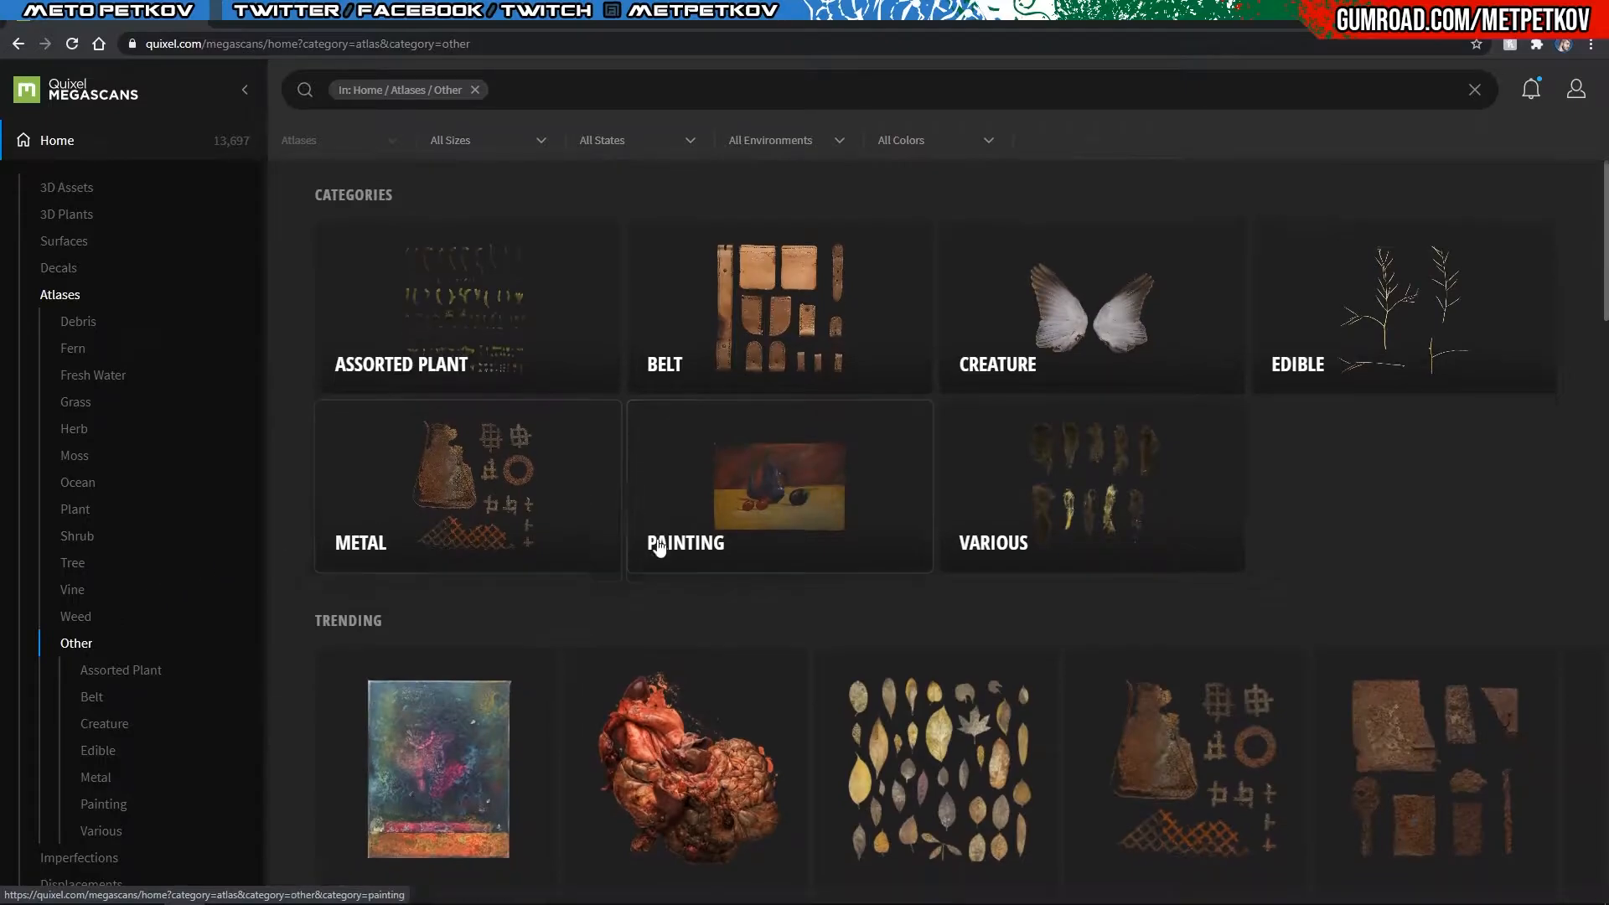
Step: Open the Fern category of the Megascans atlases and look through the available fern atlases
click(1104, 356)
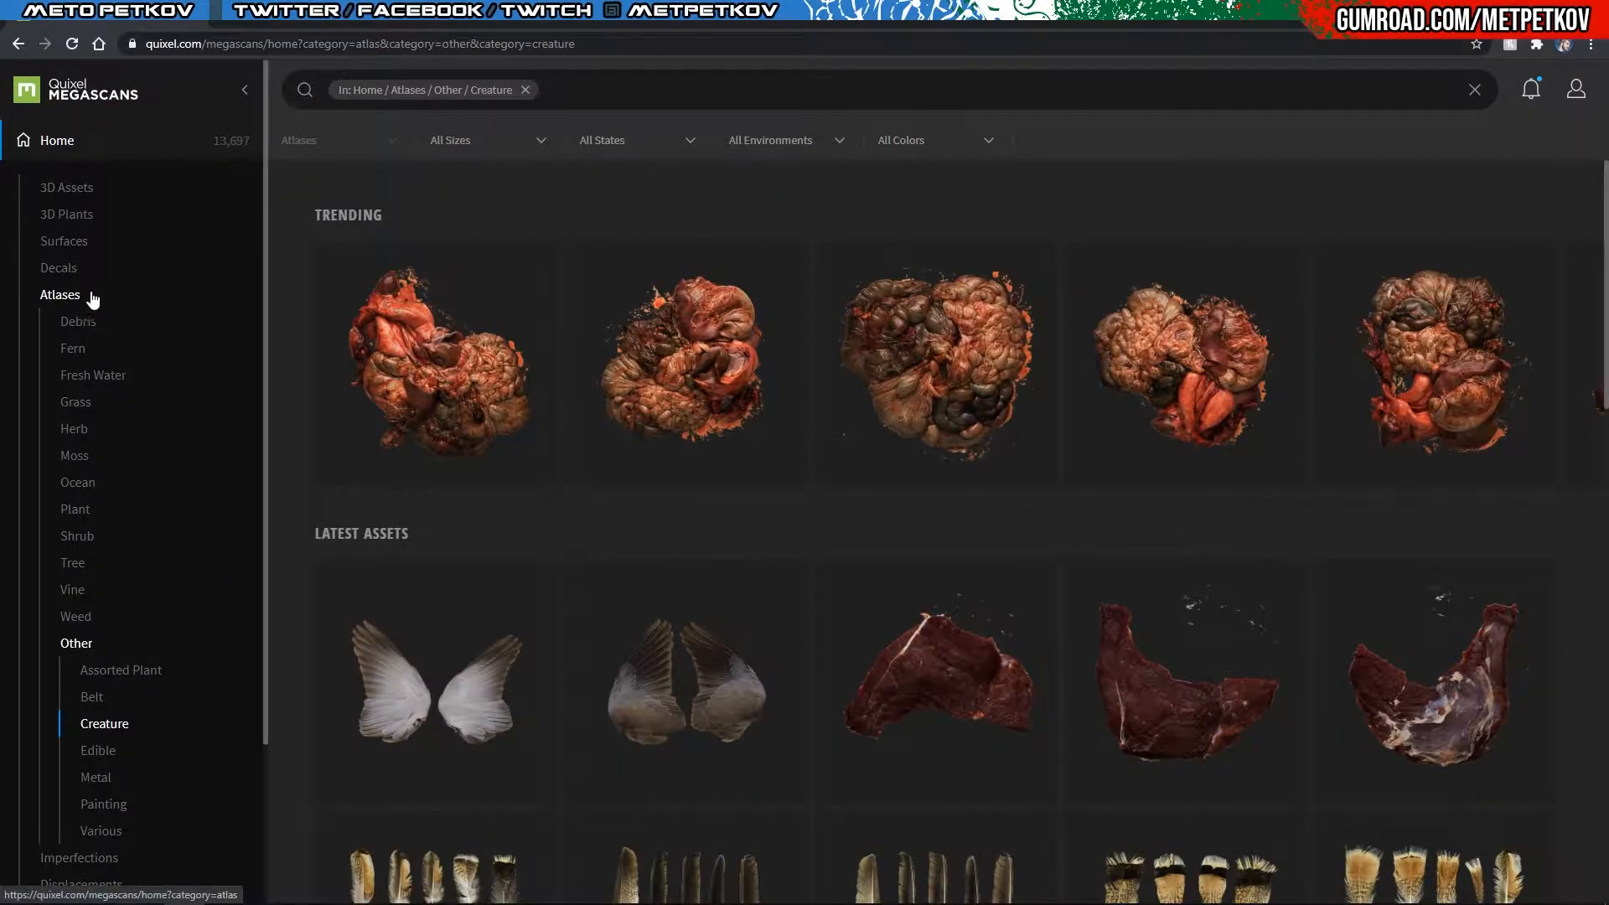
click(66, 297)
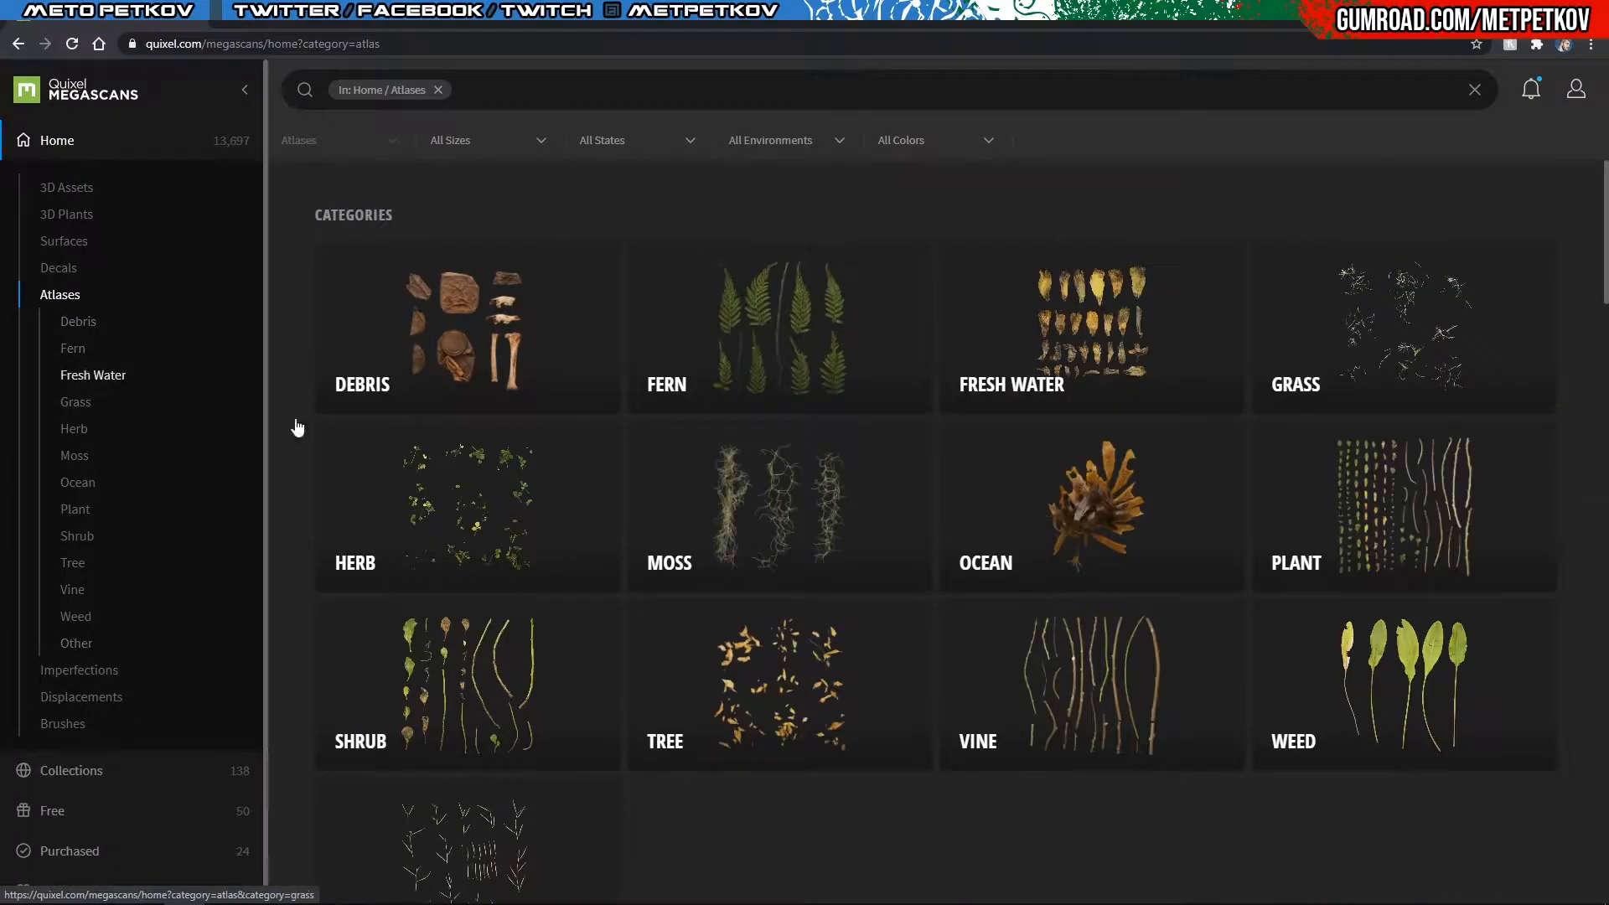
scroll(1135, 373, down, 3)
scroll(1127, 394, up, 3)
click(819, 347)
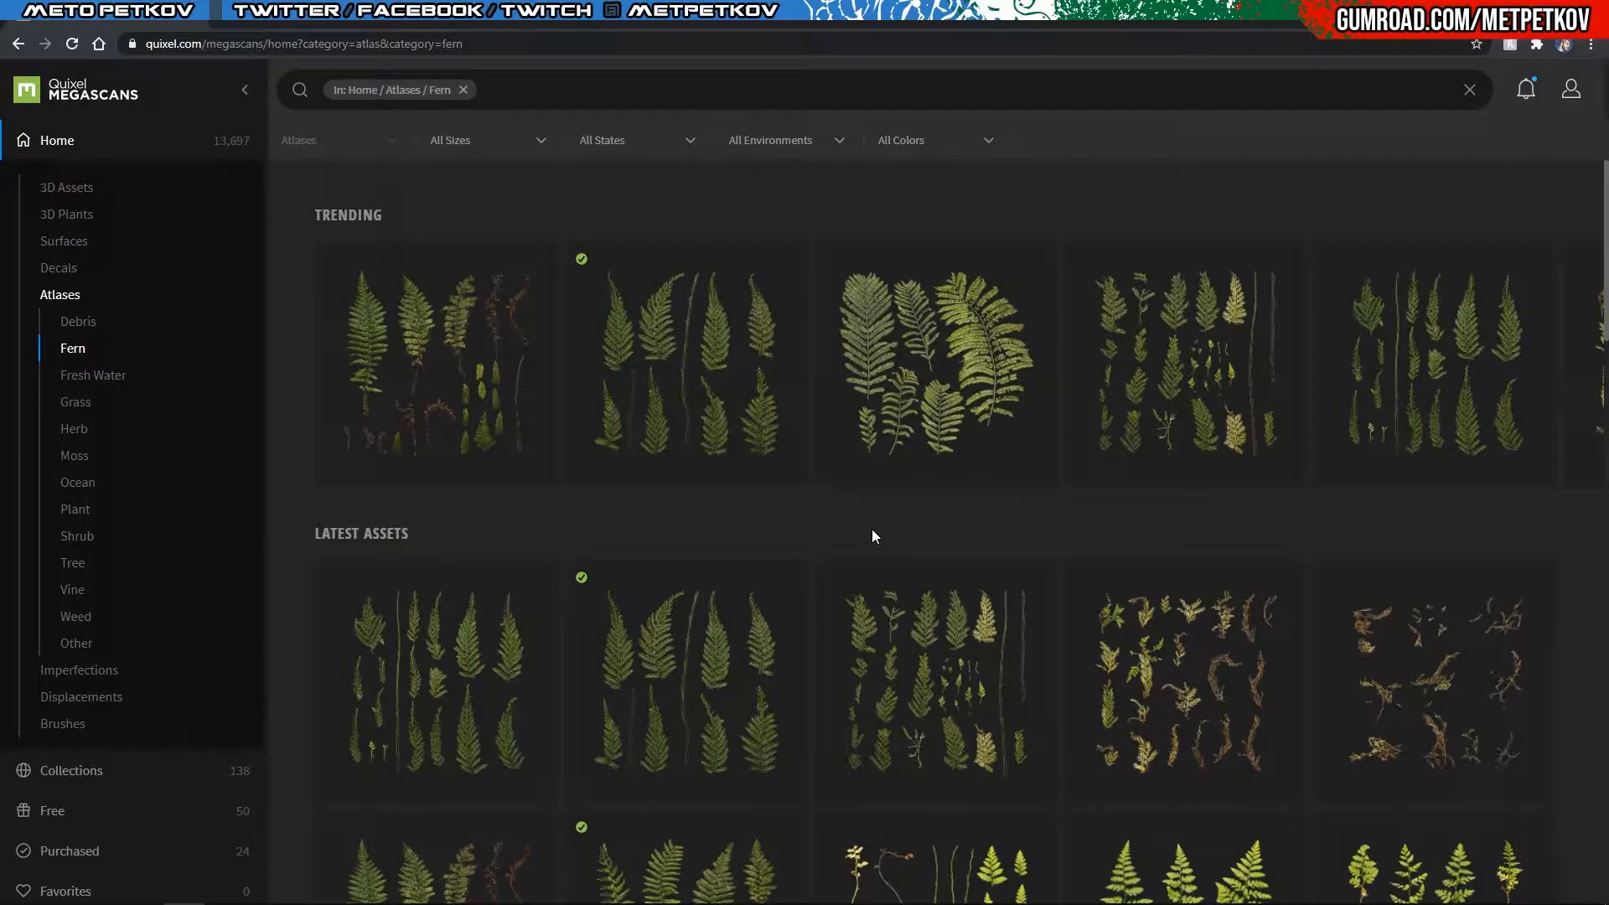
scroll(872, 536, down, 1)
scroll(872, 536, up, 1)
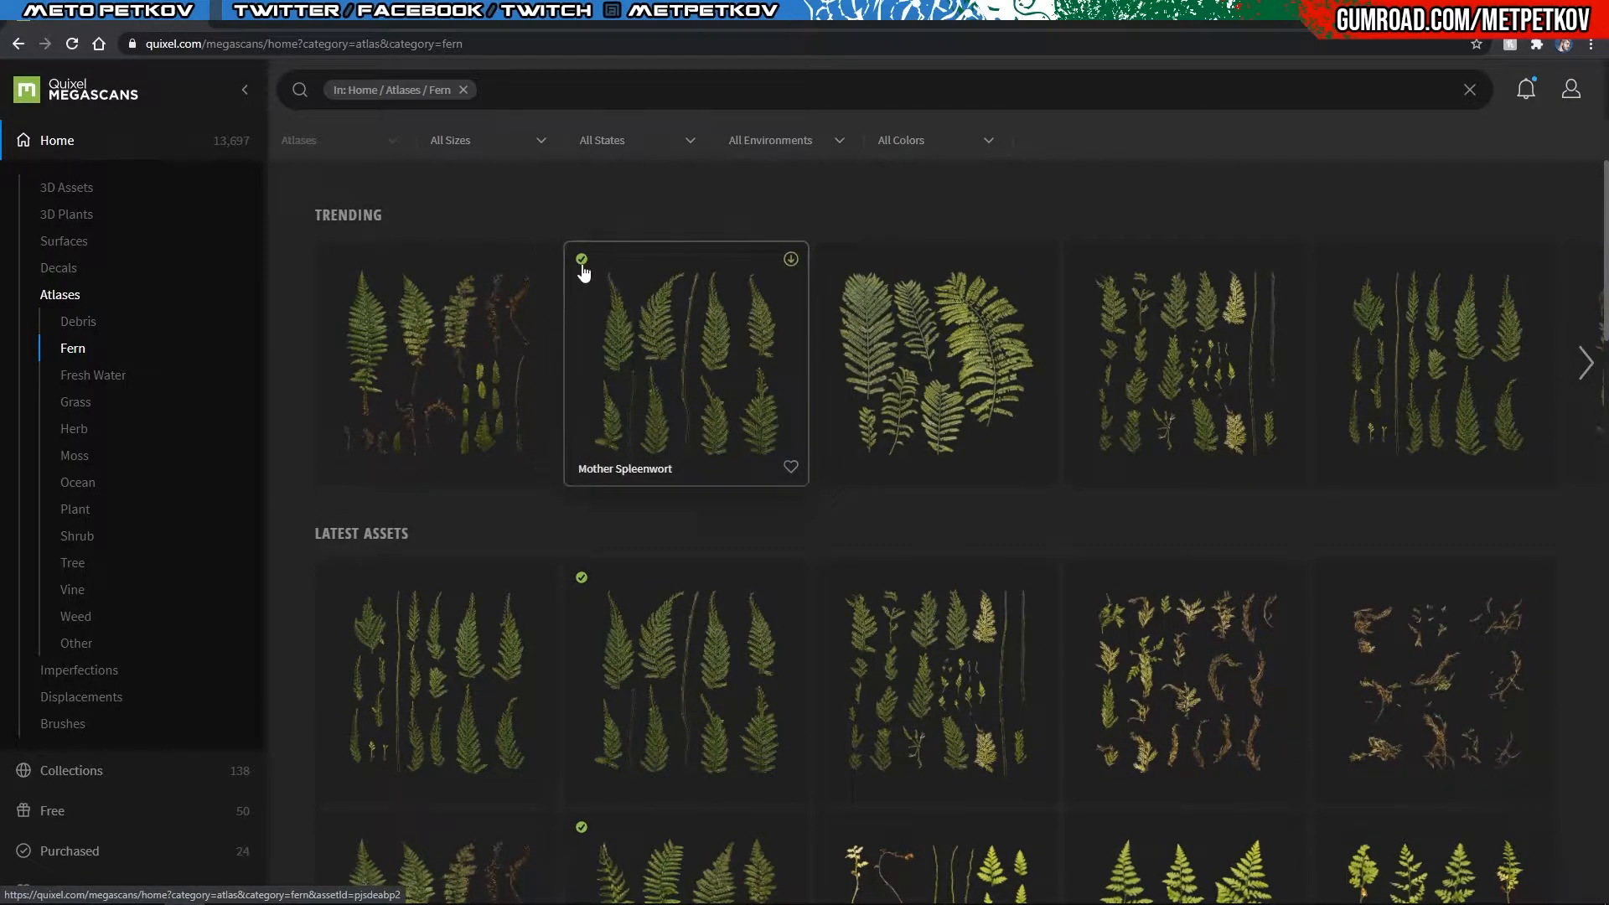
scroll(546, 299, down, 2)
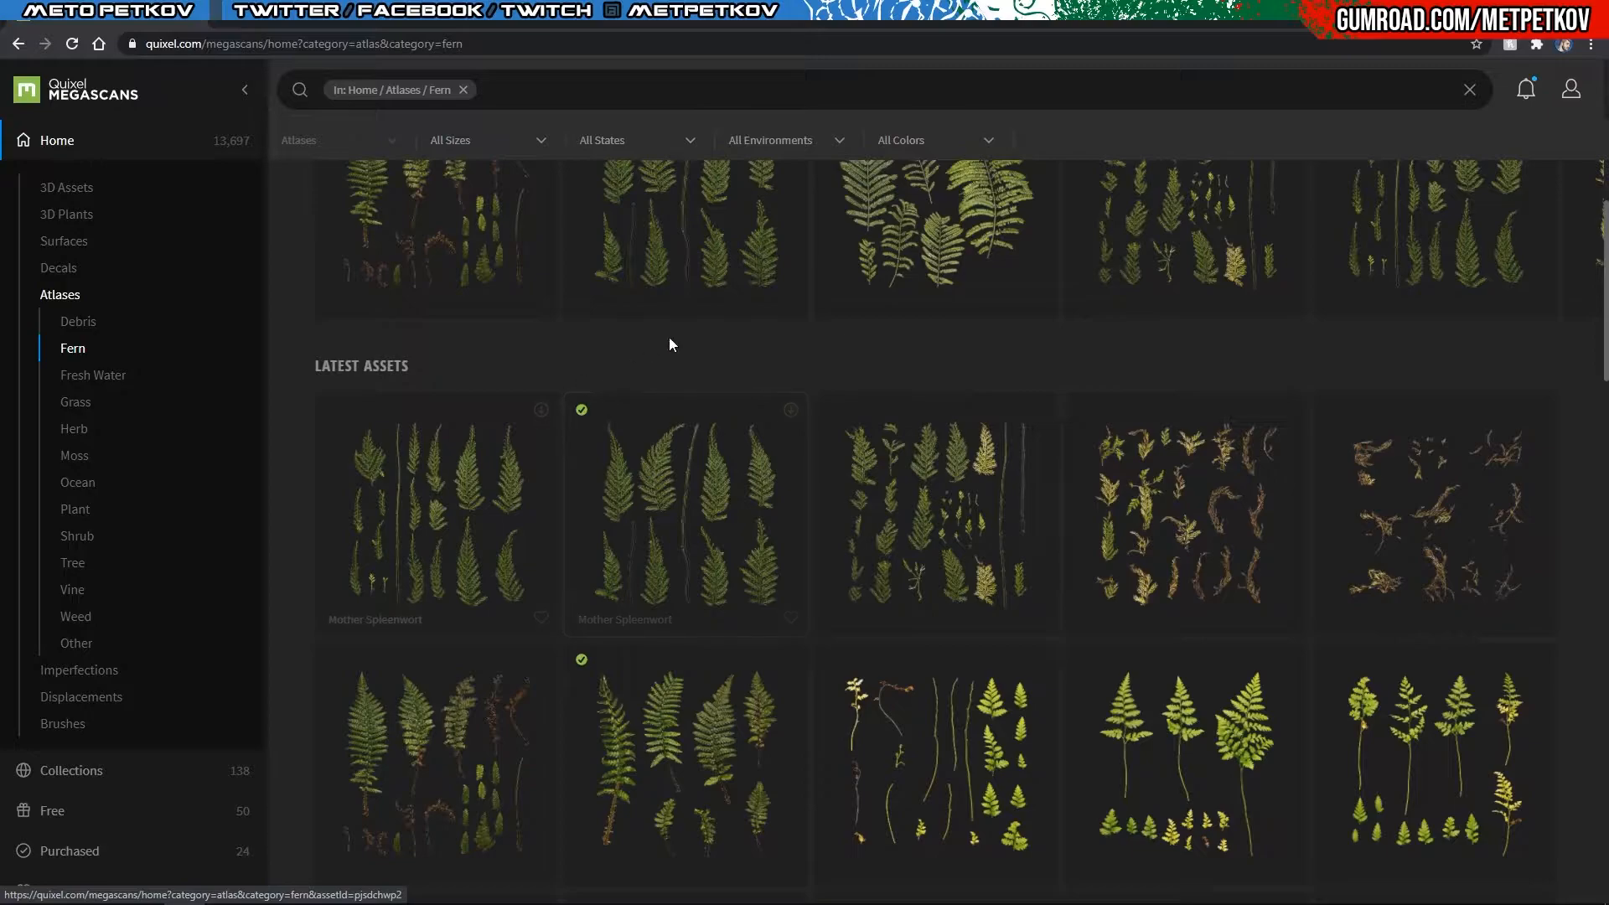
scroll(708, 406, down, 15)
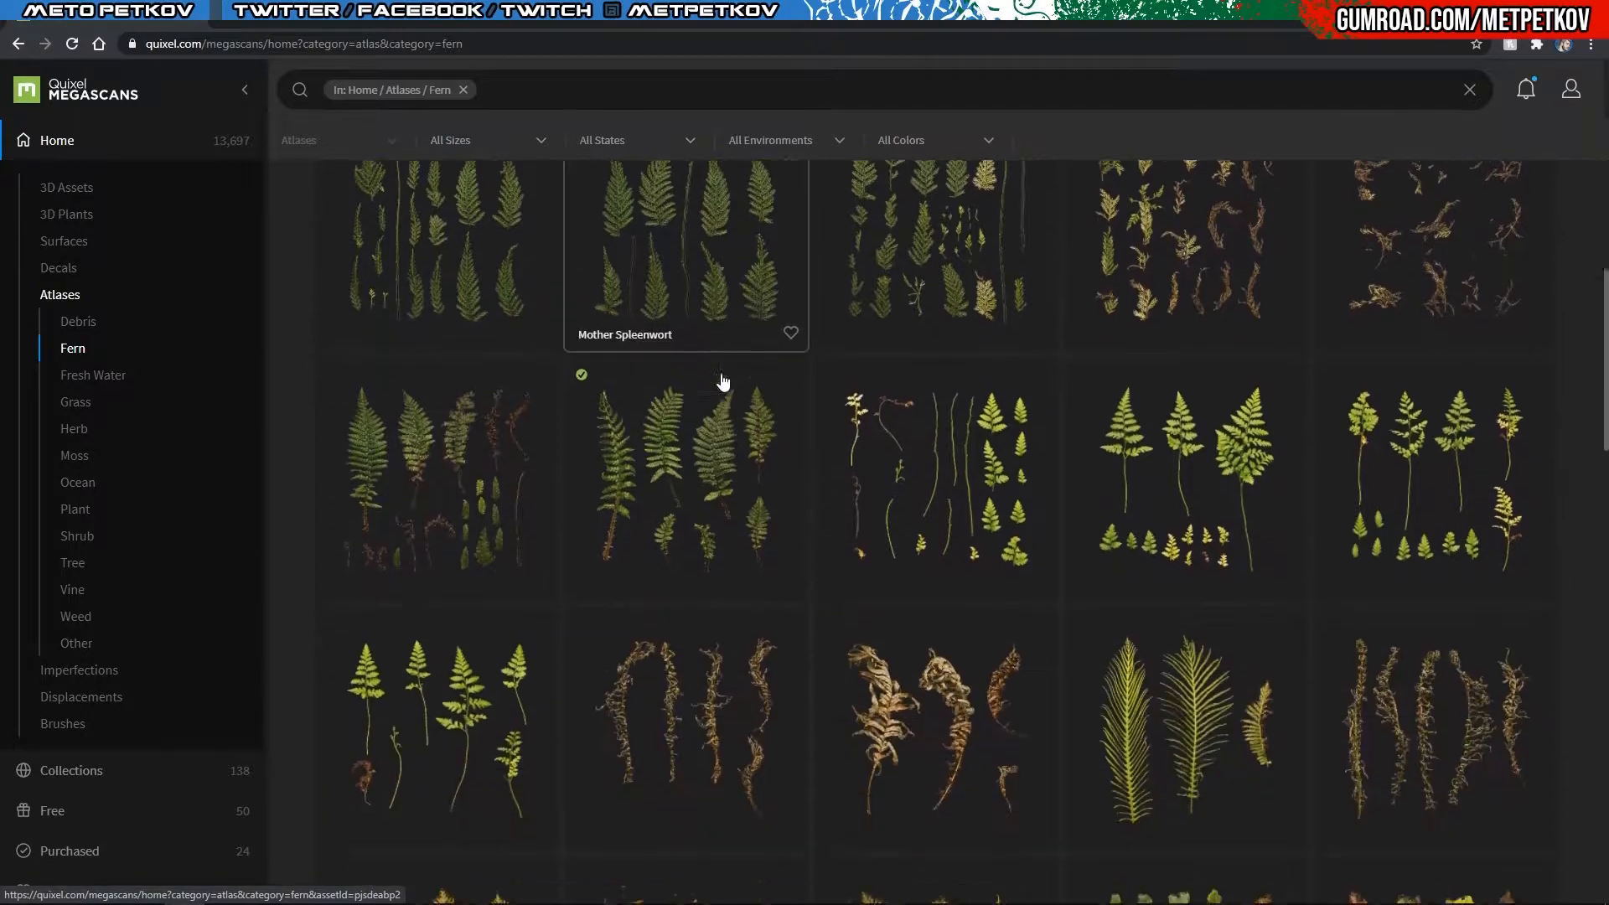
scroll(724, 381, down, 10)
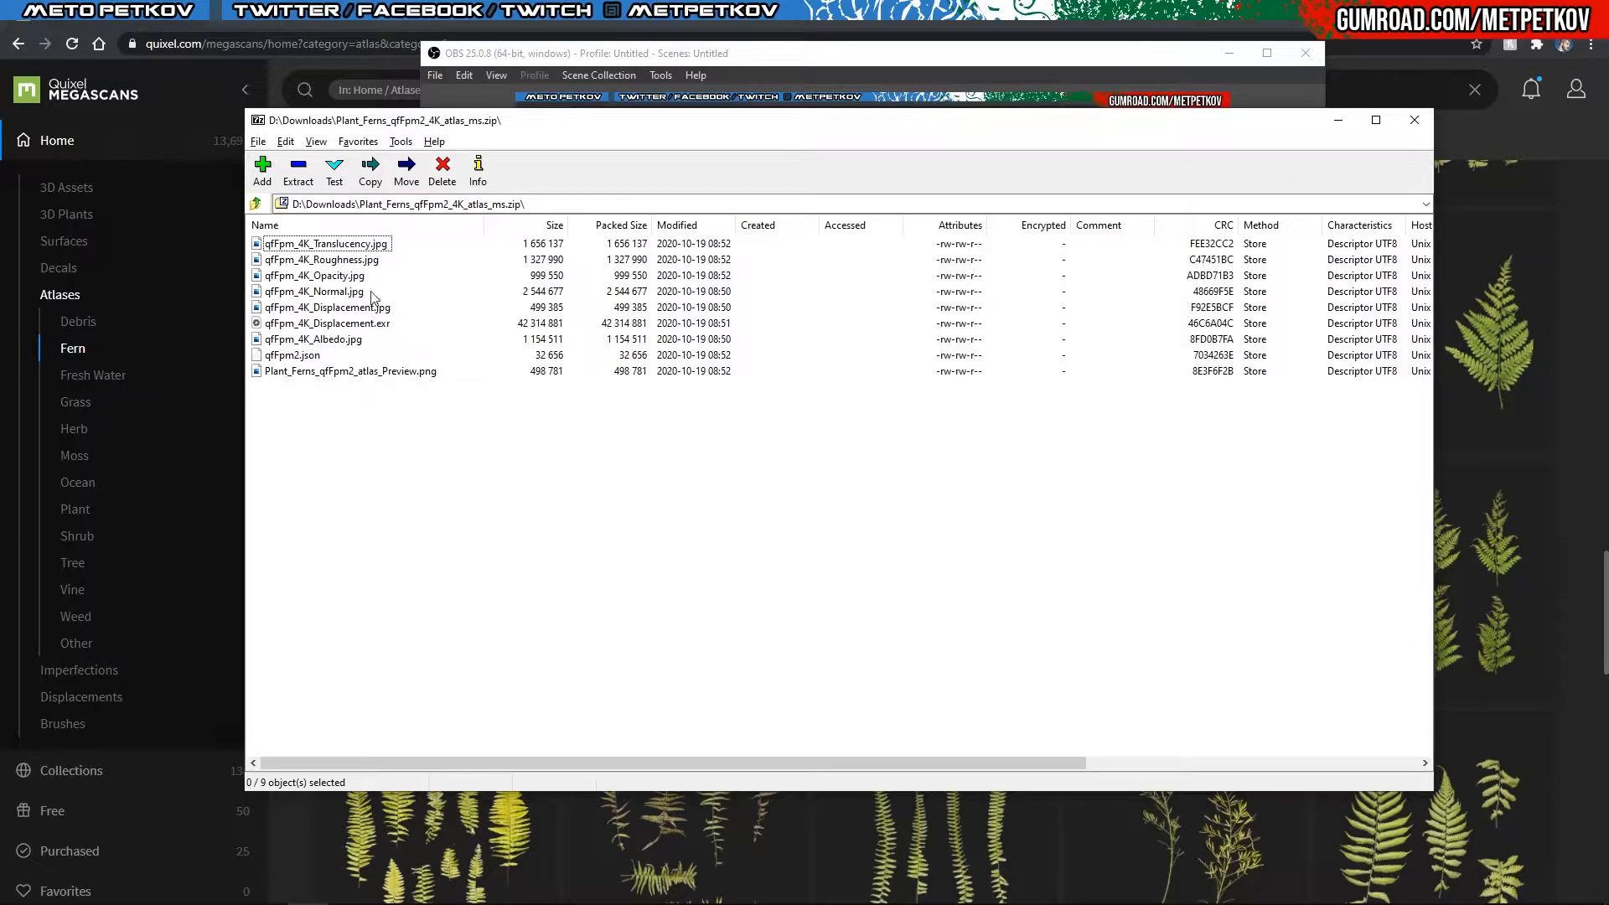
Step: Copy the six qfFpm_4K JPG texture maps, without the EXR displacement, from the downloaded fern archive into the Flora folder
click(350, 339)
shift+click(358, 245)
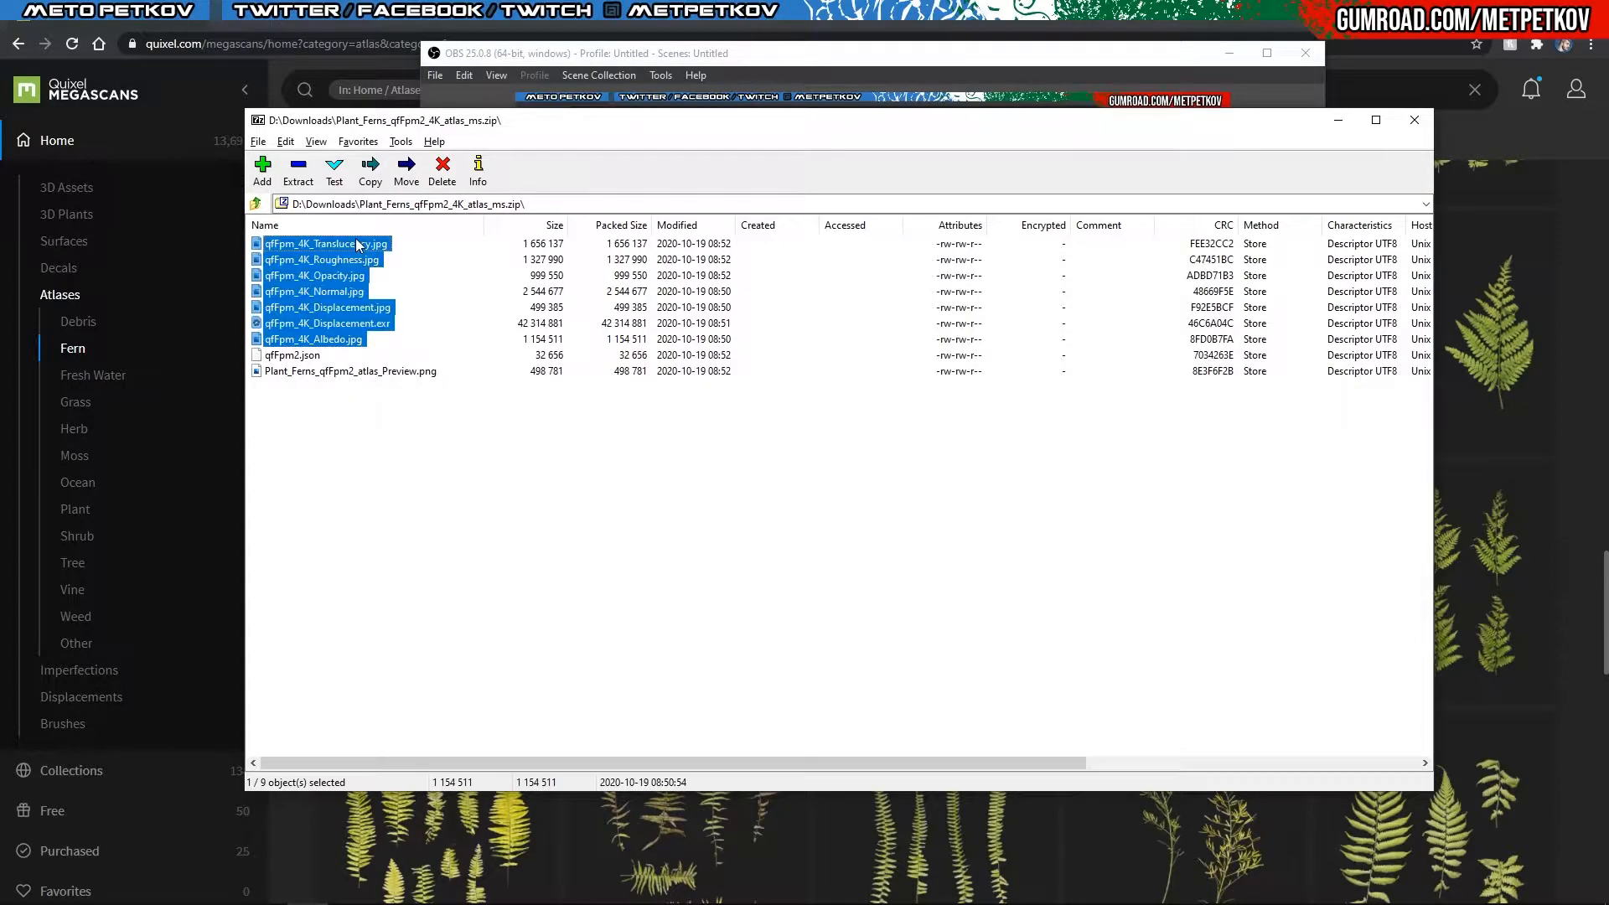
ctrl+click(375, 325)
drag(352, 305, 752, 545)
key(alt+Tab)
key(alt+Tab)
key(alt+Tab)
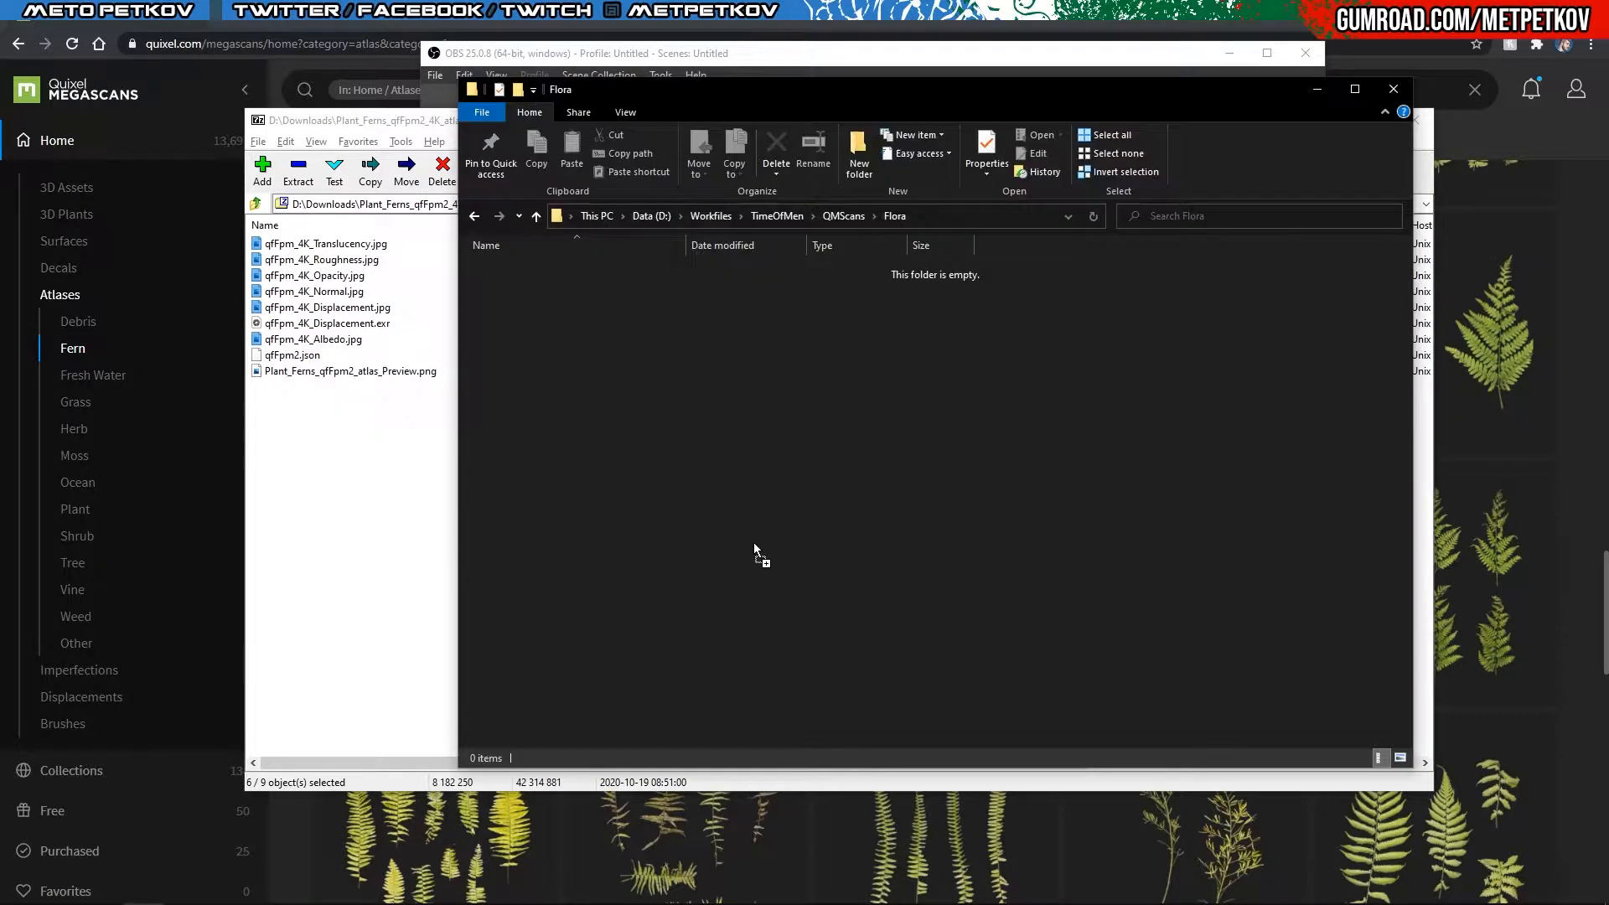
drag(900, 427, 900, 429)
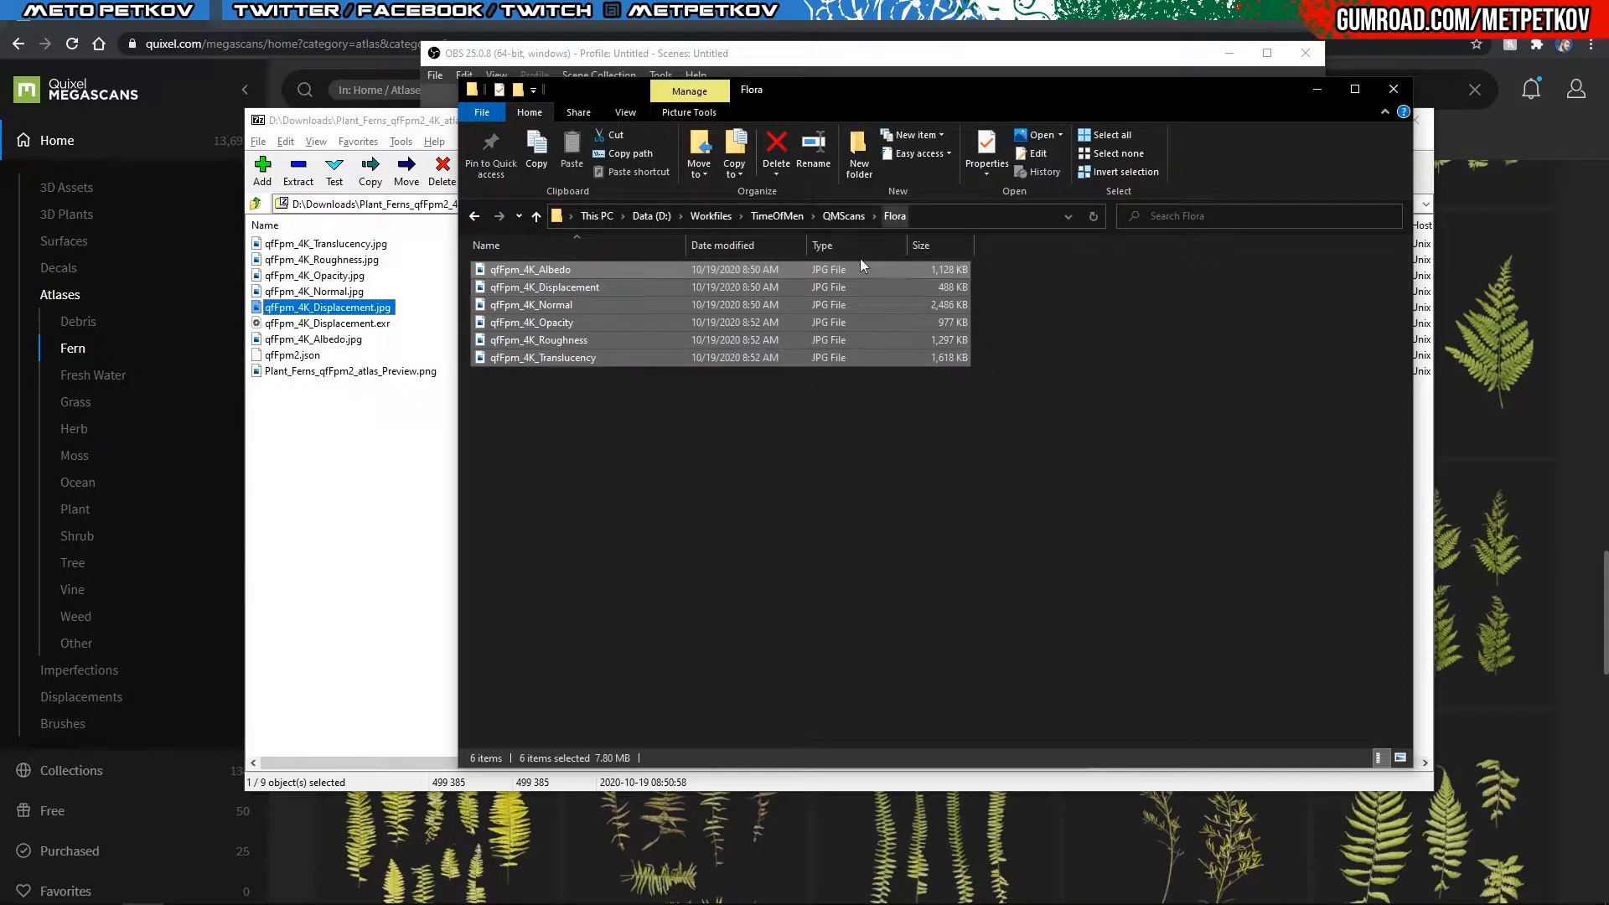
click(913, 448)
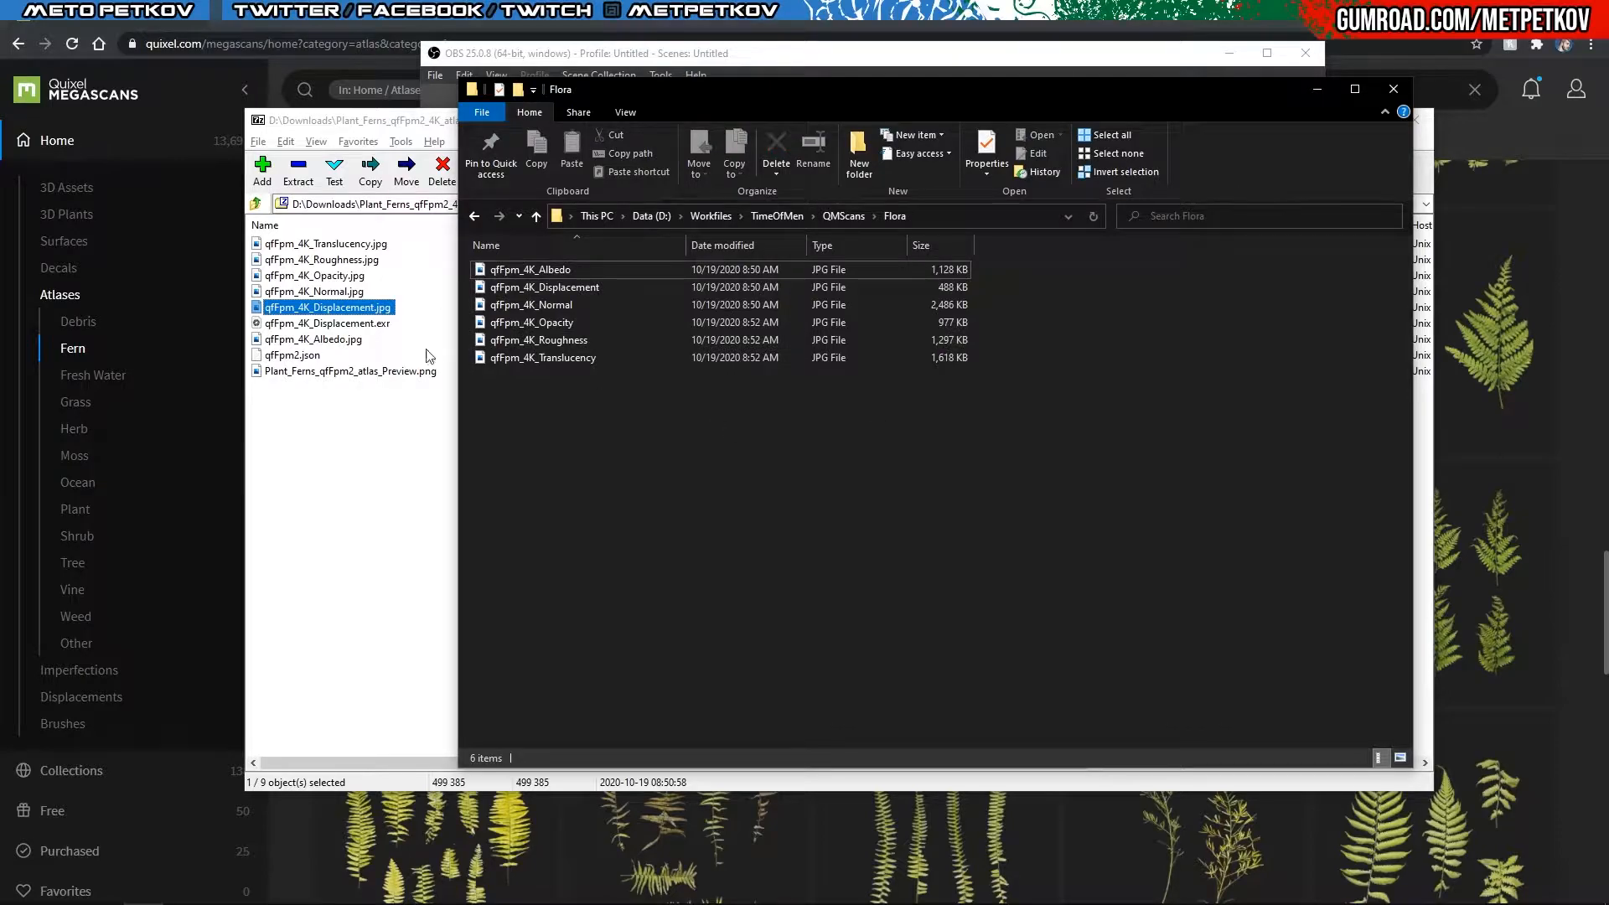
Step: Close the archive window, minimize OBS and switch to 3ds Max
drag(416, 116, 407, 64)
click(1400, 74)
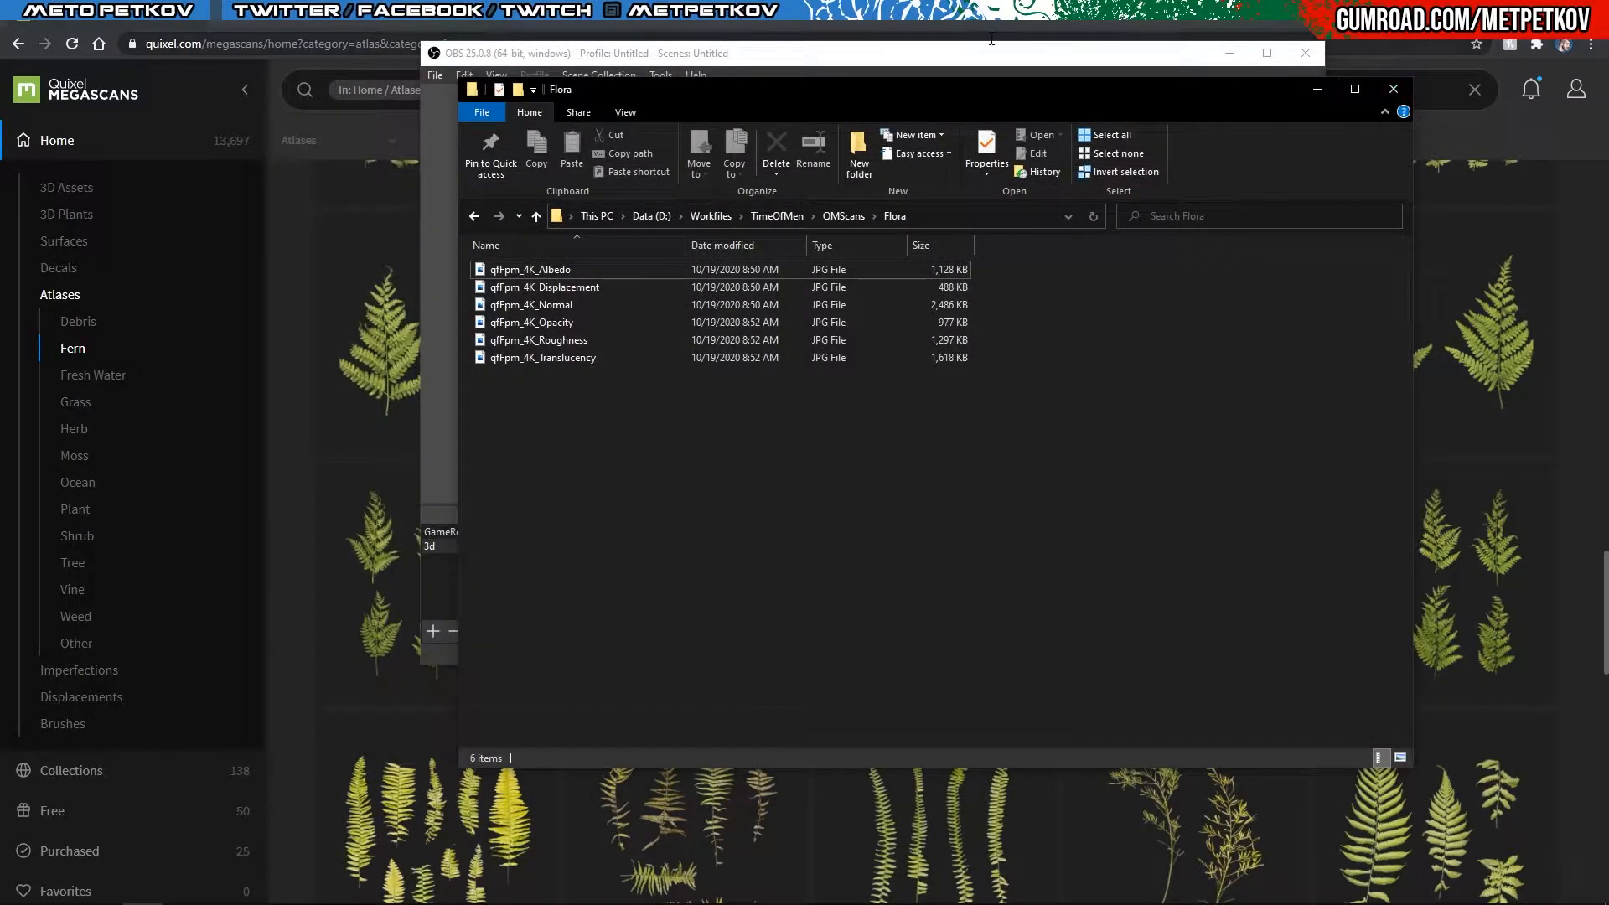
click(1229, 53)
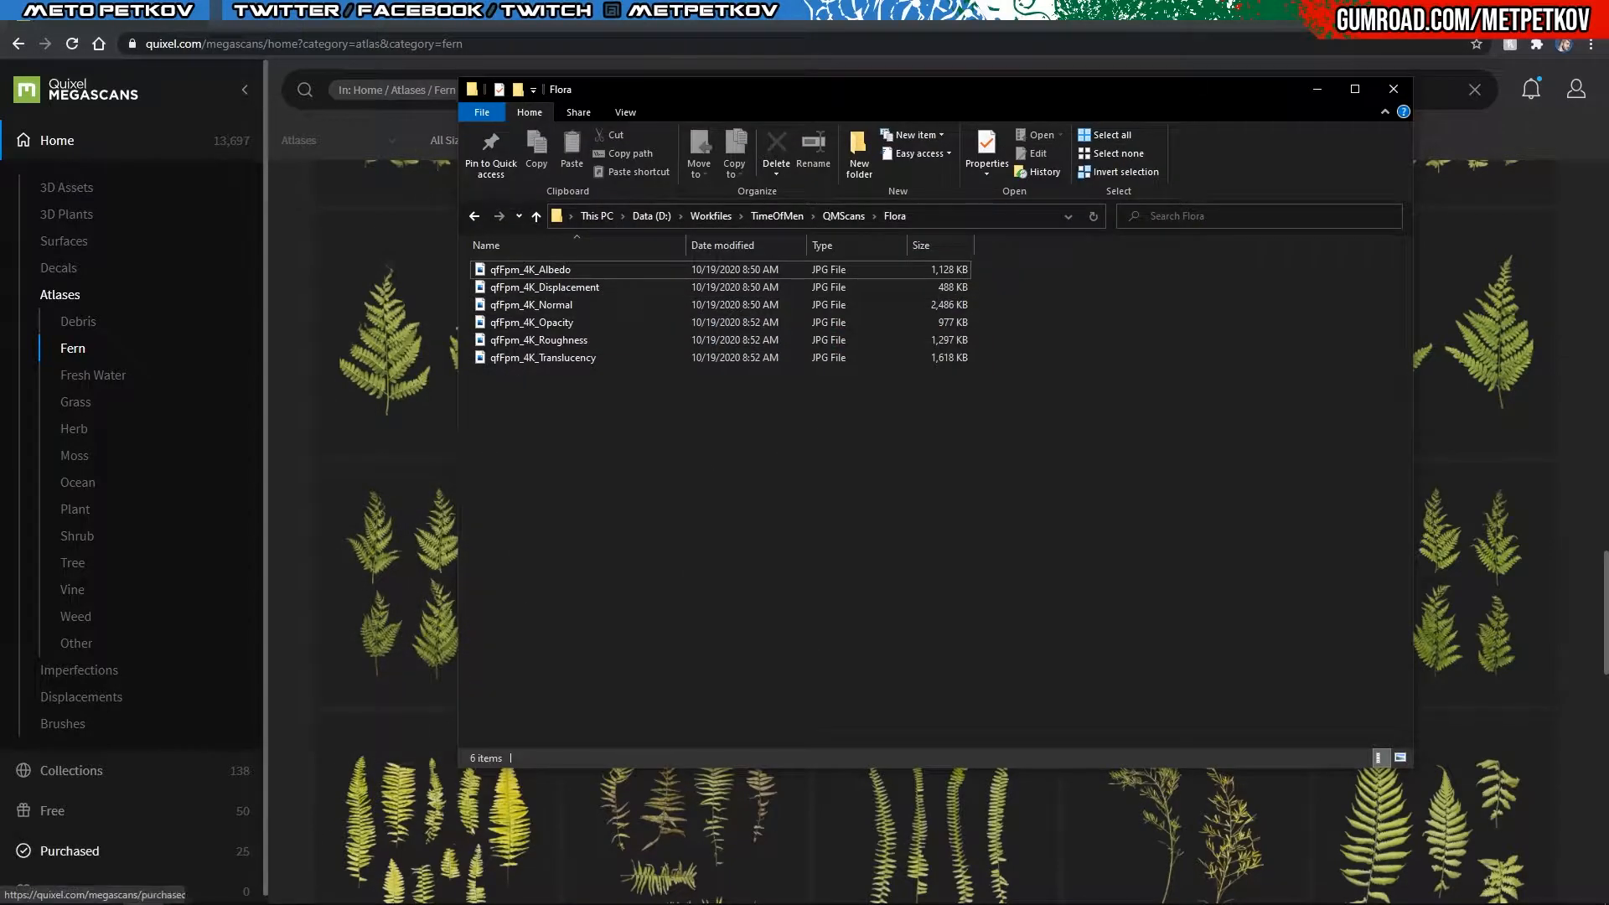
click(266, 888)
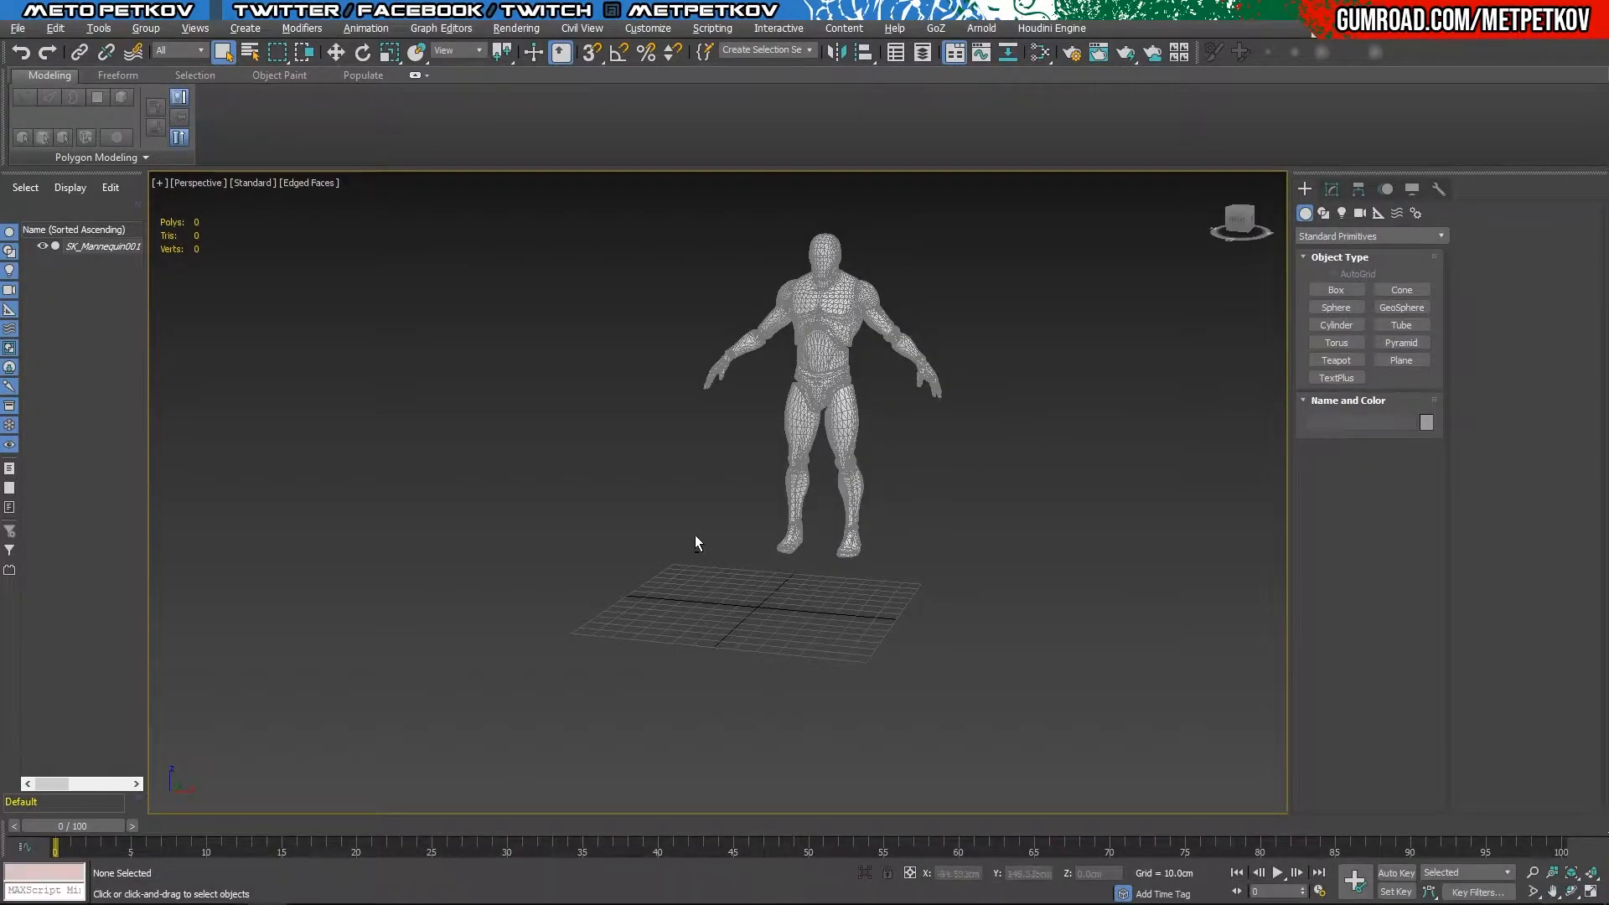
Step: Create a plane on the ground at the mannequin's feet and set its length and width to 100 cm
middle_drag(816, 552, 781, 573)
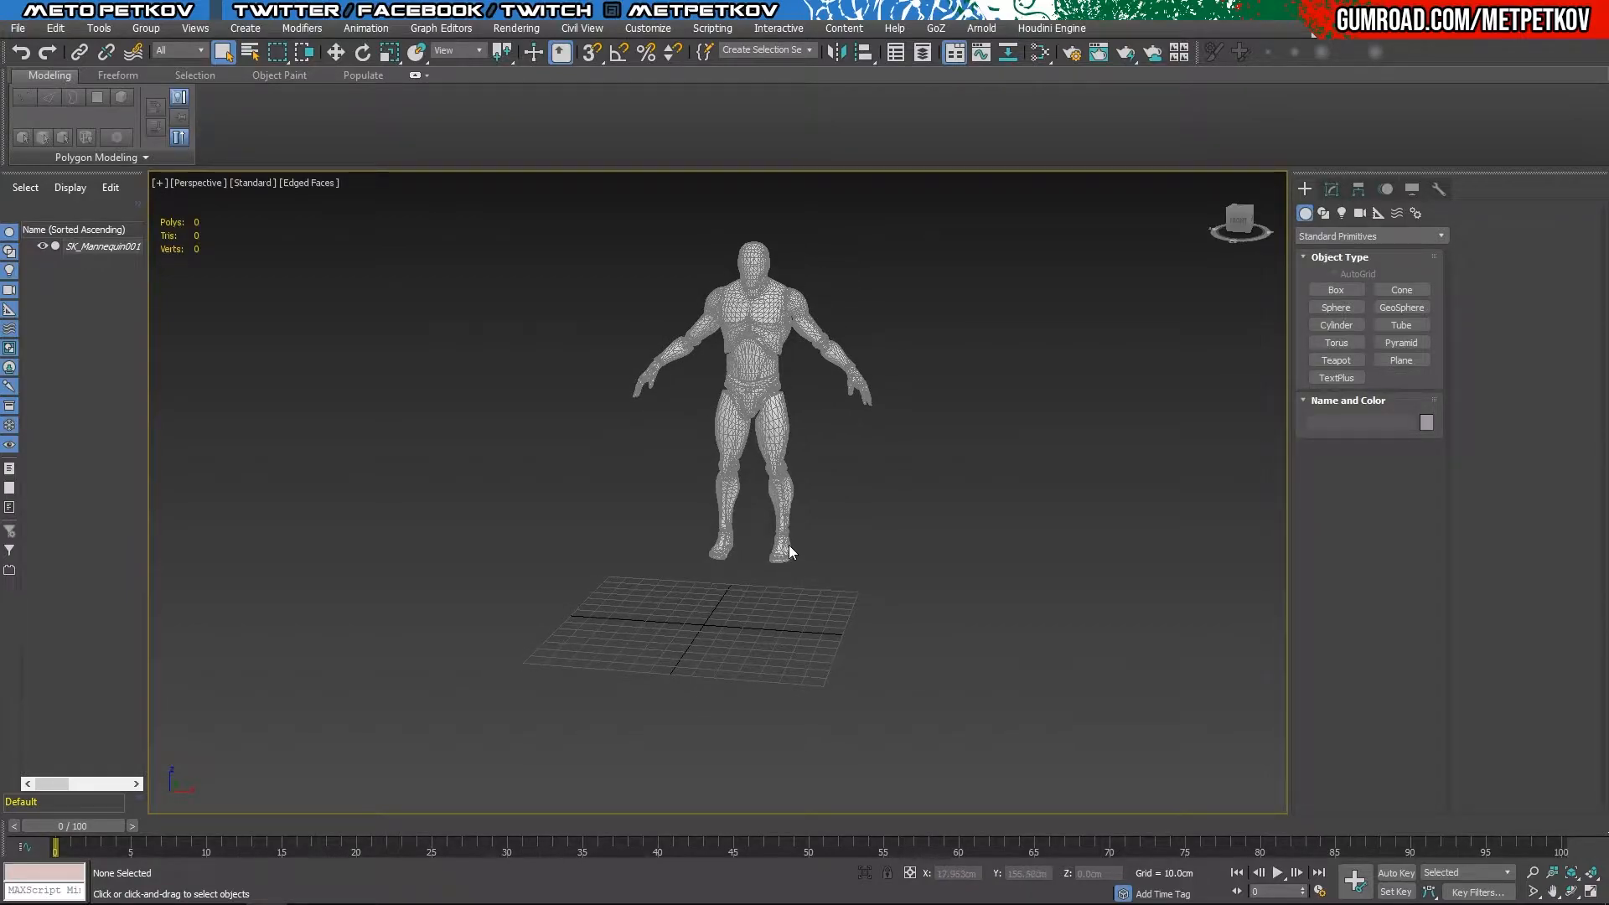
alt+middle_drag(874, 553, 896, 534)
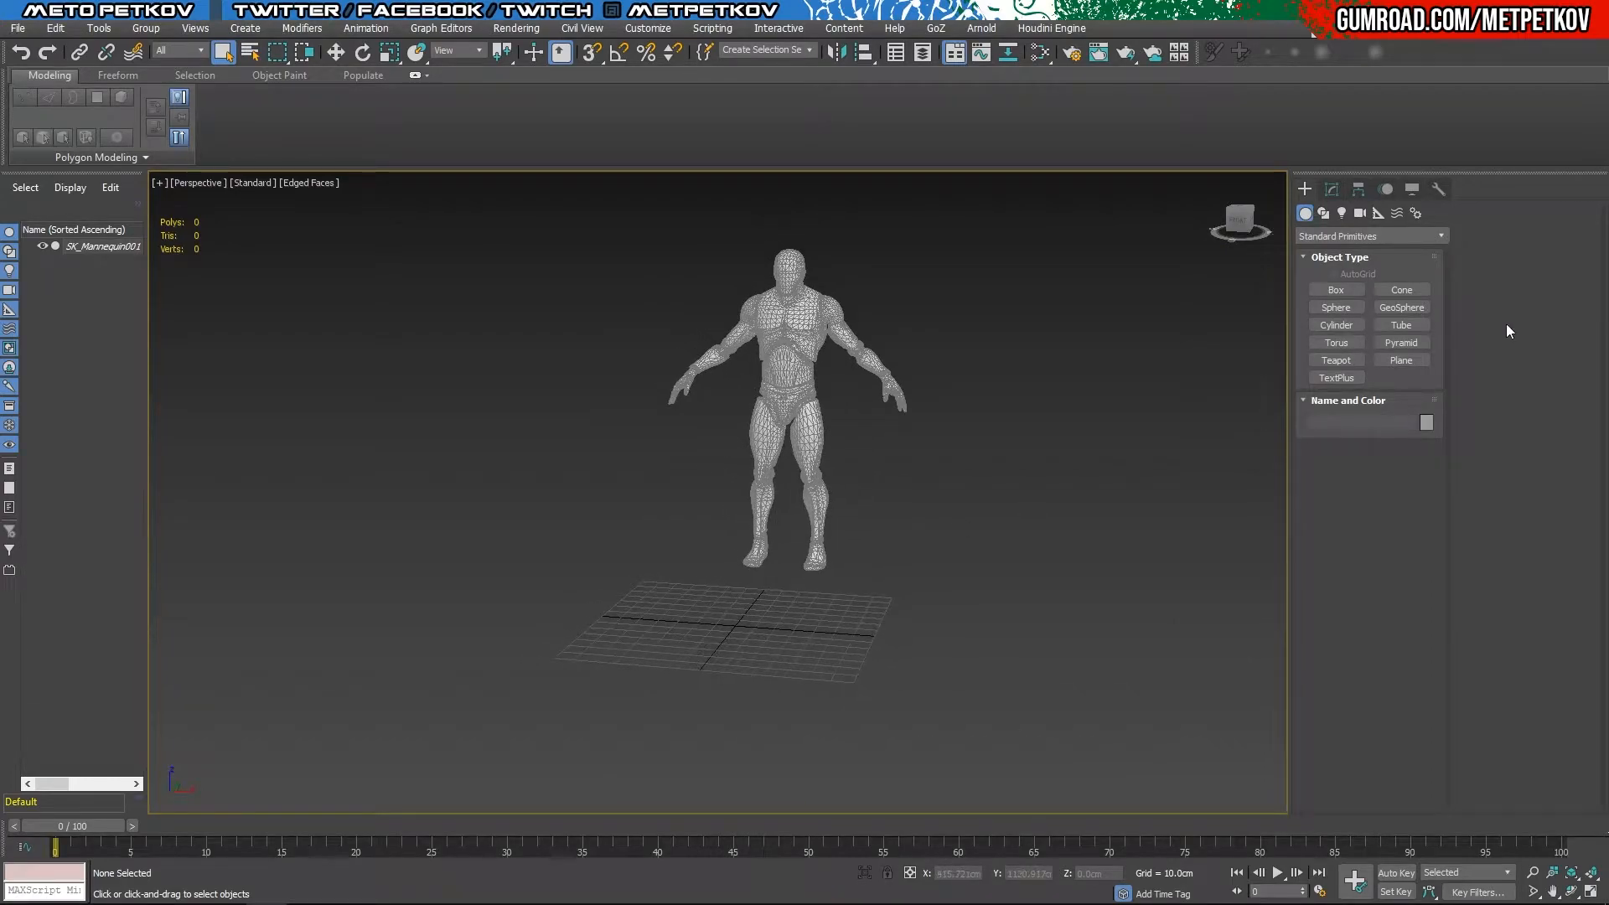
click(1401, 361)
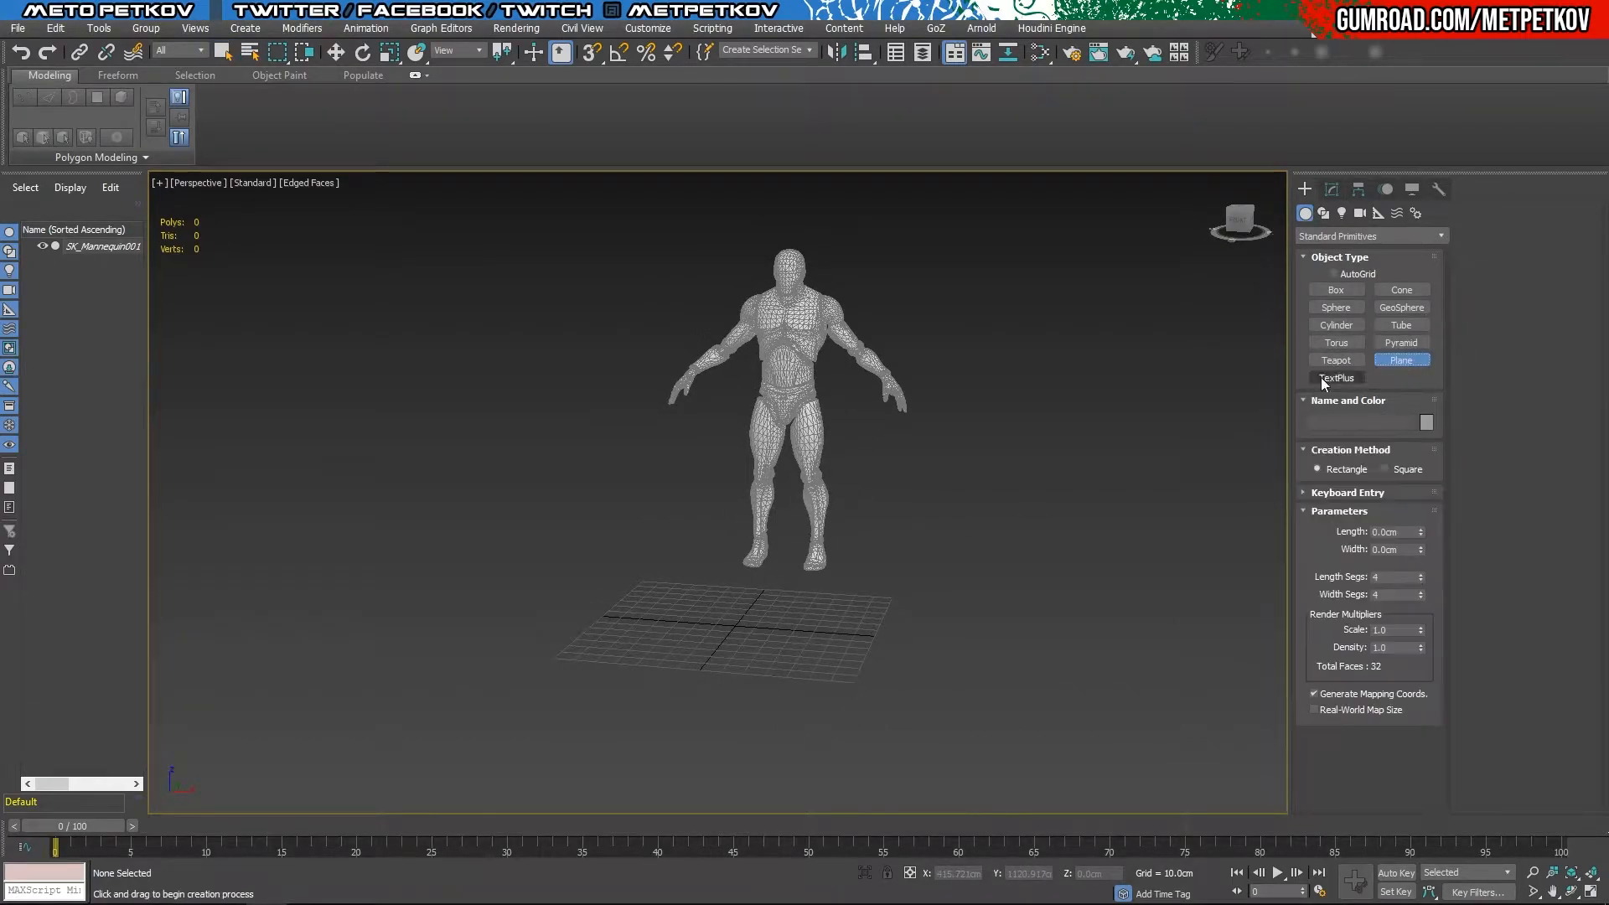
drag(684, 530, 853, 717)
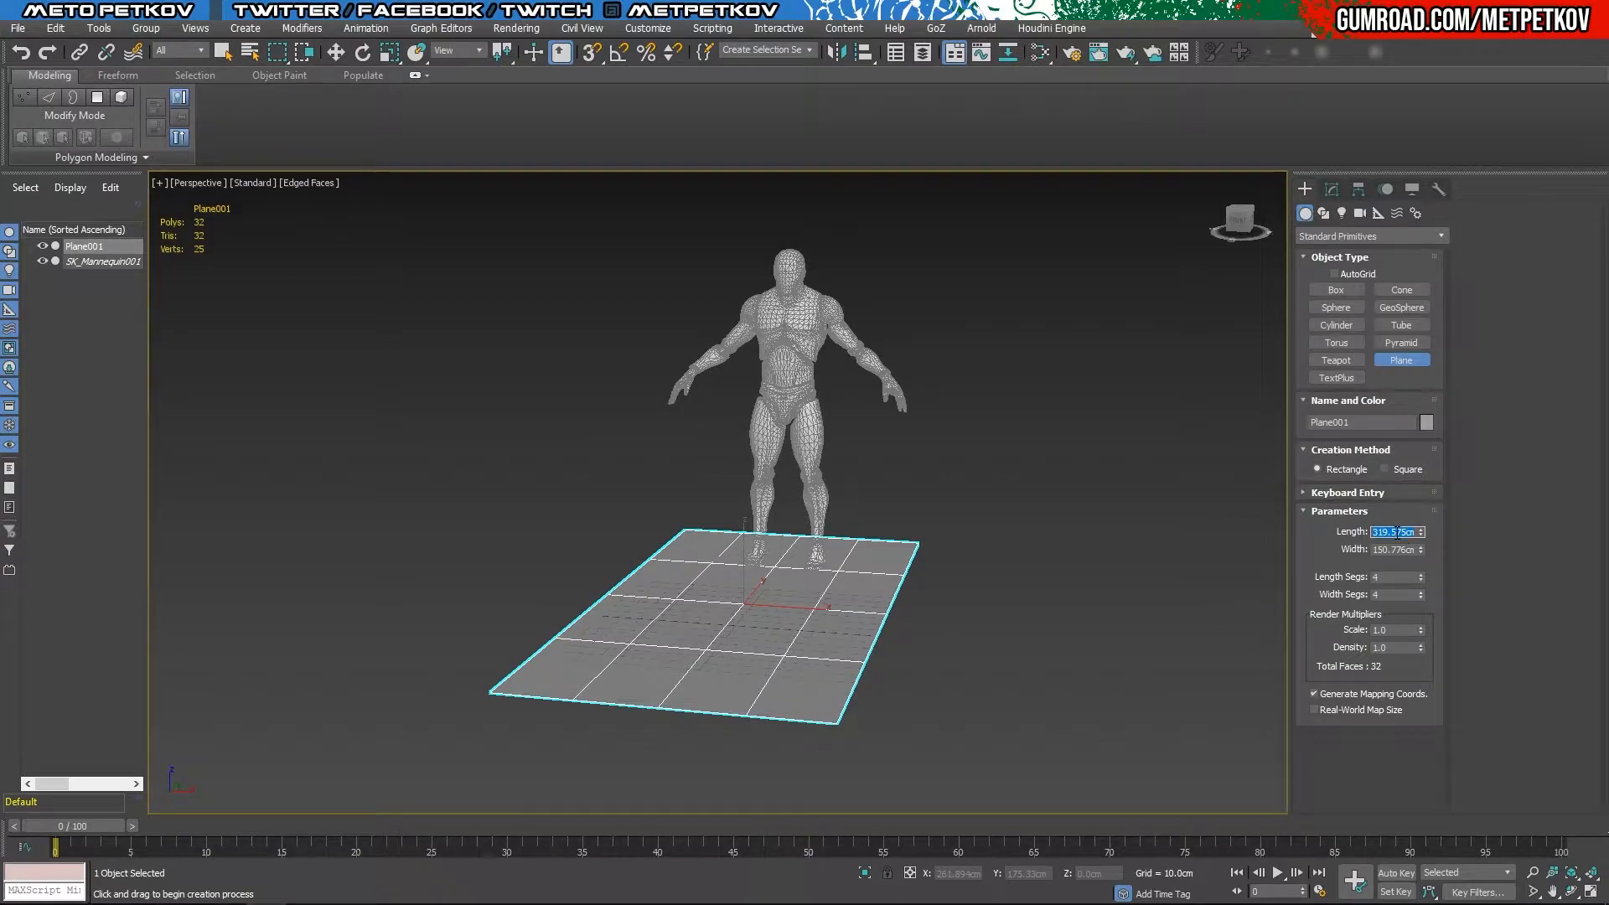
text(00)
key(Tab)
text(100)
key(Tab)
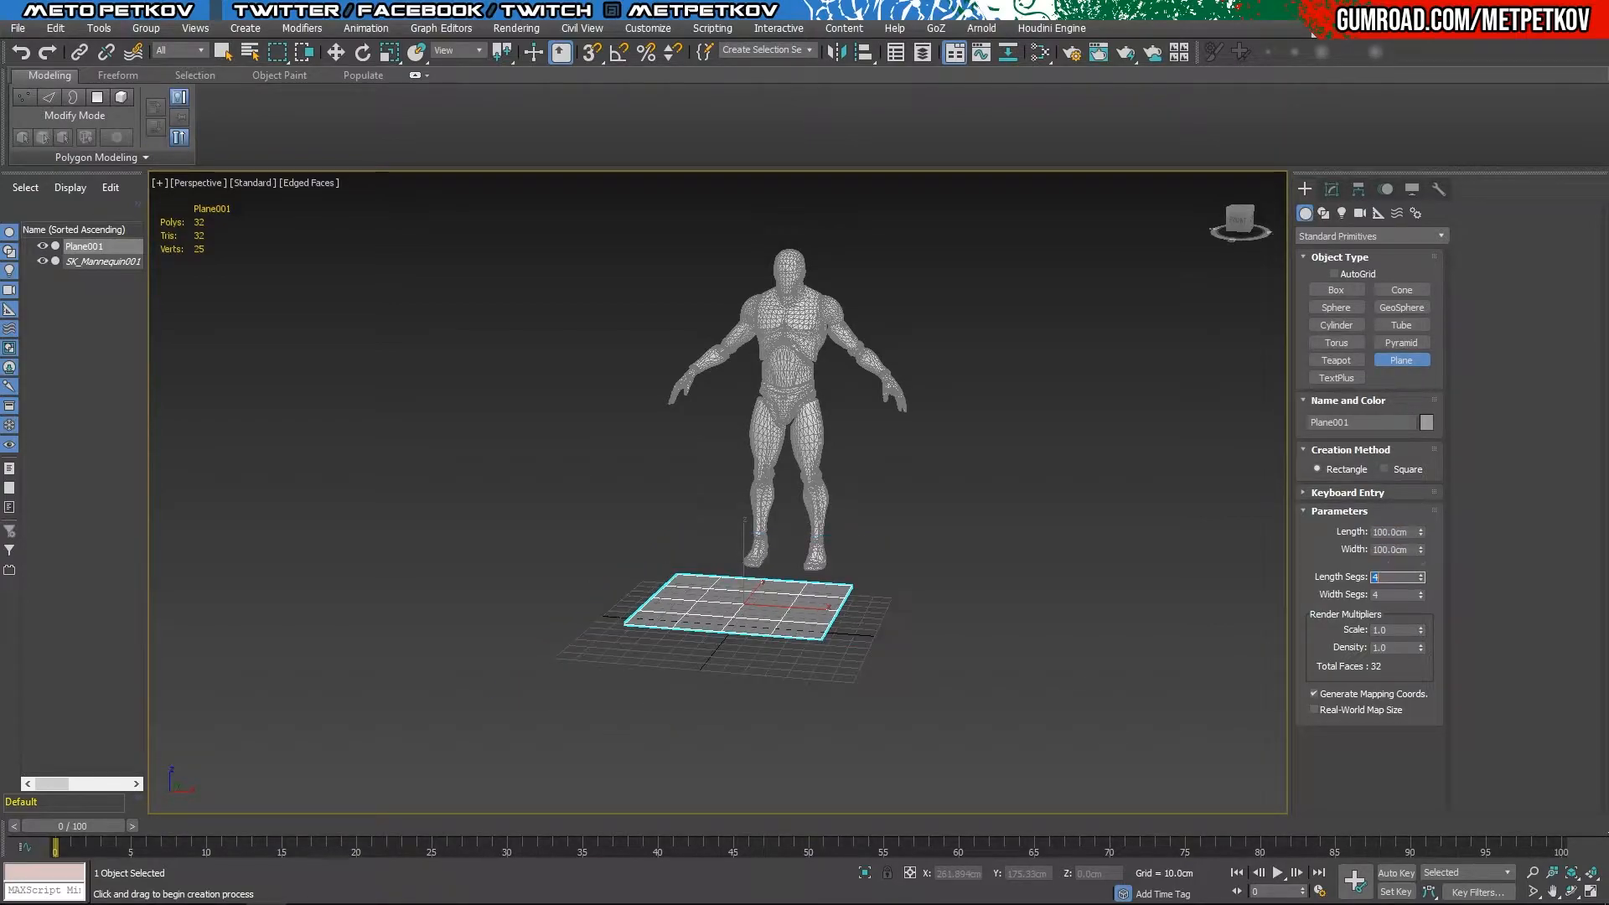
Step: Set the plane's length and width segments to 1
text(1)
key(Tab)
text(1)
key(Tab)
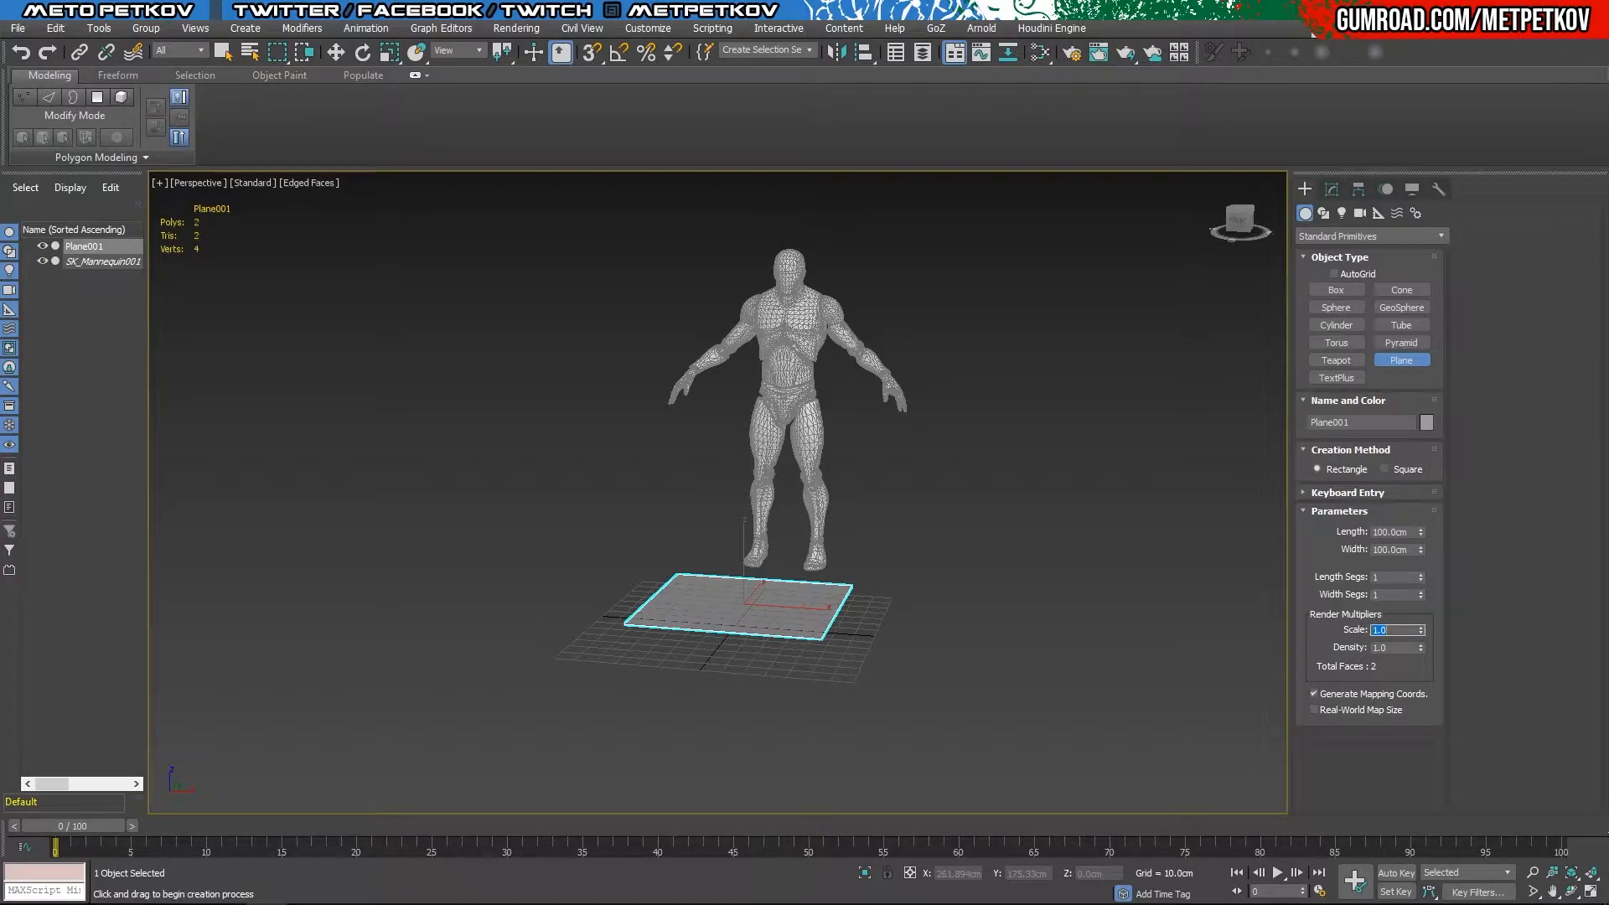
click(1145, 485)
Step: Convert the plane to an Editable Poly
alt+middle_drag(1010, 494, 1089, 503)
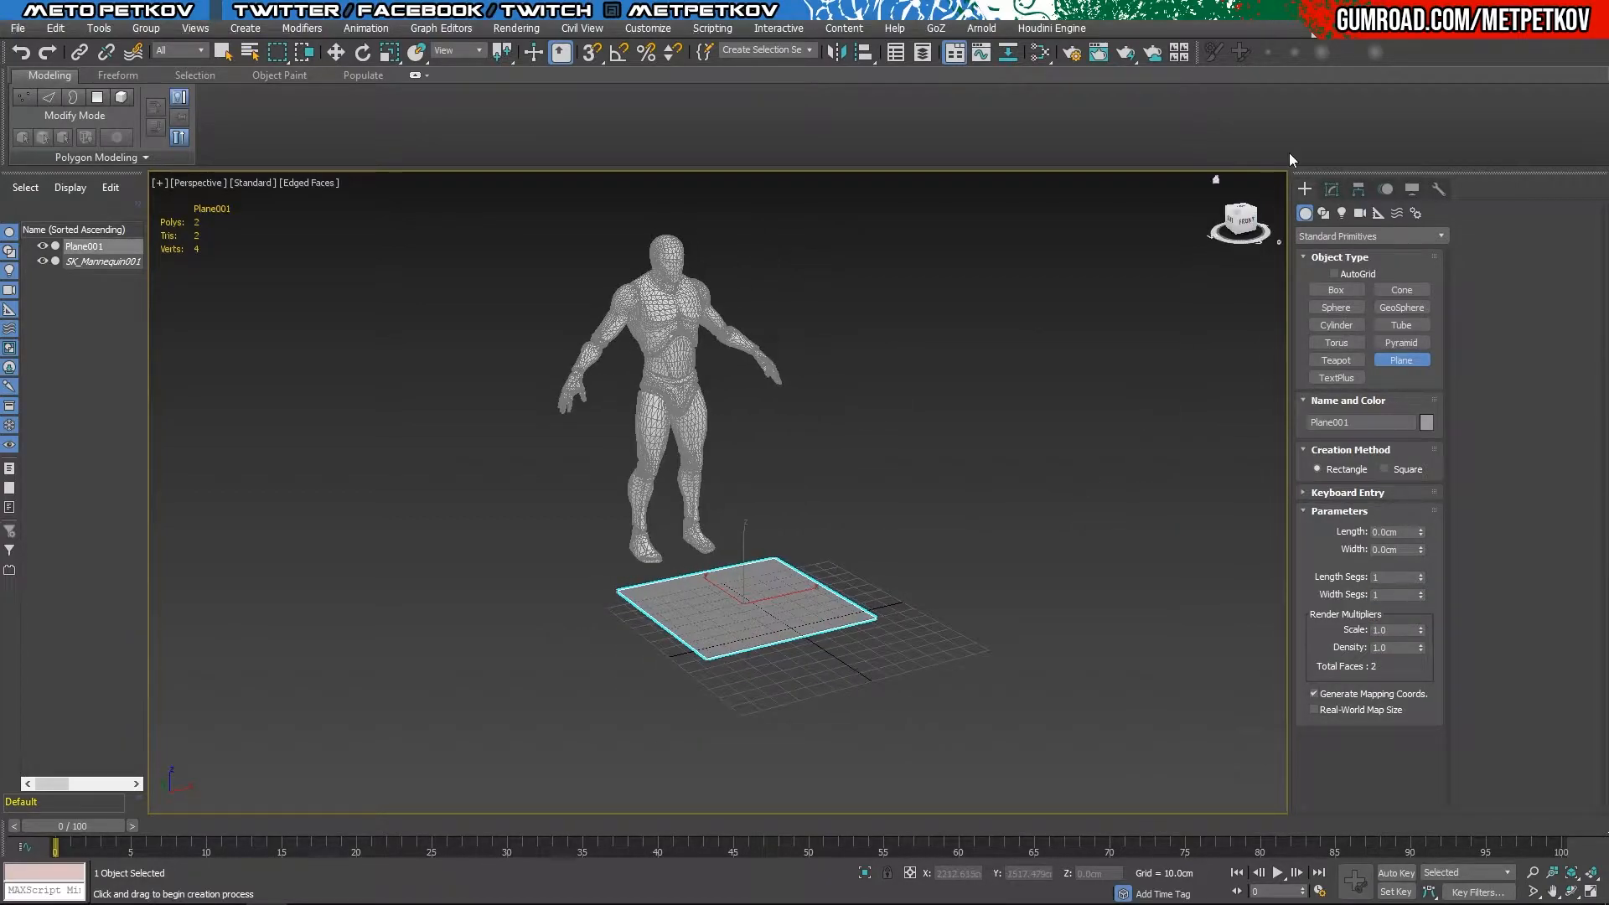
click(1332, 189)
right_click(1359, 400)
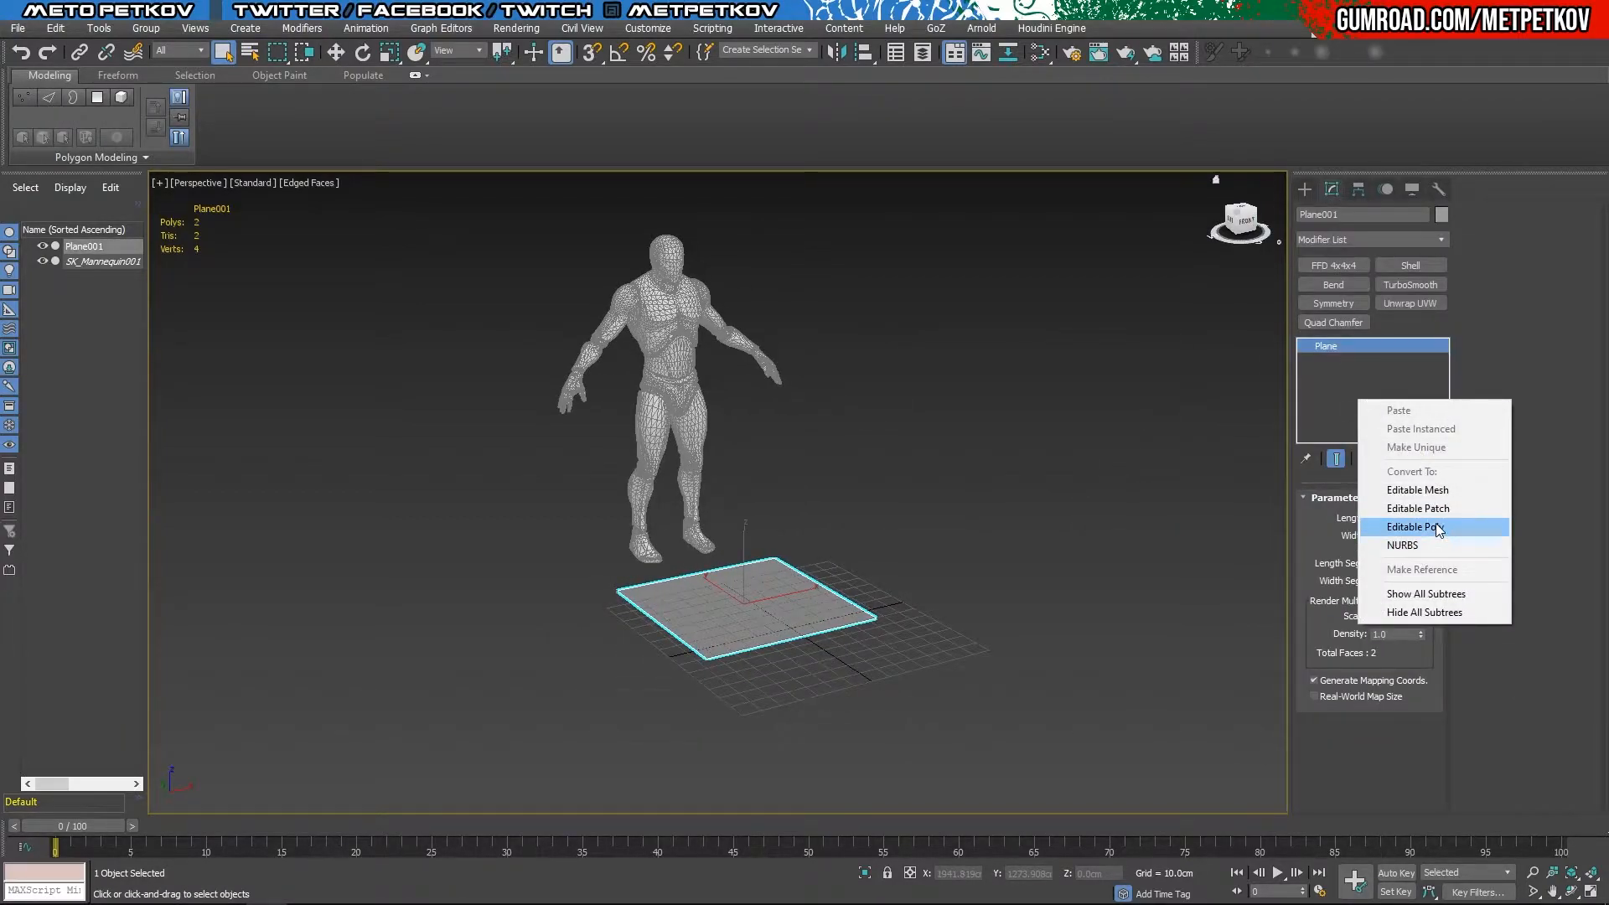
click(1391, 530)
Step: Turn on grid snapping and move the plane so its centre snaps to the scene origin
key(w)
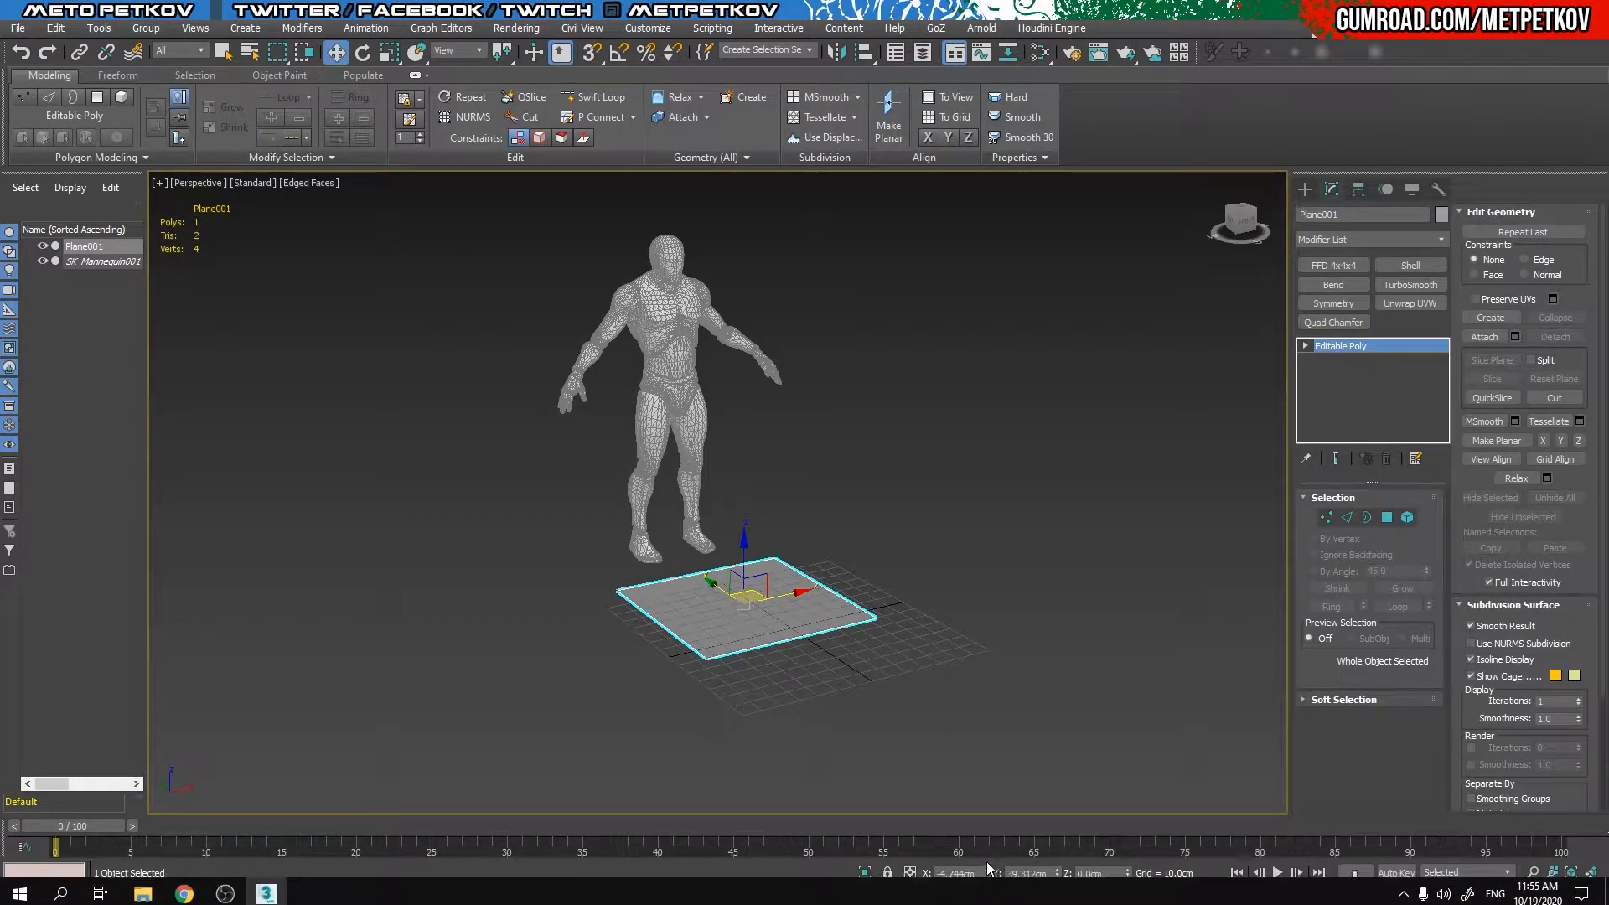
key(alt+w)
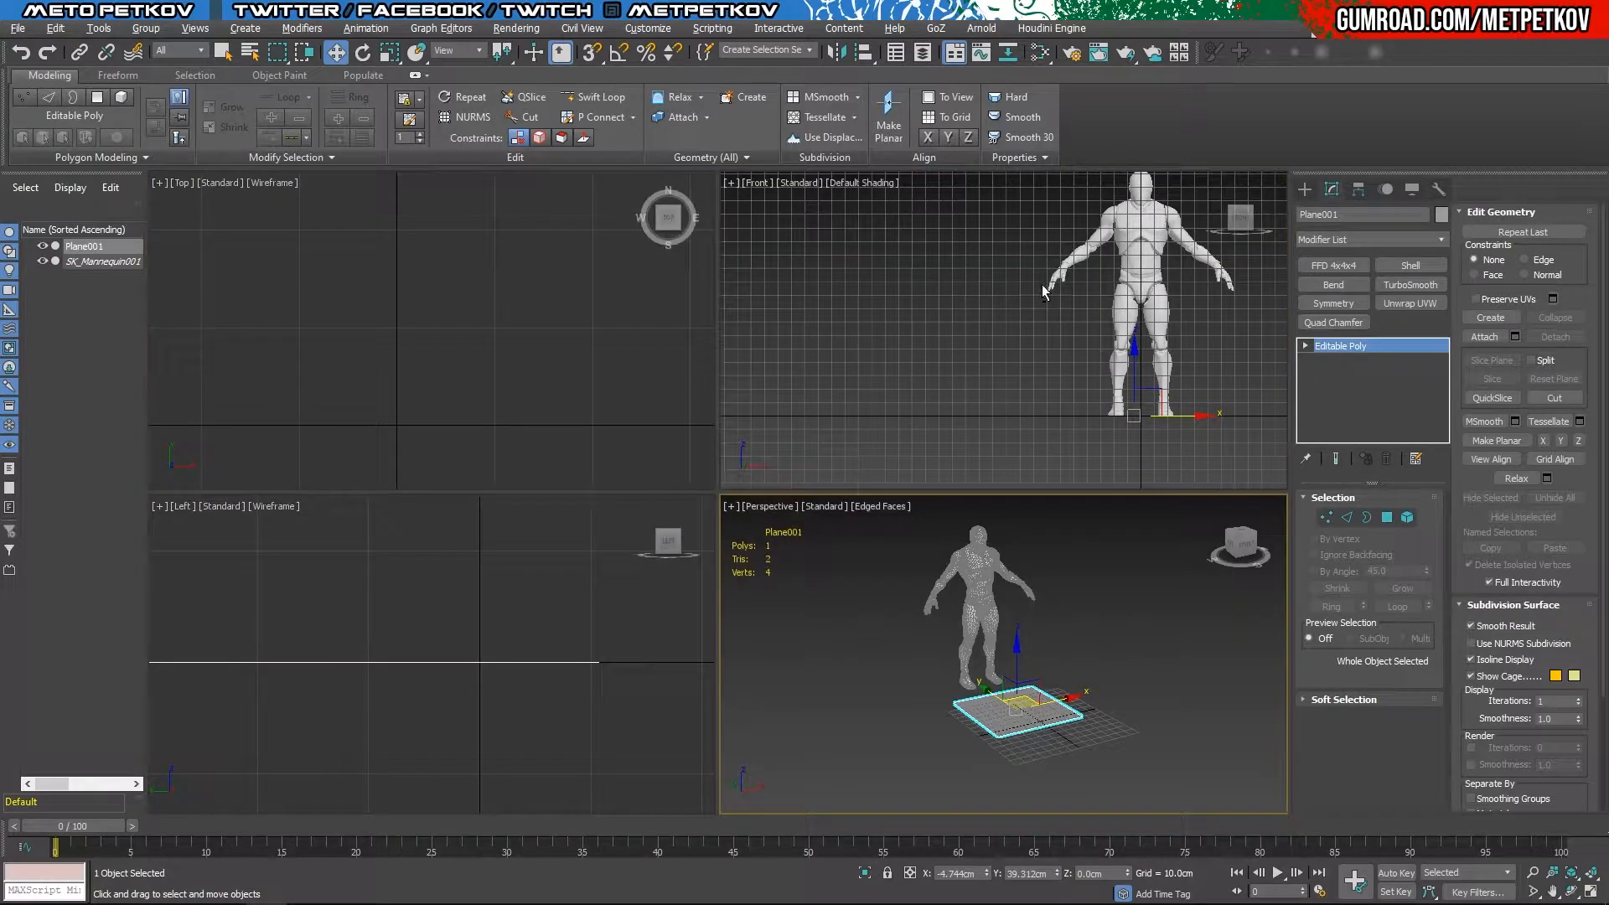
right_click(466, 424)
key(alt+w)
key(z)
key(s)
drag(730, 479, 754, 485)
key(alt+w)
right_click(1036, 608)
key(alt+w)
alt+middle_drag(1052, 607, 814, 633)
drag(814, 632, 687, 626)
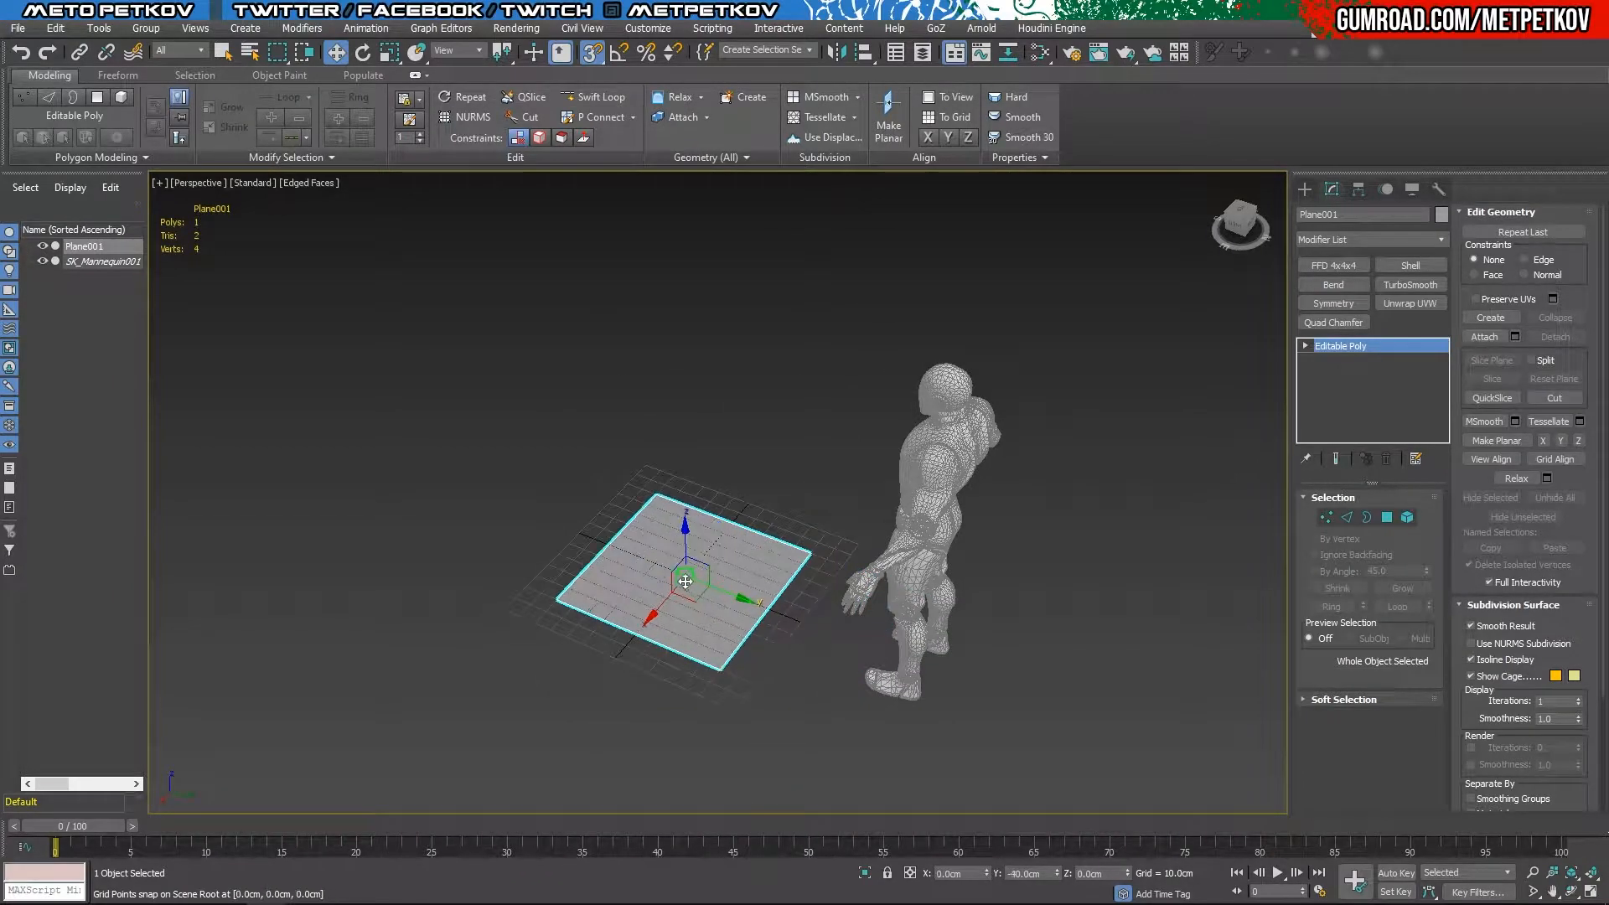
Step: Rotate the plane 90 degrees about the X axis with angle snap so it stands upright
alt+middle_drag(612, 712, 694, 643)
key(e)
drag(717, 536, 621, 490)
right_click(621, 490)
key(a)
drag(704, 530, 649, 502)
alt+middle_drag(650, 503, 948, 531)
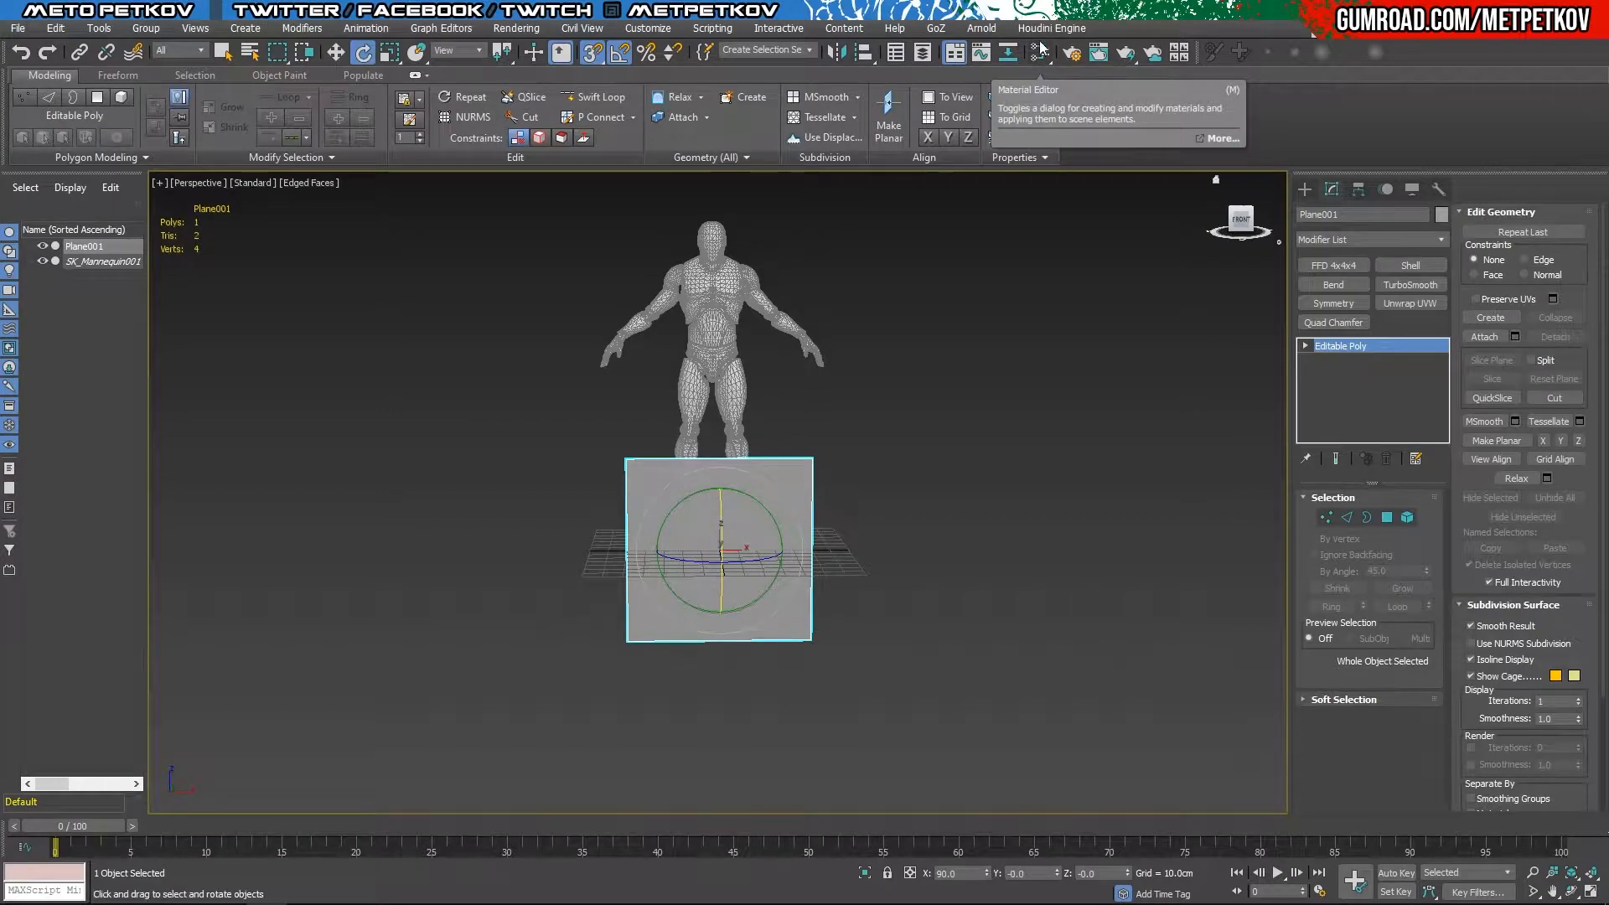
Step: Switch the Material Editor from the compact version to the Slate Material Editor
click(1042, 61)
click(1154, 159)
drag(1040, 52, 1040, 79)
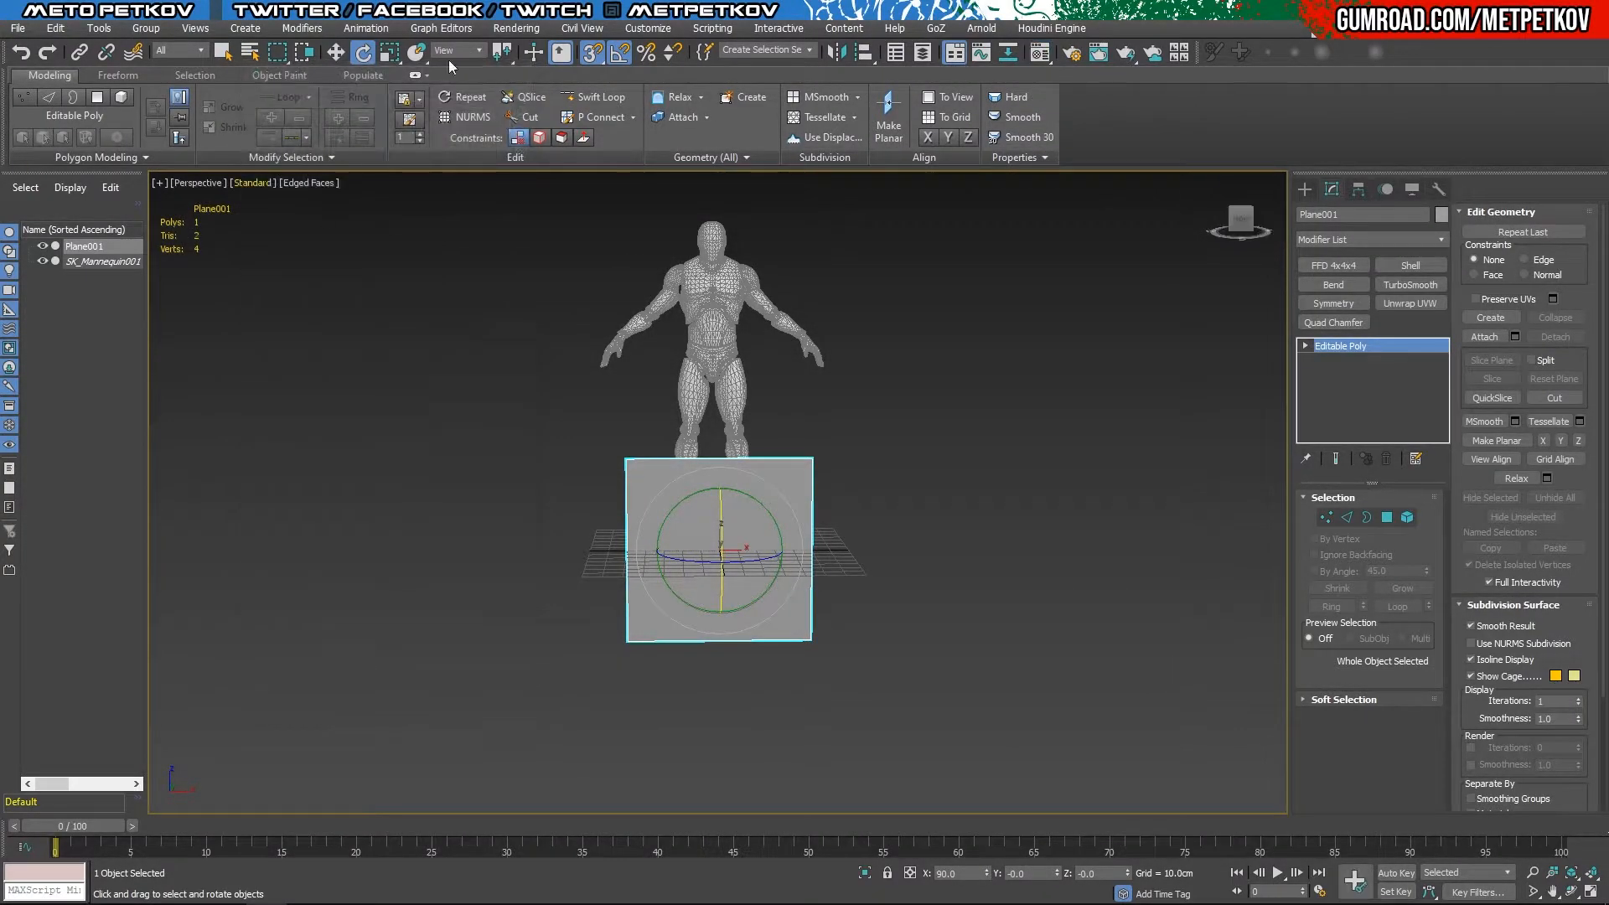
click(1023, 55)
drag(360, 48, 316, 71)
click(495, 66)
click(1042, 53)
drag(1050, 54, 1050, 54)
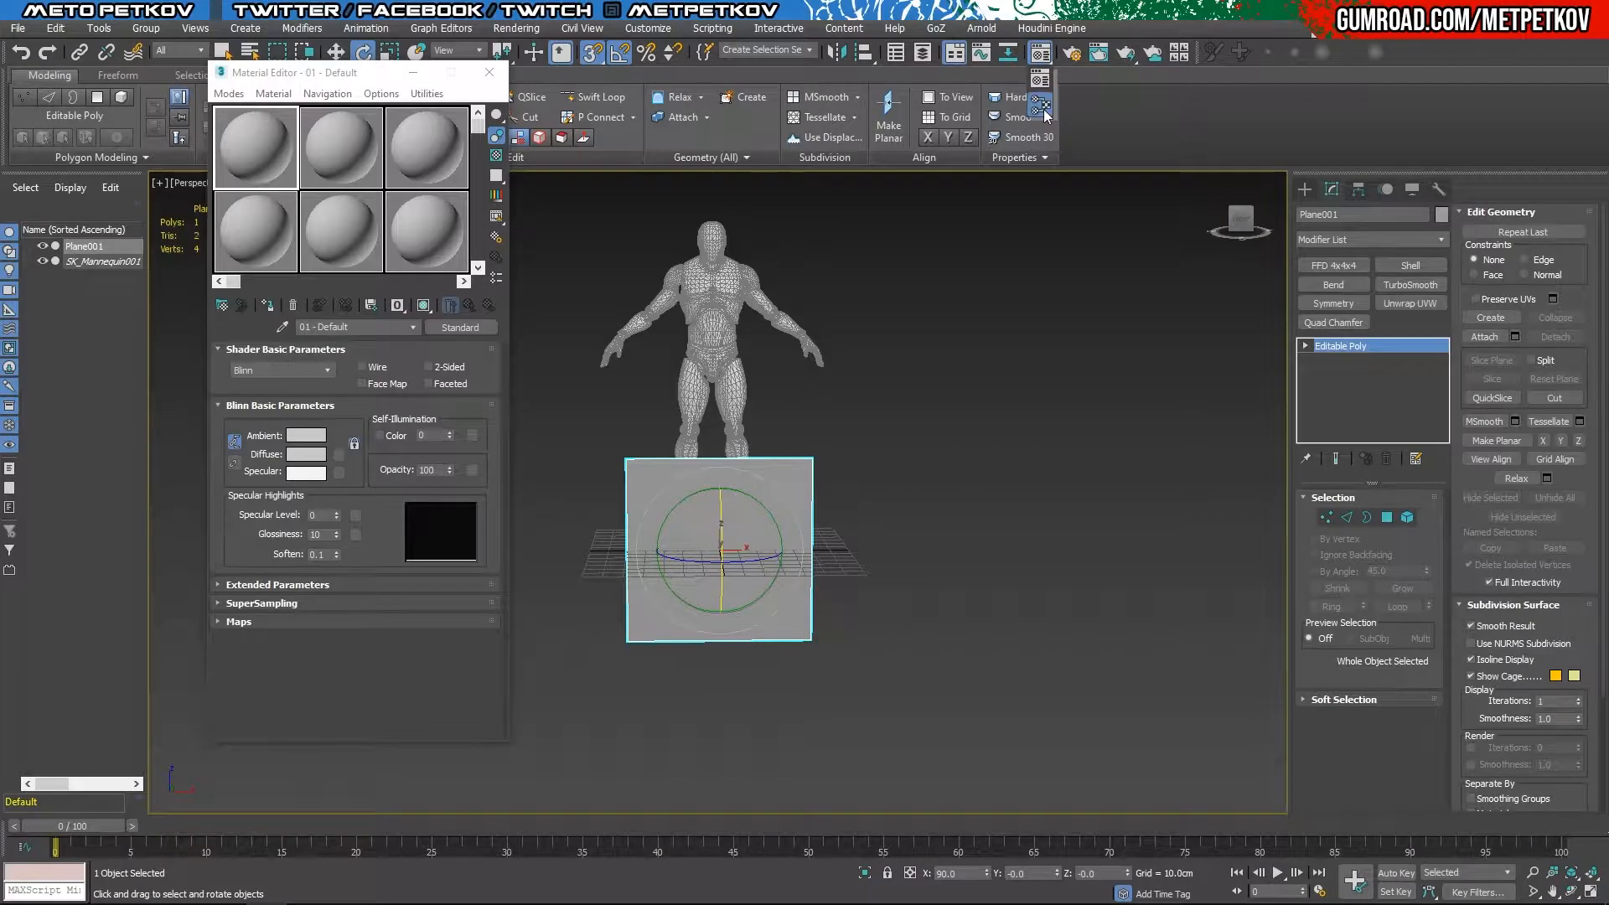
drag(1044, 110, 1044, 109)
drag(447, 167, 401, 103)
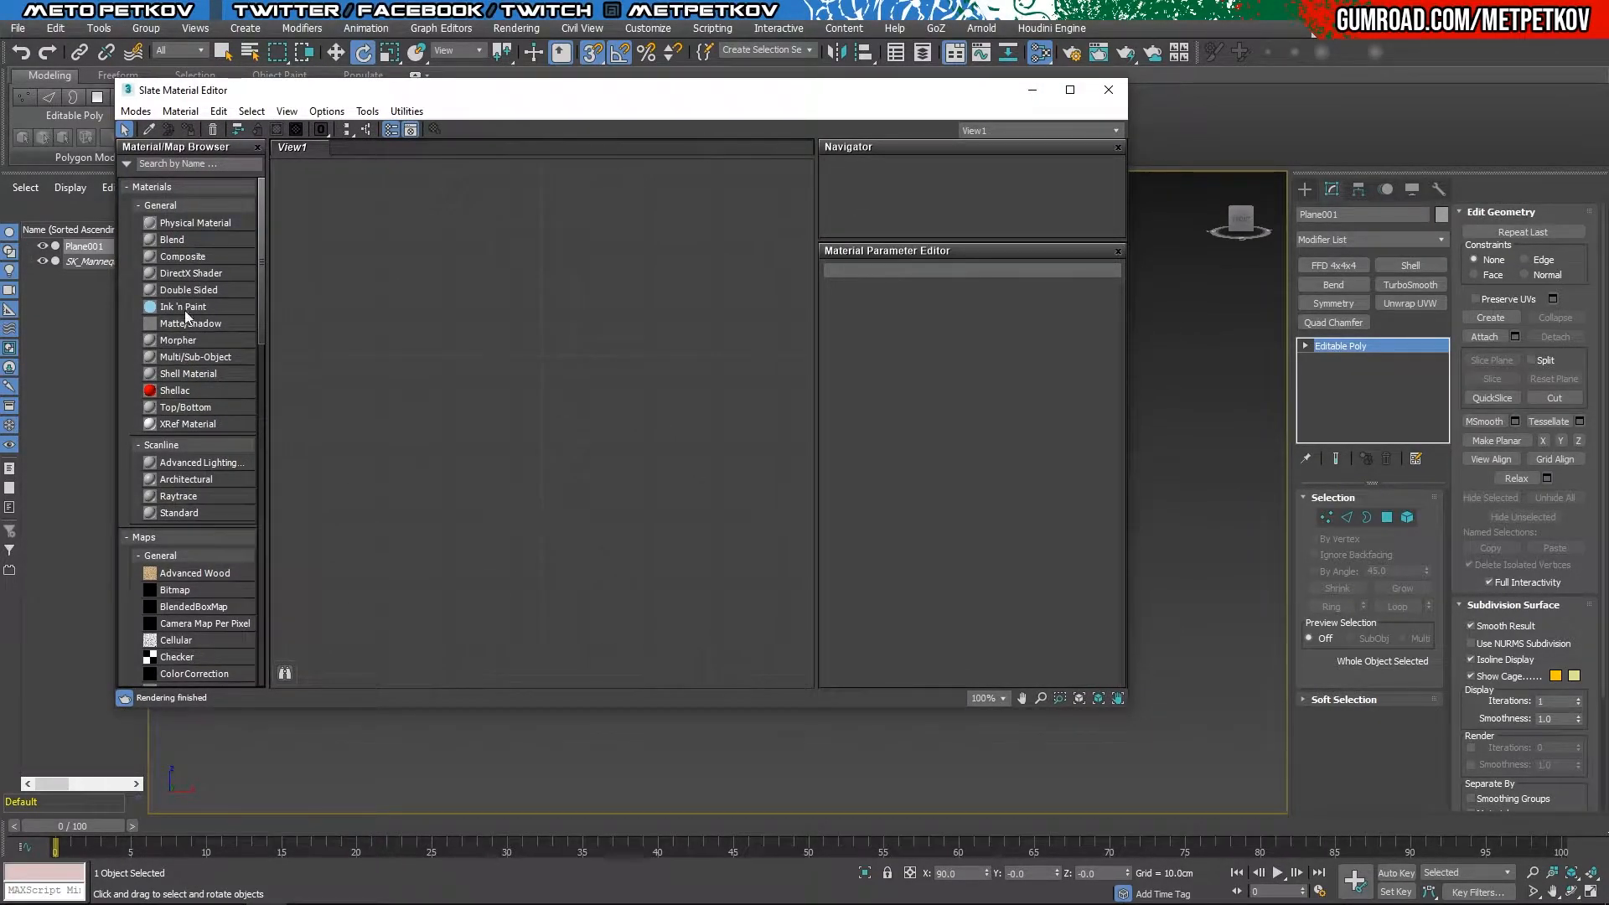
drag(1041, 55, 1039, 108)
drag(655, 98, 668, 115)
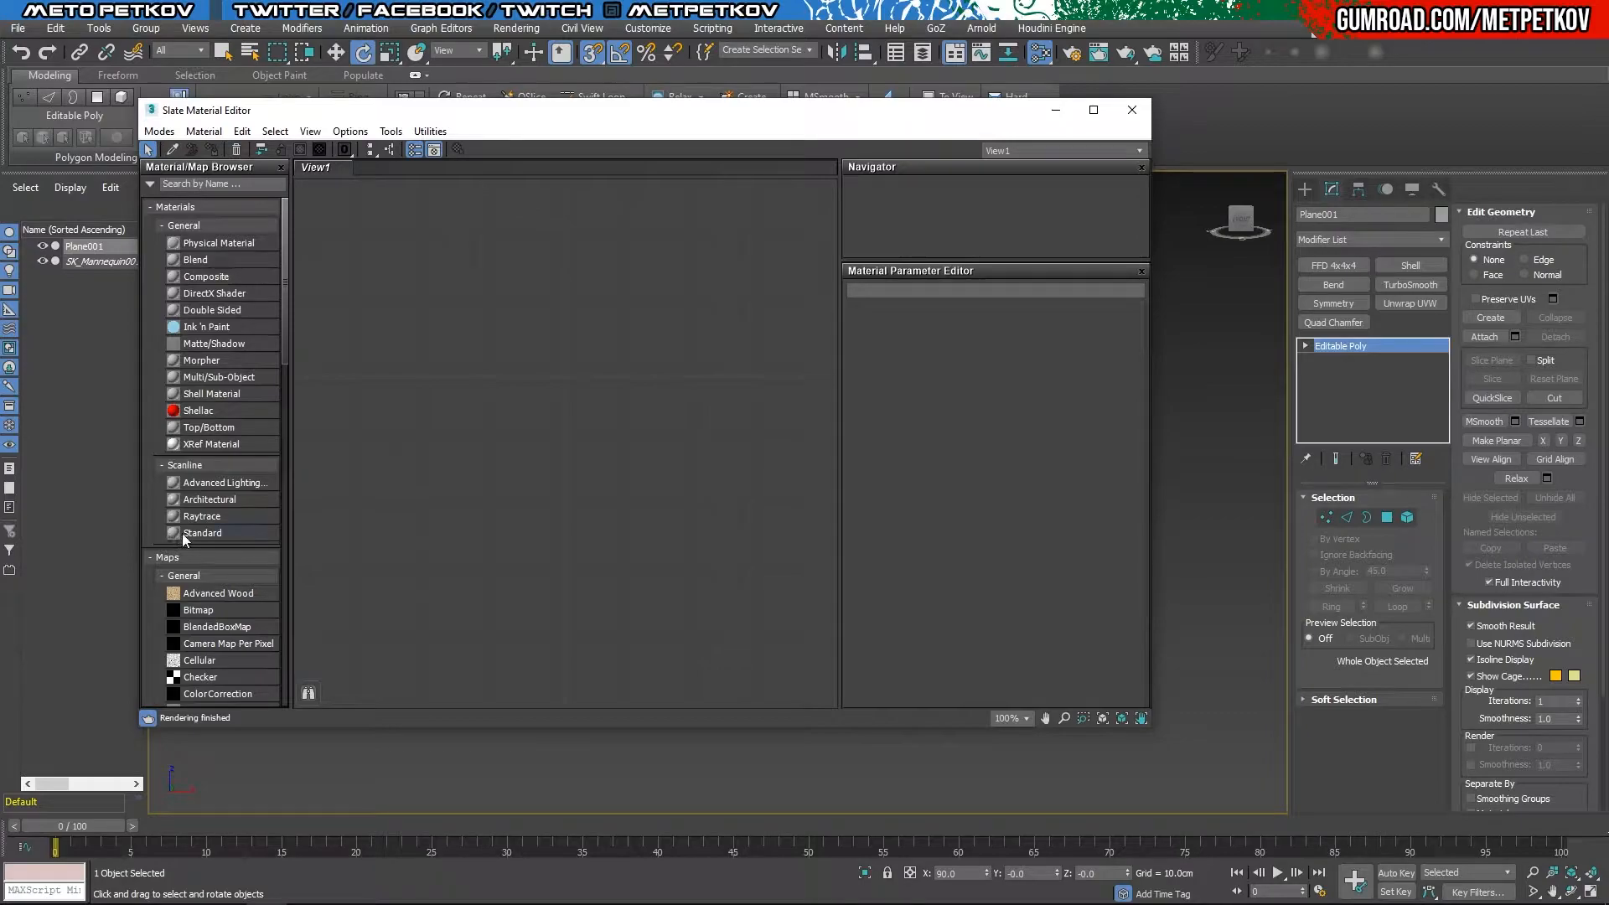
Step: Add a Standard material node and bring in qfFpm_4K_Albedo and qfFpm_4K_Opacity from the Flora folder as bitmap nodes
drag(658, 266, 724, 348)
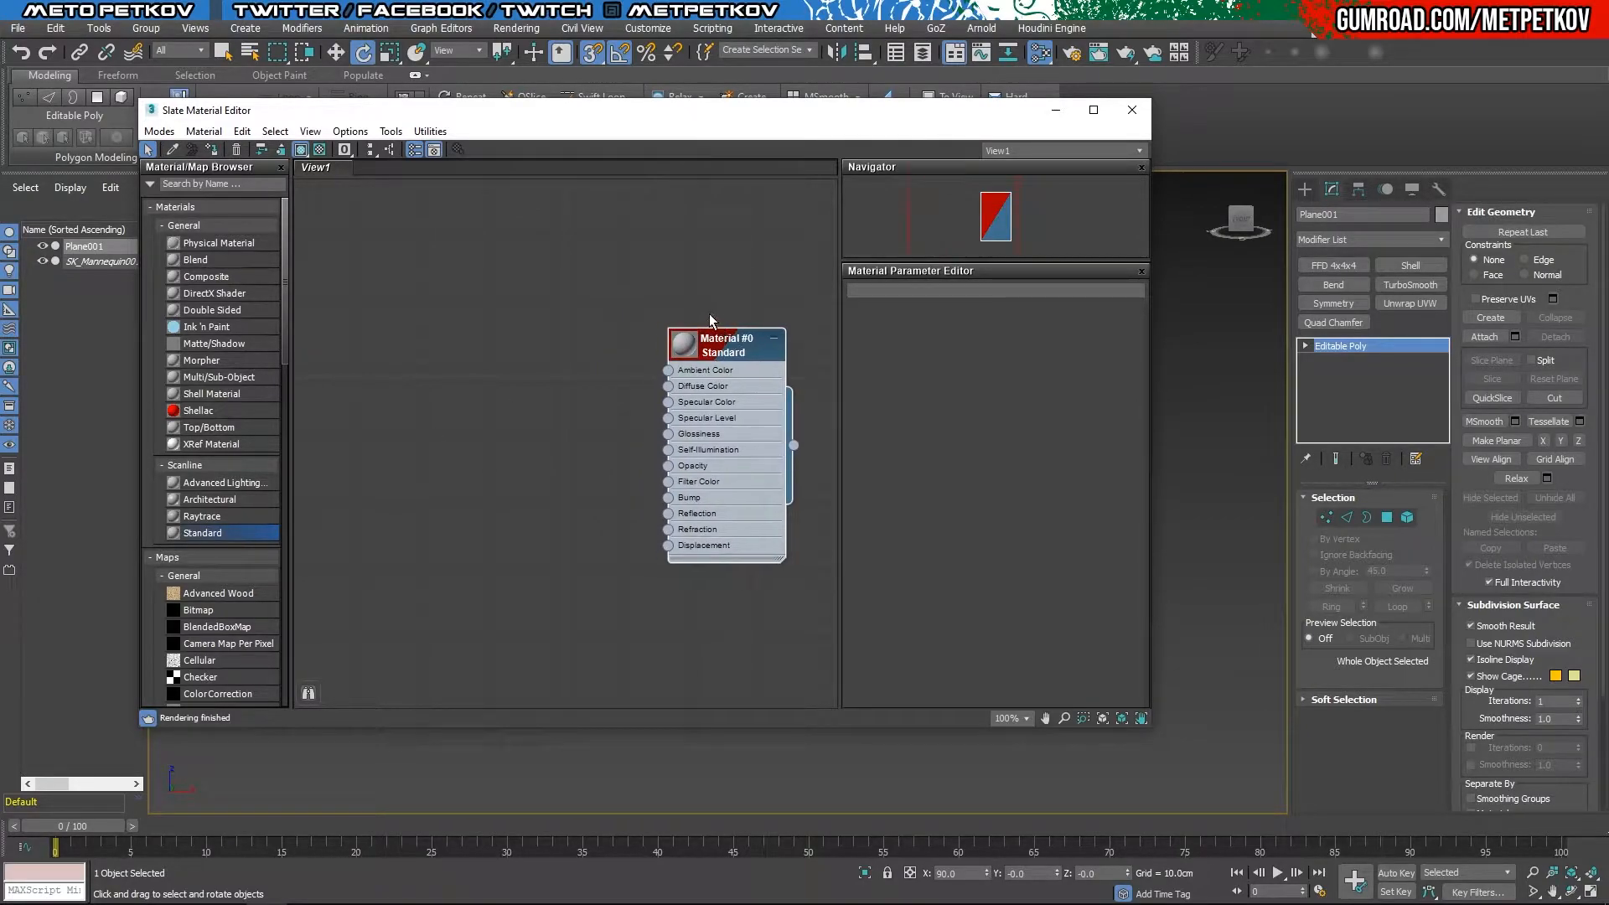
click(584, 317)
click(143, 888)
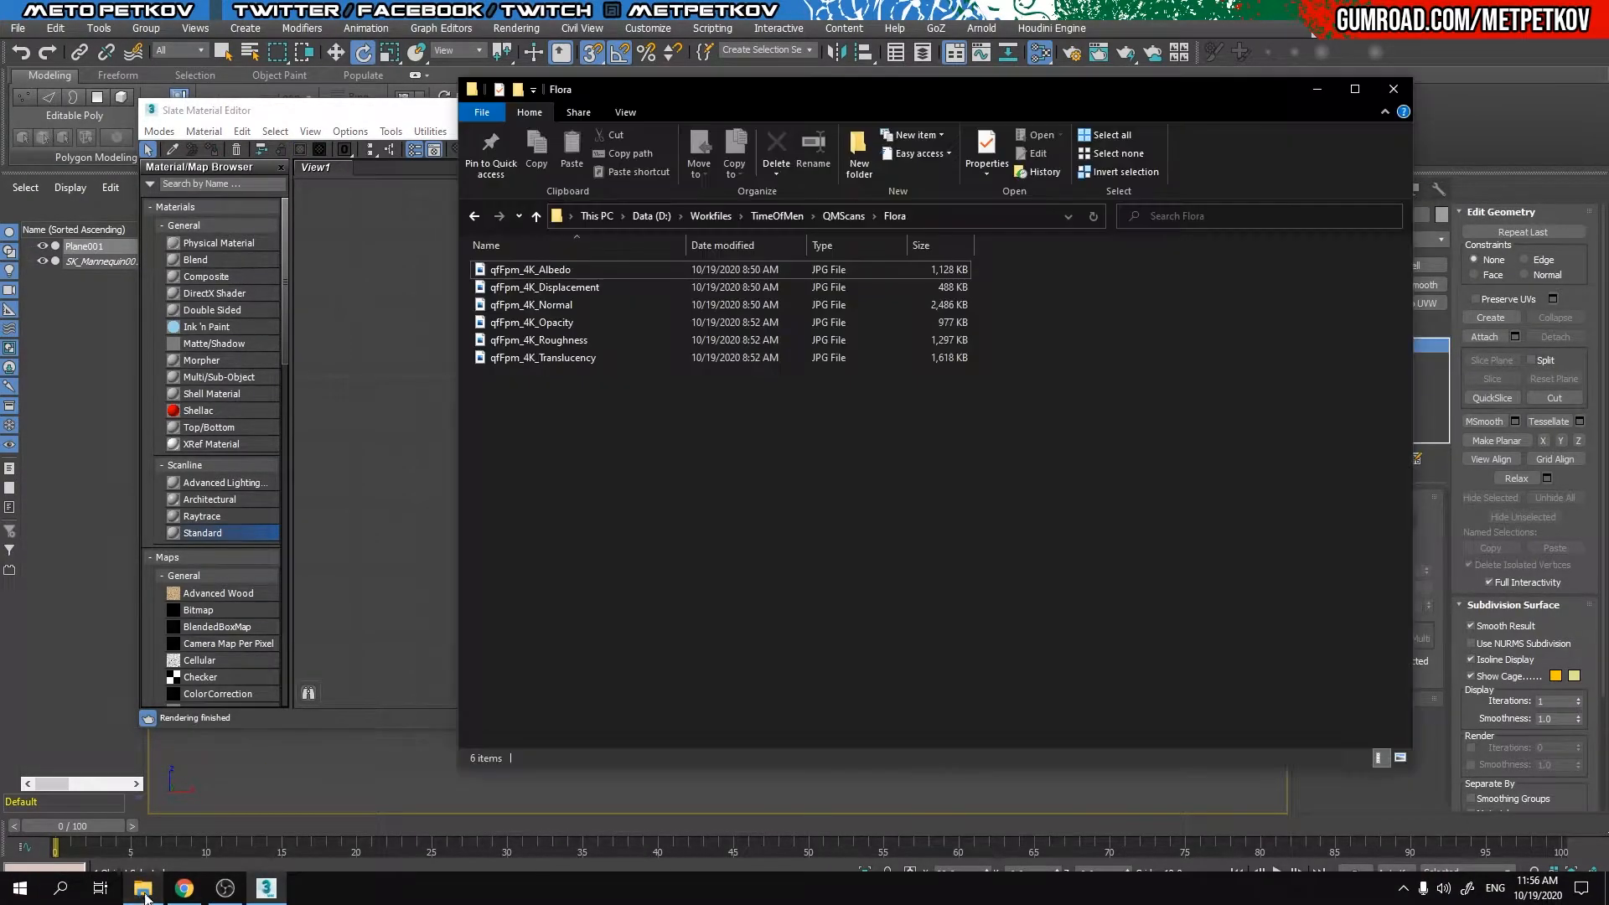
drag(654, 92, 865, 97)
drag(782, 274, 572, 270)
drag(784, 328, 517, 375)
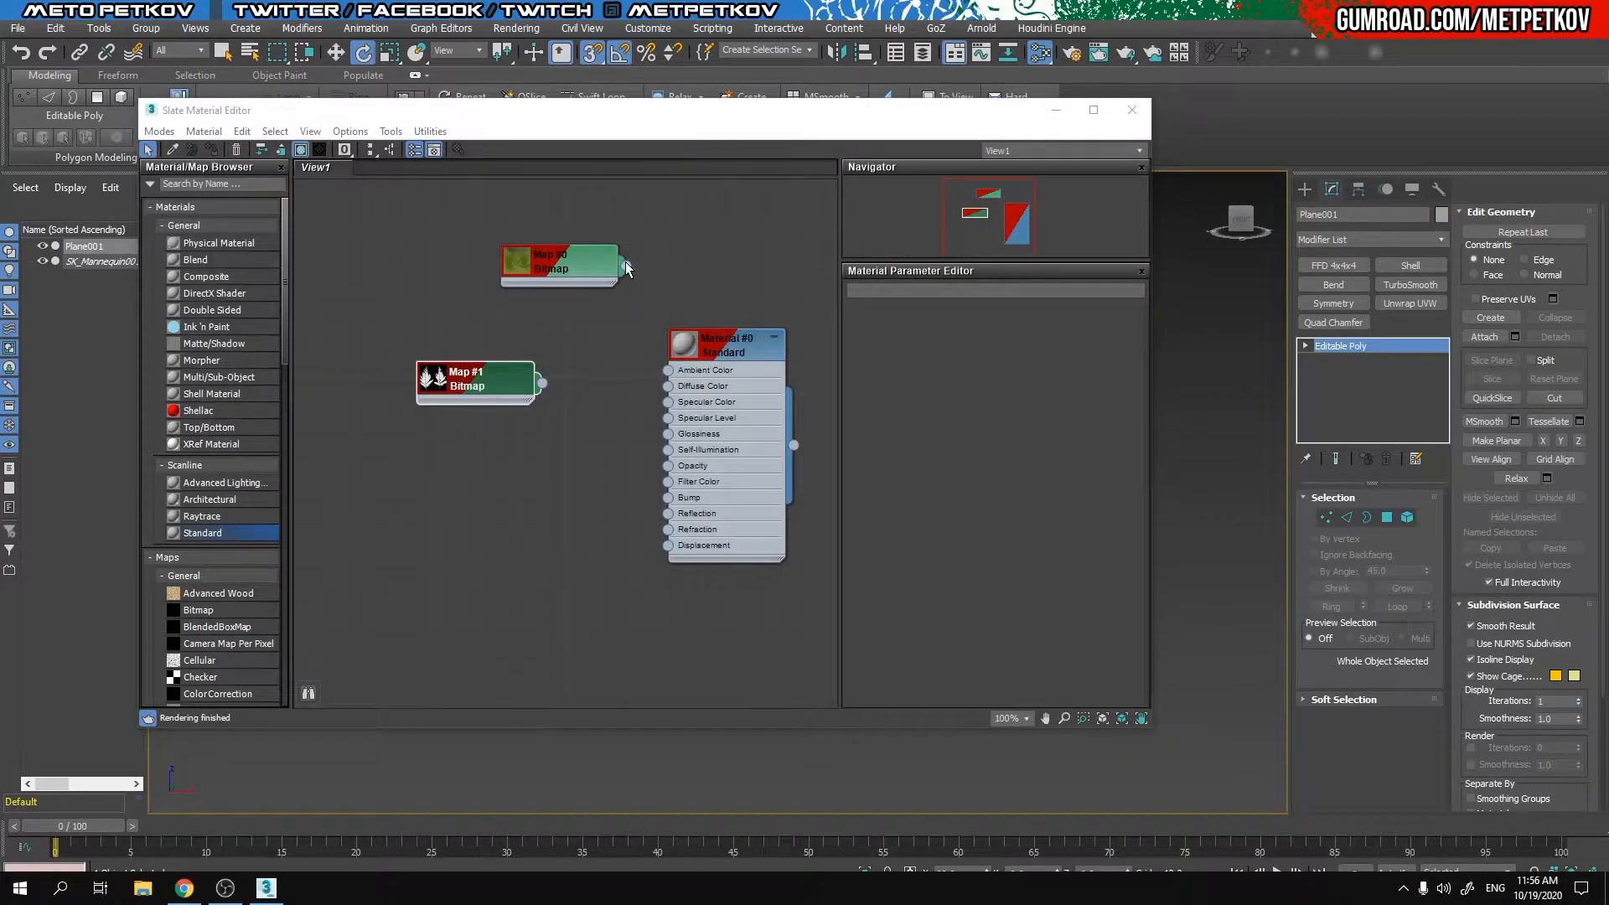
Step: Connect the albedo bitmap to the material's Diffuse Color and the opacity bitmap to its Opacity
drag(627, 268, 670, 387)
drag(568, 266, 467, 315)
drag(543, 386, 681, 479)
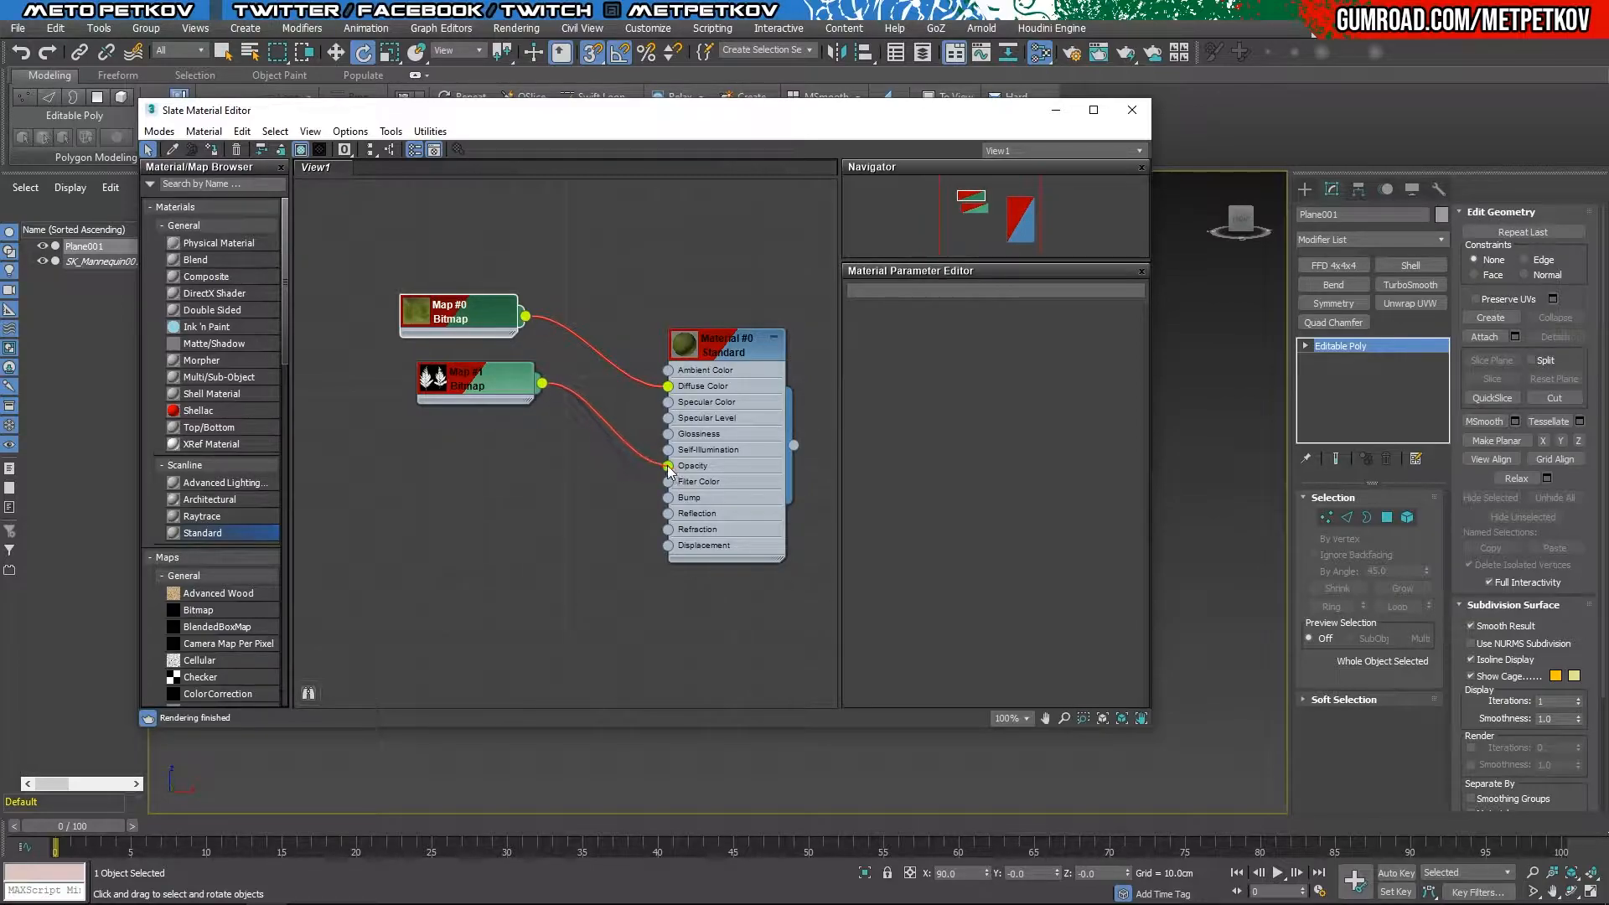
drag(503, 379, 468, 380)
Step: Reposition and narrow the Slate Material Editor window to uncover more of the viewport
drag(575, 112, 493, 577)
drag(637, 584, 662, 182)
drag(1095, 436, 984, 437)
middle_drag(434, 599, 273, 591)
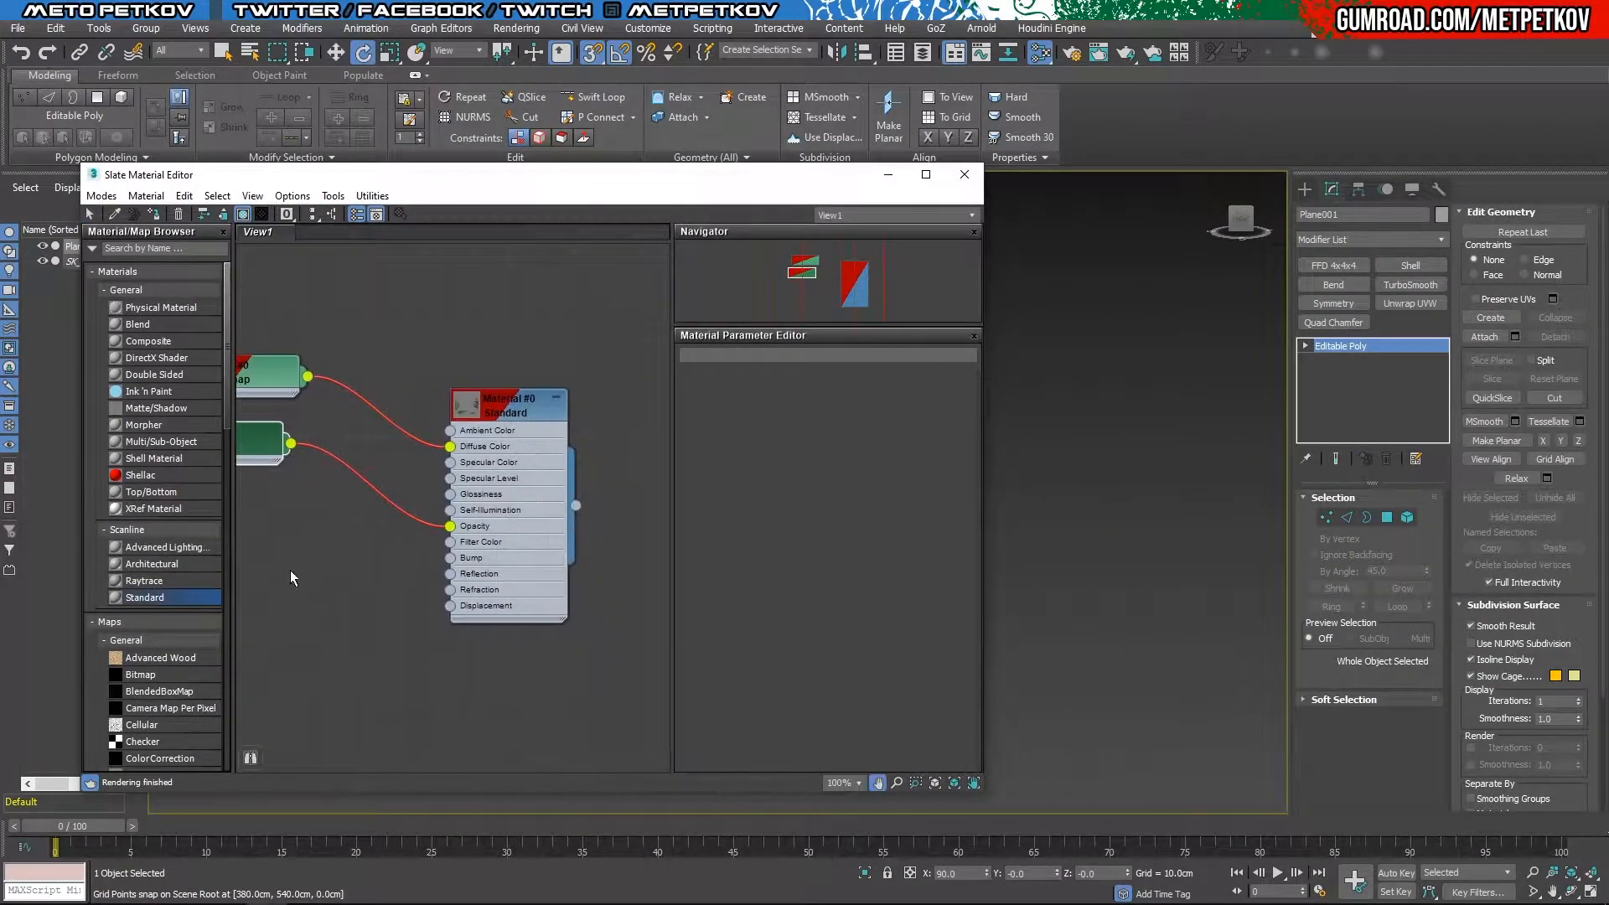
Step: Assign the fern material to the plane in the viewport and minimize the Slate Material Editor
drag(754, 181, 494, 177)
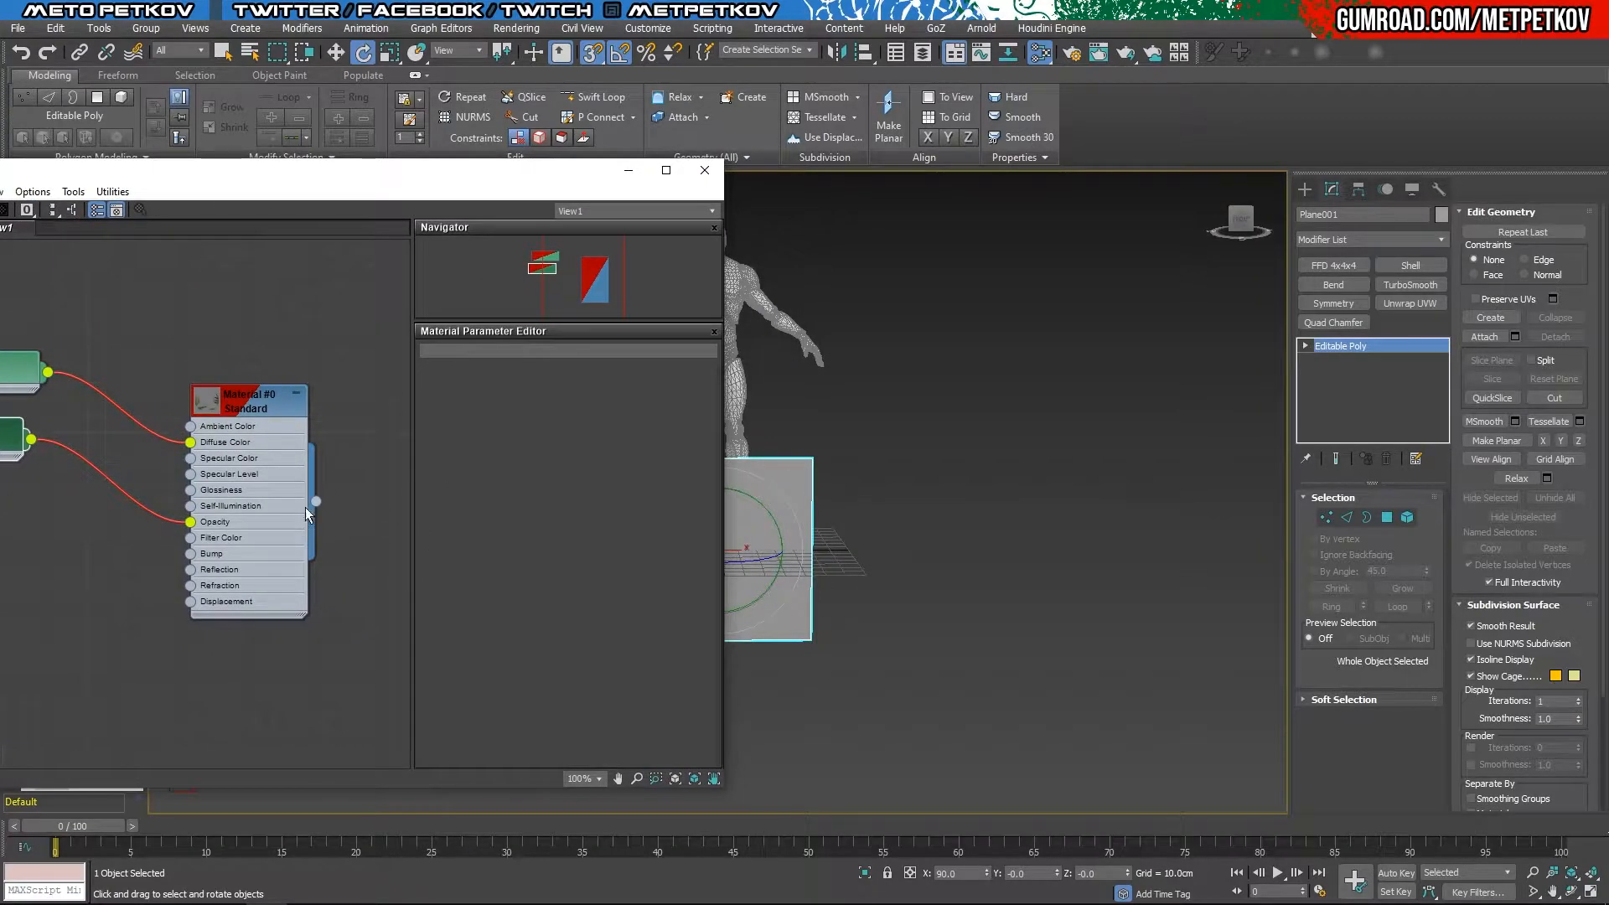
drag(834, 566, 779, 536)
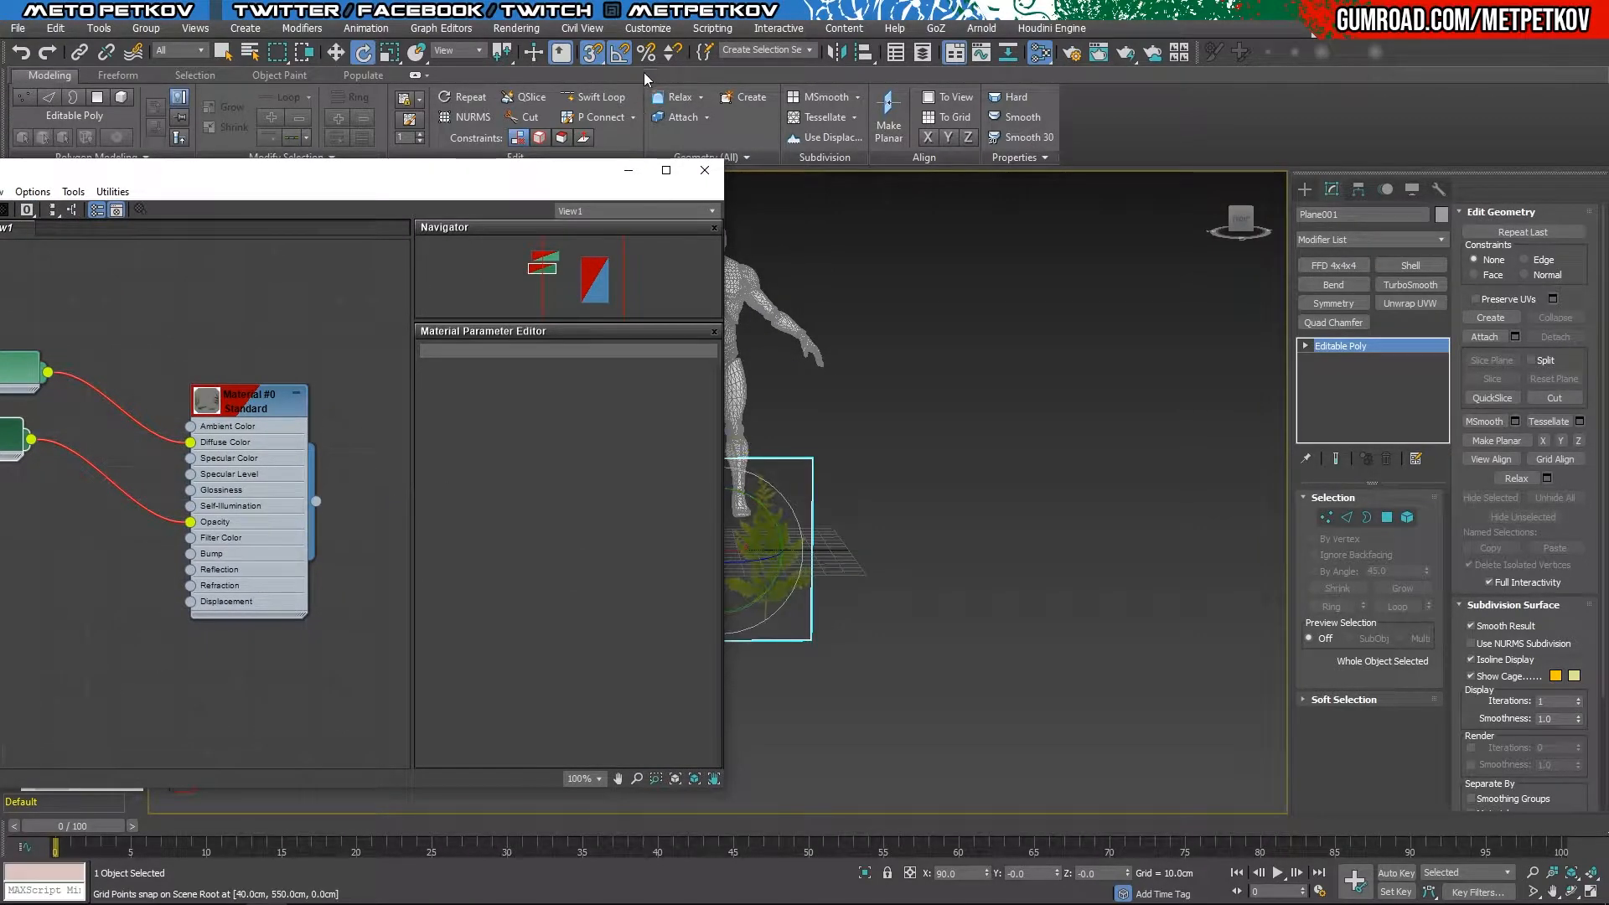
click(628, 170)
Step: Set the Perspective viewport to High Quality display and inspect the fern cutouts on the plane
alt+middle_drag(933, 500, 986, 426)
scroll(982, 491, up, 4)
alt+middle_drag(968, 480, 1069, 533)
click(264, 201)
click(251, 182)
click(295, 224)
mouse_move(359, 377)
alt+middle_down()
mouse_move(575, 395)
mouse_move(314, 289)
alt+middle_up()
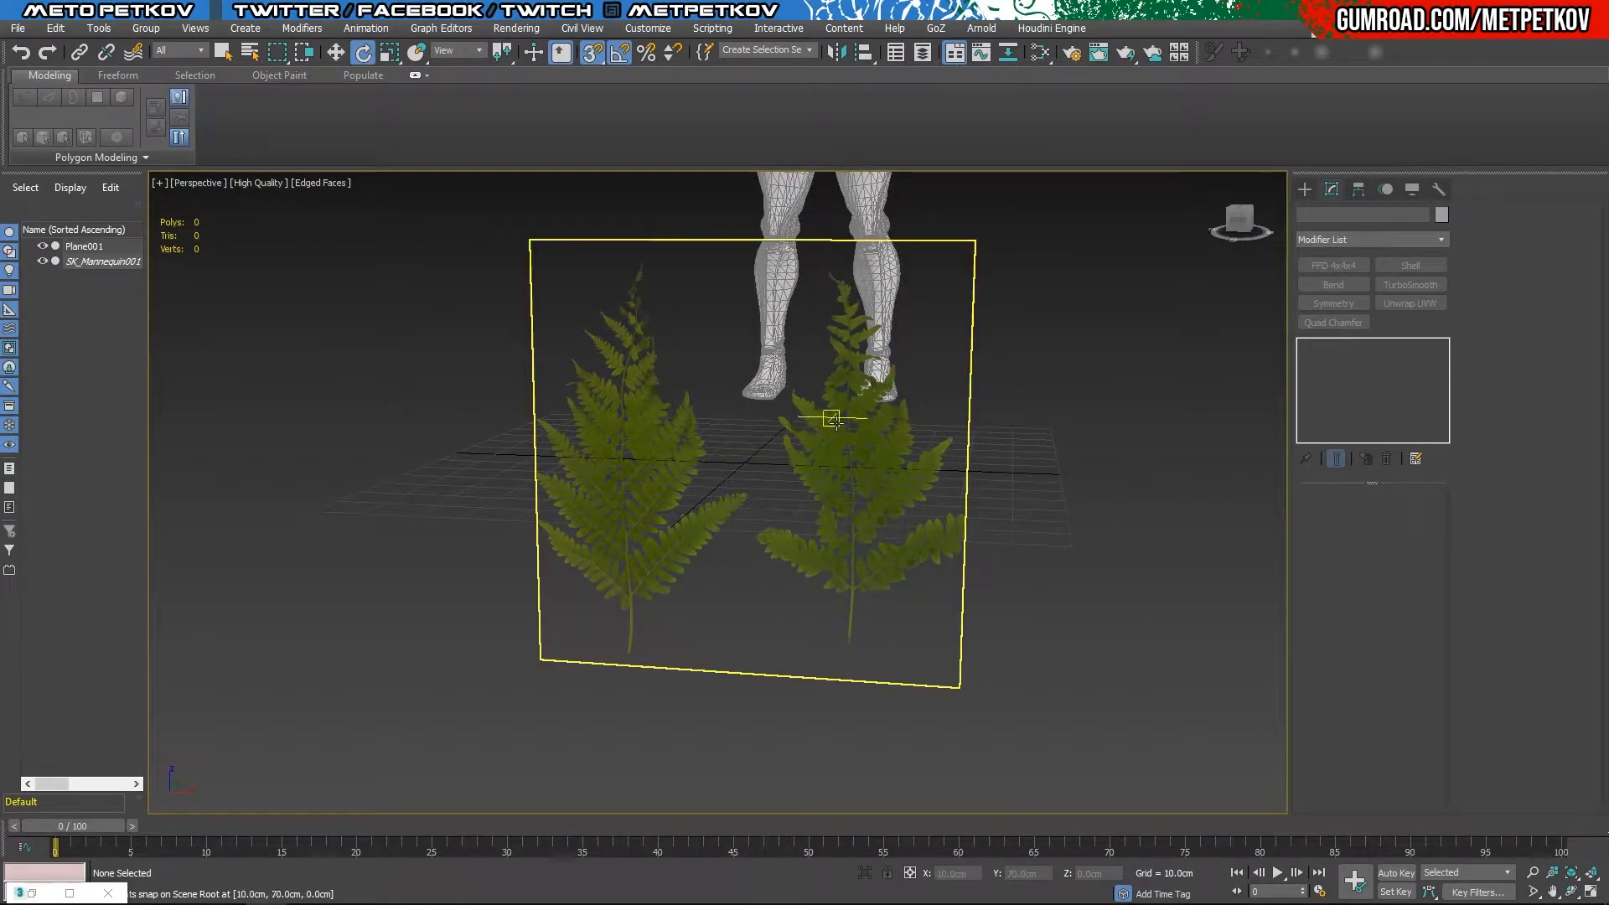
alt+middle_drag(1160, 495, 1095, 434)
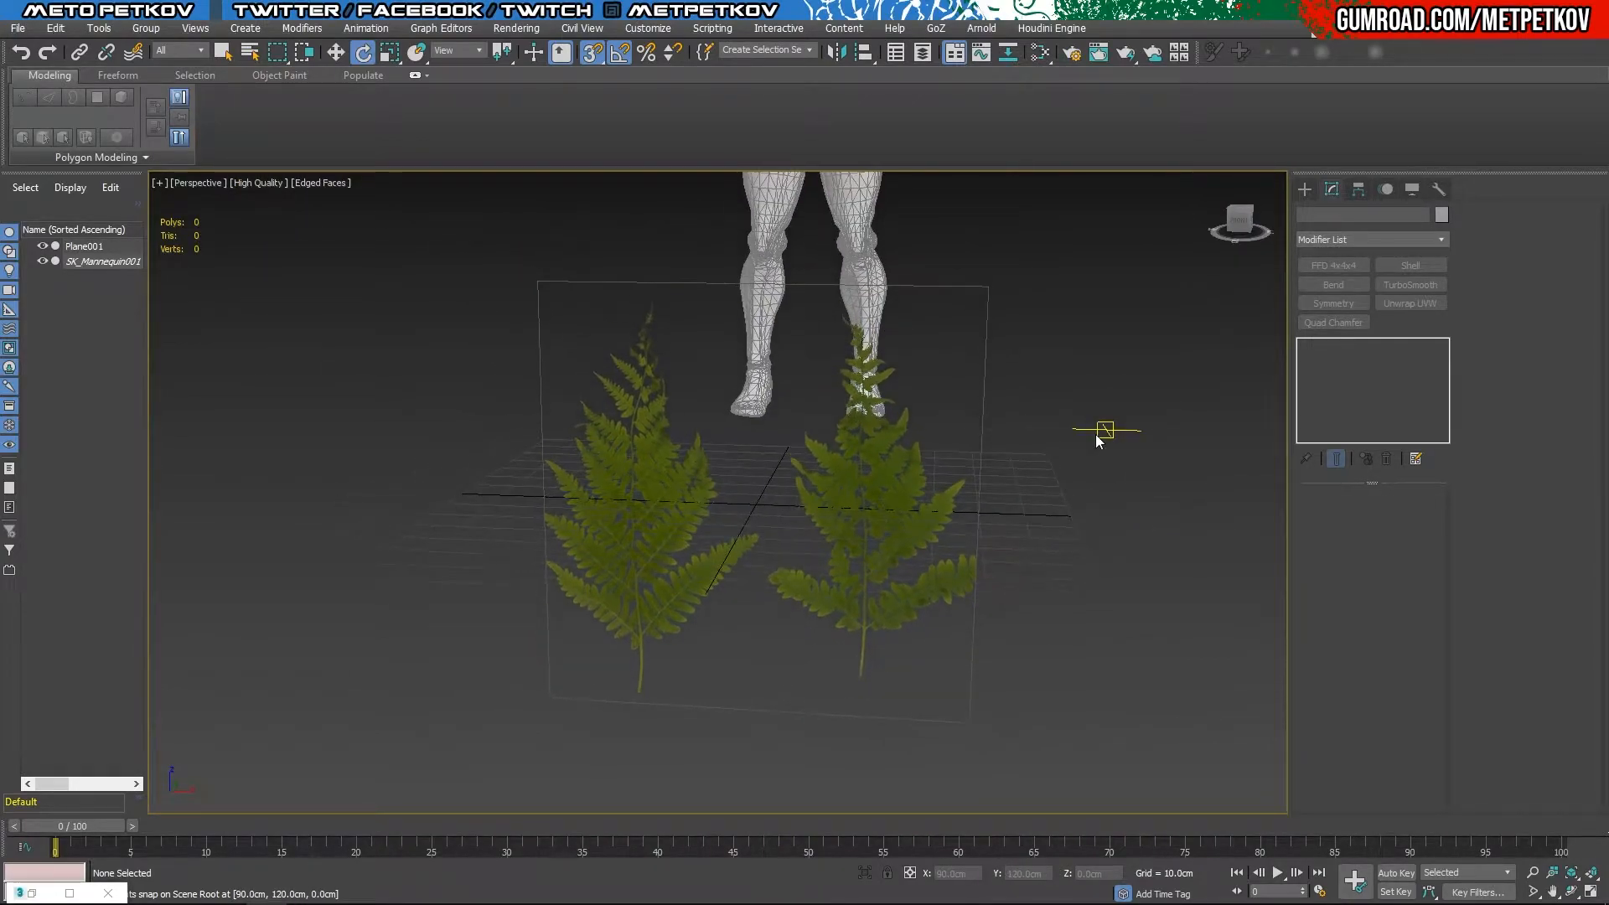
scroll(1087, 419, down, 2)
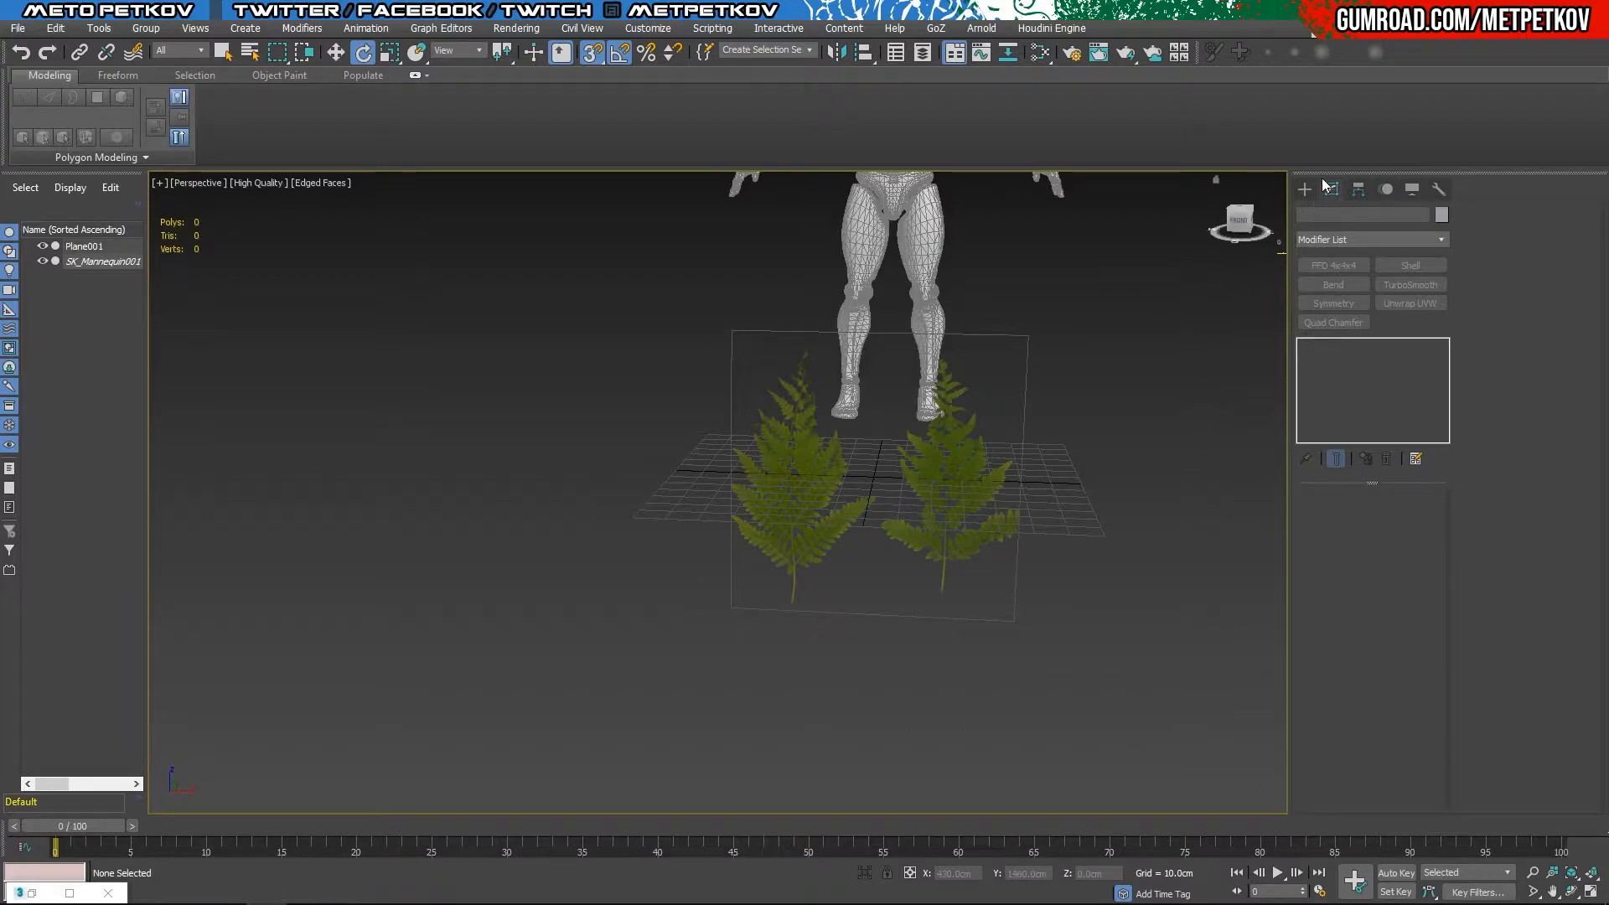
Step: Working in the Front view, cut the plane with Swift Loop vertically between the two ferns and horizontally near the base of their stems
key(q)
drag(1086, 305, 879, 440)
key(alt+w)
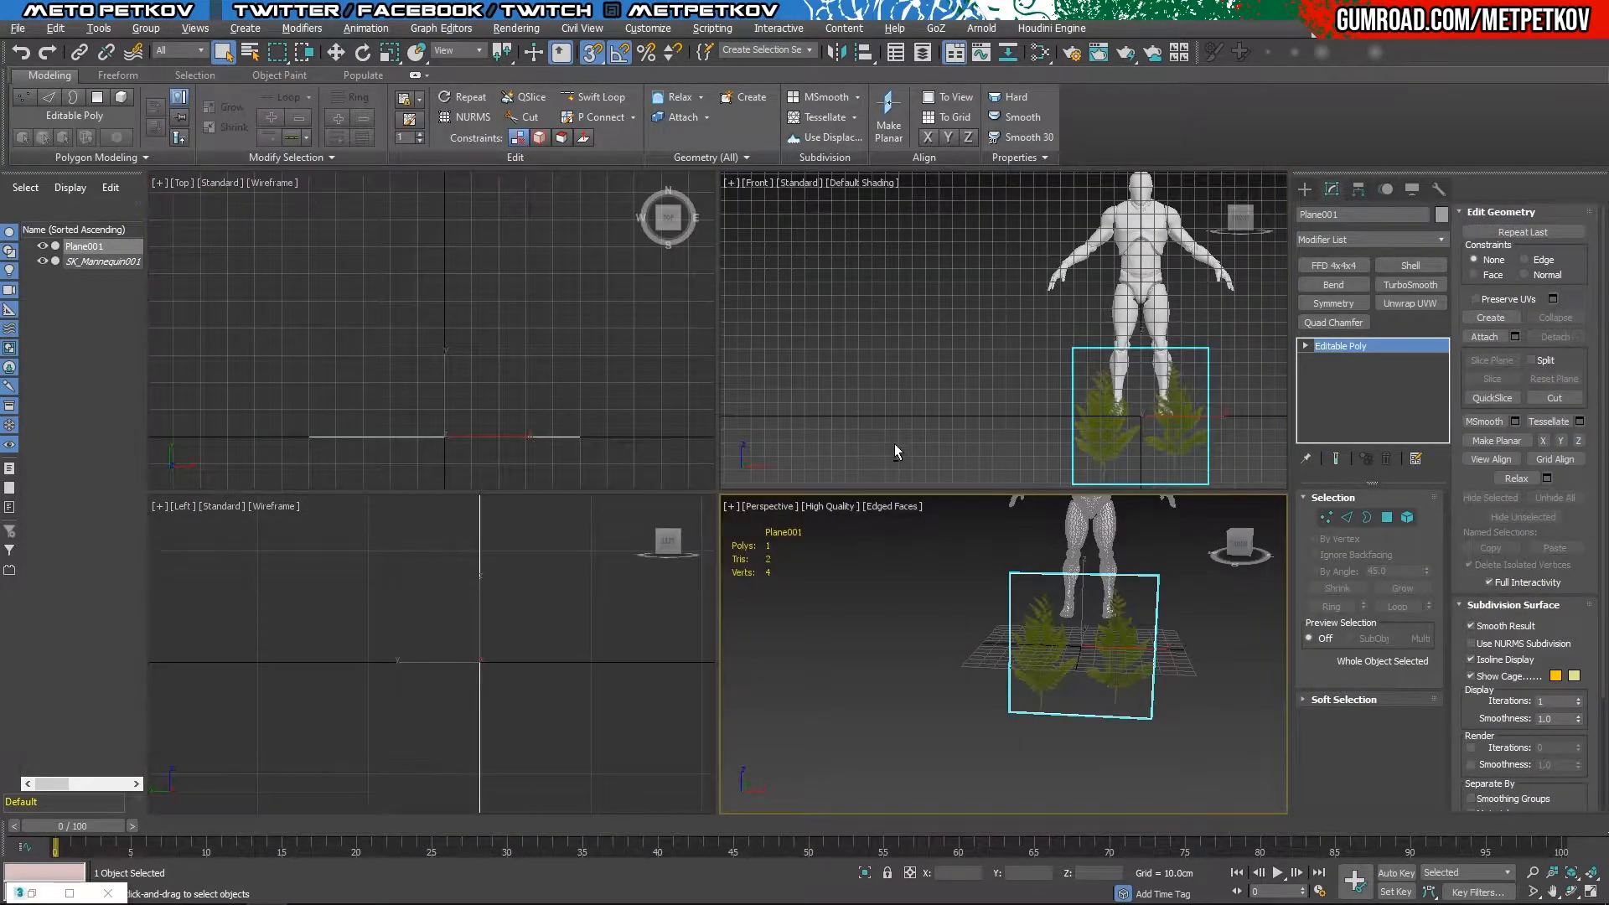
middle_click(860, 452)
key(alt+w)
middle_drag(1148, 495, 1106, 360)
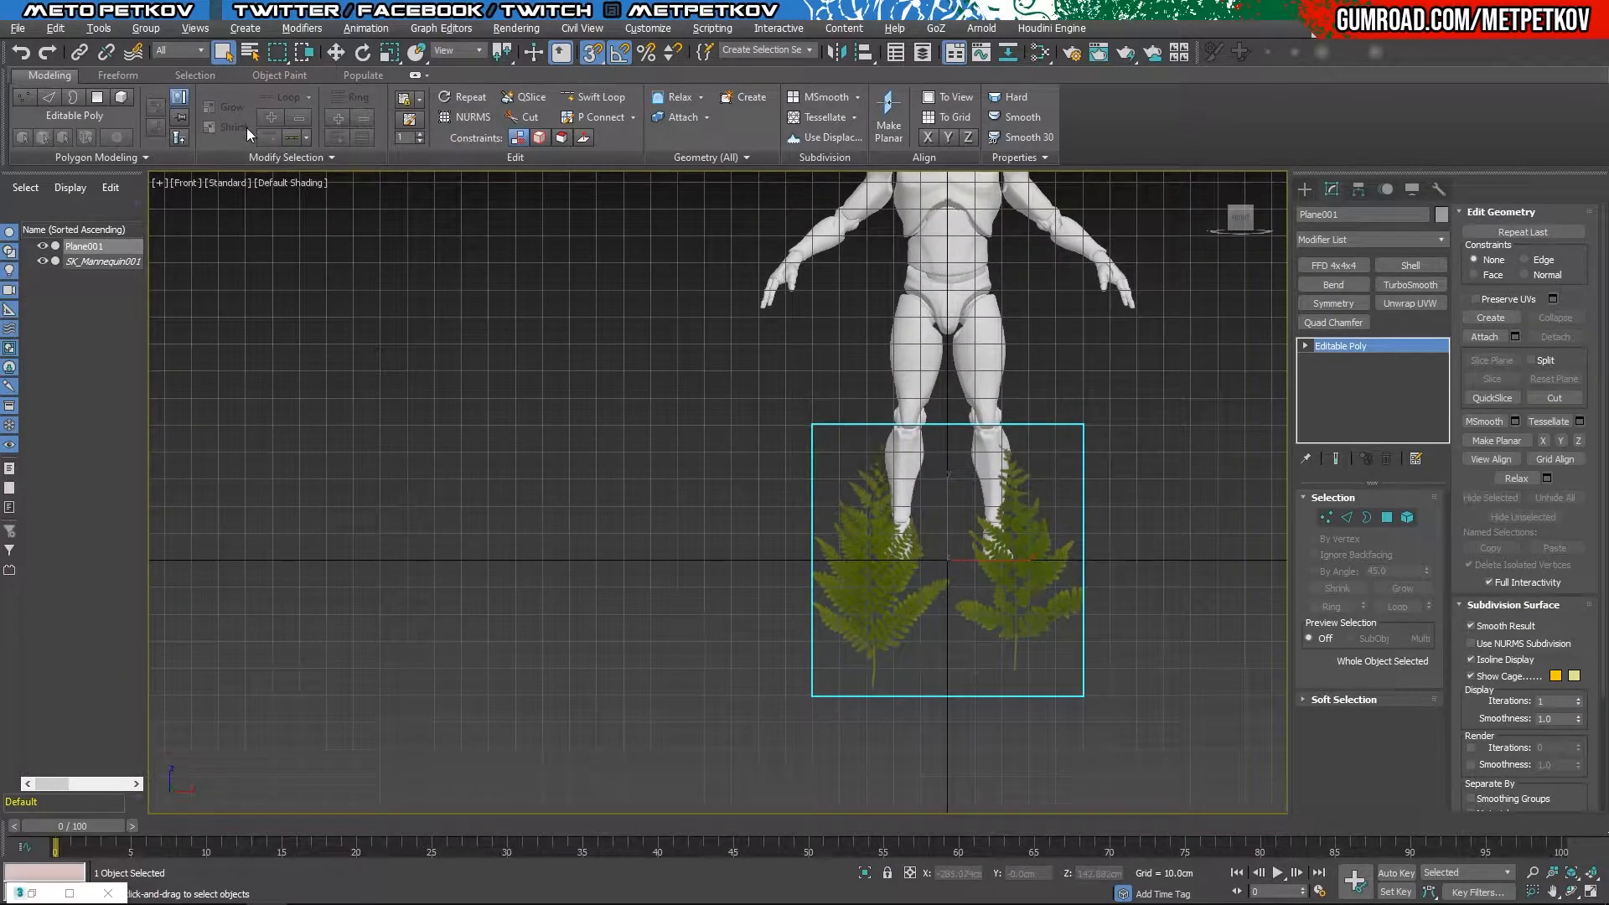
click(307, 183)
click(596, 95)
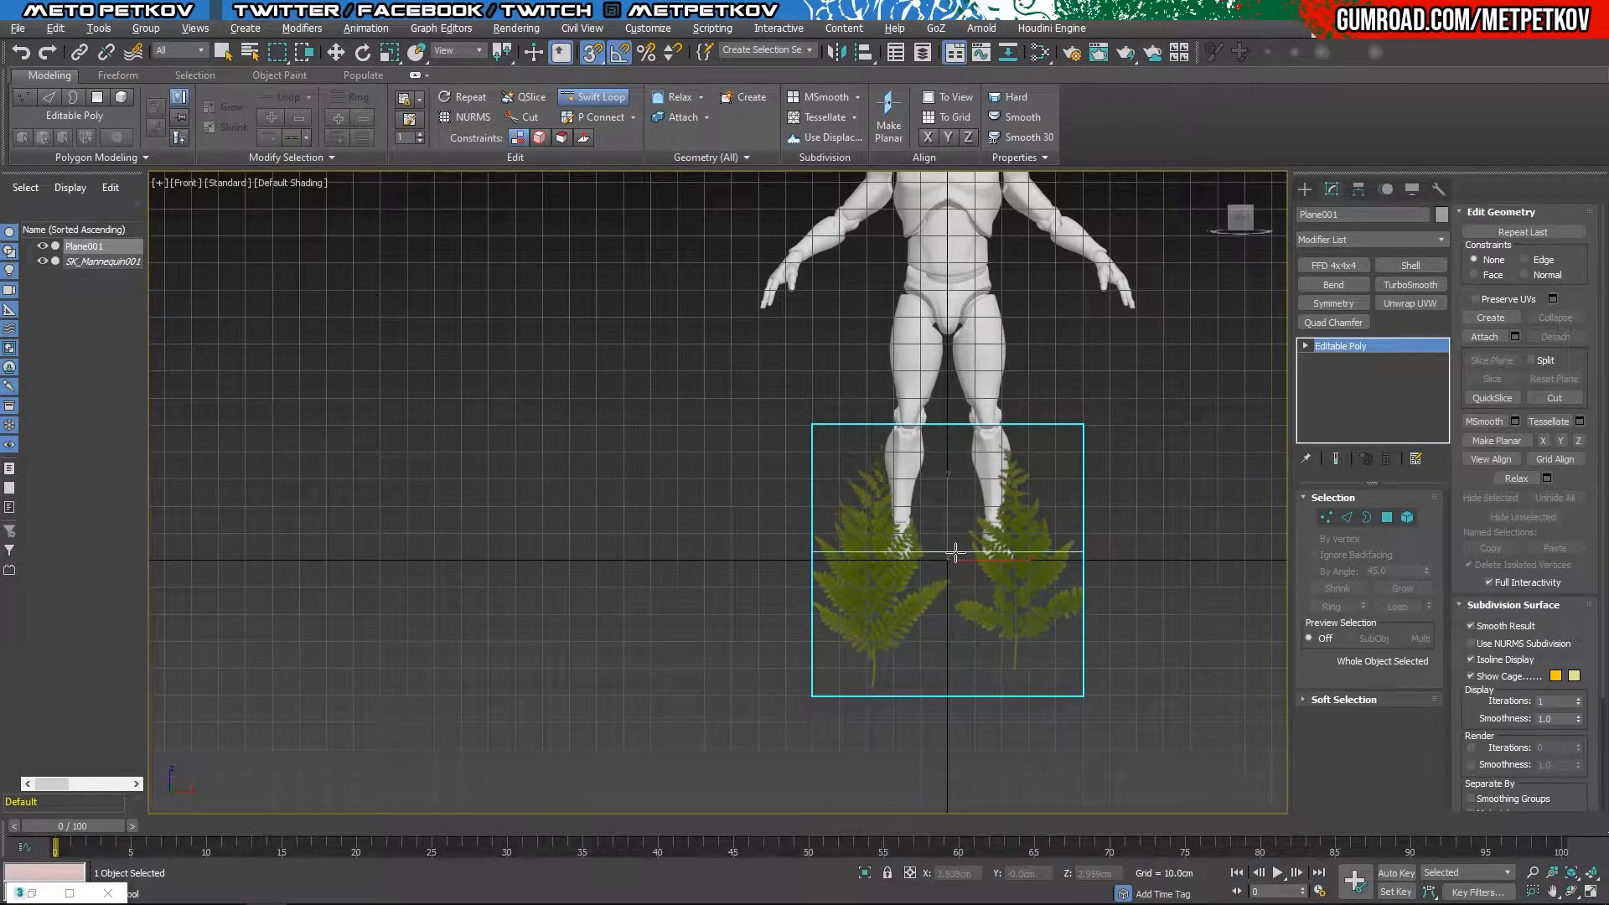
click(962, 675)
key(w)
key(p)
Step: Detach the polygon holding the right-hand fern as a separate object named Fern01
alt+middle_drag(1166, 656, 1099, 528)
key(4)
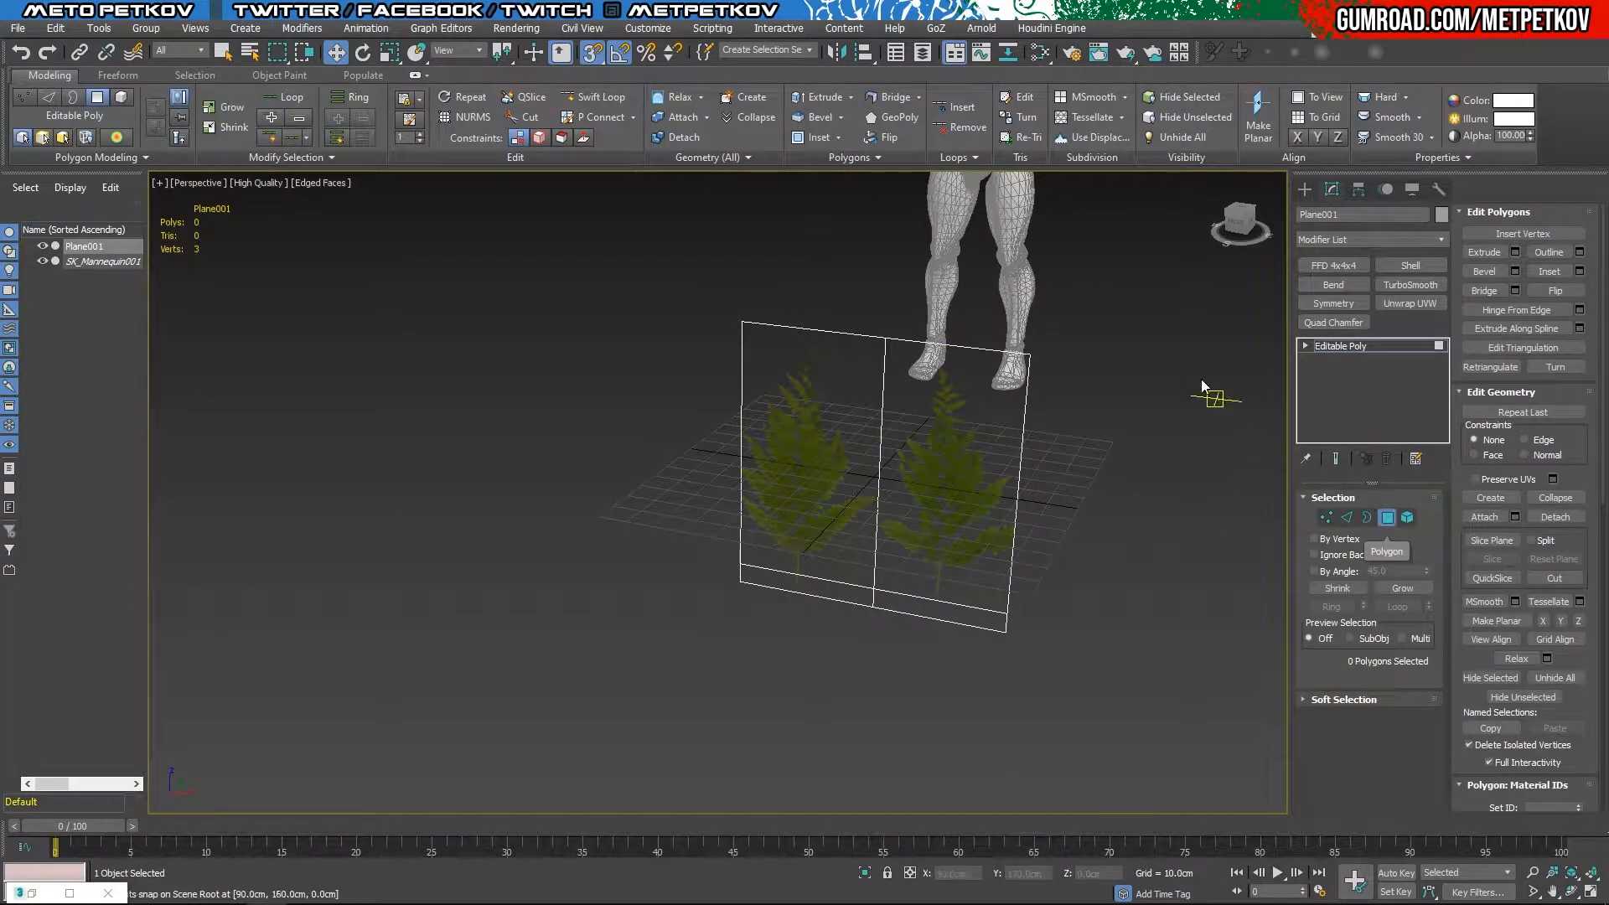
click(947, 541)
alt+middle_drag(947, 541, 1153, 456)
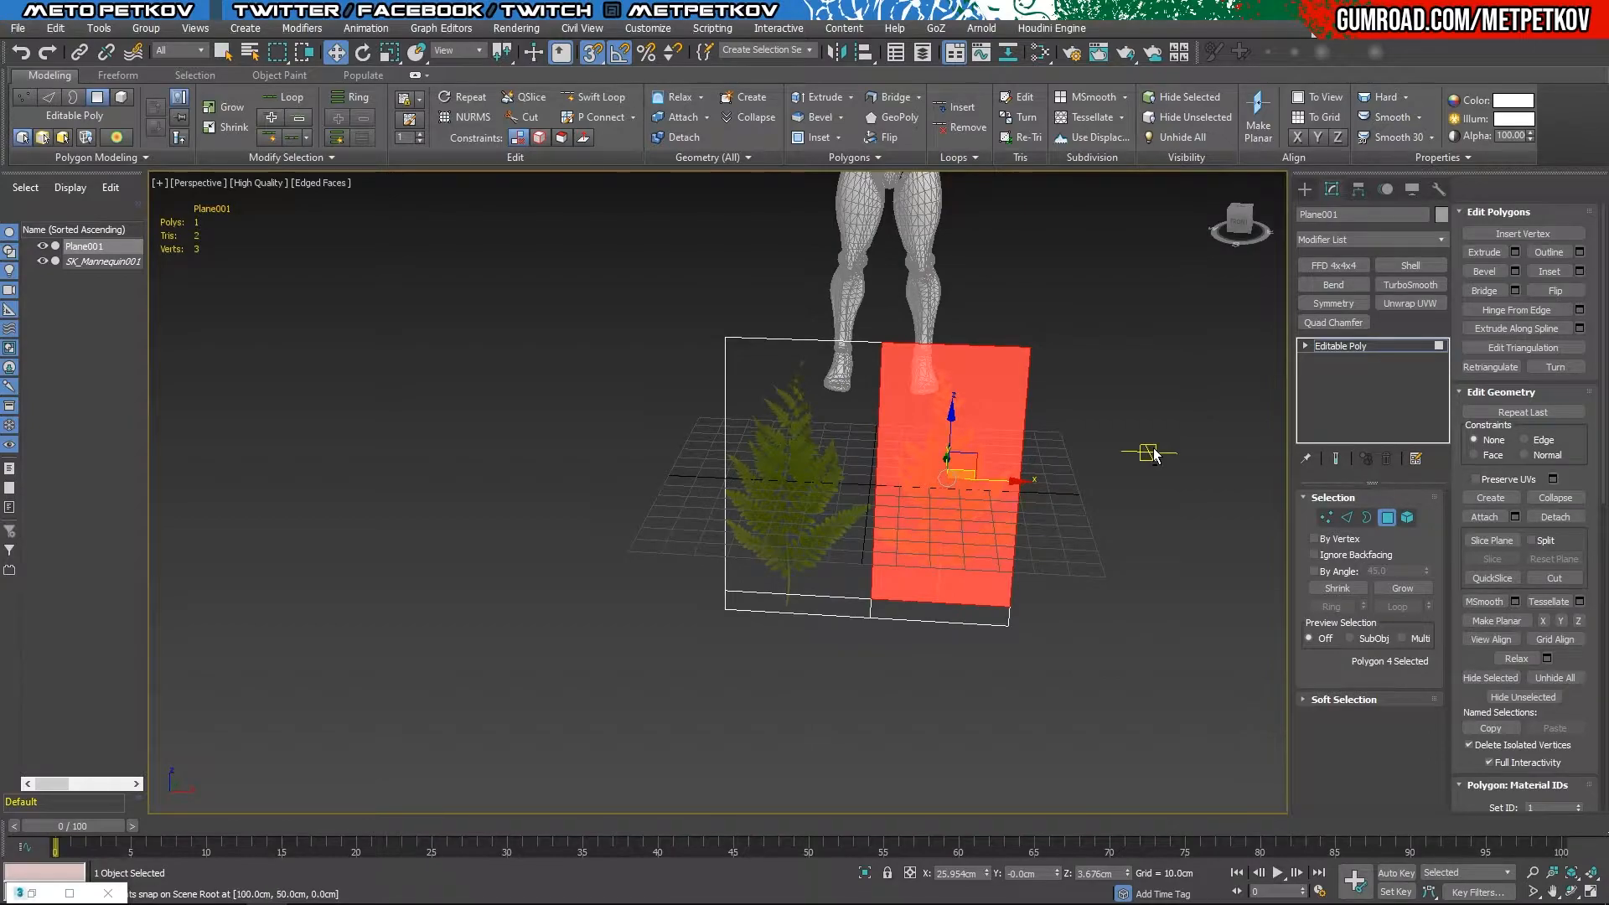
click(683, 139)
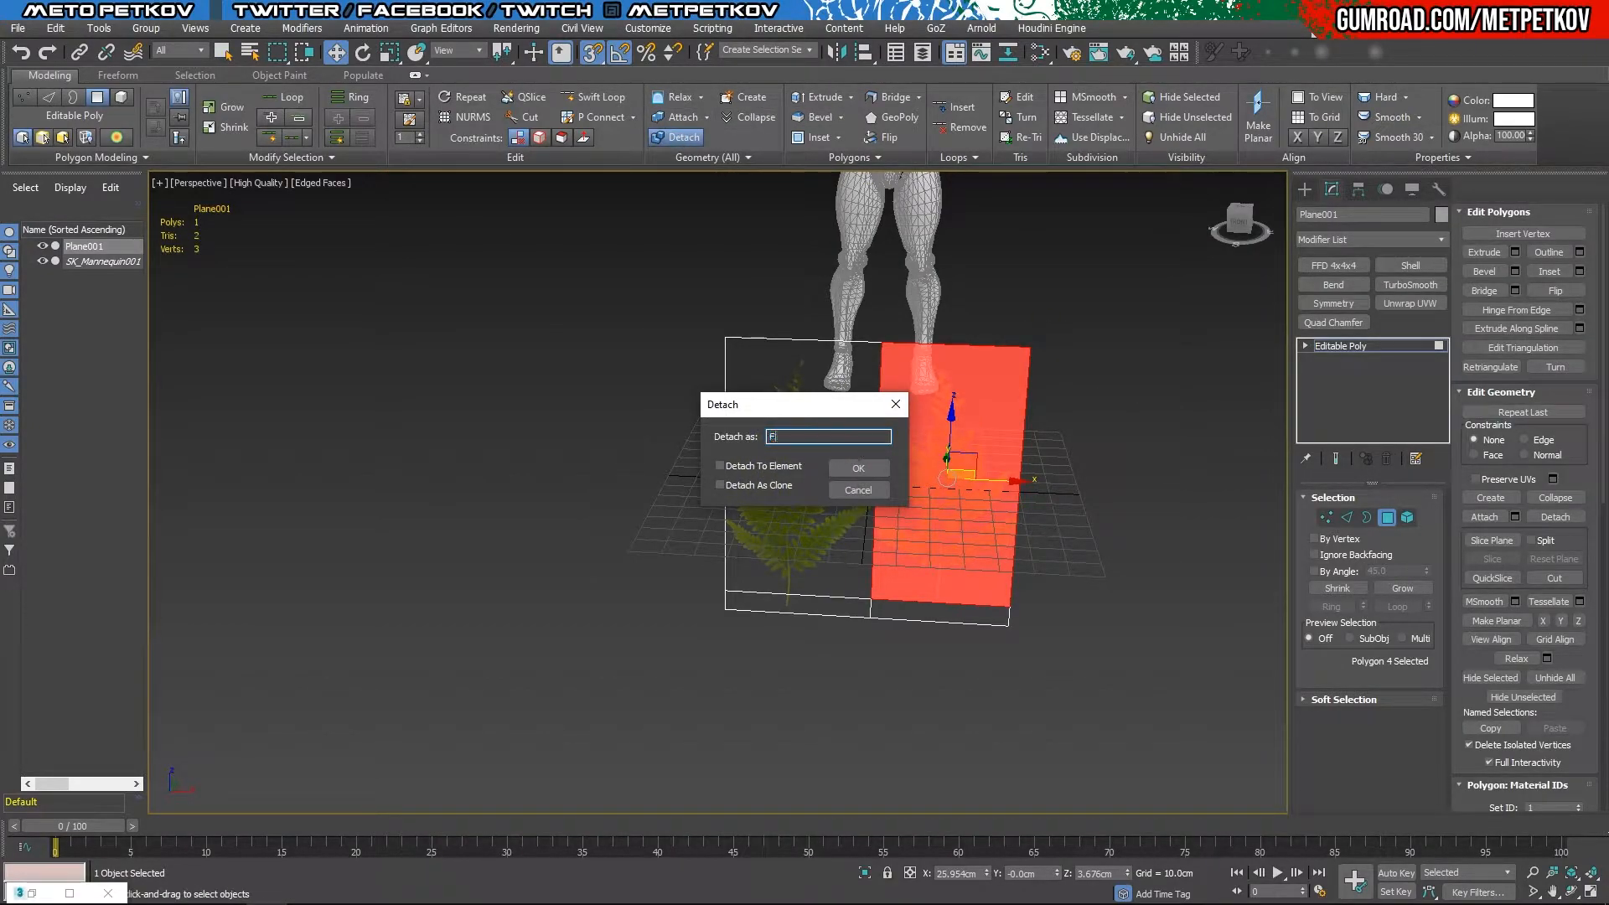
text(Fern01)
key(Return)
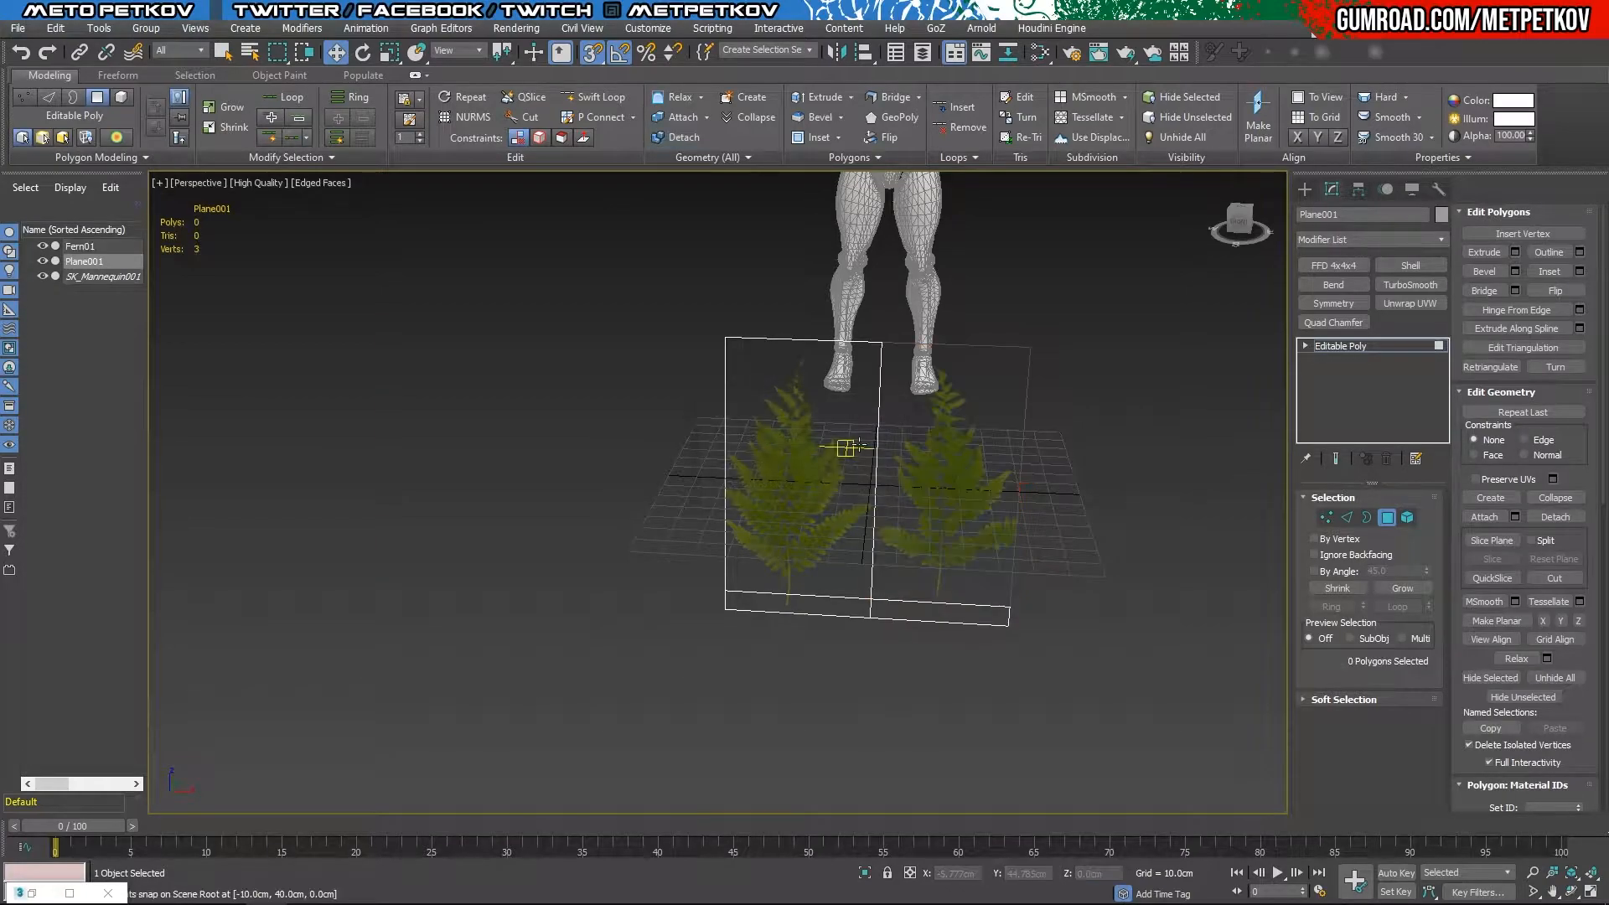
Step: Detach the left-hand fern polygon together with the strip below it as Fern02
click(856, 421)
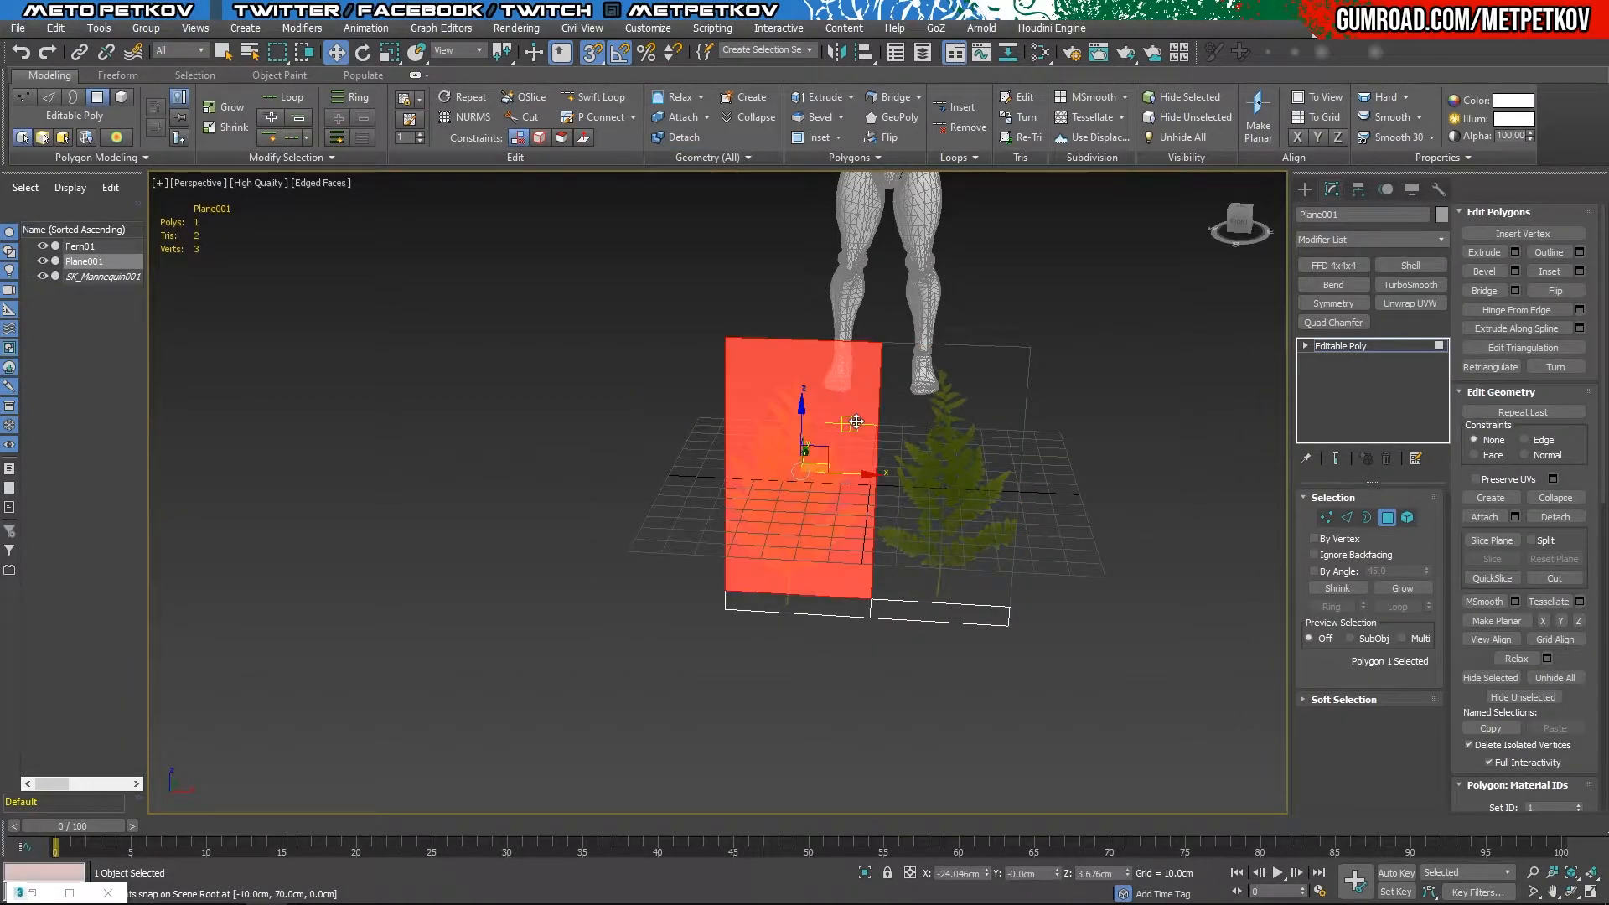
ctrl+click(821, 603)
click(679, 137)
text(Fern02)
key(Return)
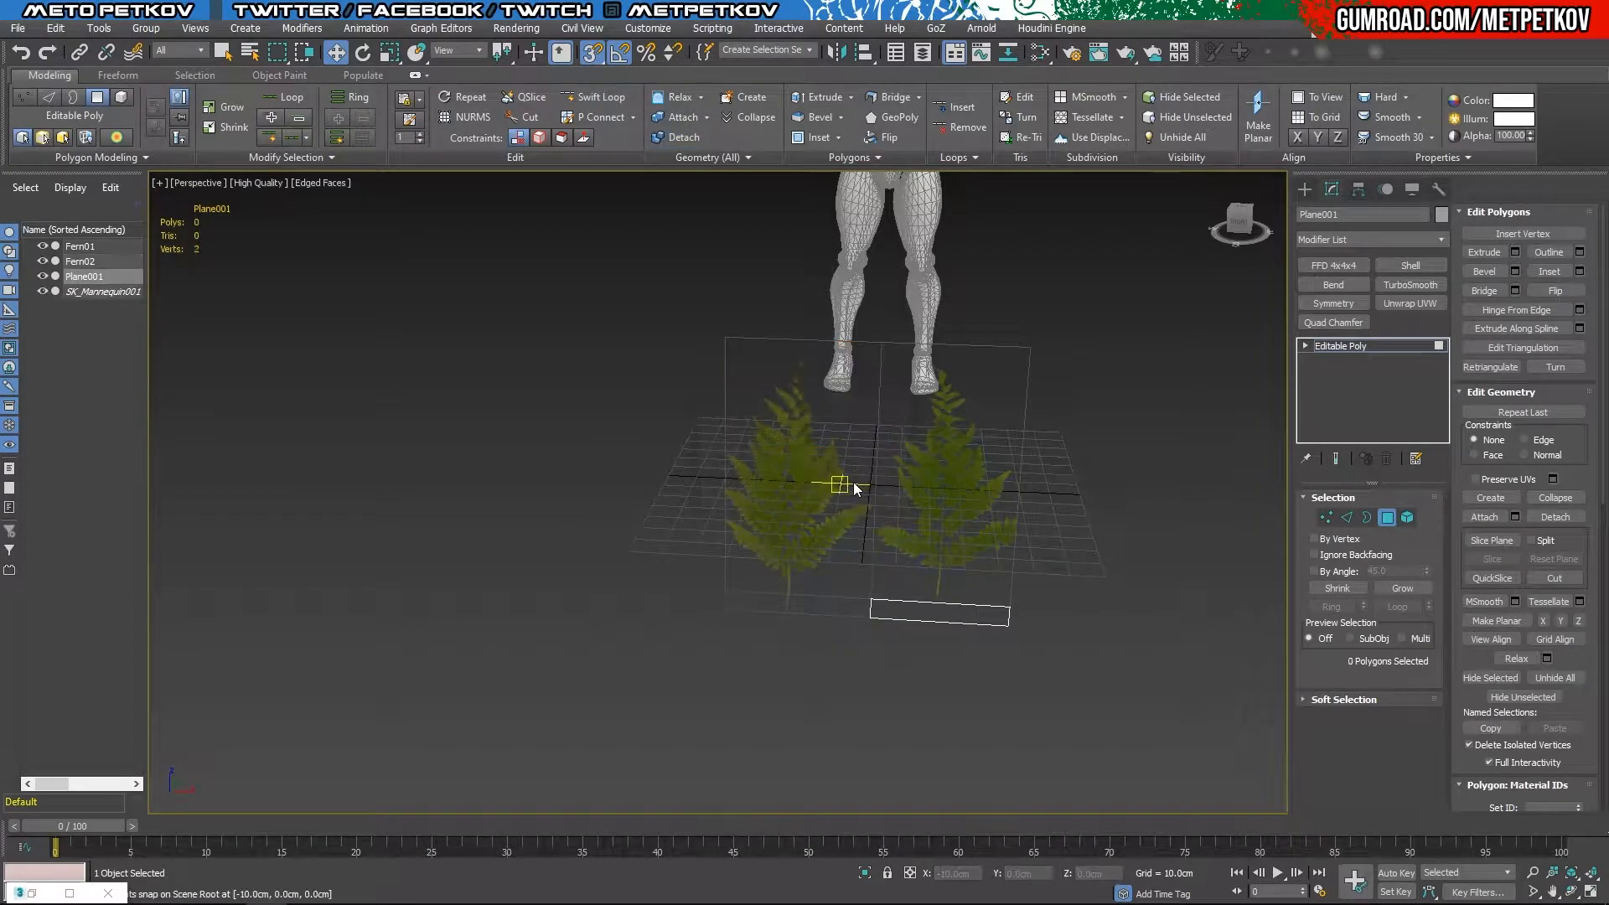
Step: Delete the leftover Plane001 strip, then select Fern02 and hide Fern01
click(103, 264)
click(118, 282)
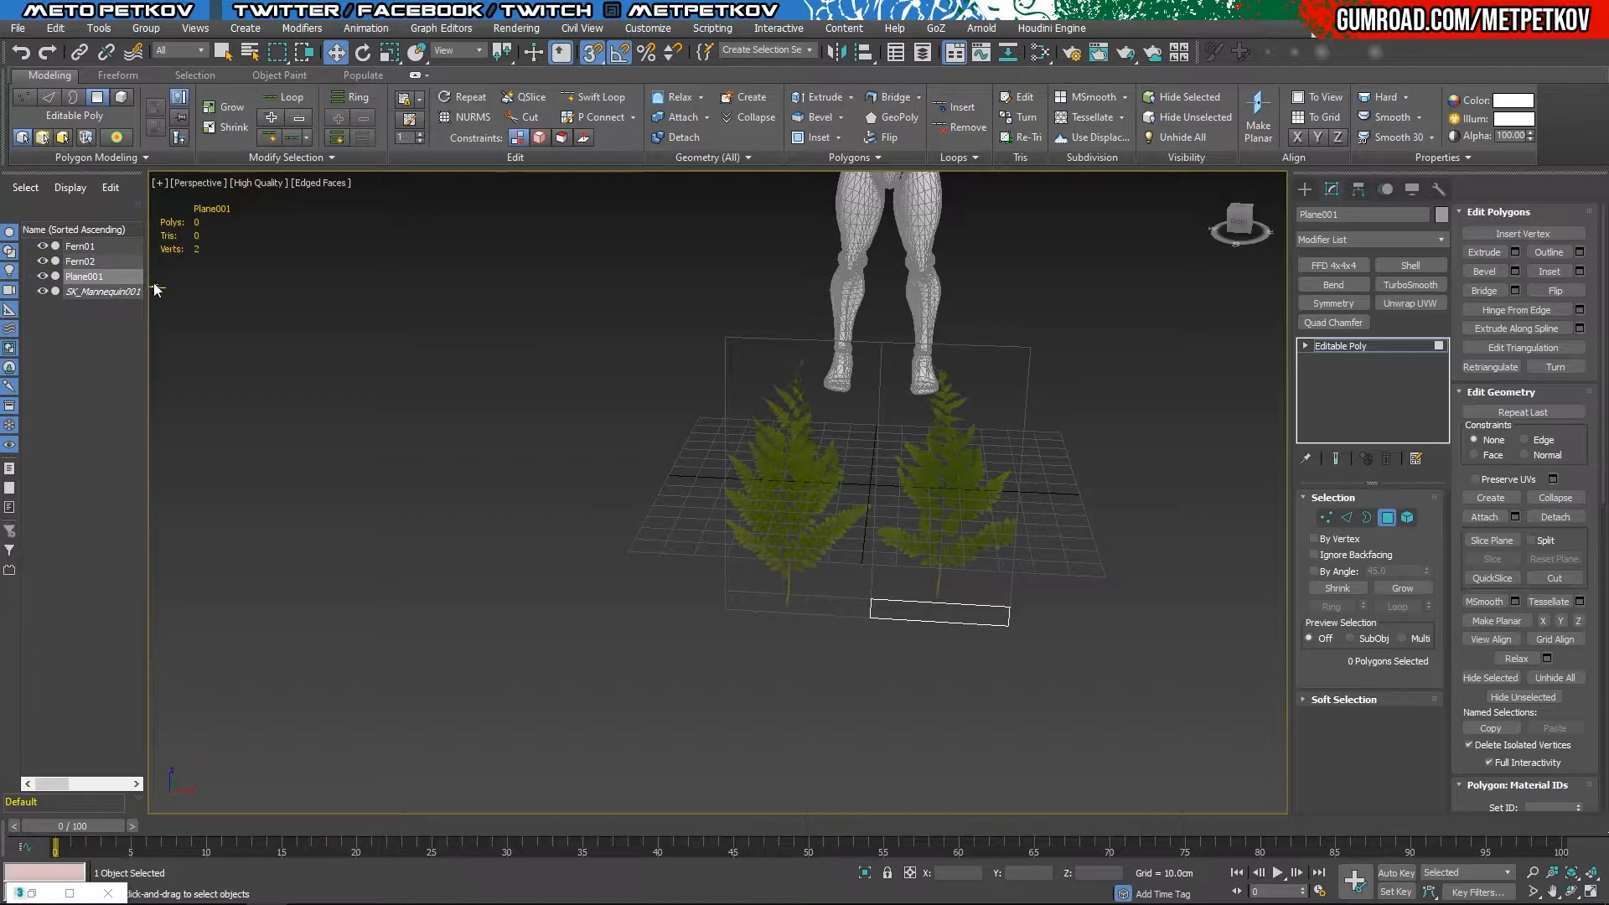
click(88, 290)
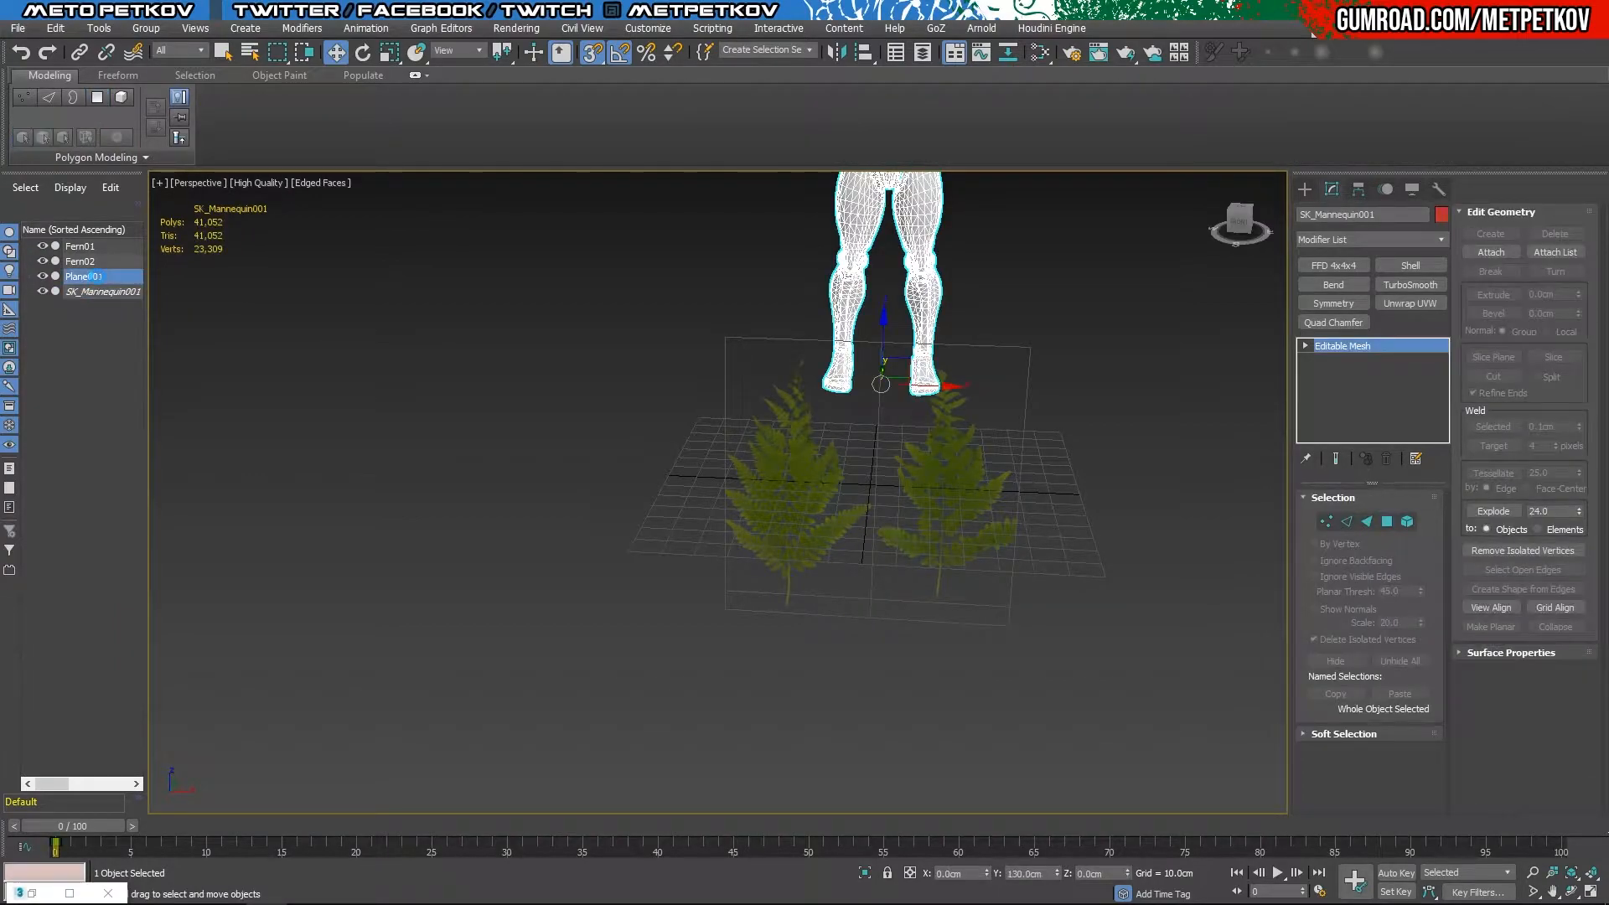
click(100, 277)
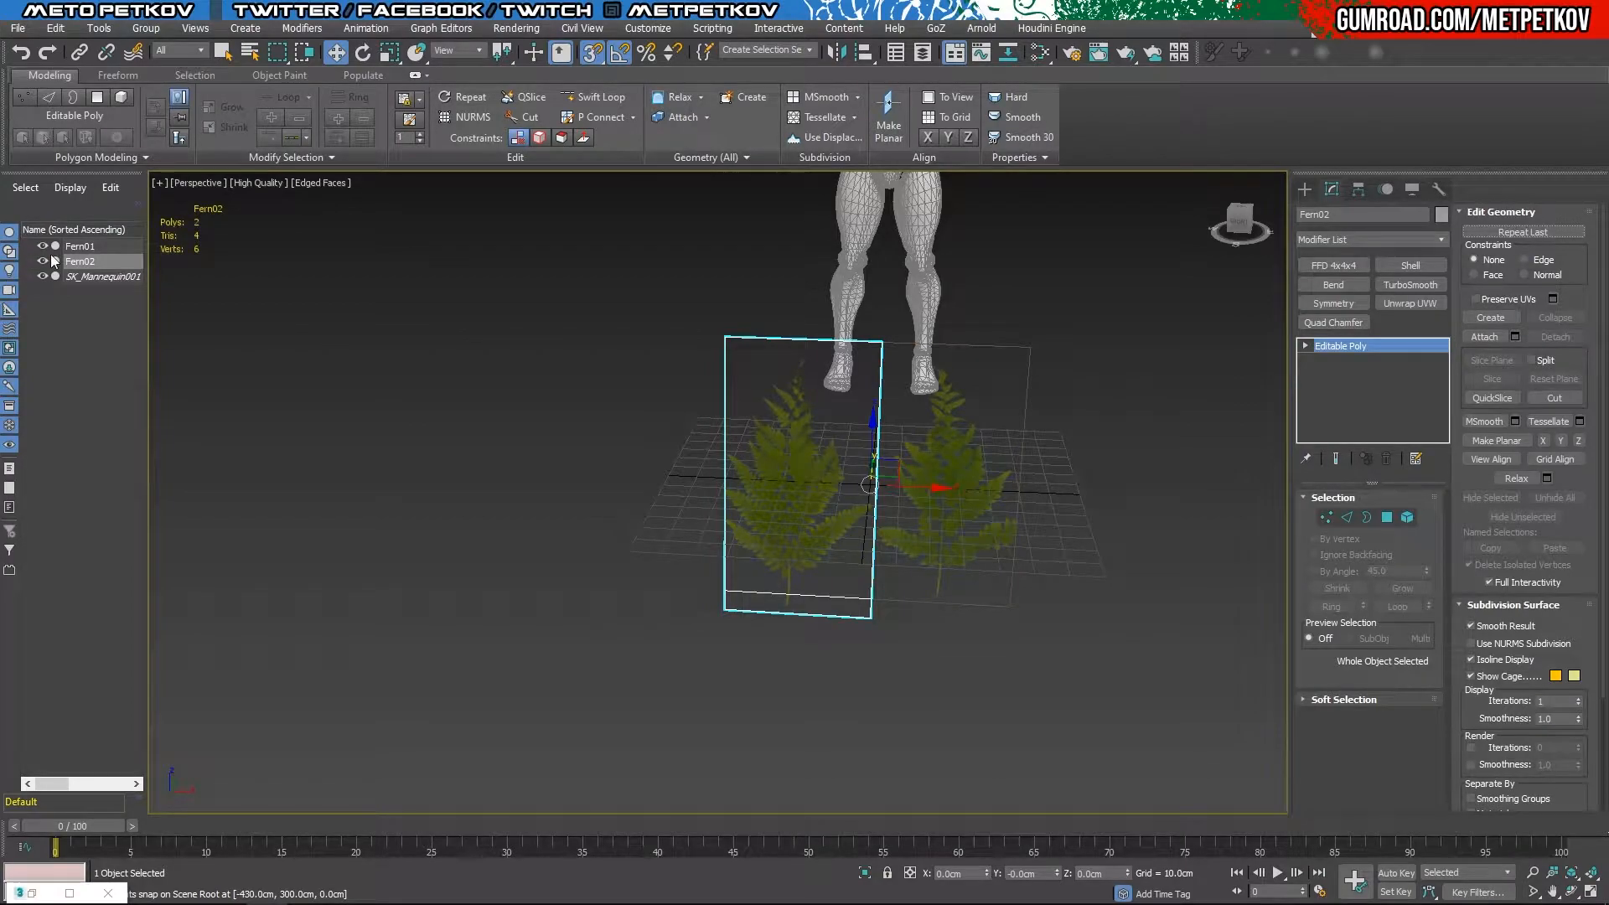
click(42, 246)
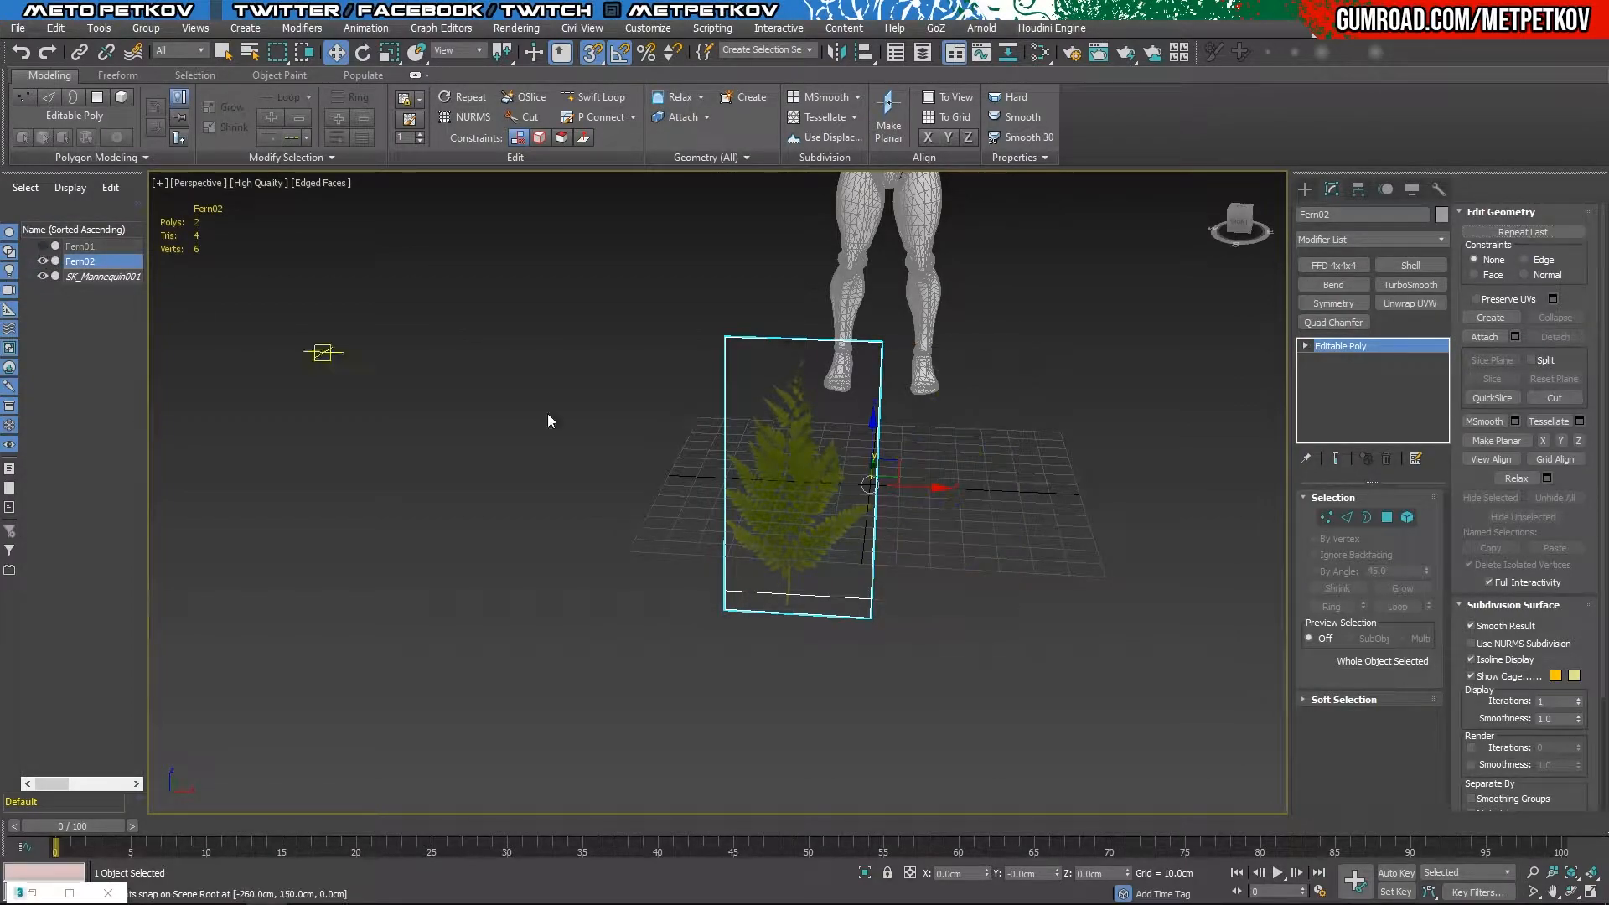
alt+middle_drag(1063, 449, 1012, 493)
drag(1349, 173, 1598, 201)
drag(1594, 312, 1339, 306)
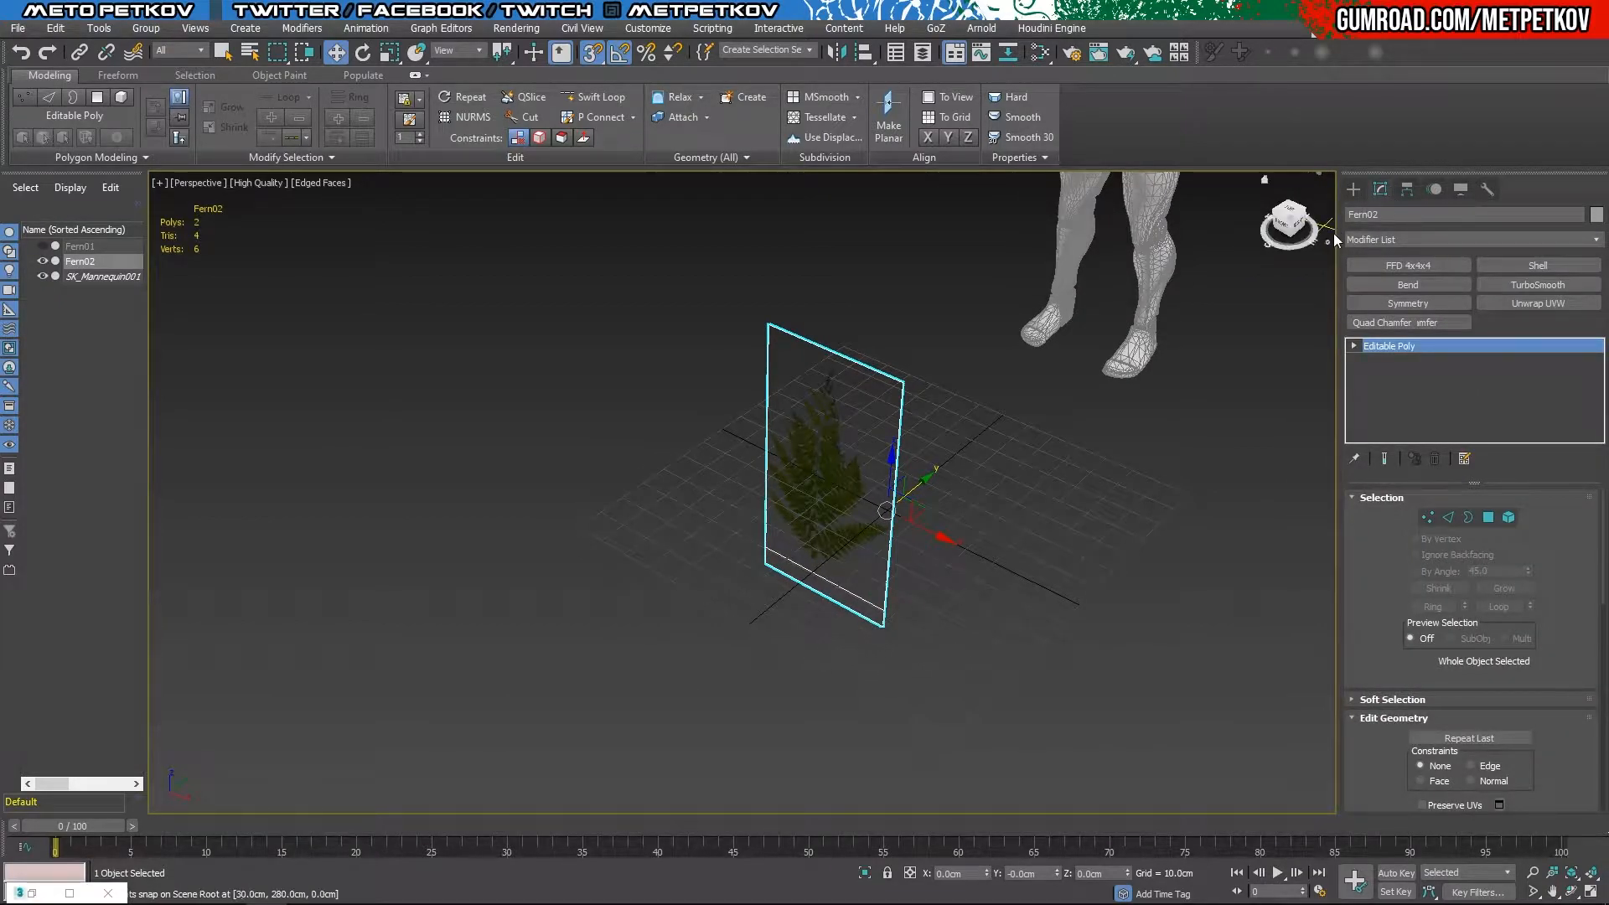
drag(1338, 234, 1290, 234)
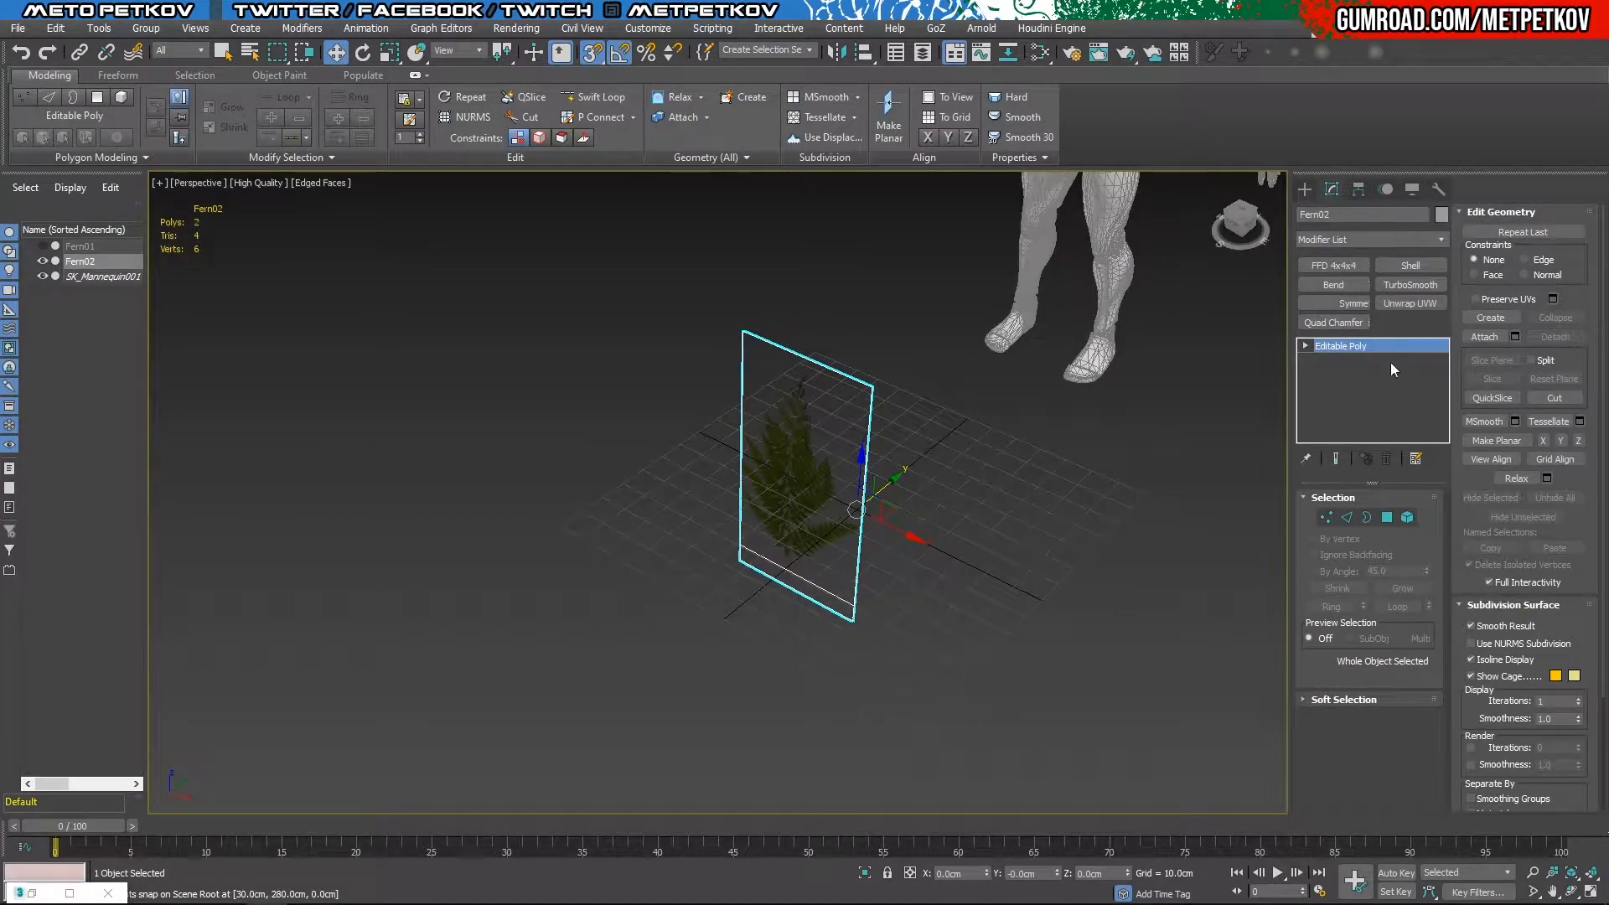
Step: Center Fern02's pivot to the object and snap it down to the card's bottom edge
click(1358, 189)
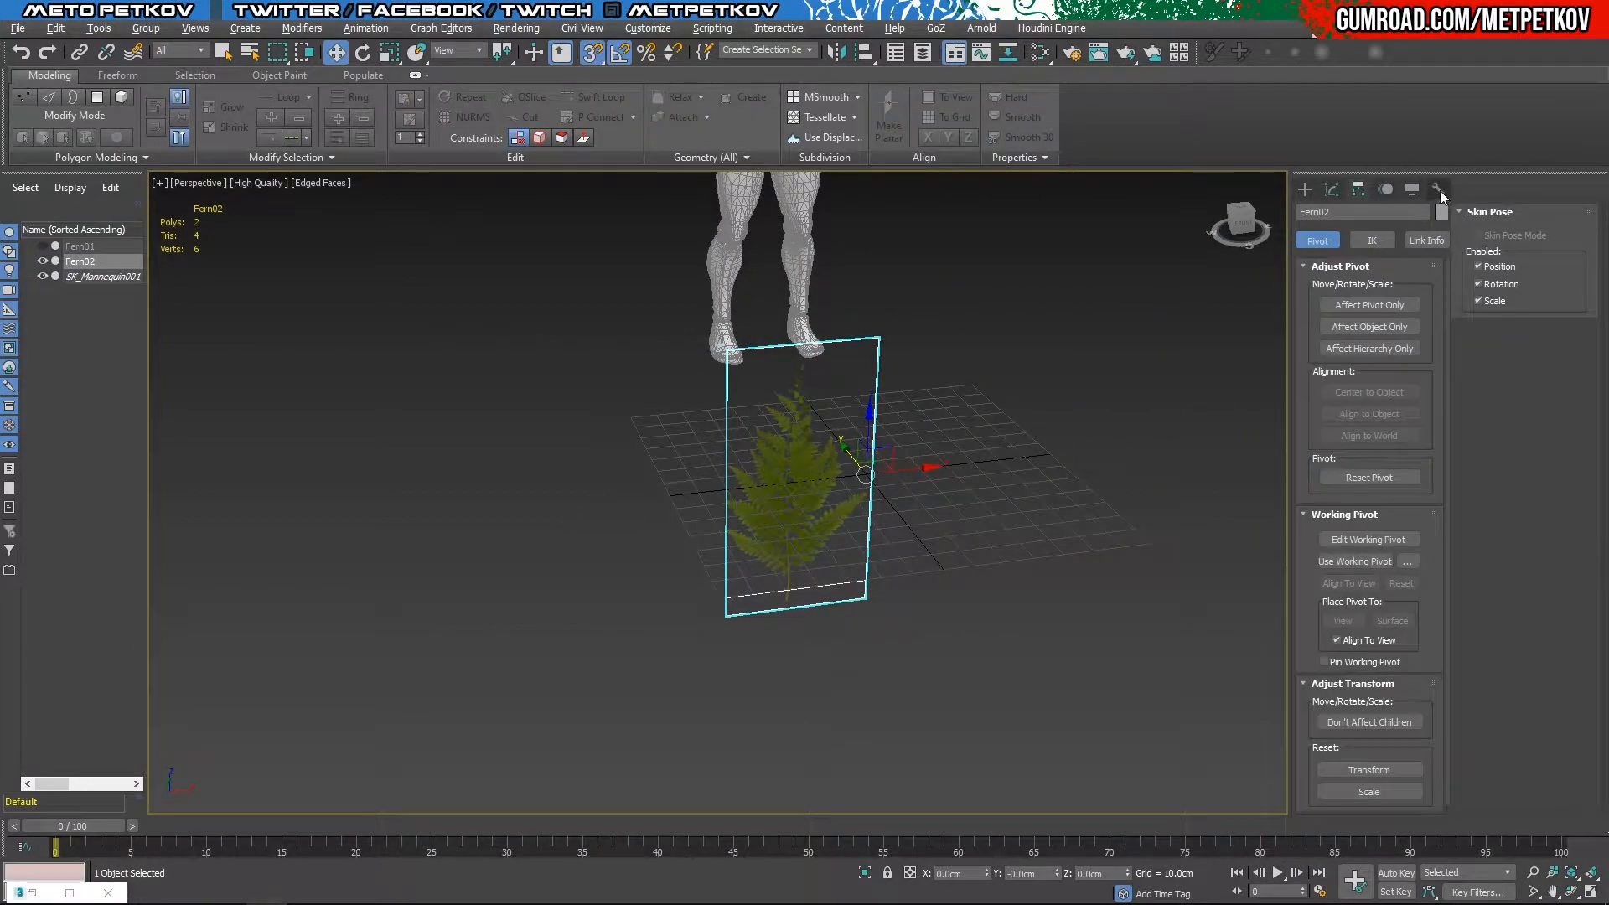
click(1438, 189)
click(1357, 189)
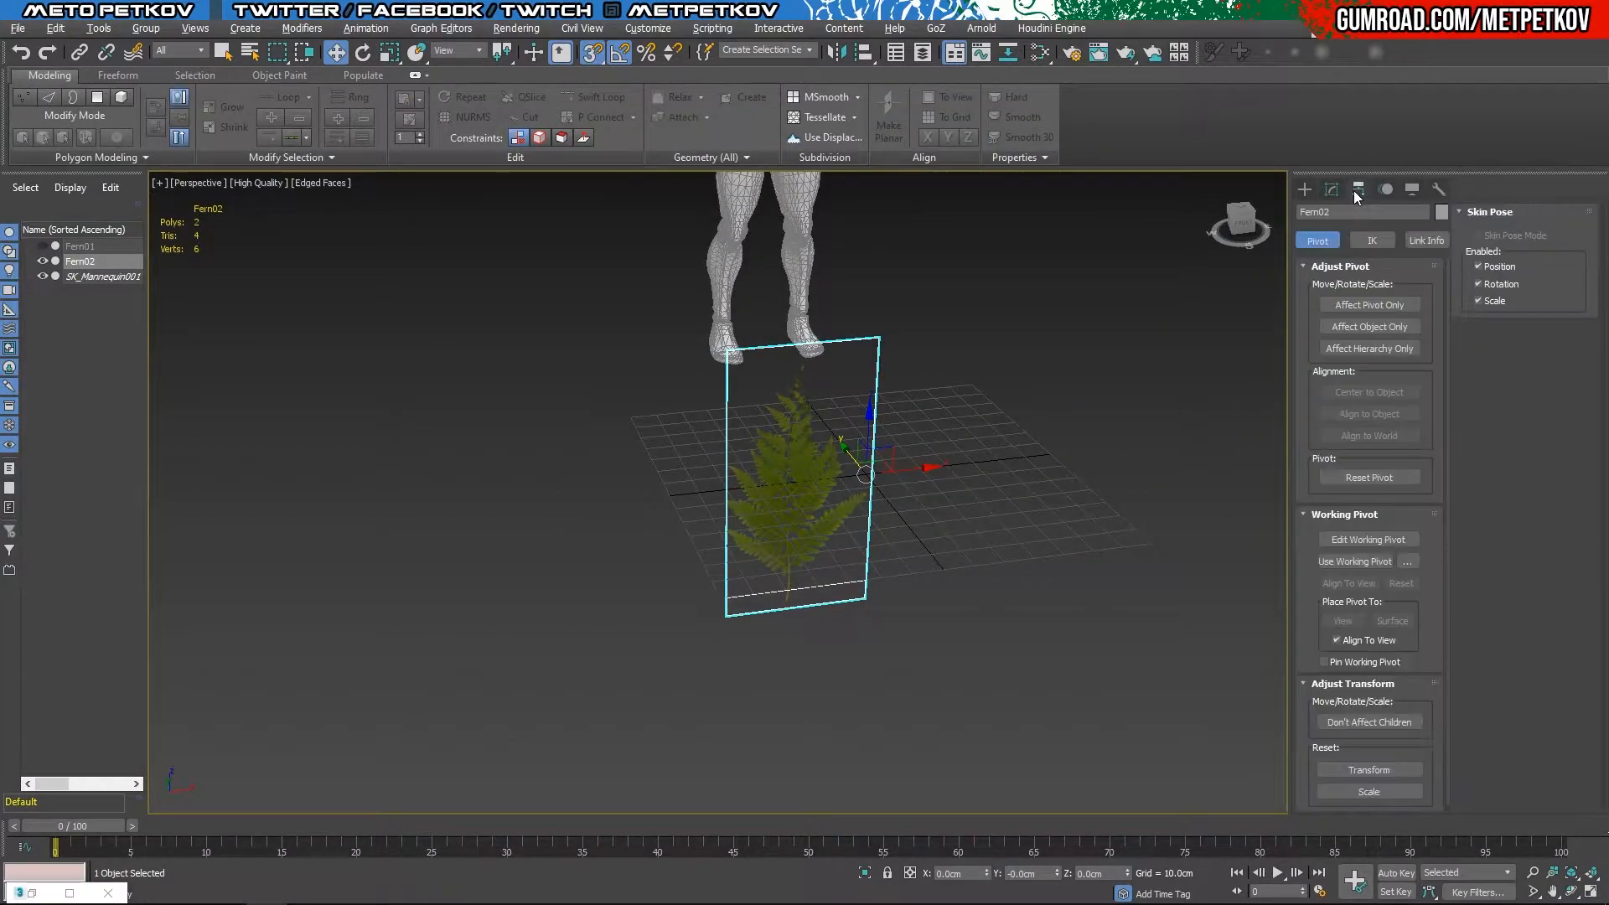
click(1369, 305)
click(1357, 393)
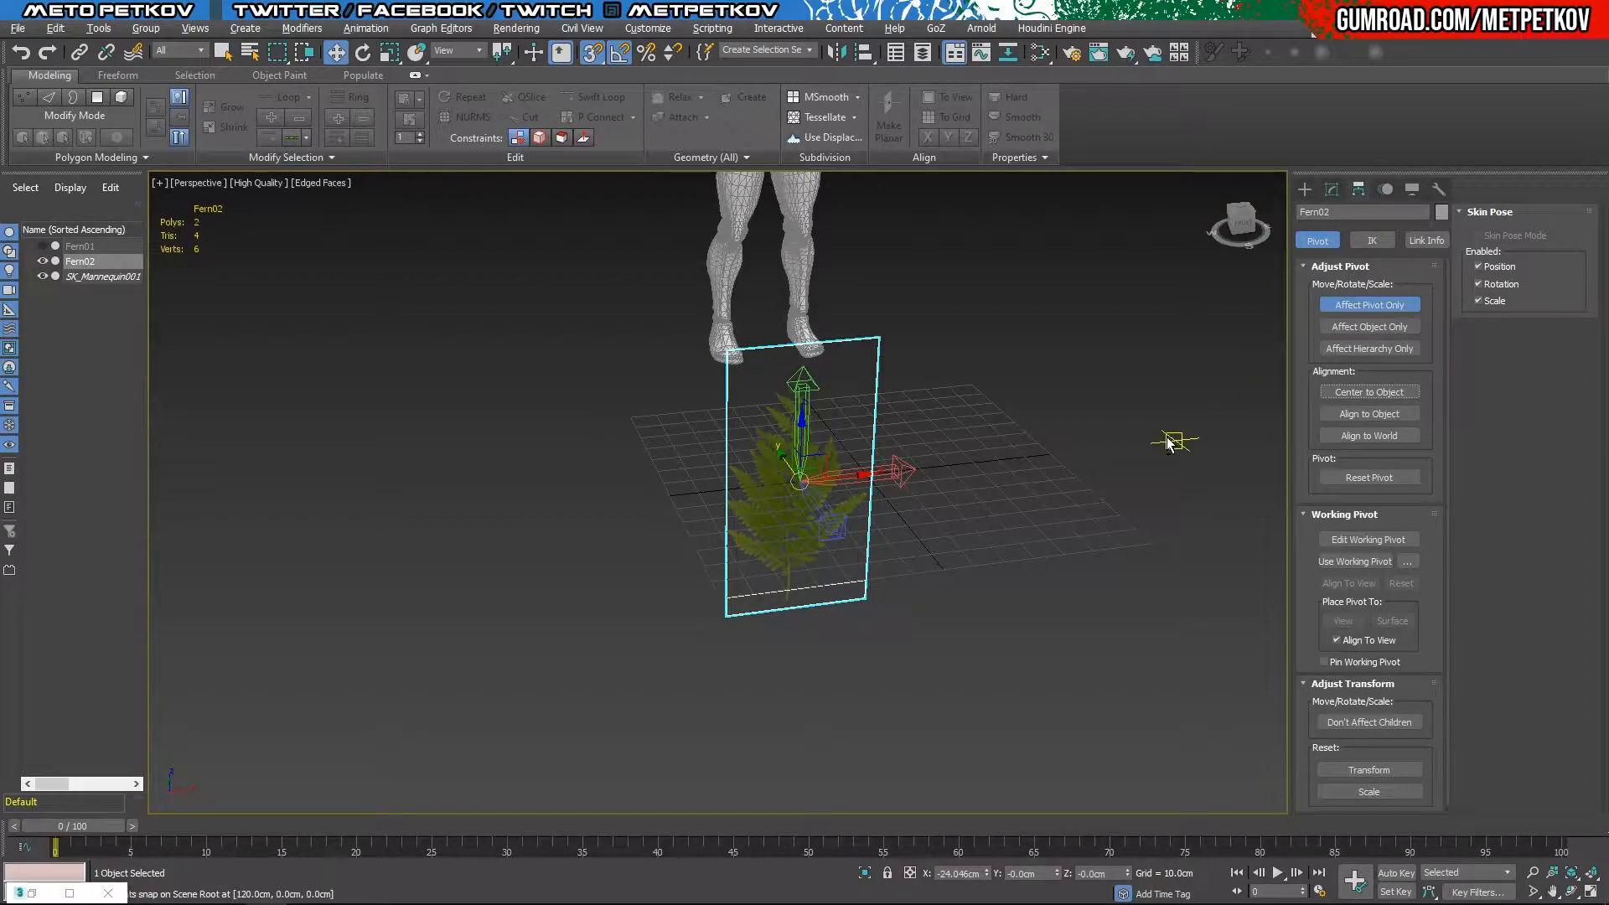
alt+middle_drag(1173, 444, 1089, 430)
key(f)
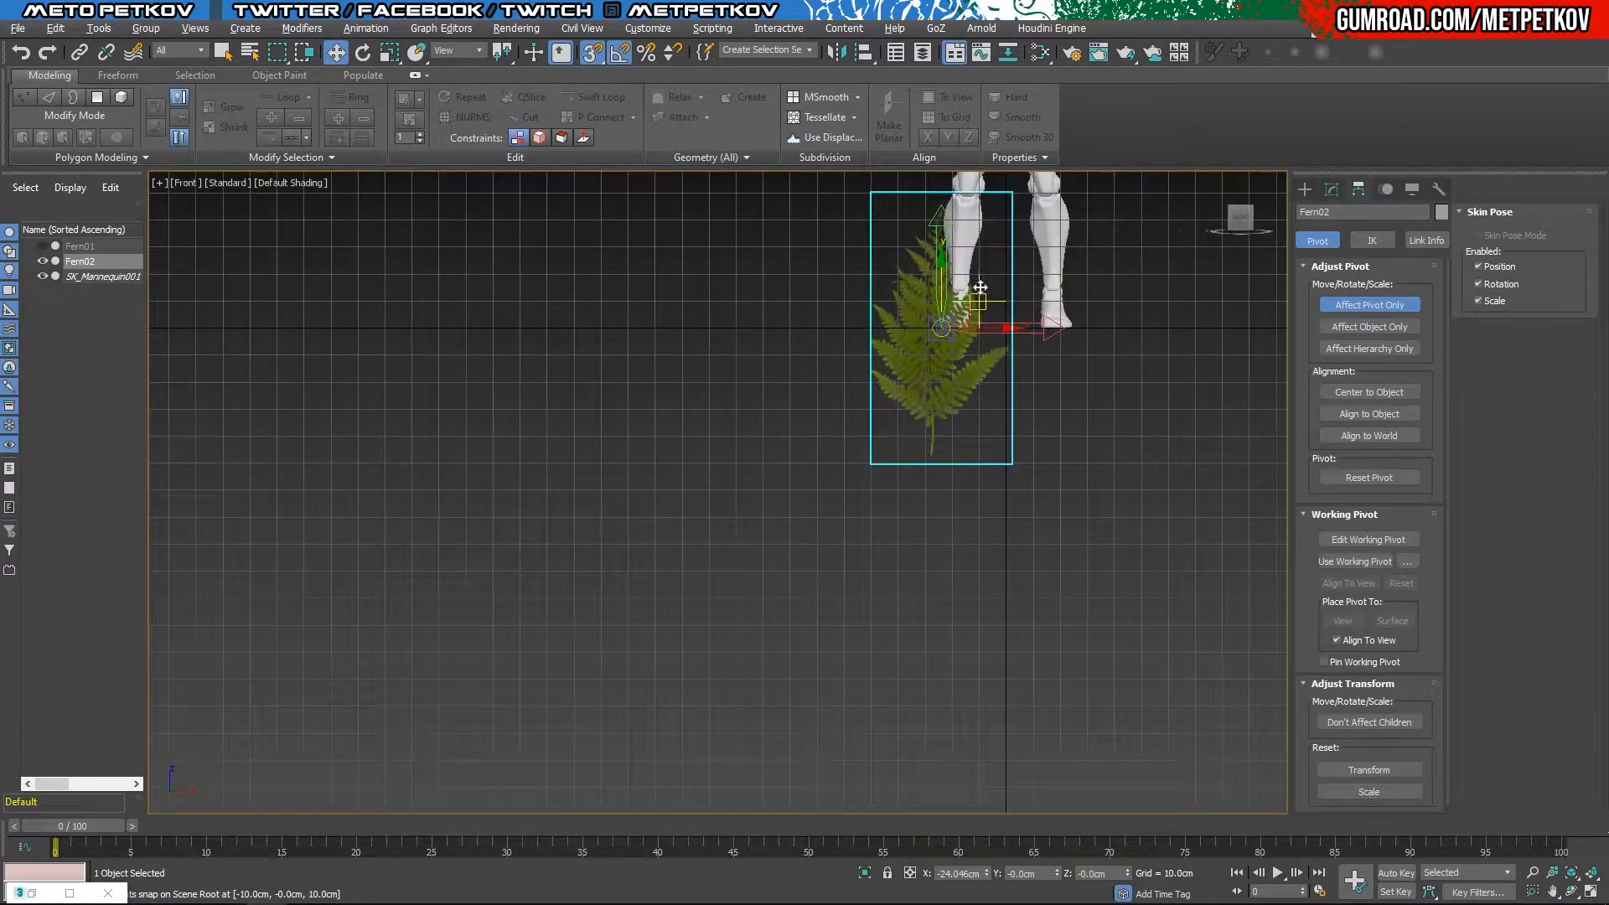
key(s)
drag(953, 259, 955, 457)
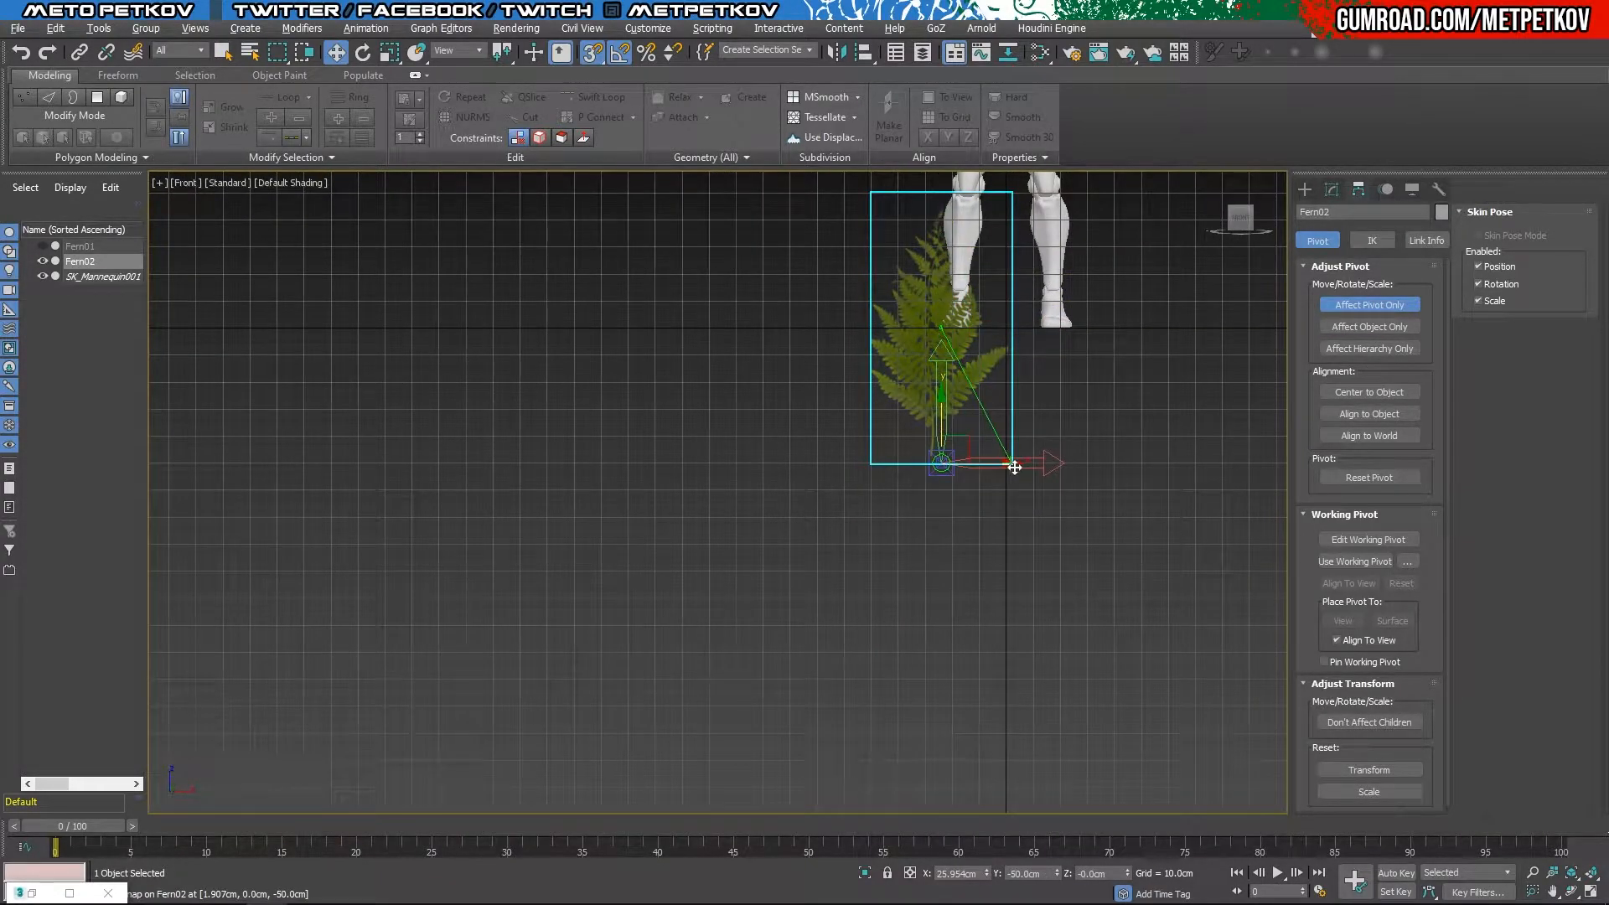
click(1375, 304)
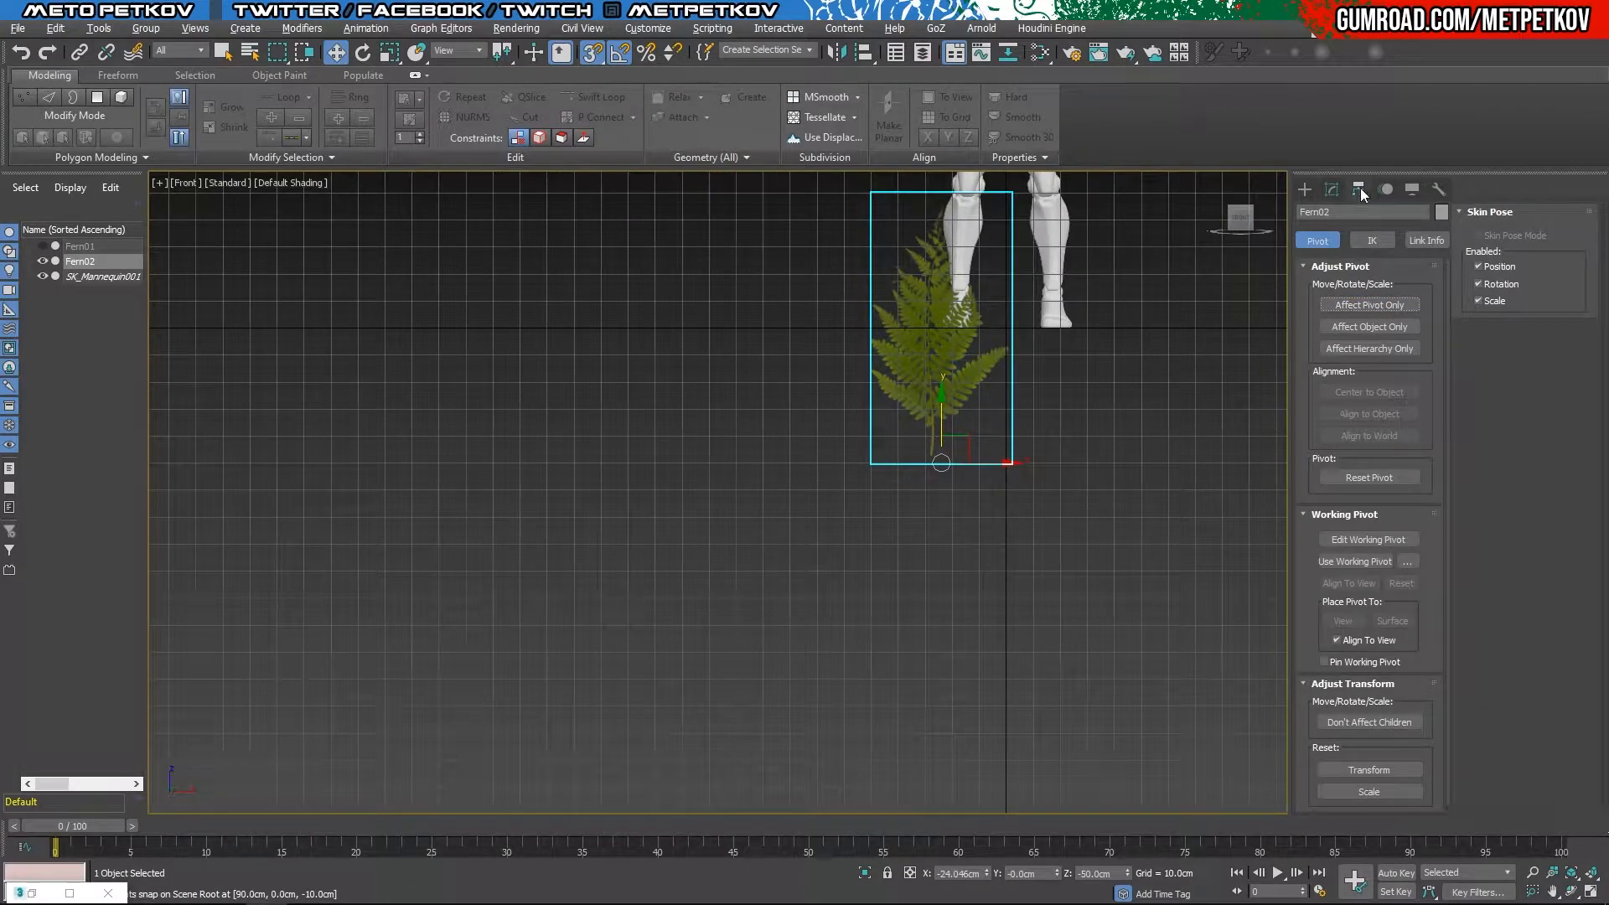
Step: Move Fern02 to the world origin by resetting its X and Z position to 0
right_click(987, 874)
right_click(1128, 873)
key(alt+w)
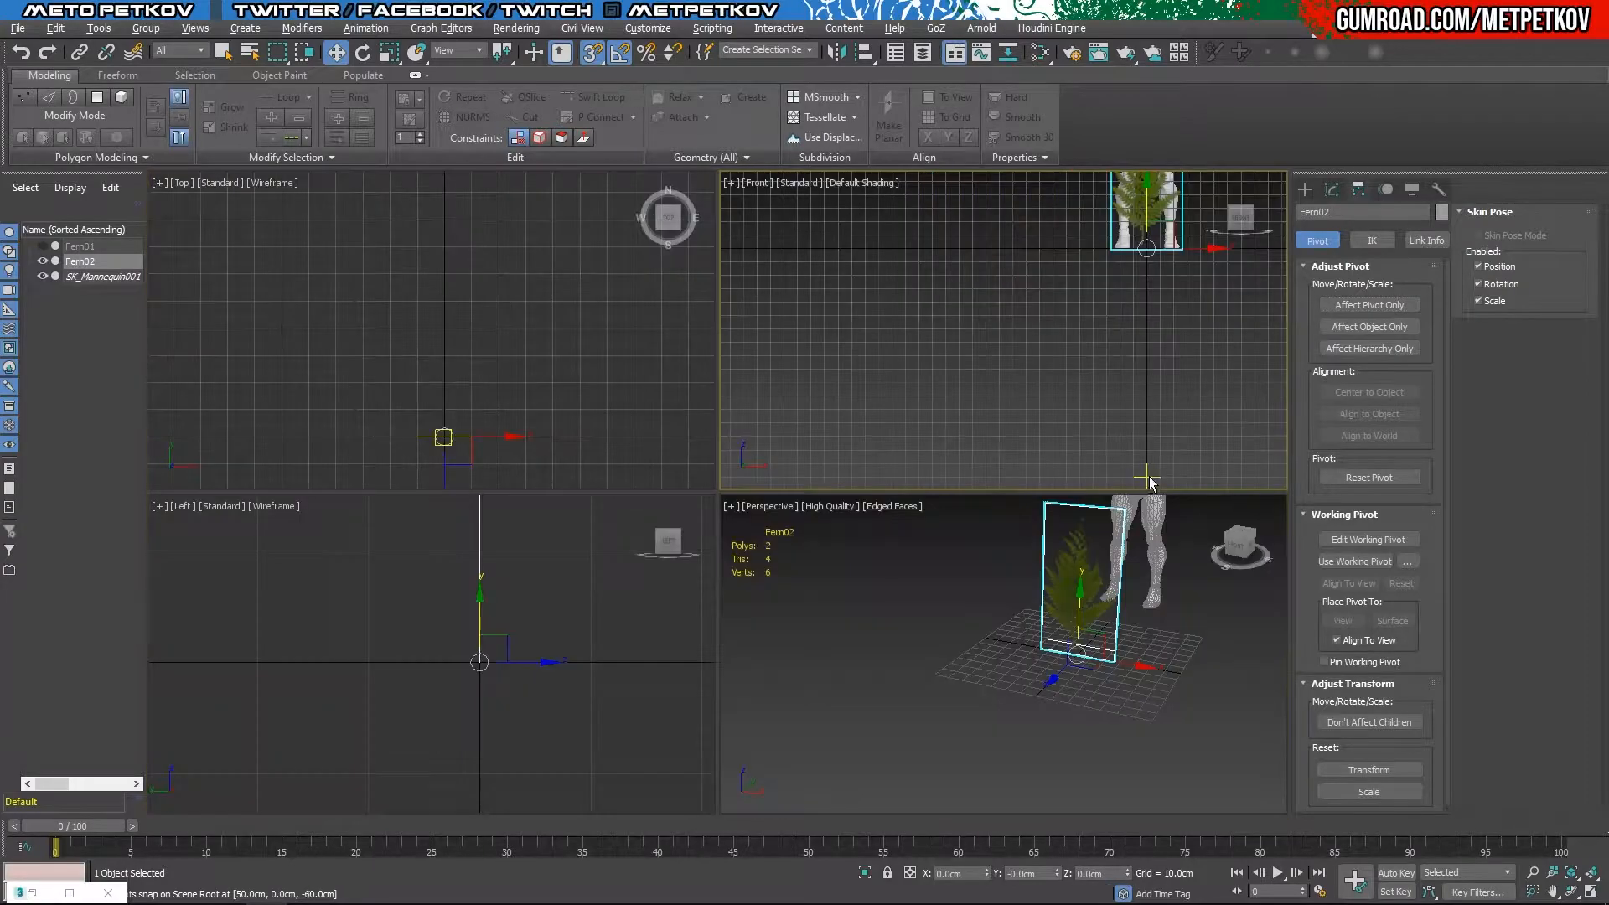
middle_click(1174, 554)
key(alt+w)
Step: Turn off snapping and remove the lower horizontal edge from Fern02, including its vertices
alt+middle_drag(1164, 557, 962, 488)
key(2)
key(s)
mouse_move(869, 408)
mouse_down()
mouse_move(877, 363)
mouse_move(875, 422)
mouse_up()
right_click(874, 422)
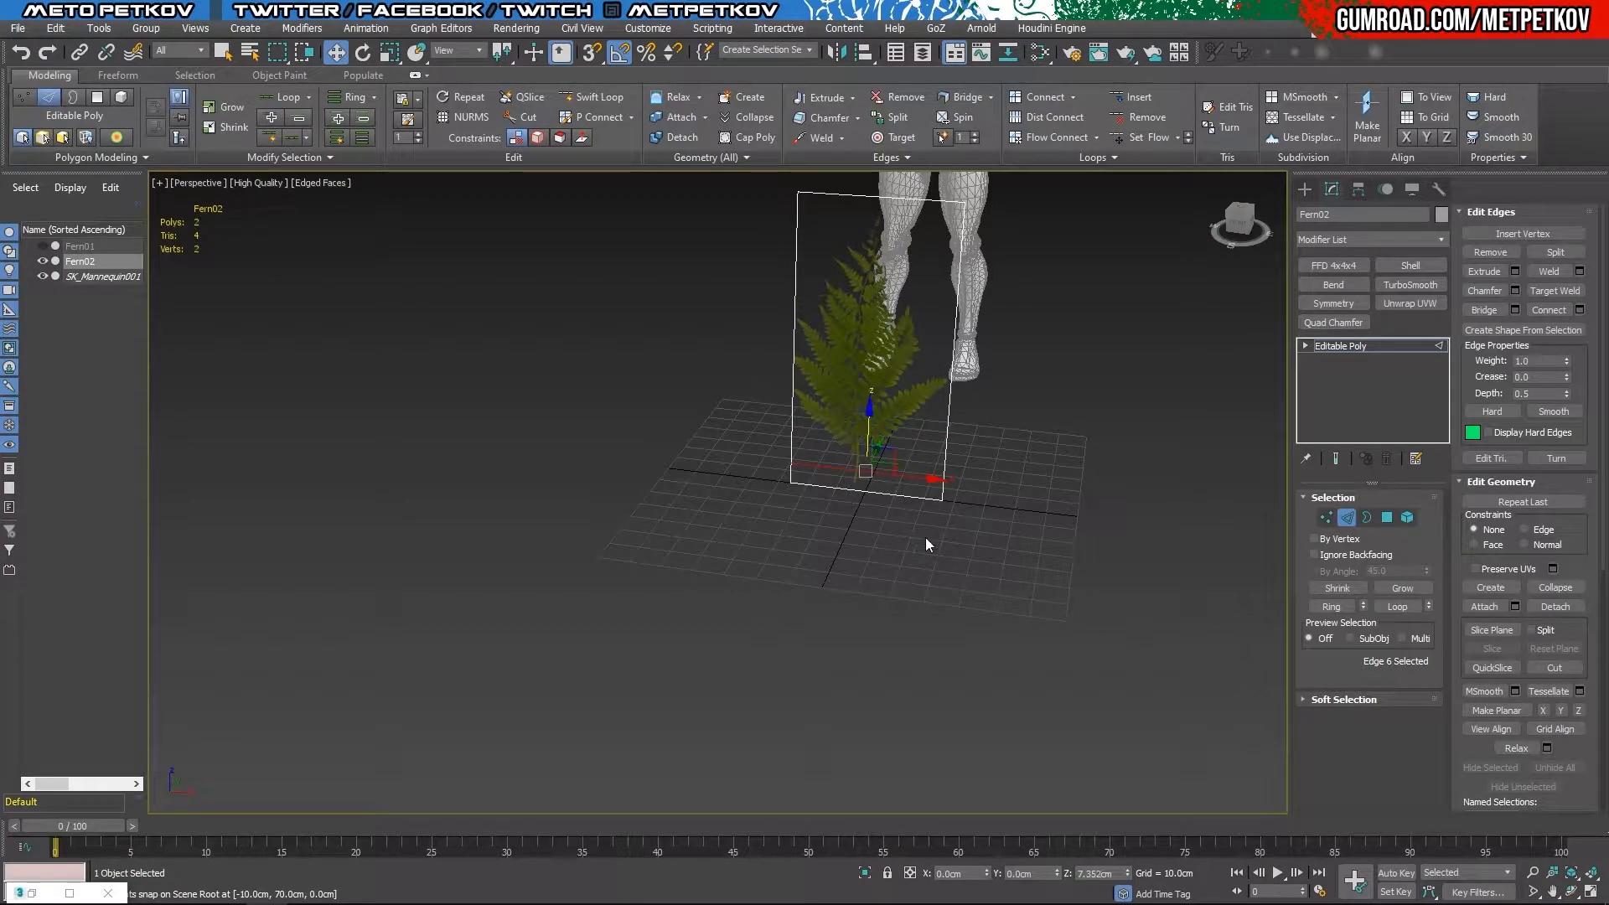
key(ctrl+BackSpace)
alt+middle_drag(662, 408, 1032, 325)
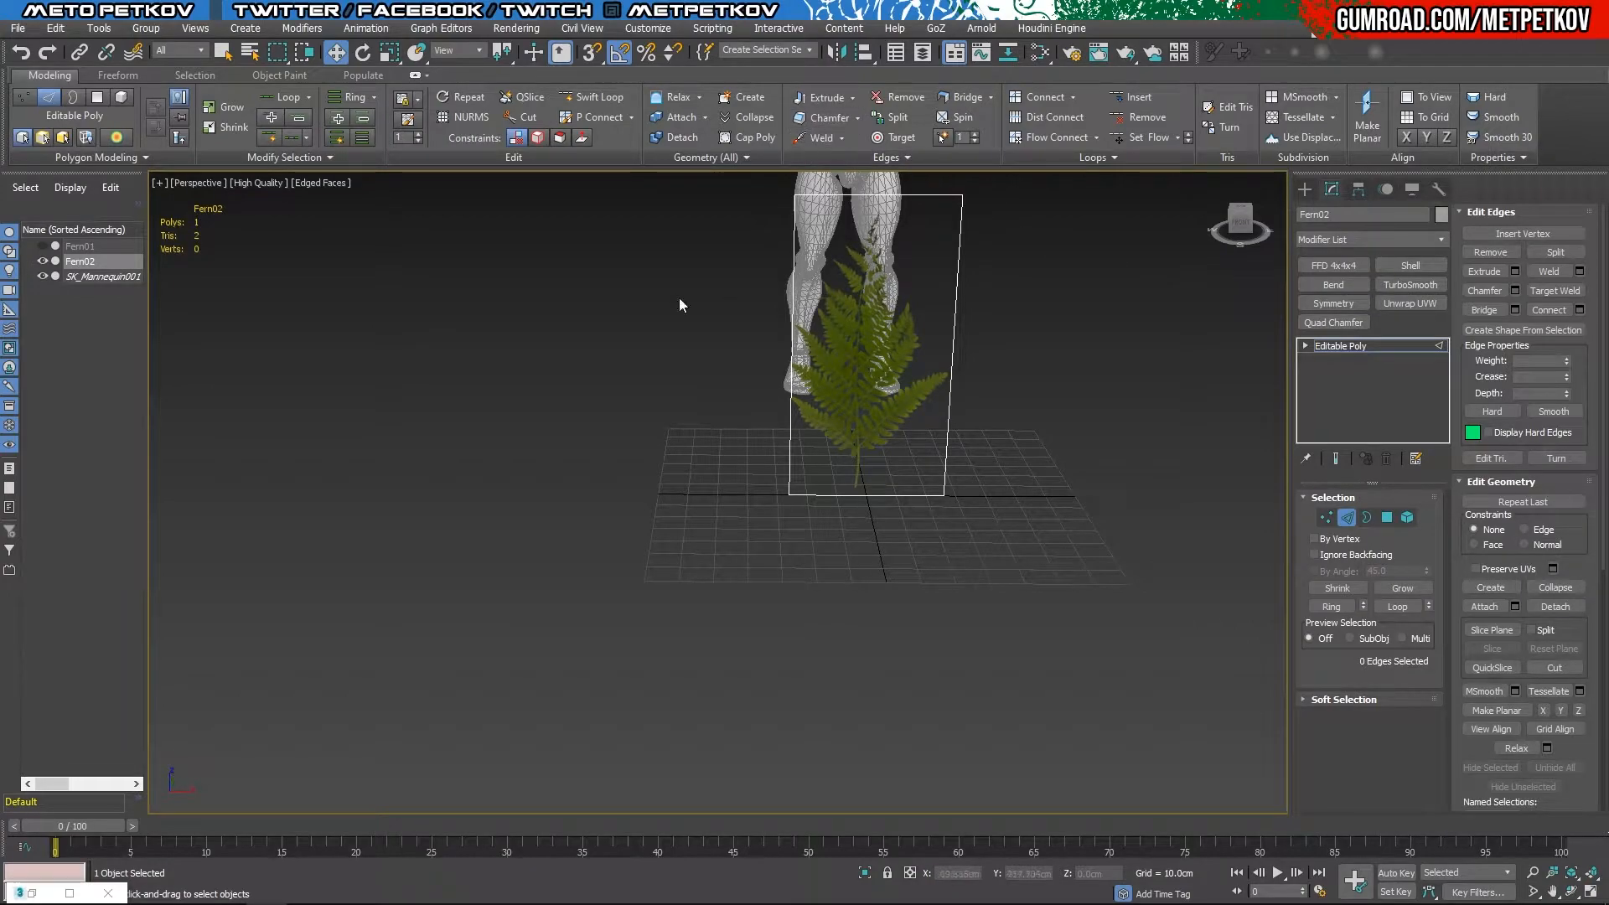
Step: Connect Fern02's two vertical side edges with 2 segments
drag(570, 339, 1179, 360)
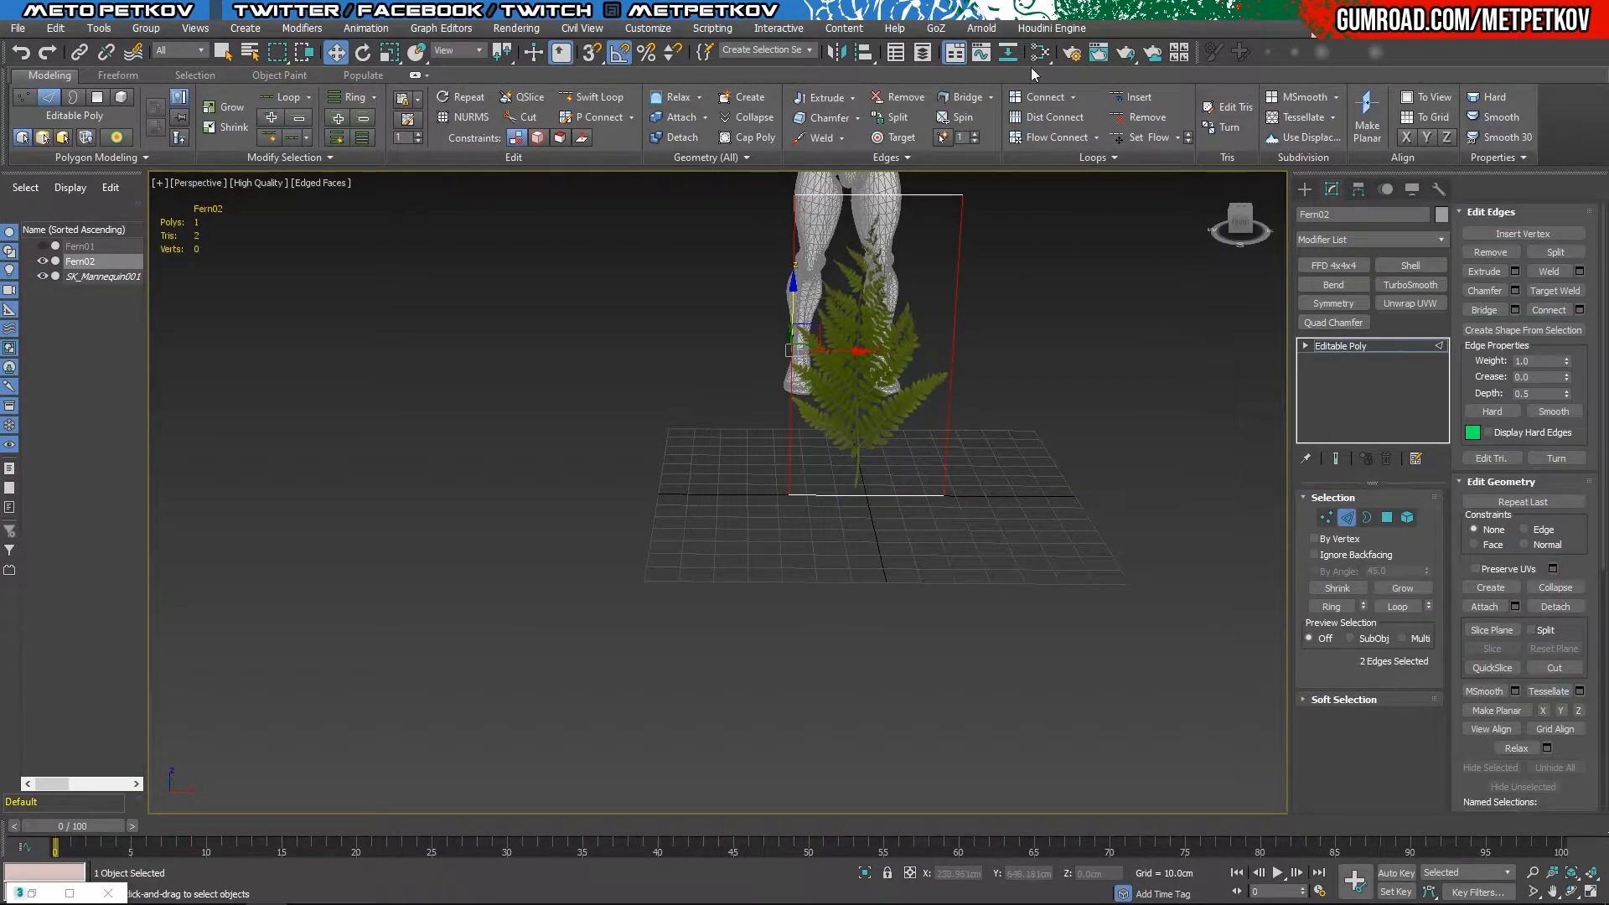
click(1055, 124)
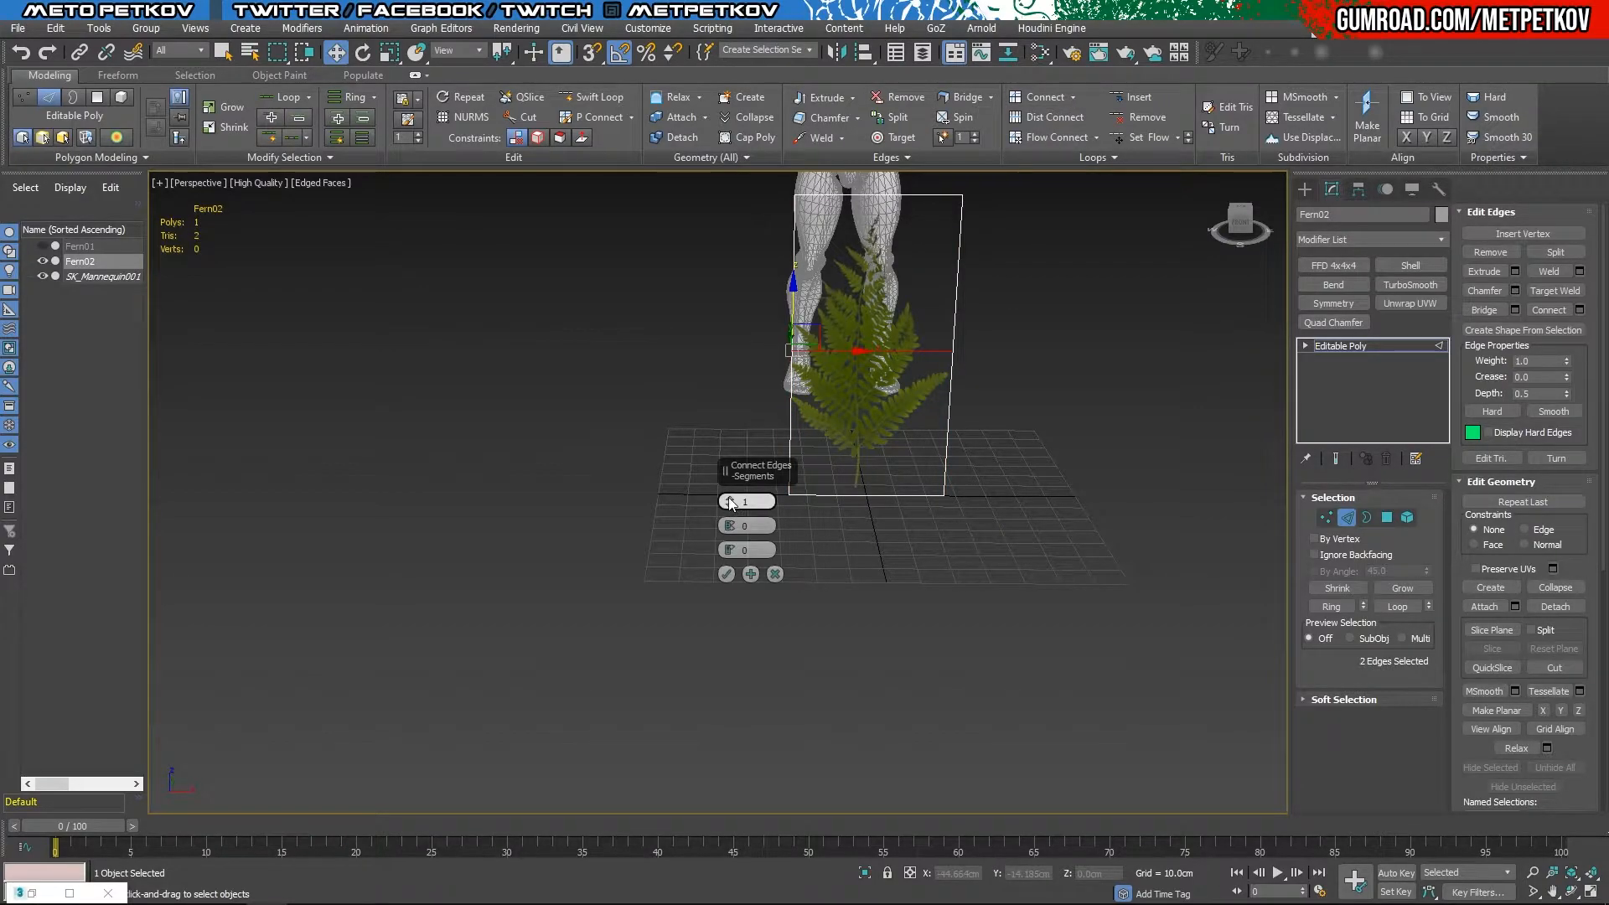
click(726, 573)
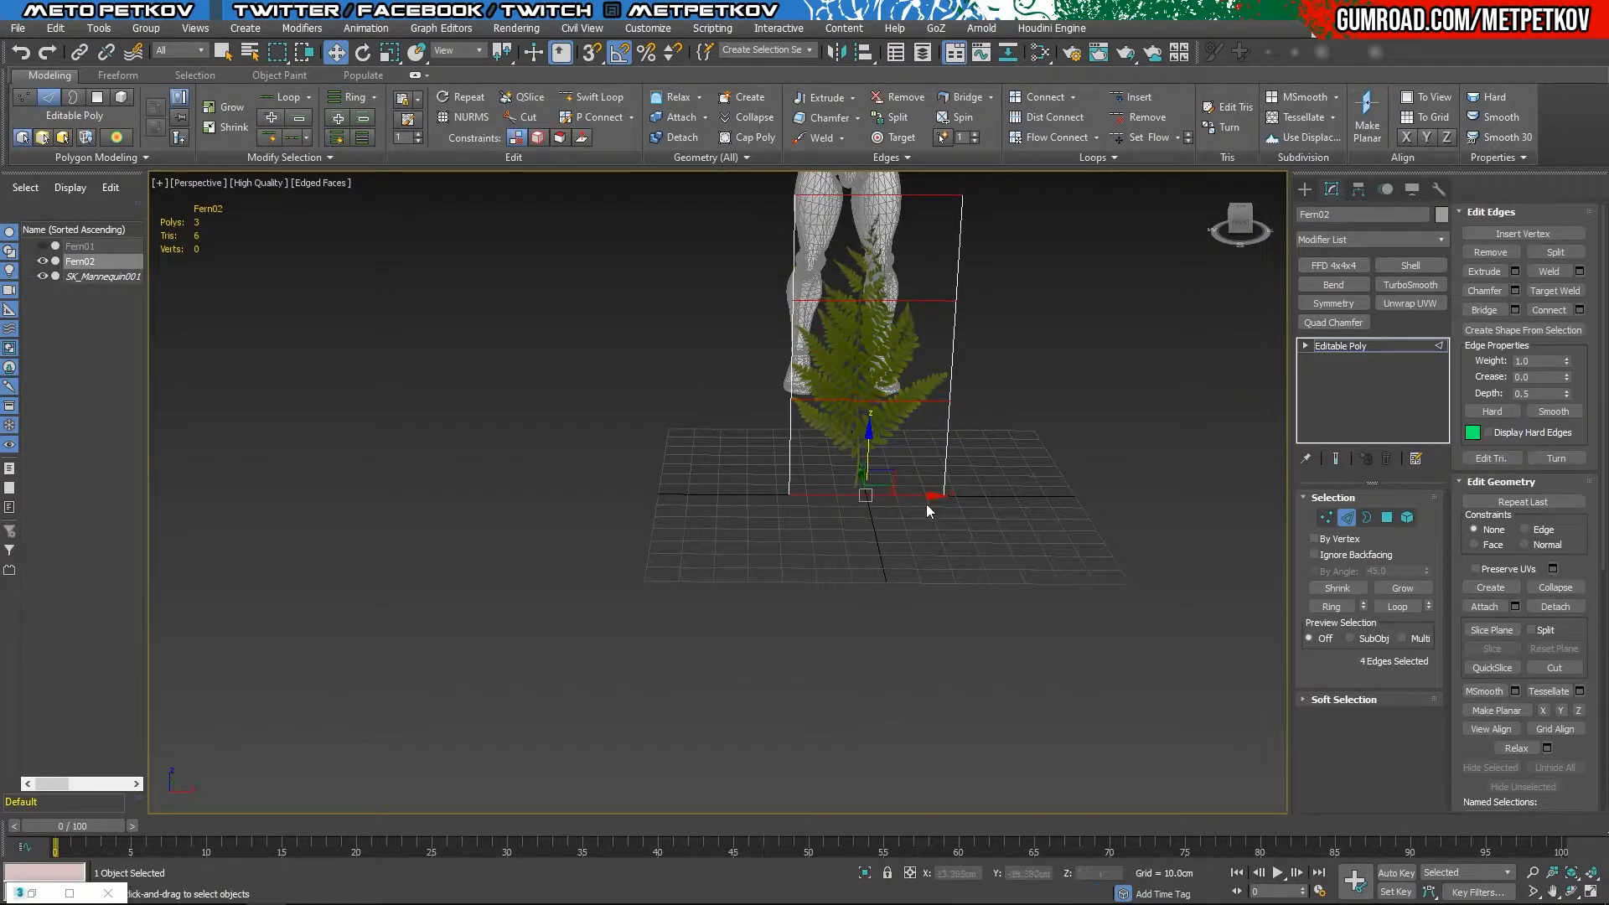
Step: Connect Fern02's four horizontal edges with 1 vertical segment down the middle
click(1071, 98)
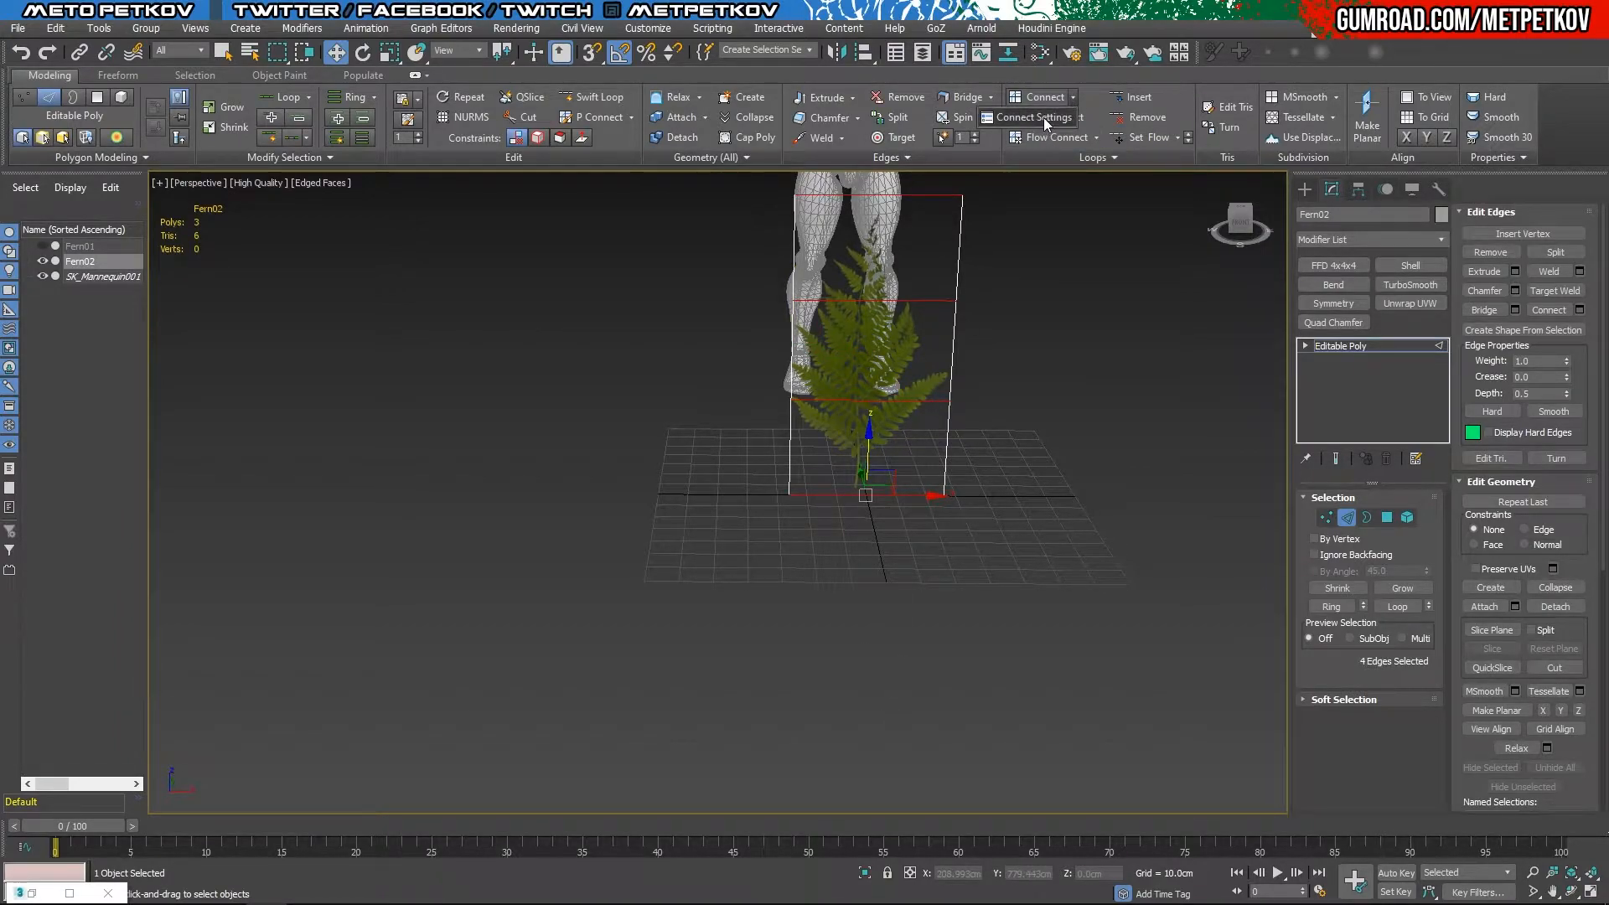
click(1044, 118)
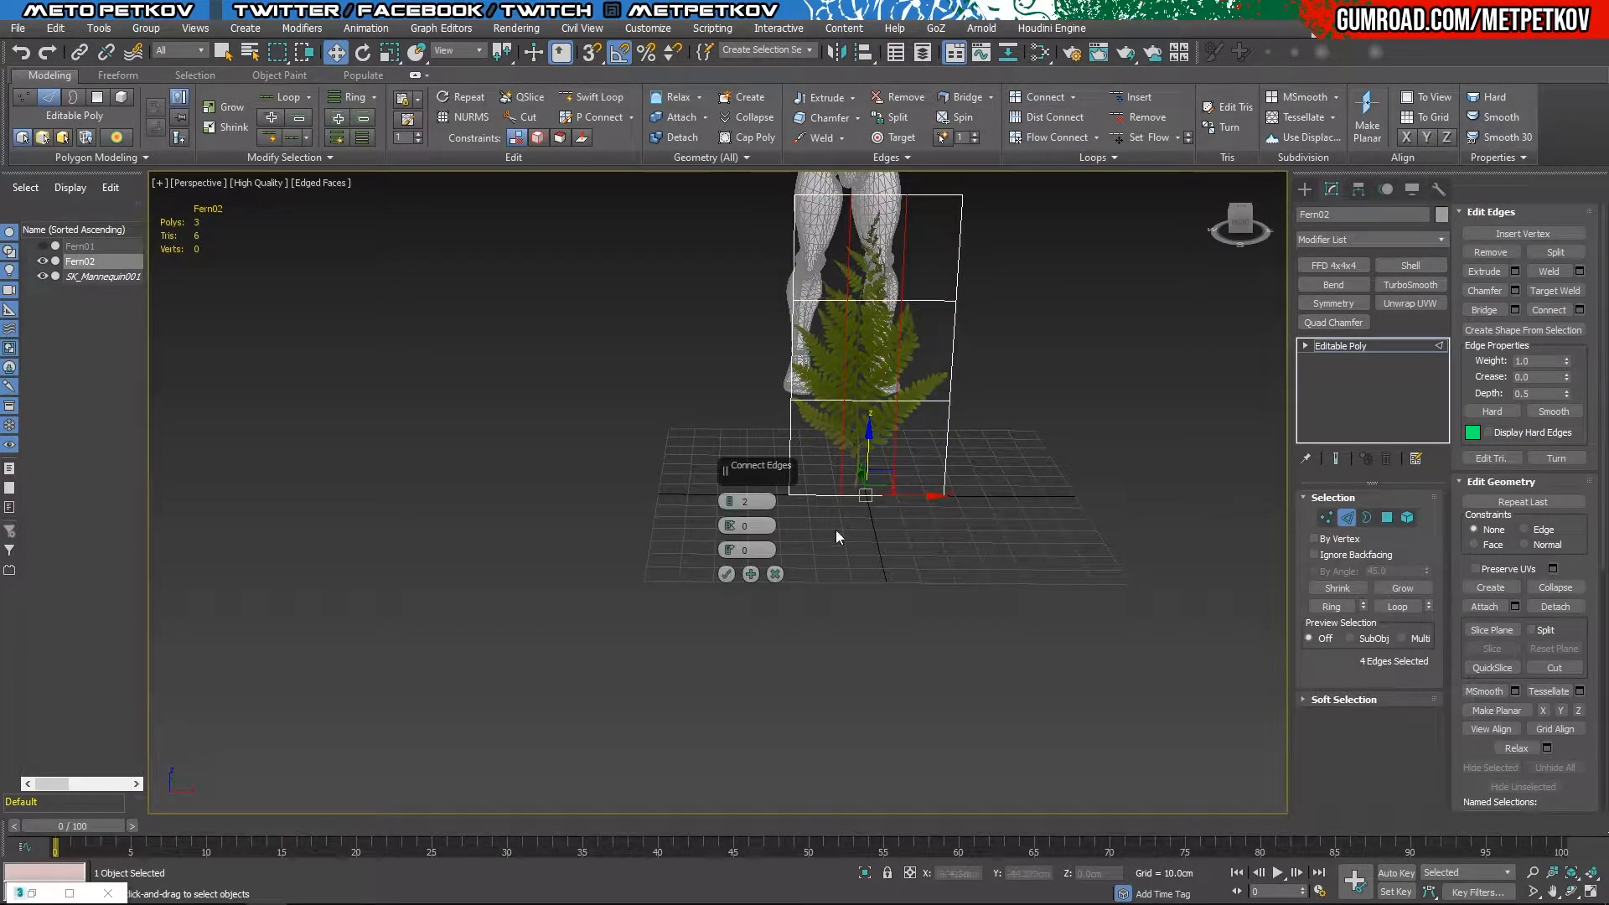
click(726, 574)
key(ctrl+shift+e)
click(1064, 459)
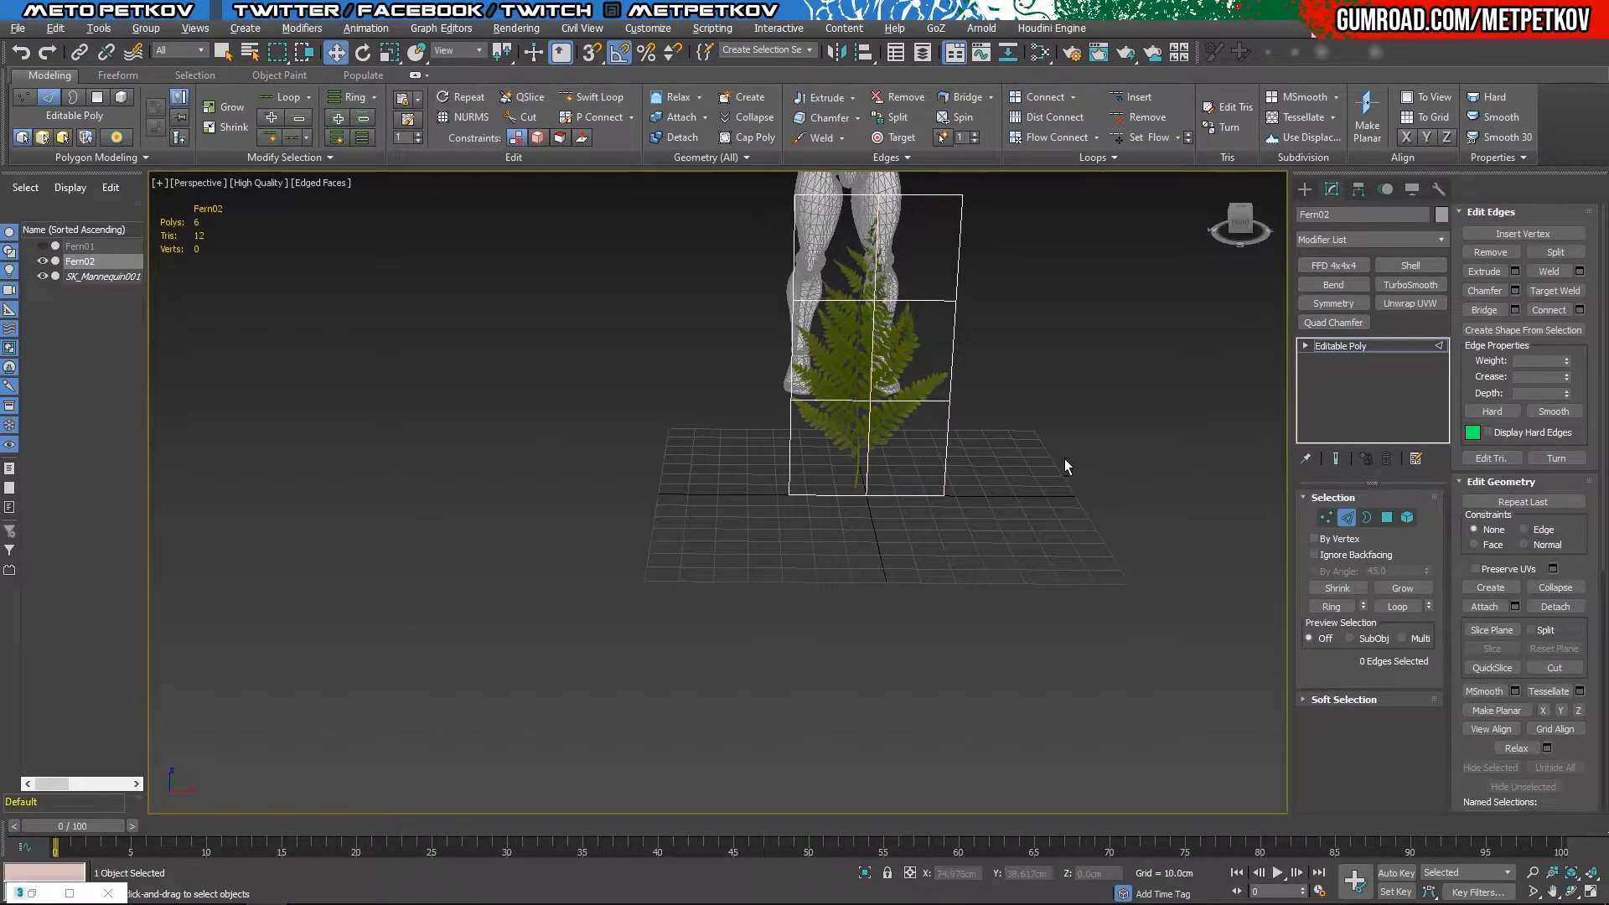
Step: Try bending the Fern02 card by moving its three top vertices to about 8.4 cm along Y
alt+middle_drag(1064, 460, 1156, 476)
mouse_move(1061, 436)
alt+middle_down()
mouse_move(1128, 438)
mouse_move(994, 456)
mouse_move(1030, 436)
alt+middle_up()
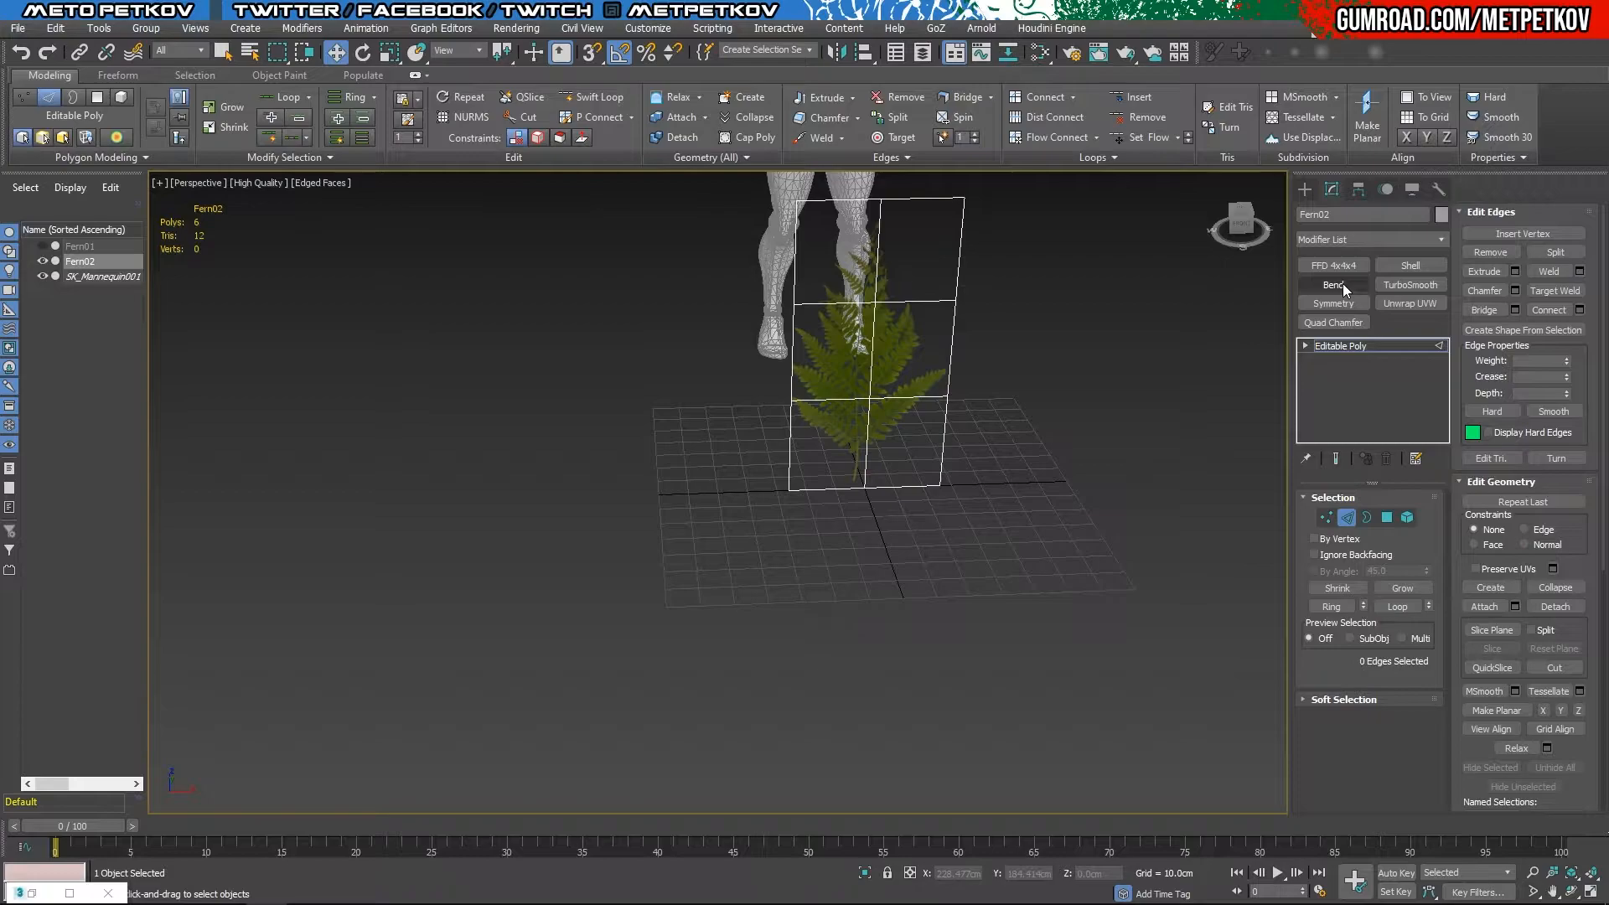
alt+middle_drag(1056, 390, 769, 273)
key(1)
drag(768, 273, 1124, 411)
drag(1037, 370, 1037, 370)
alt+middle_drag(1038, 370, 1126, 372)
scroll(1496, 360, down, 4)
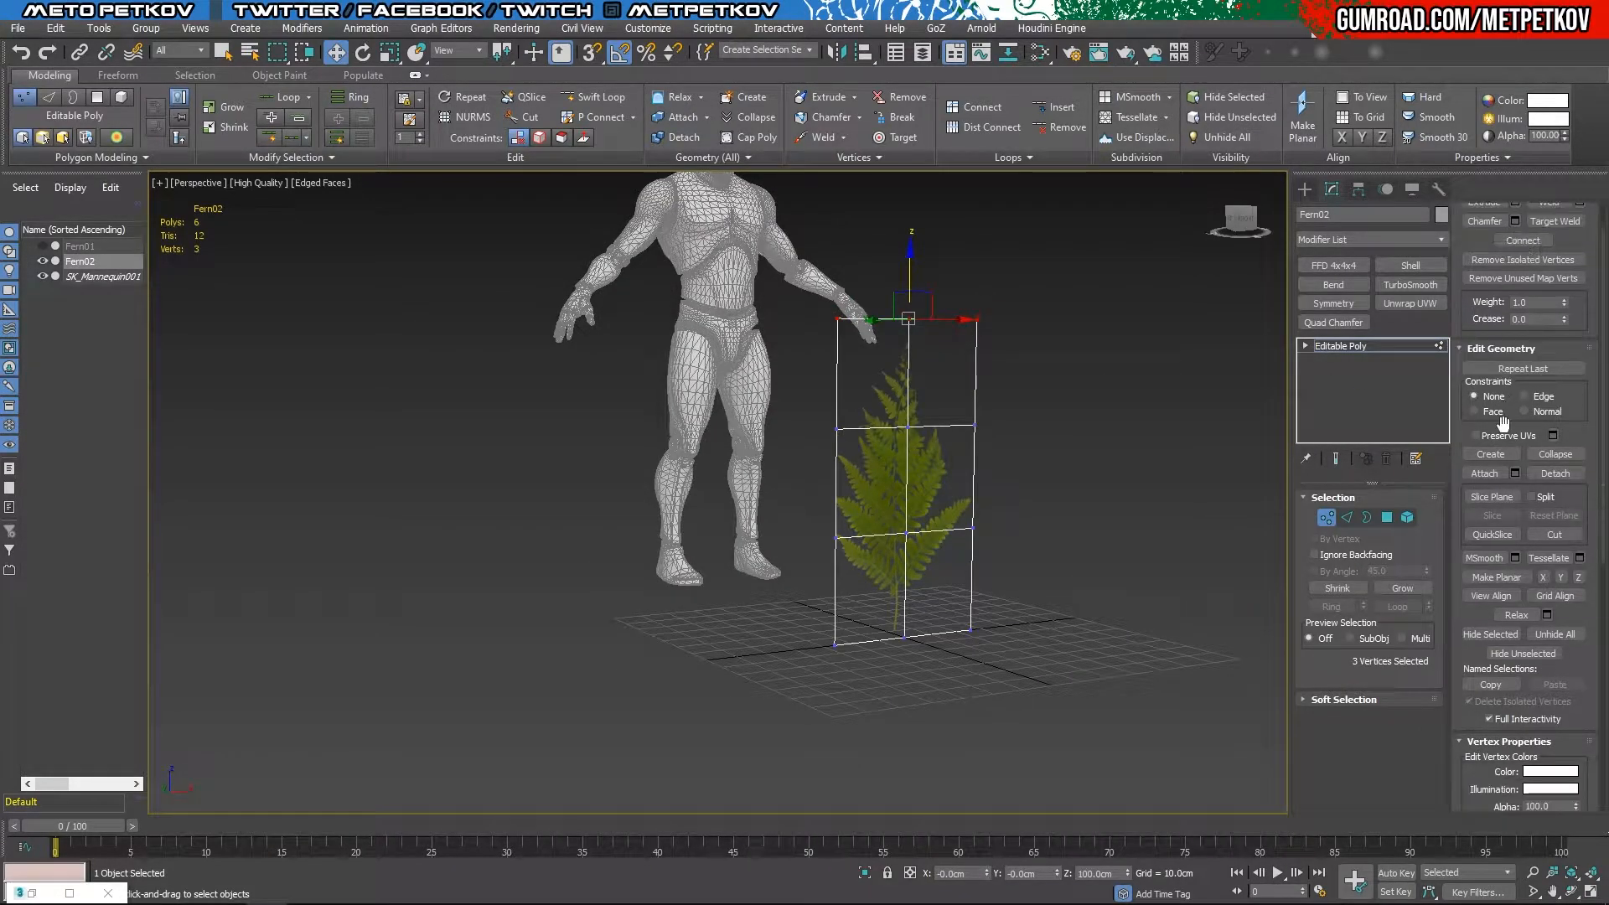
click(1304, 700)
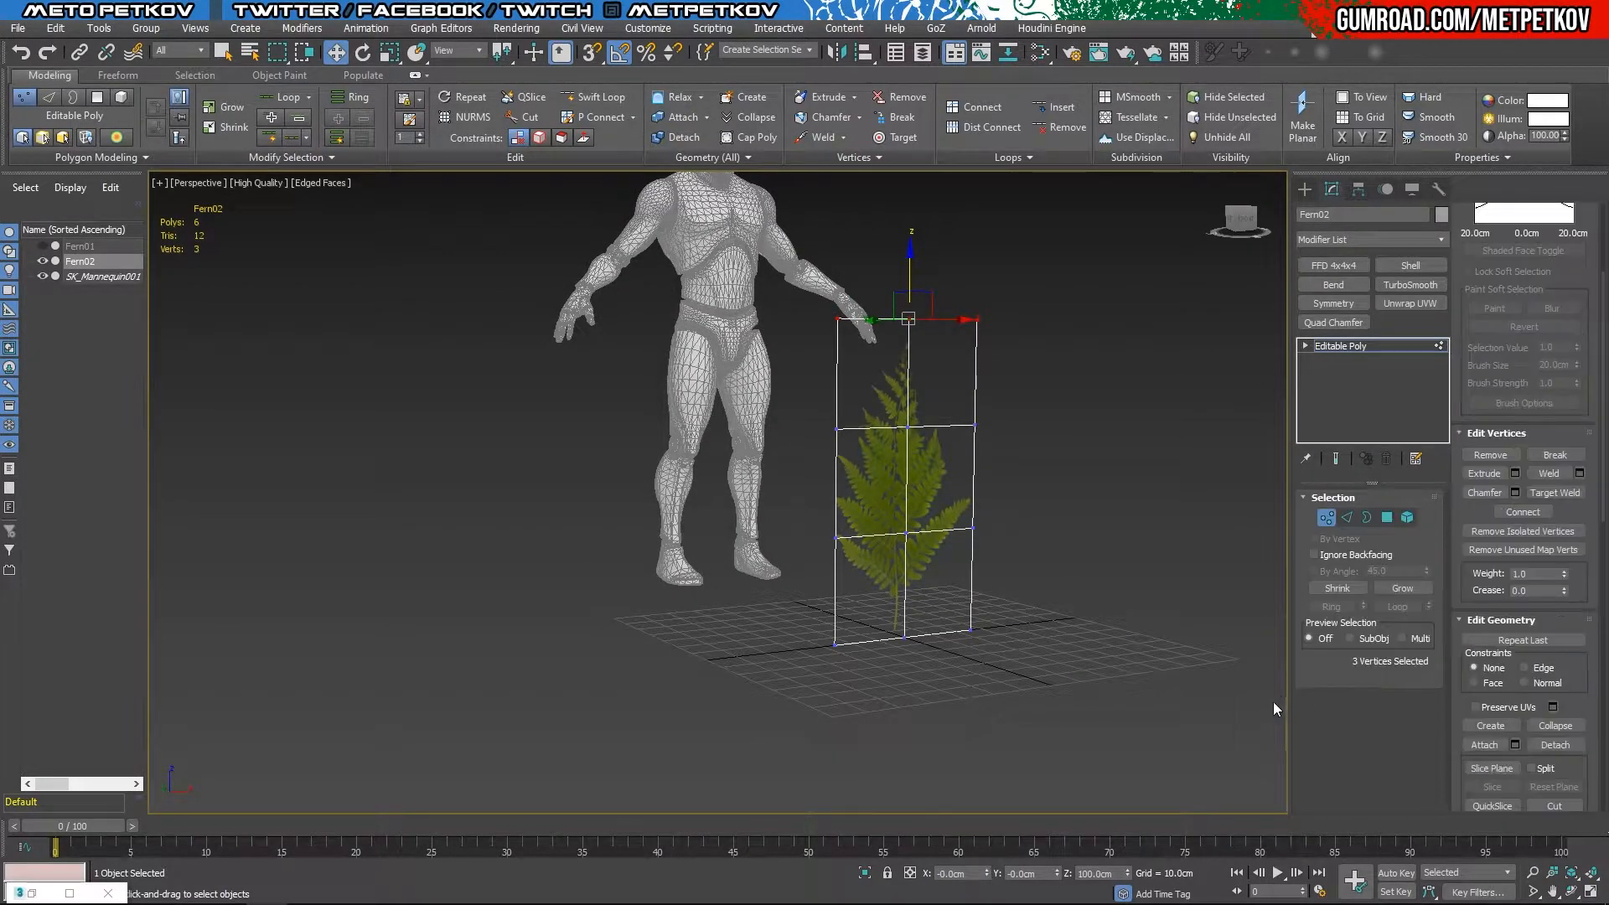
click(1350, 638)
alt+middle_drag(1115, 432, 1161, 474)
scroll(1541, 293, up, 4)
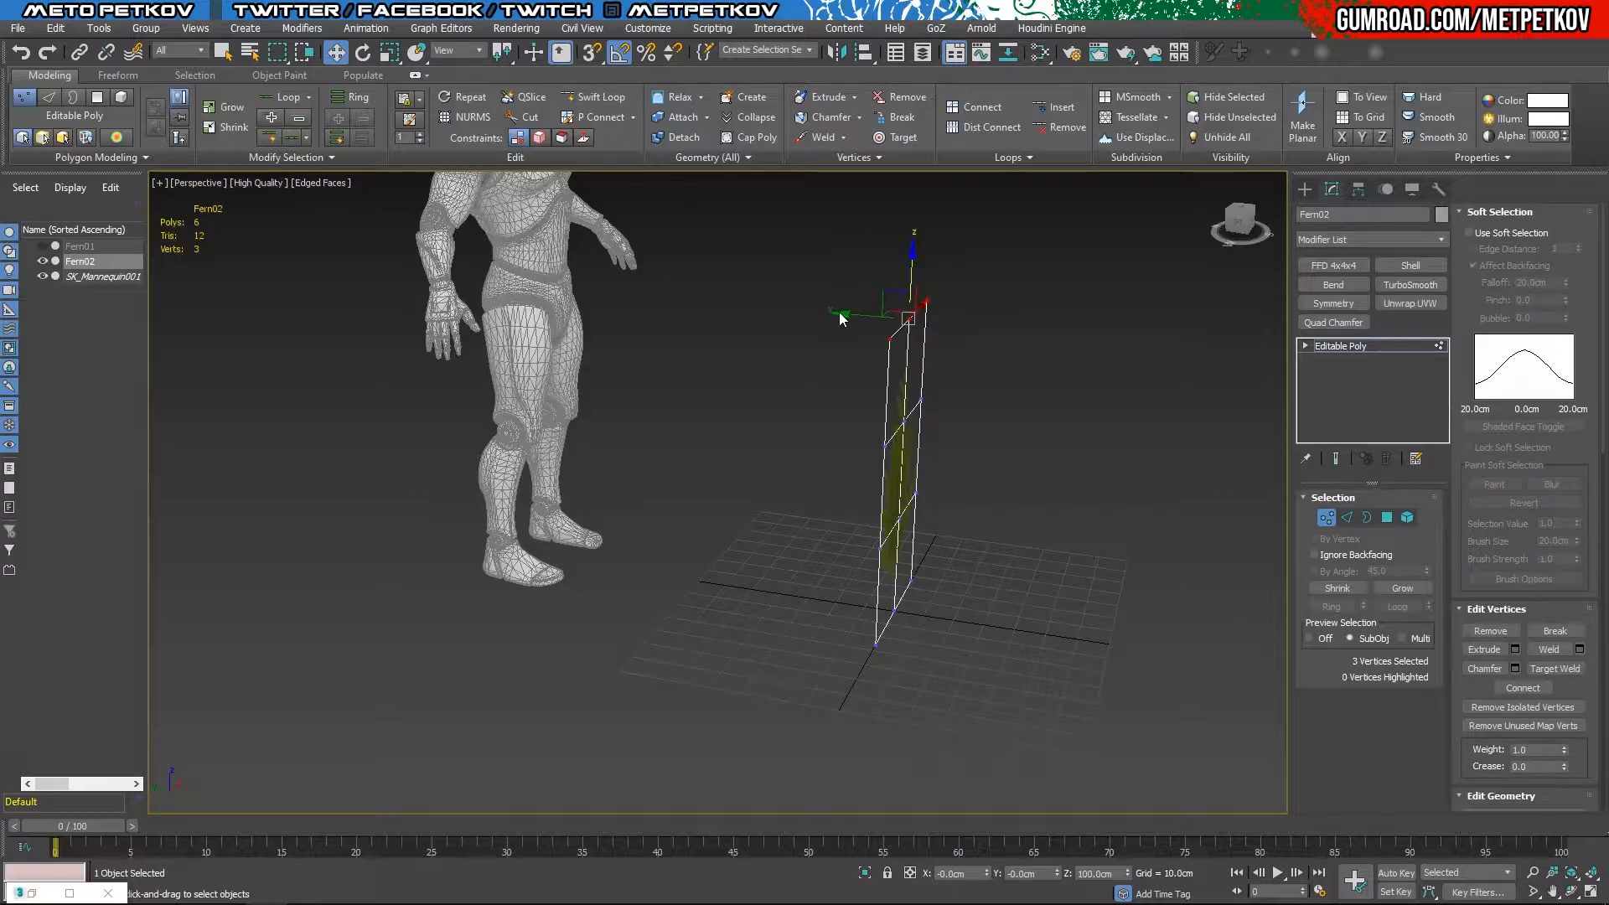
drag(840, 316, 814, 315)
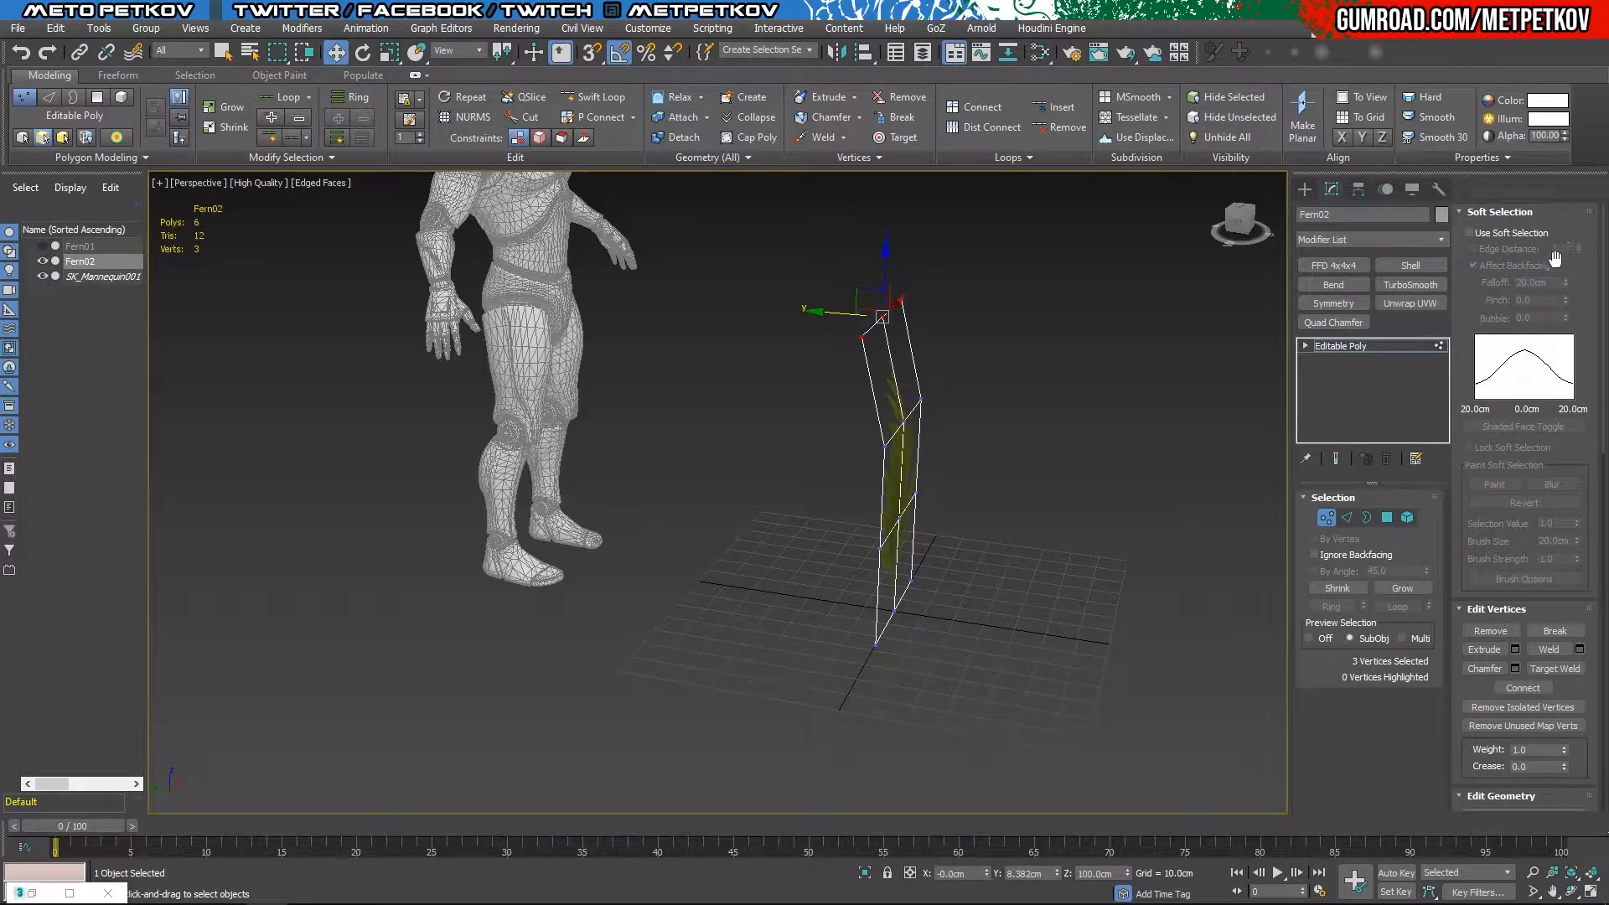
Step: Try reshaping the top vertices with soft selection and a changed falloff, and undo these vertex edits
click(1468, 233)
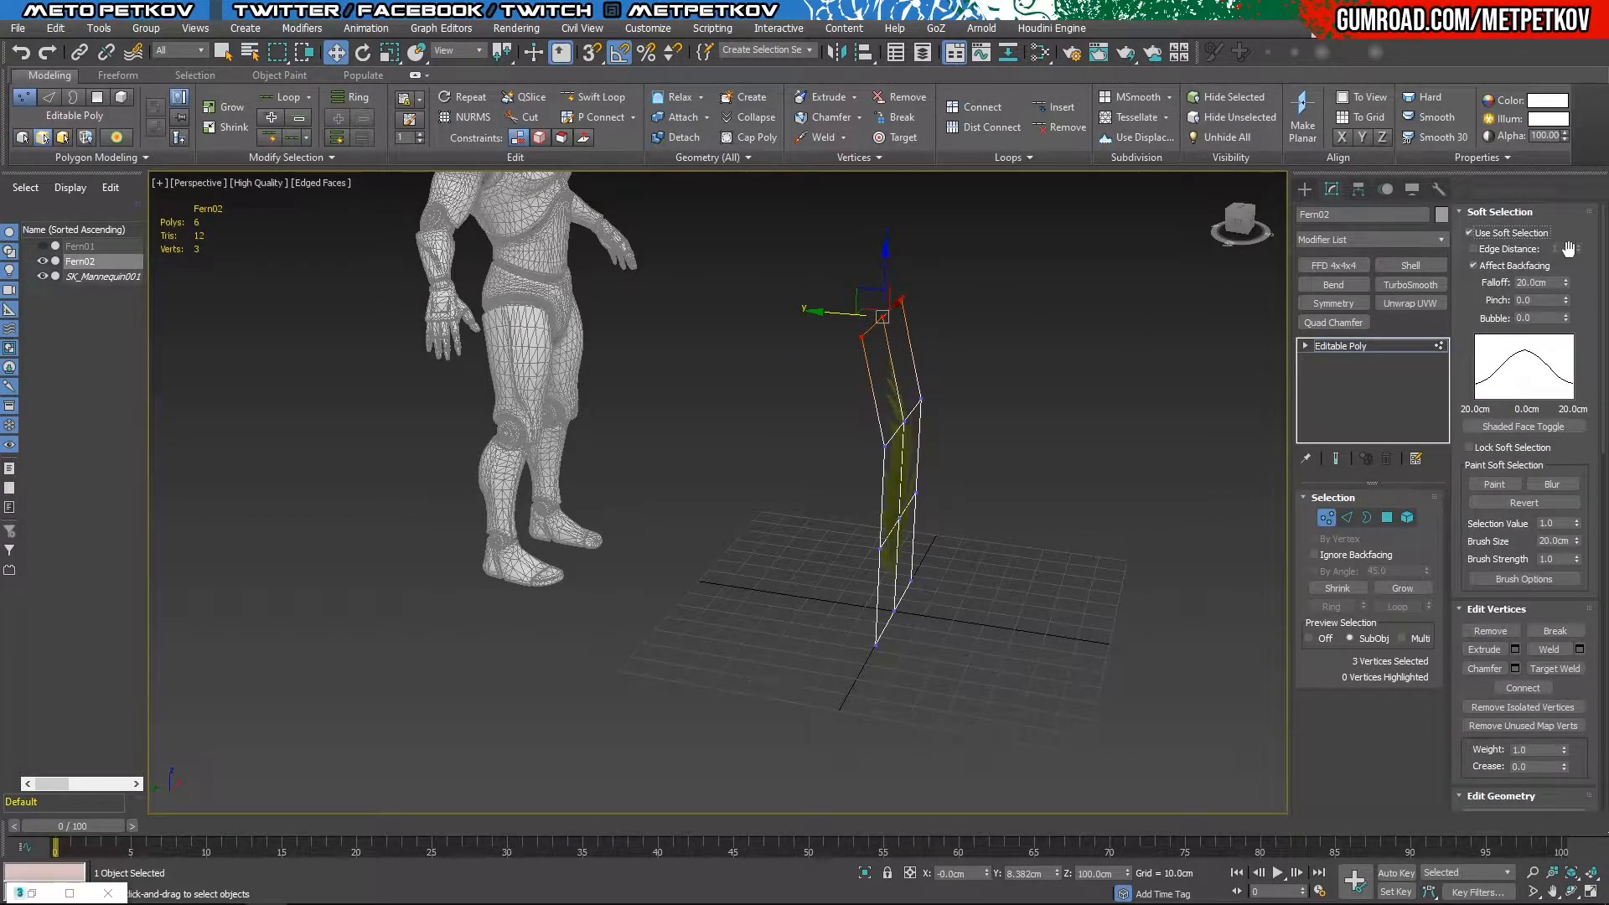
drag(1567, 285, 1567, 183)
drag(827, 366, 697, 377)
right_click(697, 377)
key(ctrl+z)
key(ctrl+z)
key(ctrl+z)
key(ctrl+z)
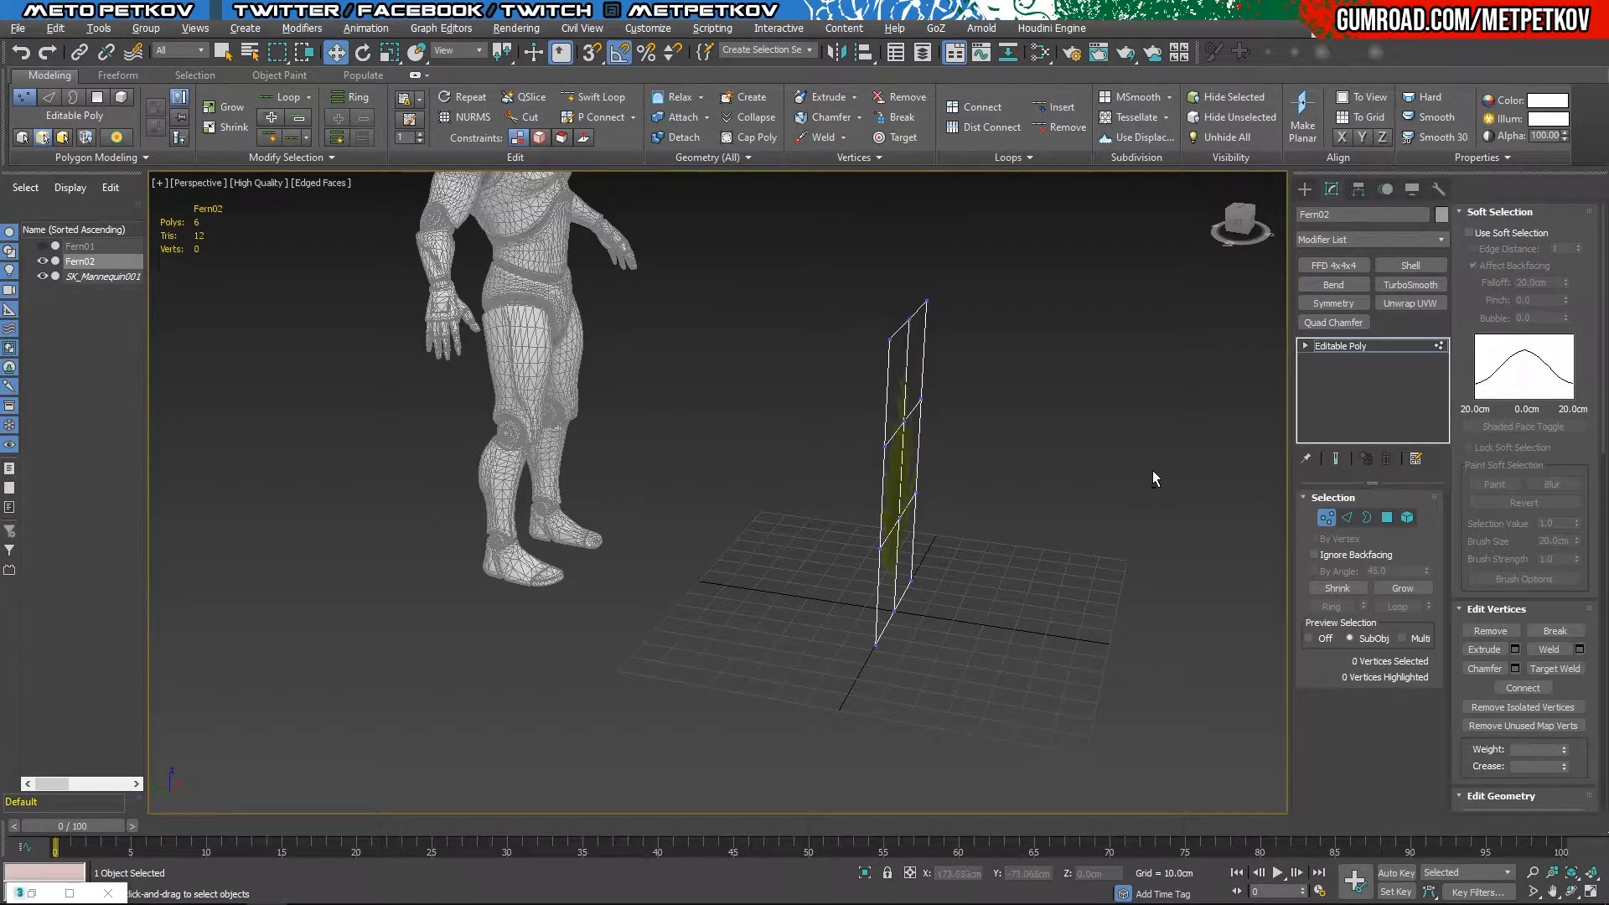
Step: Select the upper four polygons of Fern02 and apply a Bend modifier to them
alt+middle_drag(1154, 479, 962, 468)
drag(719, 266, 690, 307)
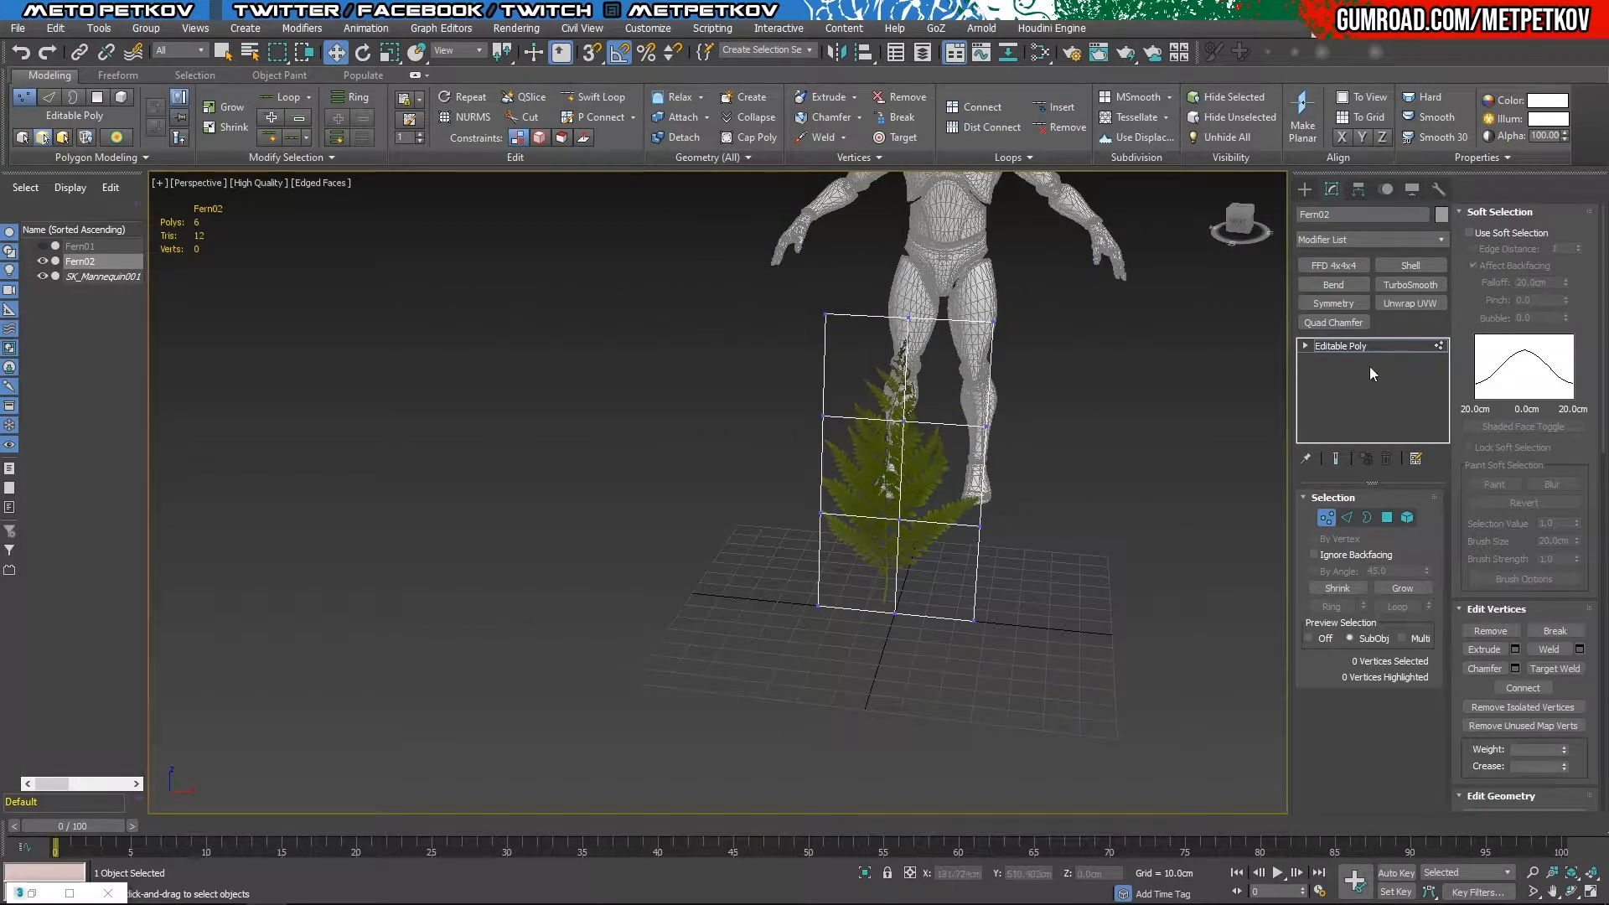
click(1387, 518)
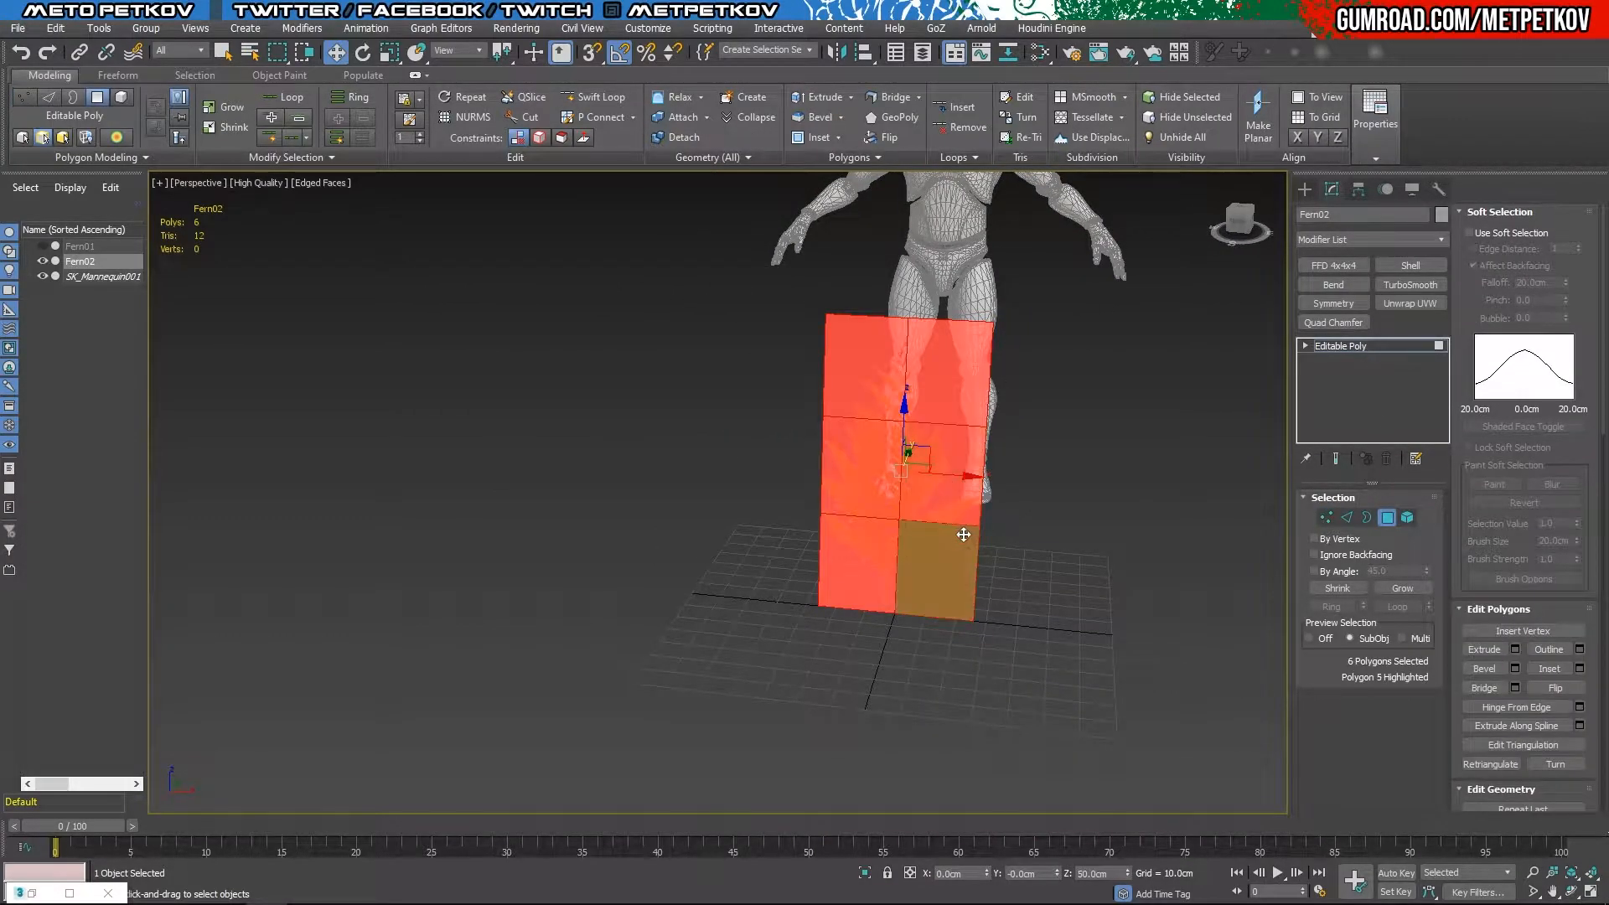
drag(1084, 481, 1085, 481)
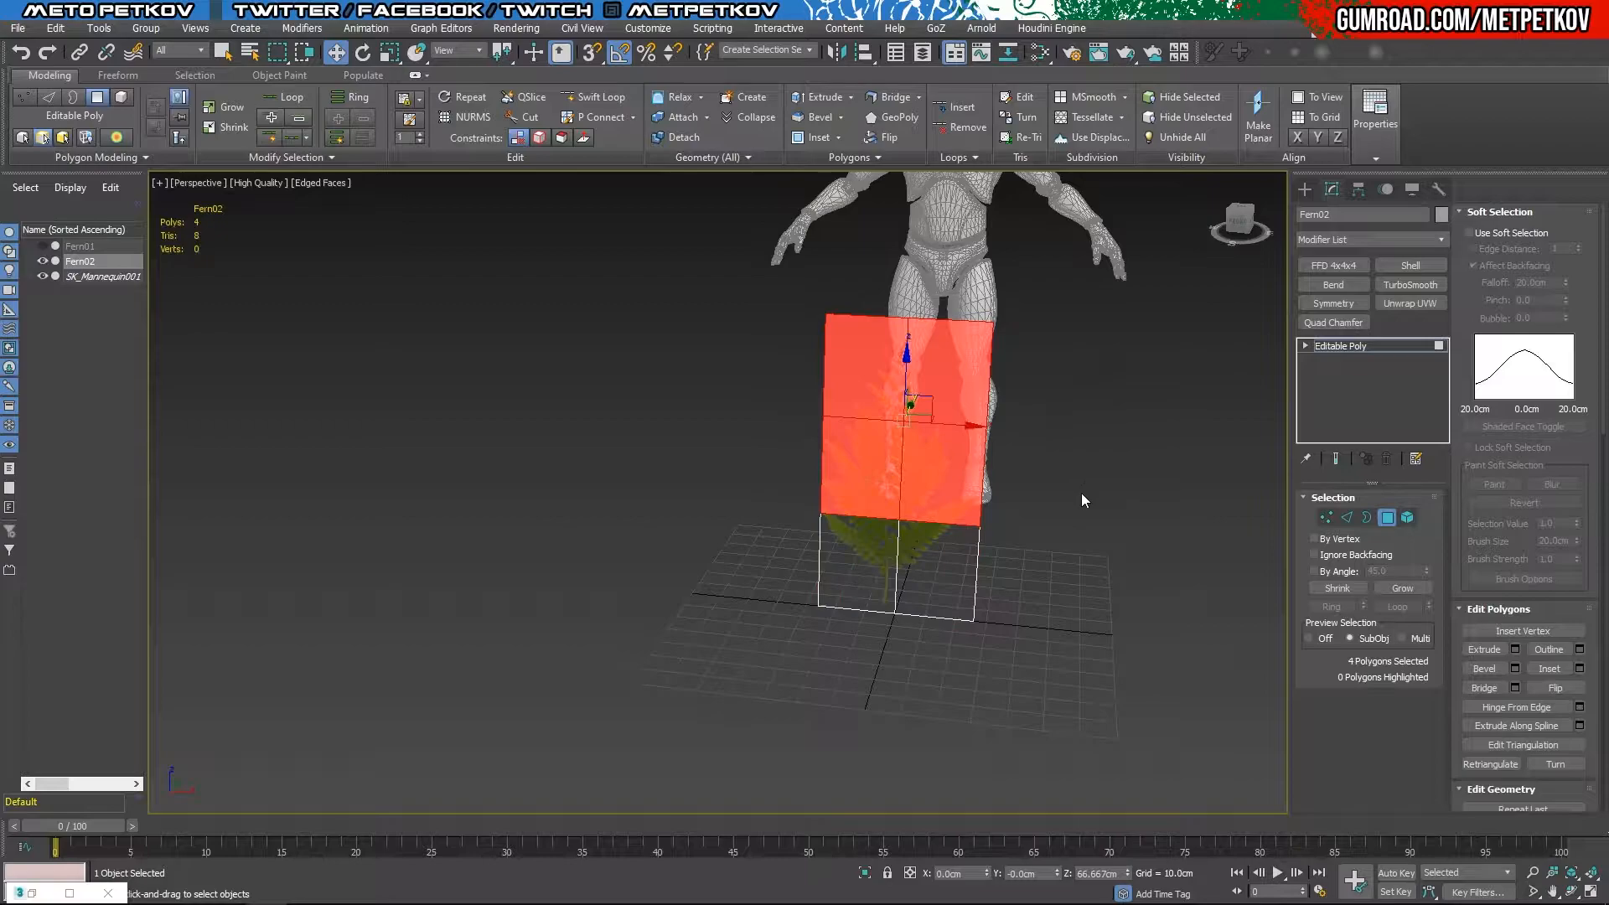
click(1333, 284)
click(1322, 347)
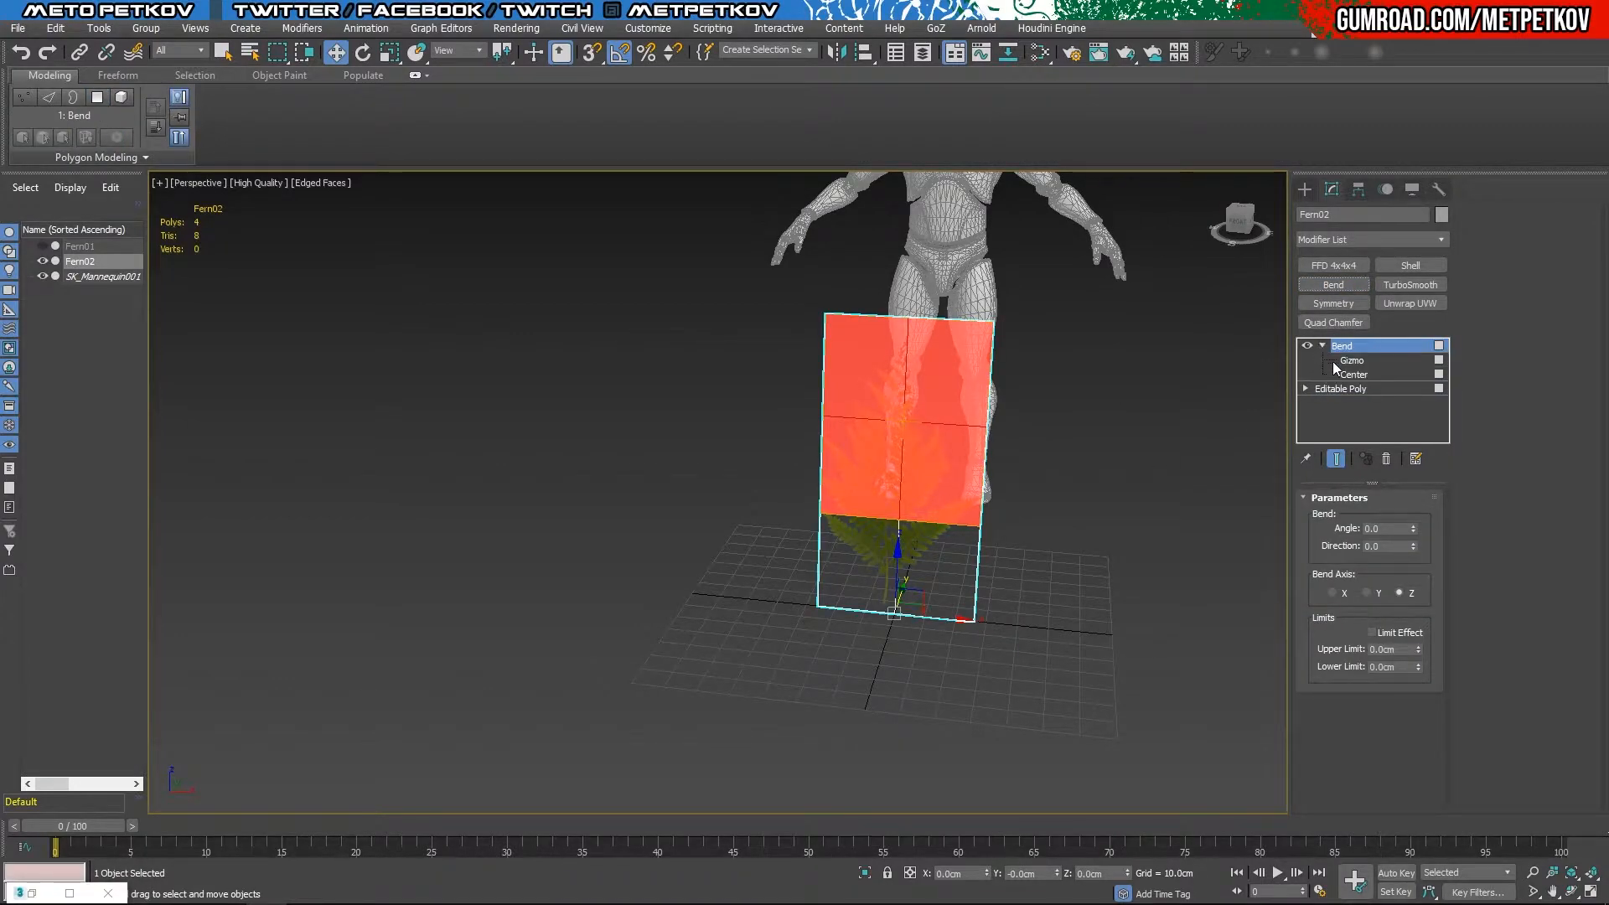
Step: Lower the Bend center to about 33.1 cm in Z and bend along the X axis with angle 52 and direction -7
click(1353, 374)
alt+middle_drag(1044, 444, 922, 402)
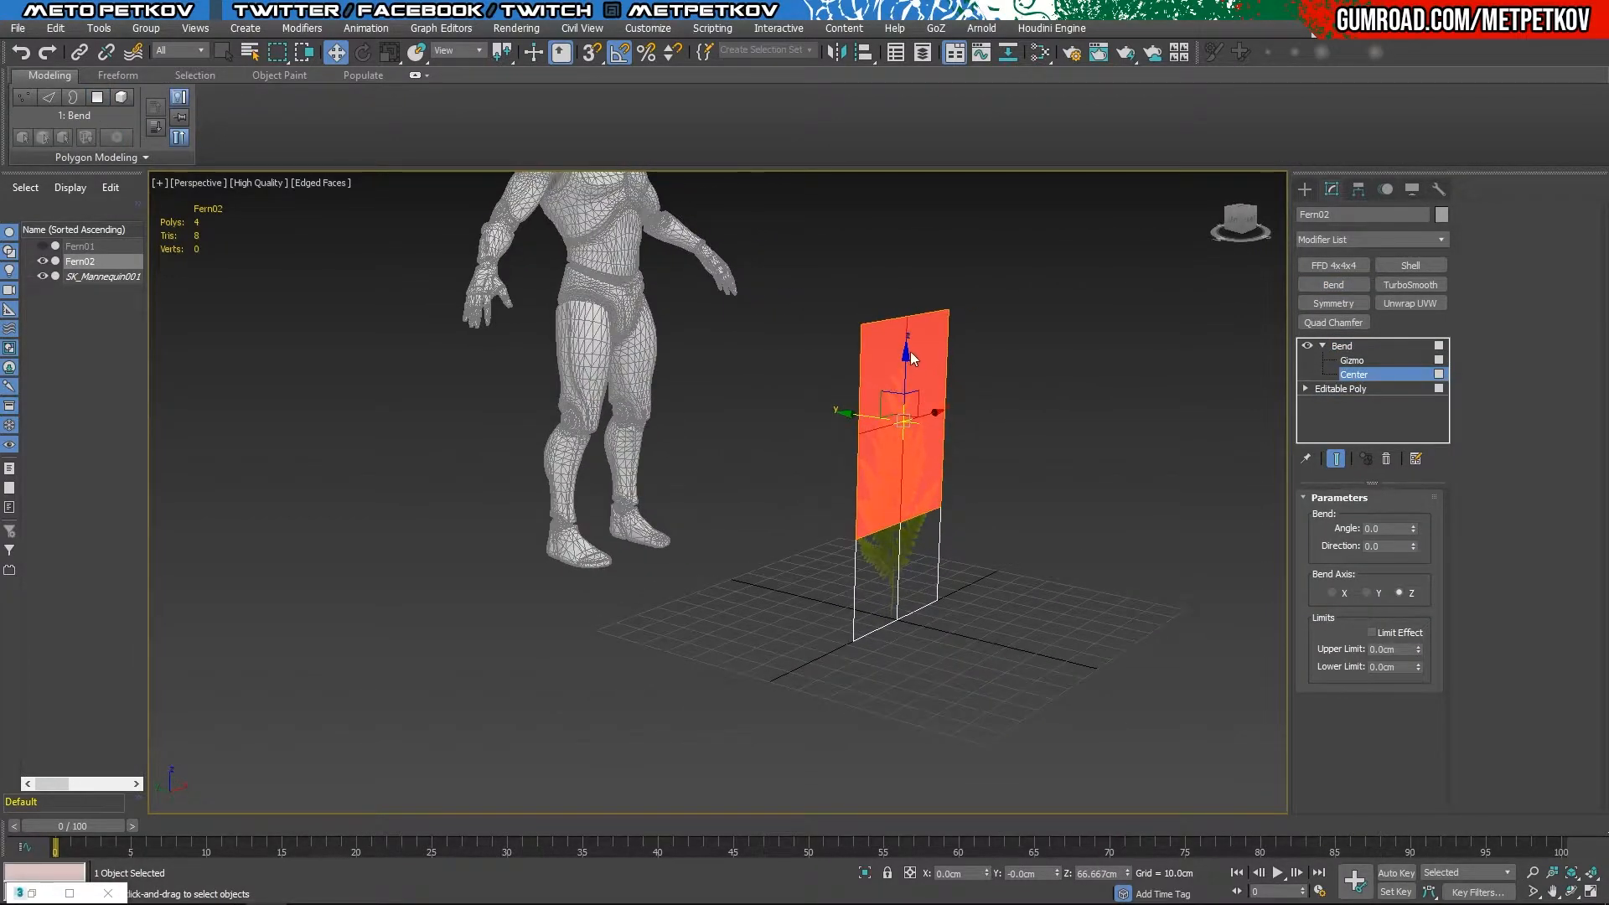
drag(905, 372, 905, 458)
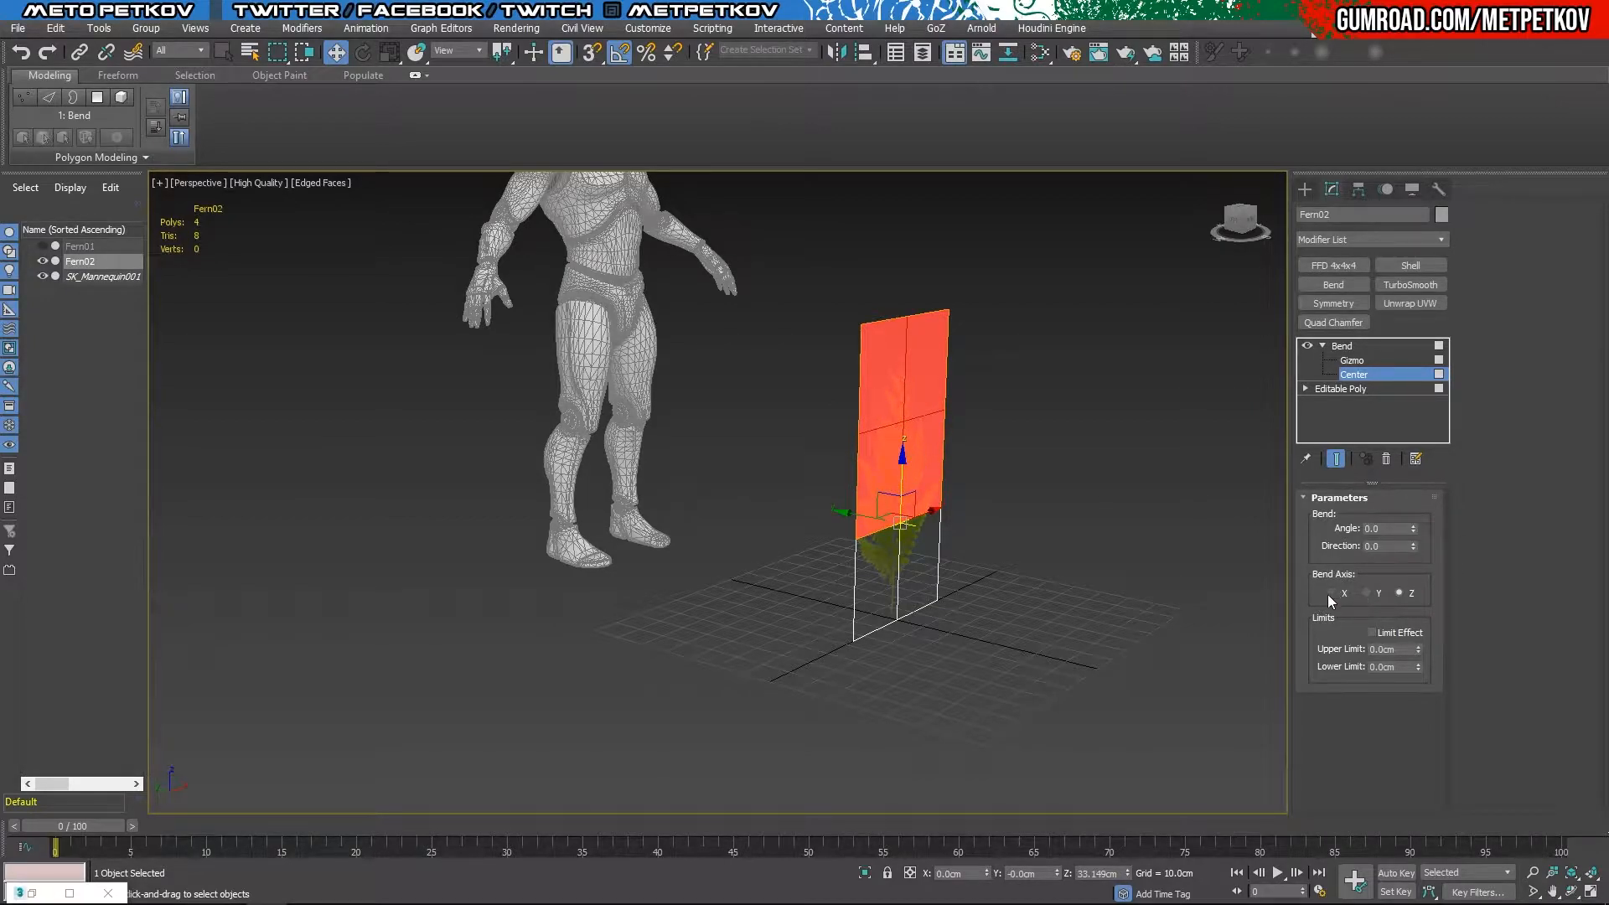
drag(1416, 524, 1416, 560)
alt+middle_drag(1240, 486, 1145, 472)
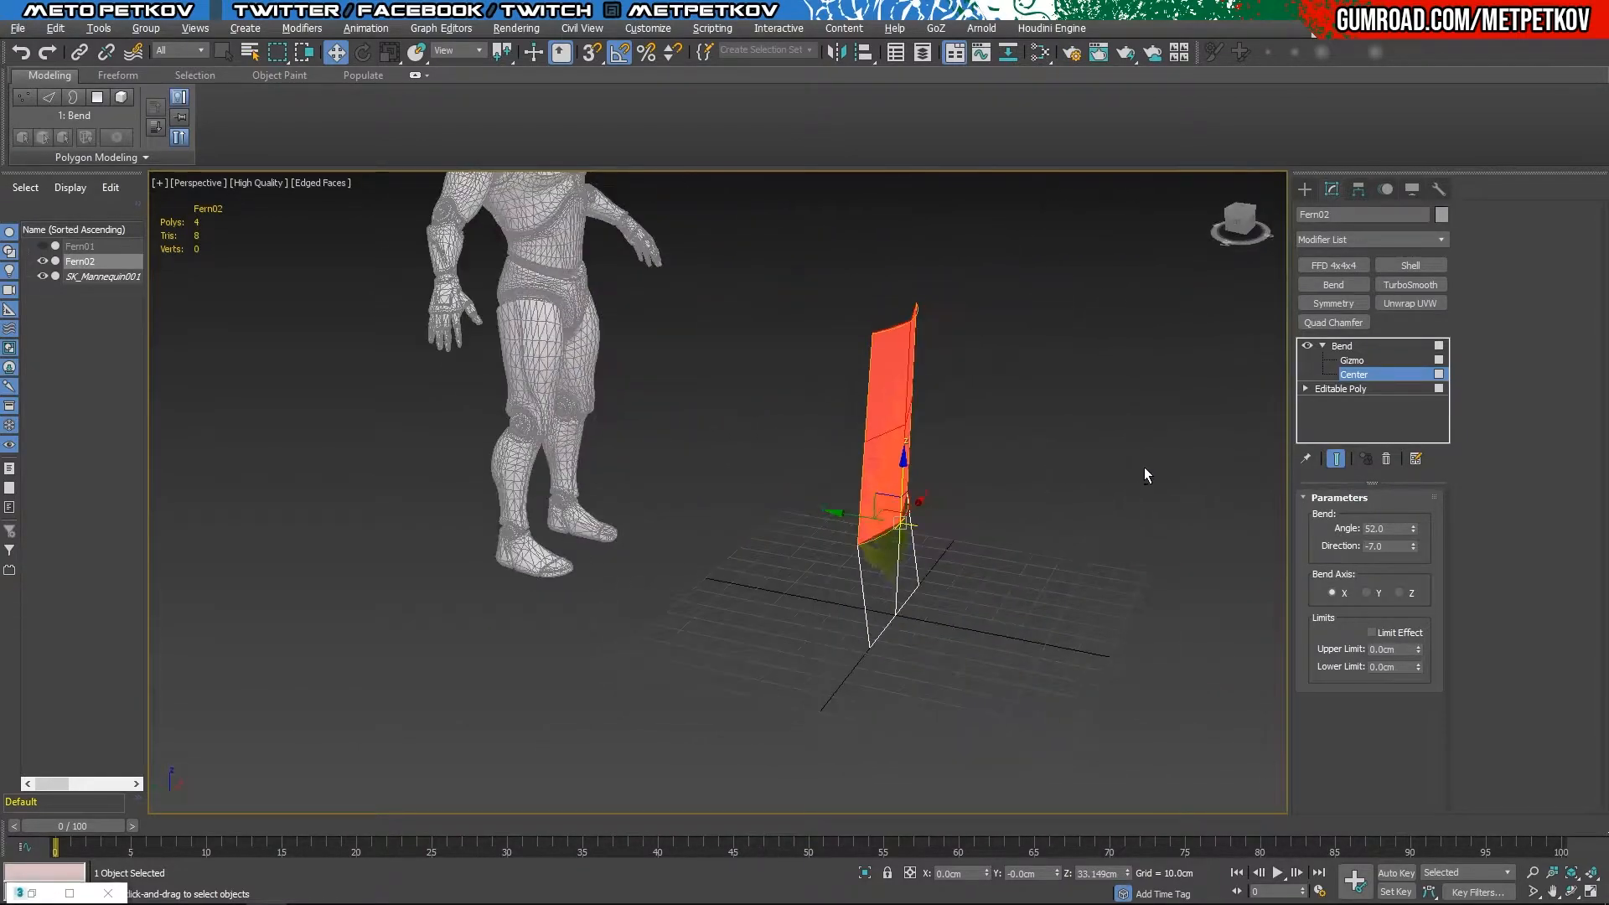
Step: Add a second Bend modifier to Fern02 and lower its center to about 30.8 cm in Z
click(1364, 345)
click(1334, 284)
click(1322, 345)
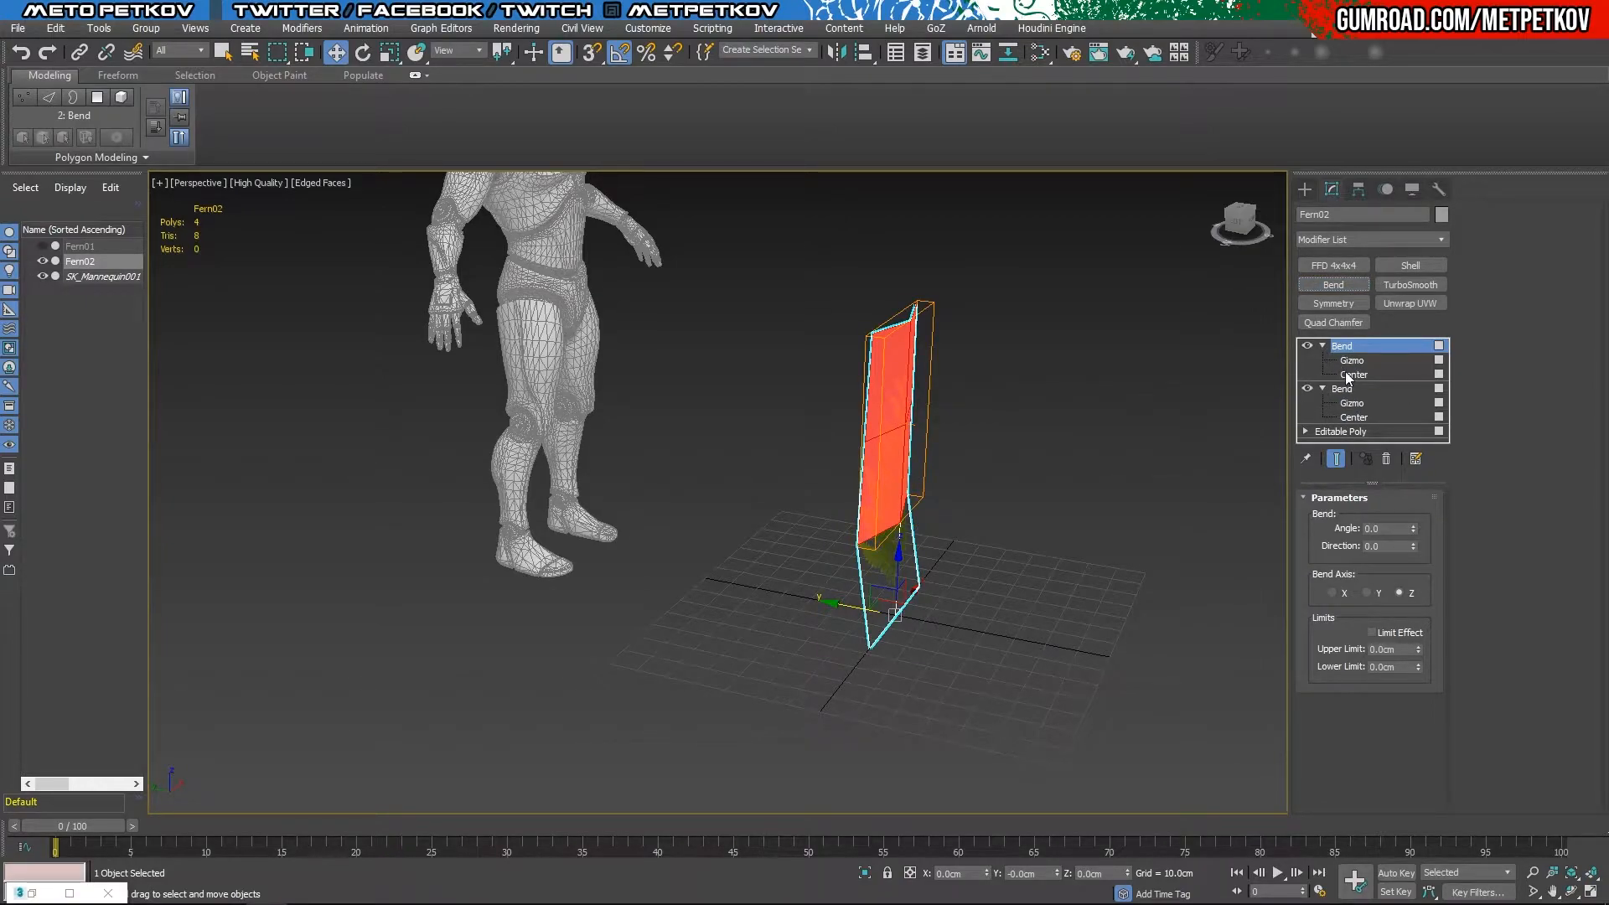
click(1351, 374)
drag(901, 361, 898, 470)
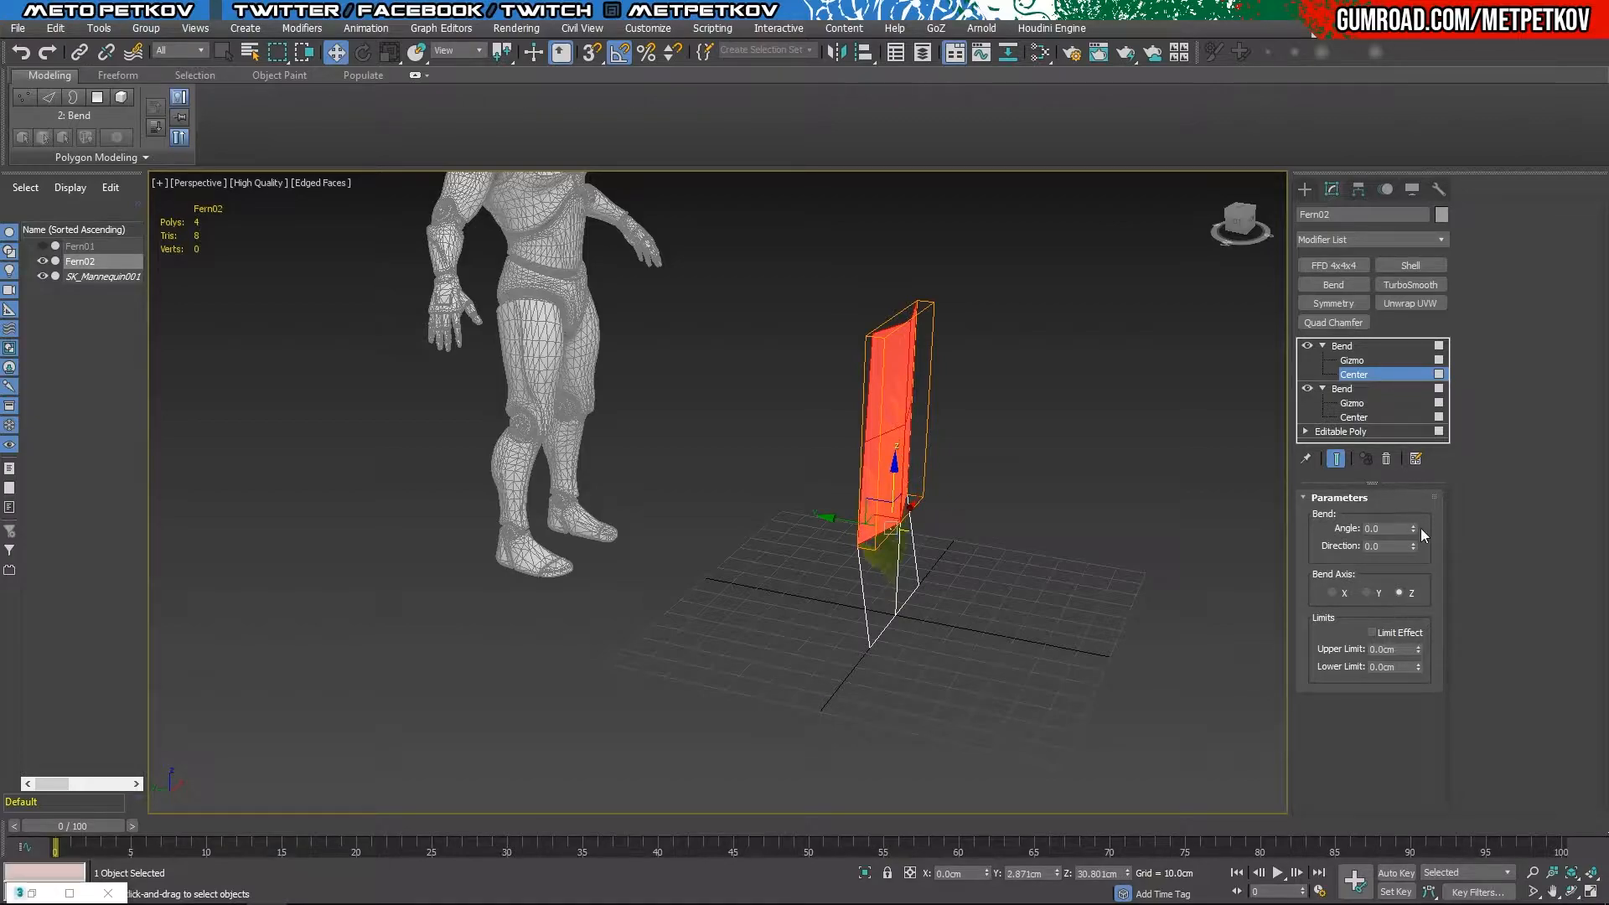
Step: Try the second bend along the Z axis with angle -17.5 and direction 6
mouse_move(1414, 528)
mouse_down()
mouse_move(1559, 536)
mouse_move(1418, 527)
mouse_up()
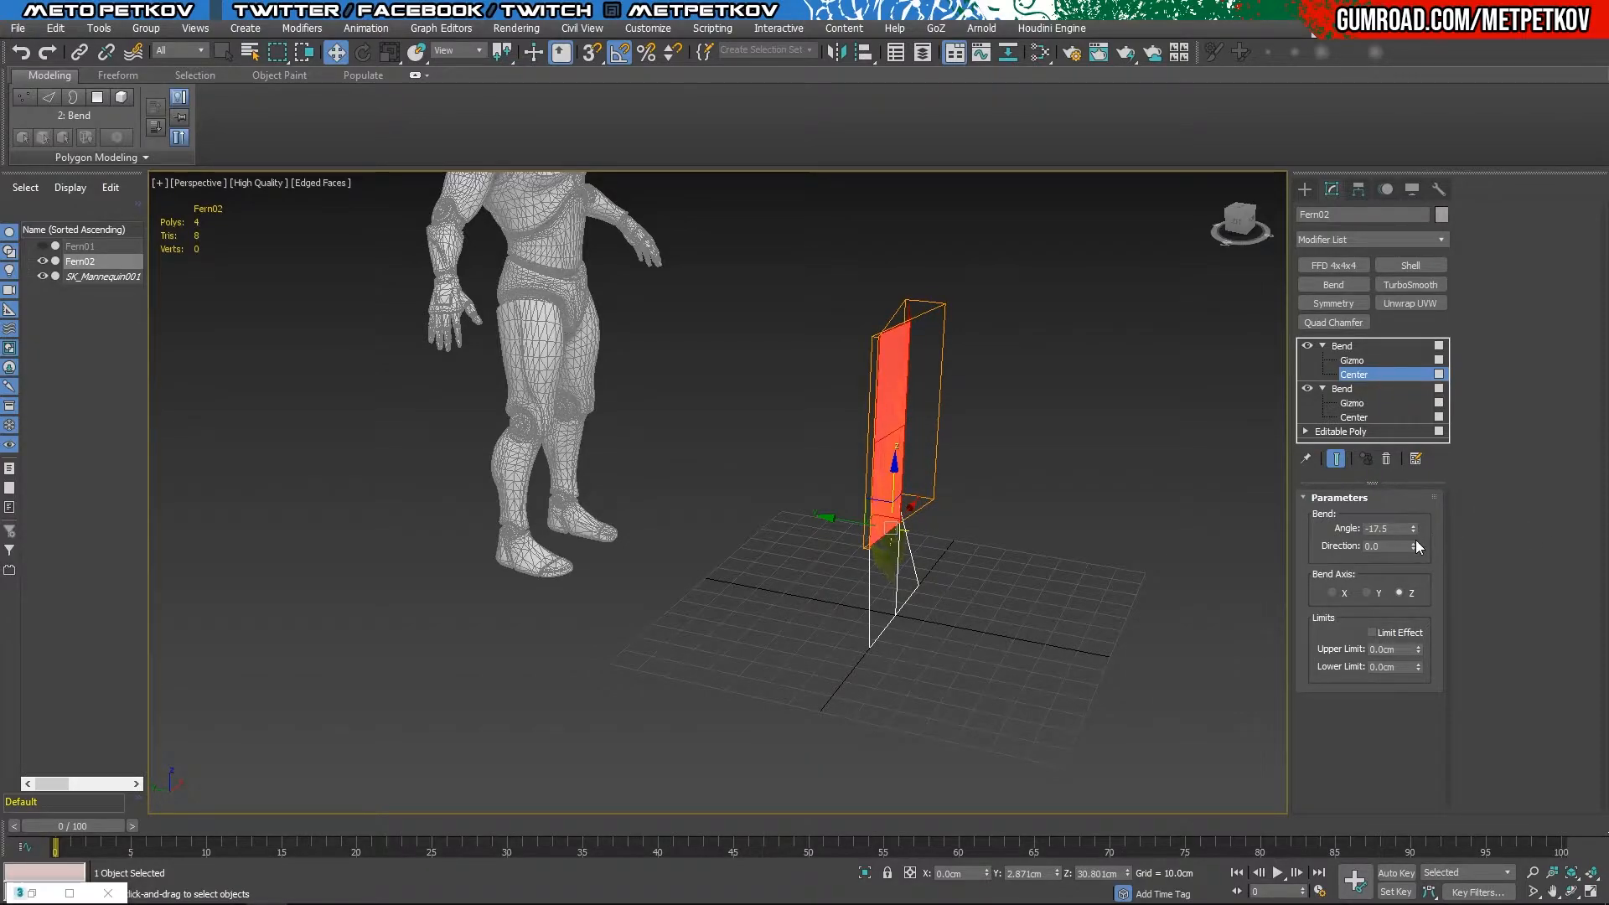
drag(1413, 545, 1406, 551)
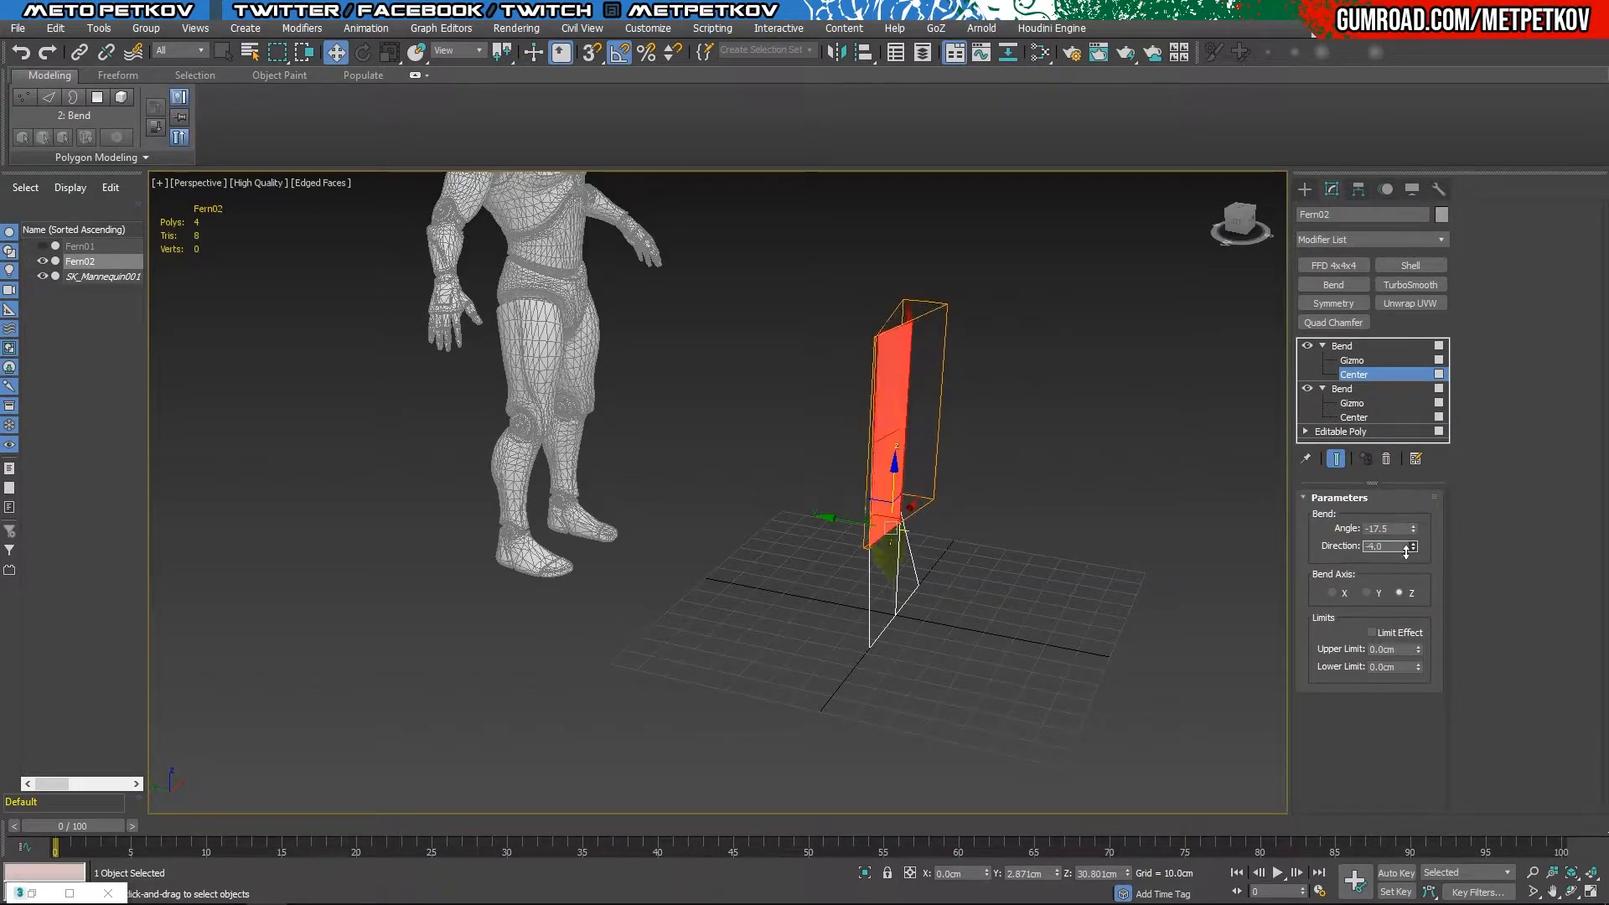
mouse_move(1156, 546)
alt+middle_down()
mouse_move(900, 530)
mouse_move(878, 492)
mouse_move(1173, 520)
alt+middle_up()
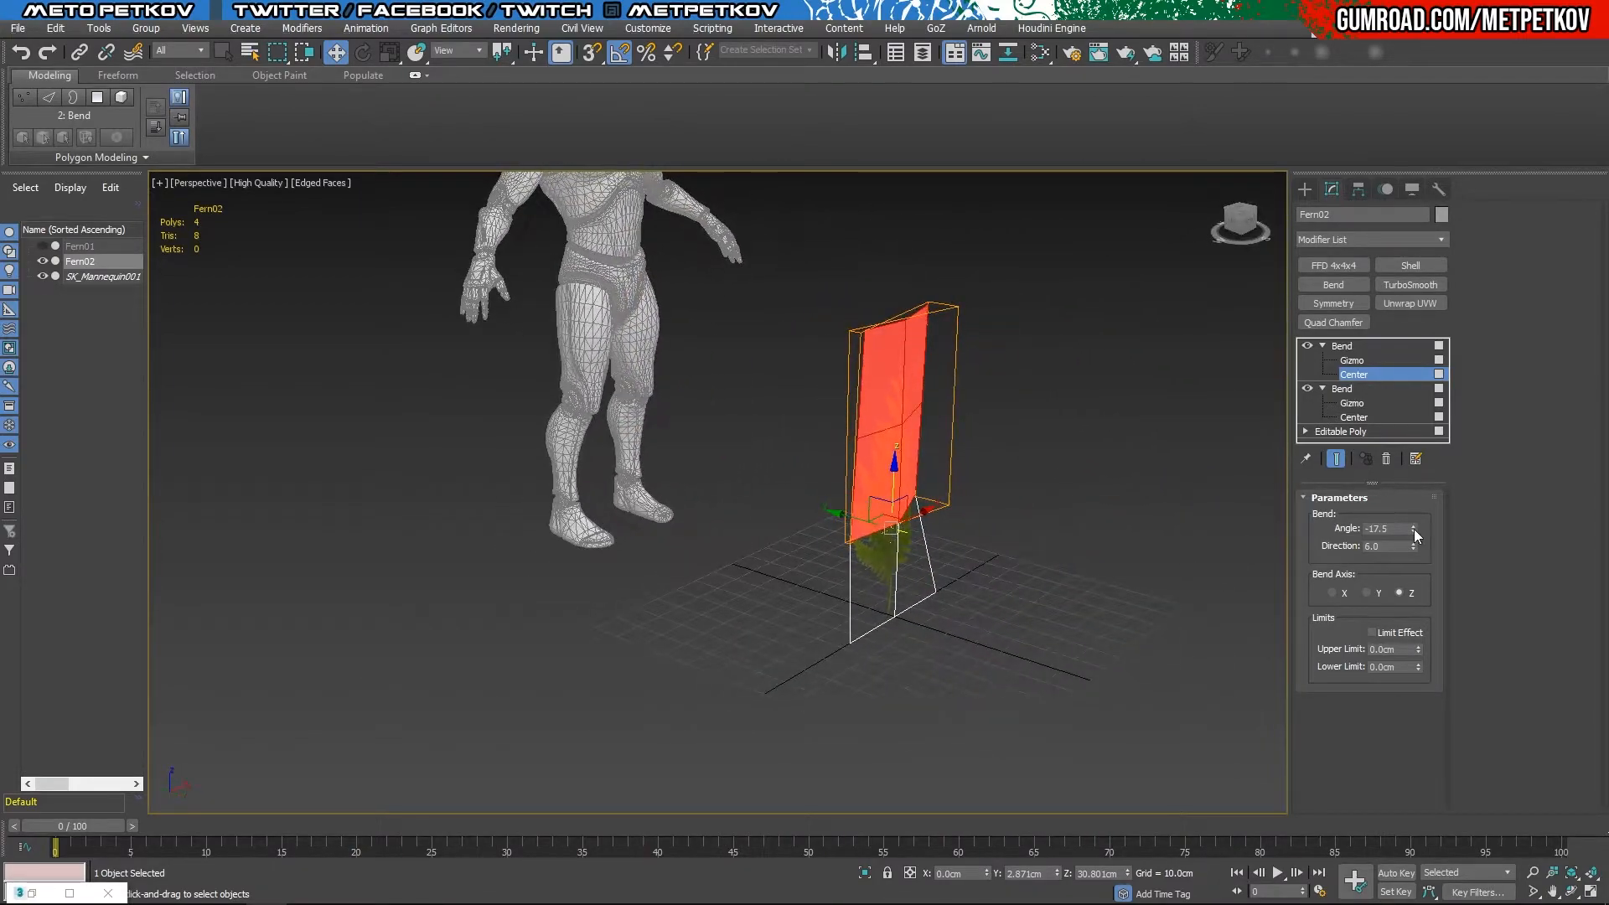
Step: Set the second bend to the Y axis with direction 90 and angle -86.5, and leave center editing
click(1367, 593)
drag(1414, 545, 1363, 361)
text(90)
key(Return)
drag(1414, 528, 1411, 643)
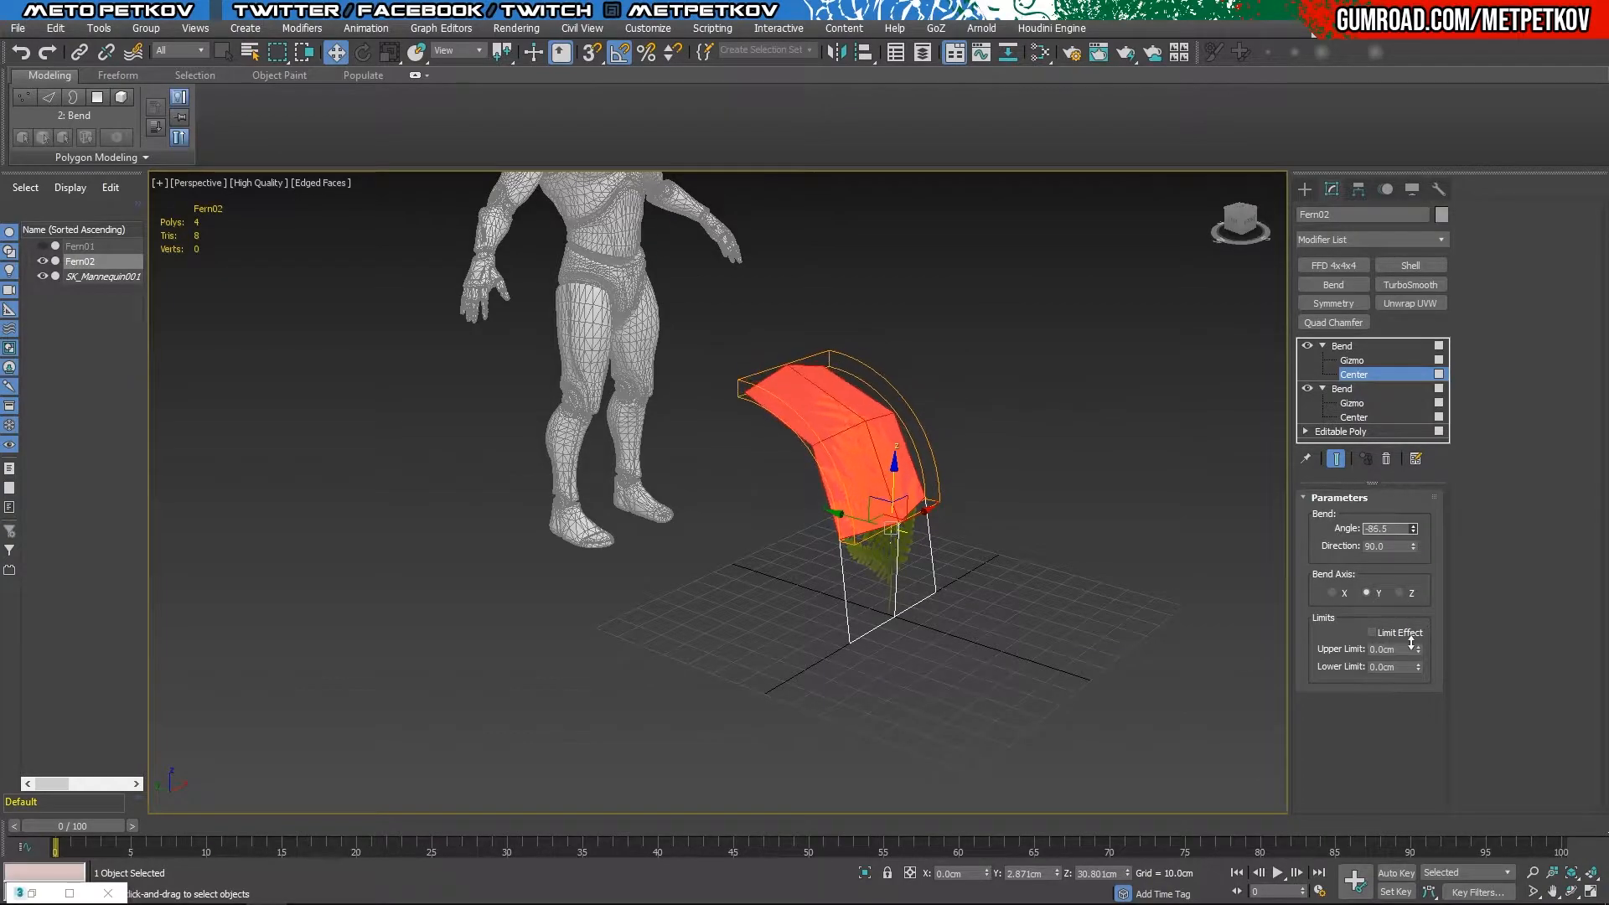
click(1304, 189)
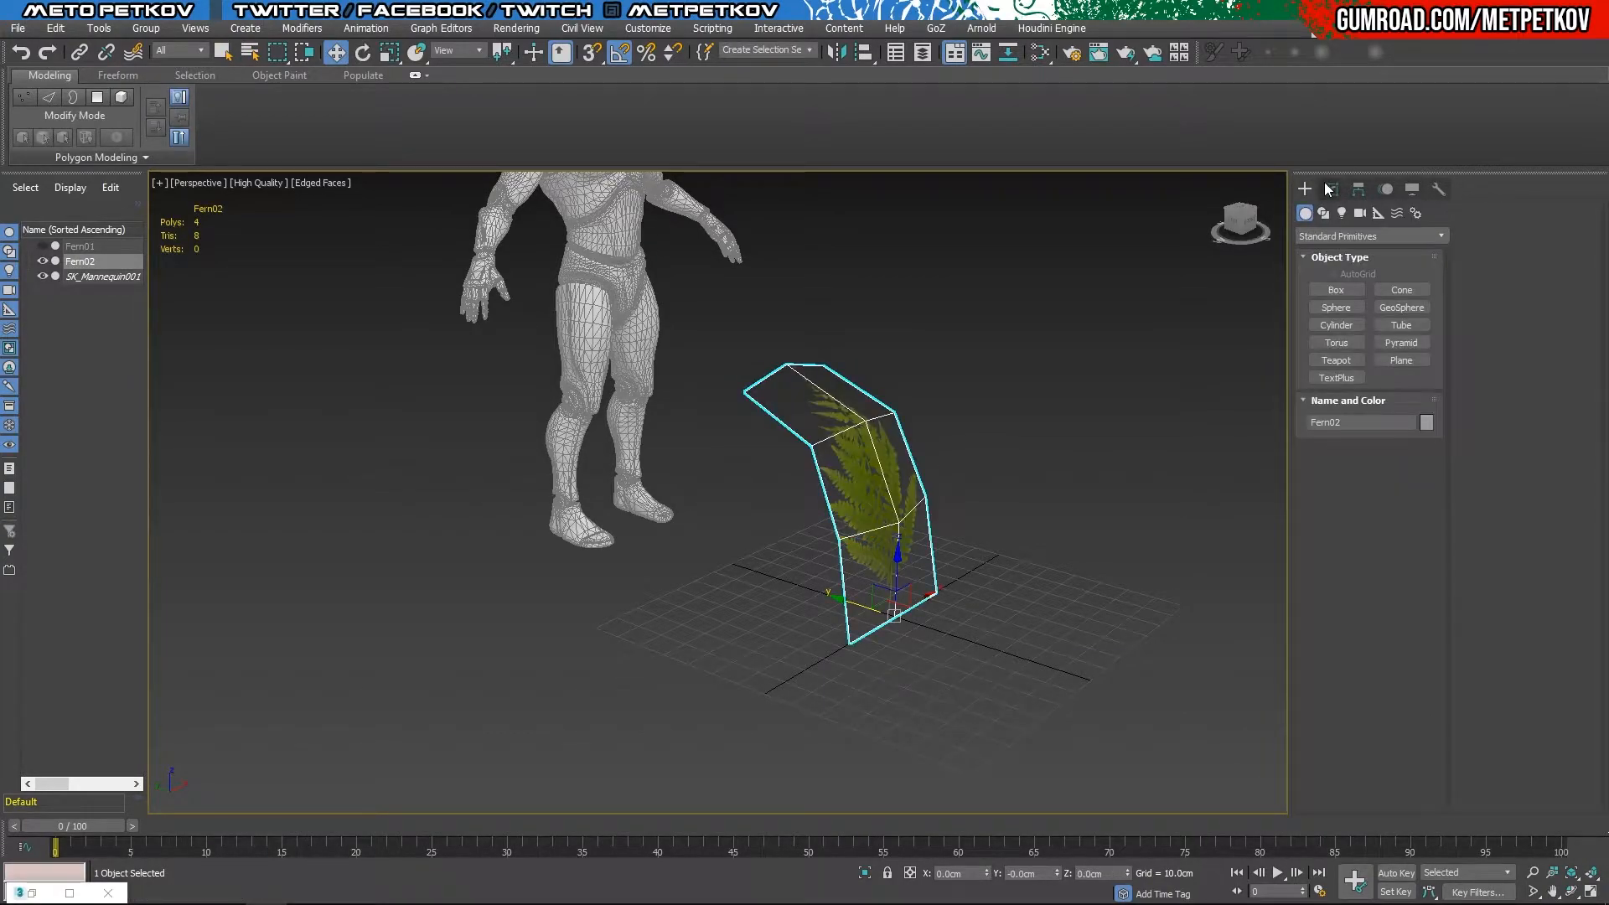
click(1331, 190)
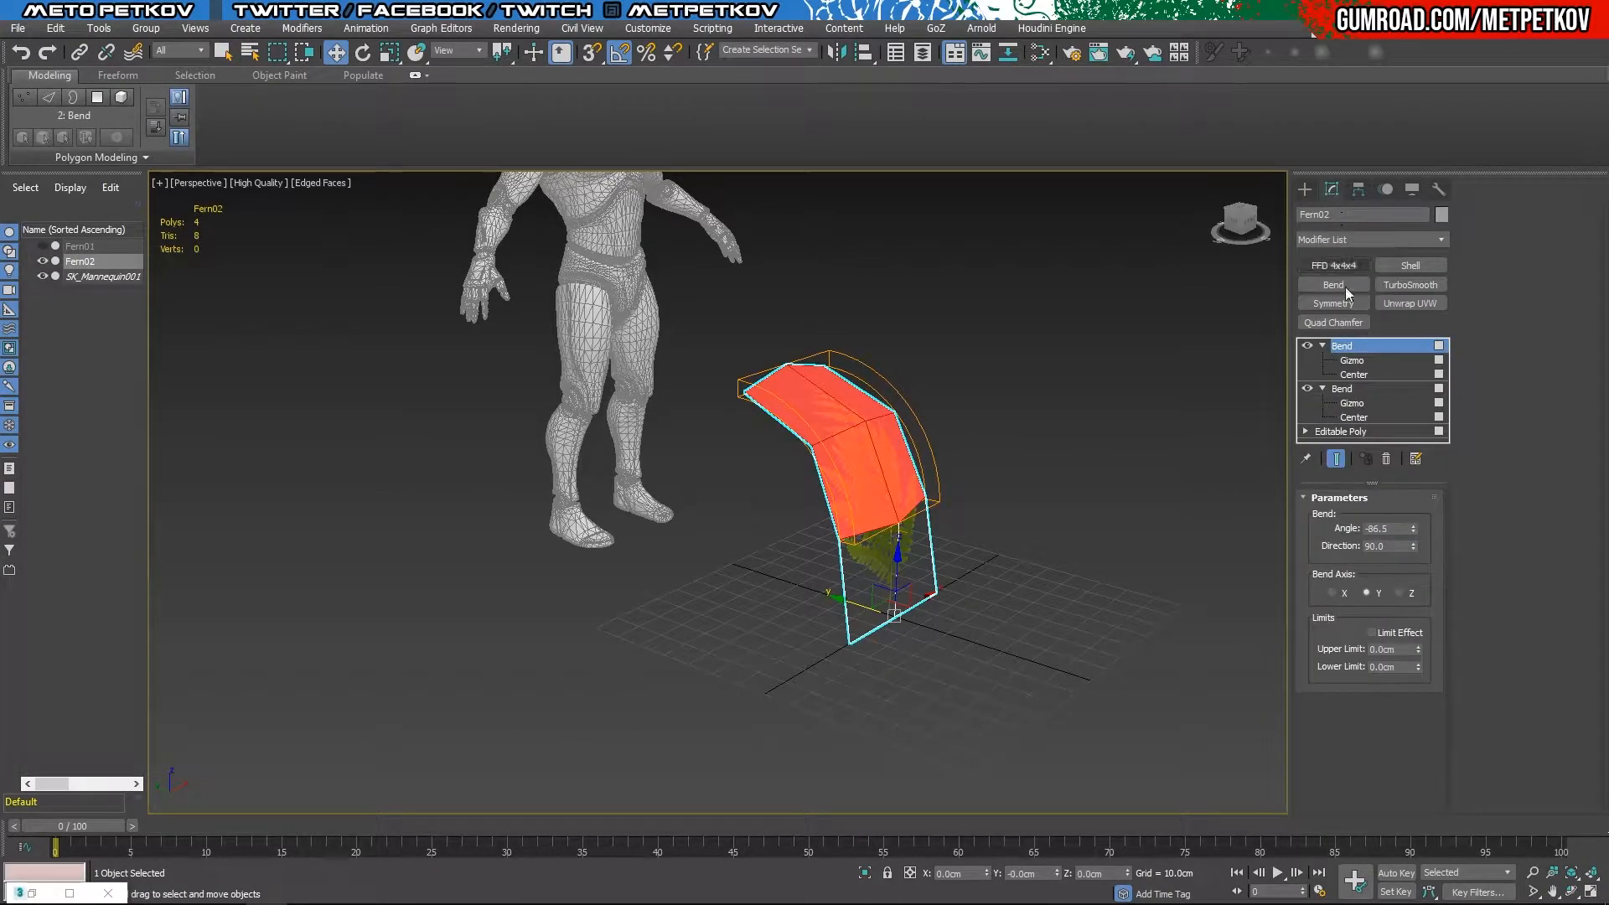
Step: Collapse both Bend modifiers of Fern02 into the Editable Poly and reselect the card
right_click(1391, 345)
click(1496, 510)
click(1075, 518)
alt+middle_drag(1074, 518, 1043, 495)
click(944, 473)
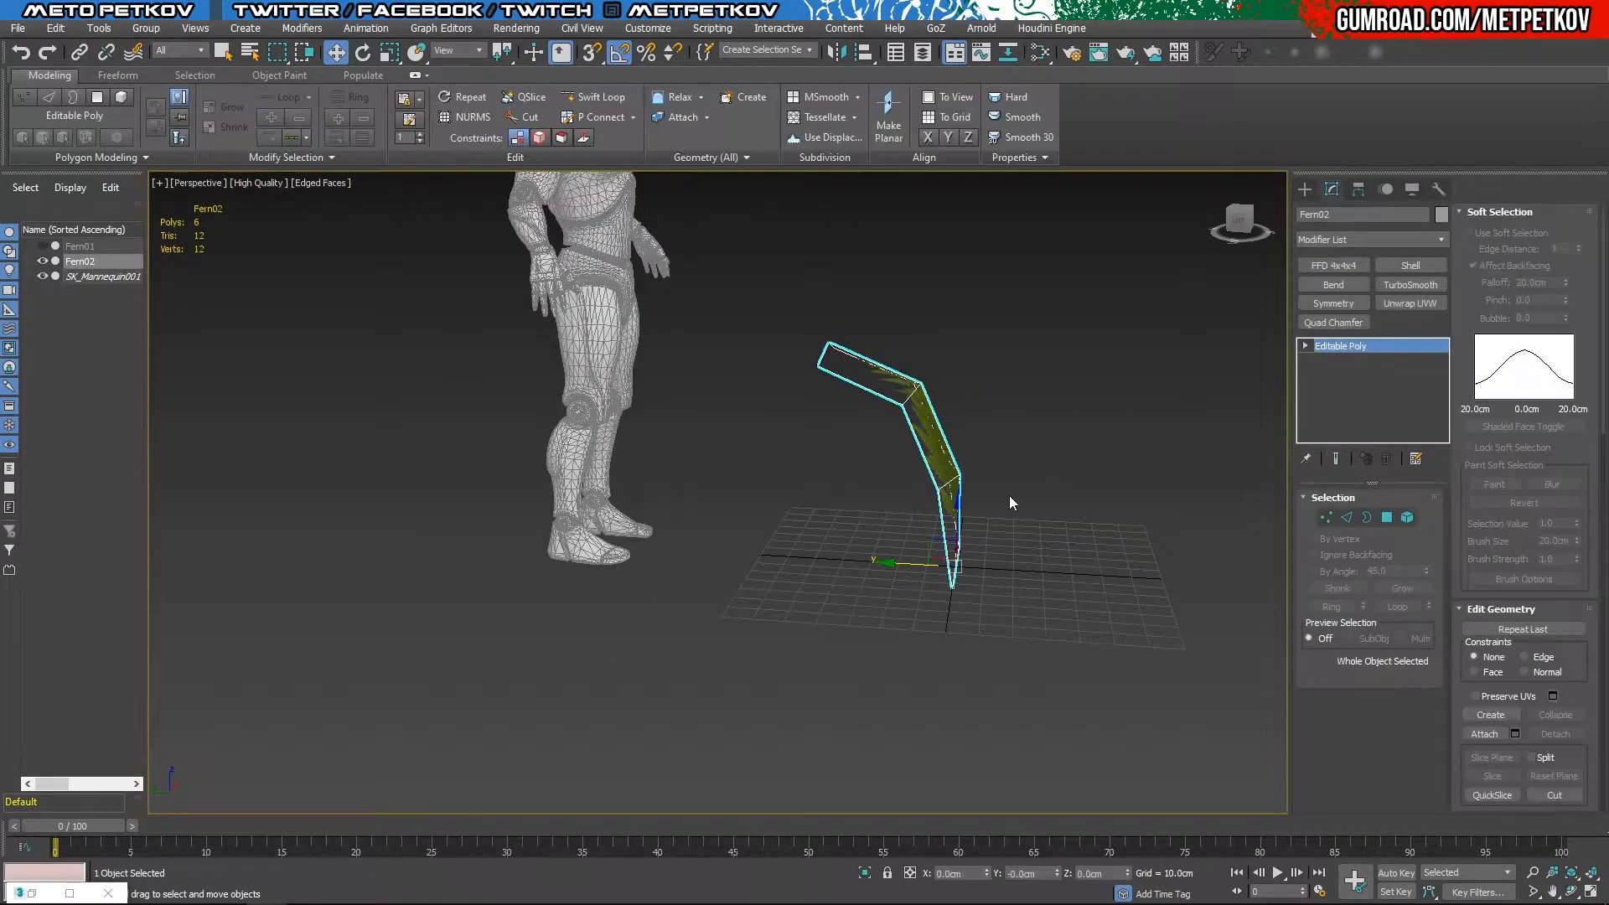
Step: Tilt Fern02 around the X axis to a rotation of 35 degrees
drag(995, 529, 947, 478)
alt+middle_drag(947, 478, 746, 576)
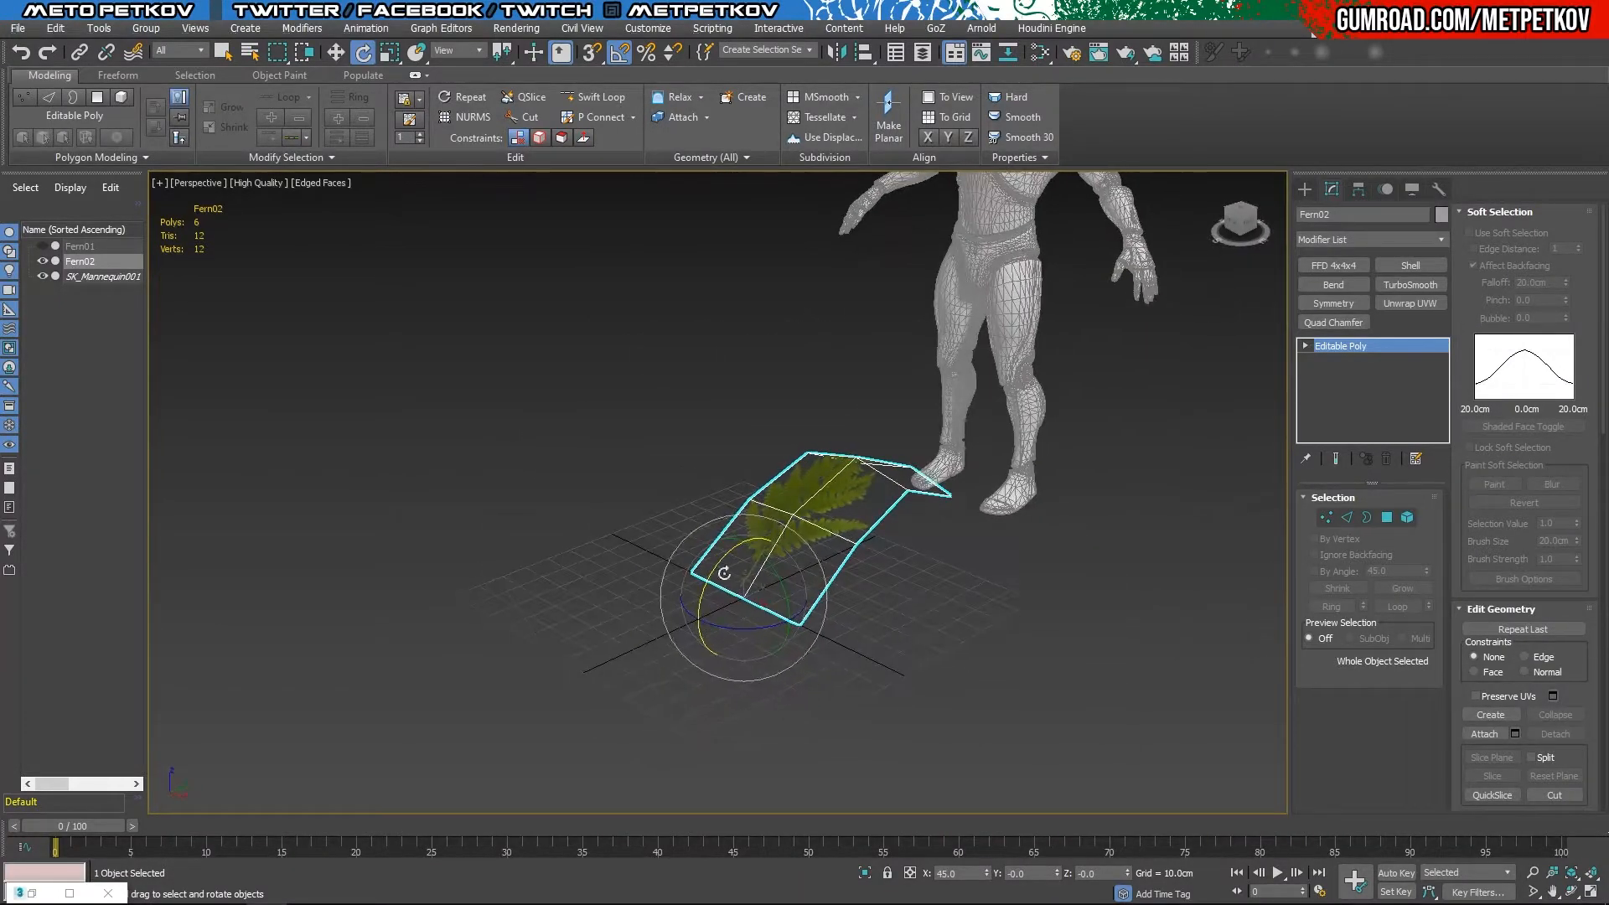
drag(724, 563, 668, 575)
Step: Clone Fern02 as a copy named Fern003, rotated -120 degrees around the Z axis
alt+middle_drag(667, 575, 977, 624)
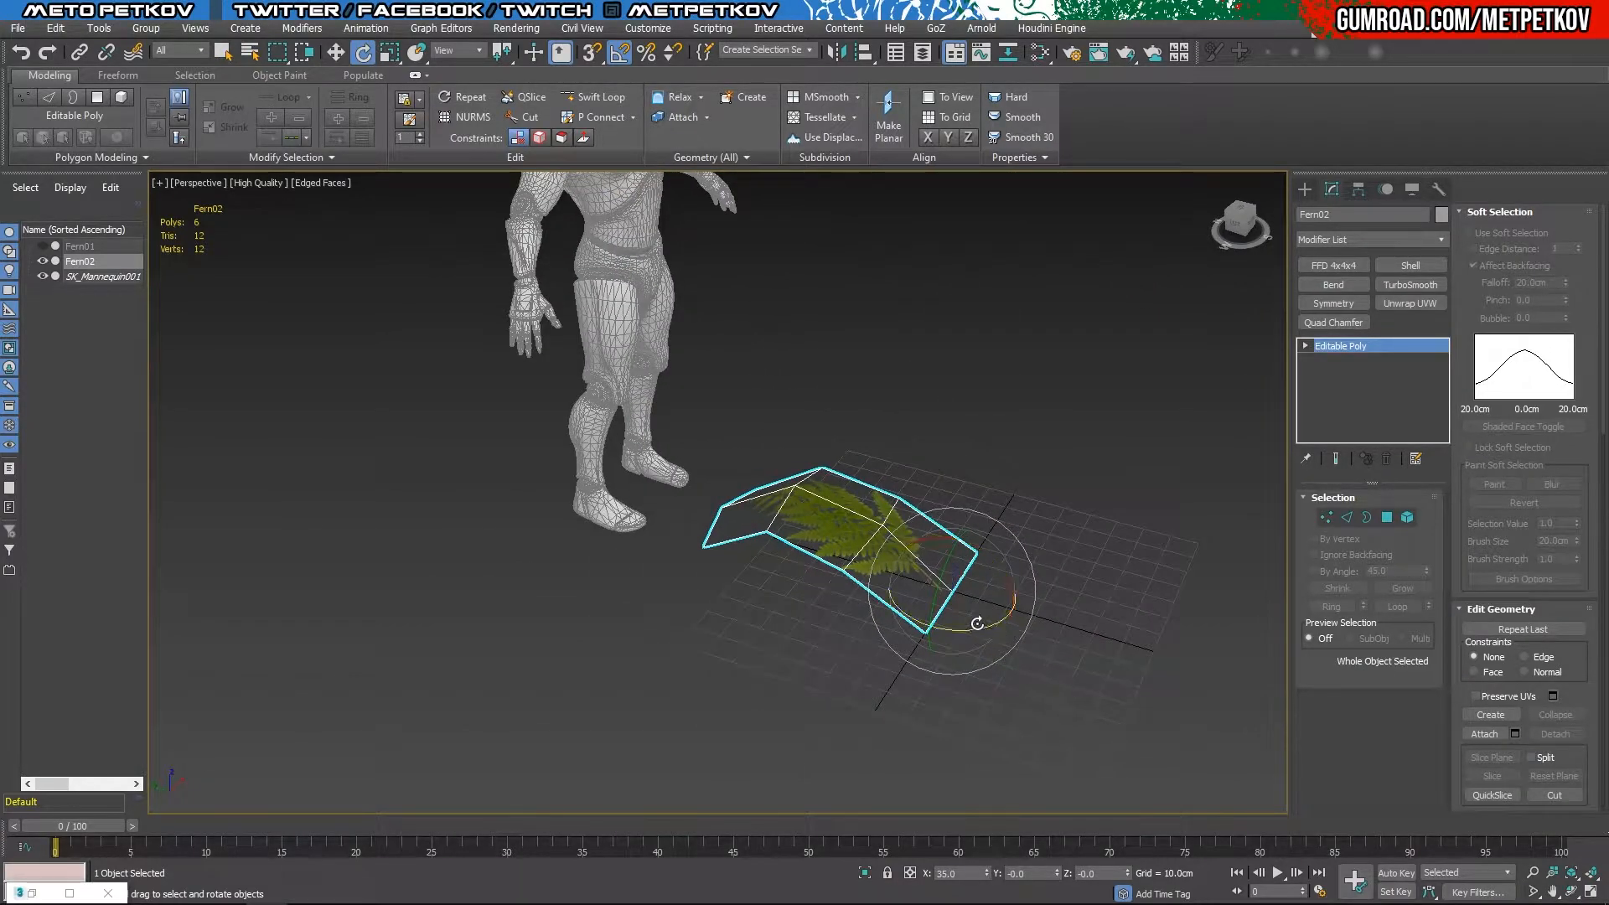
mouse_move(978, 624)
shift+mouse_down()
mouse_move(812, 620)
mouse_move(923, 638)
mouse_move(897, 647)
shift+mouse_up()
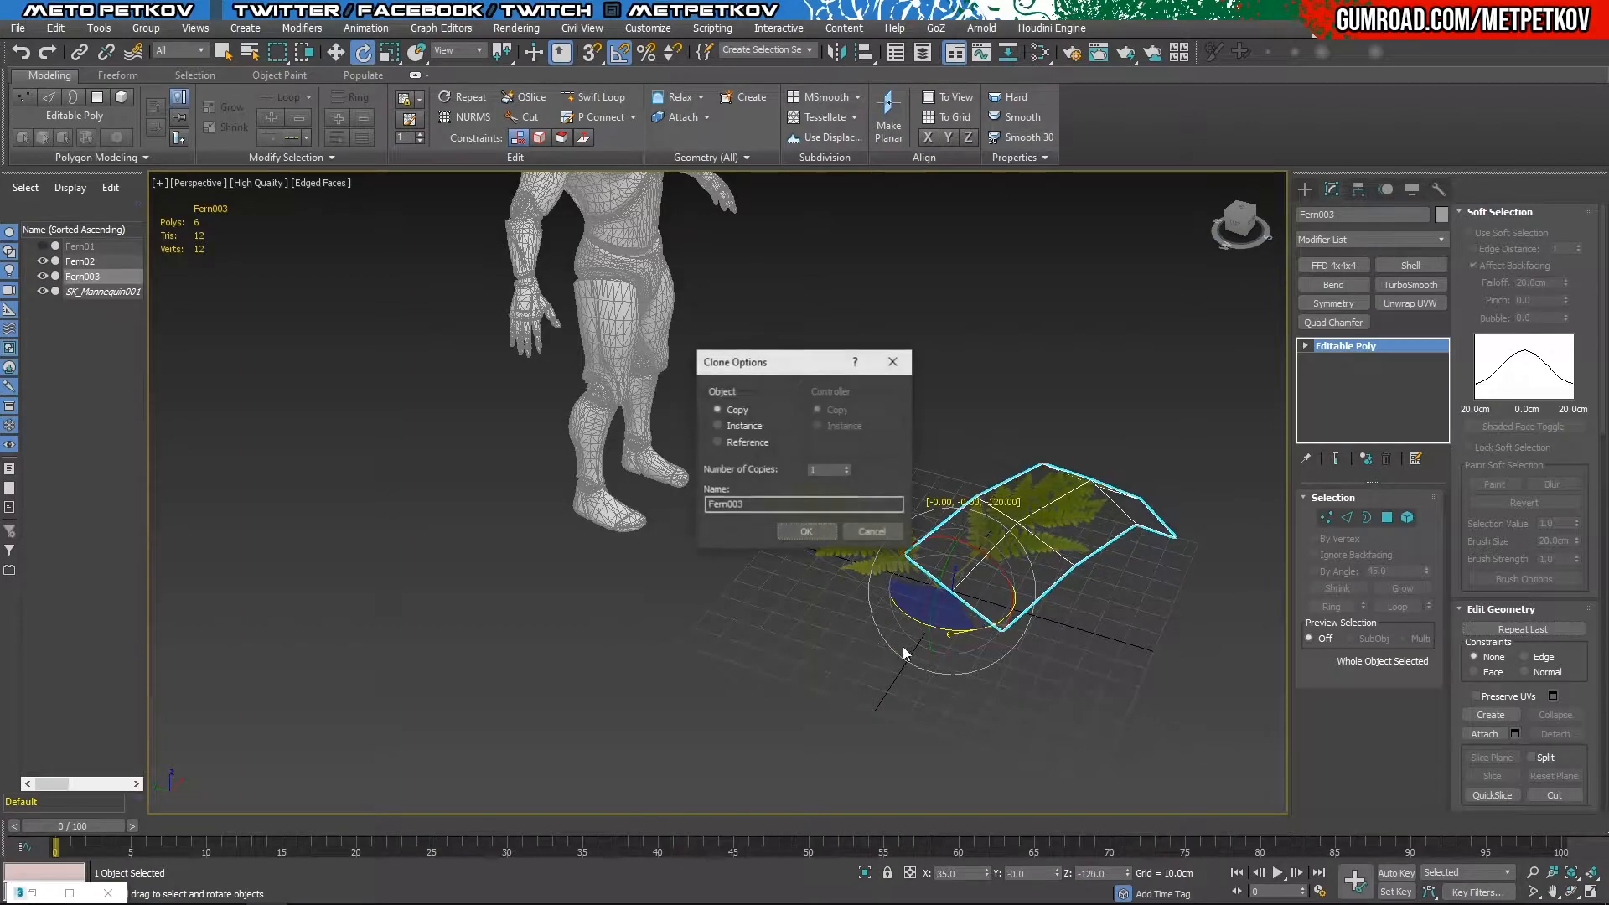
click(804, 531)
alt+middle_drag(1128, 628, 172, 415)
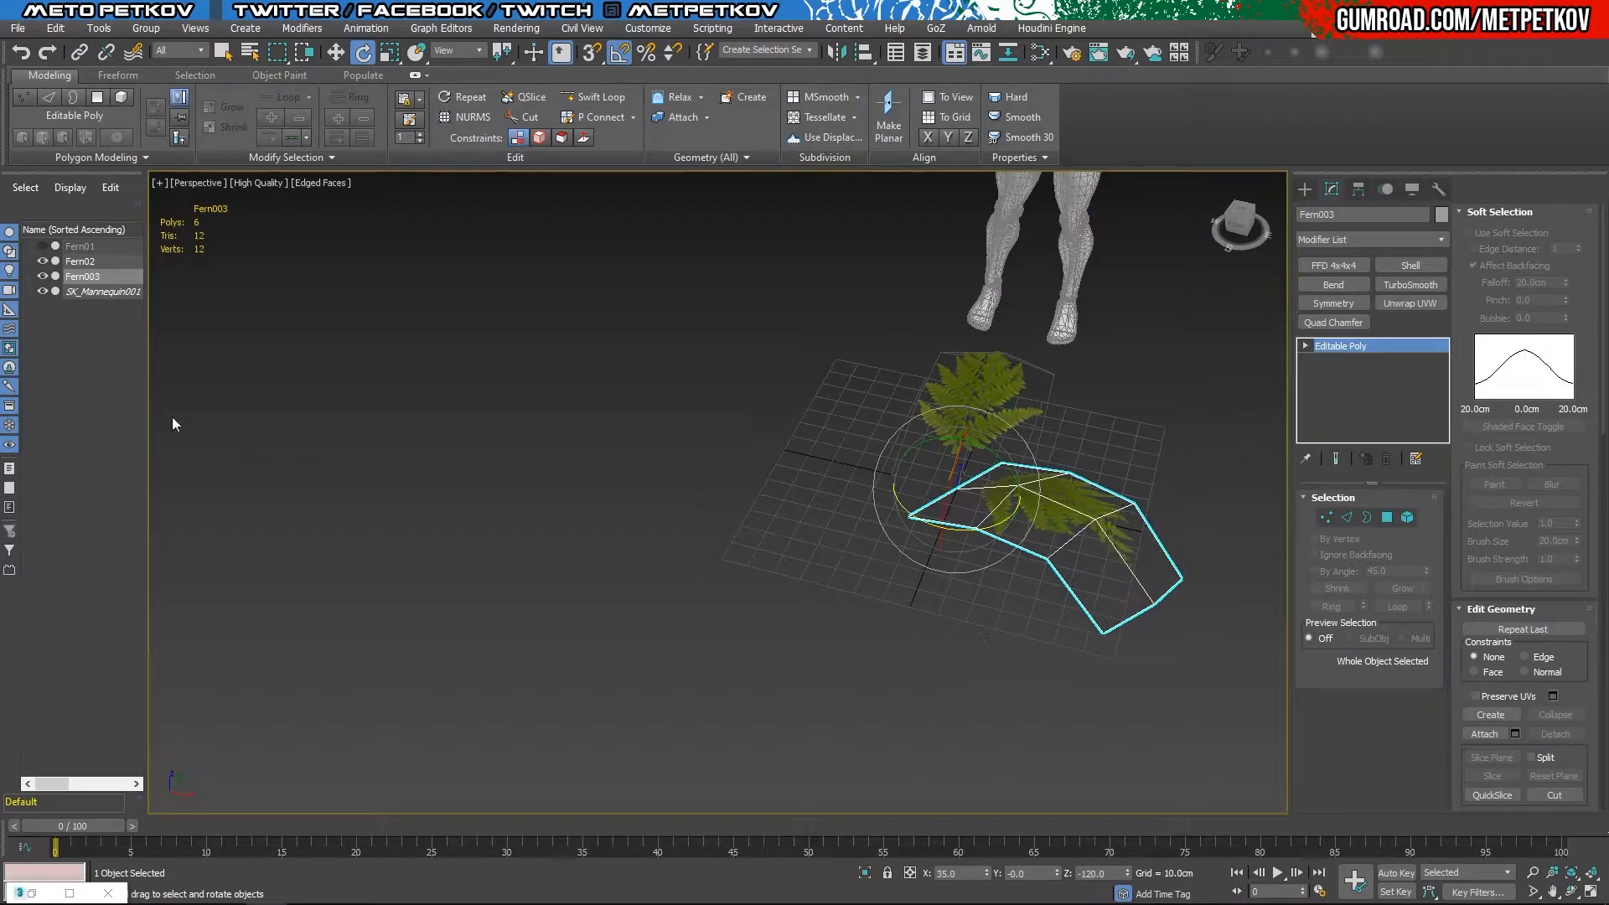
Step: Hide Fern02, show and select Fern01, and move it up to about X -19.3 cm, Z 48.8 cm
click(42, 261)
alt+middle_drag(869, 501, 979, 474)
key(w)
mouse_move(1130, 888)
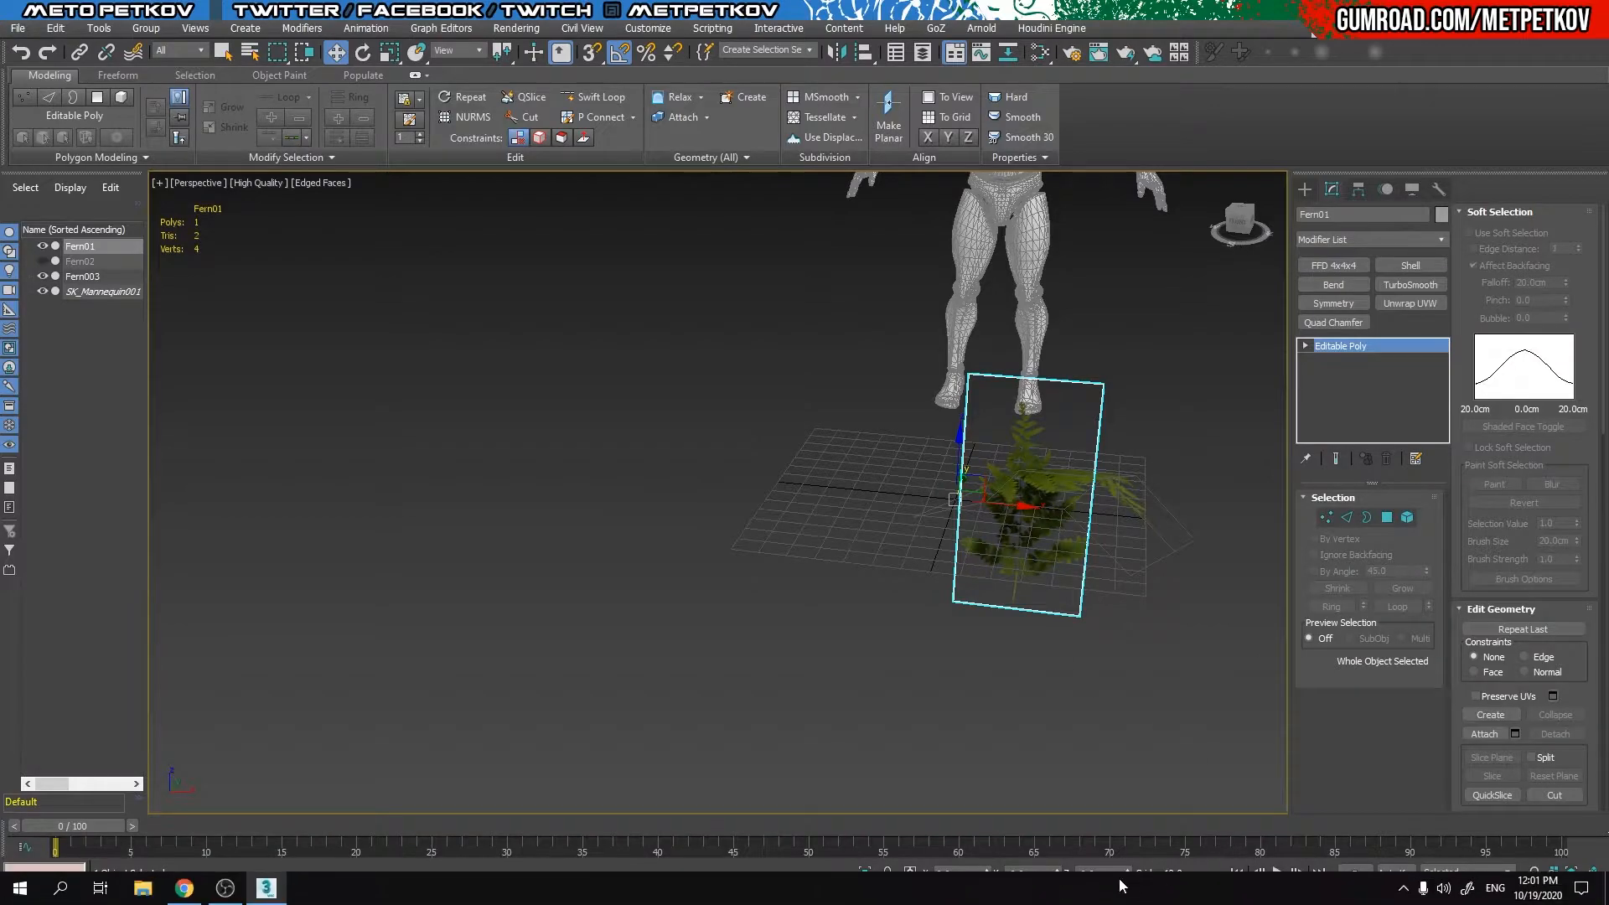
drag(979, 477, 937, 352)
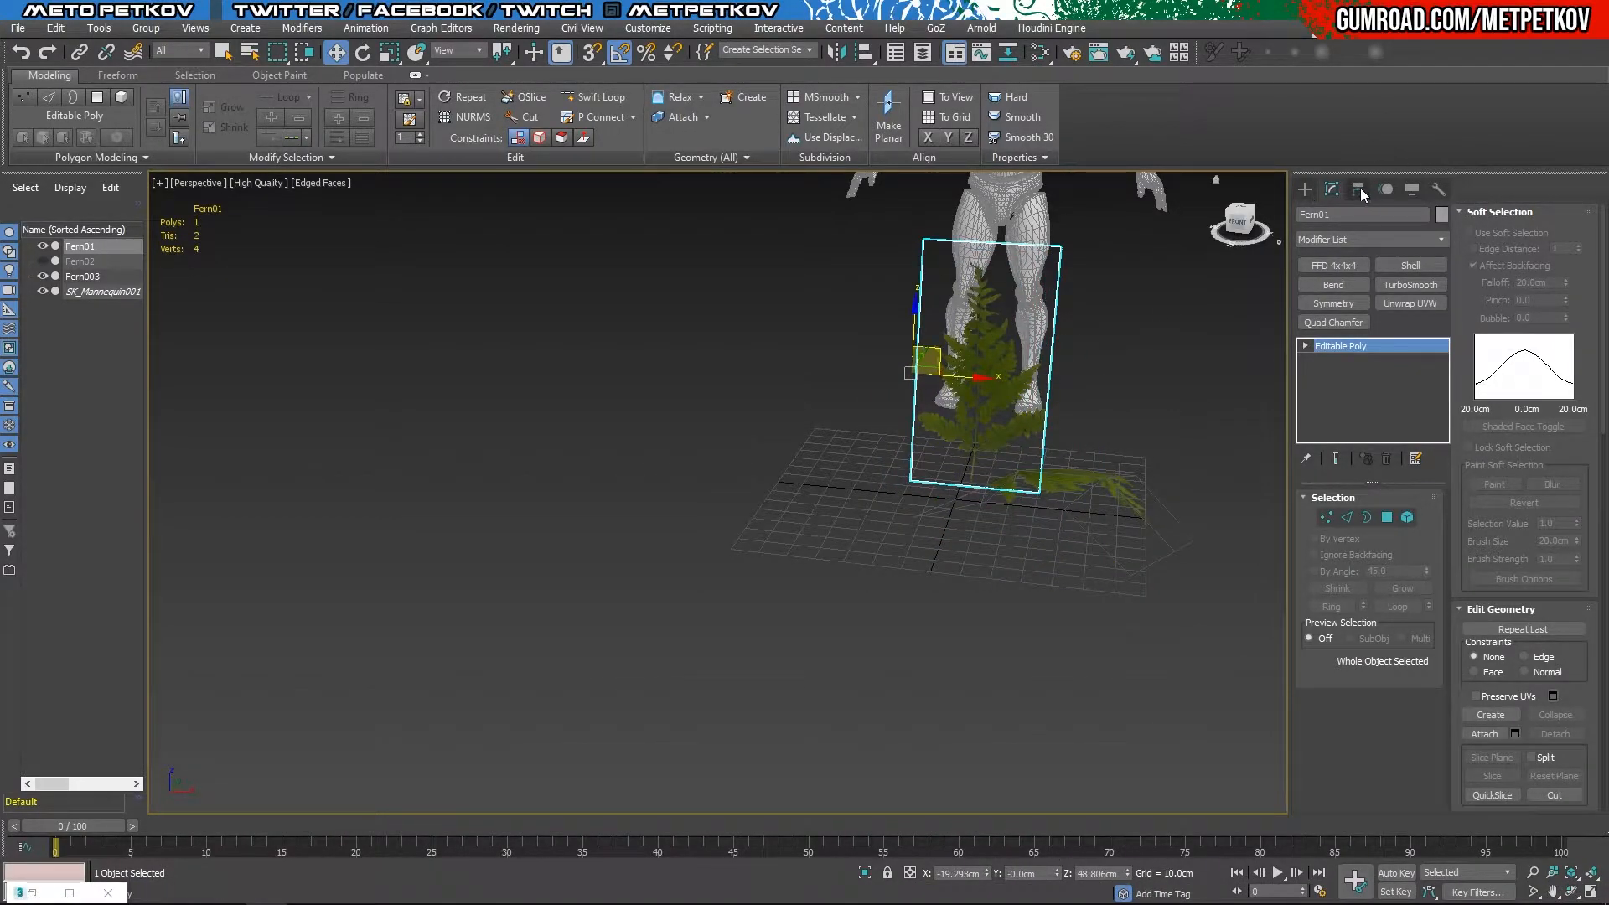
Step: Center Fern01's pivot on the object and snap it to the middle of the card's bottom edge at the stem
click(1358, 189)
click(1370, 304)
key(alt+w)
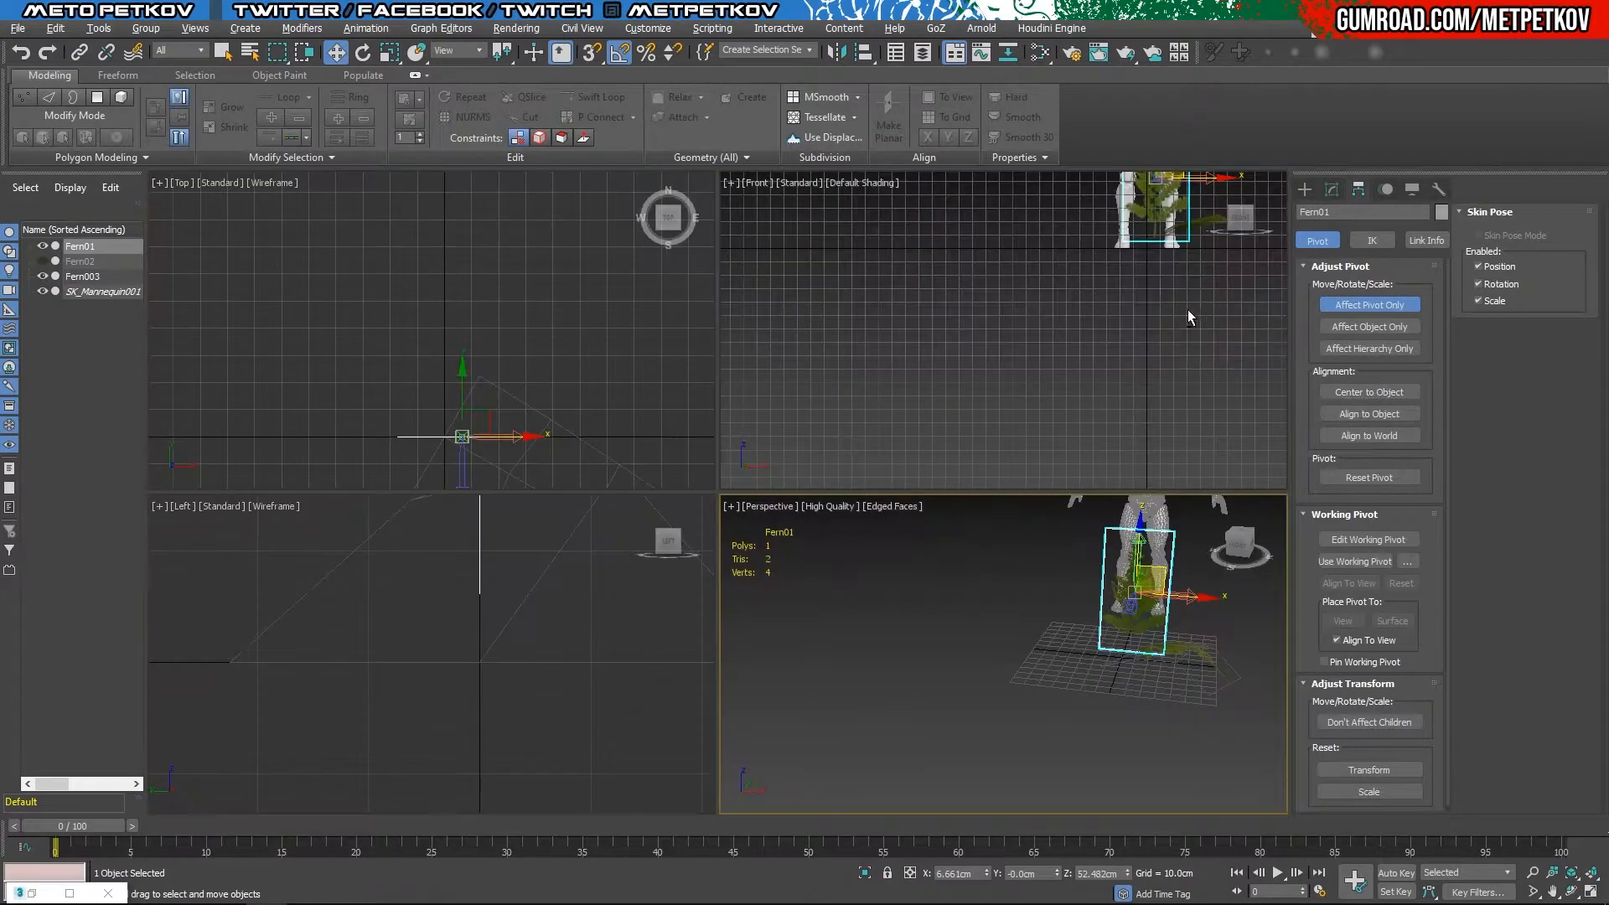
key(alt+w)
scroll(1160, 264, up, 5)
scroll(1081, 477, down, 2)
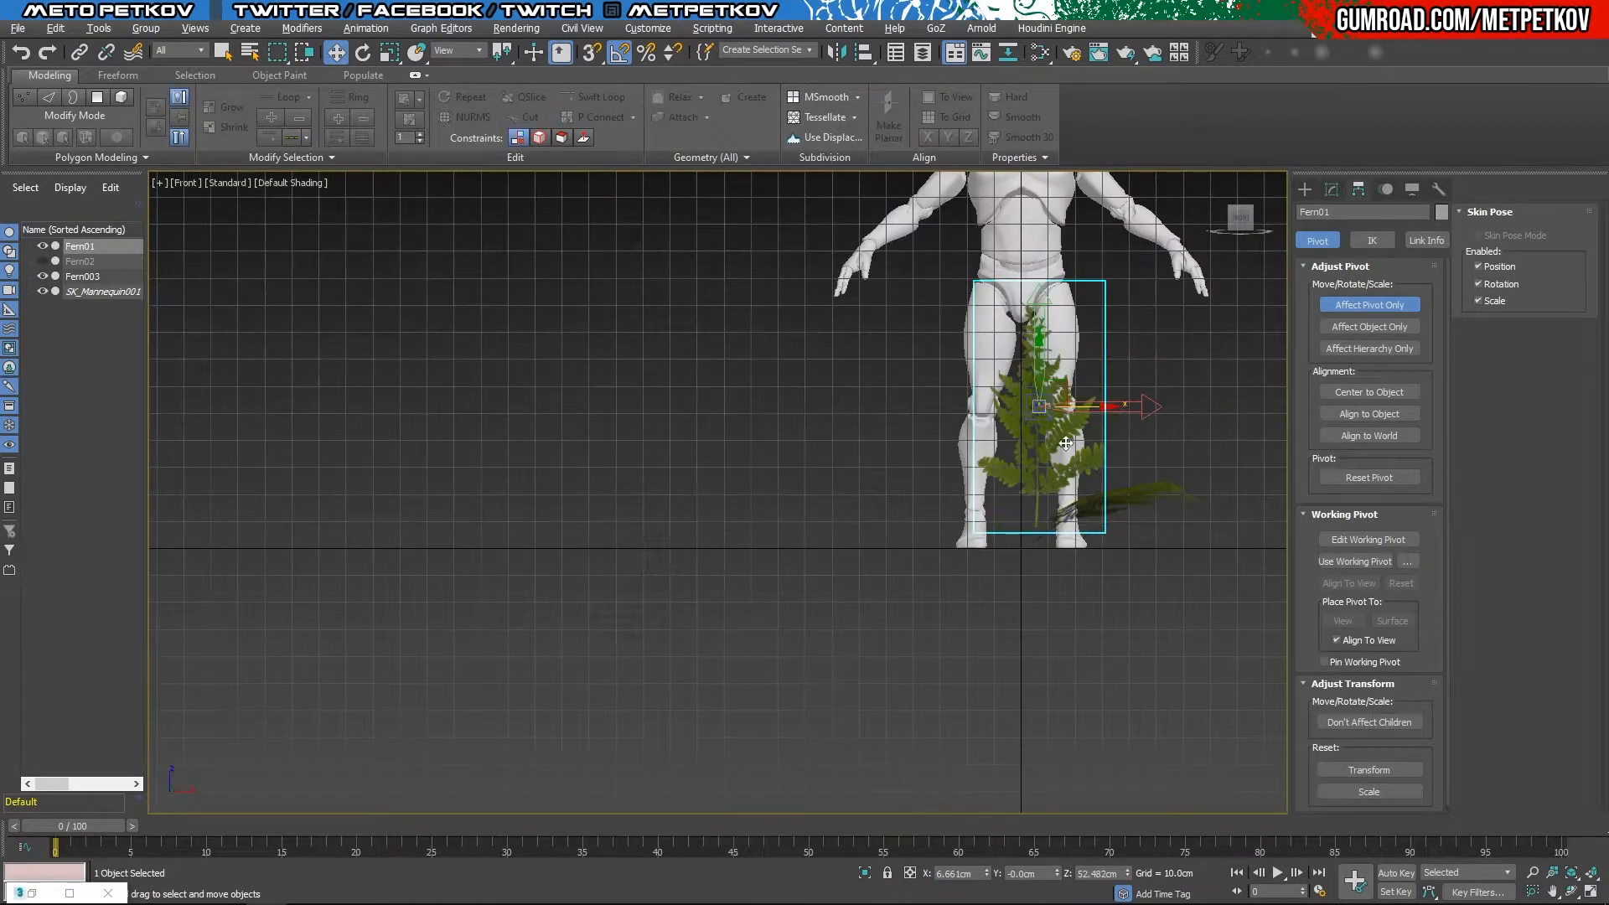
scroll(1039, 382, up, 2)
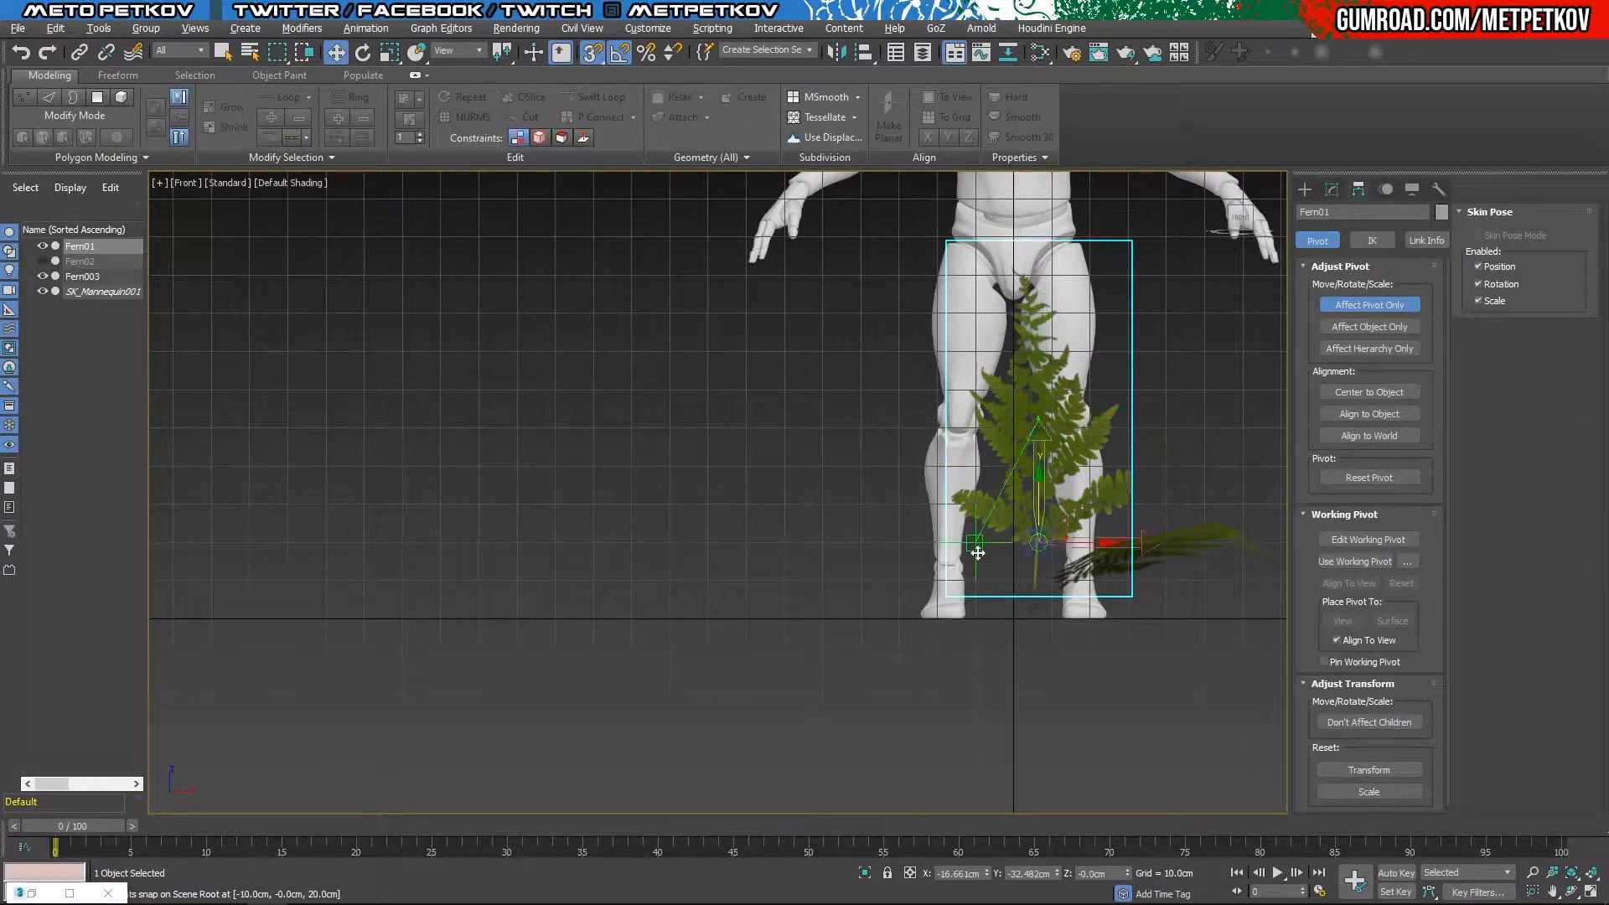
click(1371, 305)
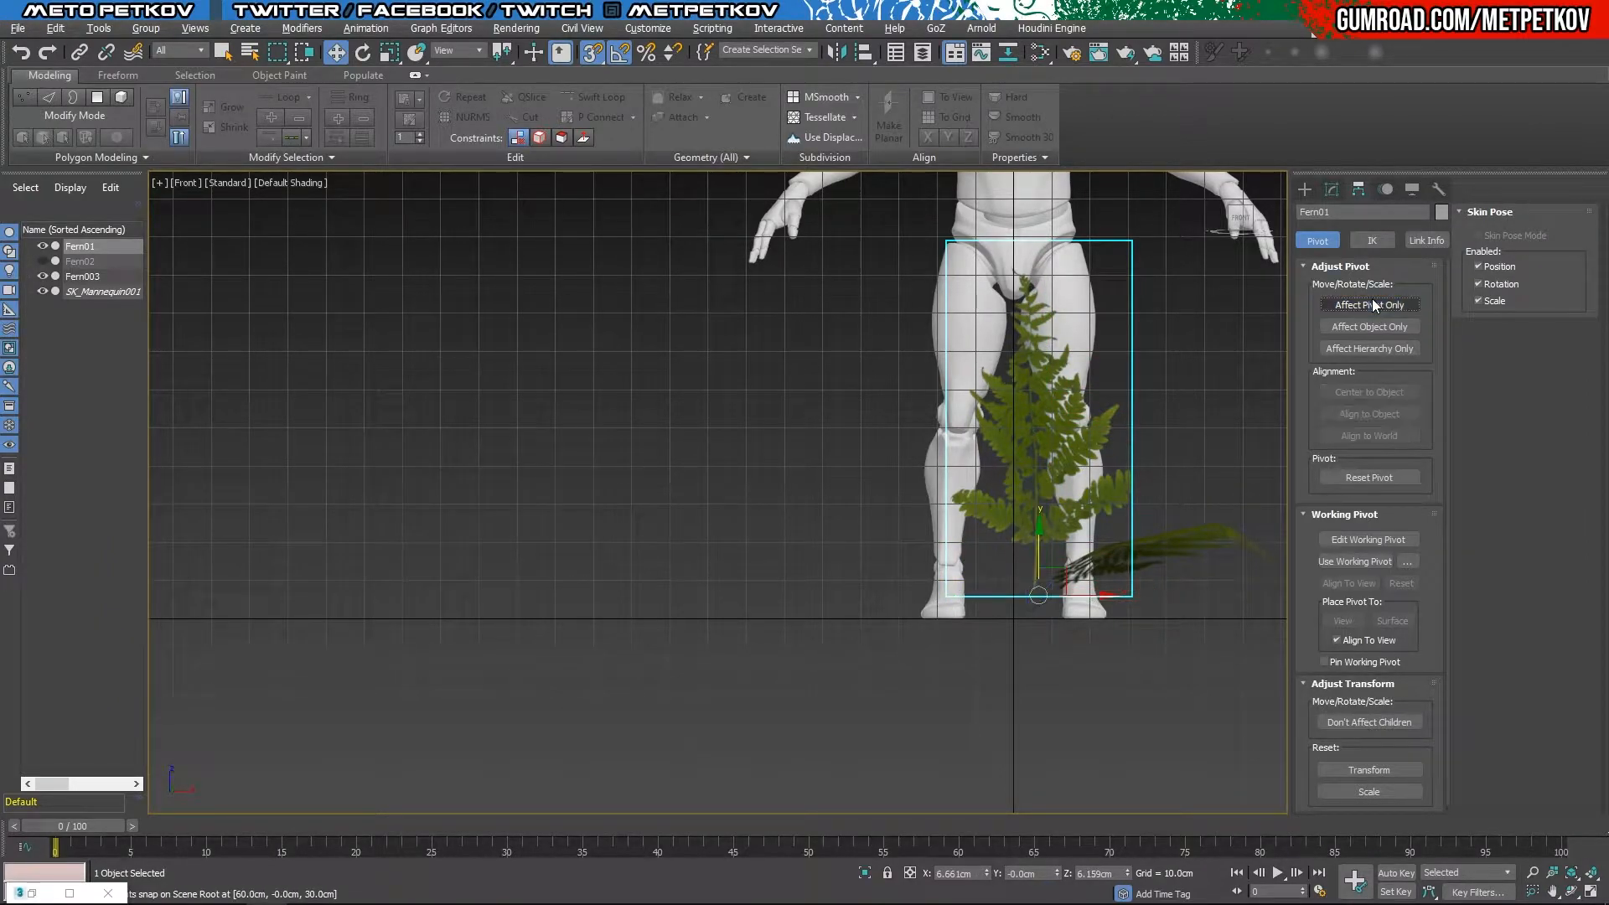
Step: Move Fern01 to the world origin by setting its X, Y and Z position to 0
click(1332, 187)
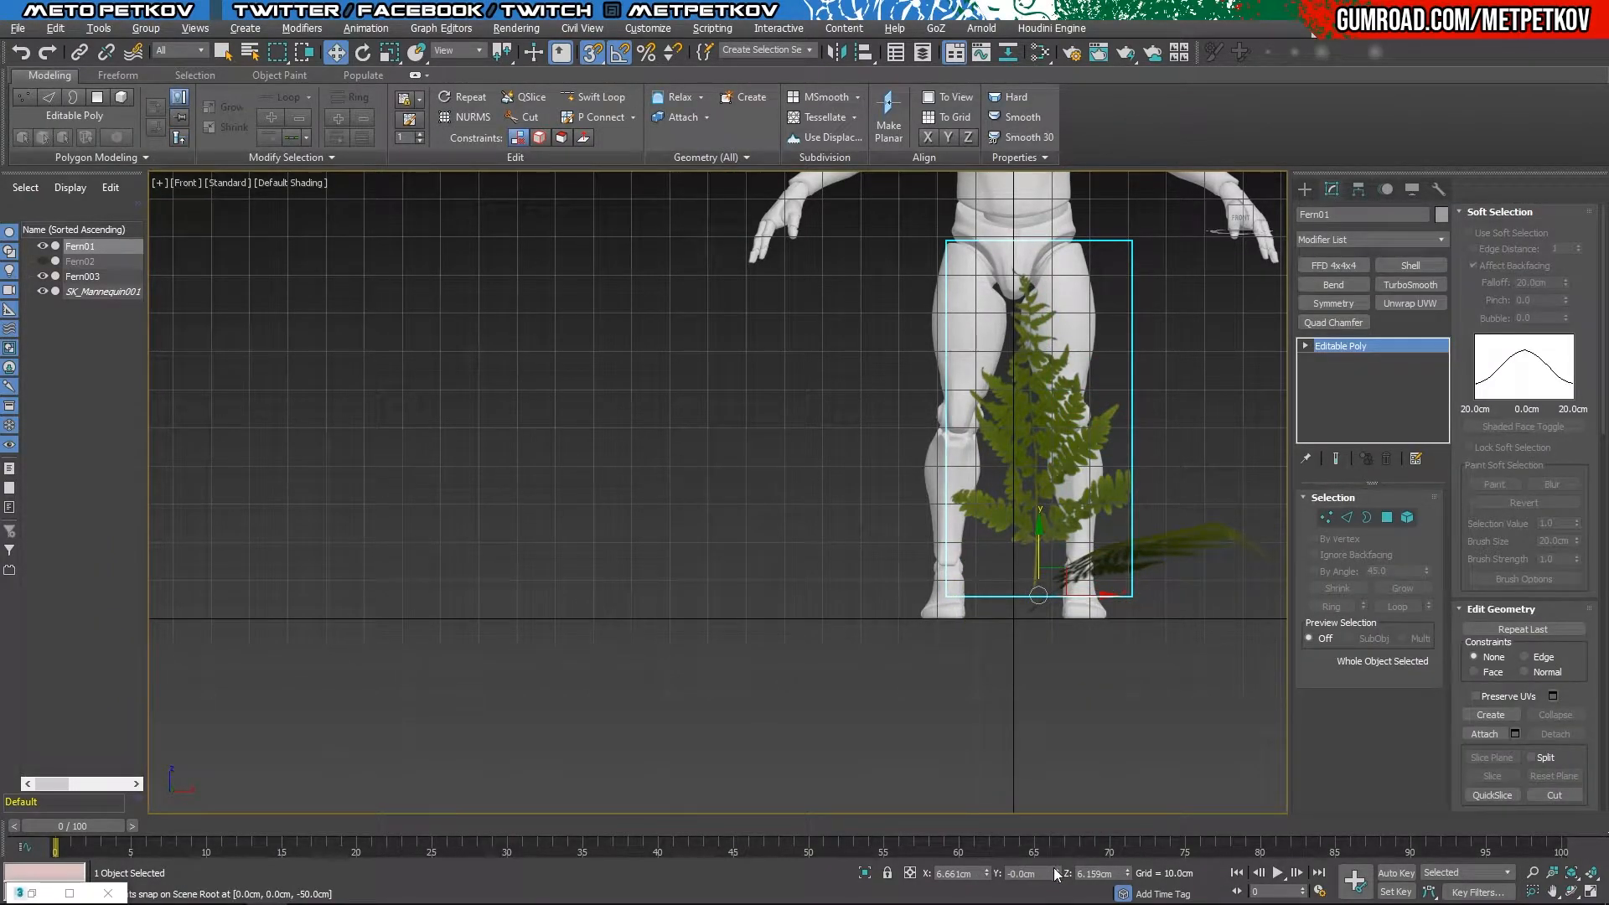
right_click(987, 874)
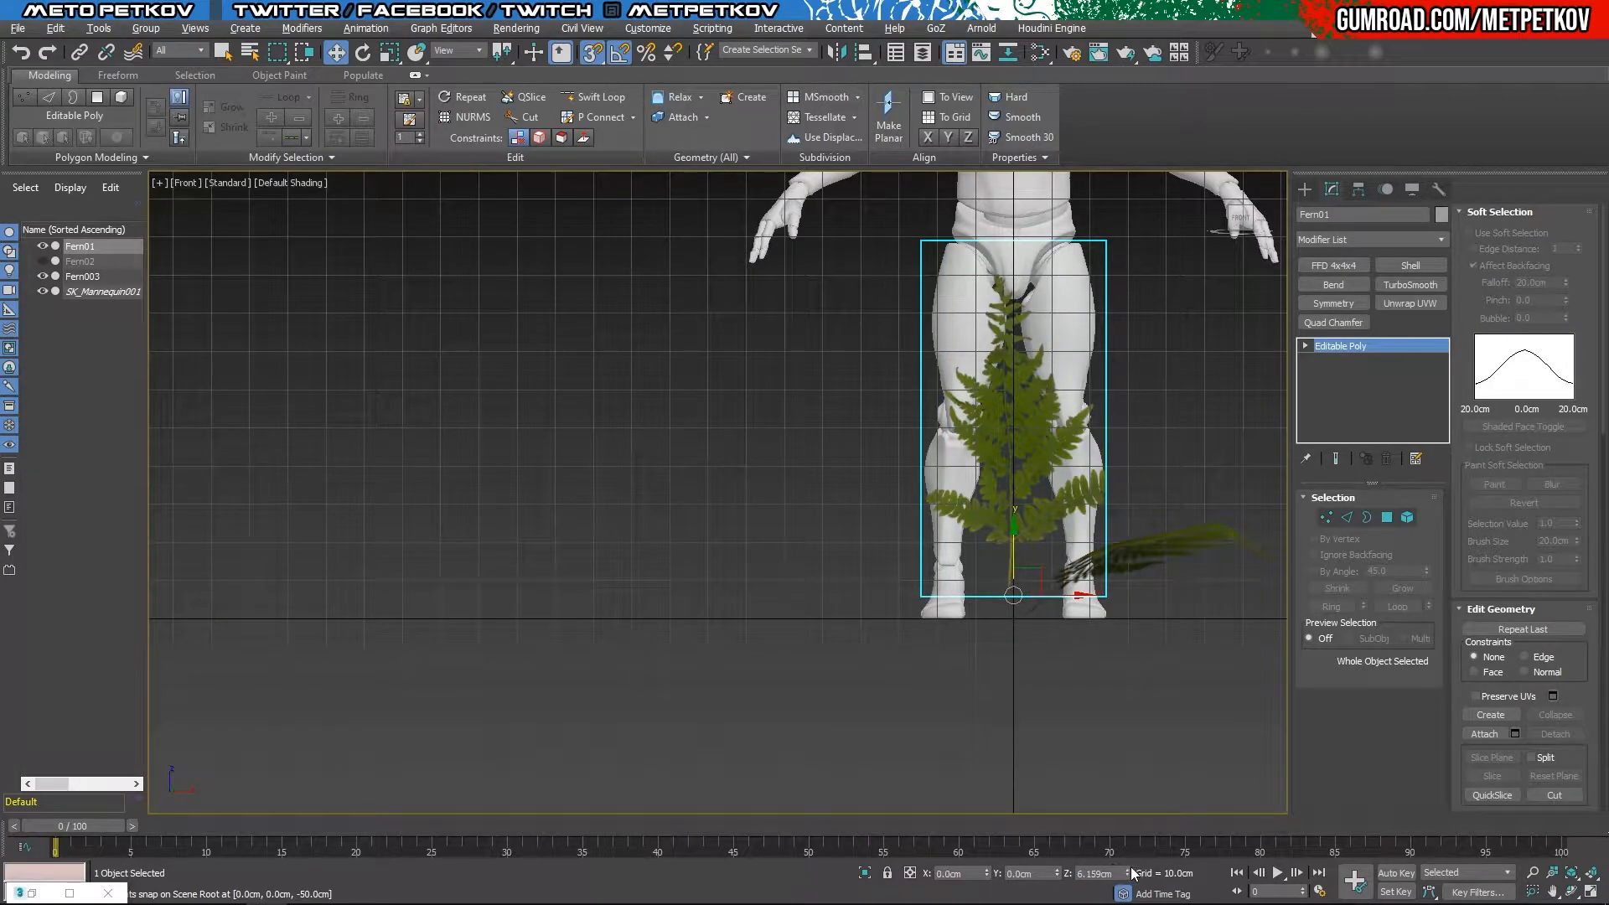
right_click(1129, 874)
click(1305, 189)
key(alt+w)
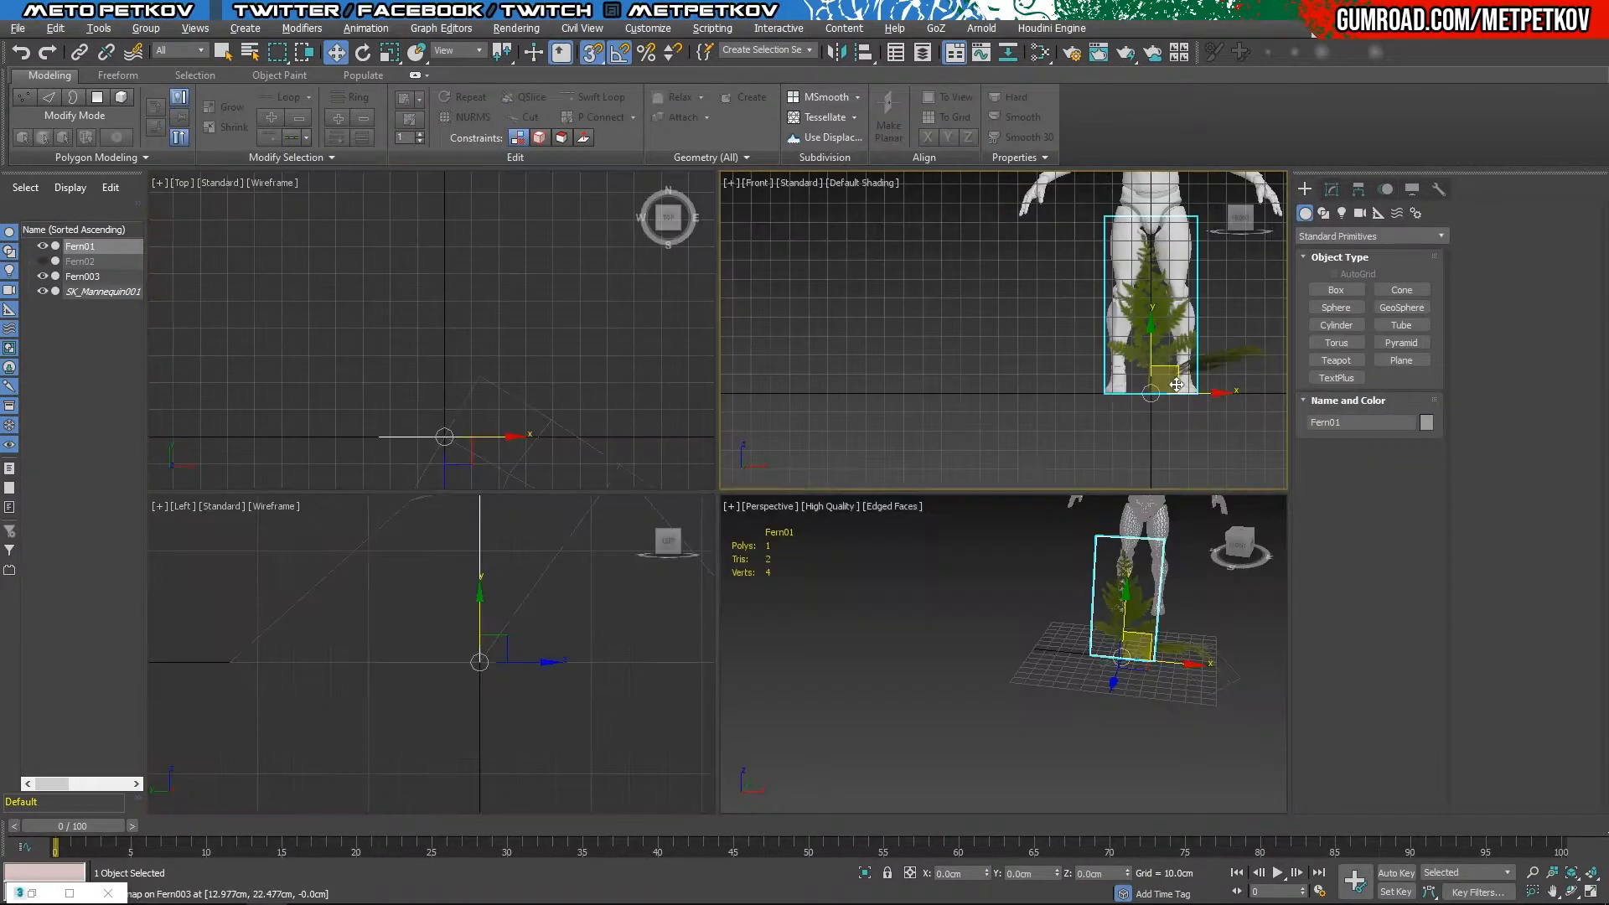
Step: Unhide Fern02 so it shows together with Fern01 and Fern003
alt+middle_drag(1184, 641, 1264, 671)
key(e)
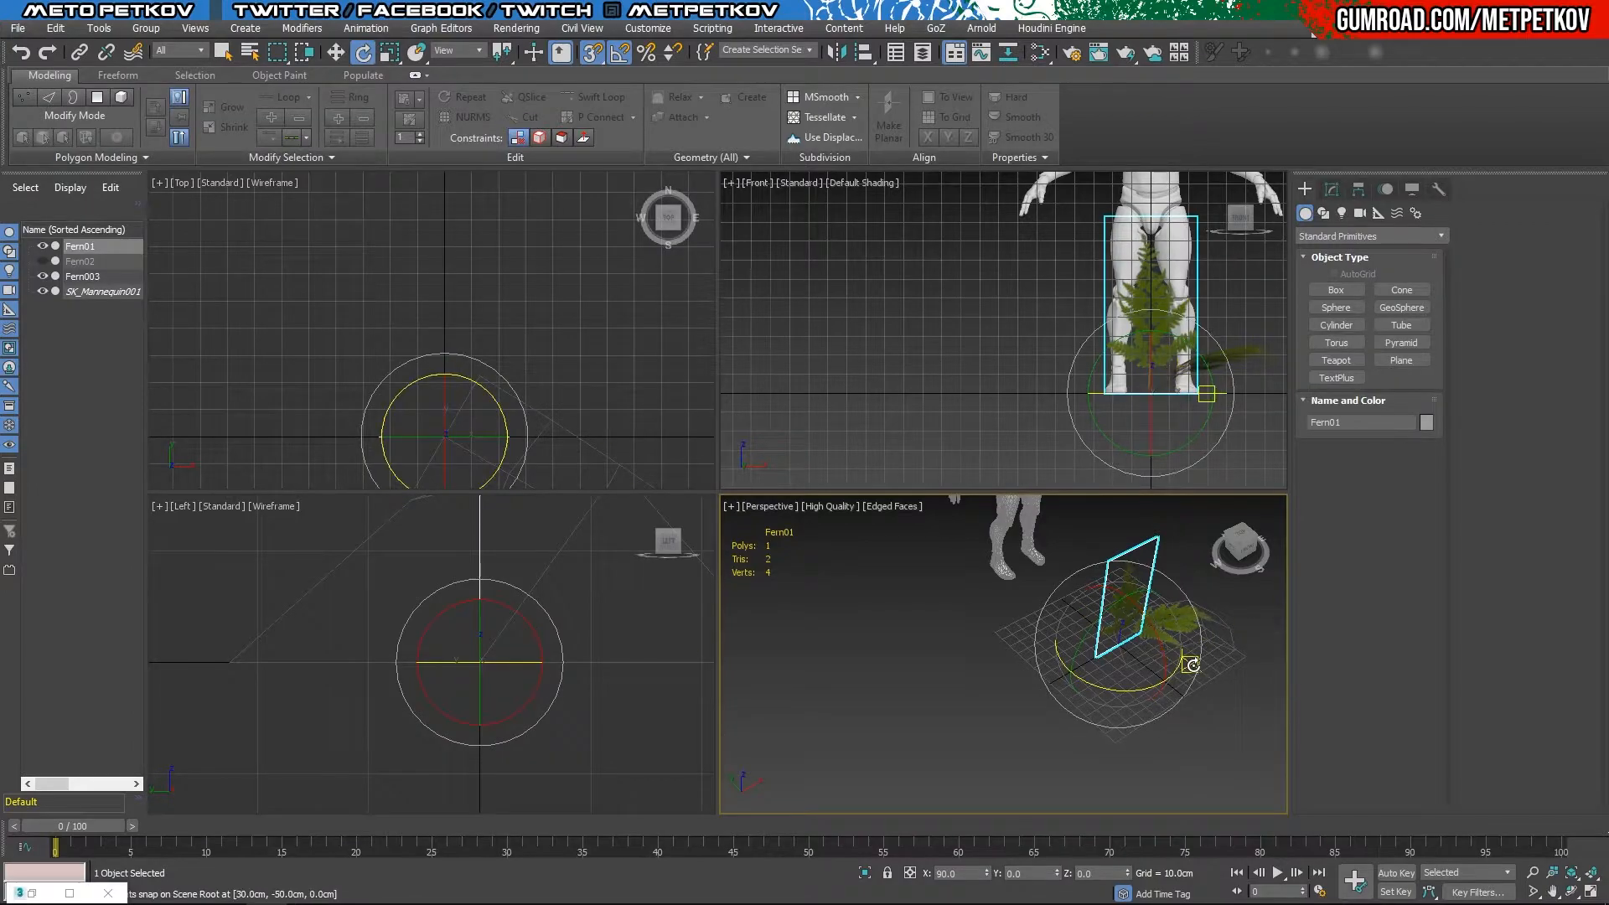
scroll(1191, 665, up, 3)
key(alt+w)
alt+middle_drag(1087, 620, 1046, 466)
scroll(1048, 500, down, 3)
scroll(1048, 501, up, 3)
click(42, 260)
mouse_move(884, 484)
mouse_down()
mouse_move(834, 476)
mouse_move(887, 485)
mouse_up()
Step: Subdivide Fern01's card with two connecting edges across its width and one lengthwise edge through the middle
click(1331, 189)
alt+middle_drag(1190, 537, 873, 475)
key(2)
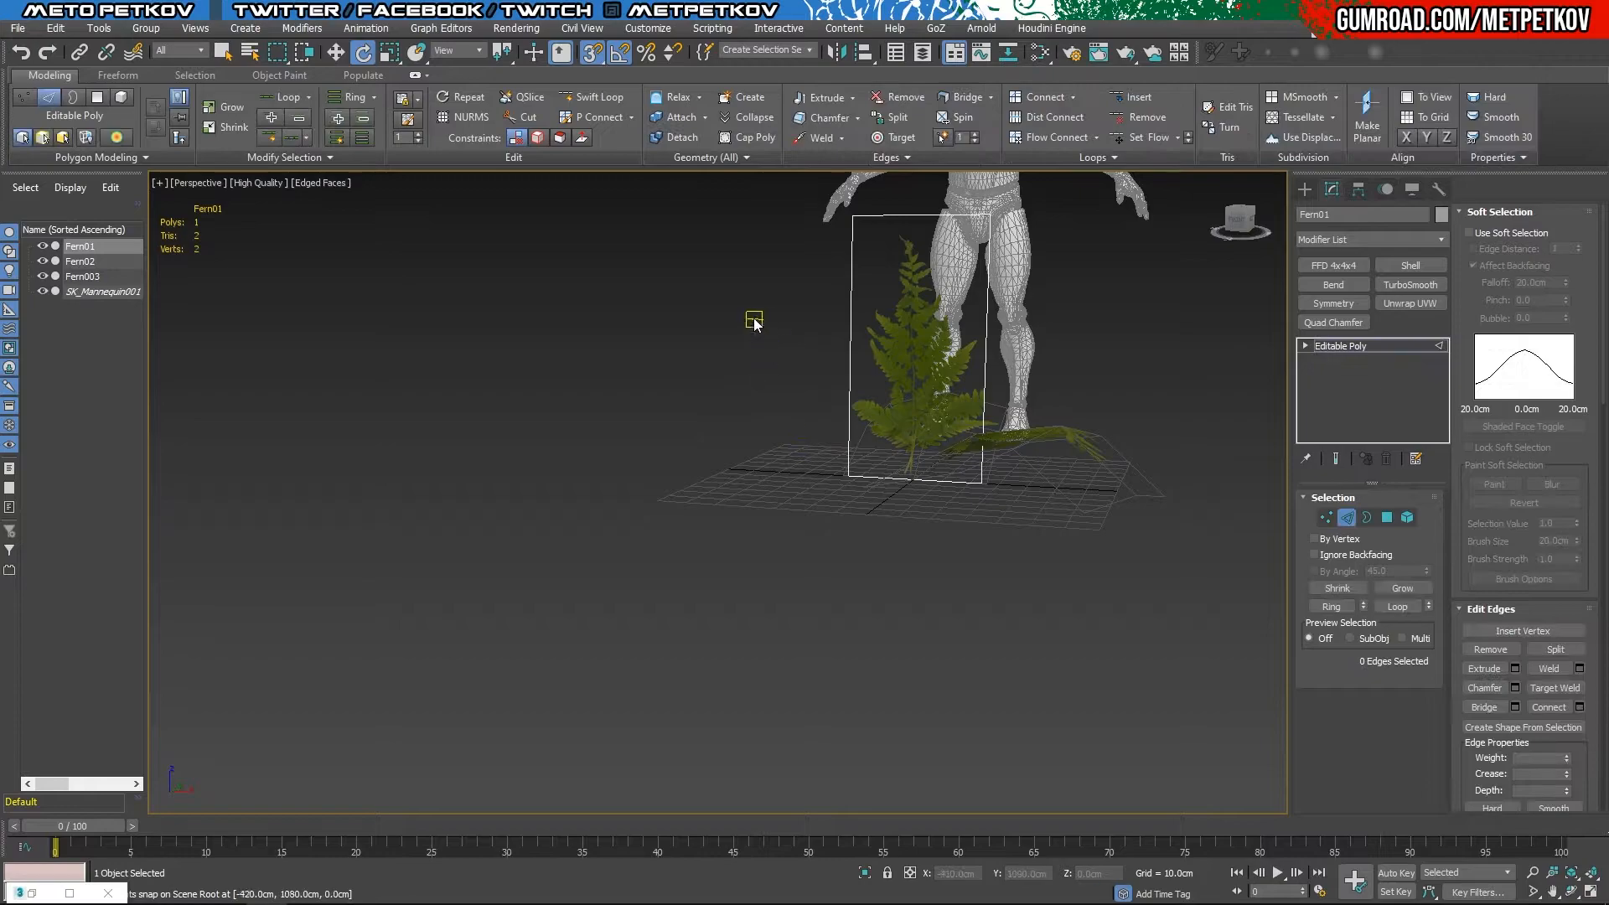
alt+middle_drag(1054, 351, 1026, 344)
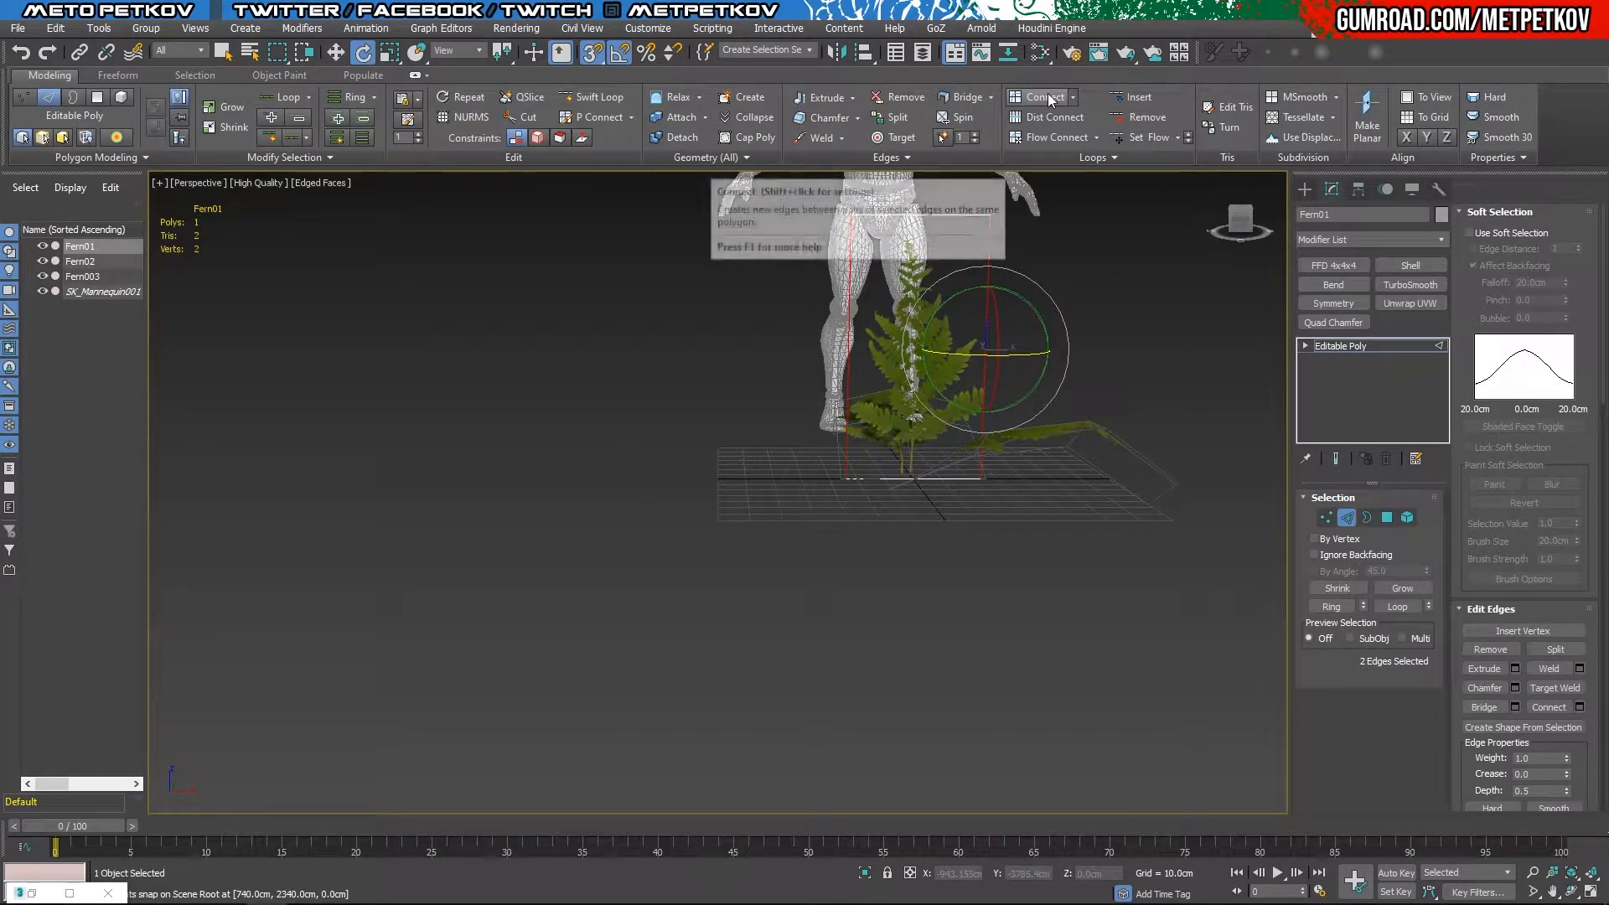
mouse_move(1171, 235)
alt+middle_down()
mouse_move(1134, 243)
mouse_move(1159, 248)
alt+middle_up()
key(q)
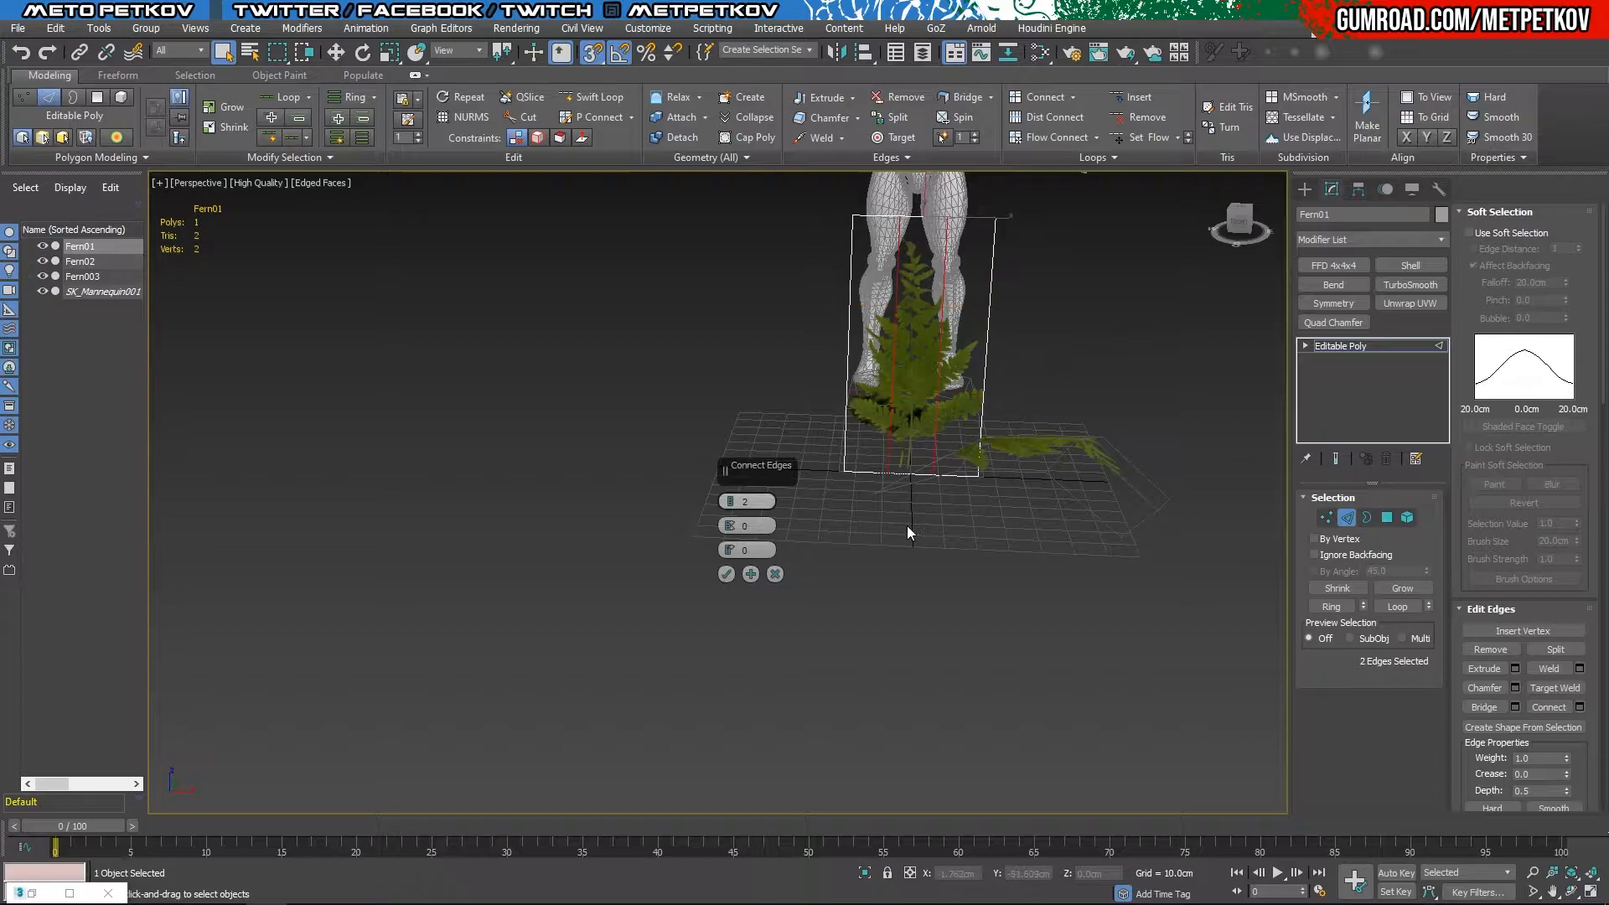
key(w)
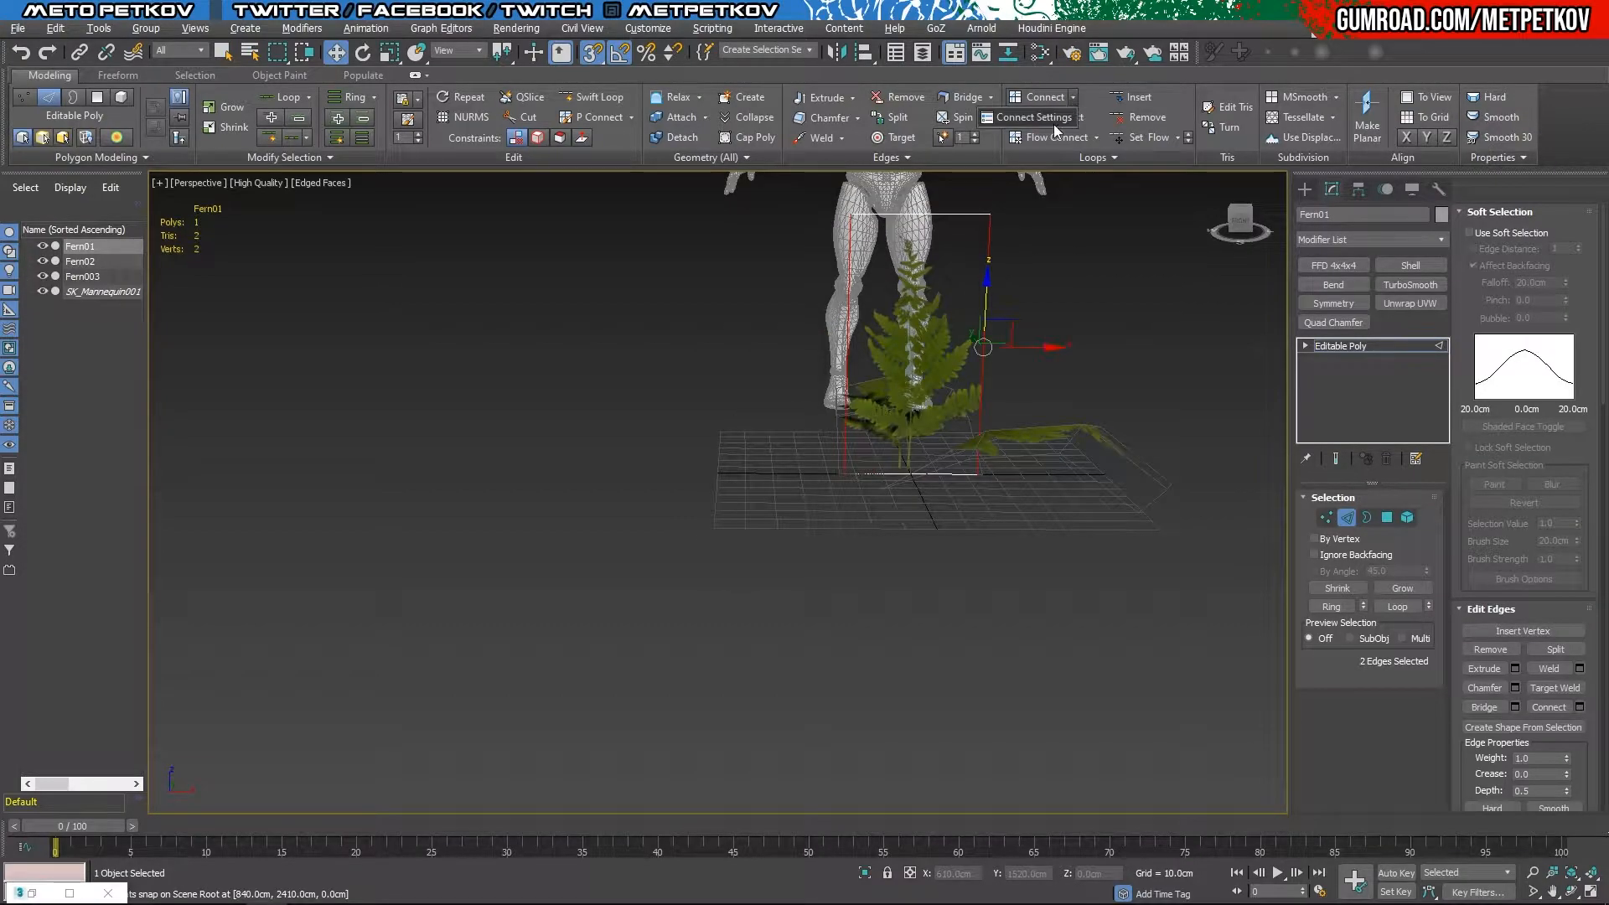
click(1053, 120)
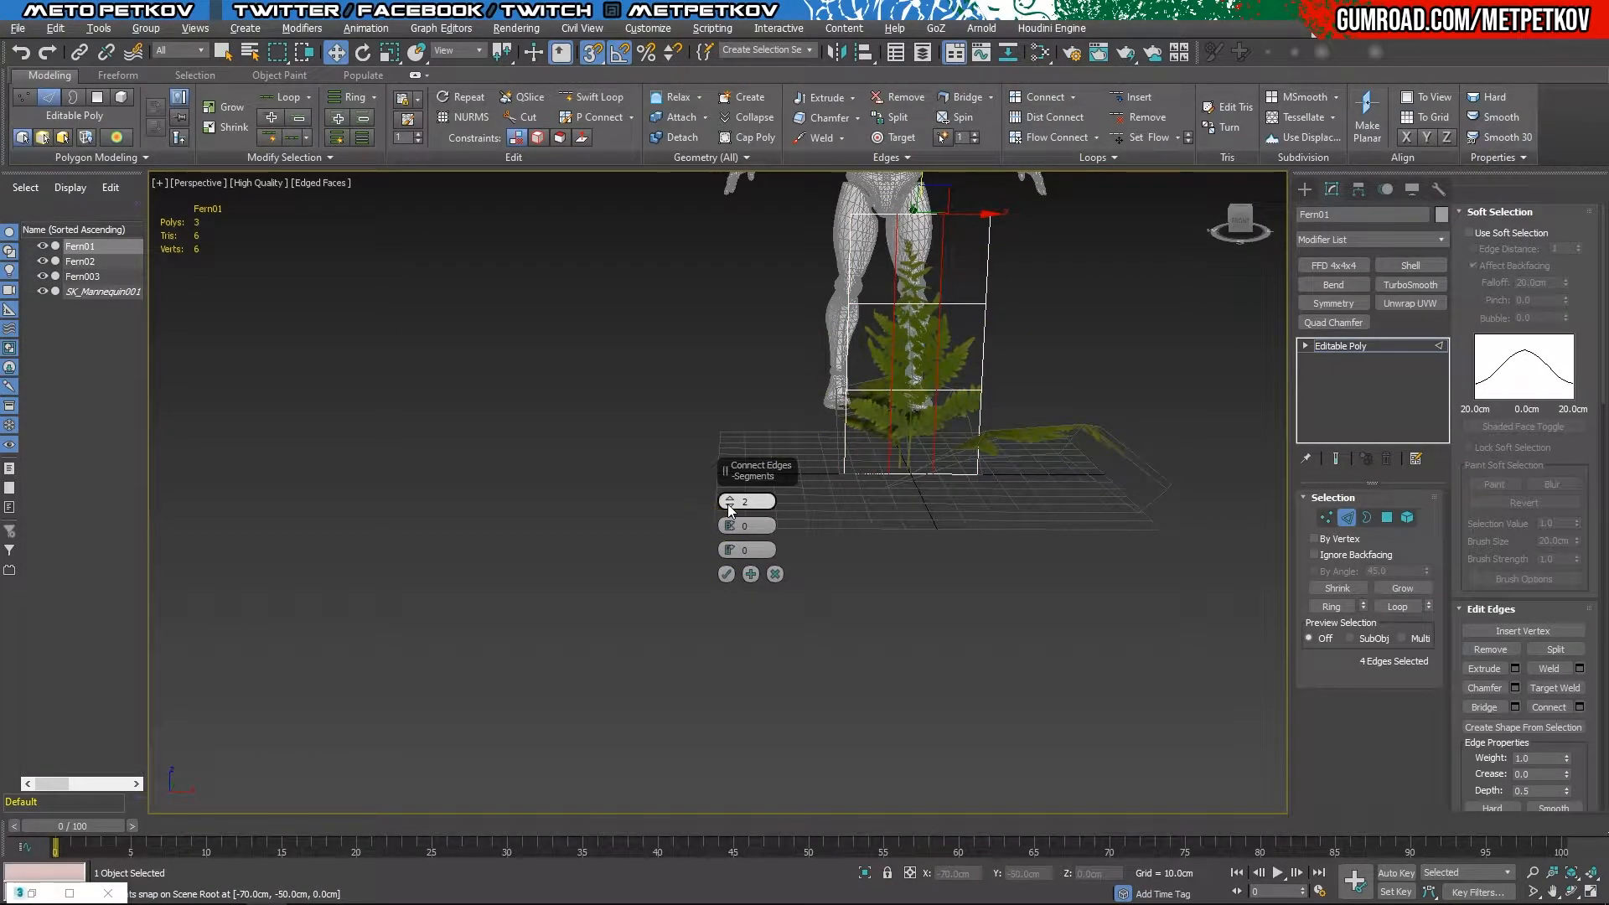
click(725, 577)
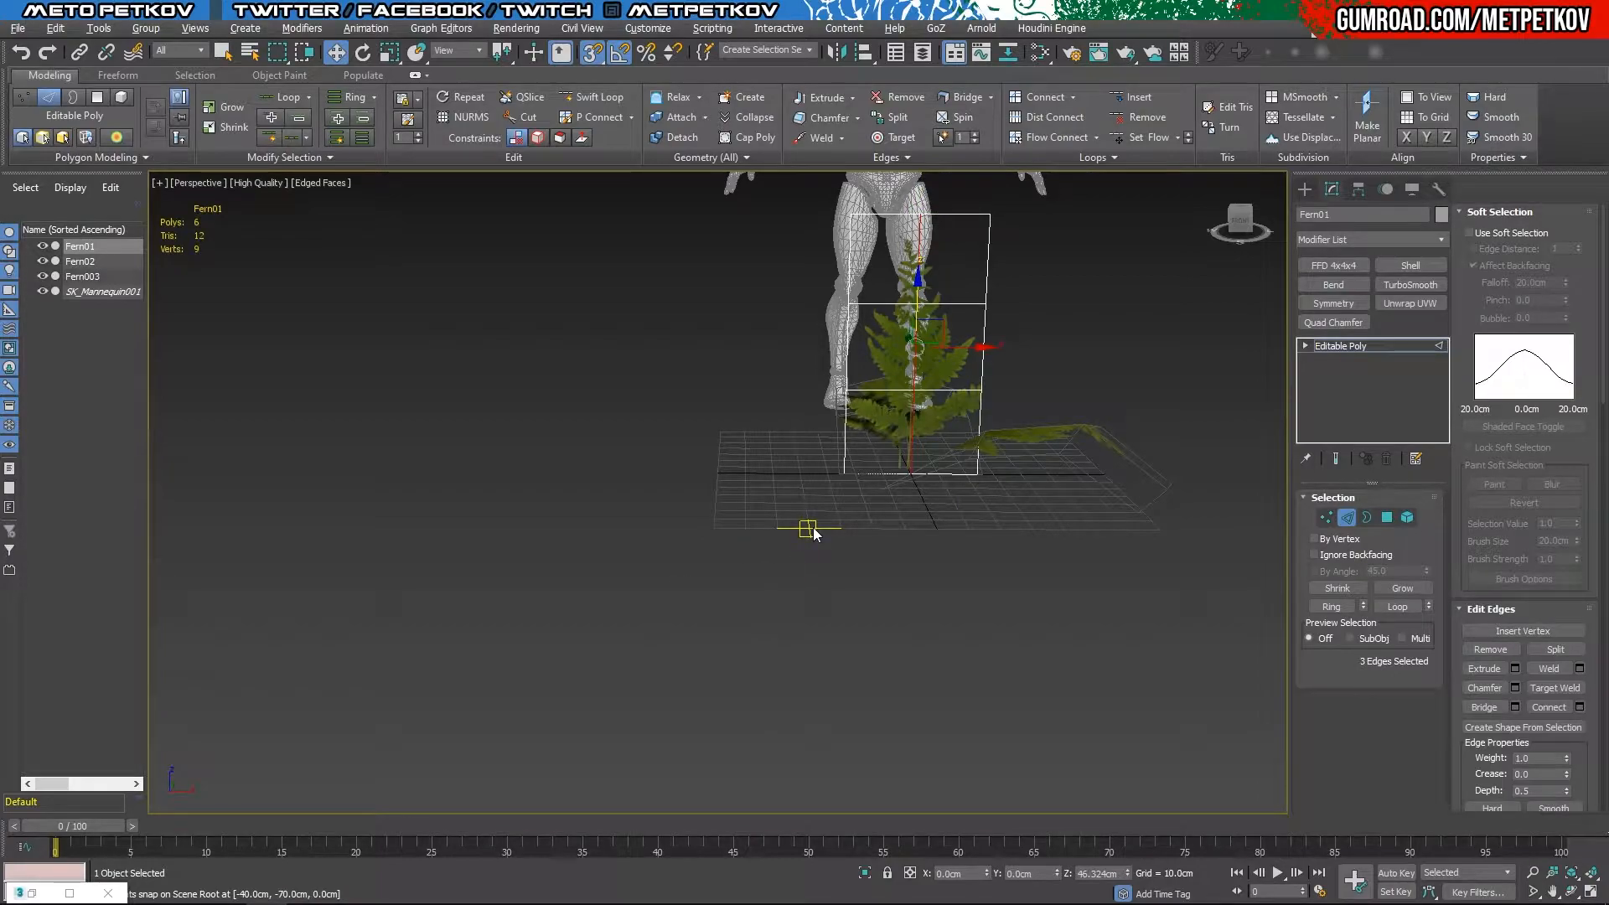
Step: Bend Fern01 with a Bend modifier on the Y axis, direction 90 and angle -128, and collapse it to an editable poly
alt+middle_drag(915, 576, 987, 614)
click(977, 539)
key(e)
alt+middle_drag(976, 540, 1026, 545)
click(1334, 286)
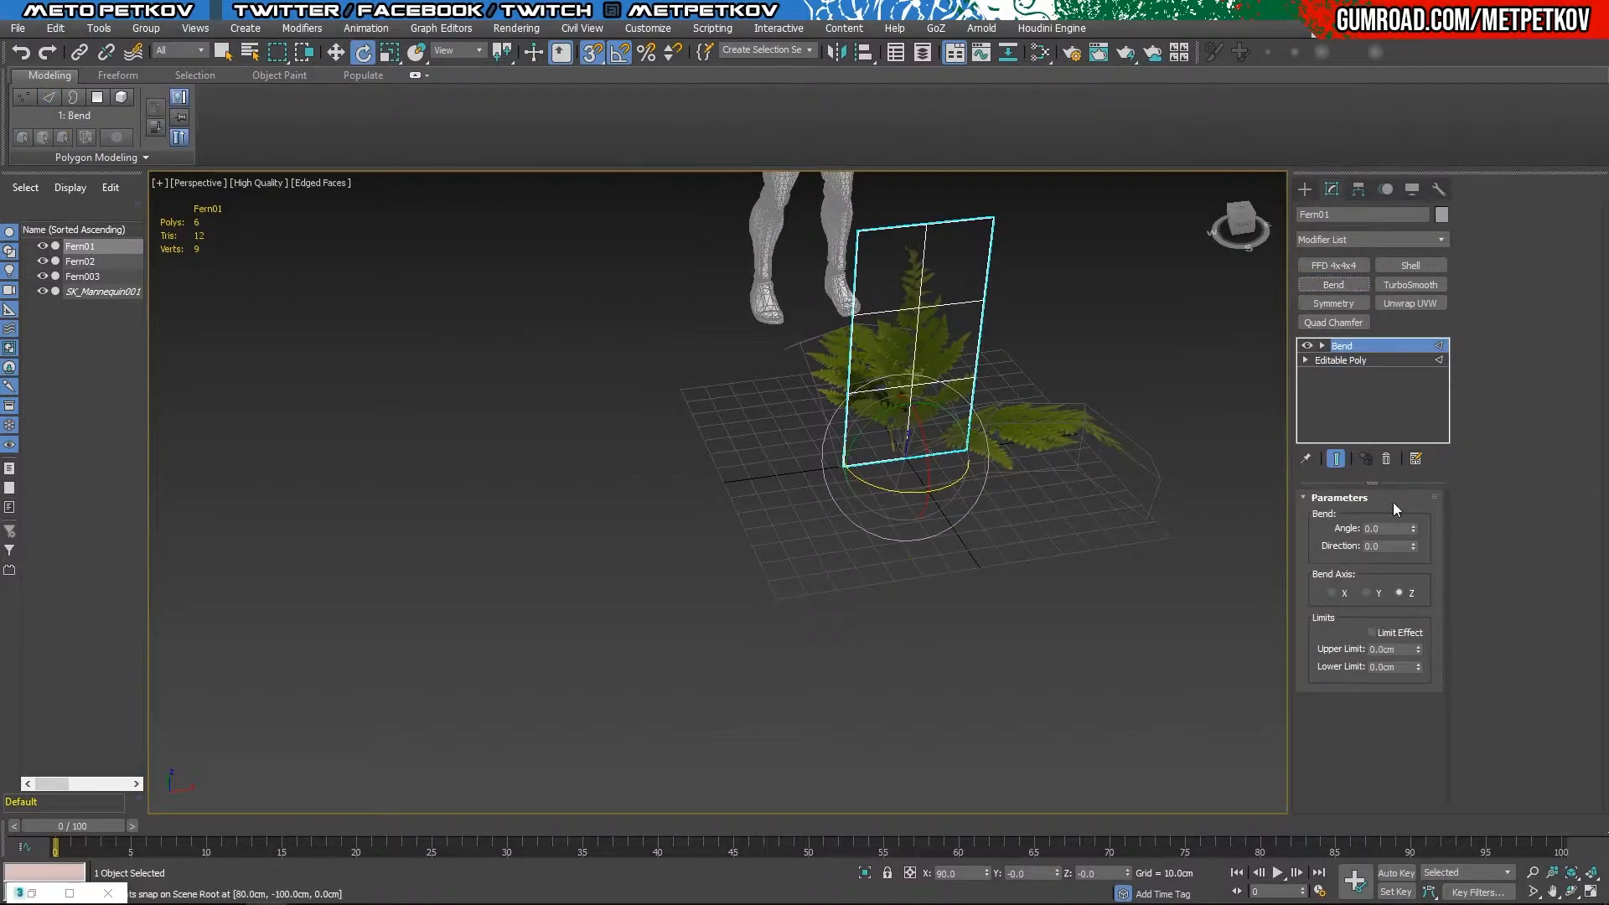
click(1352, 374)
mouse_move(993, 535)
alt+middle_down()
mouse_move(1032, 535)
mouse_move(1015, 535)
alt+middle_up()
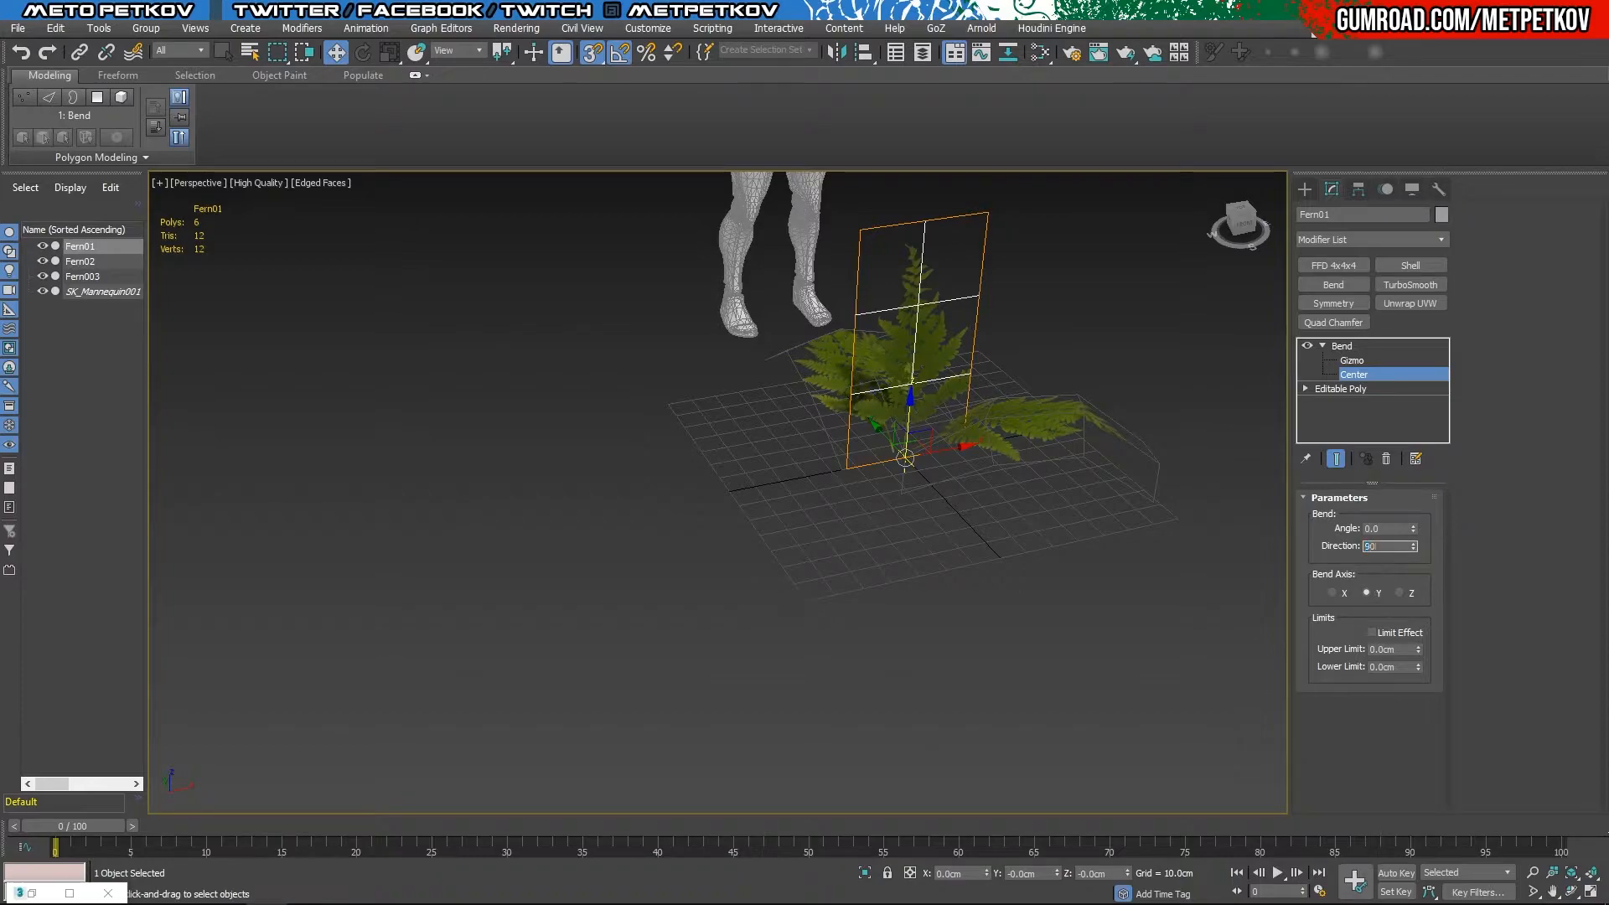
drag(1413, 531, 1412, 578)
alt+middle_drag(1136, 538, 1100, 592)
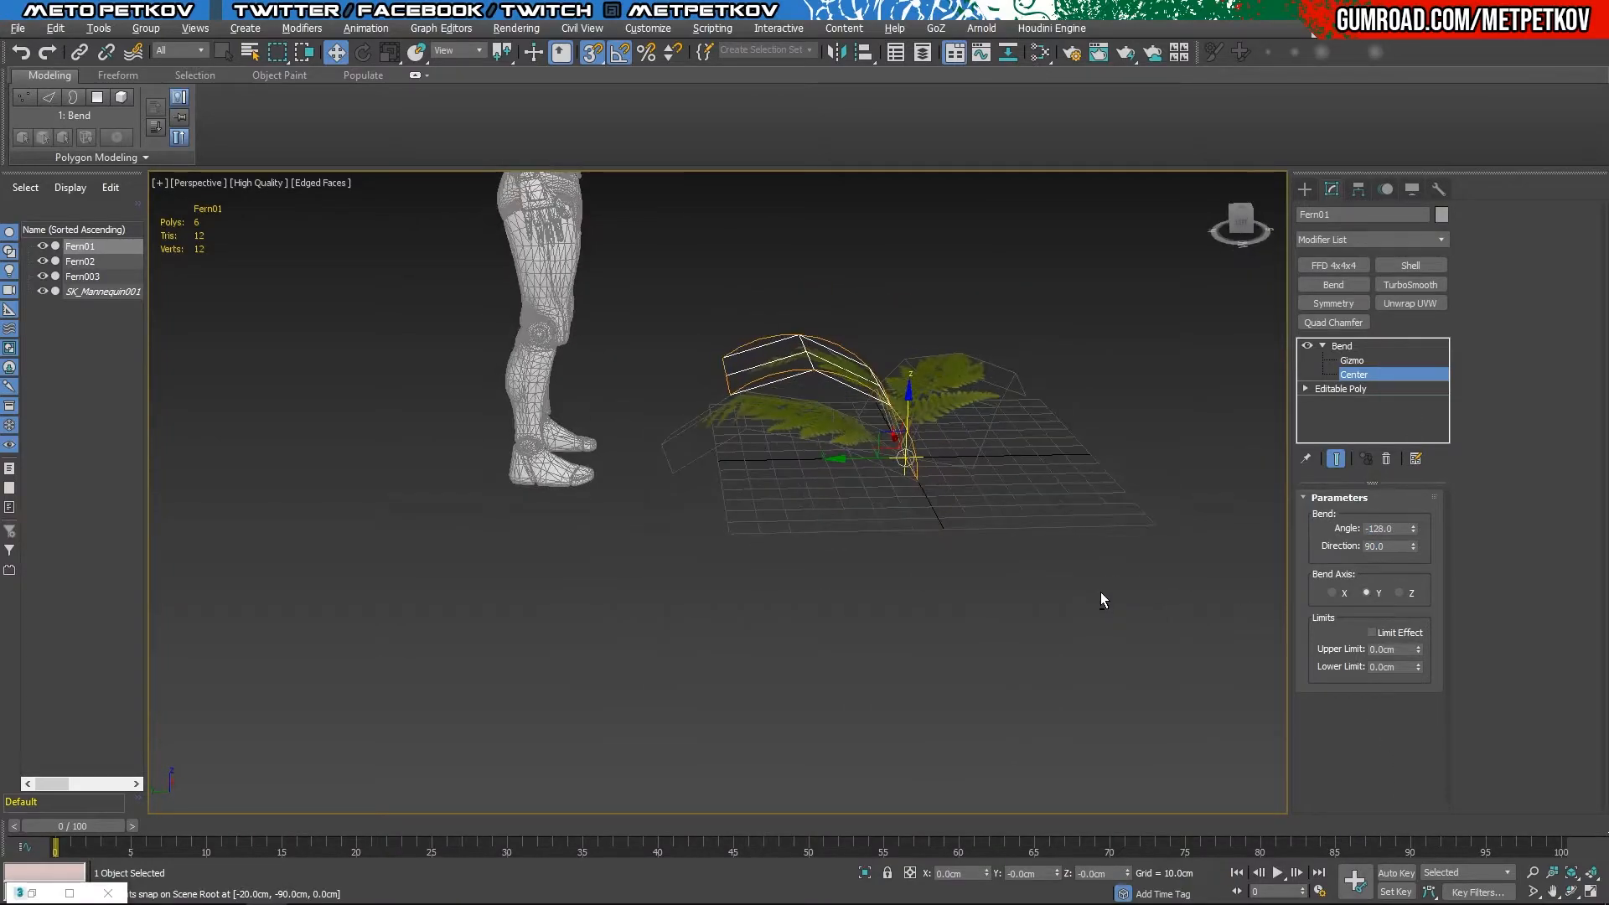
right_click(1388, 430)
click(1424, 482)
Step: Rotate Fern01 to about X 77, Y 15, Z -27 degrees and clone it as a copy turned 75 degrees around the Z axis
key(e)
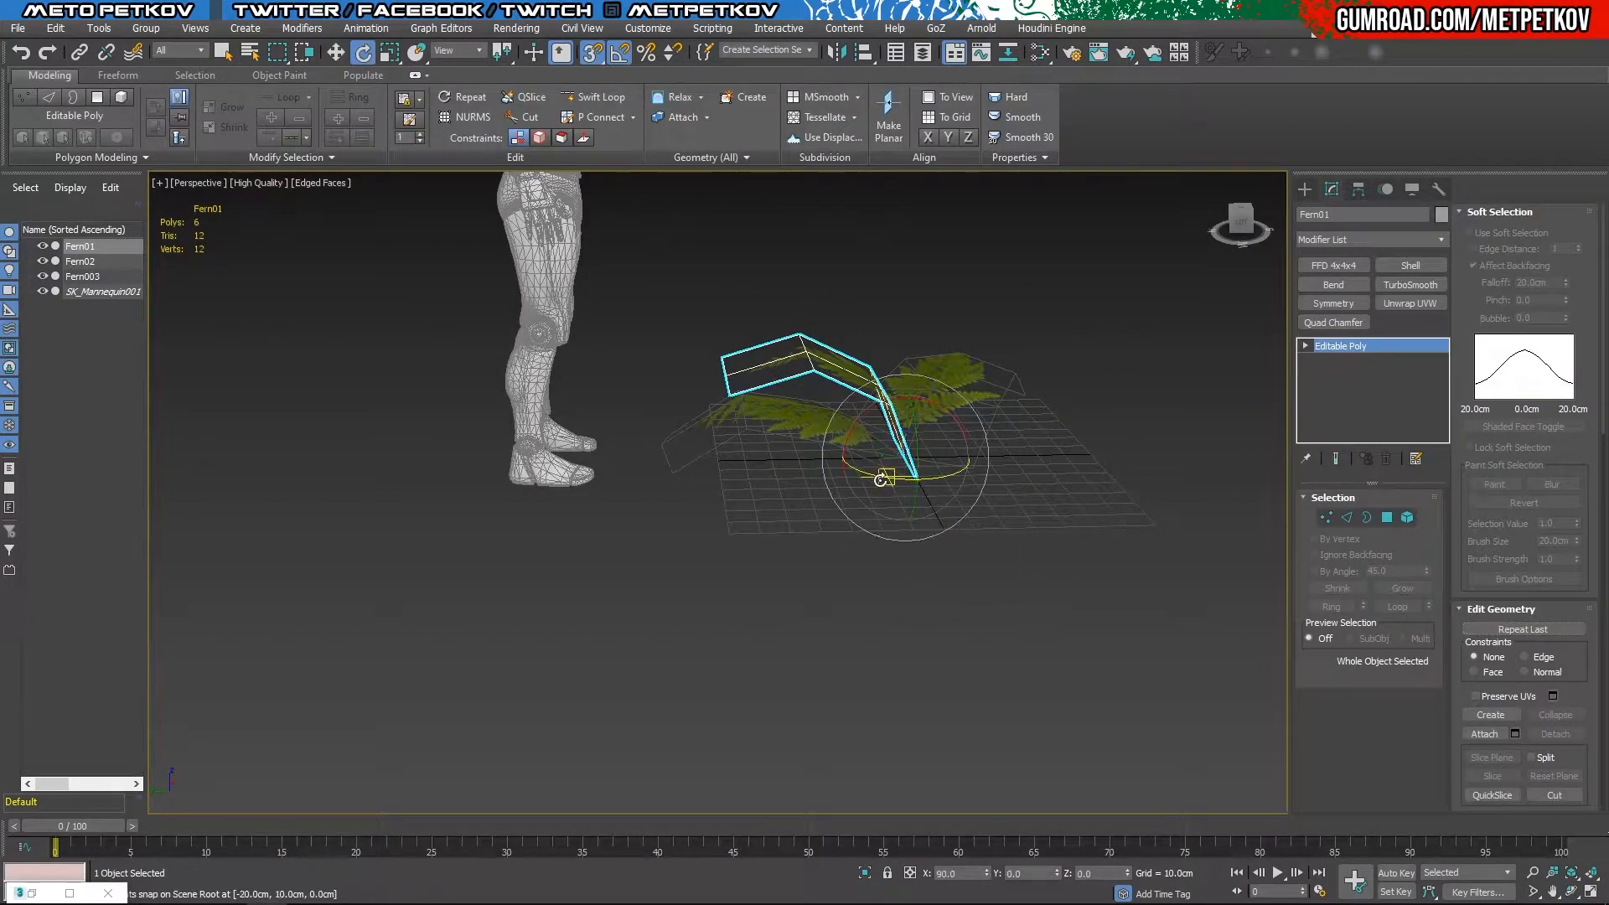
mouse_move(856, 486)
alt+middle_down()
mouse_move(989, 544)
mouse_move(996, 521)
alt+middle_up()
click(1324, 344)
click(1325, 344)
mouse_move(852, 531)
shift+mouse_down()
mouse_move(943, 537)
mouse_move(926, 535)
shift+mouse_up()
key(Return)
alt+middle_drag(994, 605, 914, 599)
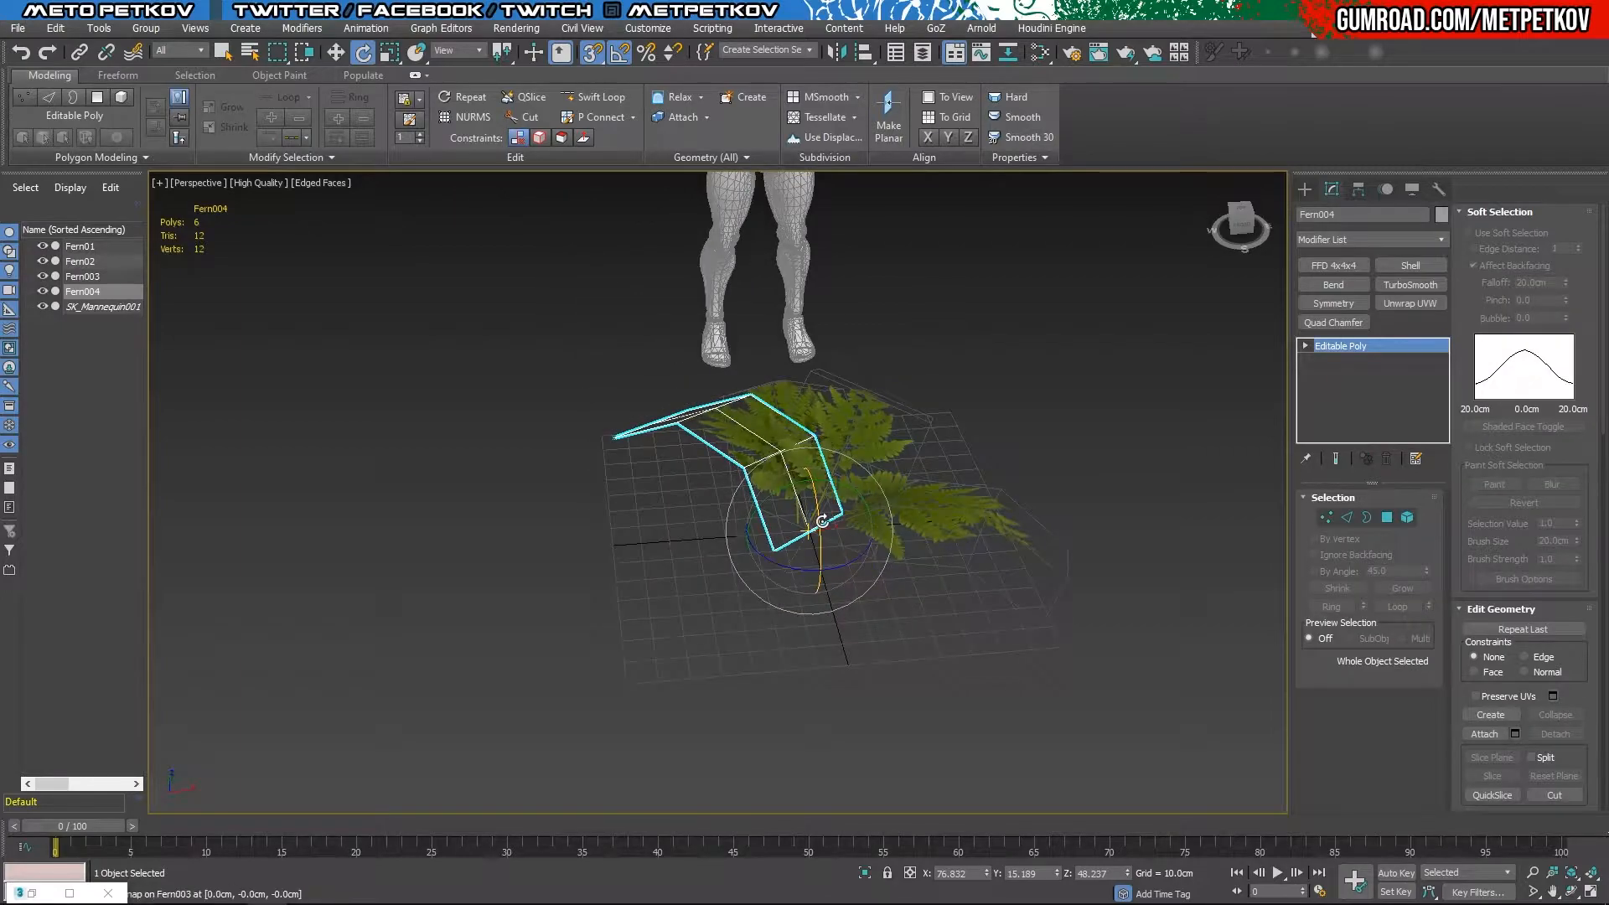
Step: Clone Fern004 around the Z axis and tilt the copy to a rotation of about X 44, Y -3, Z -160 degrees
mouse_move(753, 505)
alt+middle_down()
mouse_move(963, 489)
mouse_move(933, 444)
mouse_move(944, 567)
alt+middle_up()
mouse_move(944, 567)
shift+mouse_down()
mouse_move(894, 608)
mouse_move(914, 610)
shift+mouse_up()
click(808, 531)
drag(919, 524, 868, 509)
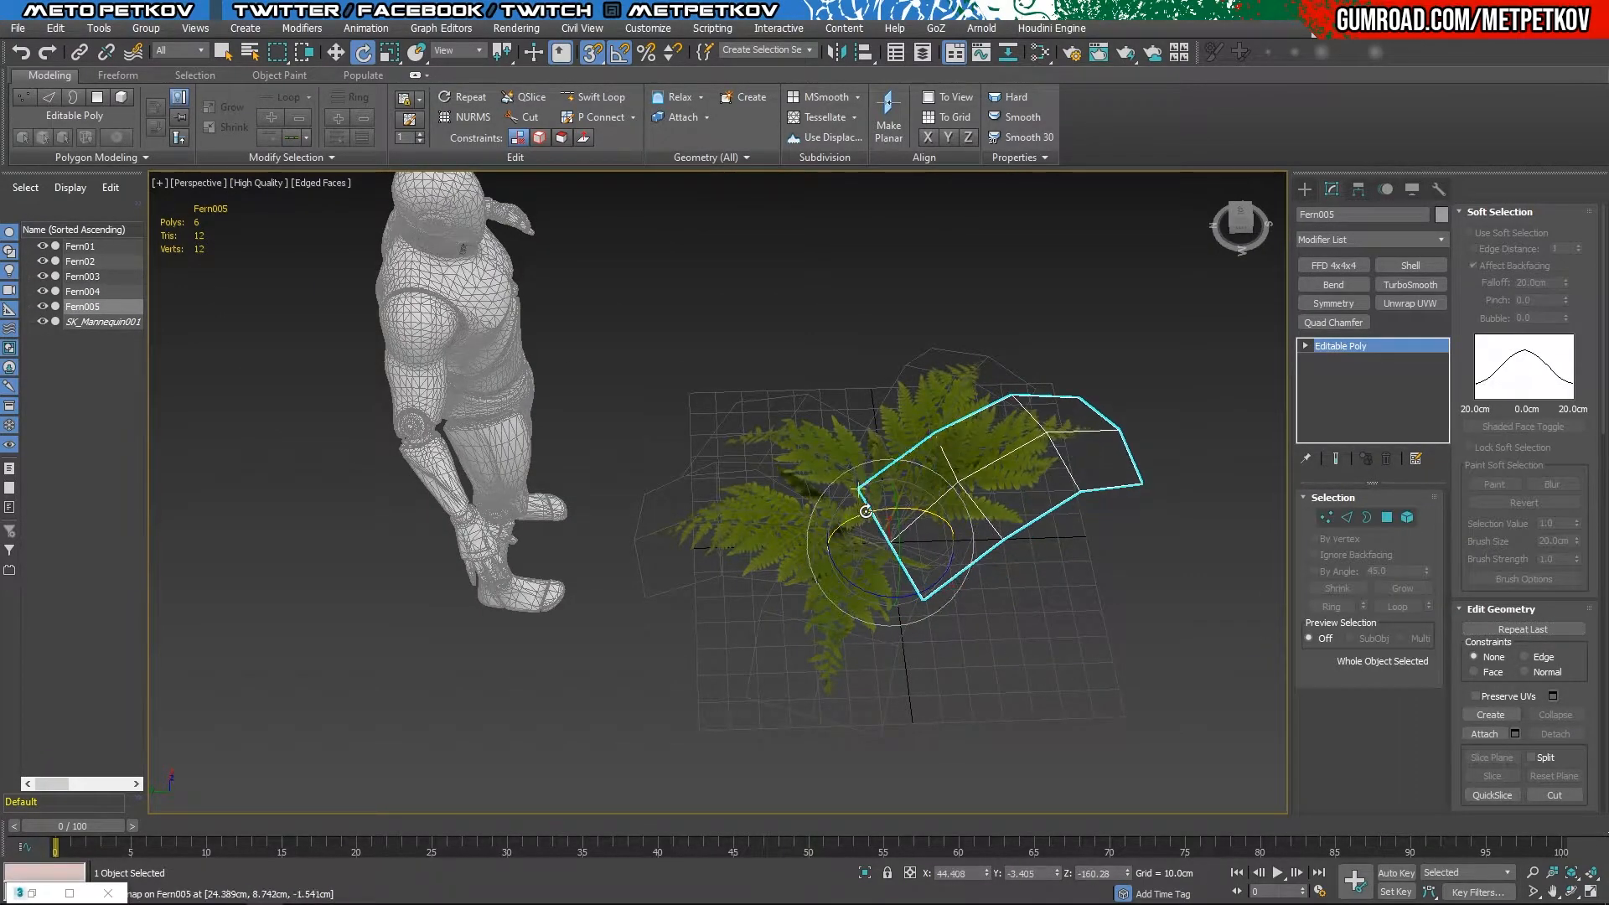
alt+middle_drag(867, 509, 847, 471)
Step: Clone another fern card around the plant's center, with the copy rotated to about X 28, Y -0.6, Z 130 degrees
click(825, 474)
alt+middle_drag(952, 571, 886, 584)
shift+drag(900, 584, 776, 682)
key(Return)
mouse_move(806, 661)
alt+middle_down()
mouse_move(1027, 628)
mouse_move(1064, 654)
mouse_move(983, 635)
mouse_move(1088, 646)
mouse_move(973, 629)
mouse_move(955, 657)
mouse_move(977, 645)
alt+middle_up()
key(alt+Tab)
key(Escape)
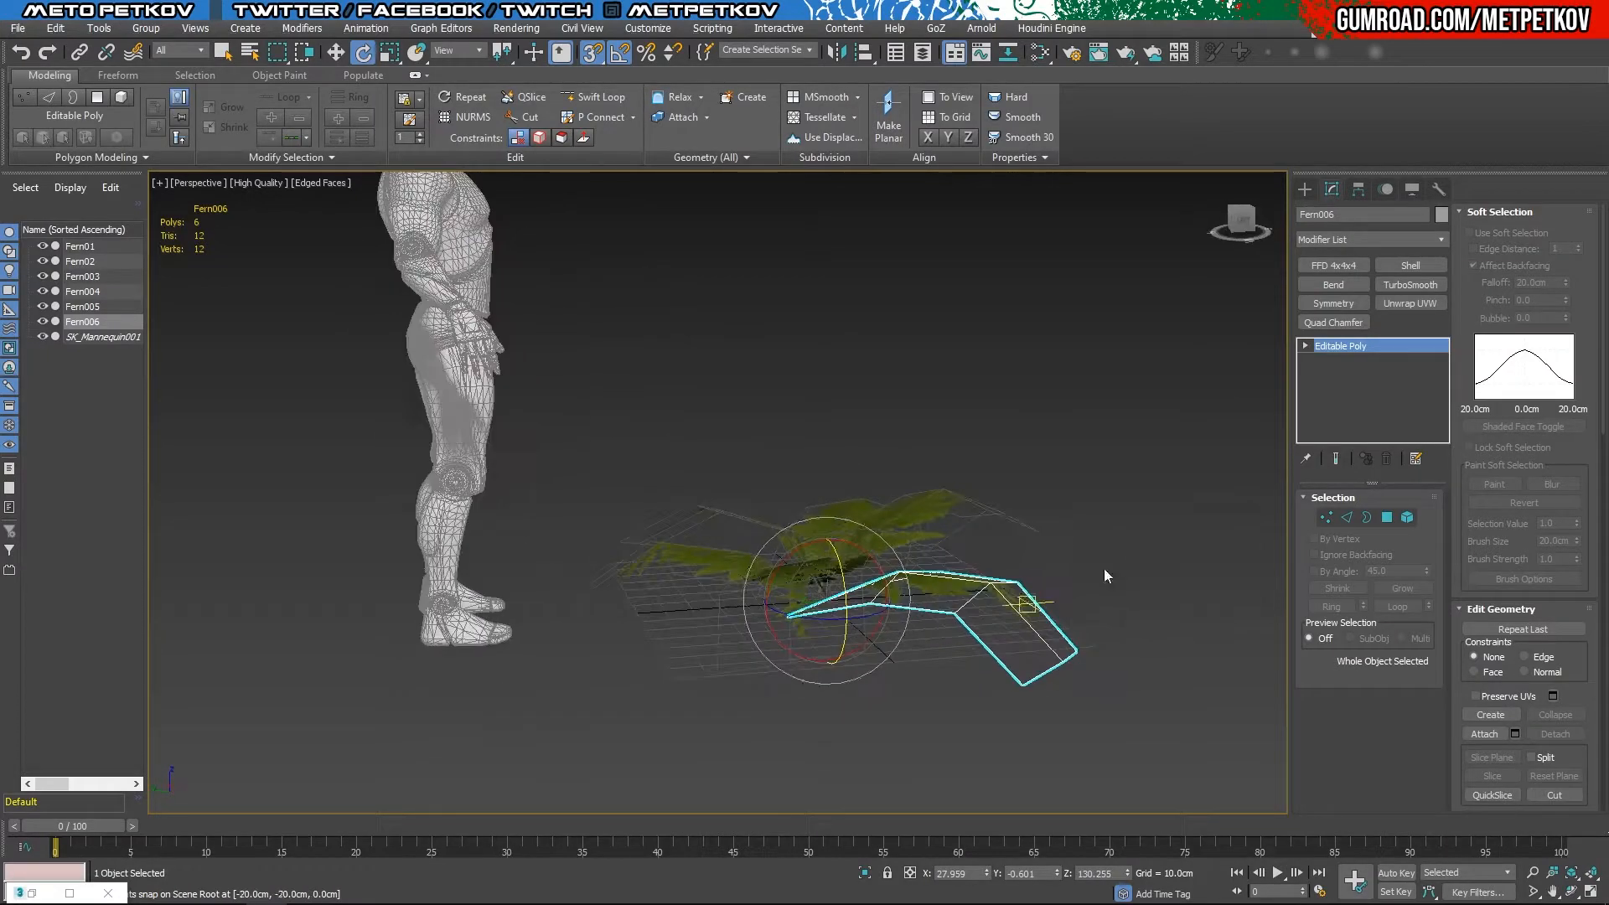
Step: Create a large ground plane beneath the ferns and convert it to an editable poly
click(1304, 188)
click(1401, 360)
drag(575, 495, 1142, 797)
alt+middle_drag(1142, 796, 1064, 536)
click(1330, 188)
right_click(1381, 408)
click(1440, 529)
Step: Move the ground plane to about X 22.3 cm, Y 11.5 cm so it lies under the fern cluster
alt+middle_drag(684, 301, 829, 381)
drag(836, 385, 830, 380)
drag(848, 380, 754, 402)
alt+middle_drag(470, 470, 704, 431)
scroll(703, 431, up, 5)
scroll(704, 431, down, 5)
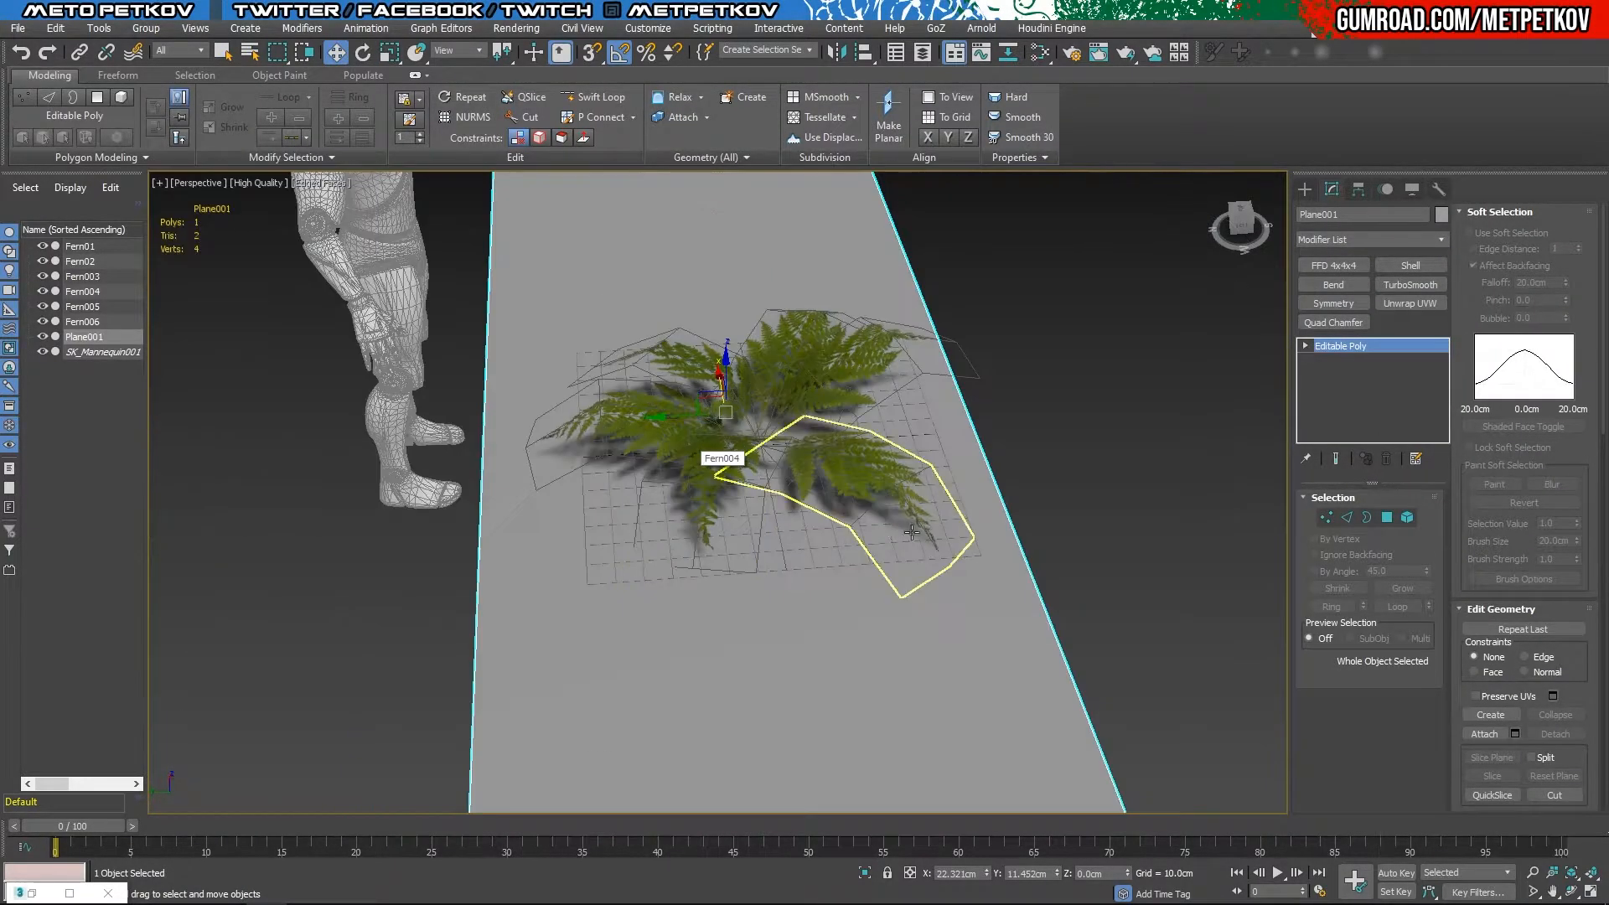
Step: Clone one fern card around the Z axis as Fern007 and adjust the copy's rotation to fill the gap
alt+middle_drag(890, 531, 720, 474)
click(724, 481)
mouse_move(761, 489)
shift+mouse_down()
mouse_move(897, 501)
mouse_move(880, 507)
shift+mouse_up()
click(802, 528)
key(r)
key(e)
mouse_move(740, 451)
mouse_down()
mouse_move(752, 490)
mouse_move(725, 463)
mouse_up()
alt+middle_drag(726, 463, 838, 543)
Step: Clone a fern card around the Z axis as Fern008 and tilt the copy about 25 degrees around the X axis
click(737, 394)
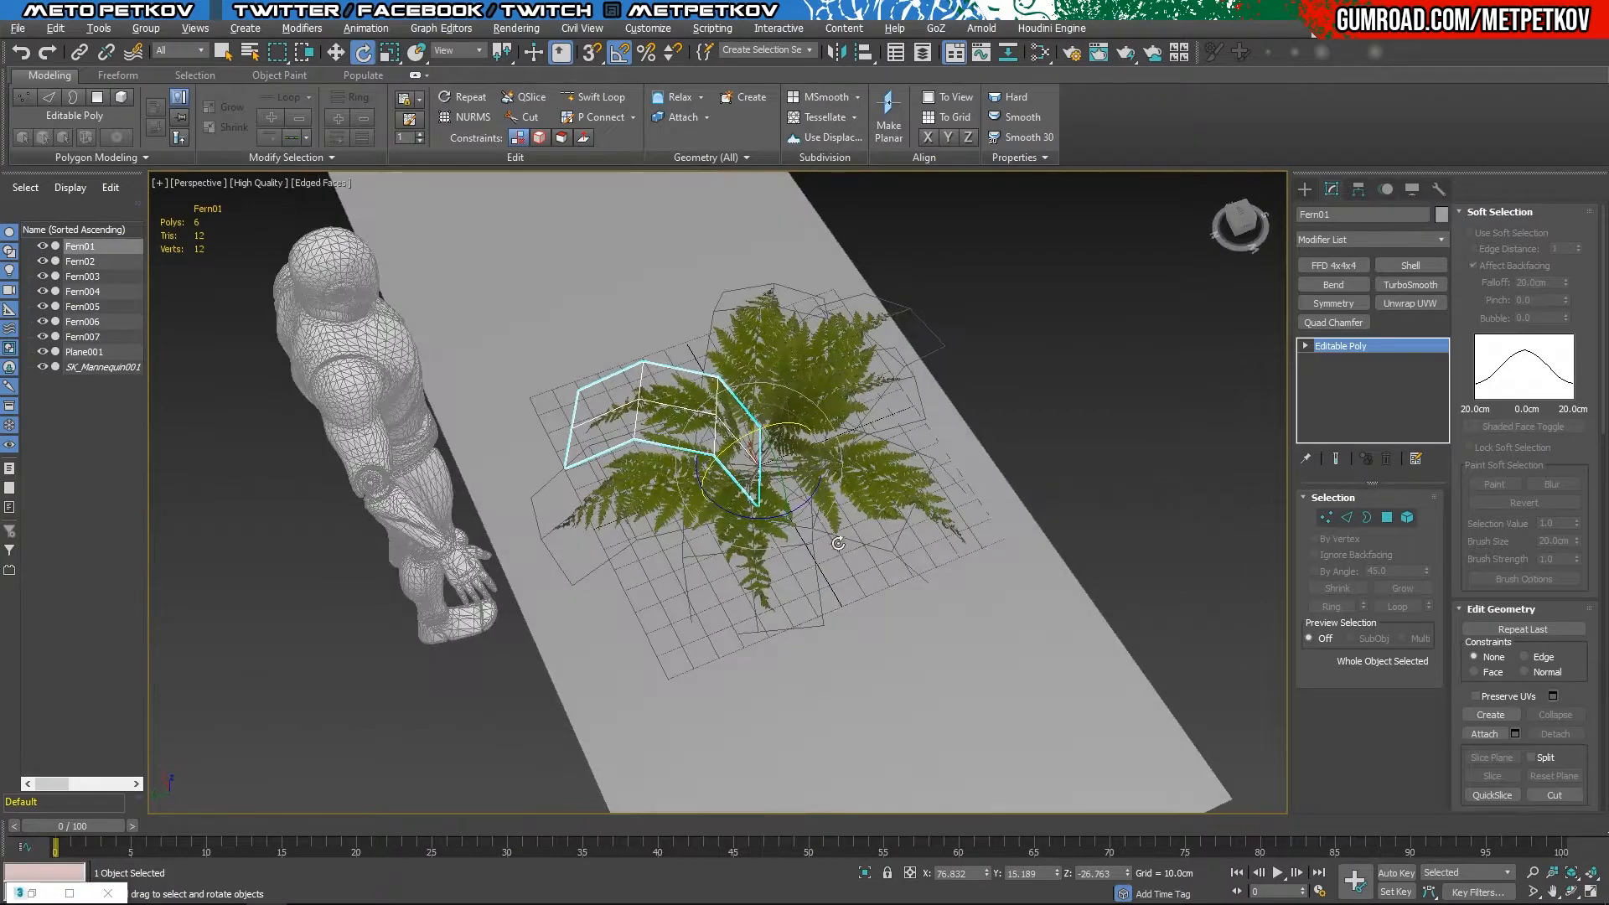
click(779, 563)
alt+middle_drag(998, 618, 896, 557)
shift+drag(870, 507, 940, 540)
click(791, 526)
mouse_move(791, 527)
alt+middle_down()
mouse_move(930, 570)
mouse_move(909, 493)
alt+middle_up()
drag(909, 492, 943, 515)
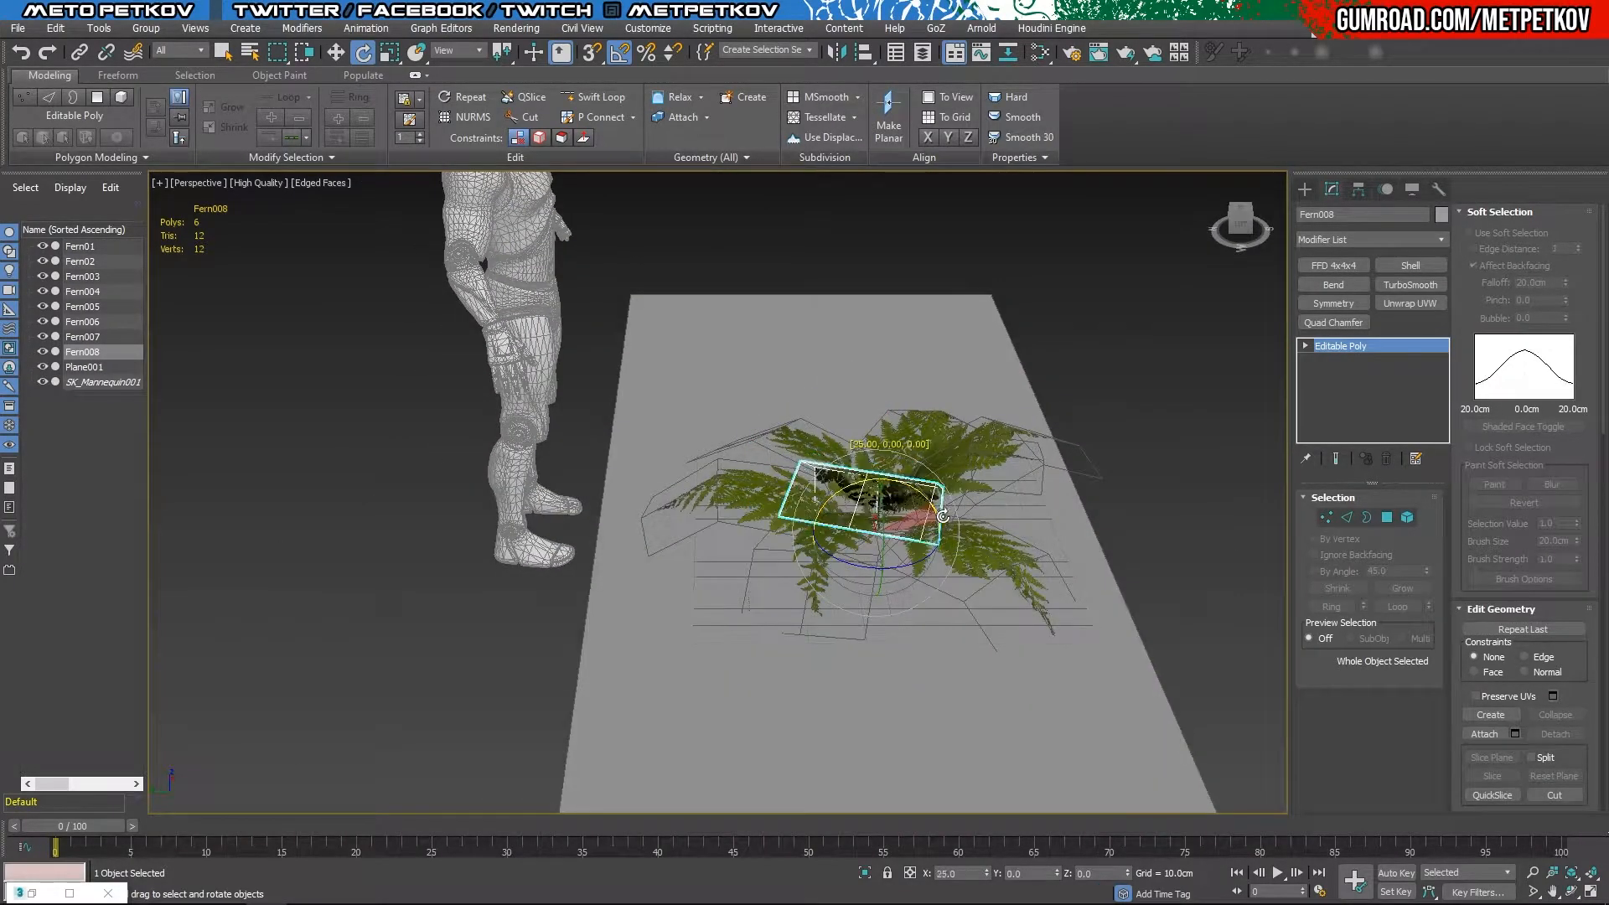
Step: Scale Fern008 uniformly down to about 78.7 percent
key(r)
alt+middle_drag(943, 515, 854, 469)
drag(947, 586, 952, 620)
alt+middle_drag(952, 436, 1040, 496)
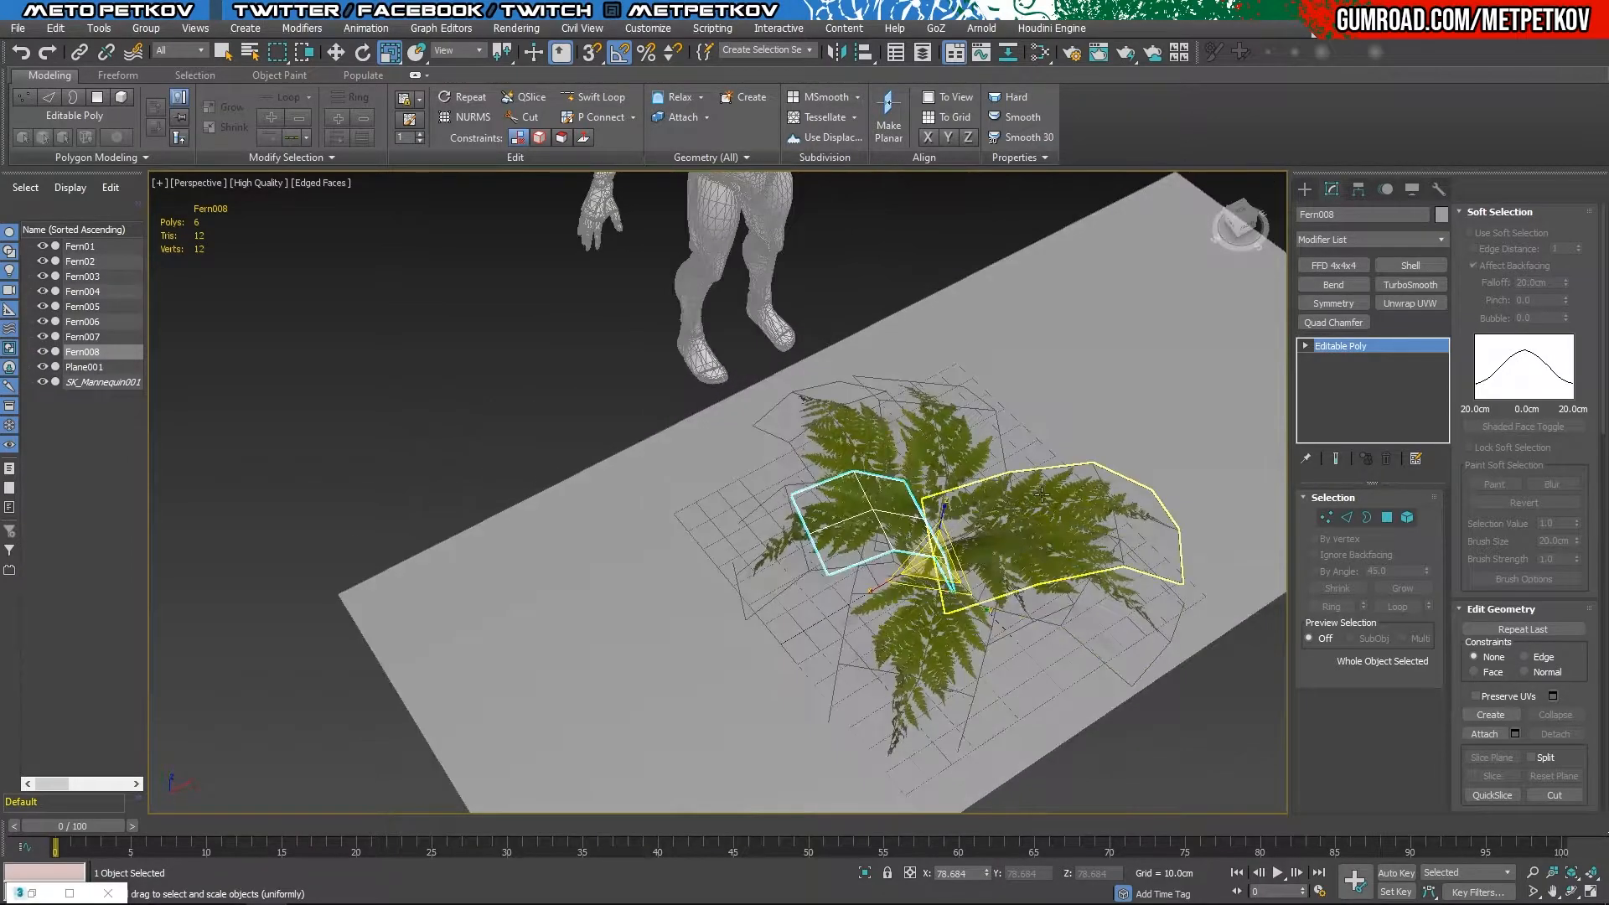
Step: Clone Fern006 as a copy rotated around the plant's center and fine-tune the copy's rotation
click(845, 436)
click(922, 671)
key(e)
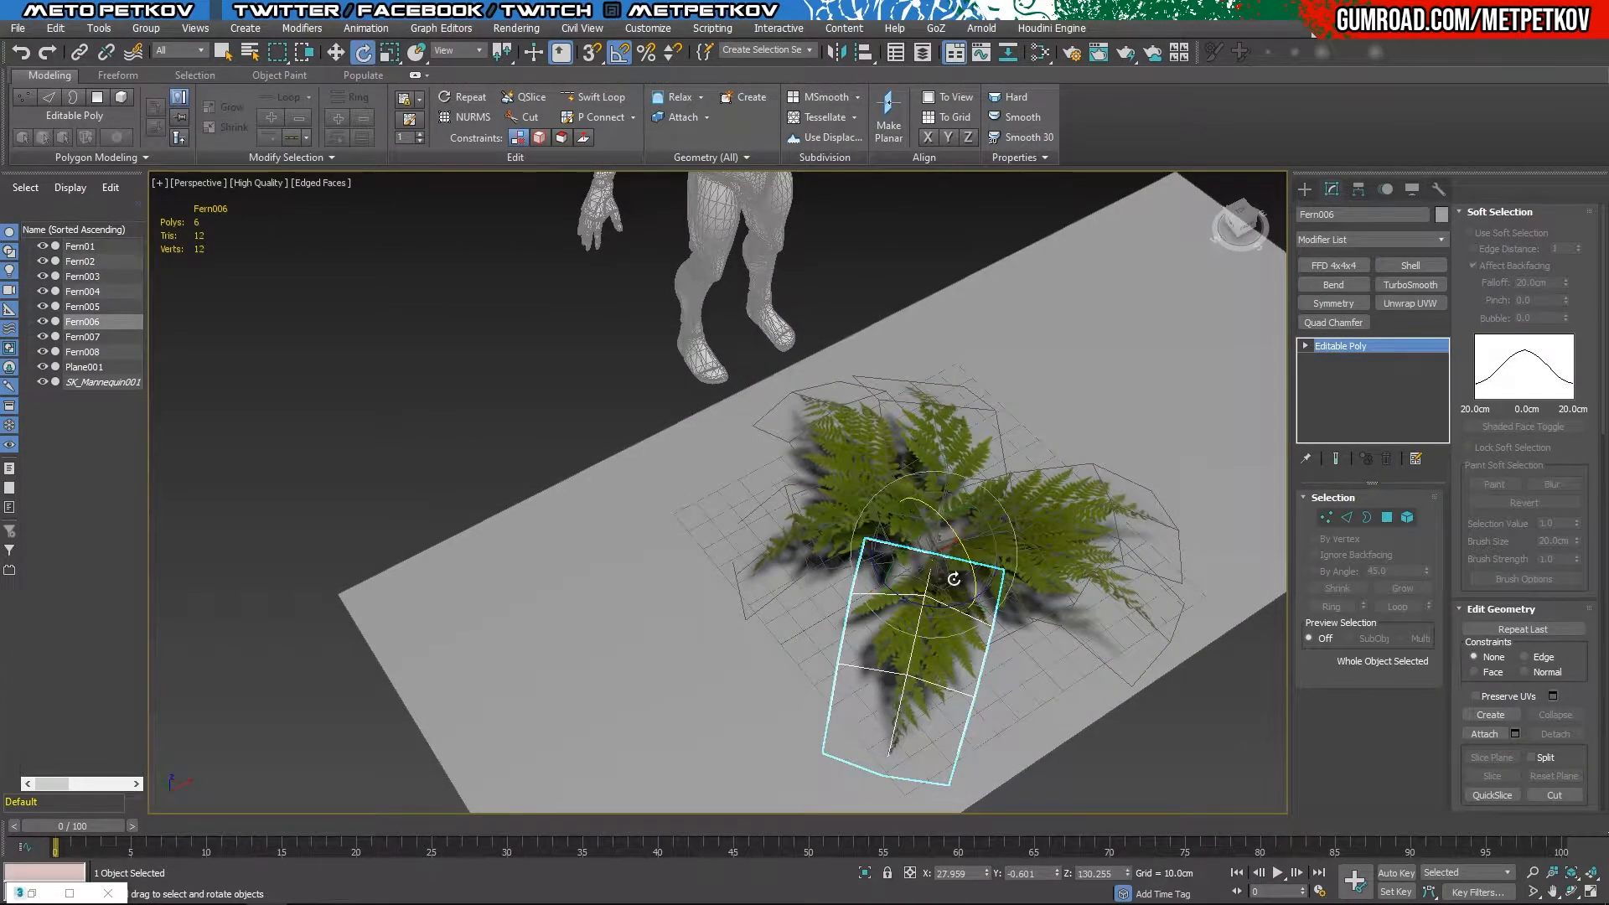
shift+drag(960, 600, 997, 574)
click(764, 526)
alt+middle_drag(1074, 580, 846, 502)
scroll(939, 470, up, 3)
key(w)
key(e)
drag(838, 624, 816, 628)
Step: Clone three fern cards, including Fern003, as copies rotated together around the Z axis, and shift the copies slightly
click(921, 569)
alt+middle_drag(922, 570, 1151, 709)
scroll(890, 538, down, 3)
click(993, 557)
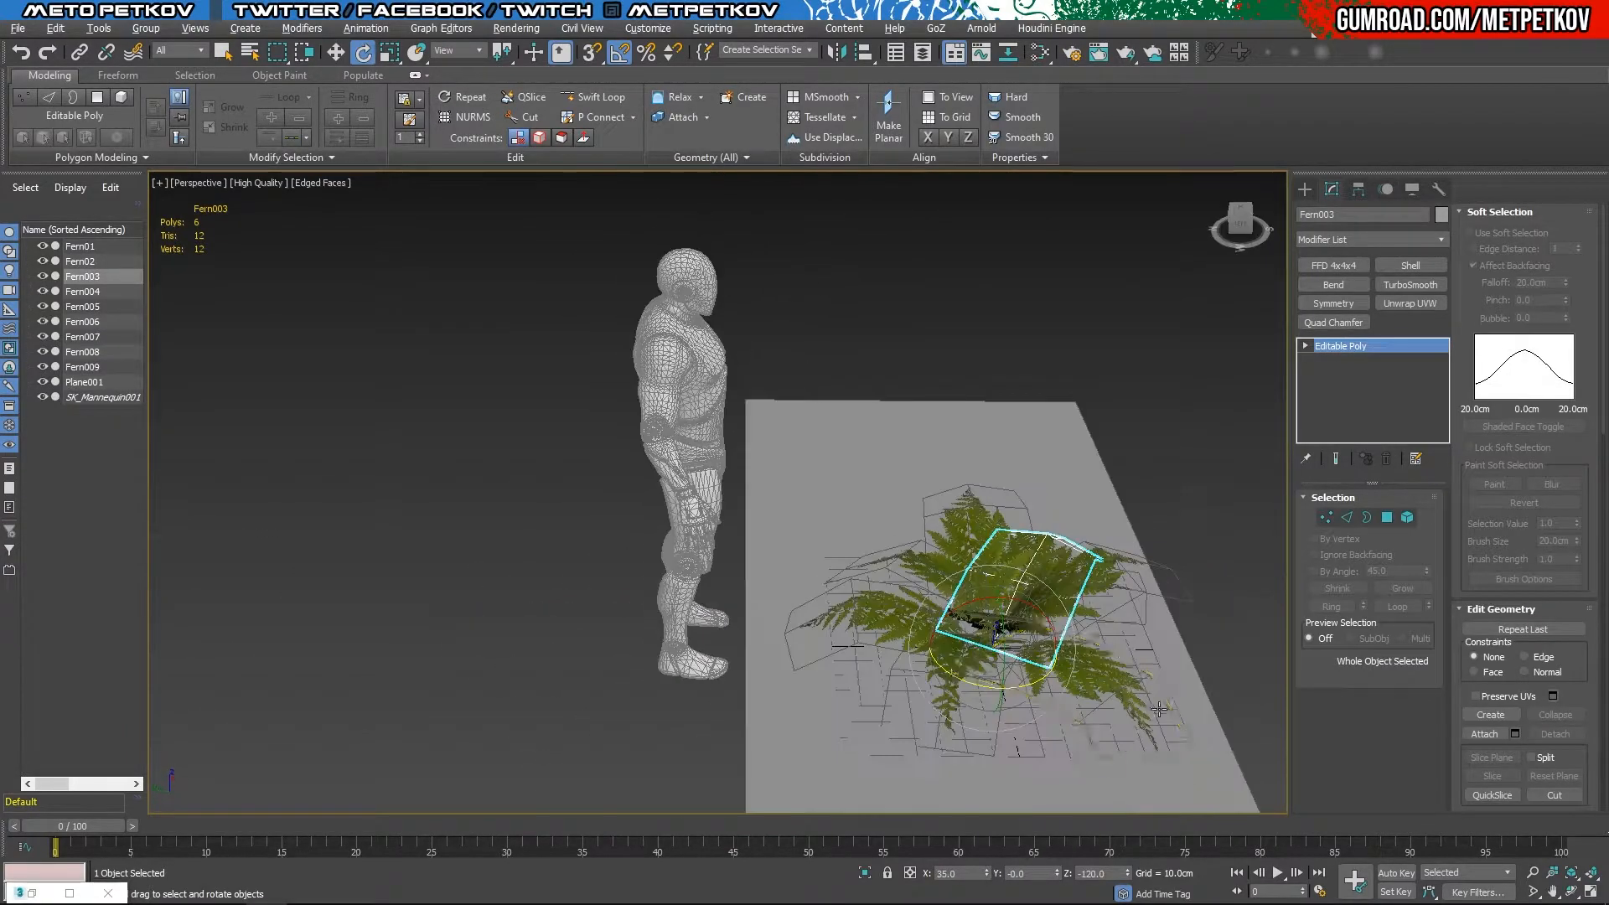
ctrl+click(865, 565)
shift+drag(1088, 684, 1157, 695)
key(Return)
key(w)
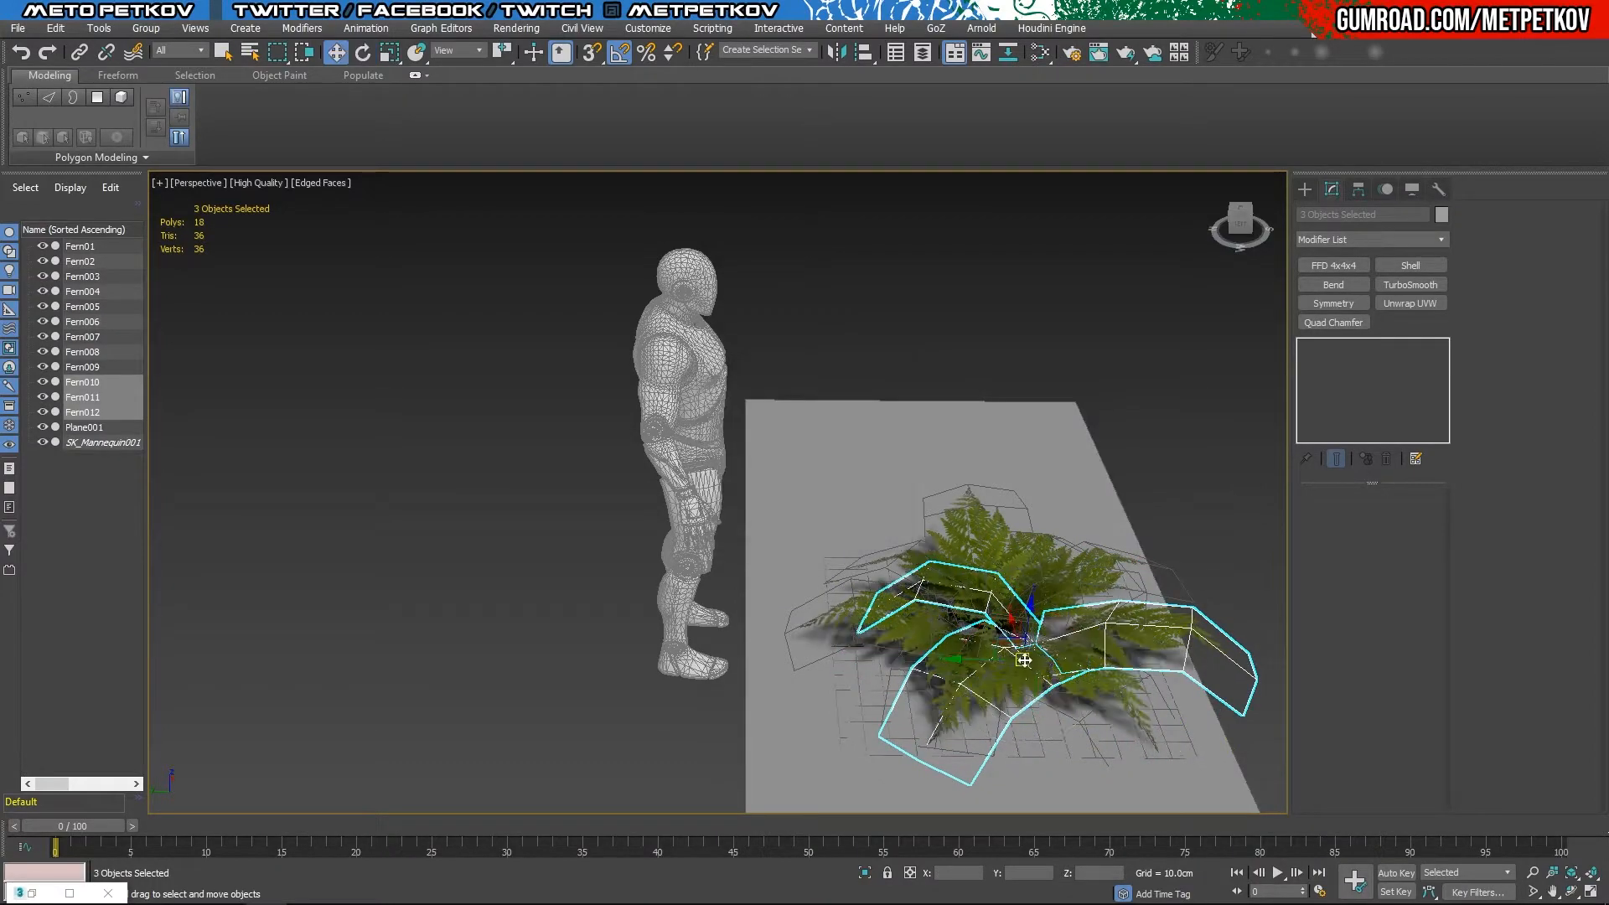
drag(995, 648, 932, 635)
Step: Examine the fern cluster's fullness from a distance and up close, with the whole scene framed
alt+middle_drag(933, 635, 1005, 654)
scroll(1006, 653, down, 4)
middle_drag(1006, 653, 553, 544)
click(553, 545)
key(ctrl+a)
key(z)
scroll(386, 384, up, 3)
alt+middle_drag(386, 384, 503, 469)
middle_drag(989, 755, 704, 389)
click(872, 589)
scroll(743, 464, up, 4)
Step: Clone a fern card near the cluster's center as a rotated copy named Fern013
click(720, 367)
mouse_move(695, 362)
shift+mouse_down()
mouse_move(681, 381)
mouse_move(684, 361)
shift+mouse_up()
click(797, 533)
Step: Scale Fern013 down and clone it as another inner card rotated around the plant's center
key(w)
key(r)
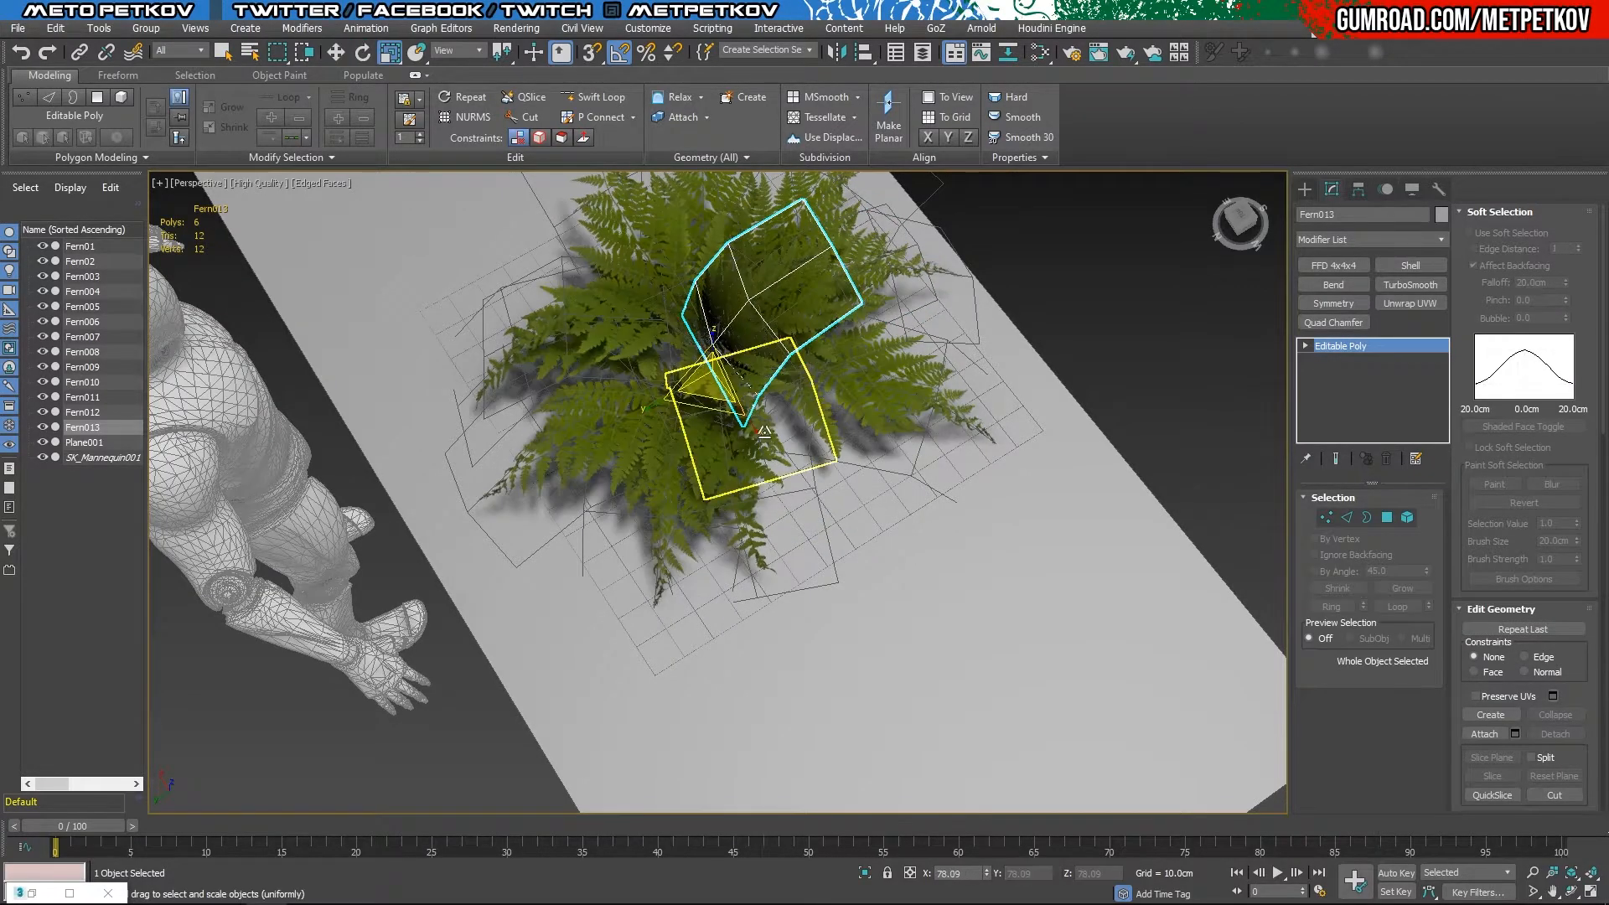
alt+middle_drag(754, 407, 938, 352)
drag(818, 402, 819, 429)
alt+middle_drag(871, 402, 829, 420)
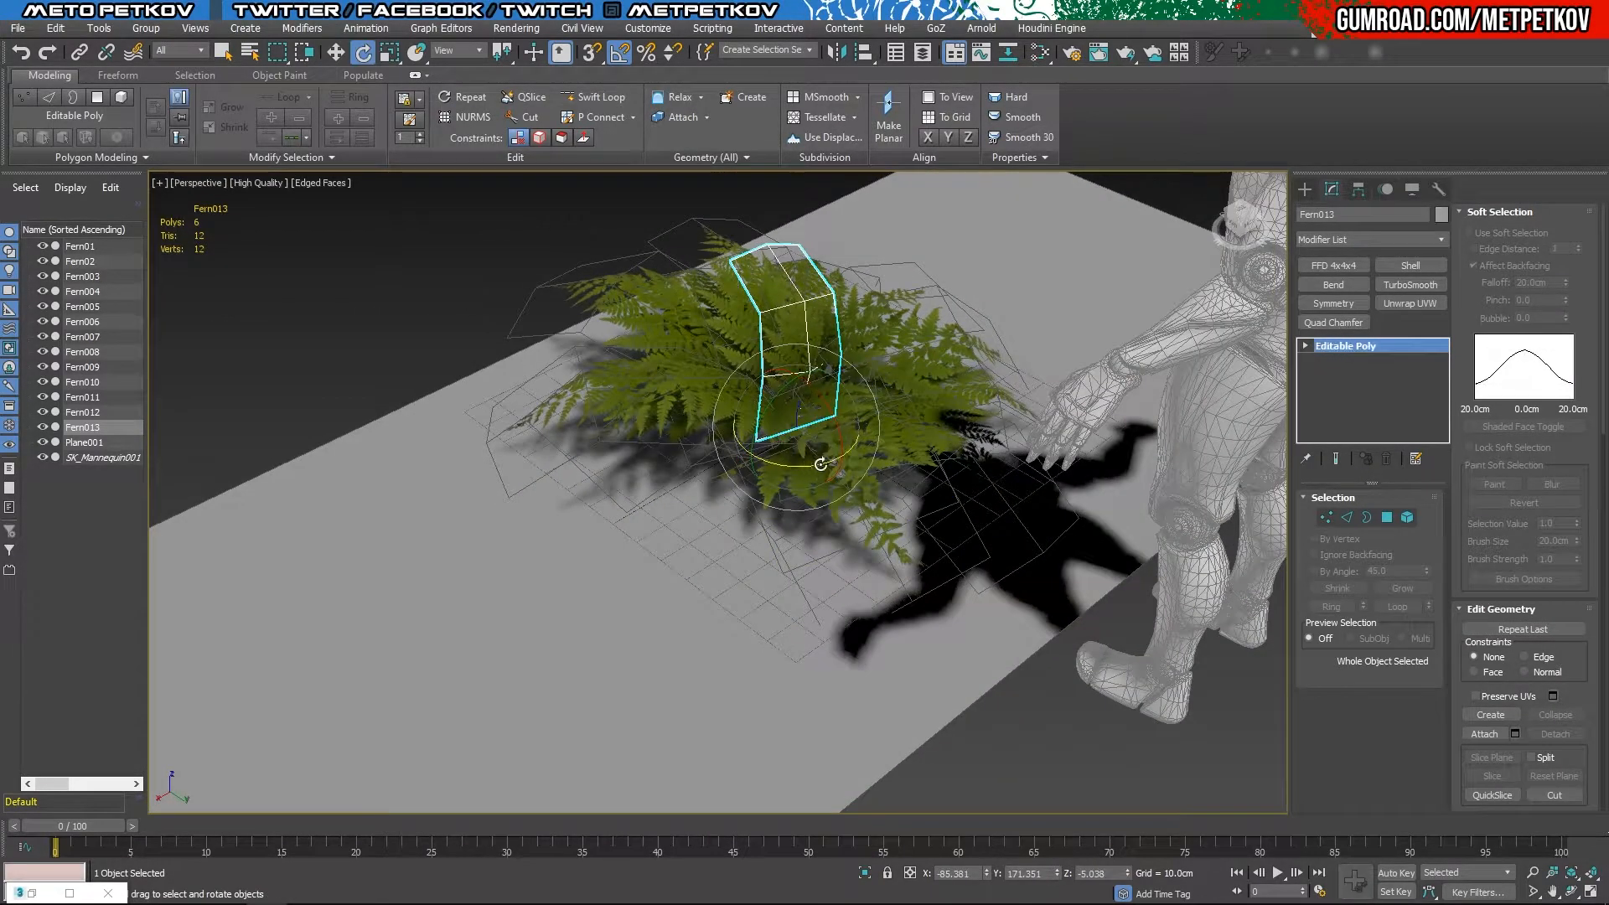
shift+drag(815, 464, 934, 417)
click(805, 532)
Step: Clone Fern004 as a rotated copy named Fern015 and adjust the copy's tilt
click(933, 360)
mouse_move(933, 360)
alt+middle_down()
mouse_move(969, 352)
mouse_move(1020, 373)
alt+middle_up()
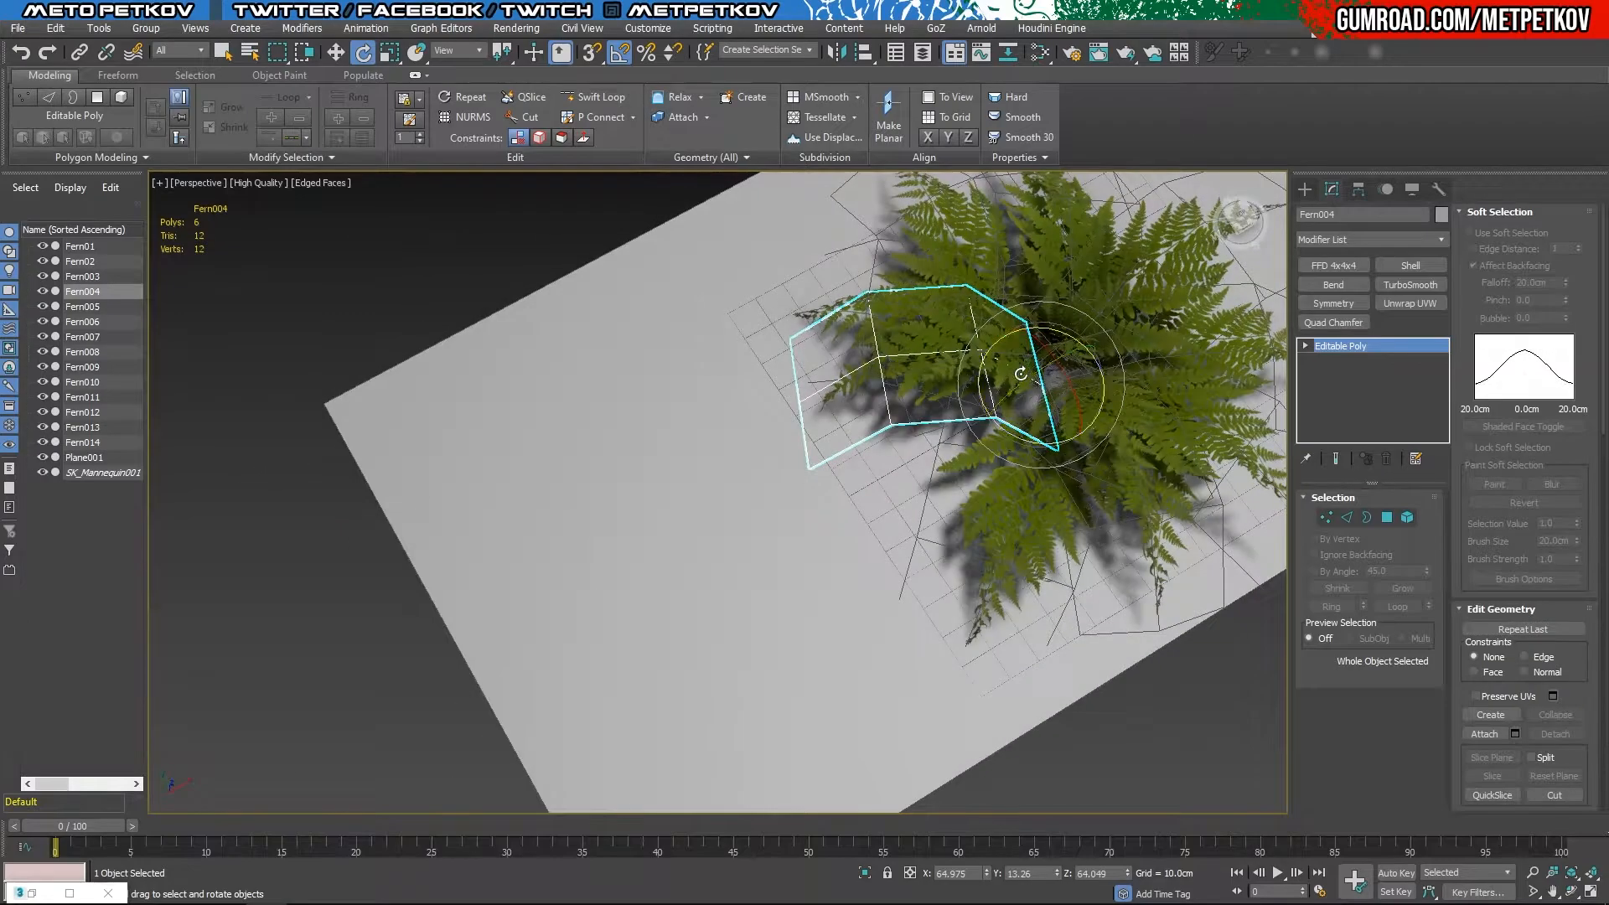
shift+drag(1021, 373, 1043, 385)
click(817, 530)
alt+middle_drag(872, 444, 897, 433)
drag(896, 432, 927, 484)
key(r)
alt+middle_drag(926, 469, 738, 453)
Step: Examine the fern cluster from above and from ground level to check its fullness
click(586, 220)
scroll(648, 334, down, 6)
alt+middle_drag(586, 251, 444, 281)
drag(469, 251, 1003, 499)
click(581, 324)
scroll(580, 325, up, 5)
alt+middle_drag(580, 324, 754, 470)
click(102, 471)
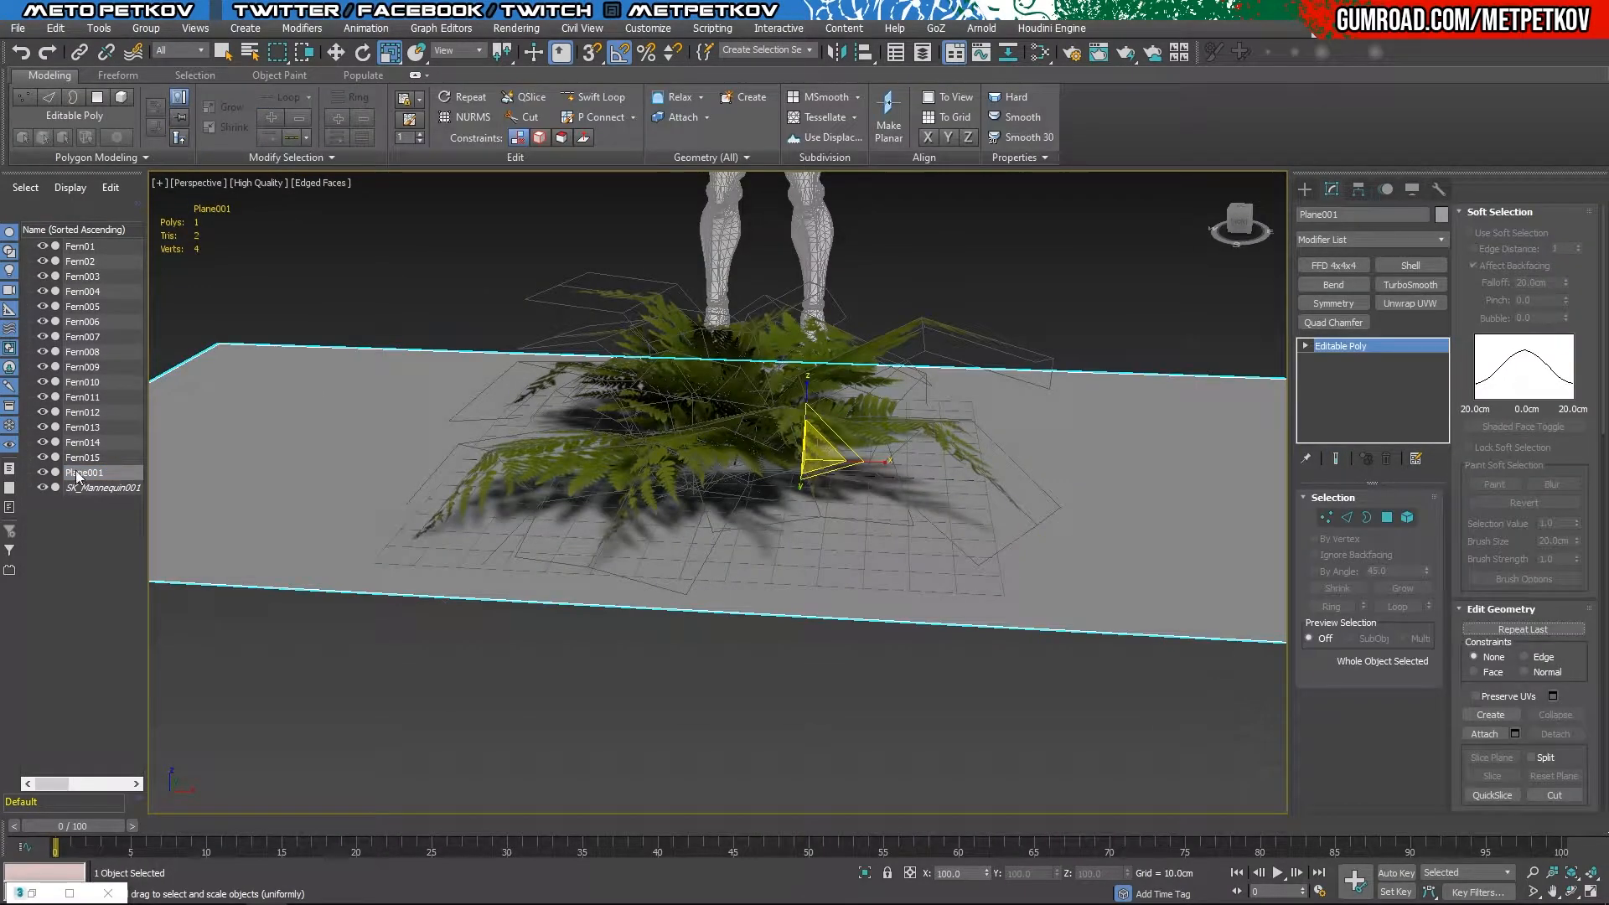
Step: Clone another fern card as a rotated copy around the plant's center and reposition the copy
click(586, 653)
alt+middle_drag(636, 519, 787, 570)
click(704, 570)
middle_drag(788, 570, 855, 487)
key(e)
shift+drag(469, 559, 804, 536)
click(828, 533)
alt+middle_drag(829, 534, 915, 549)
key(w)
drag(382, 507, 306, 523)
alt+middle_drag(306, 525, 754, 603)
Step: Hide the edged faces, turn off angle snapping, and freely rotate the inner card Fern013 to adjust its tilt
scroll(838, 503, down, 5)
click(1048, 604)
alt+middle_drag(1047, 603, 951, 514)
key(F4)
scroll(951, 514, up, 3)
alt+middle_drag(1115, 597, 1043, 531)
click(754, 335)
alt+middle_drag(754, 336, 608, 402)
key(e)
key(a)
drag(679, 451, 759, 457)
drag(716, 426, 704, 419)
alt+middle_drag(394, 452, 489, 495)
scroll(527, 429, up, 3)
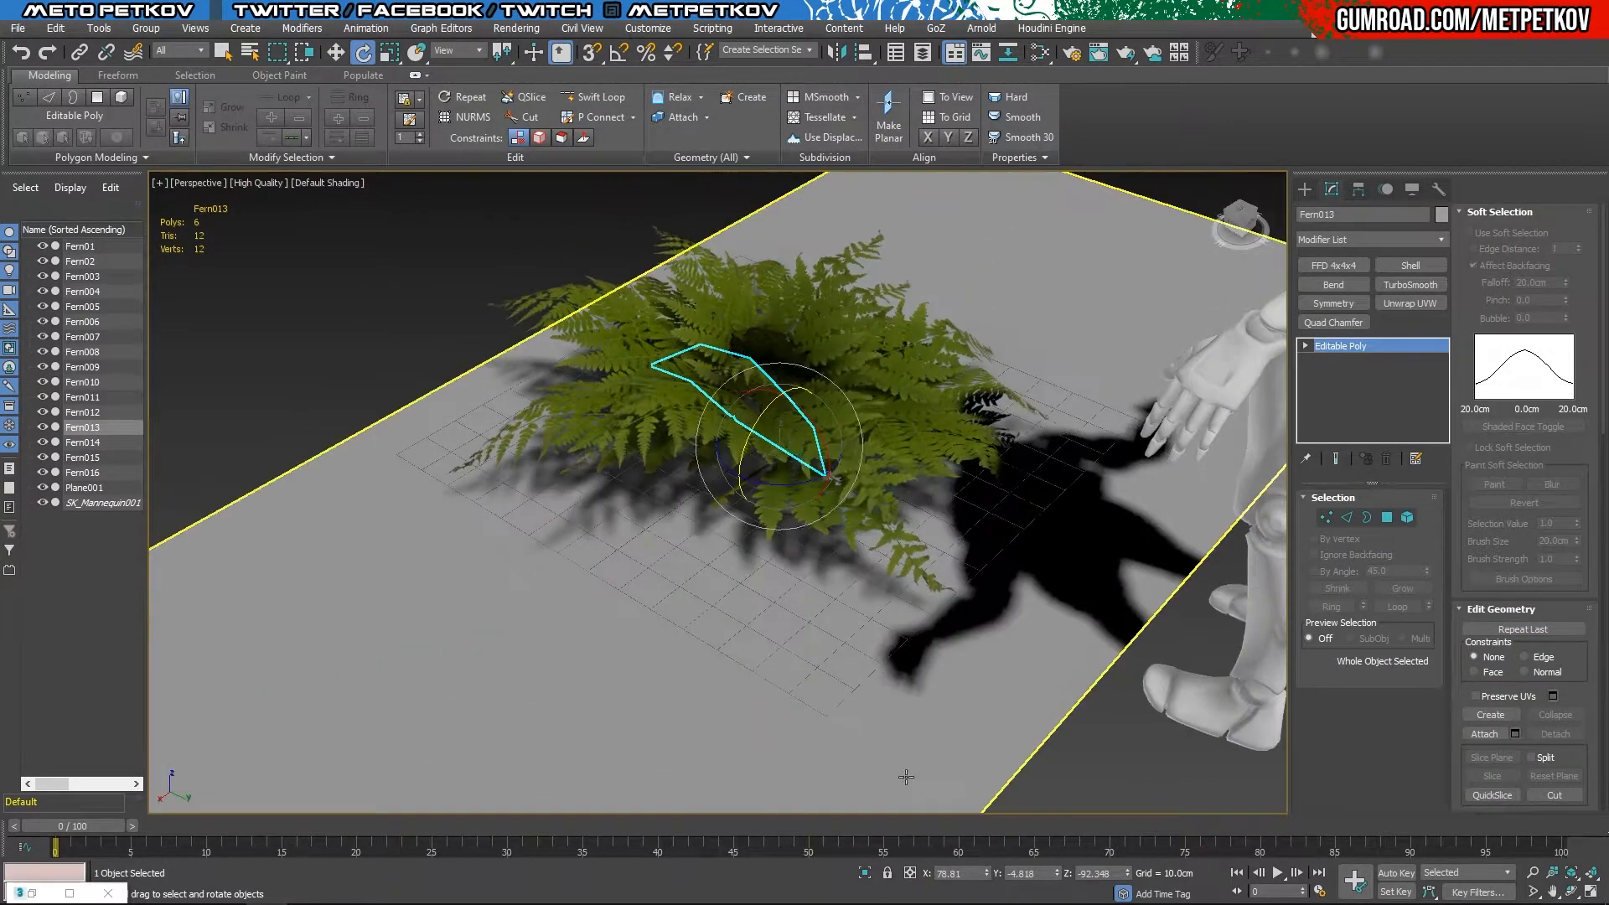
Step: Clear the selection and examine the fern plant from several angles, close up and from a distance
click(1106, 769)
scroll(1053, 682, down, 5)
key(ctrl+a)
click(1010, 709)
alt+middle_drag(1010, 709, 1164, 427)
scroll(1164, 427, up, 5)
scroll(1164, 428, down, 2)
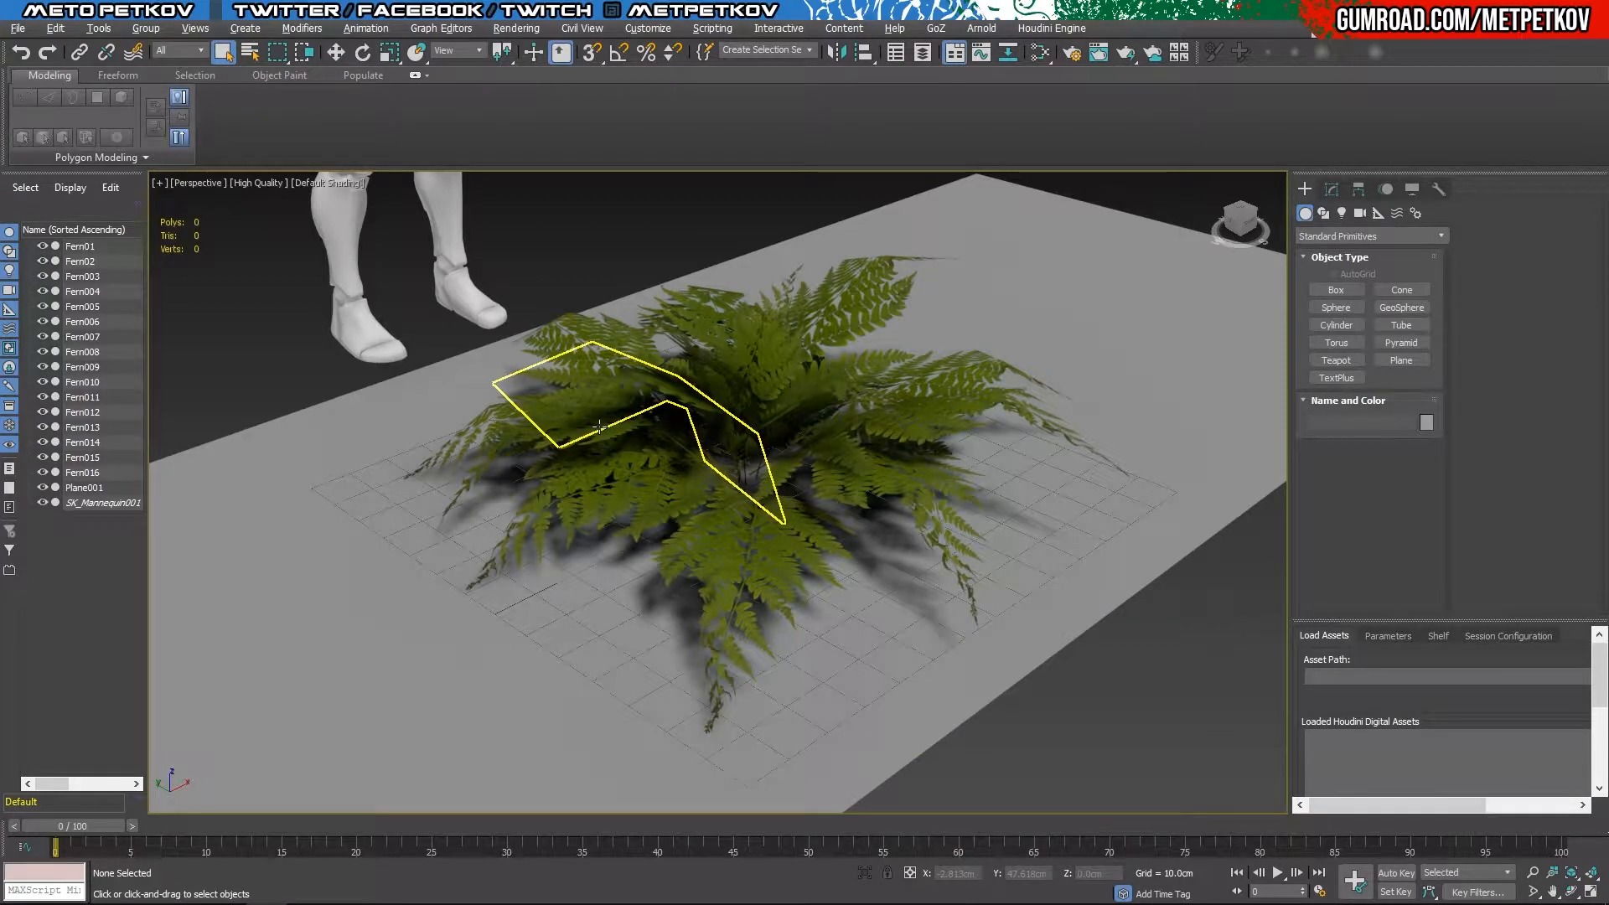
alt+middle_drag(877, 563, 1052, 591)
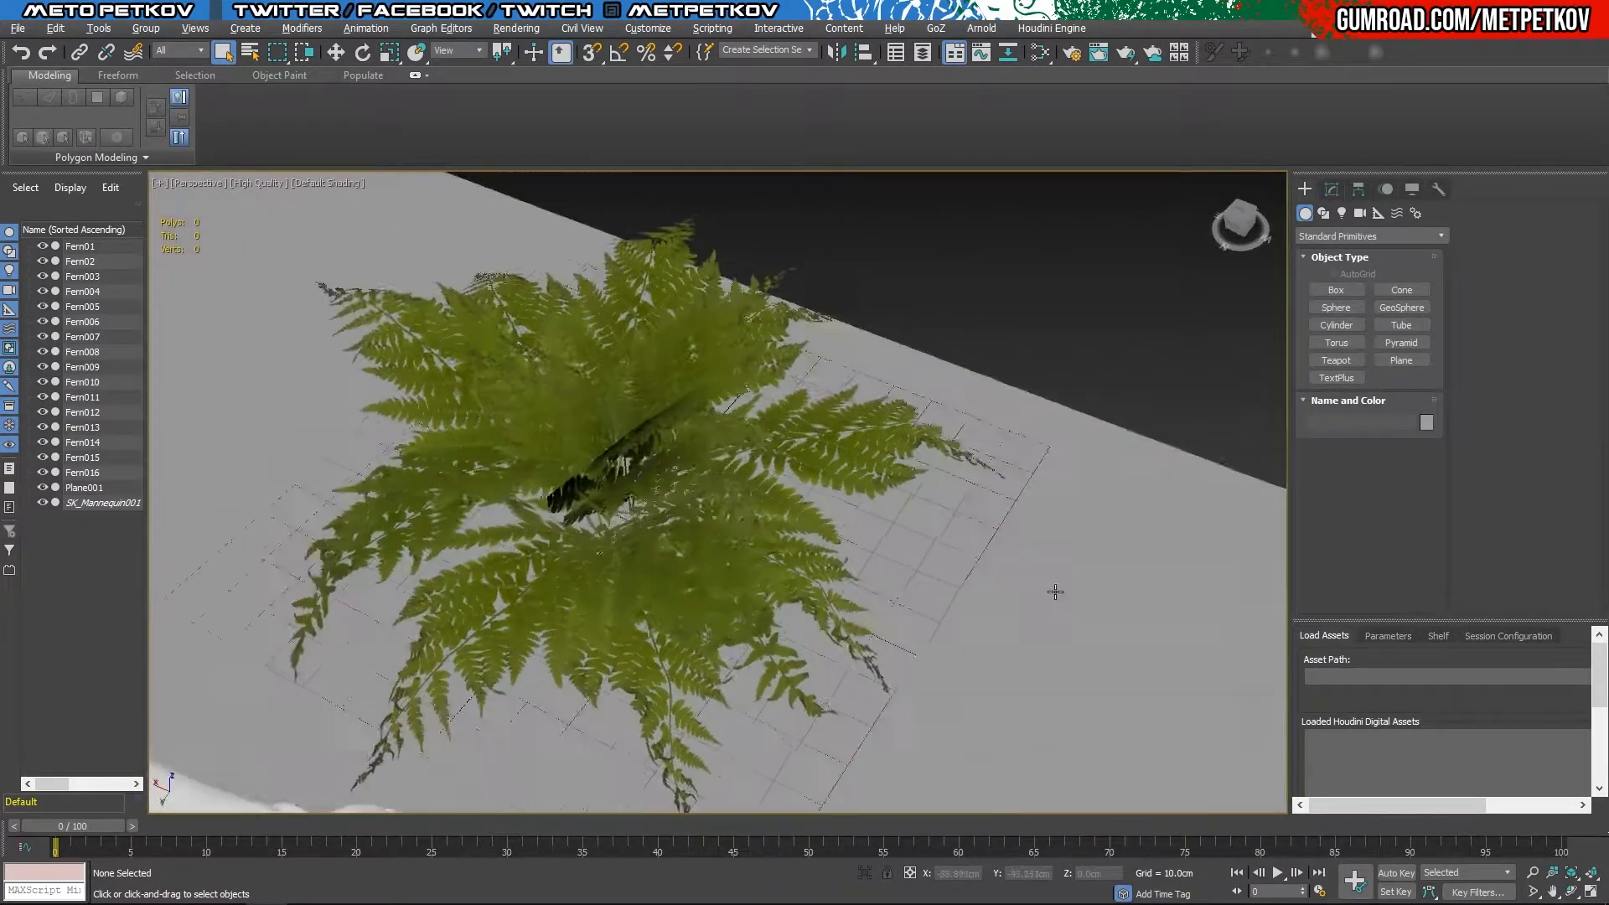
scroll(1051, 591, down, 3)
alt+middle_drag(975, 528, 742, 484)
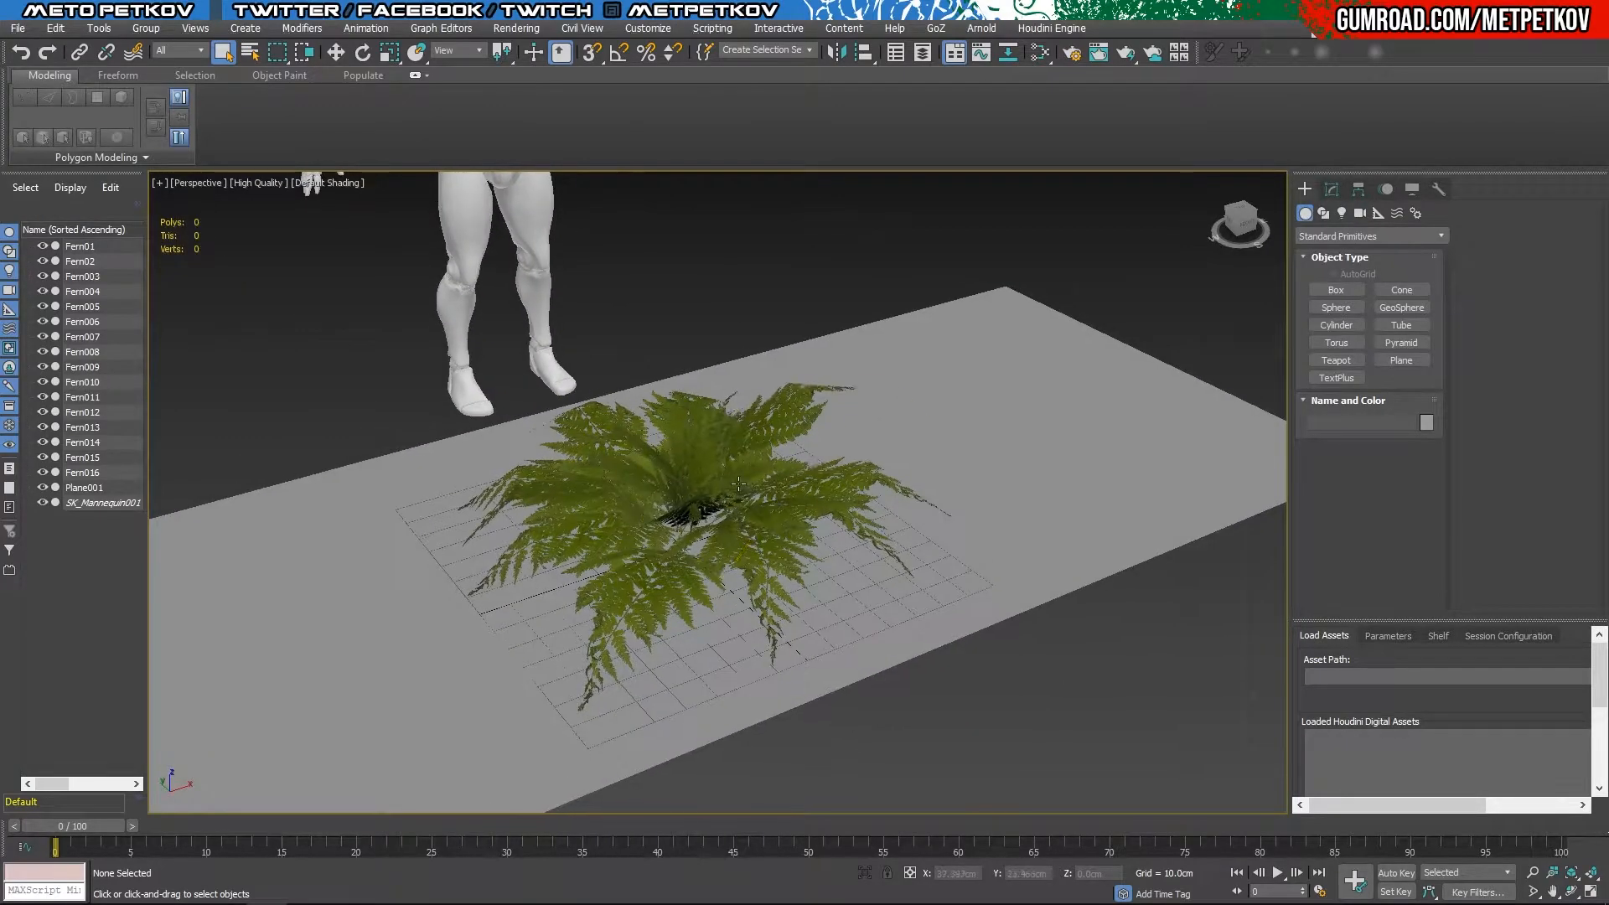
scroll(741, 484, up, 3)
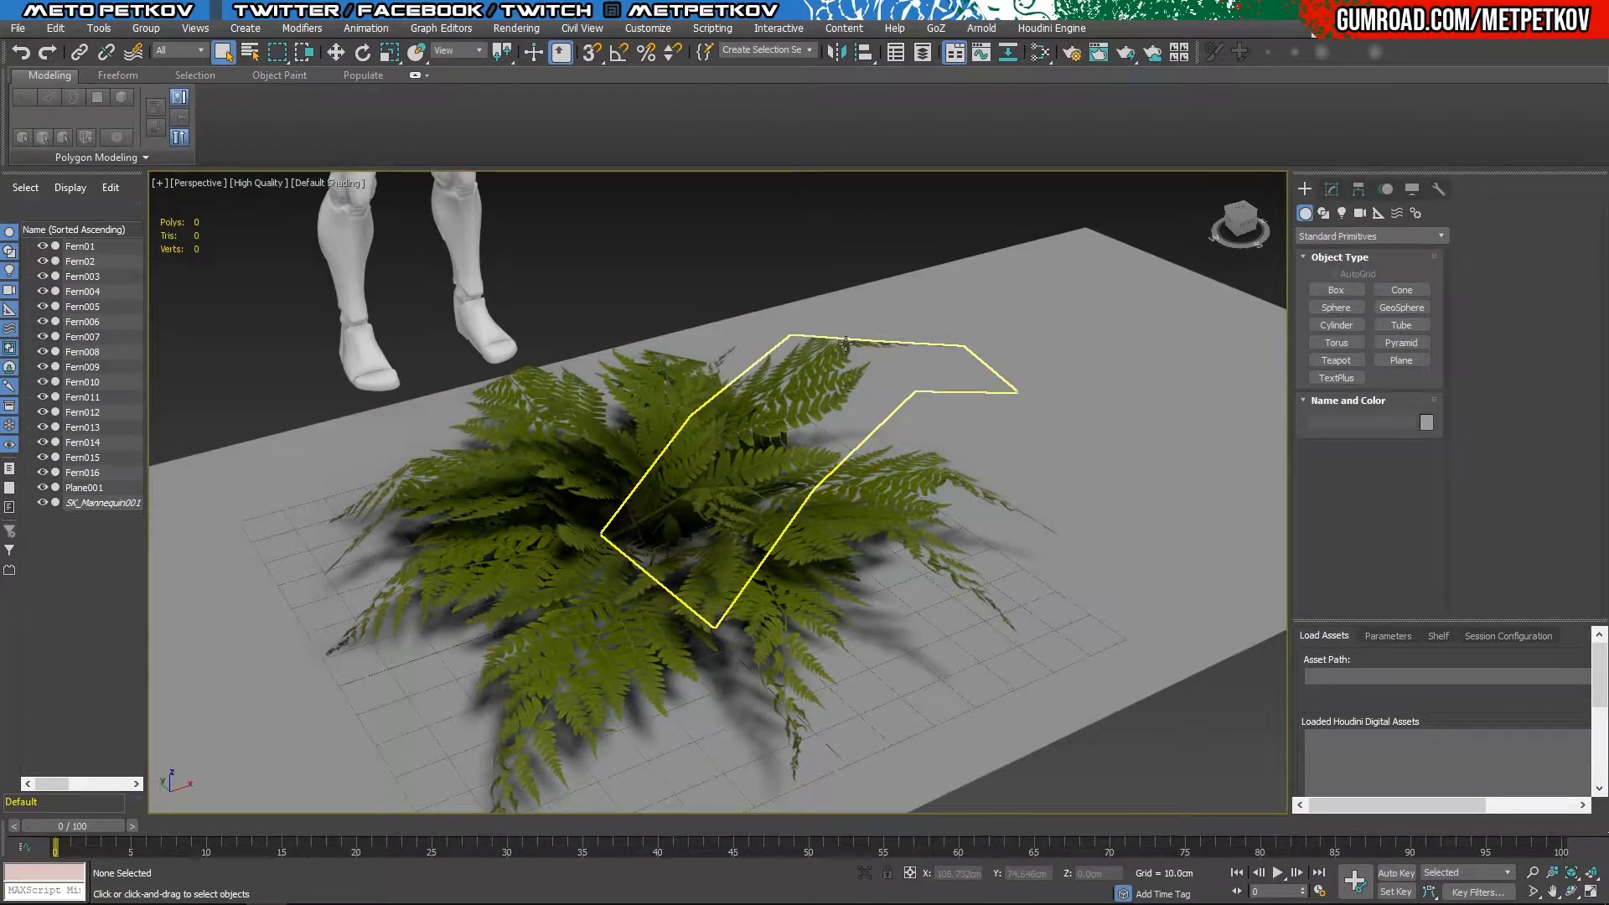
Step: Select the card Fern009 with edged faces displayed and close the Houdini Engine panel
click(838, 351)
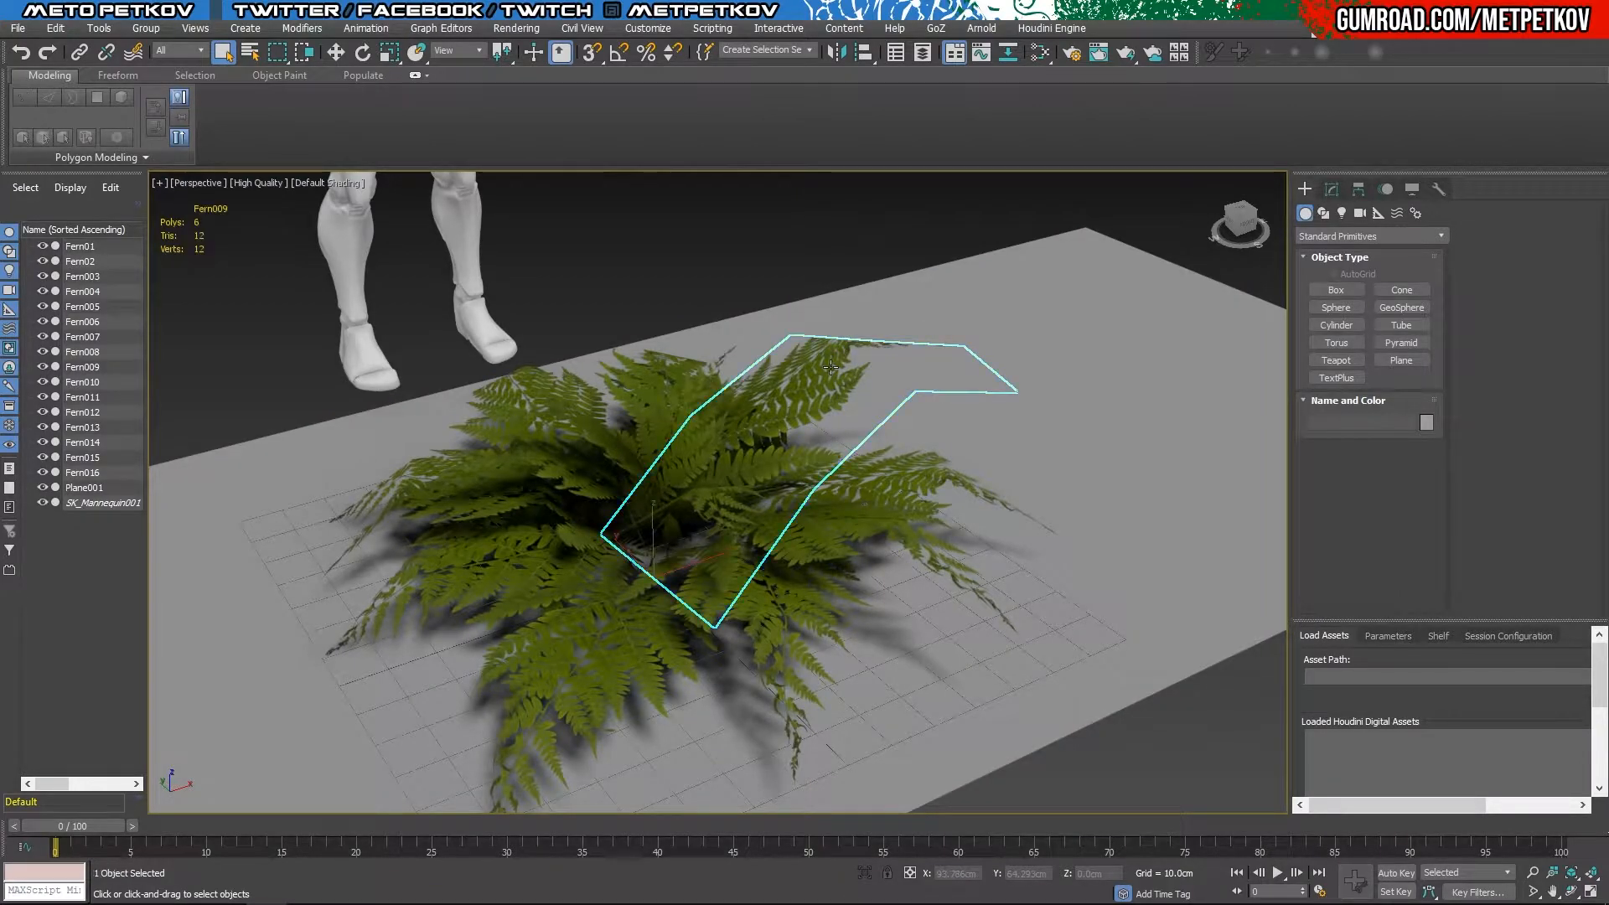
key(F4)
mouse_move(823, 464)
alt+middle_down()
mouse_move(875, 511)
mouse_move(749, 520)
alt+middle_up()
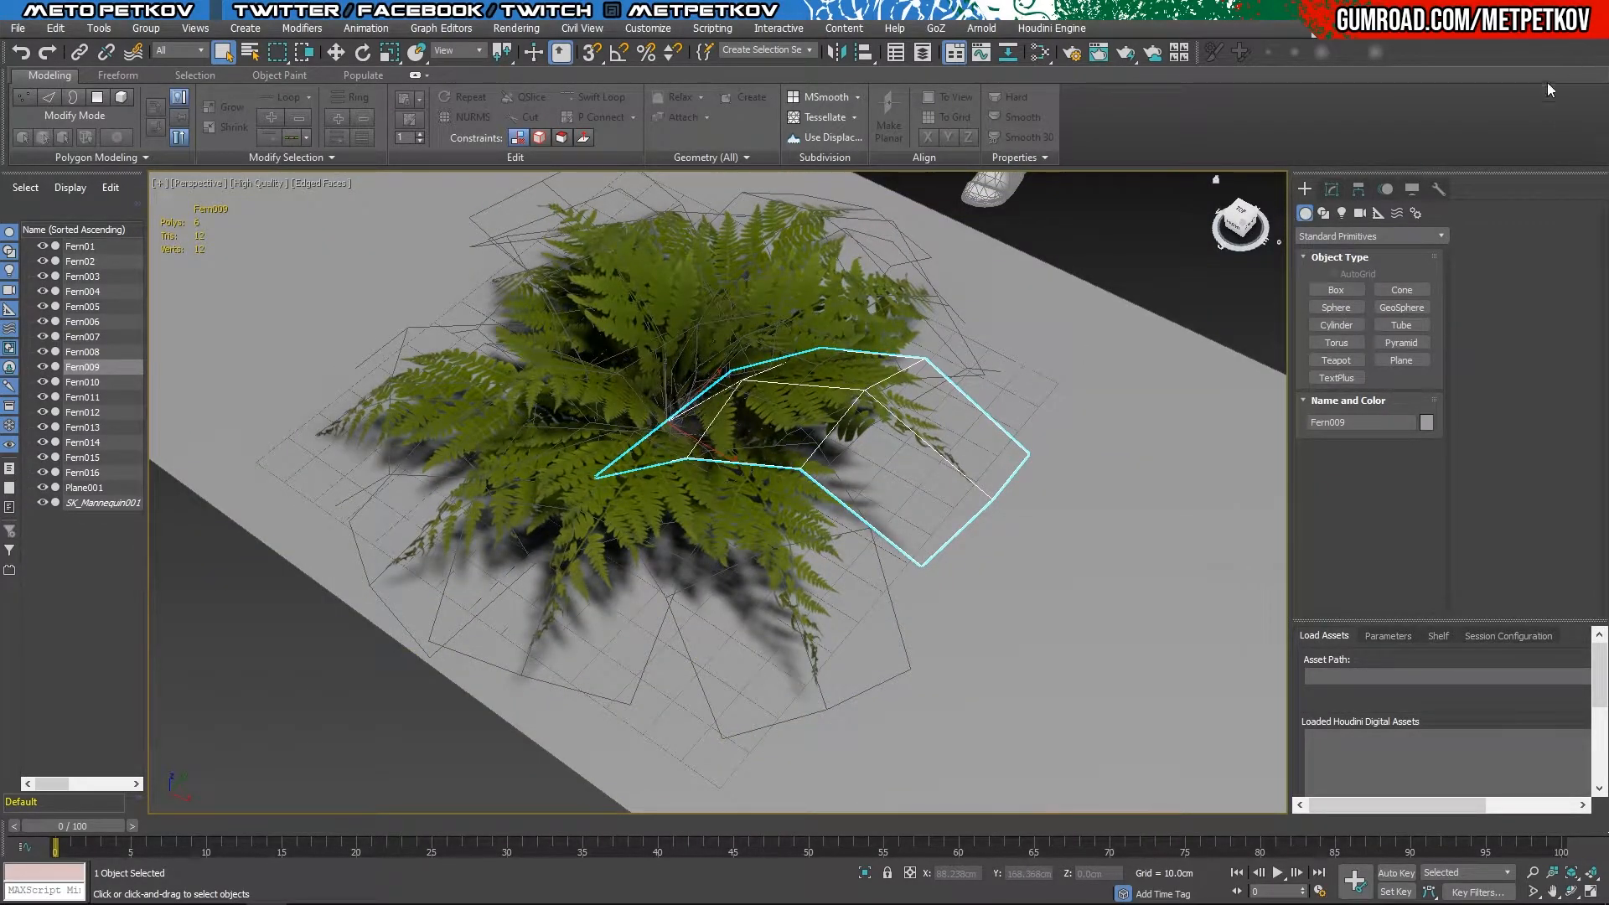
drag(1492, 616, 987, 524)
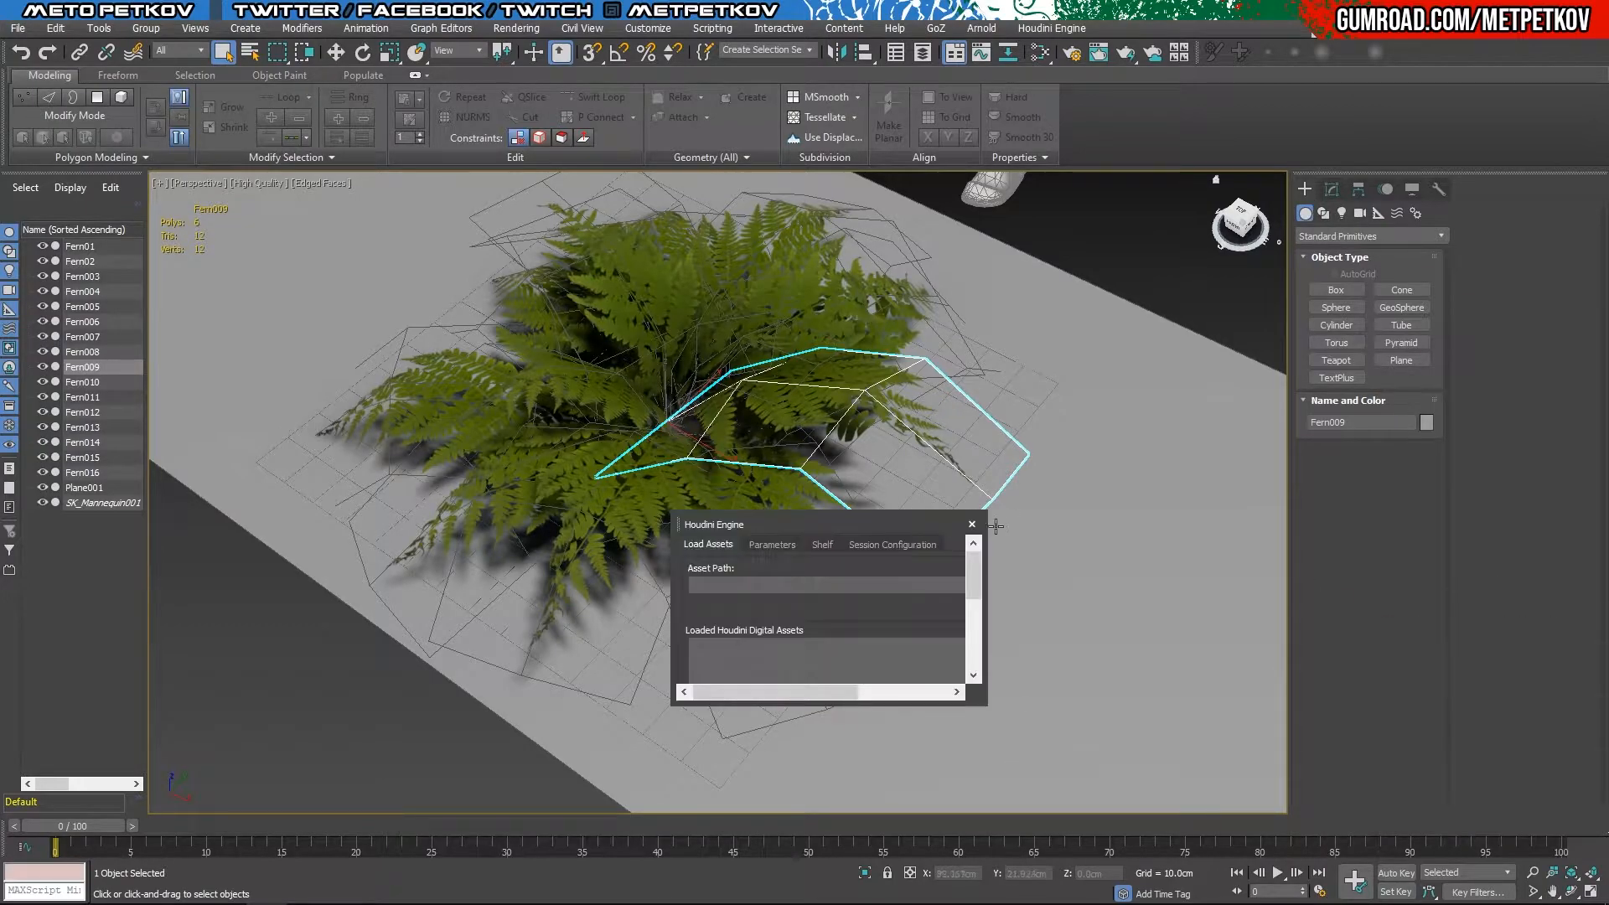
click(972, 524)
click(1331, 189)
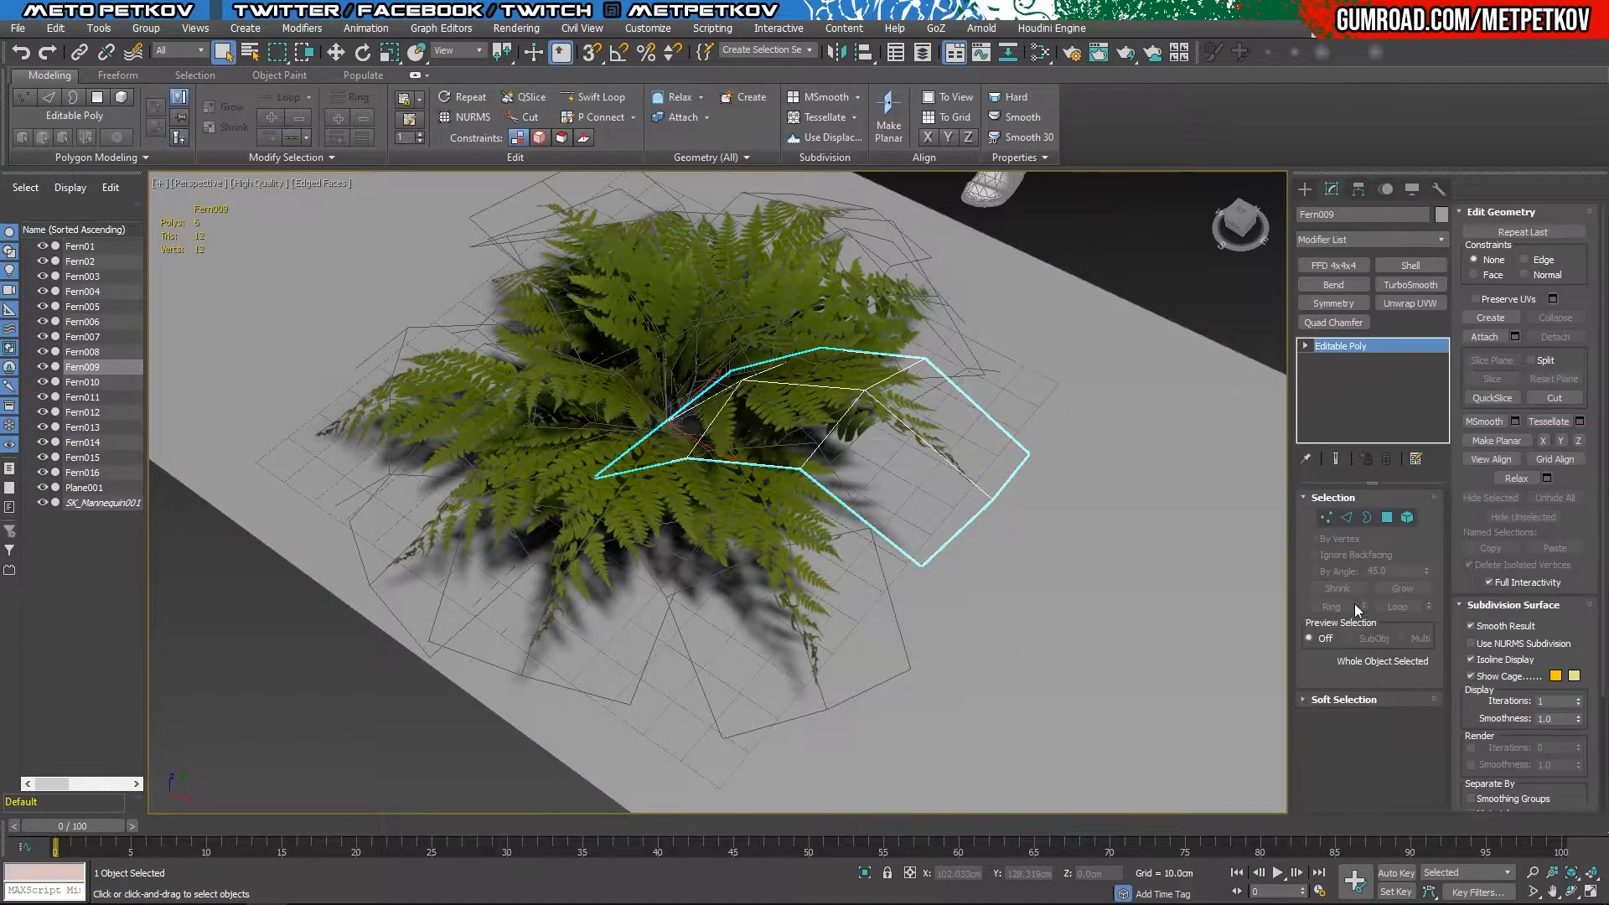
Step: Select Fern009's lengthwise middle edges, examine the card's topology, and return to whole-object level
key(2)
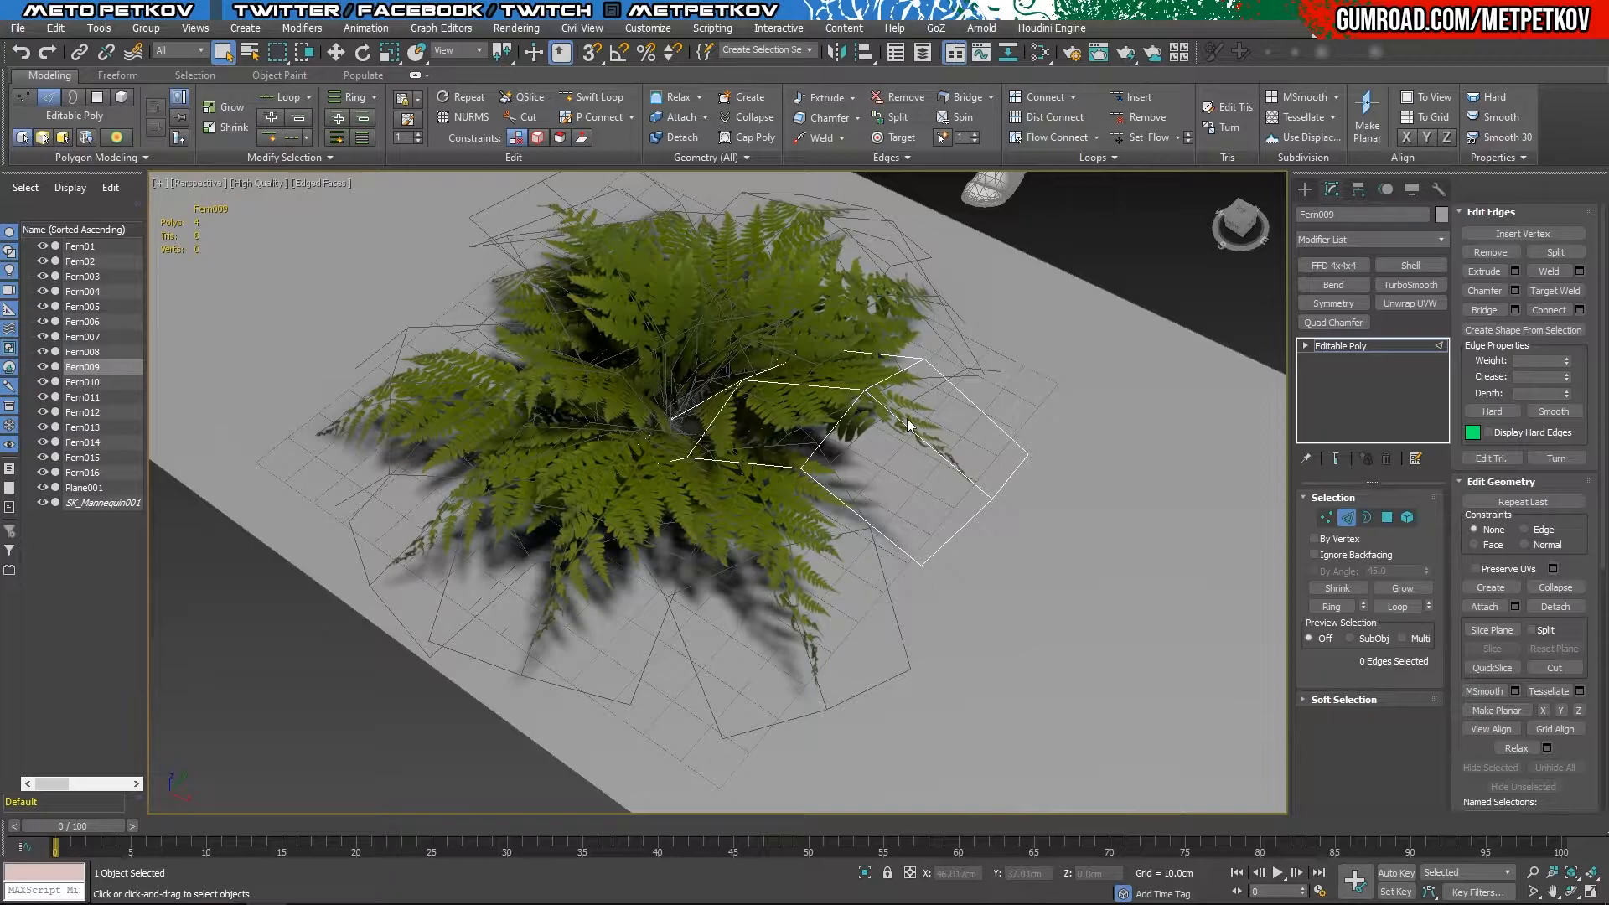
double_click(904, 425)
alt+middle_drag(938, 528, 429, 441)
click(972, 530)
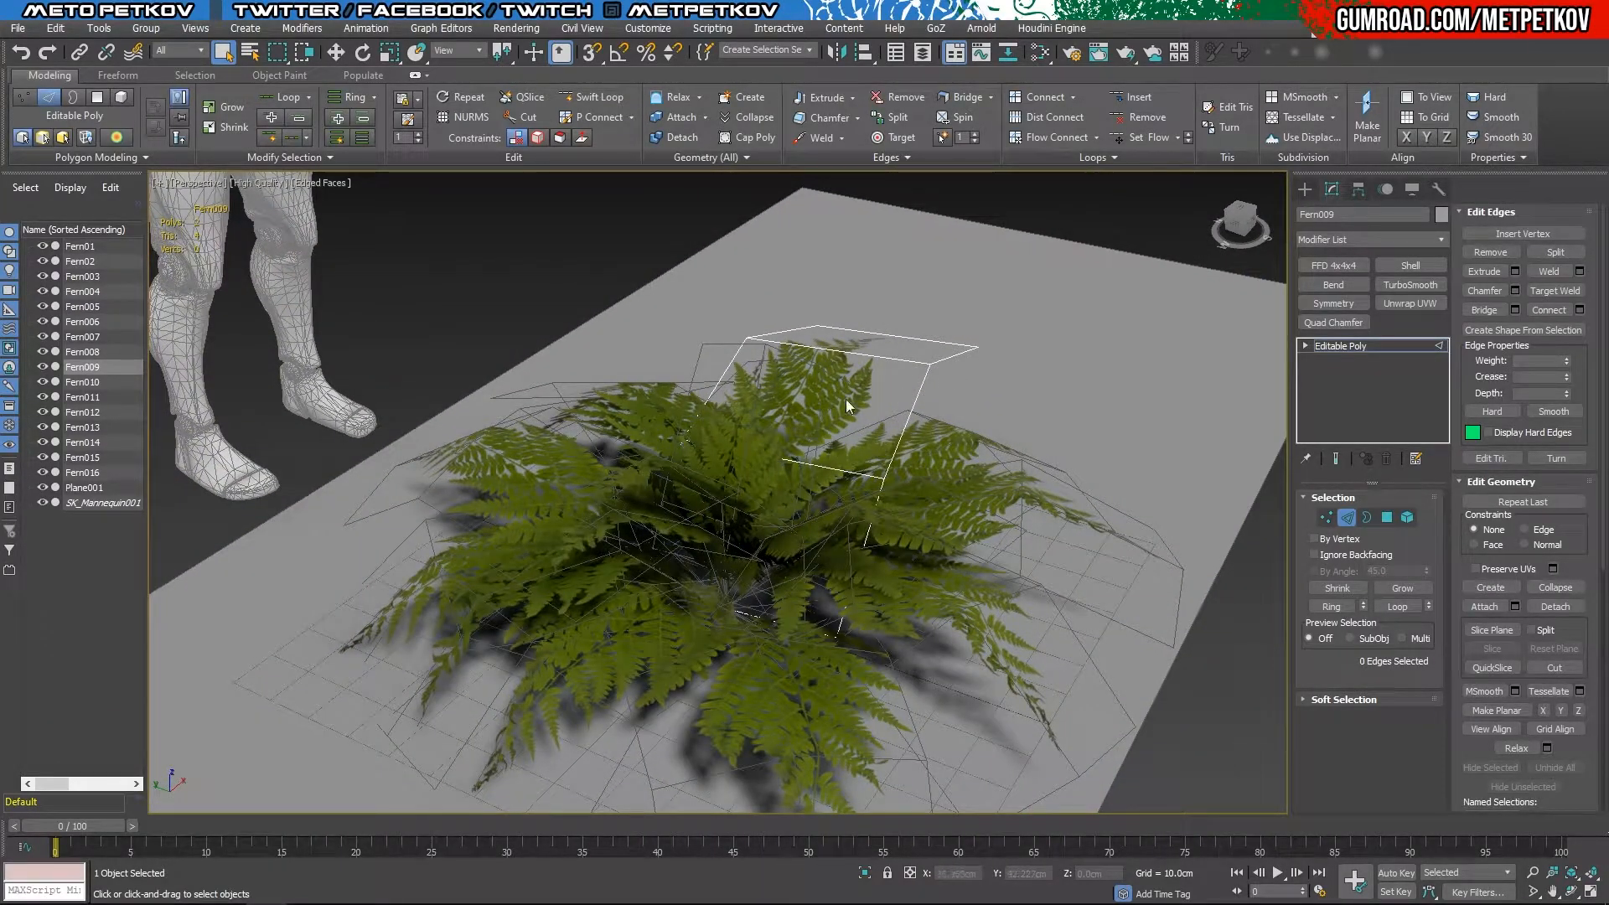
key(ctrl+z)
alt+middle_drag(970, 270, 933, 320)
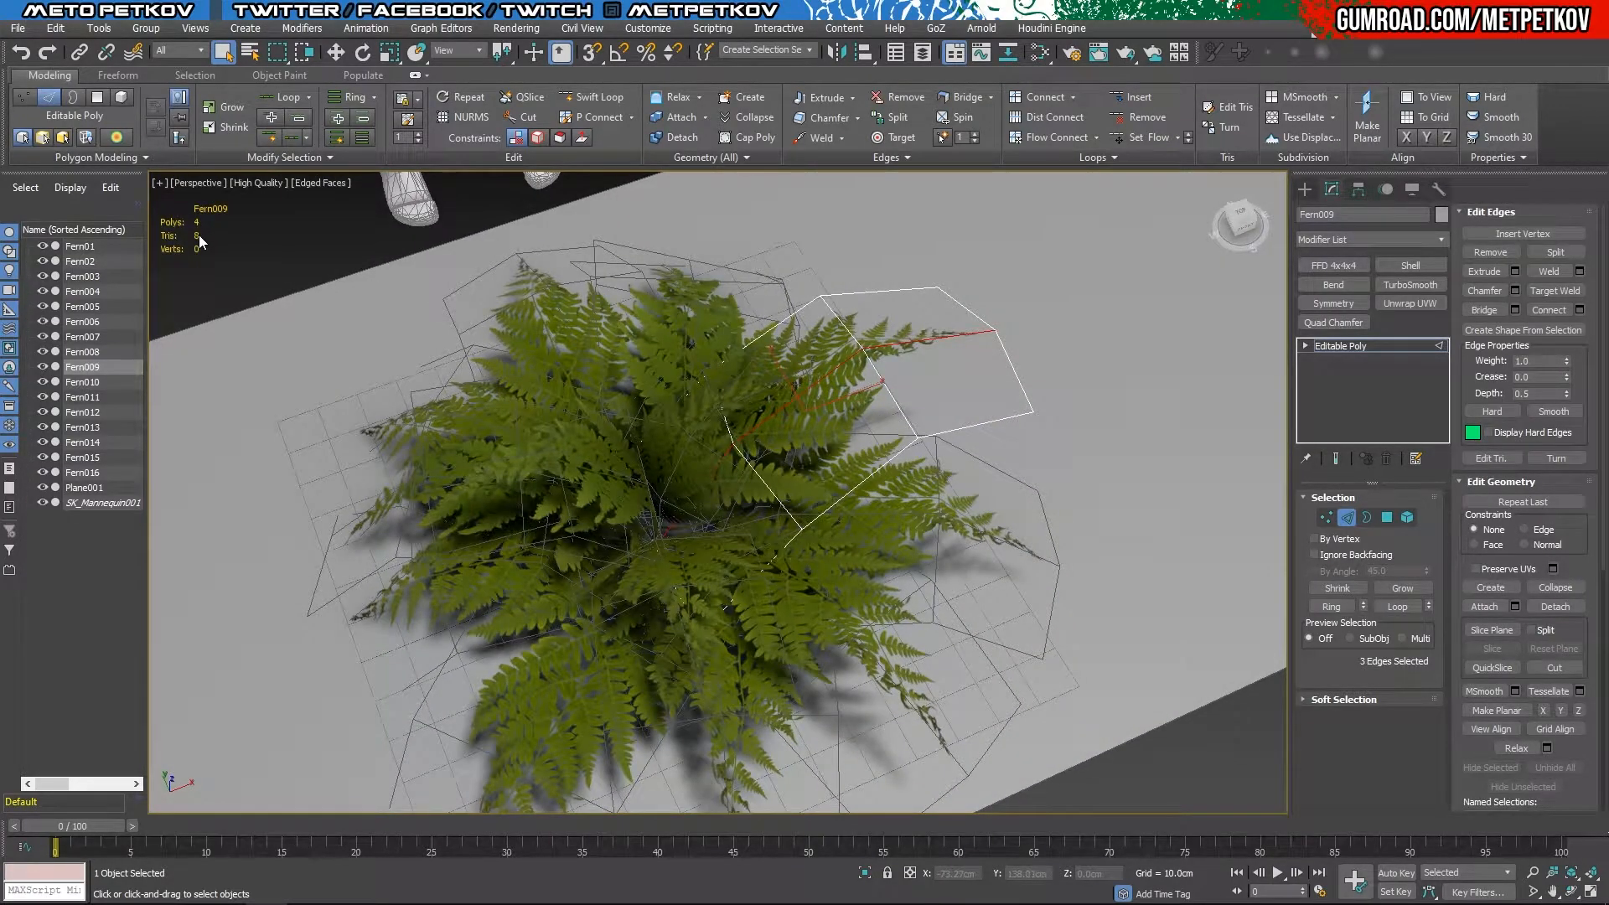
scroll(222, 243, down, 3)
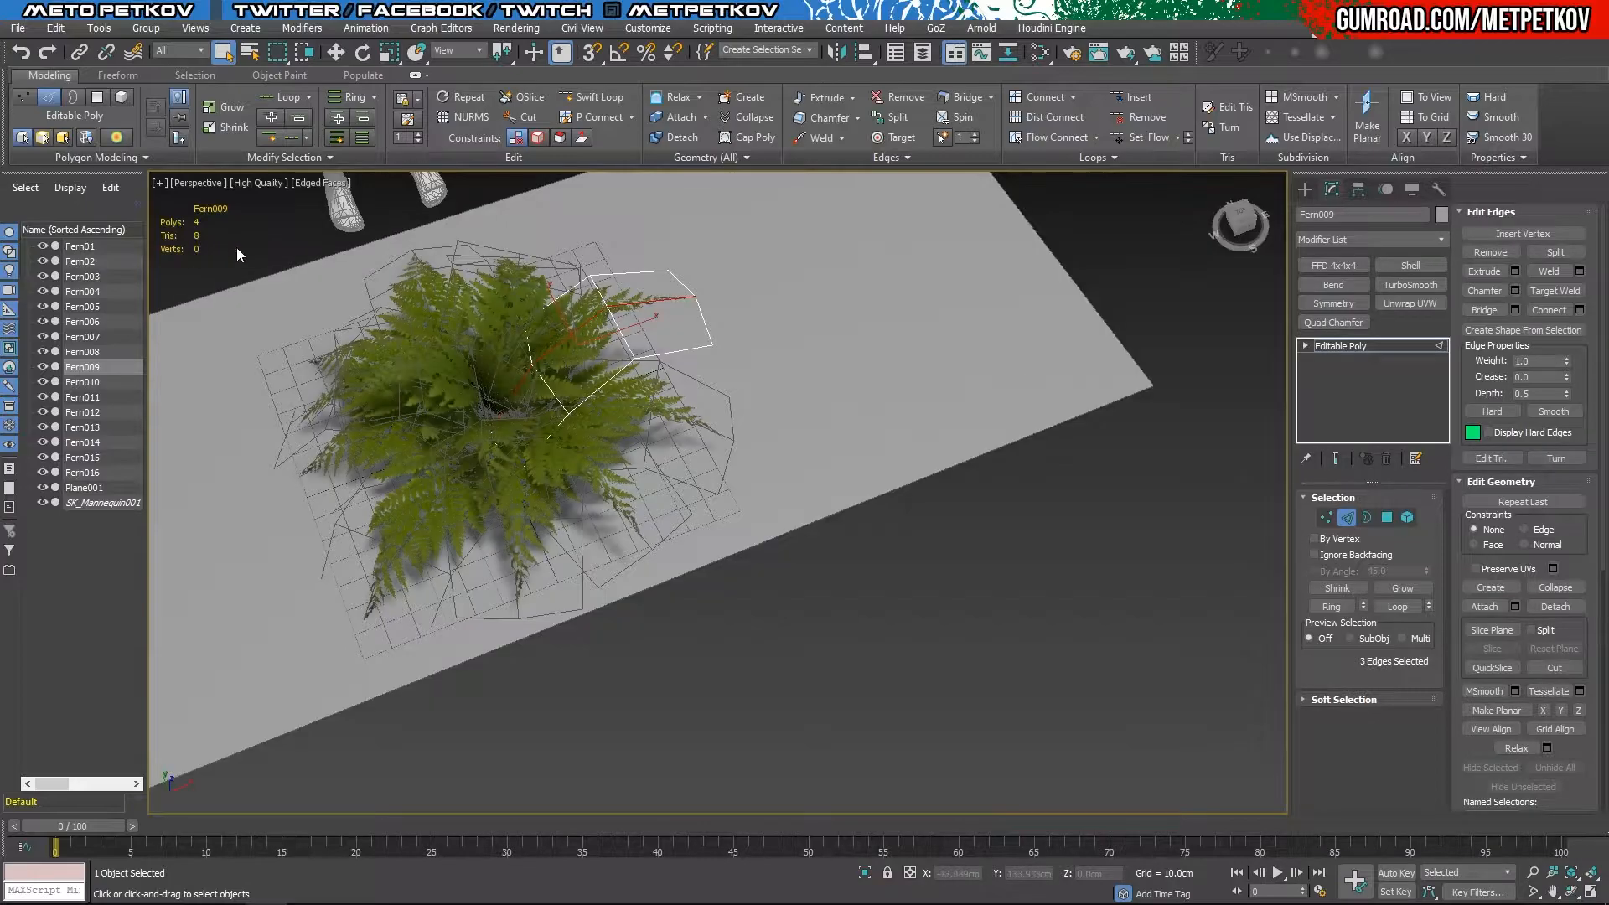
alt+middle_drag(891, 446, 928, 429)
click(928, 429)
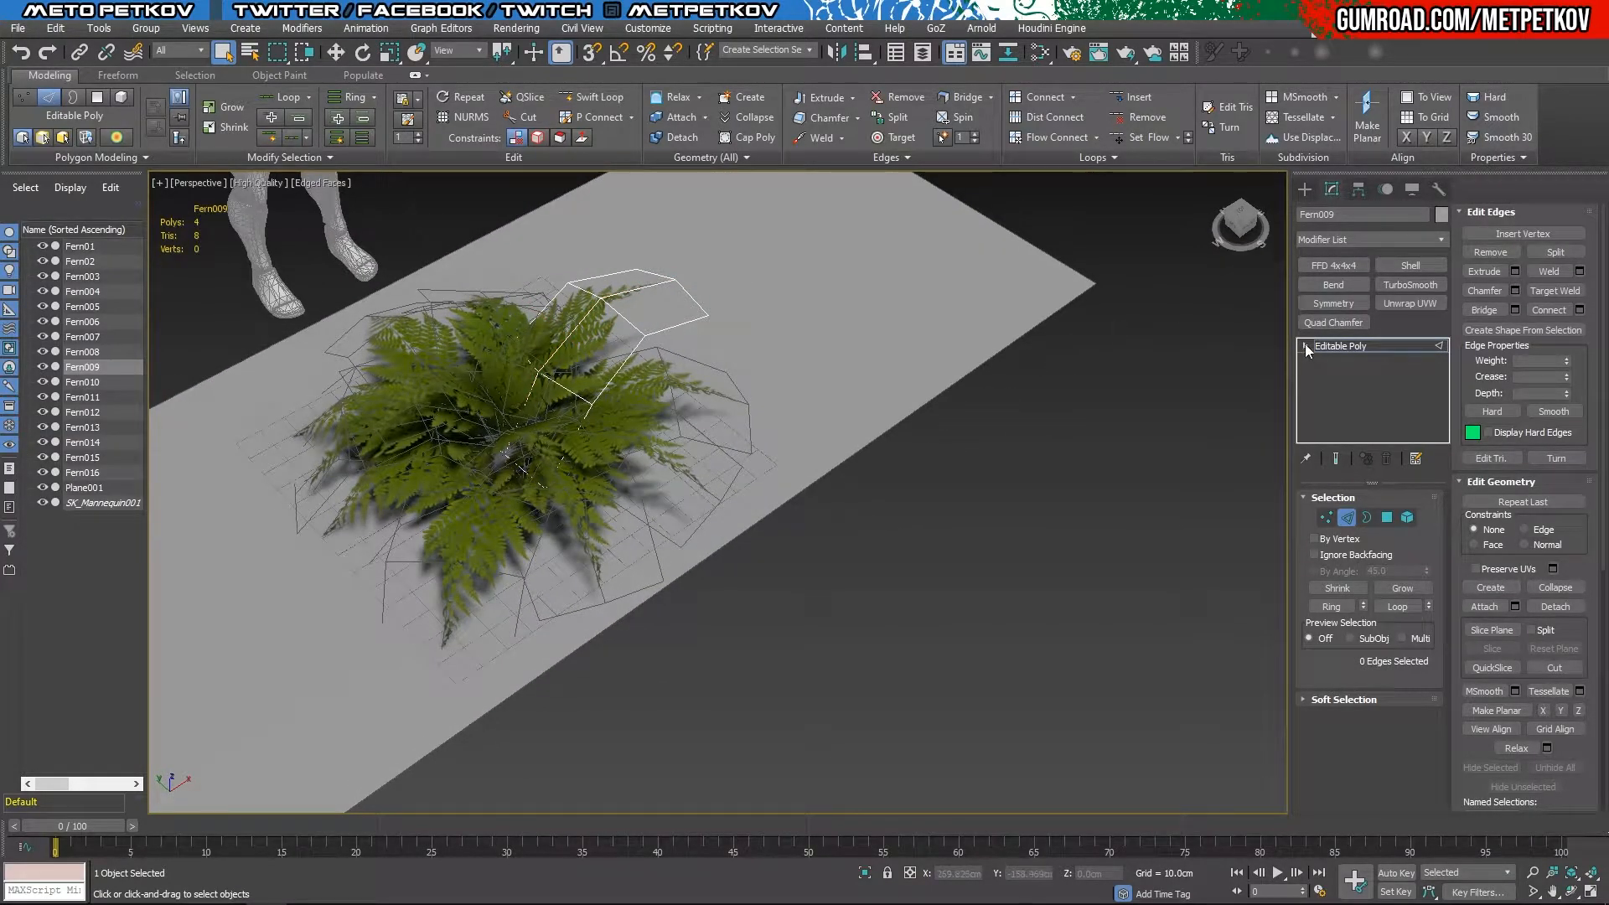
click(1340, 345)
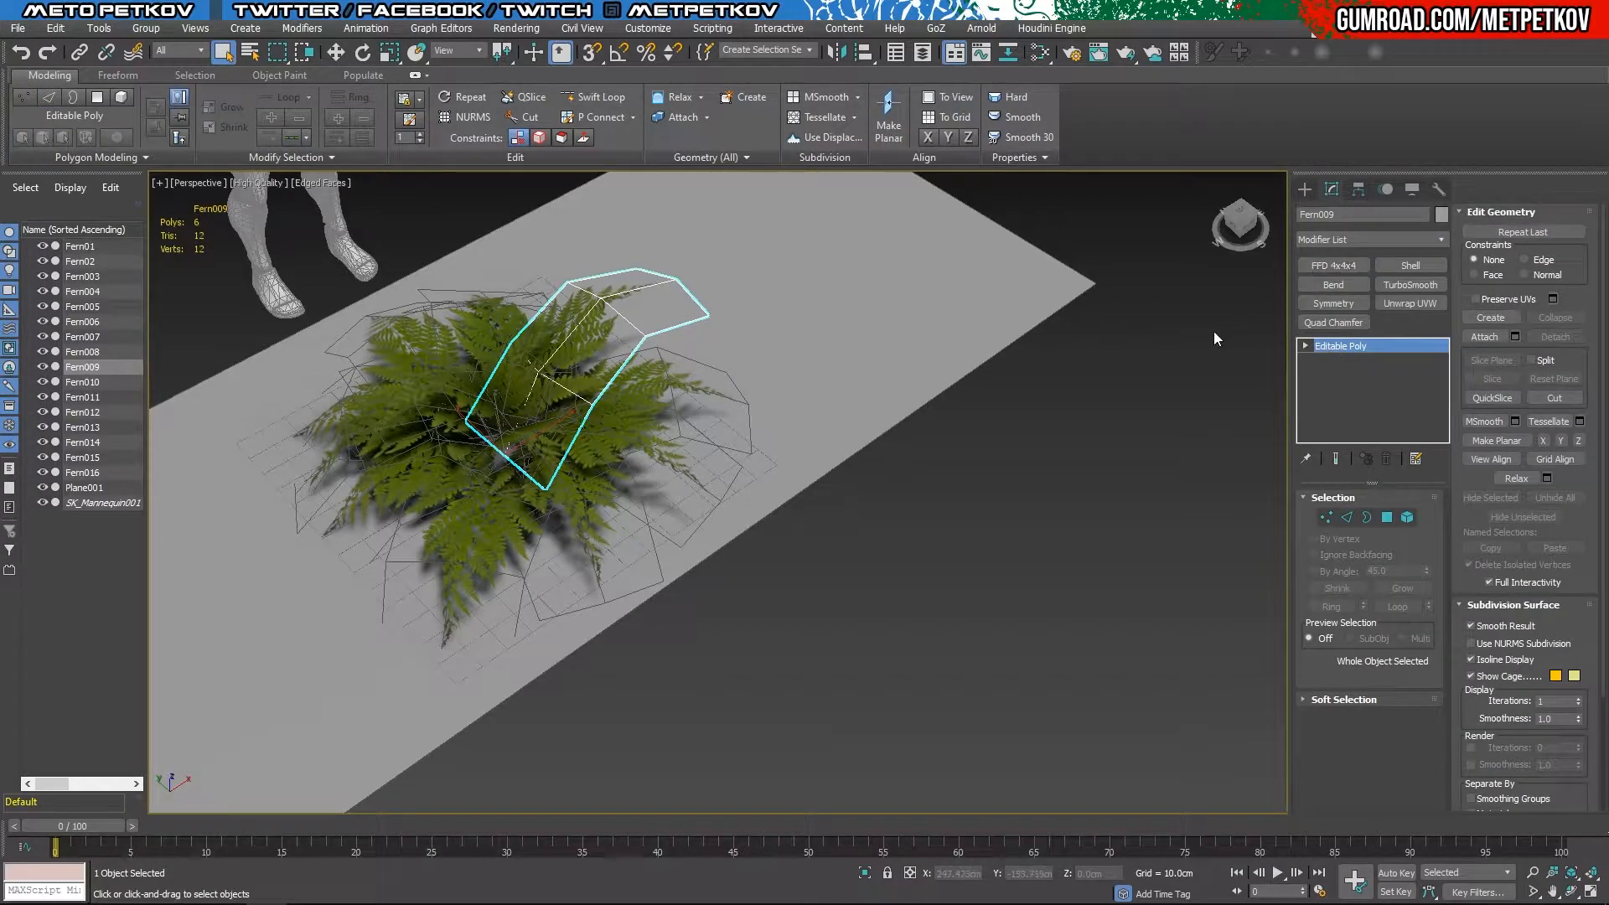
click(1340, 243)
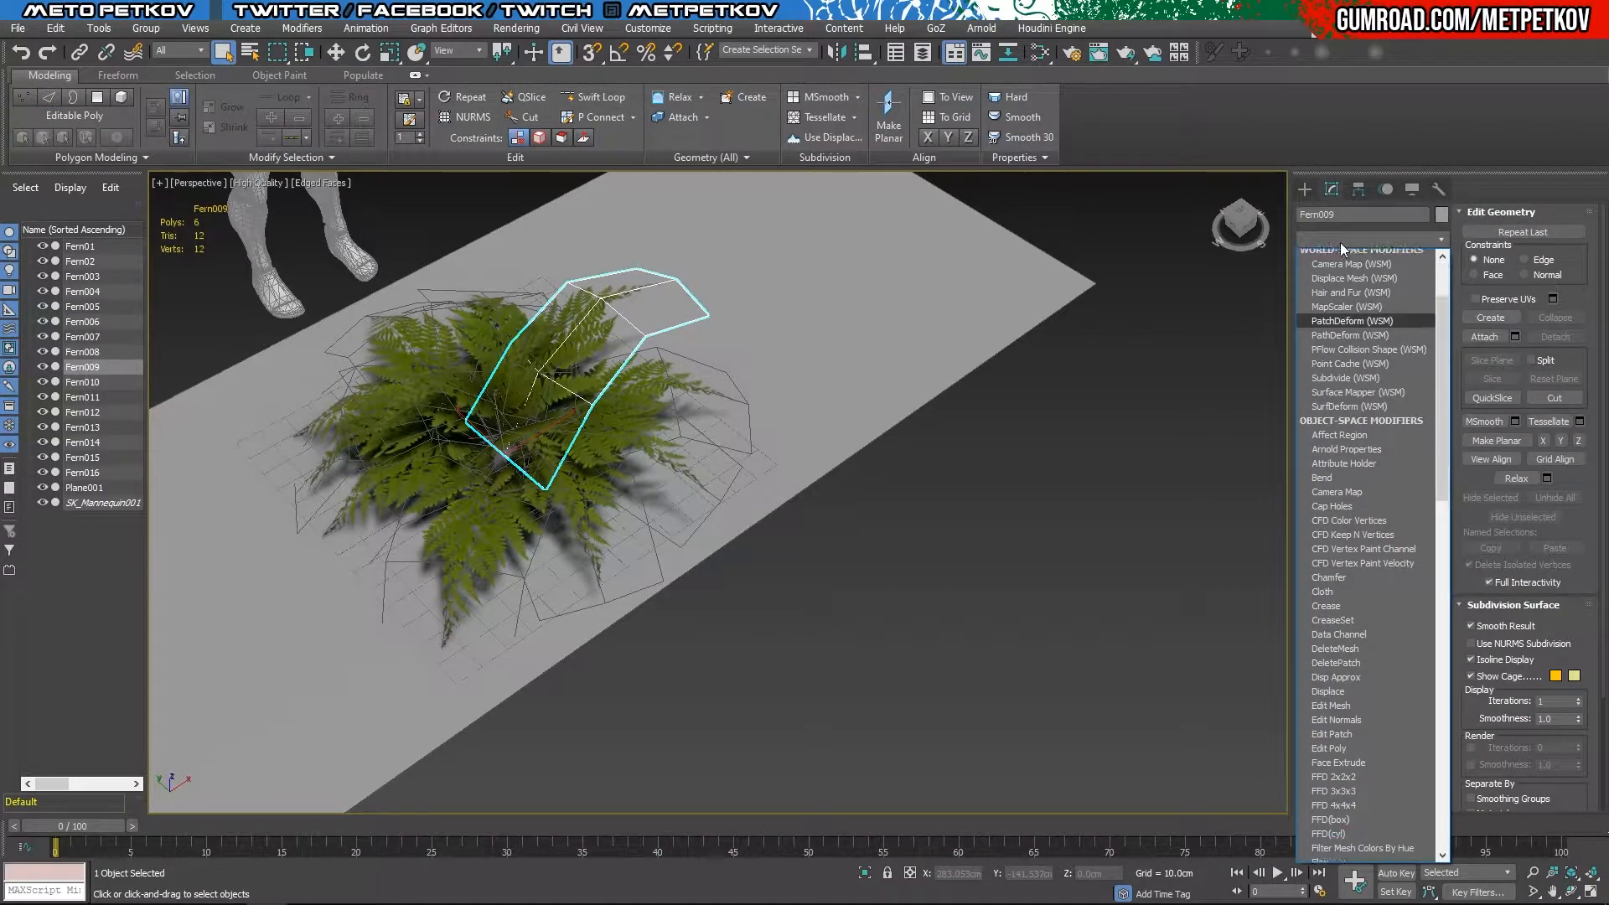
text(poly)
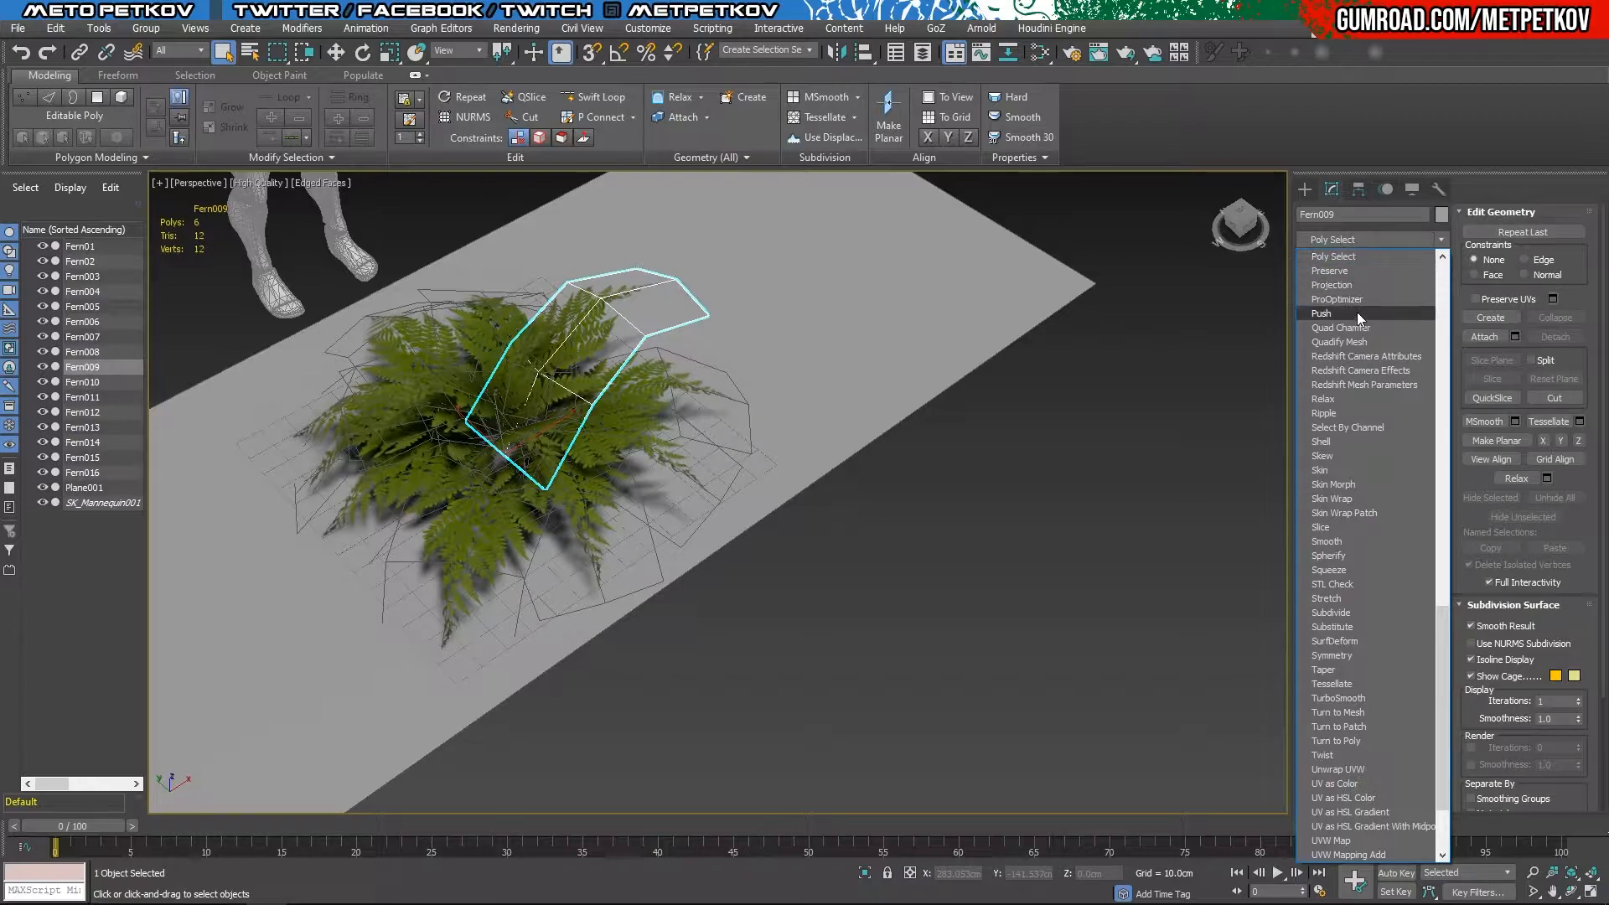
click(1174, 451)
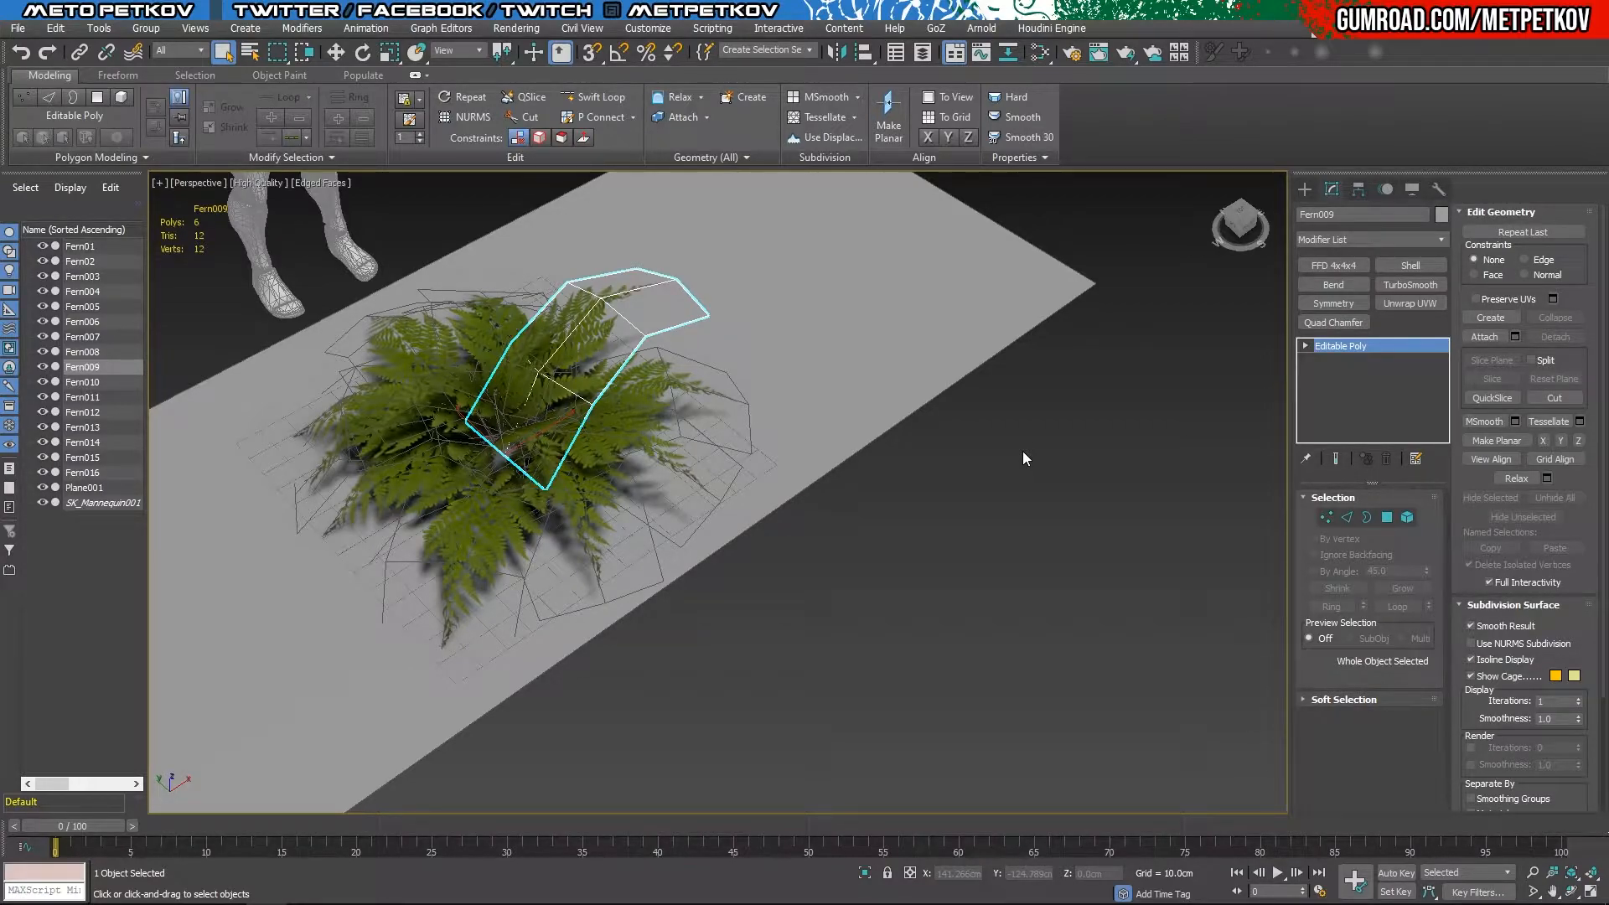
Step: Attach Fern01 and Fern003 through Fern016 to Fern02 as a single object
alt+middle_drag(1022, 459, 1027, 545)
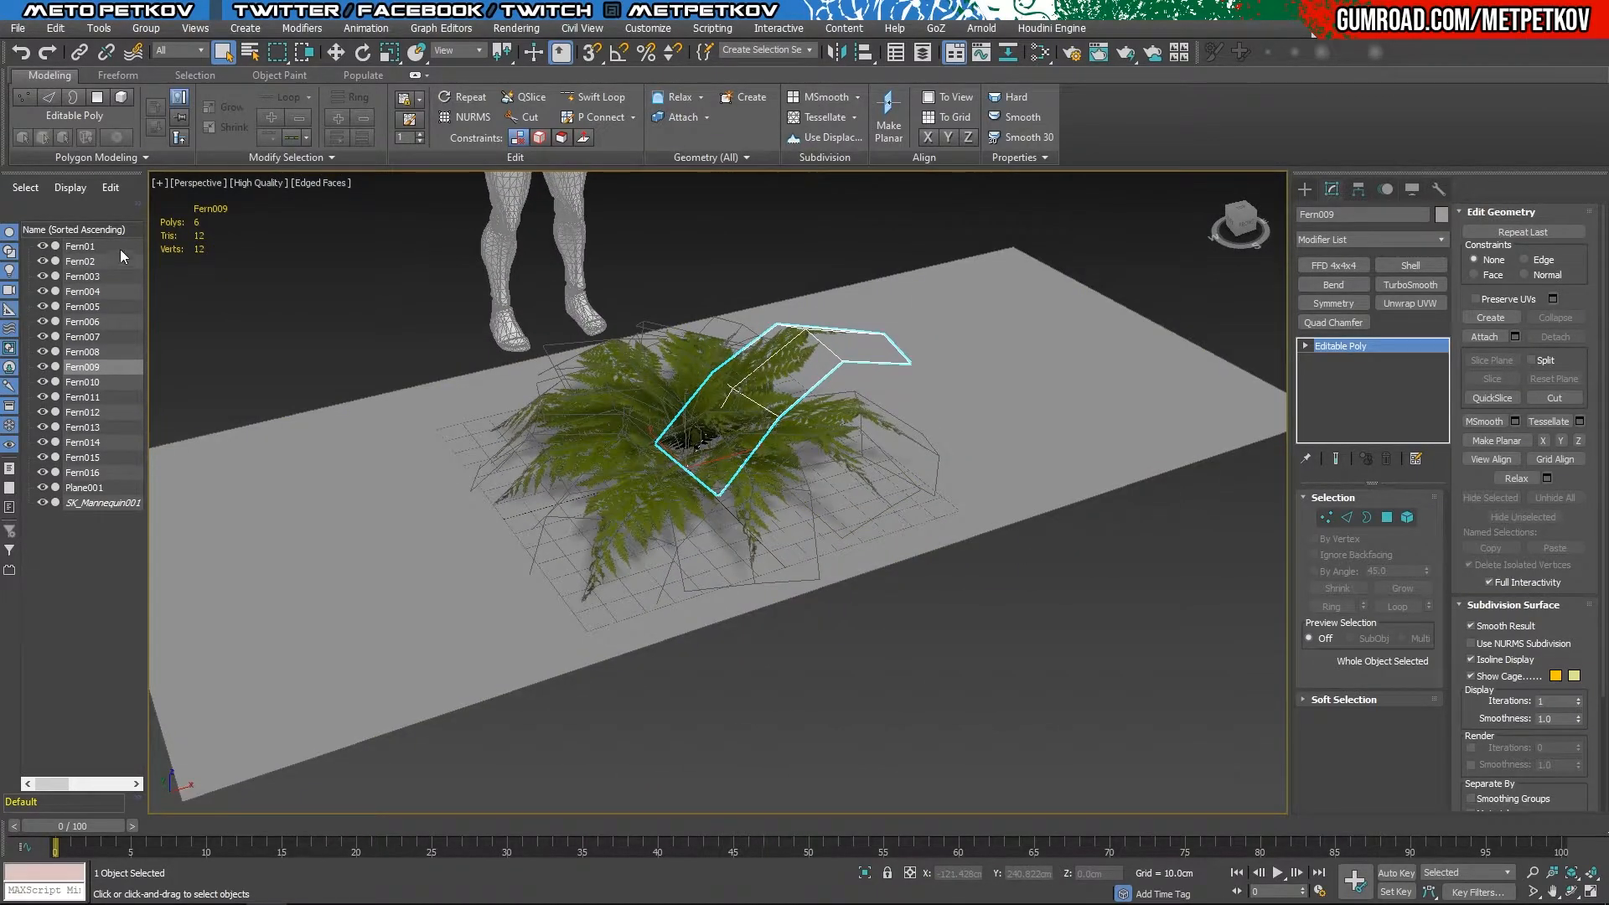
click(84, 260)
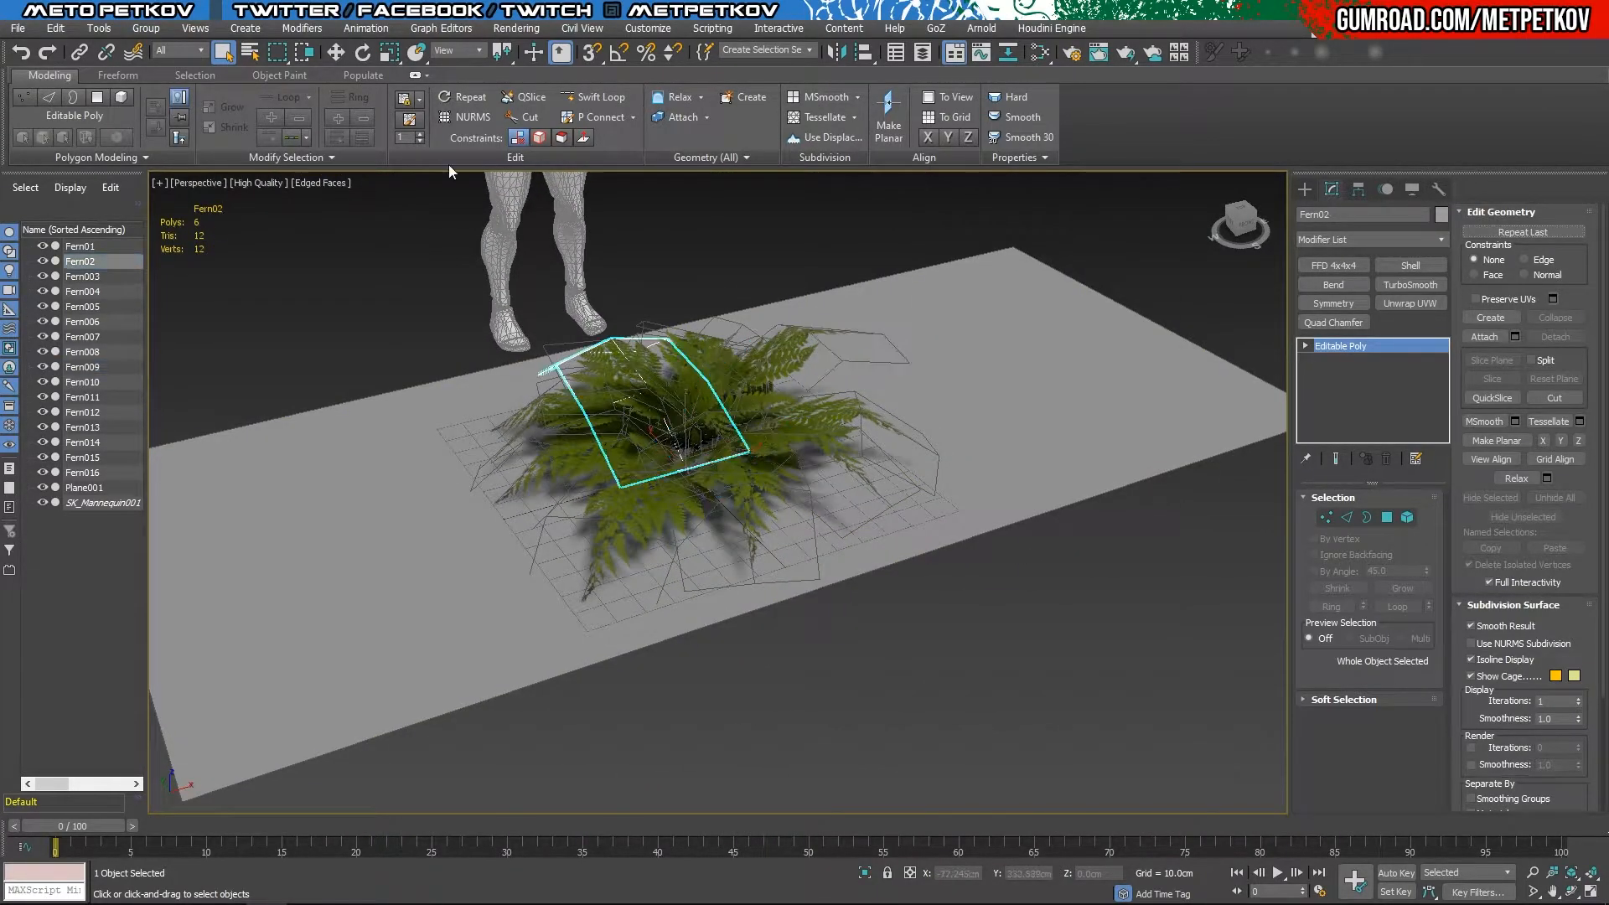
click(706, 117)
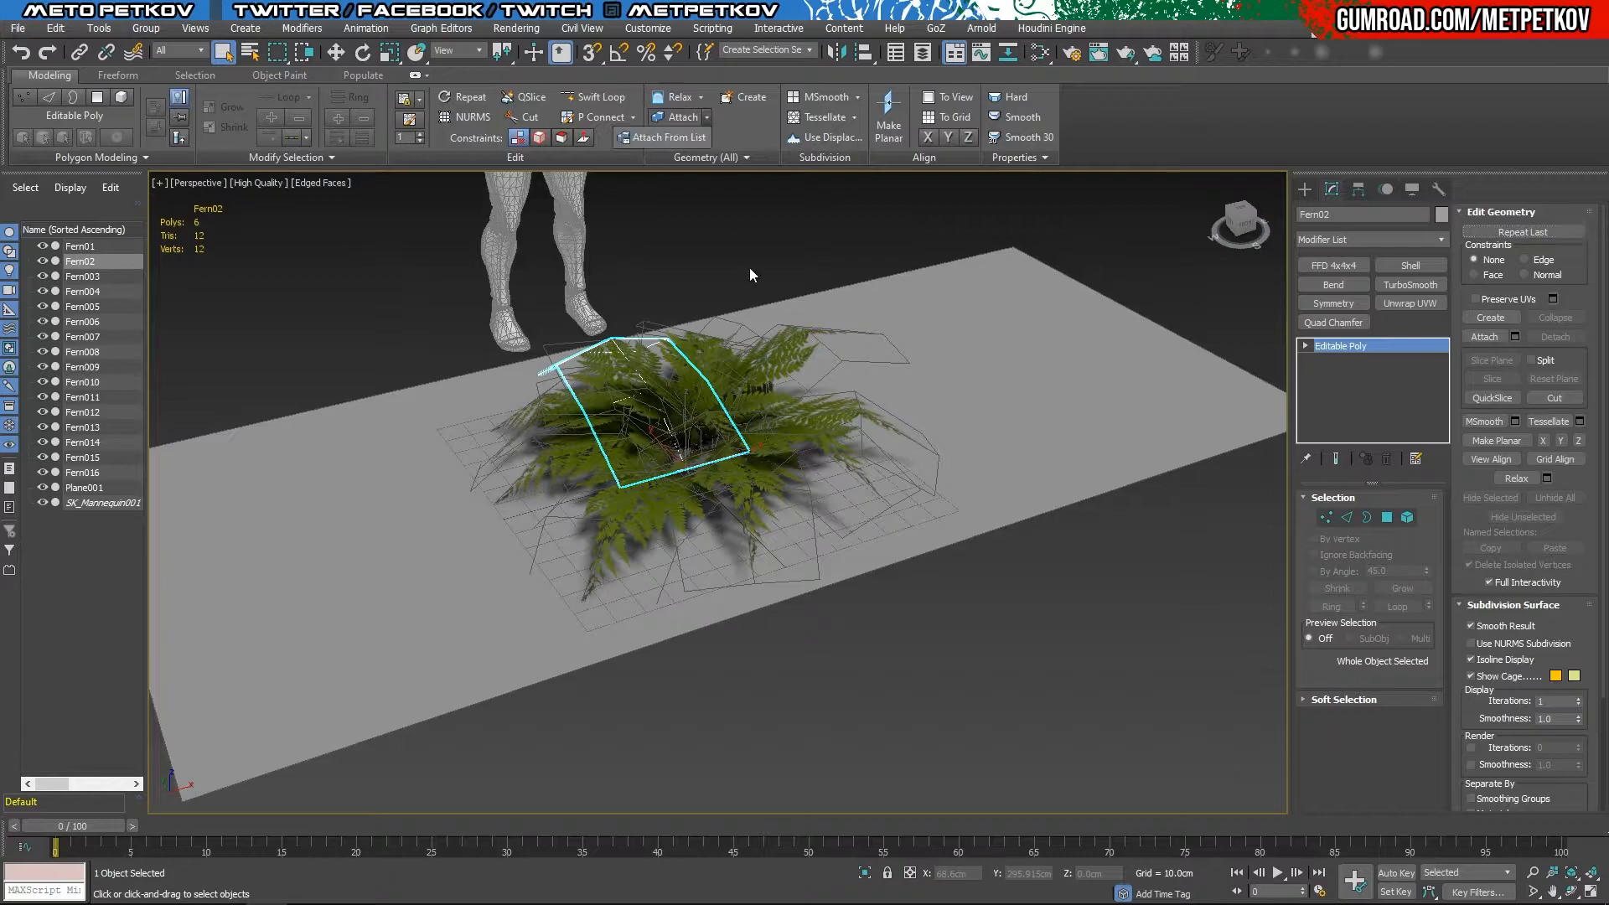
click(687, 139)
click(81, 119)
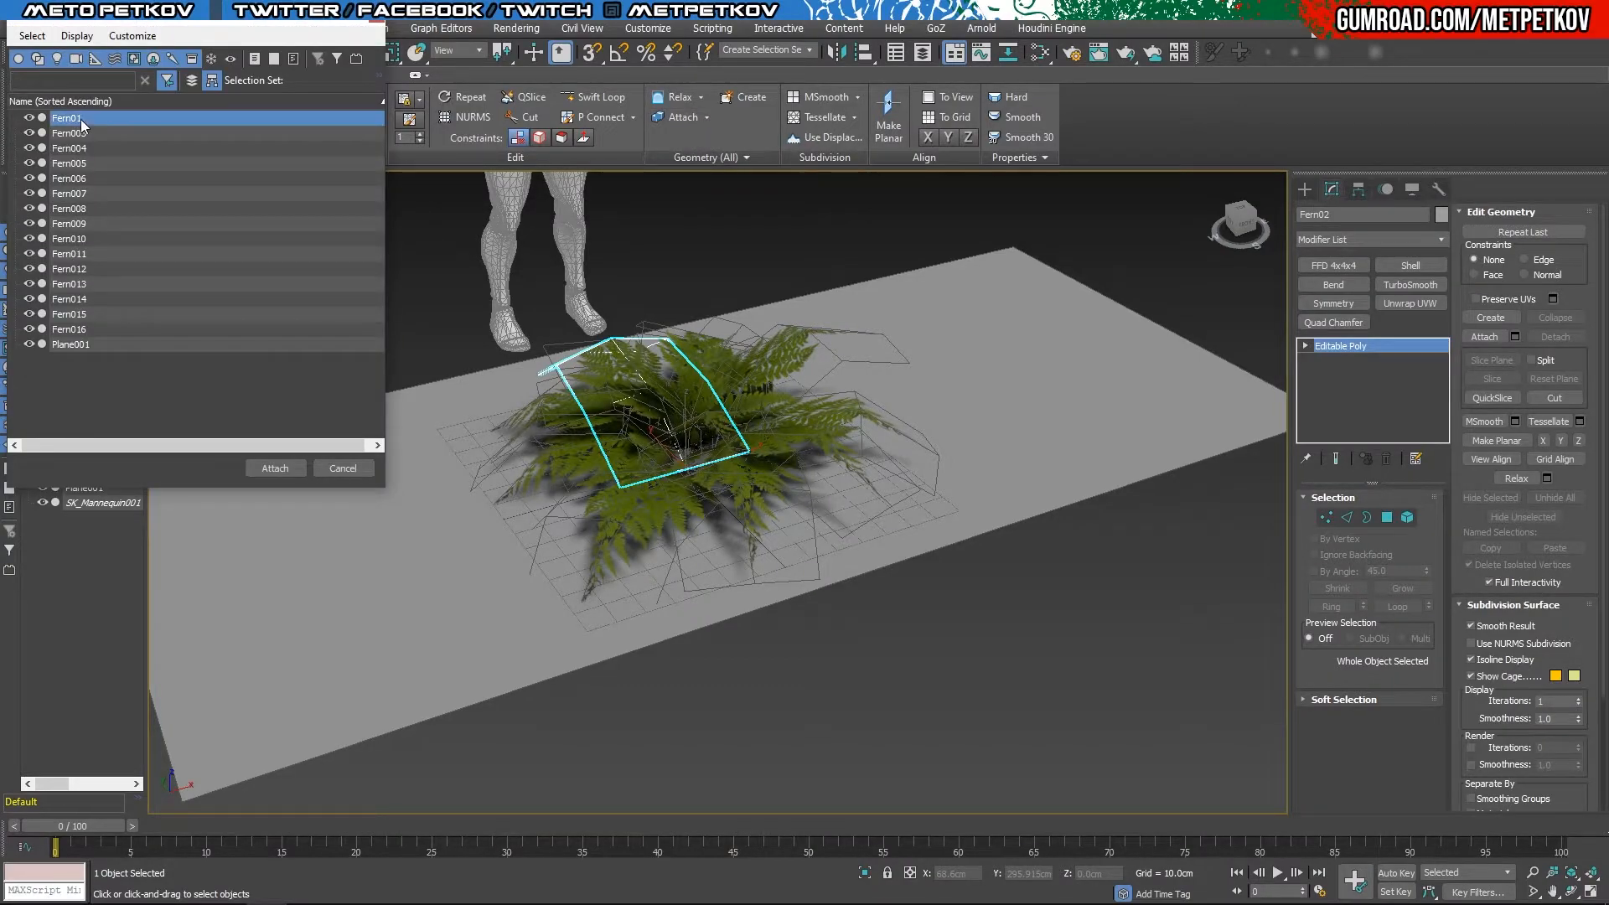
shift+click(82, 328)
click(274, 462)
Step: Rename the combined object as Fern
alt+middle_drag(417, 383, 280, 420)
click(1341, 214)
key(Return)
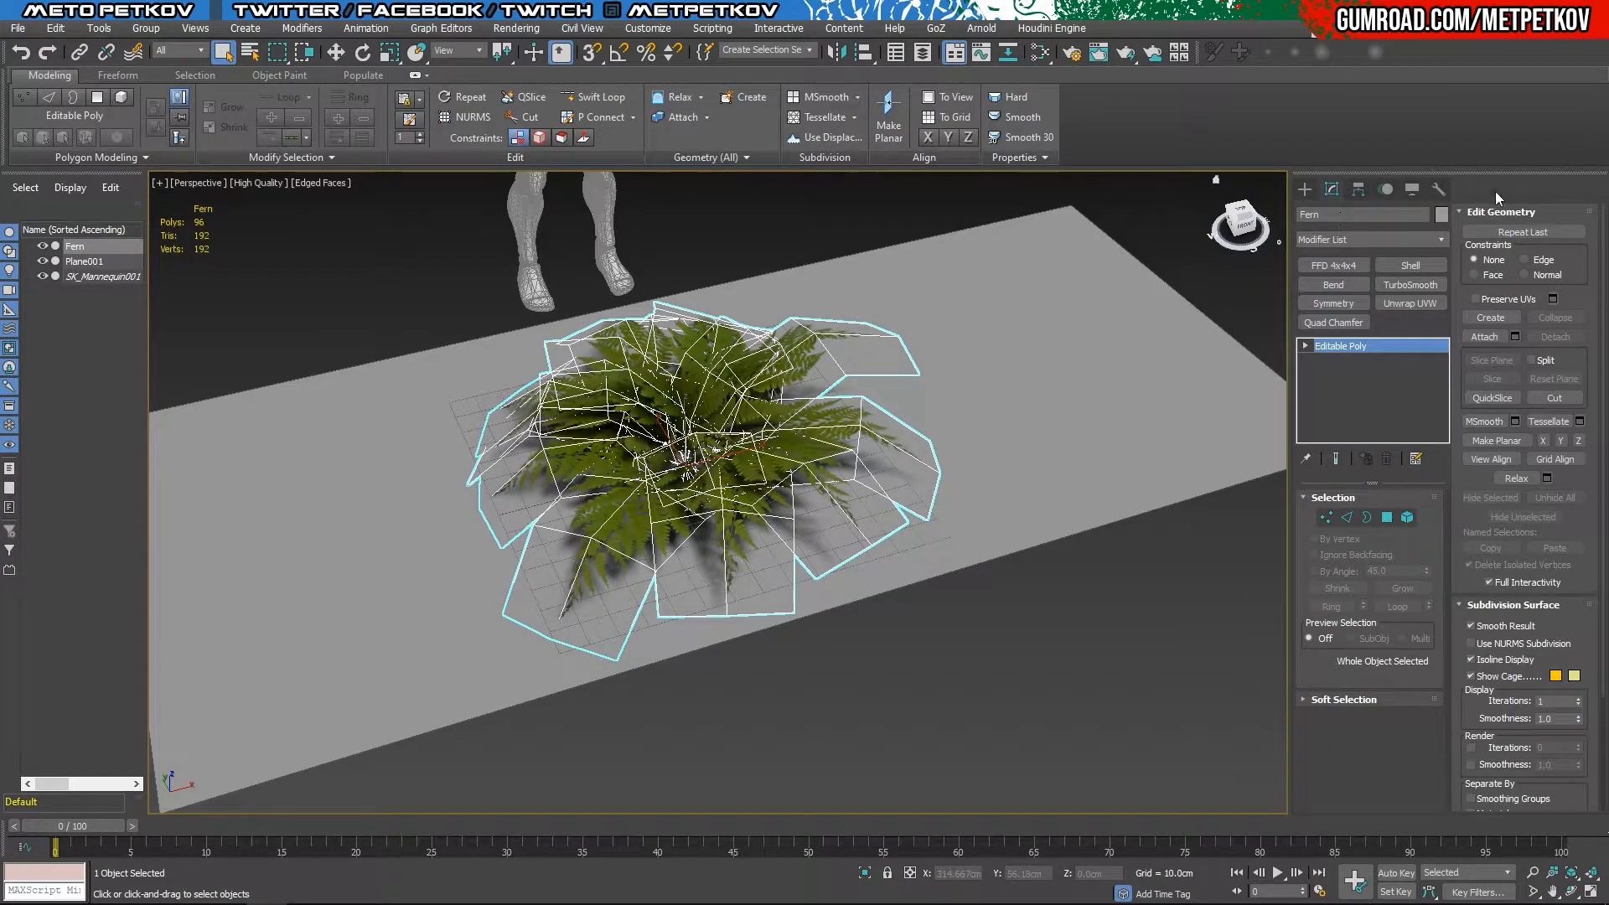
Step: Add an Edit Normals modifier to the Fern object
click(1376, 236)
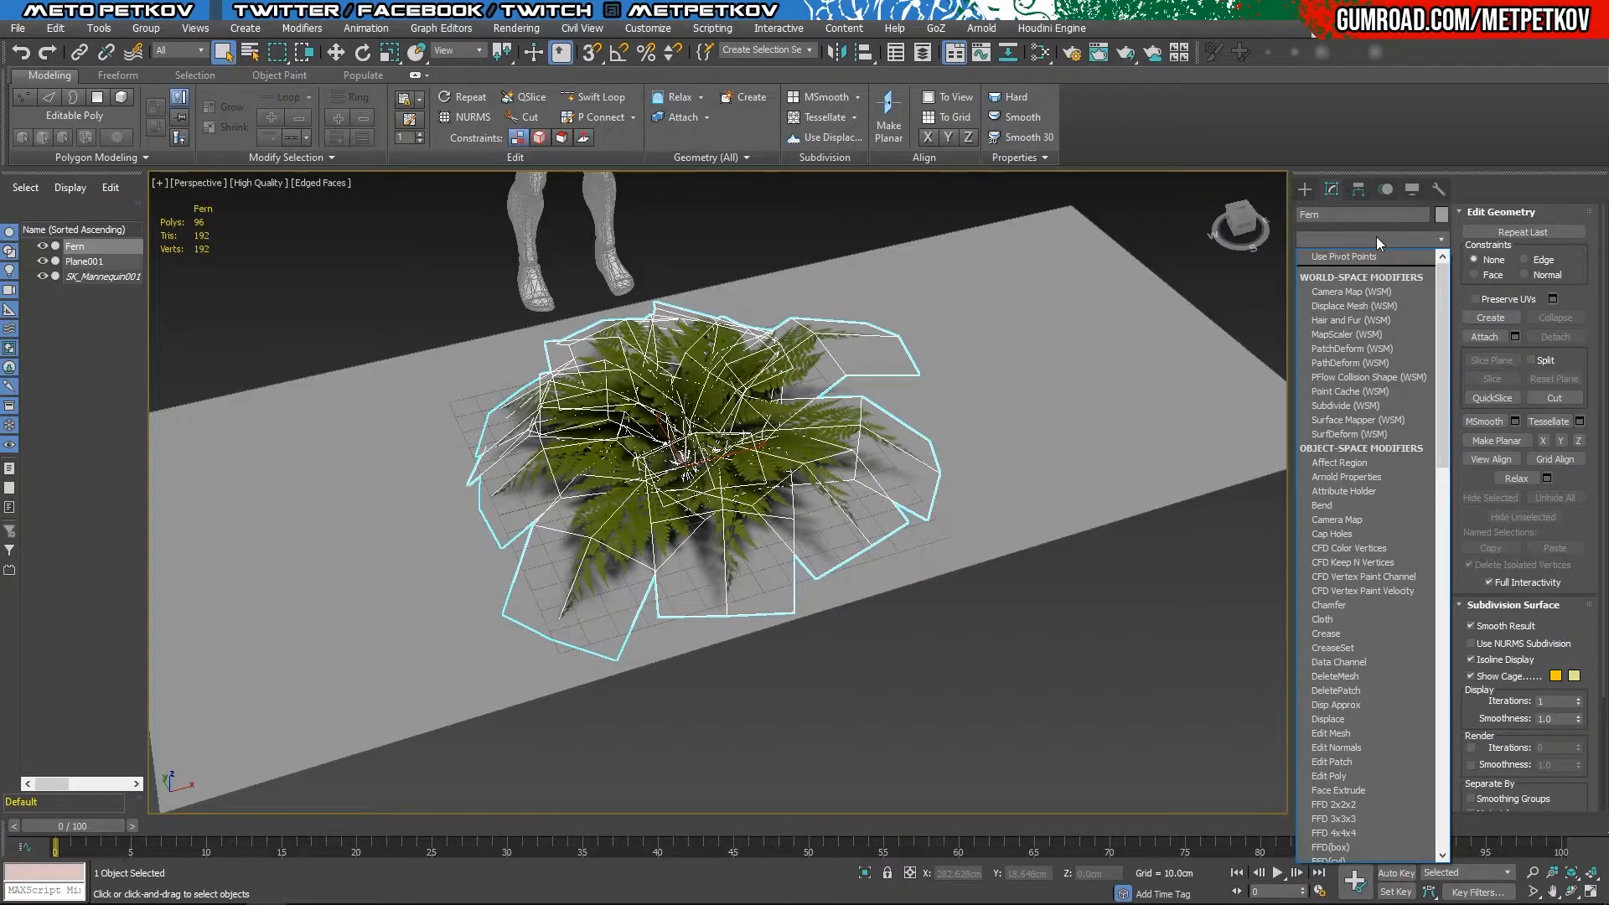
key(e)
key(e)
key(Return)
alt+middle_drag(931, 359, 930, 266)
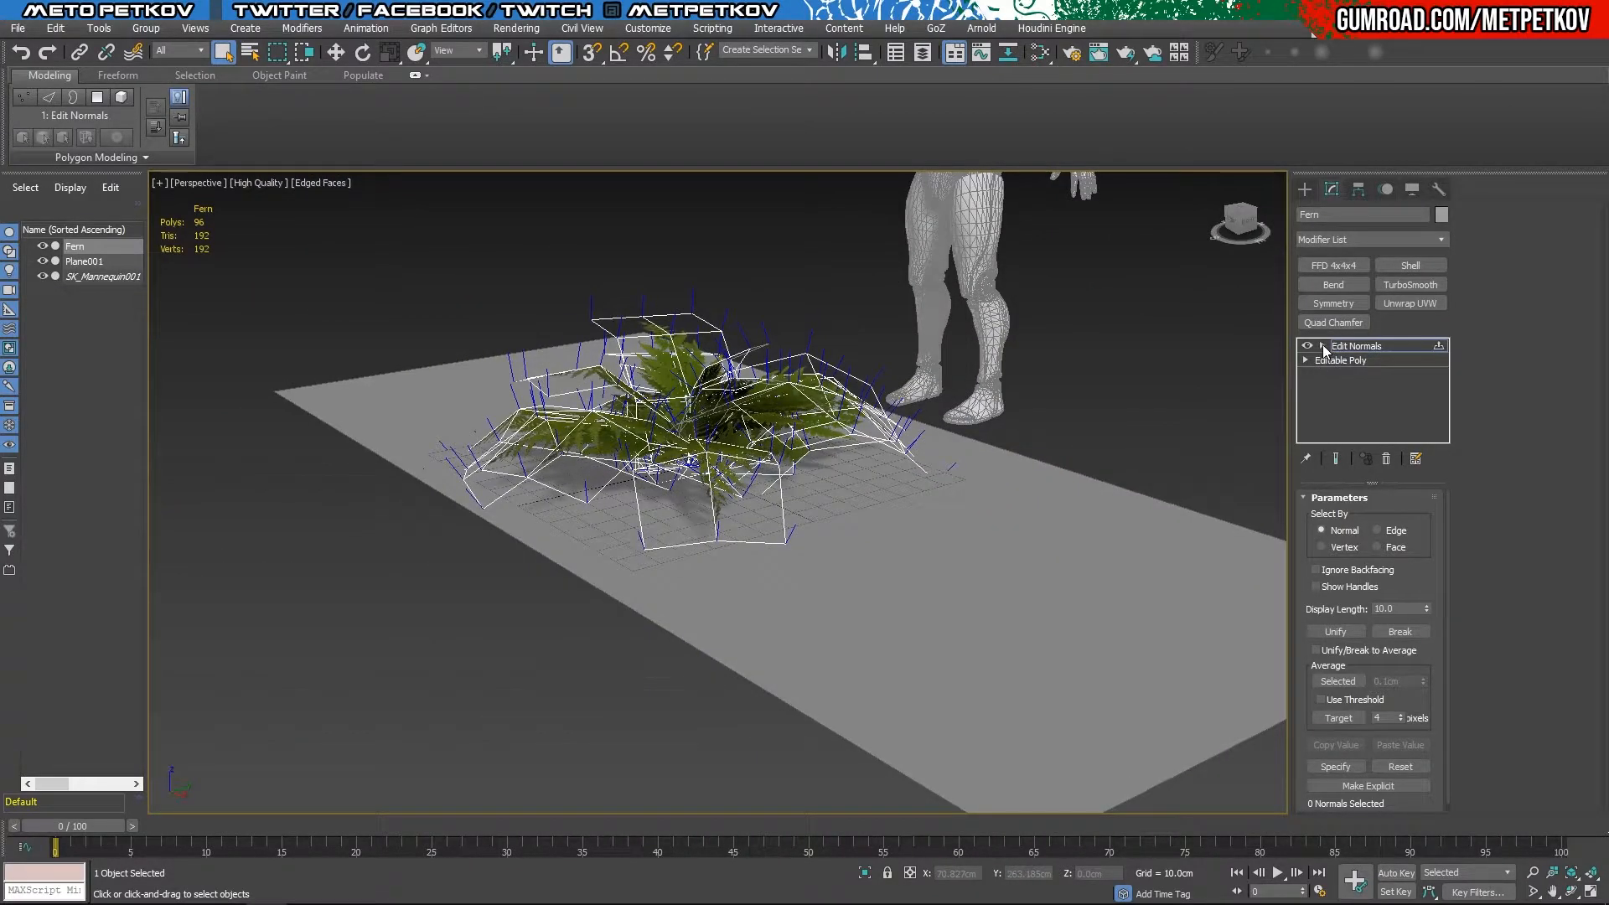
Step: Select all of the fern's normals, average them, and hide the edged faces to check the shading
click(1323, 346)
click(1354, 361)
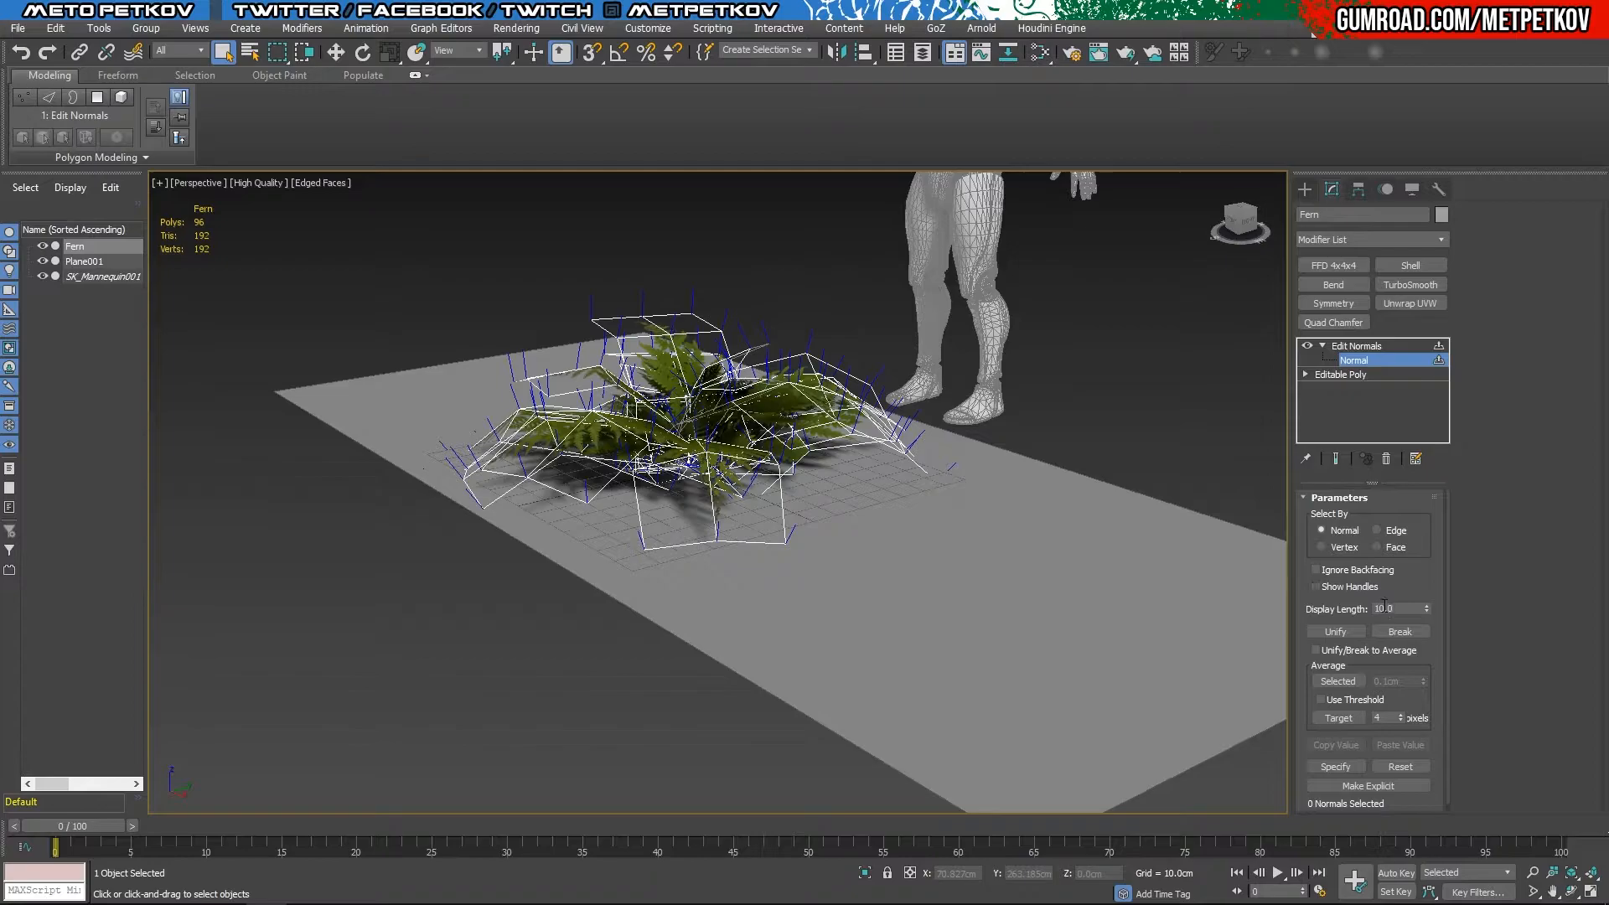
scroll(1383, 605, down, 1)
key(ctrl+a)
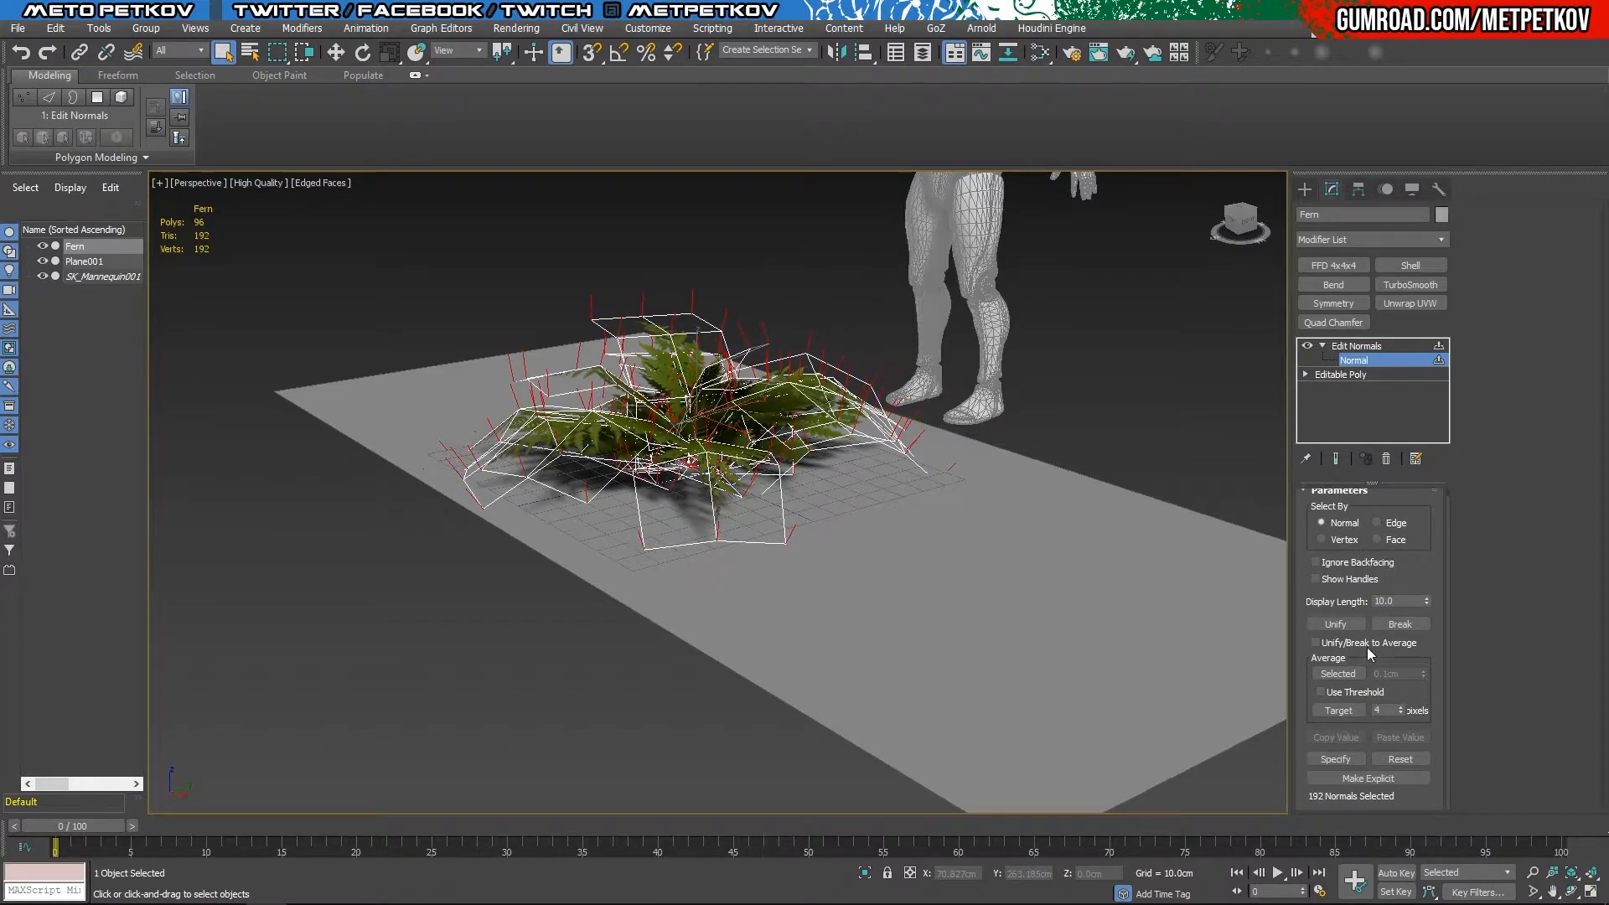
alt+middle_drag(886, 508, 1244, 626)
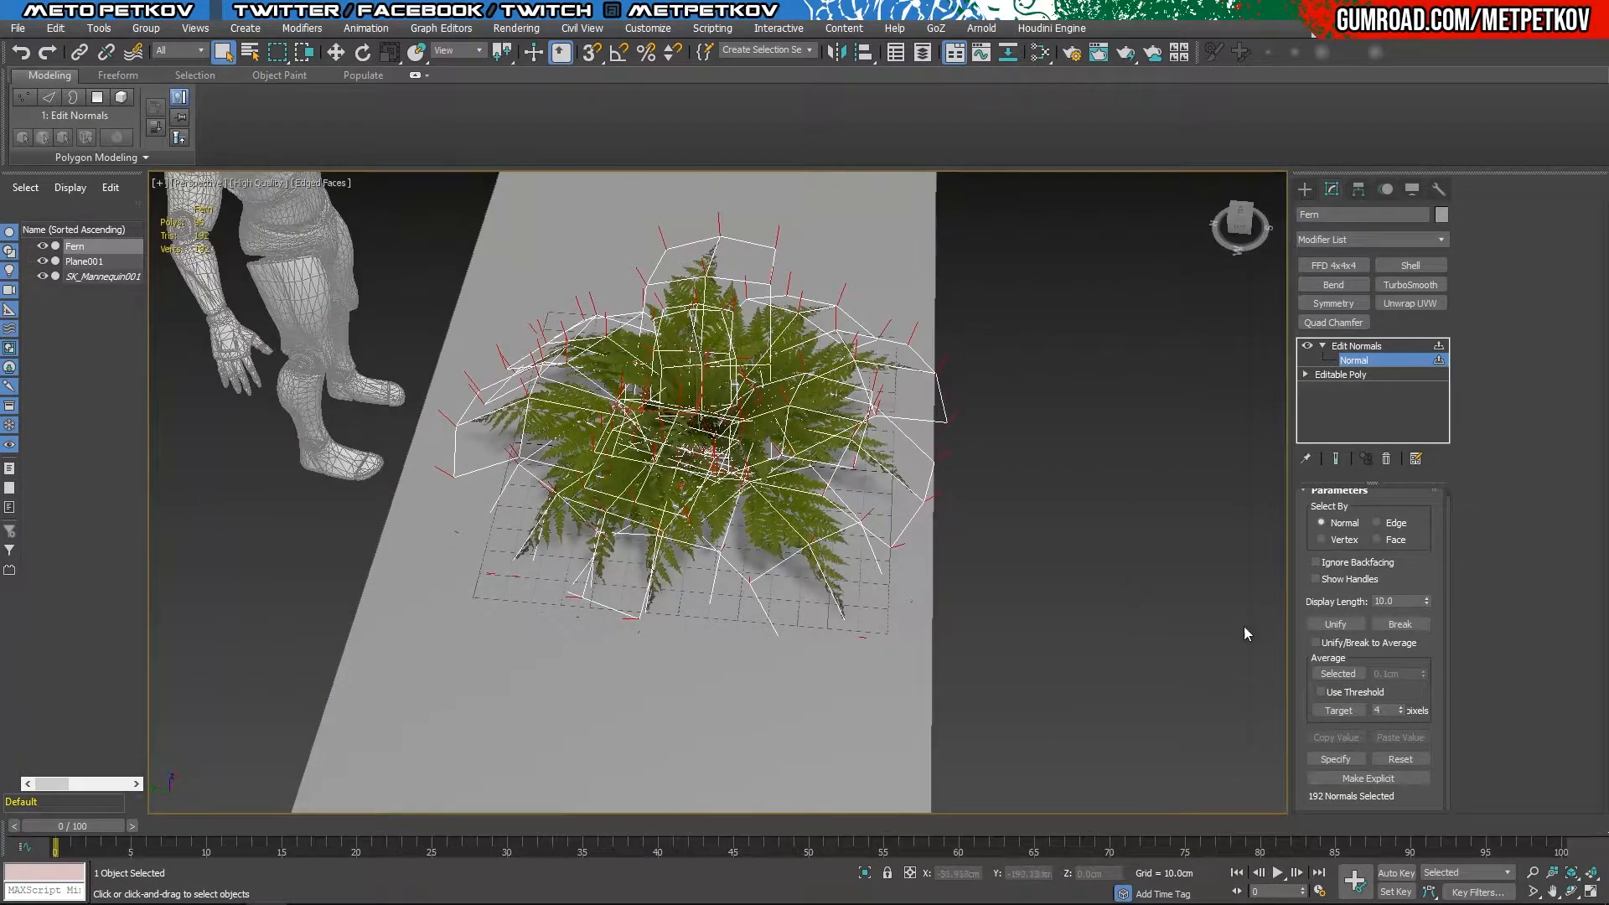
click(1339, 674)
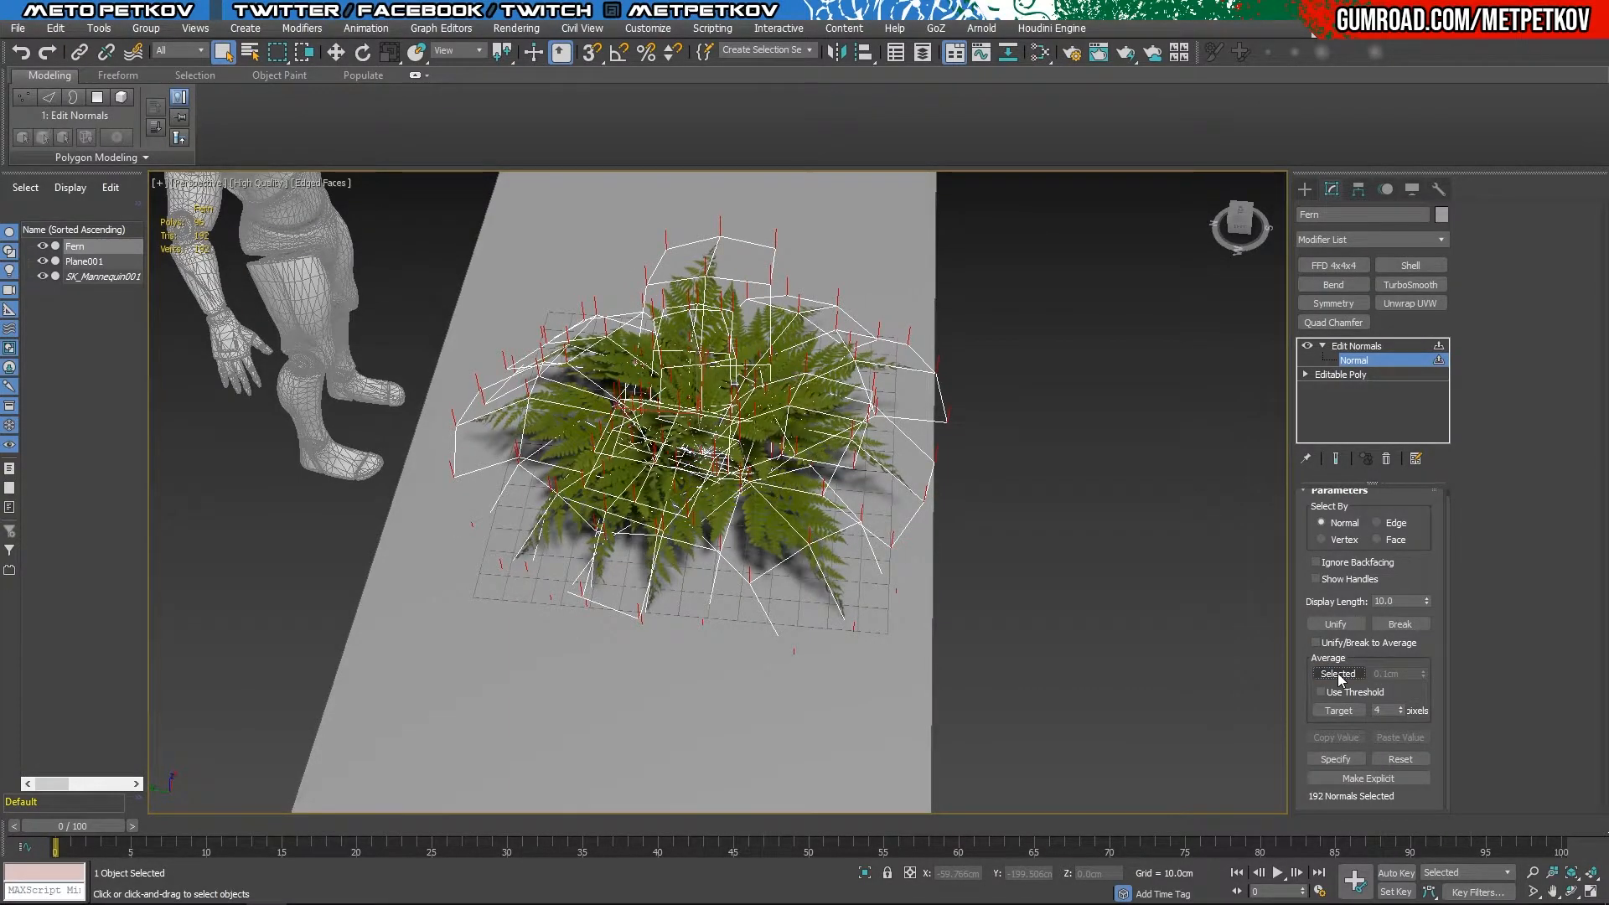
key(F4)
mouse_move(1321, 676)
alt+middle_down()
mouse_move(1074, 490)
mouse_move(1088, 490)
alt+middle_up()
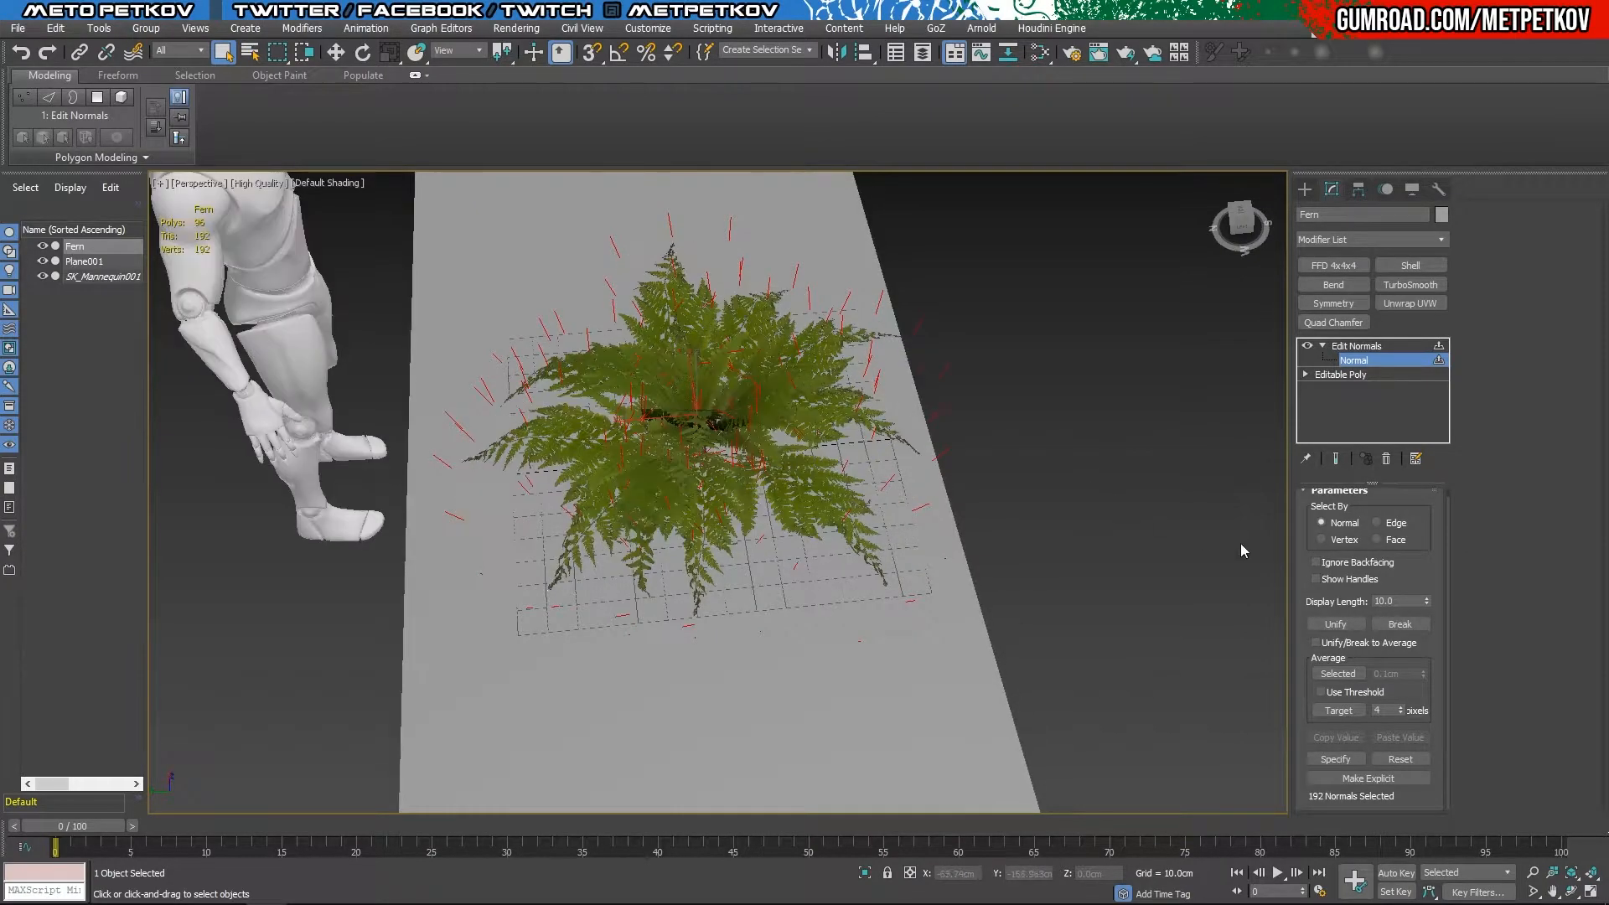
click(1337, 676)
alt+middle_drag(1026, 488, 823, 418)
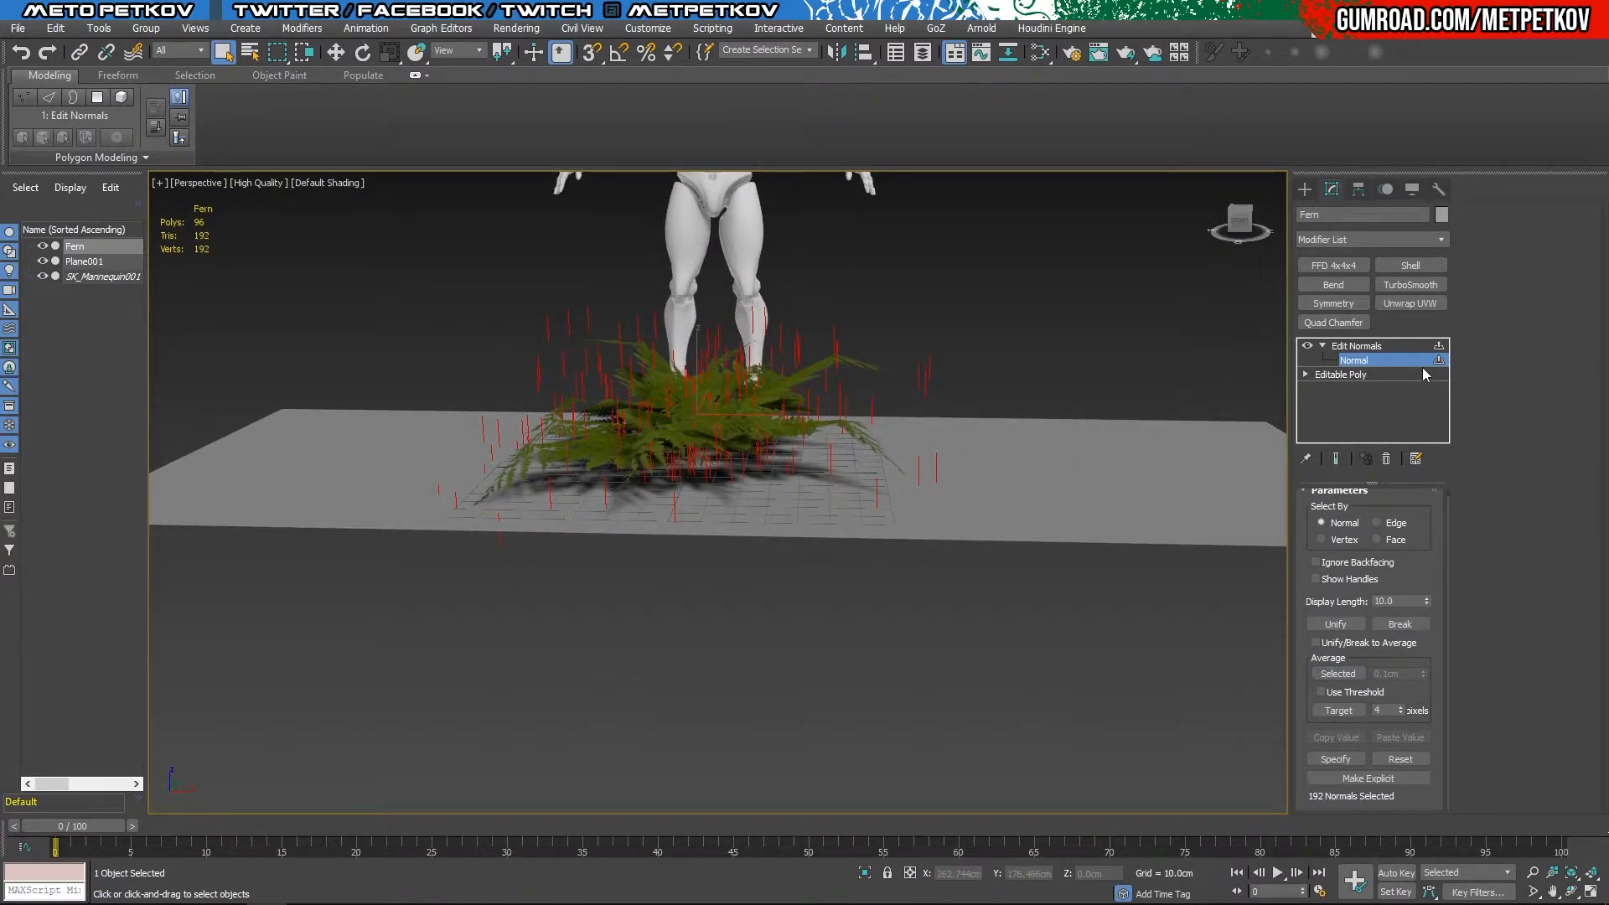
Step: Collapse the fern's whole modifier stack and check the pivot position at the plant's base
right_click(1401, 415)
click(1391, 603)
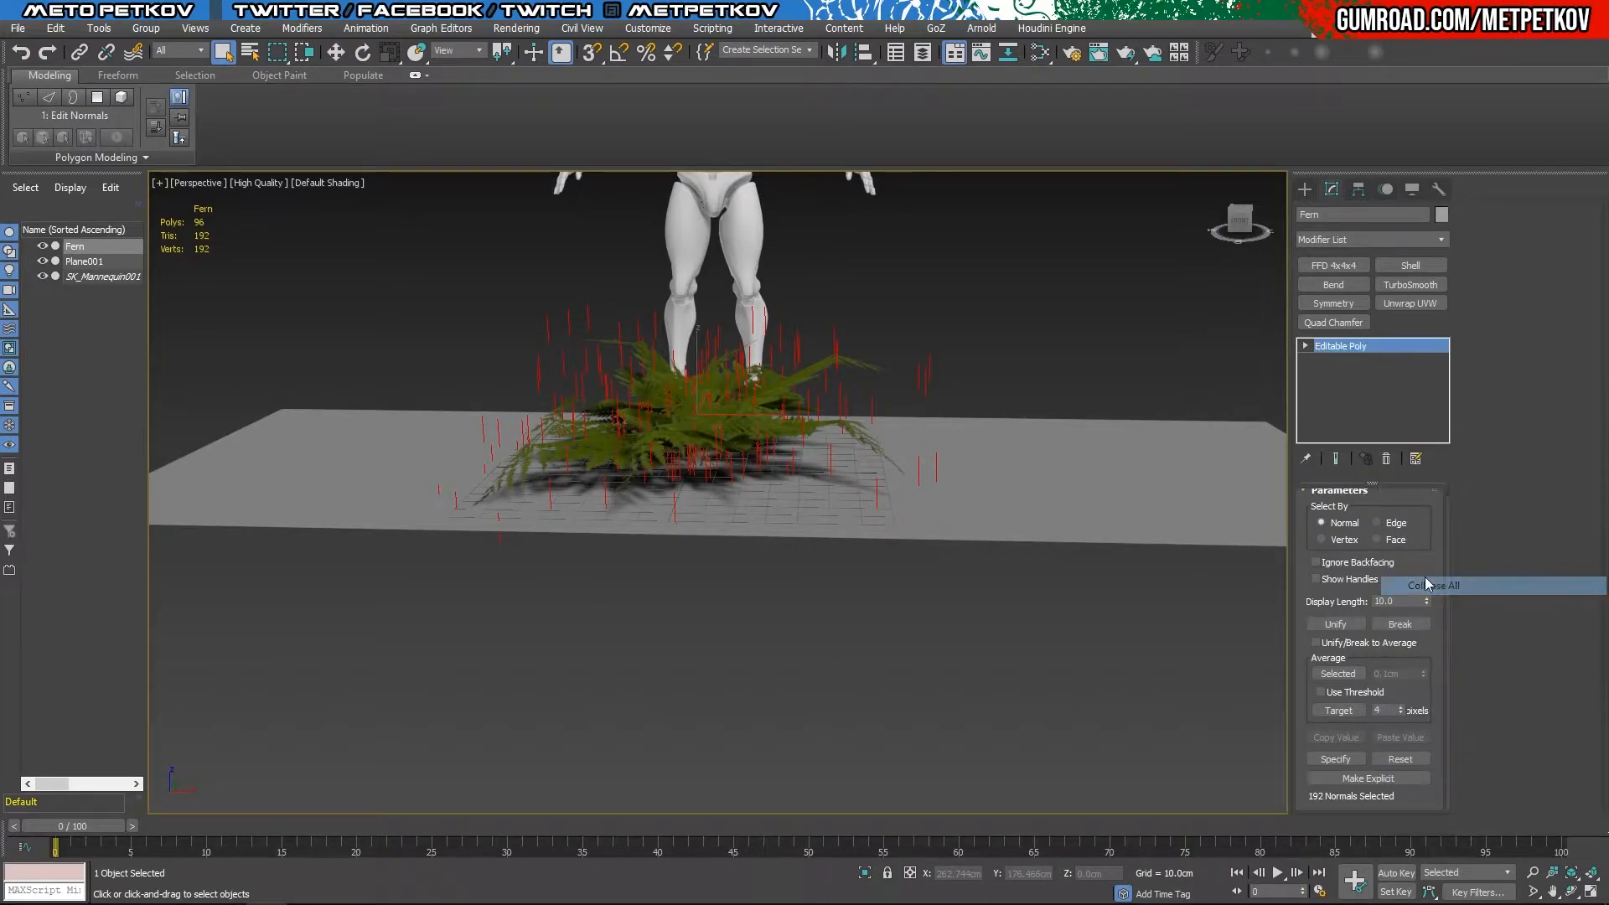
key(w)
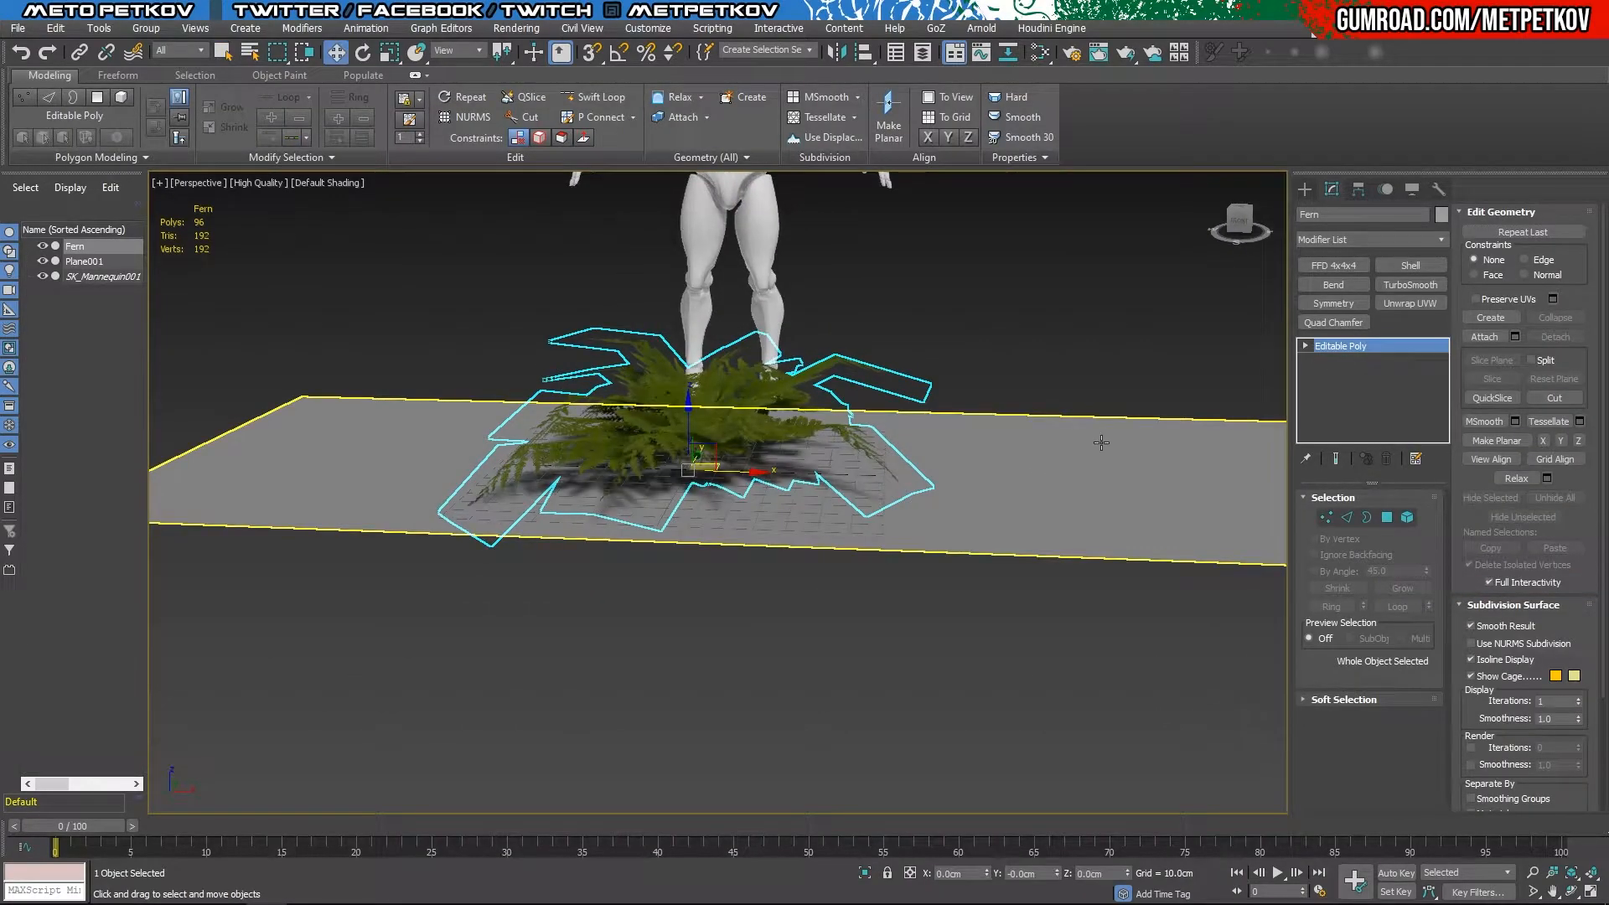
alt+middle_drag(777, 563, 708, 511)
scroll(699, 501, up, 6)
scroll(699, 491, down, 3)
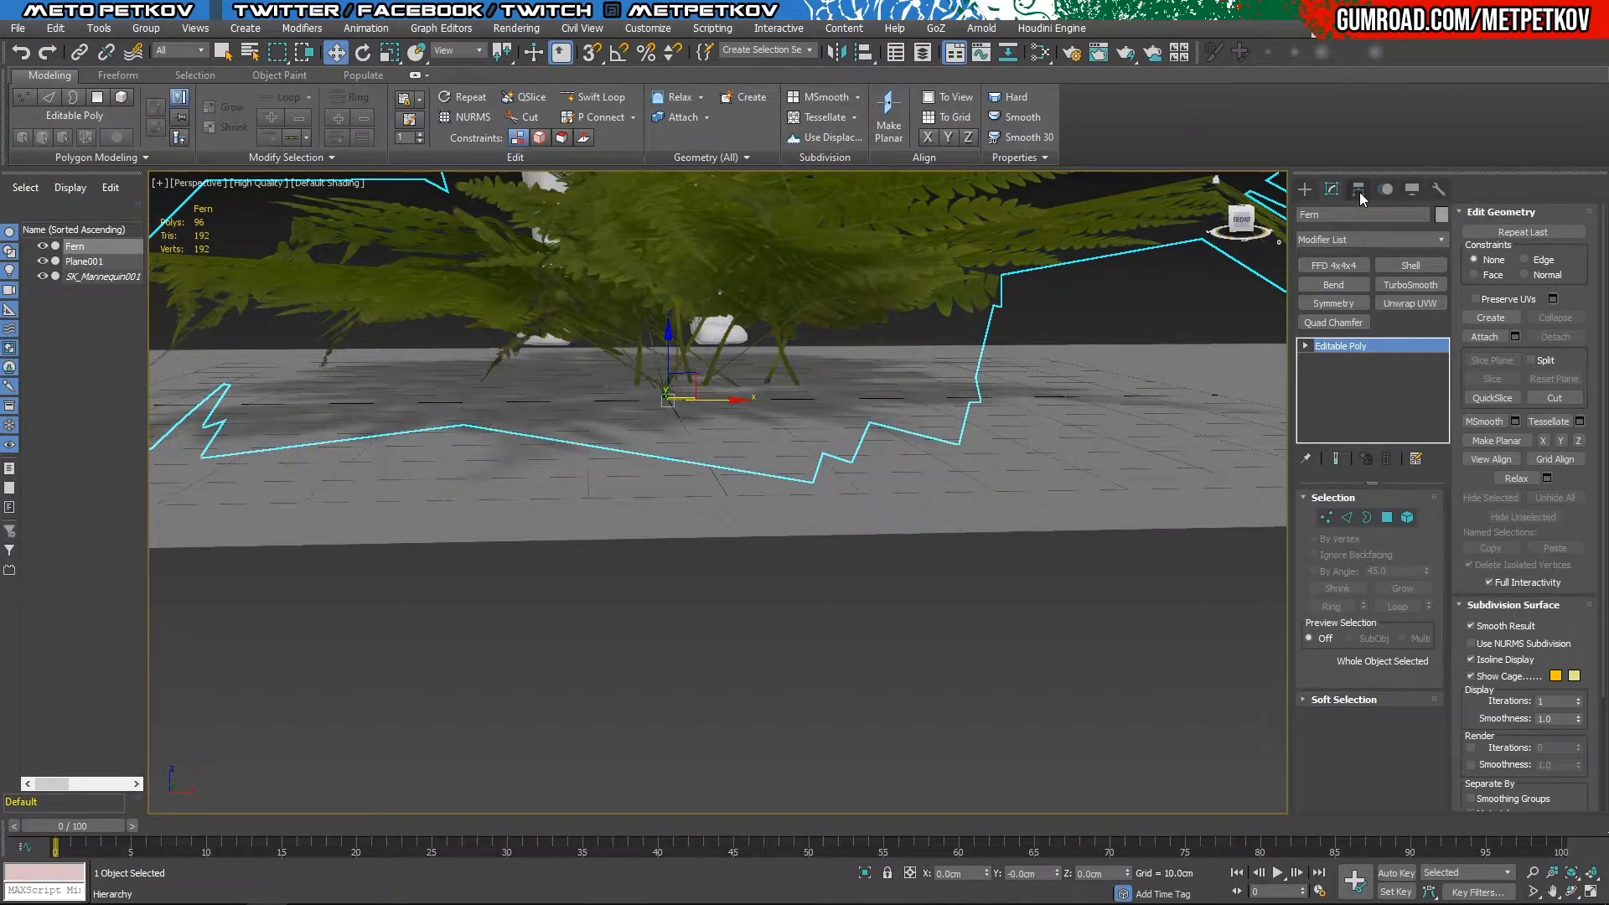
Step: Use Affect Pivot Only to check the Fern's pivot placement in the Top and Perspective views
click(1359, 190)
click(1369, 304)
alt+middle_drag(988, 435, 947, 488)
key(alt+w)
middle_click(558, 399)
key(alt+w)
middle_drag(721, 406, 736, 223)
scroll(736, 222, down, 4)
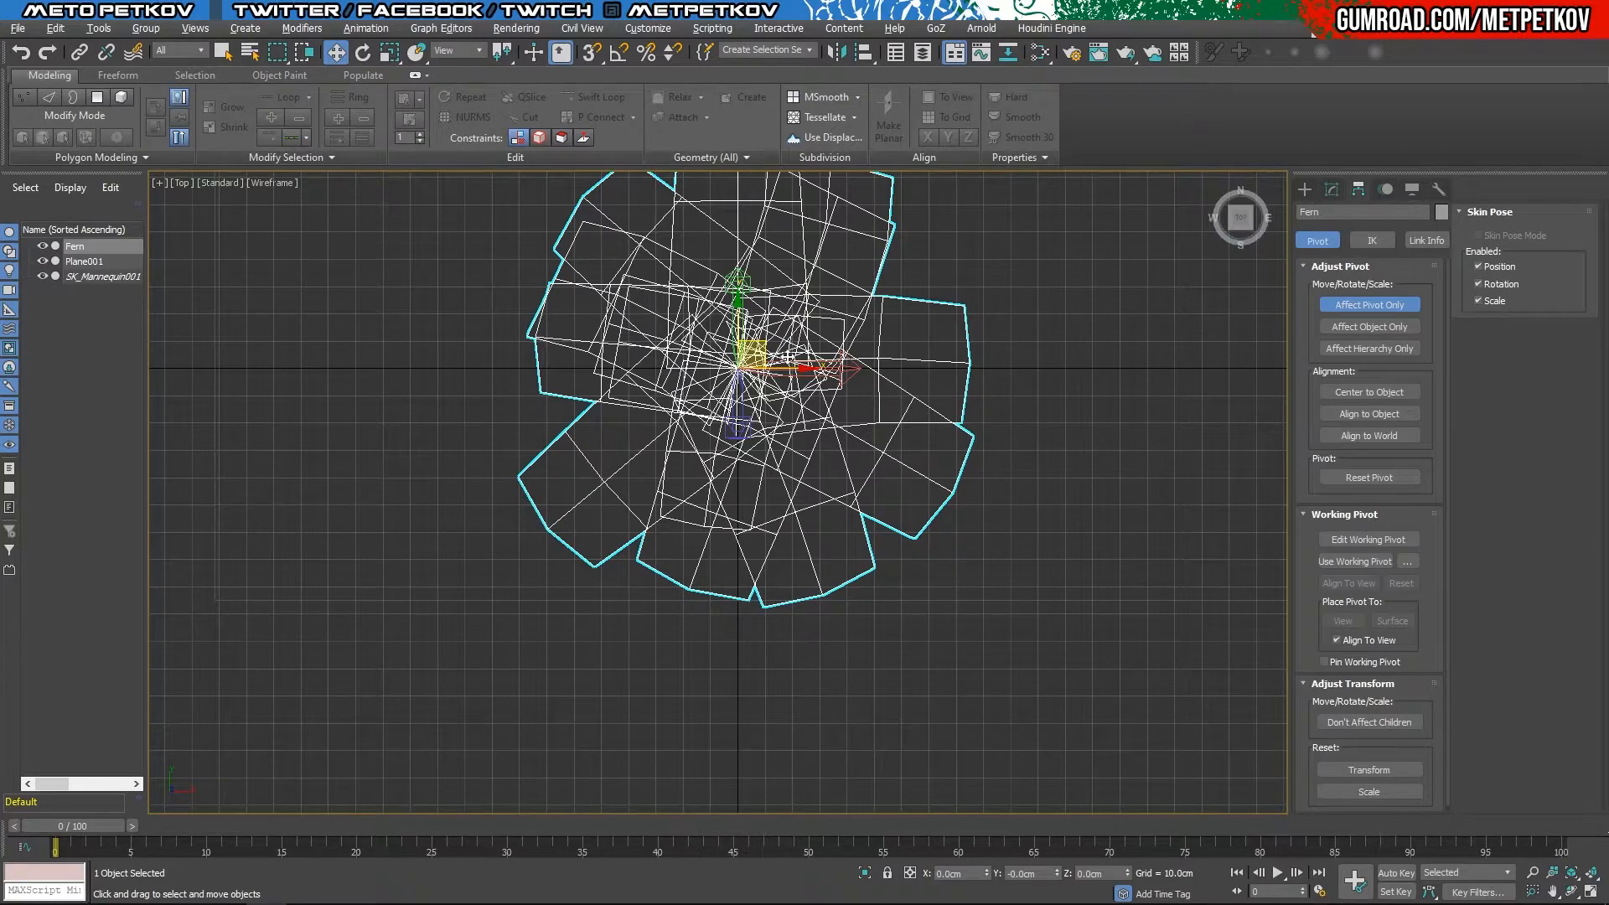
key(alt+w)
middle_click(1024, 562)
key(alt+w)
alt+middle_drag(1024, 561, 1198, 517)
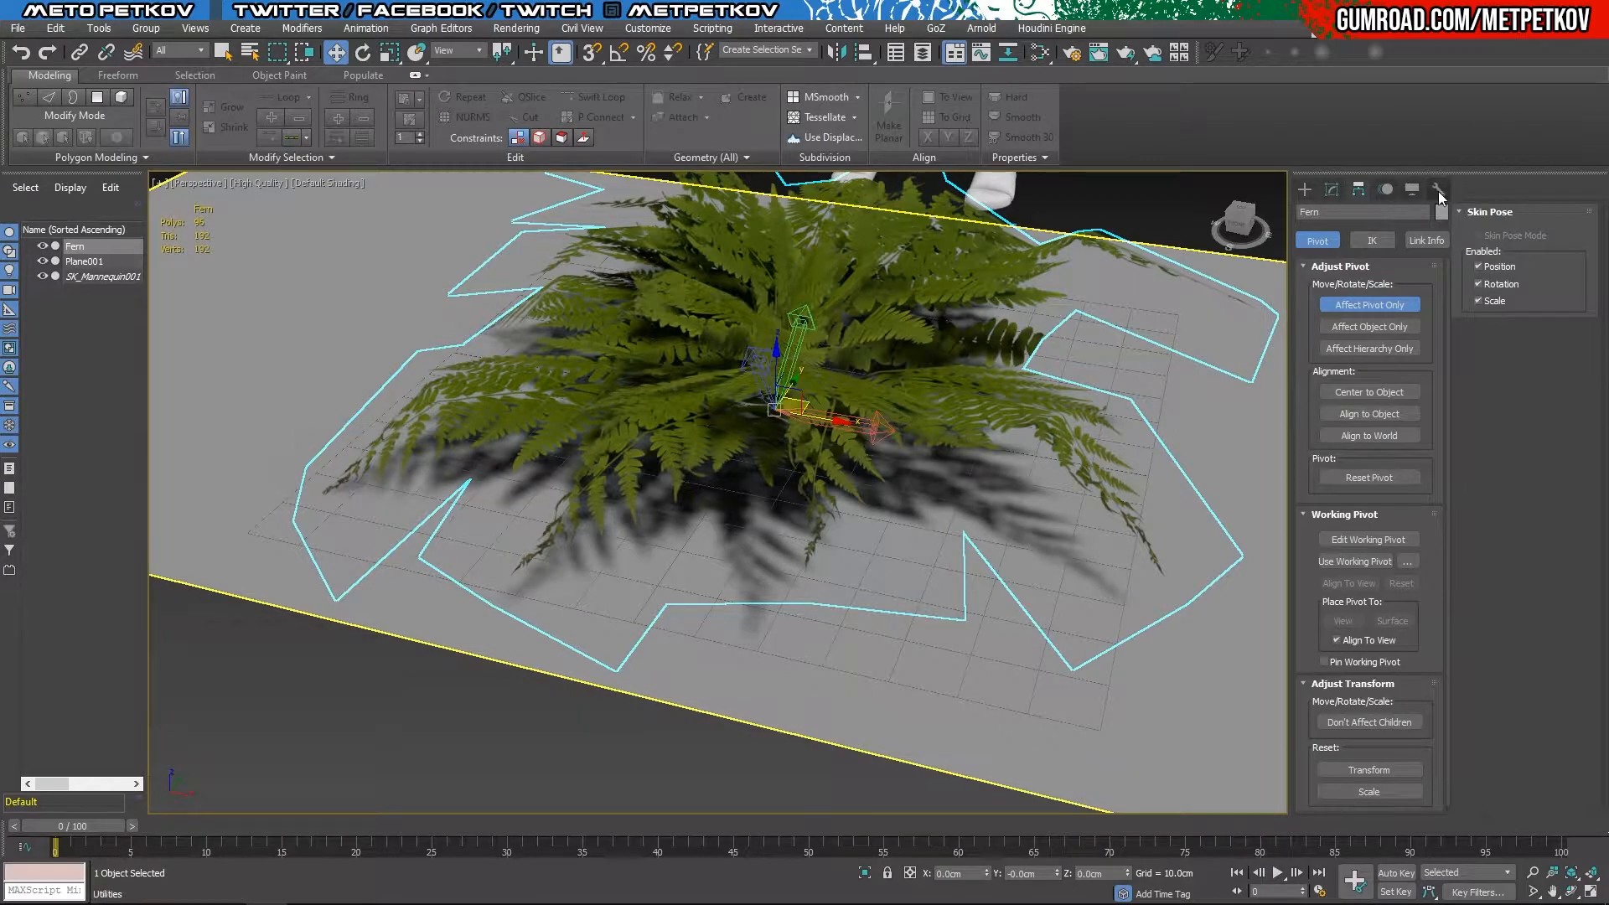
click(1371, 304)
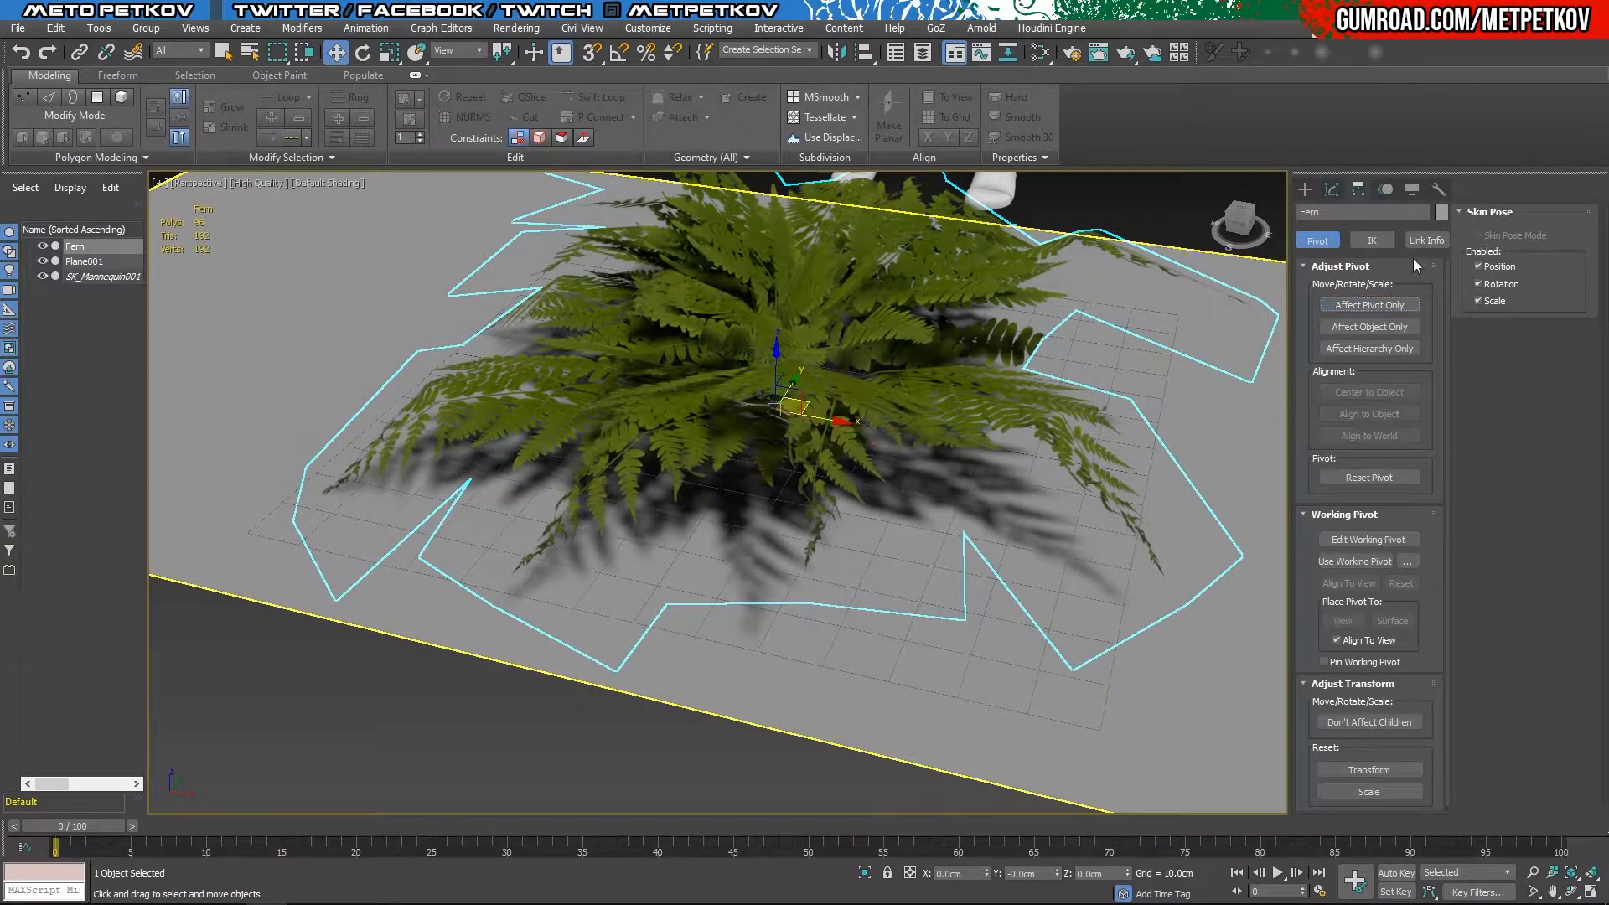
Step: Reset the Fern's transforms with Reset XForm and collapse its whole modifier stack
click(1438, 189)
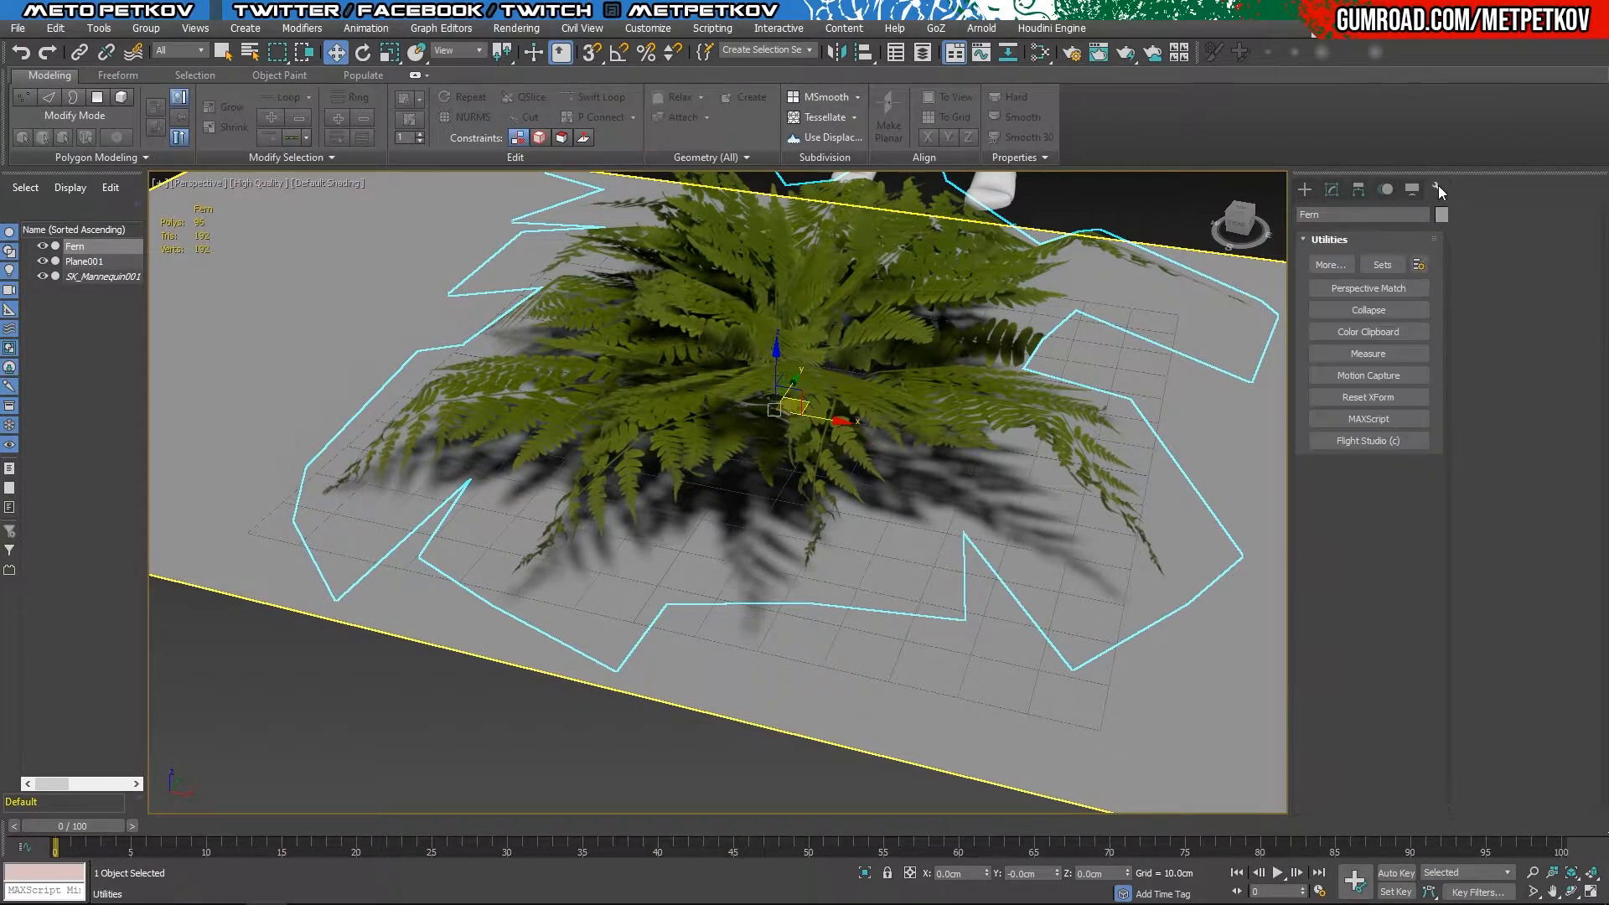
click(1379, 396)
click(1364, 495)
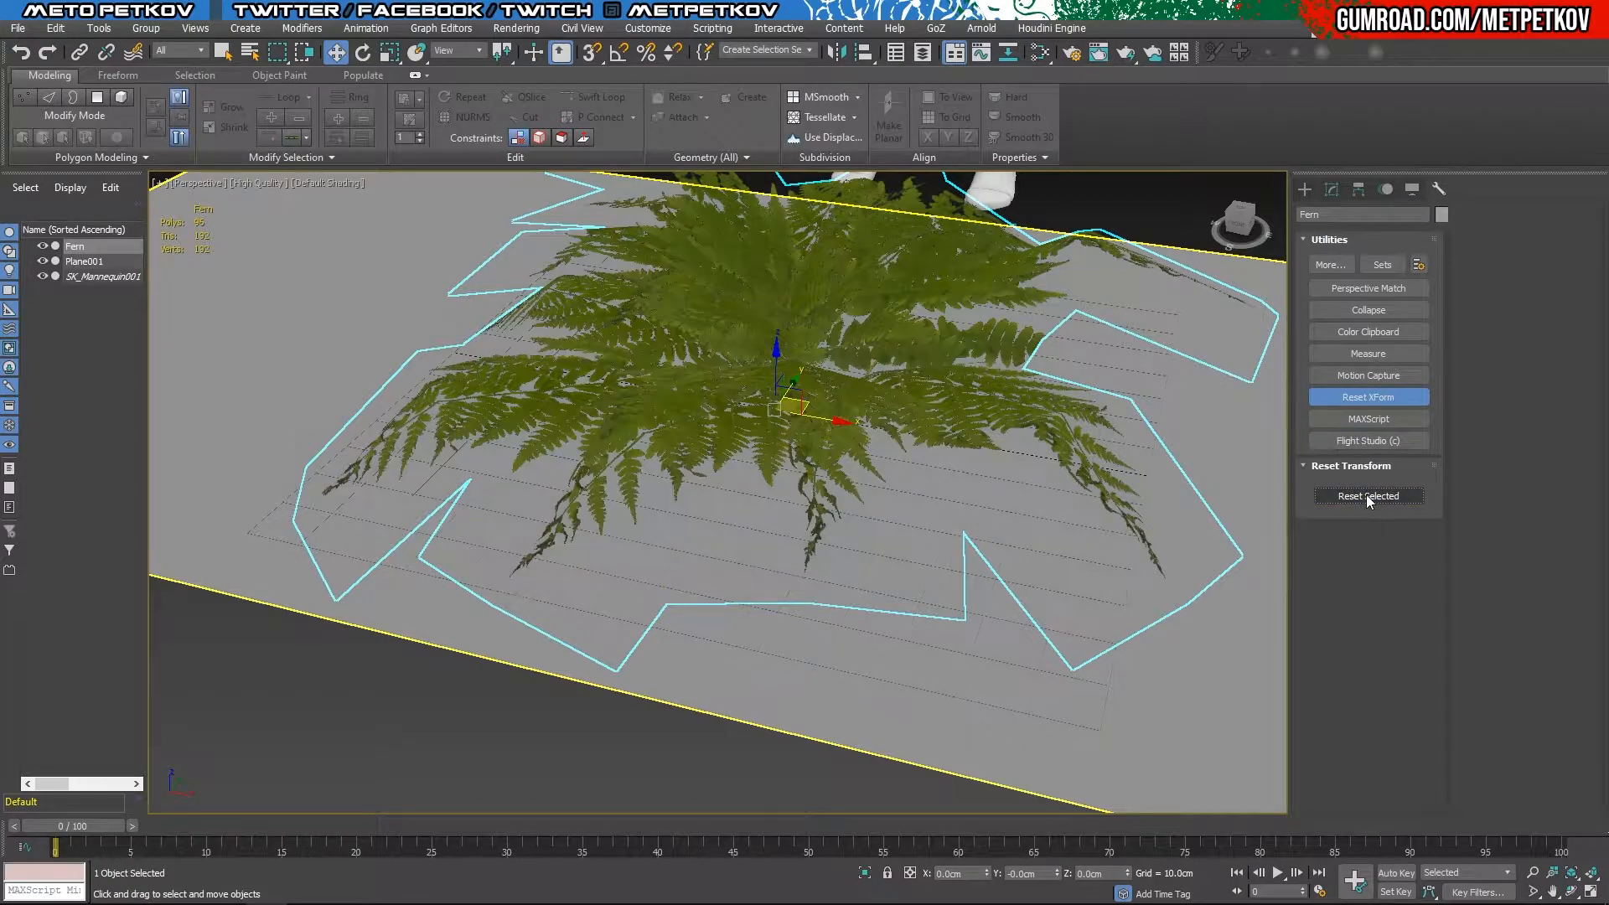
click(1332, 190)
right_click(1384, 397)
click(1424, 577)
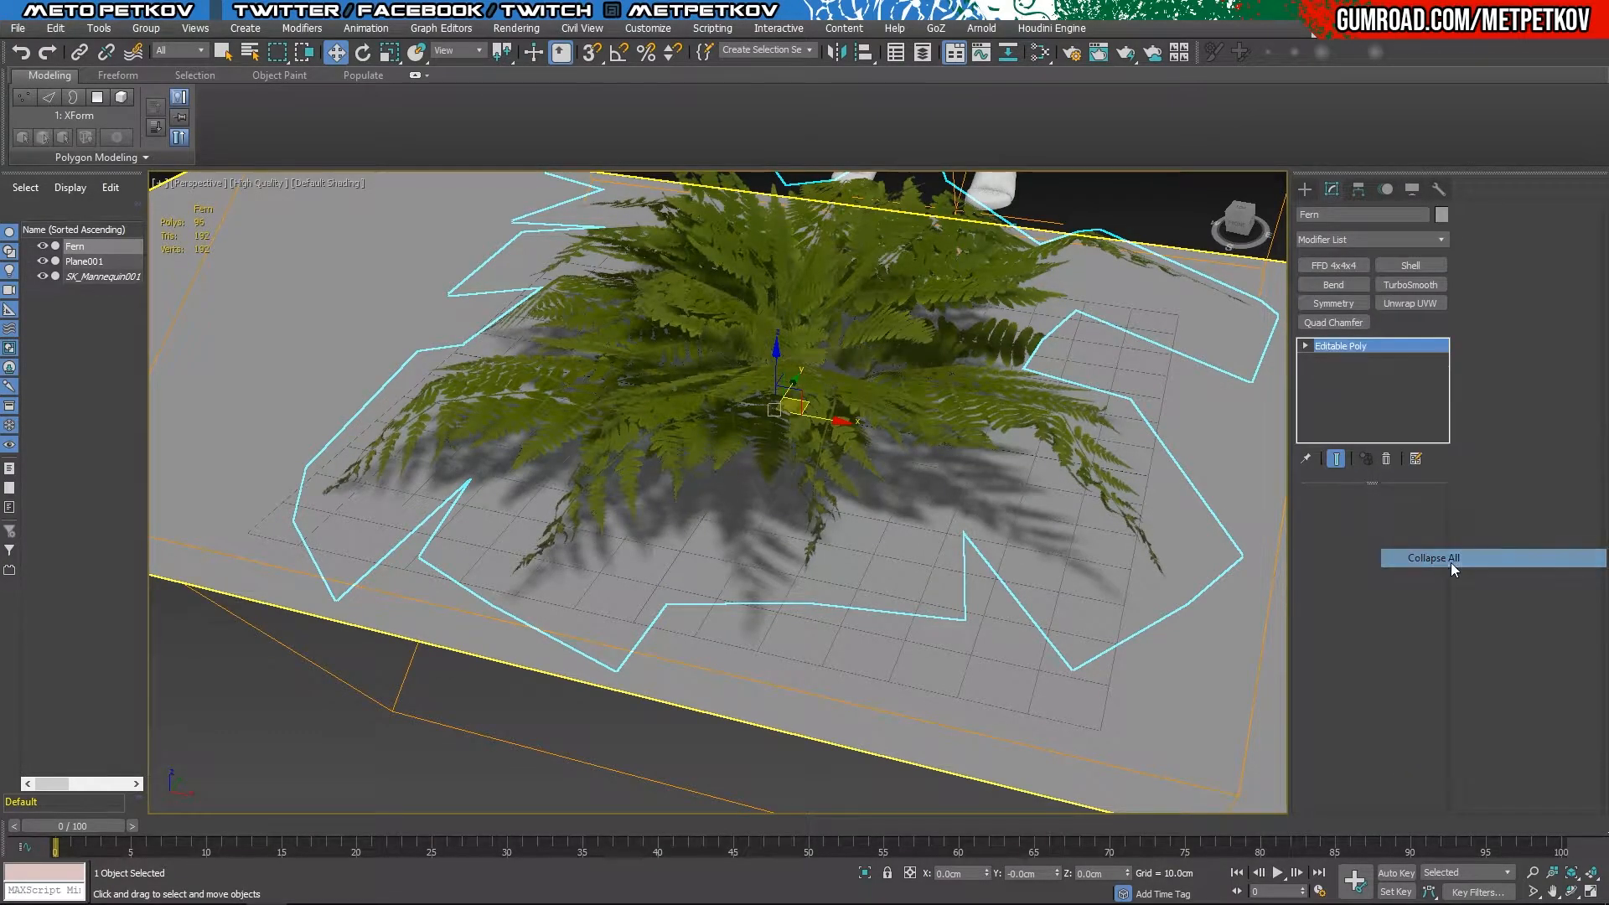
Step: Export the selected Fern object to the TimeOfMen Foliage folder as an Autodesk FBX file named Fern01
alt+middle_drag(442, 524, 460, 511)
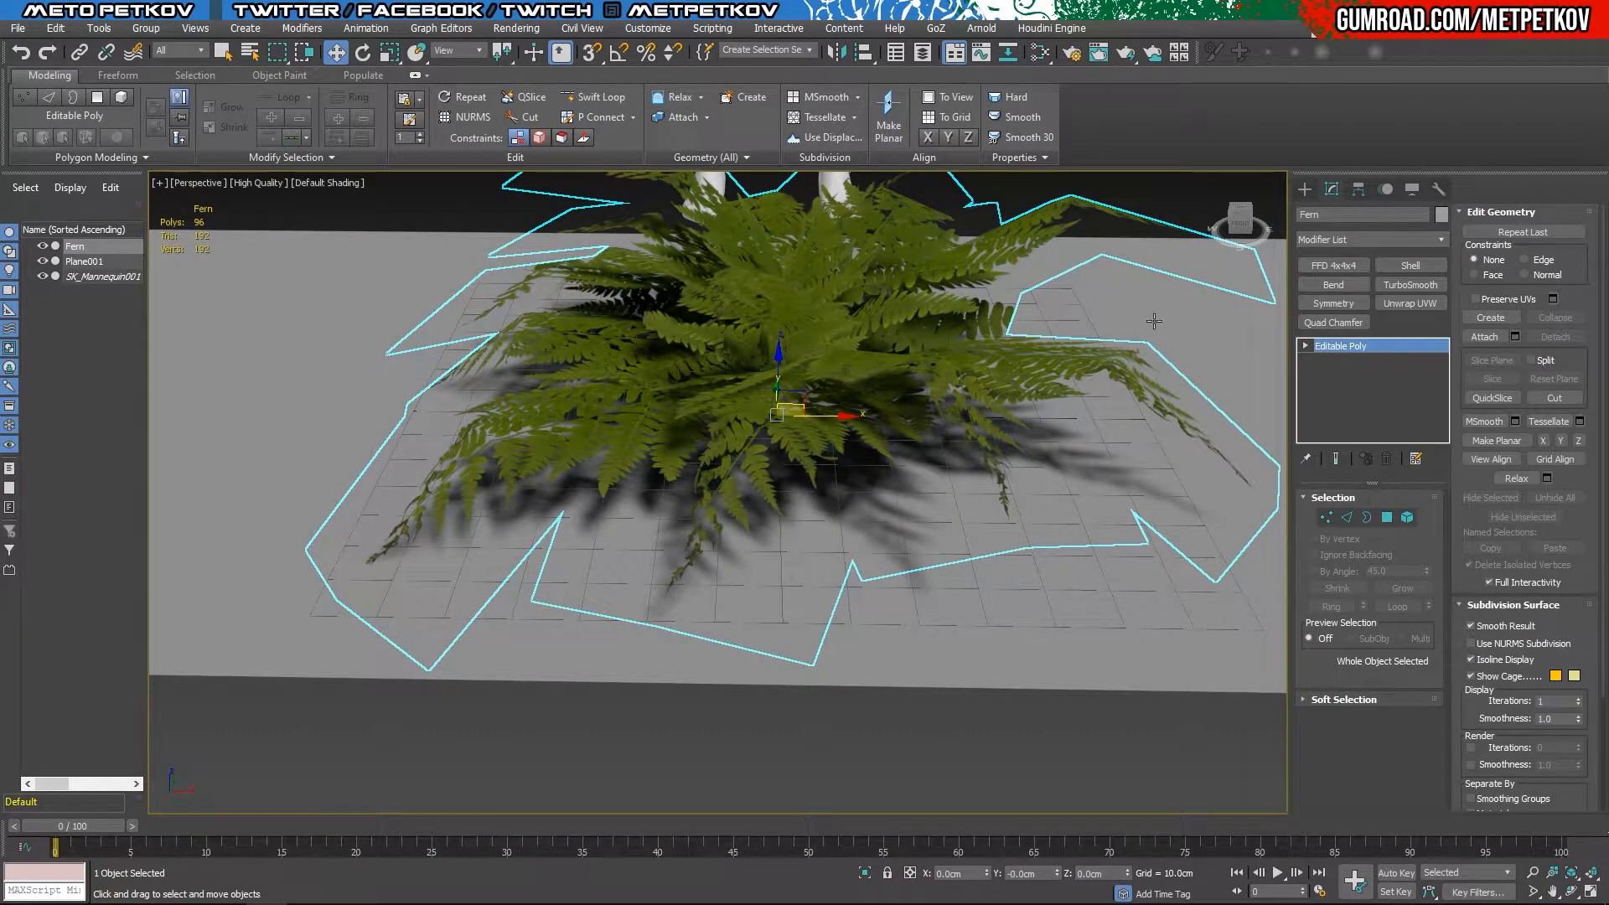
click(16, 28)
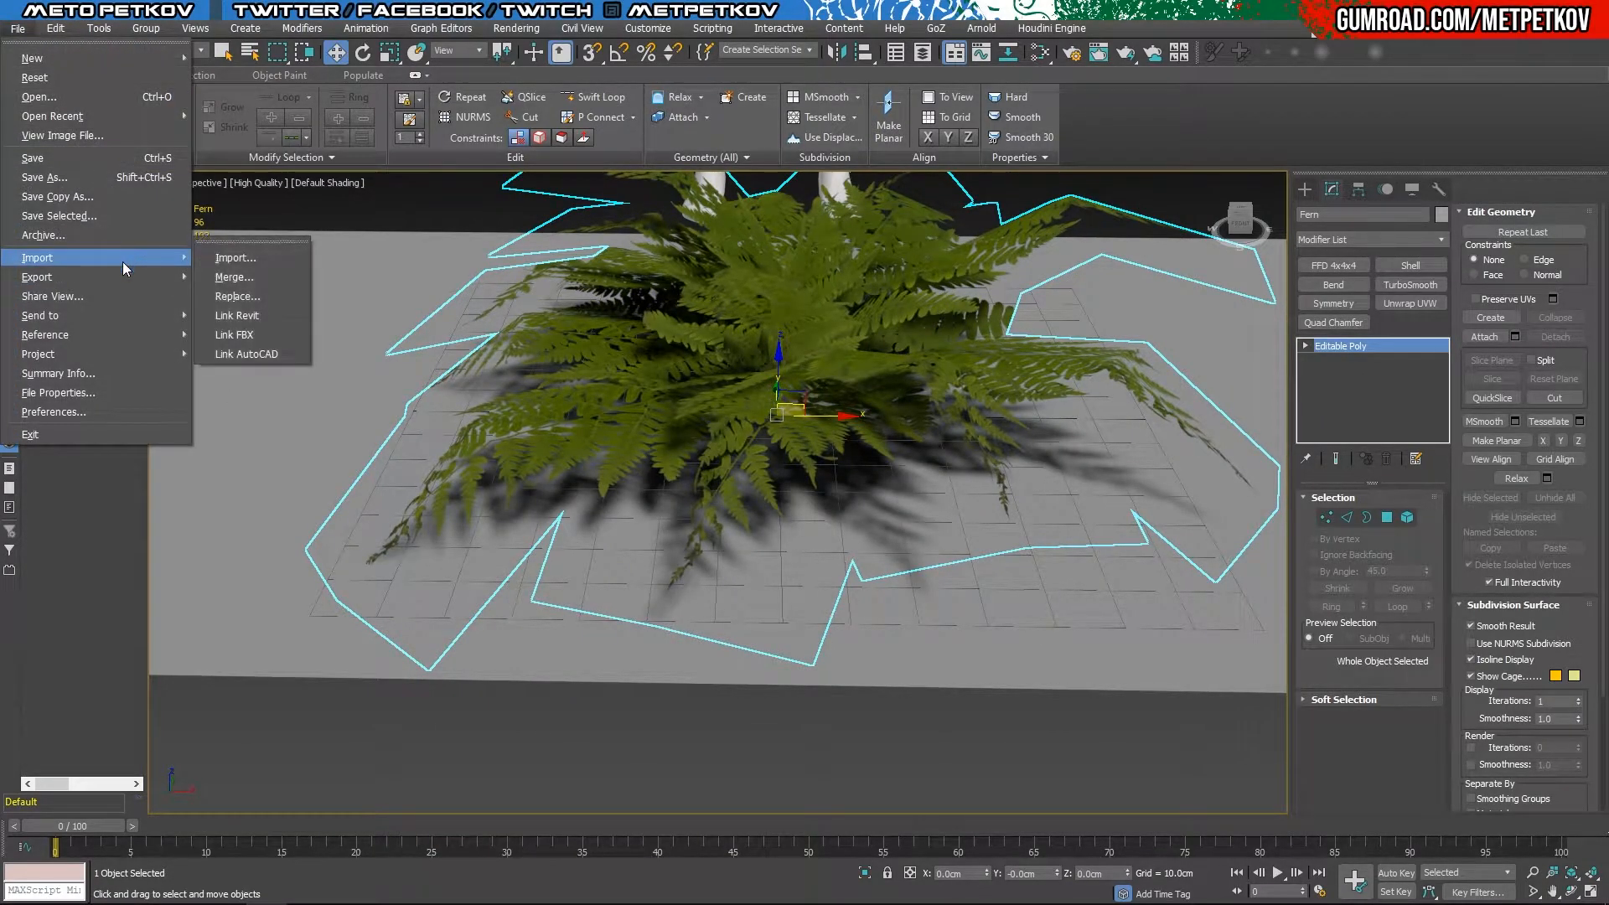
mouse_move(154, 278)
click(277, 297)
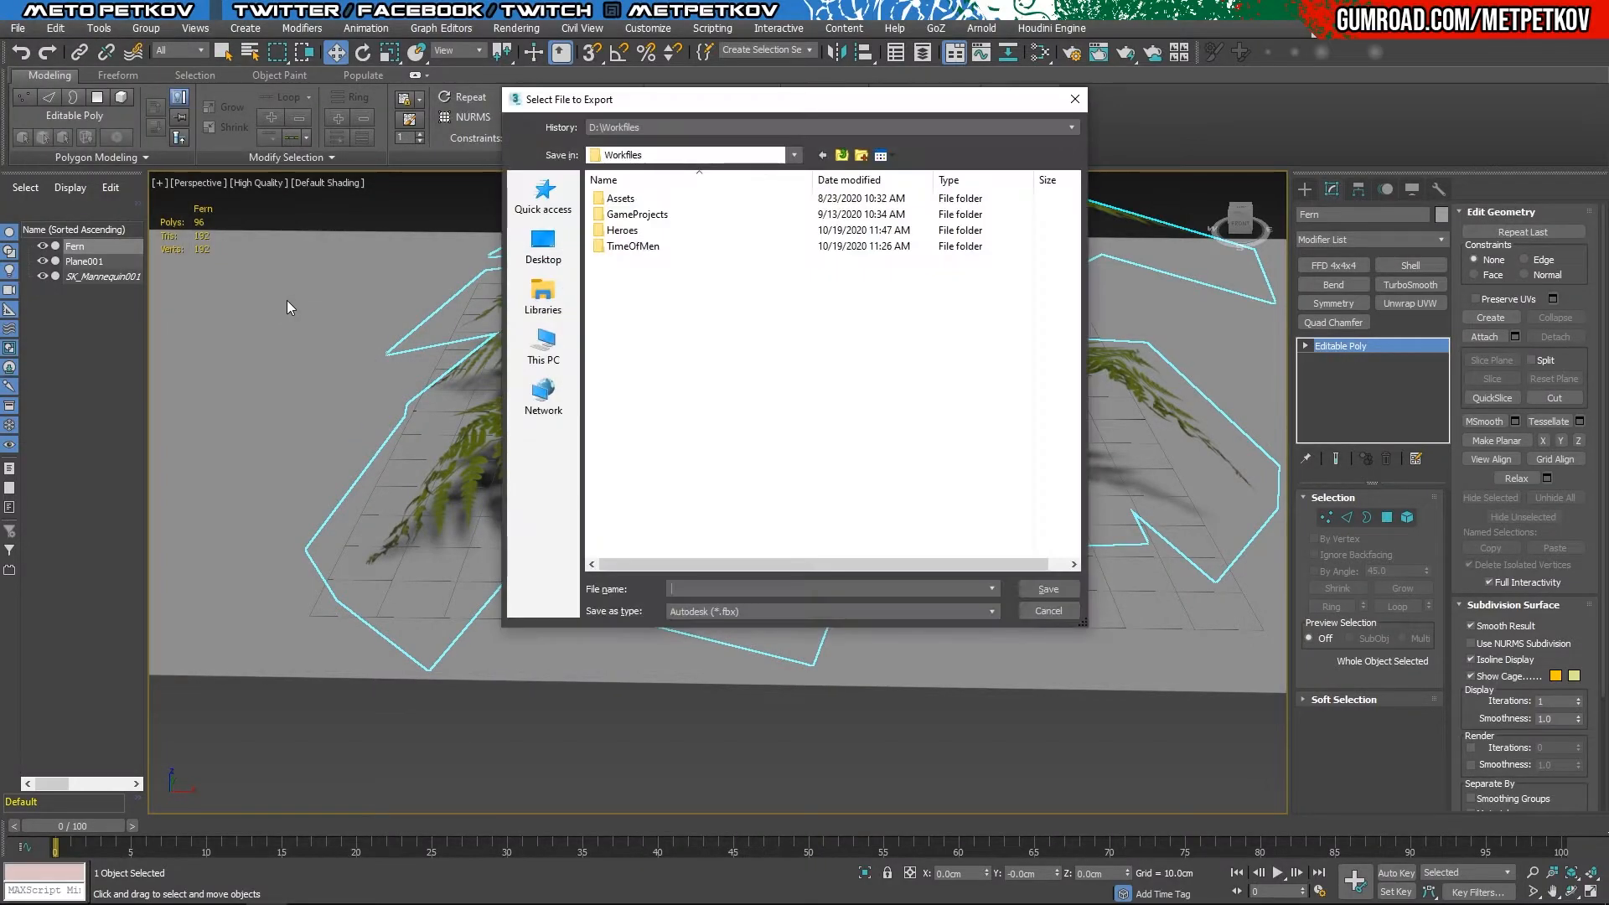
click(637, 233)
double_click(637, 235)
double_click(638, 266)
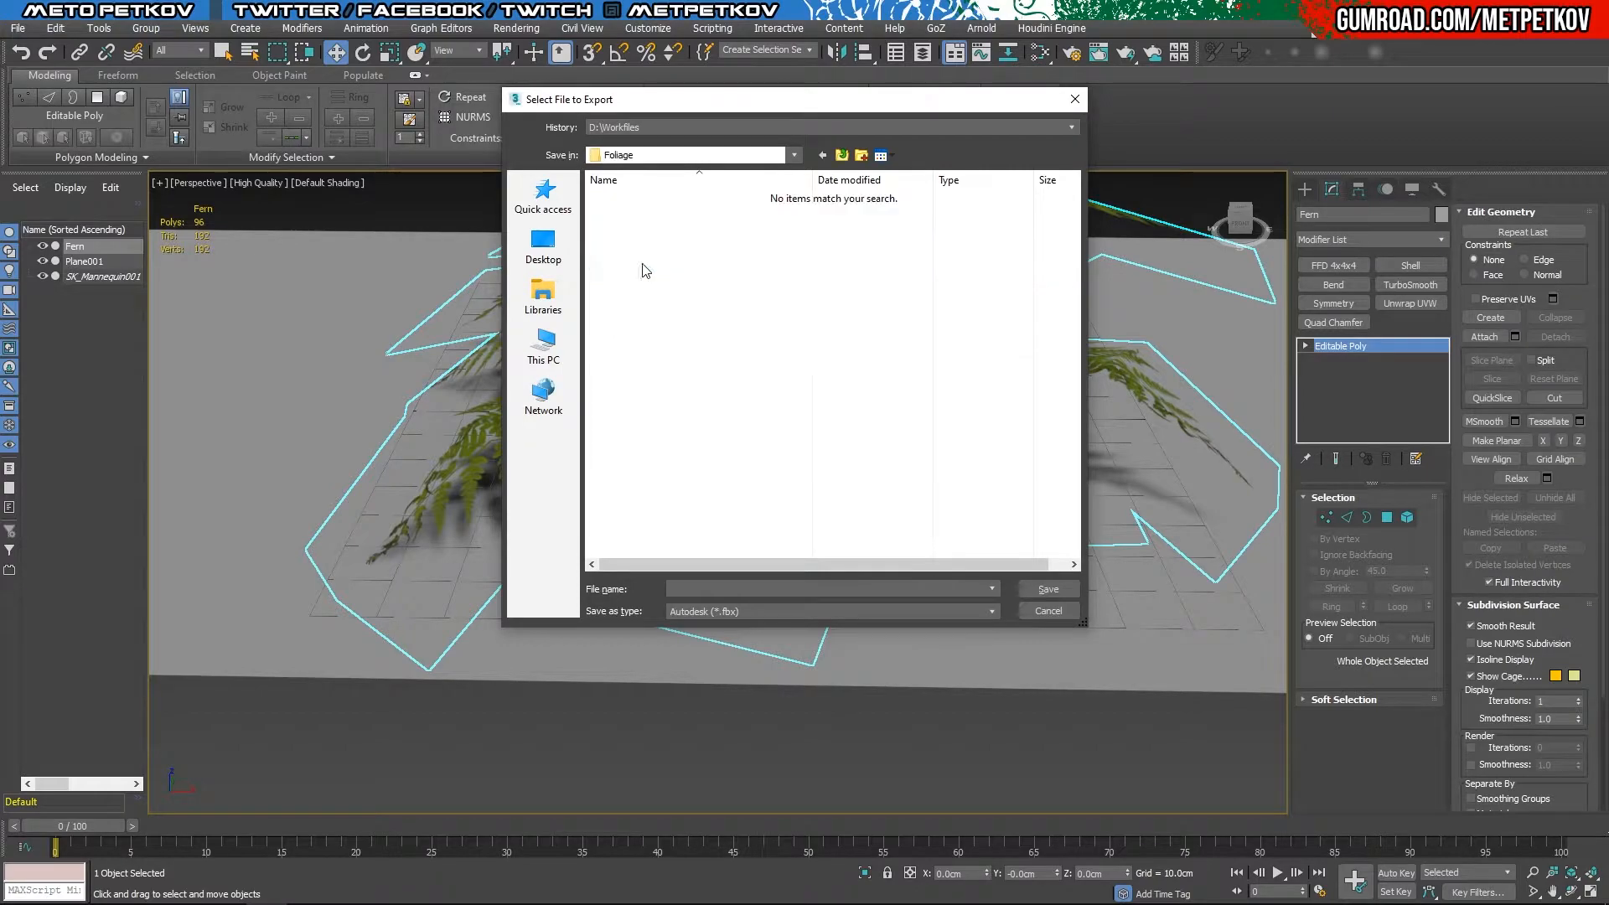
click(711, 611)
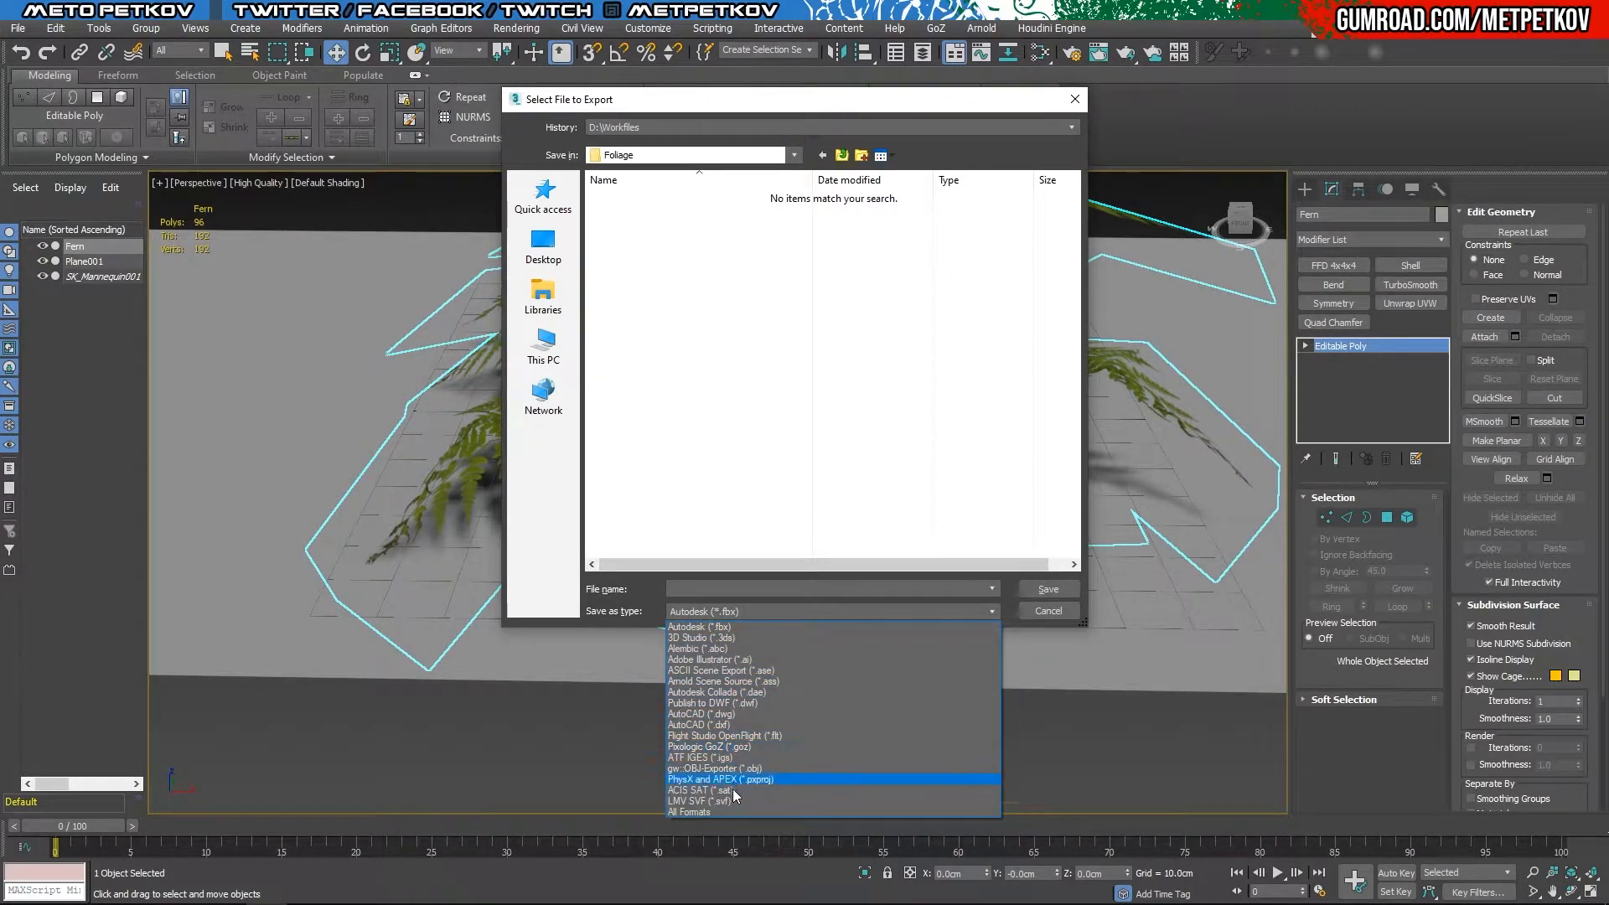
click(755, 590)
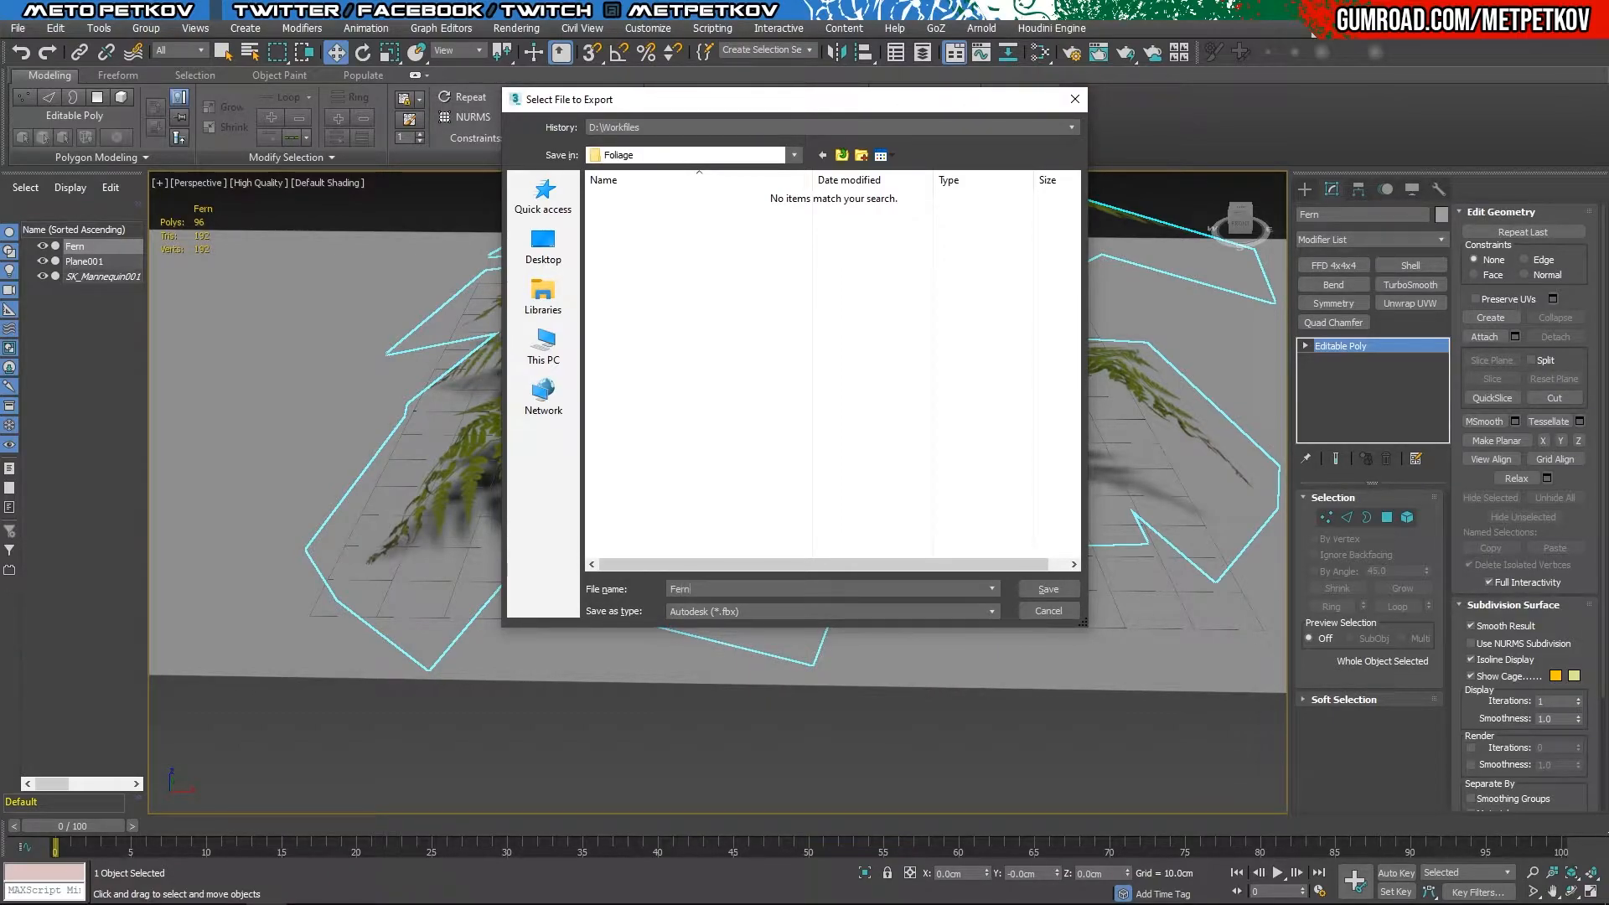
key(Return)
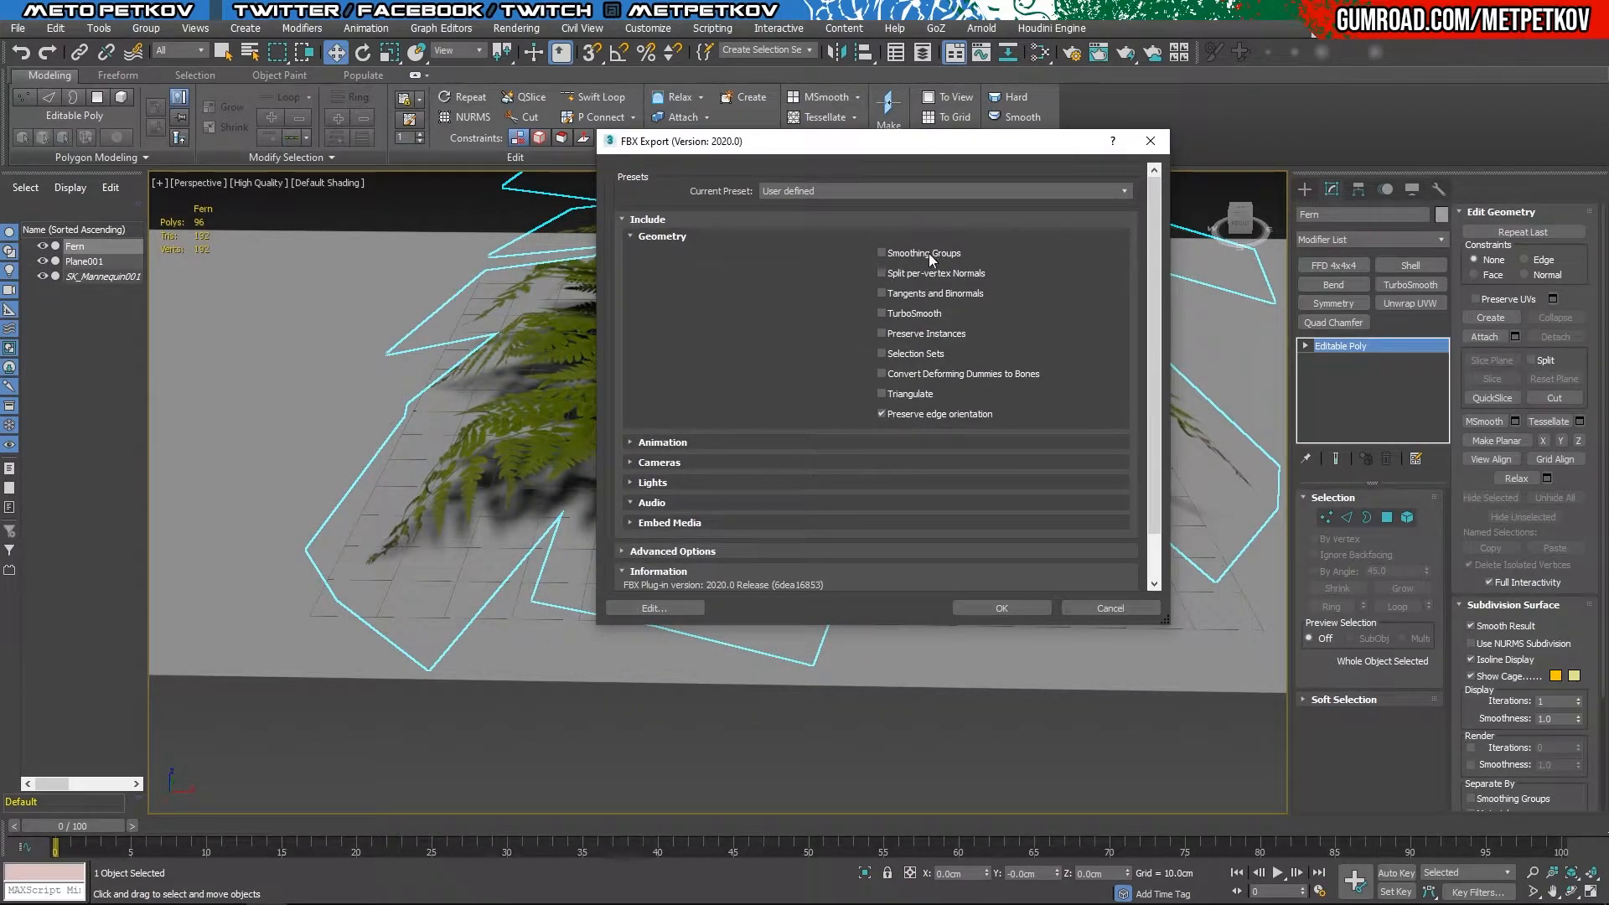
Step: Examine the FBX export options for geometry, animation, cameras, lights and embedded media
scroll(677, 476, down, 1)
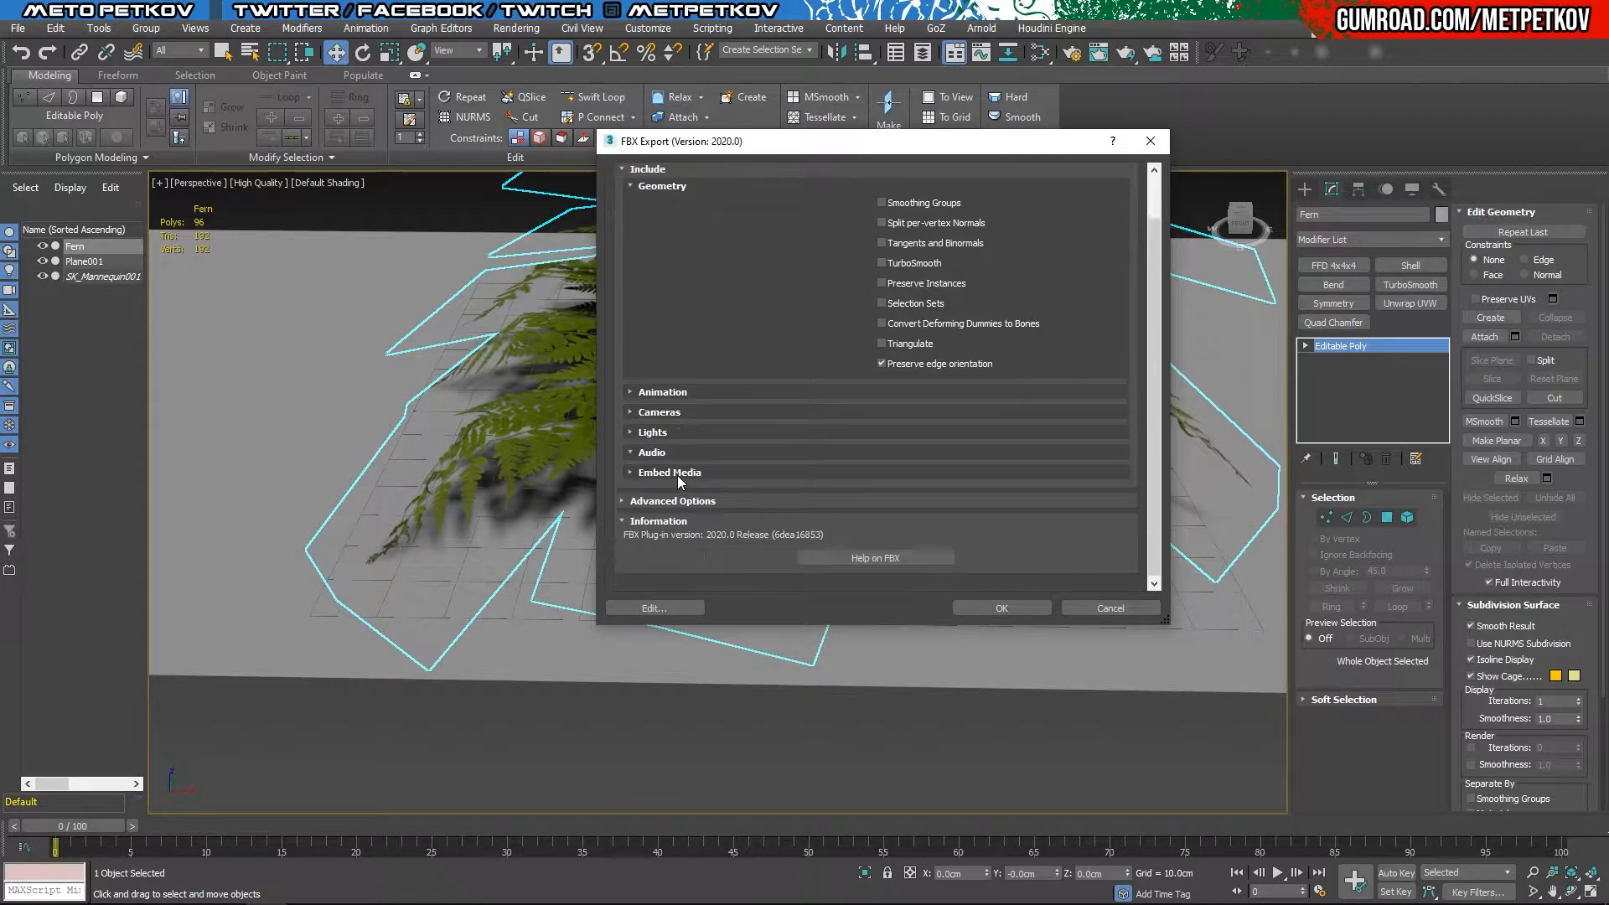
scroll(677, 475, up, 1)
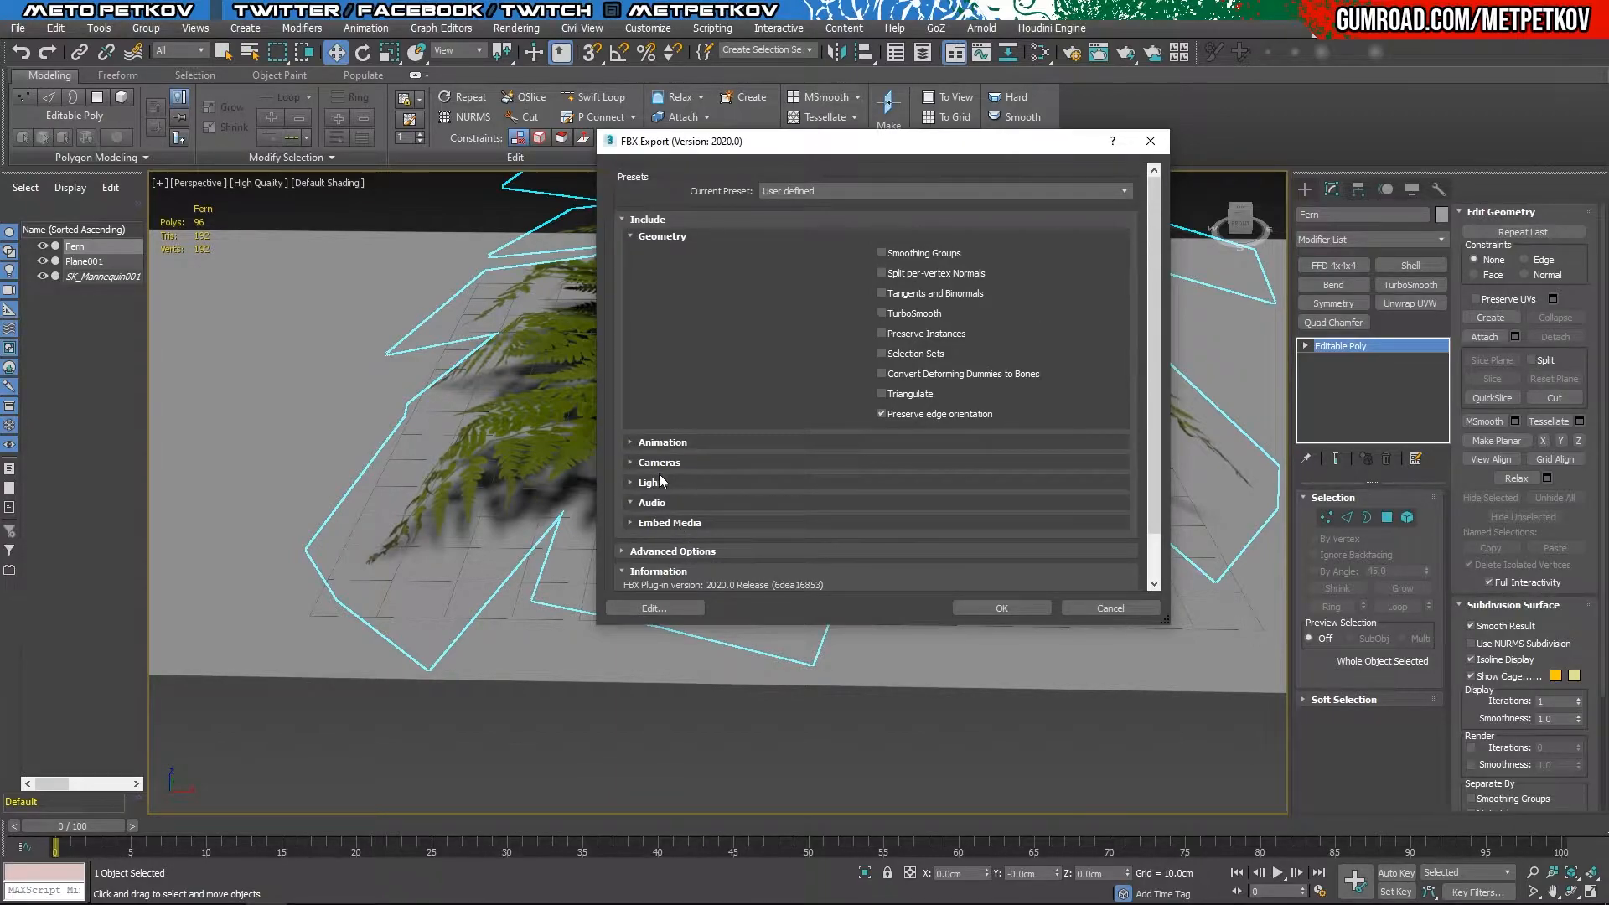
scroll(632, 455, down, 1)
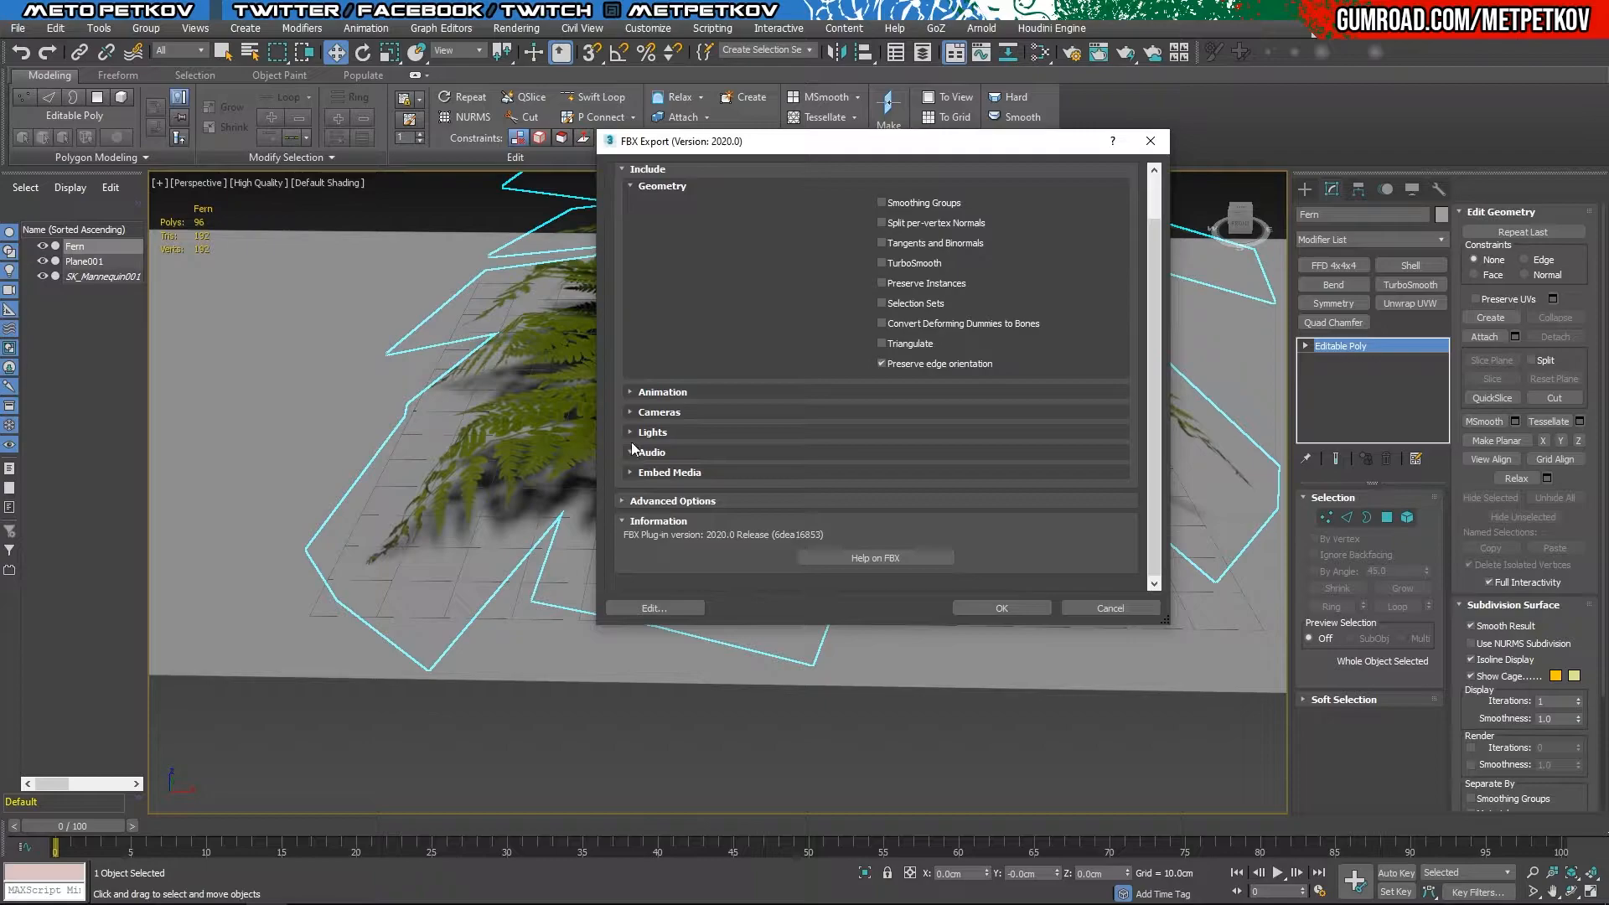
click(626, 394)
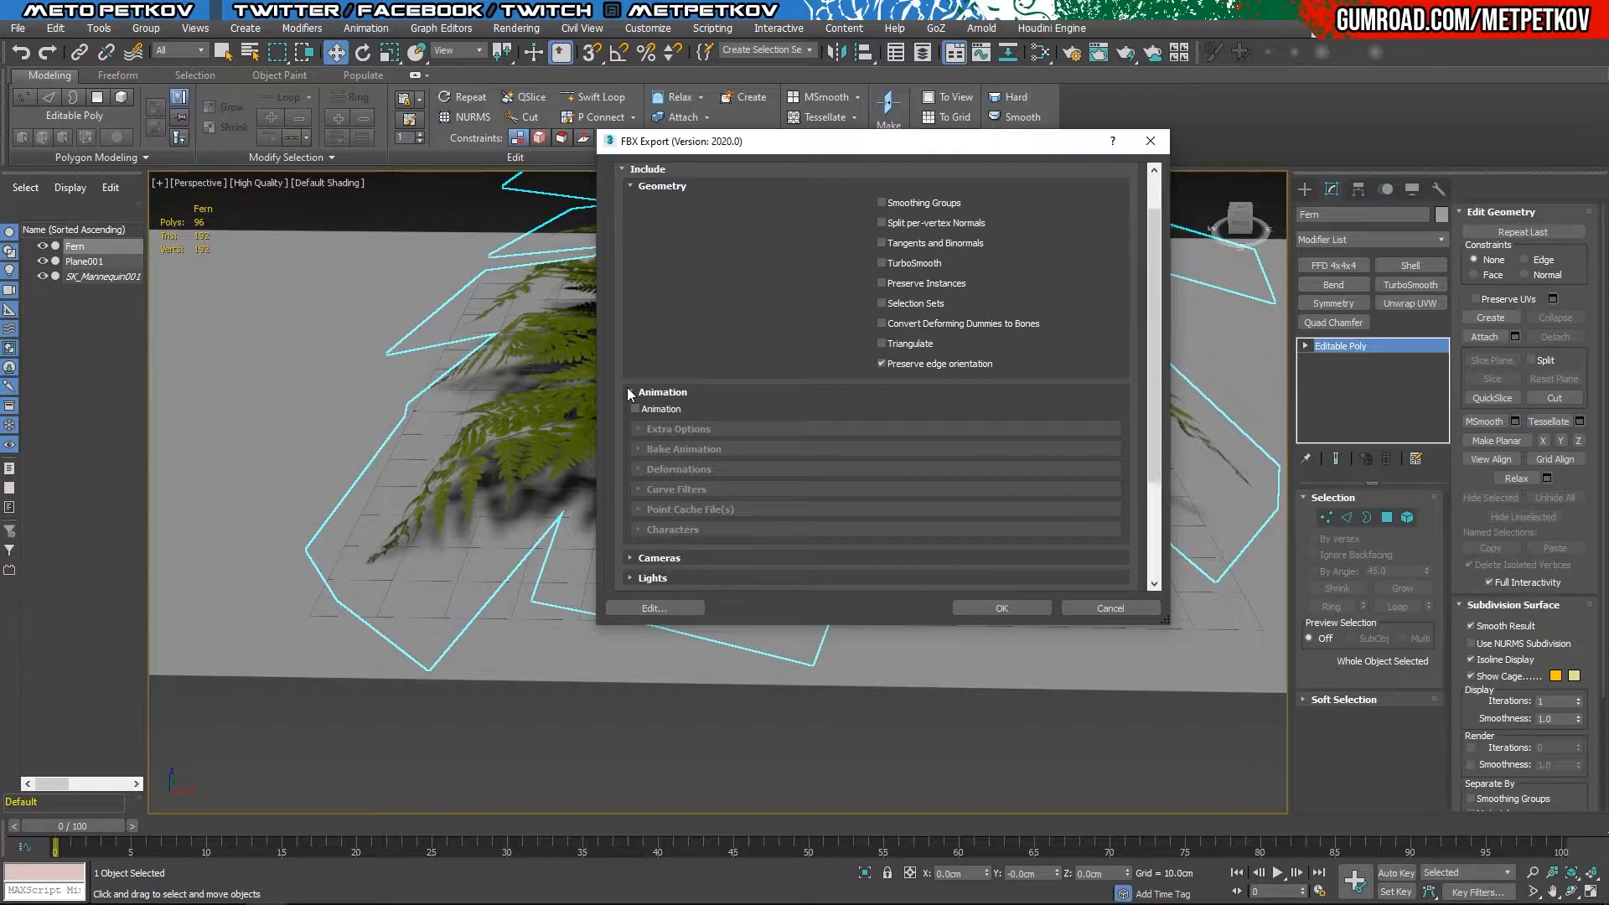
click(635, 409)
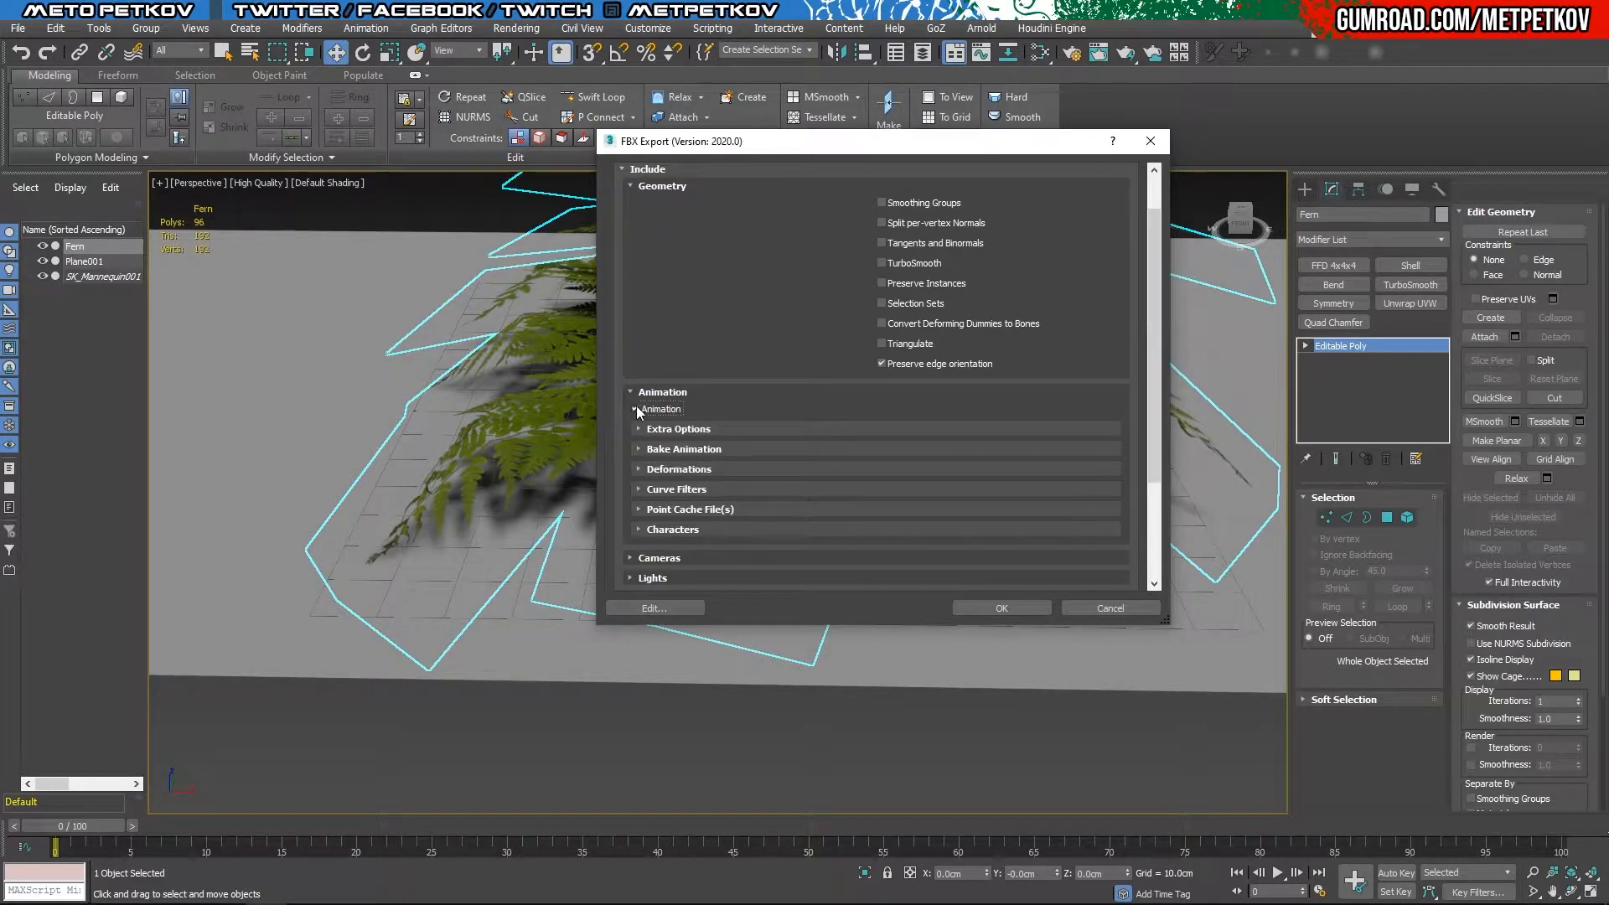
click(634, 408)
click(627, 390)
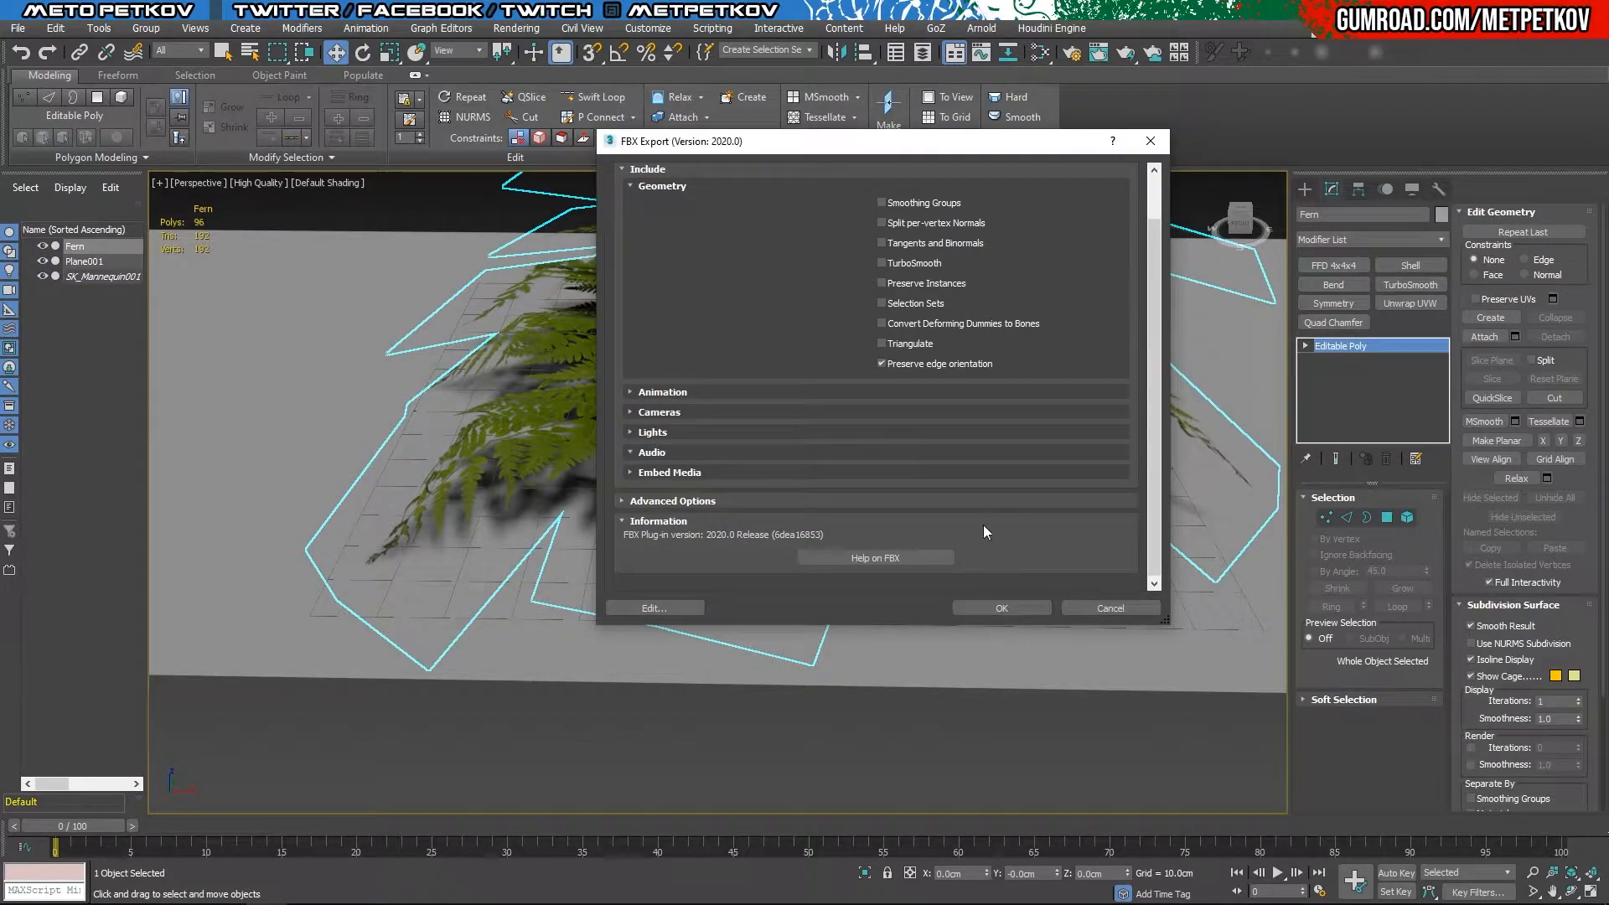
scroll(944, 495, up, 2)
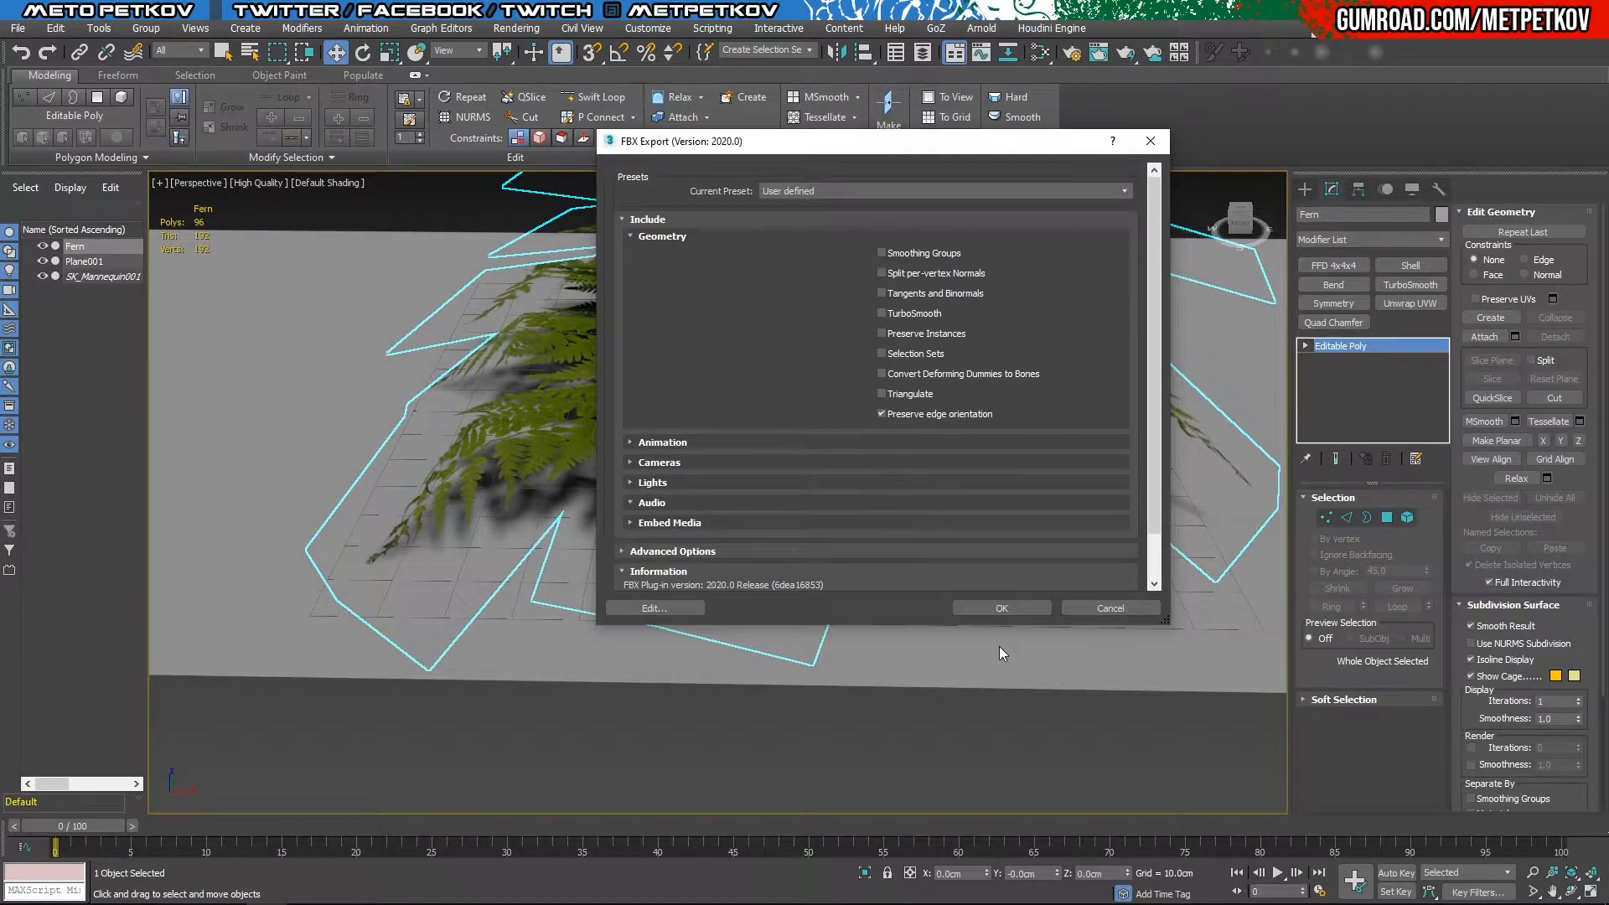
Step: Run the FBX export with only Preserve edge orientation enabled under Geometry, and inspect the fern
click(1002, 608)
key(q)
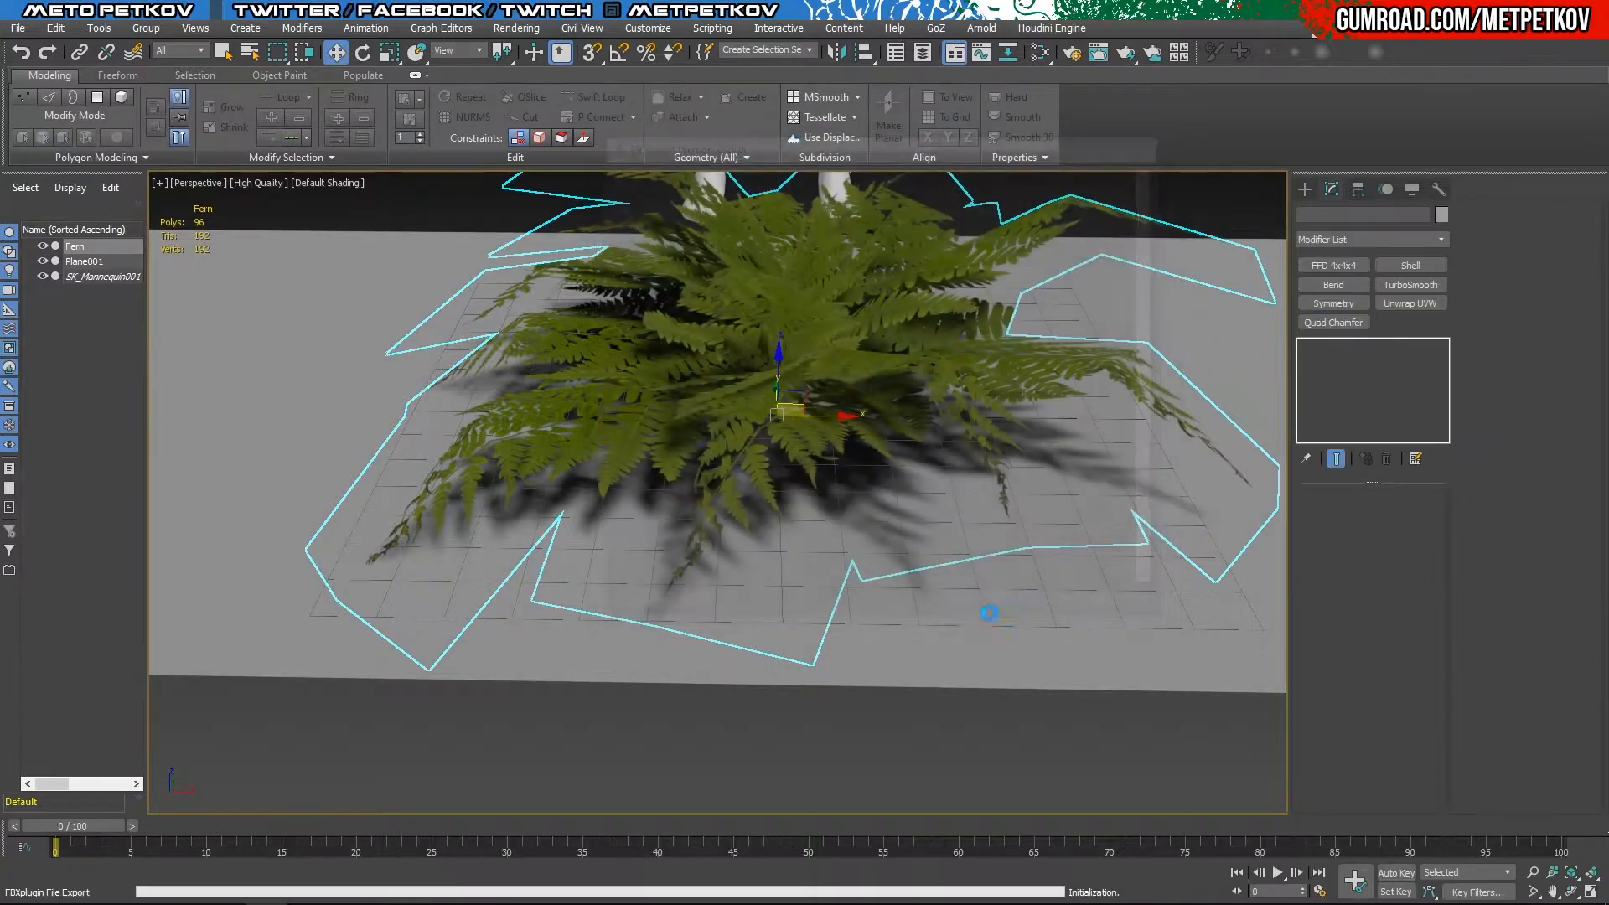
scroll(536, 521, up, 3)
alt+middle_drag(536, 521, 731, 549)
scroll(730, 555, down, 3)
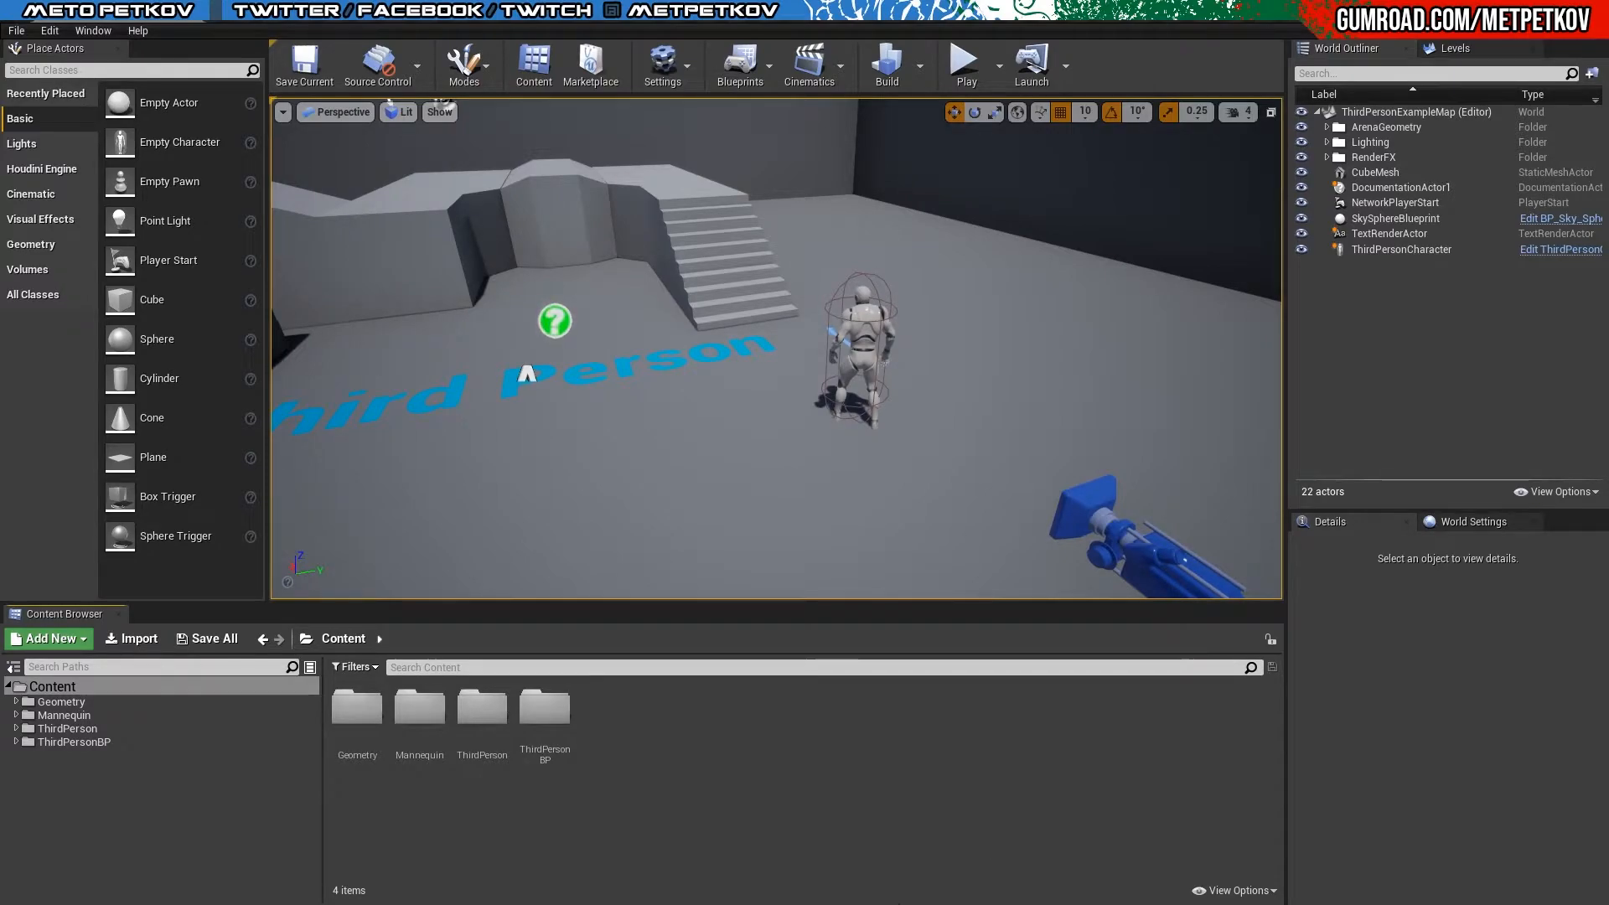
Step: Switch to Unreal Editor and import the Fern01 FBX into Content as a static mesh with Create New Materials
click(130, 639)
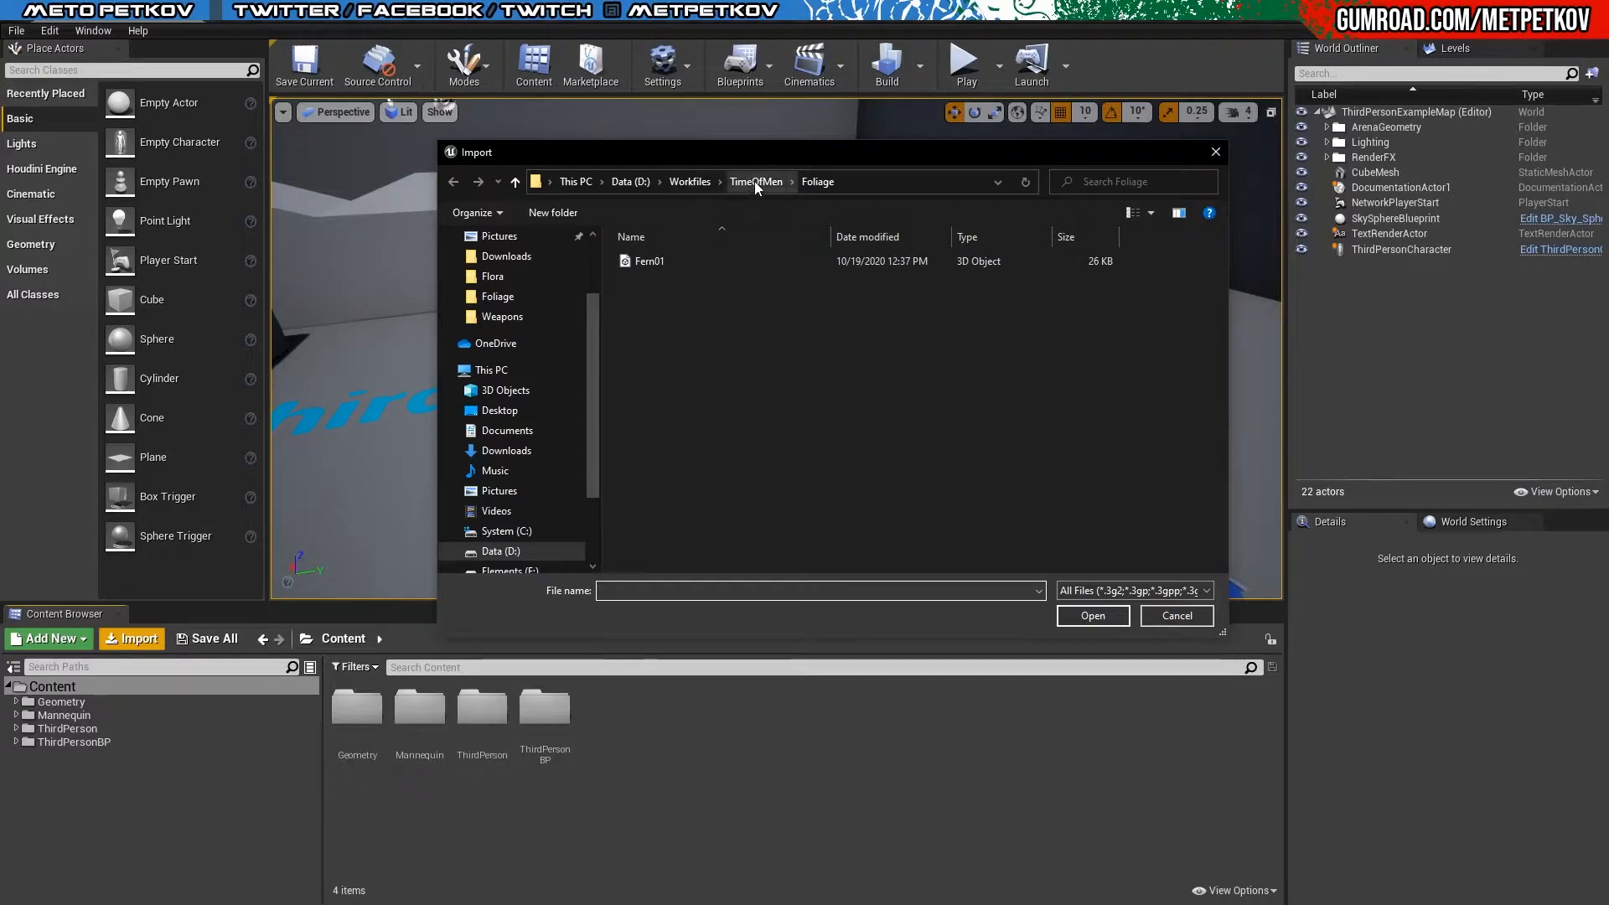
double_click(650, 261)
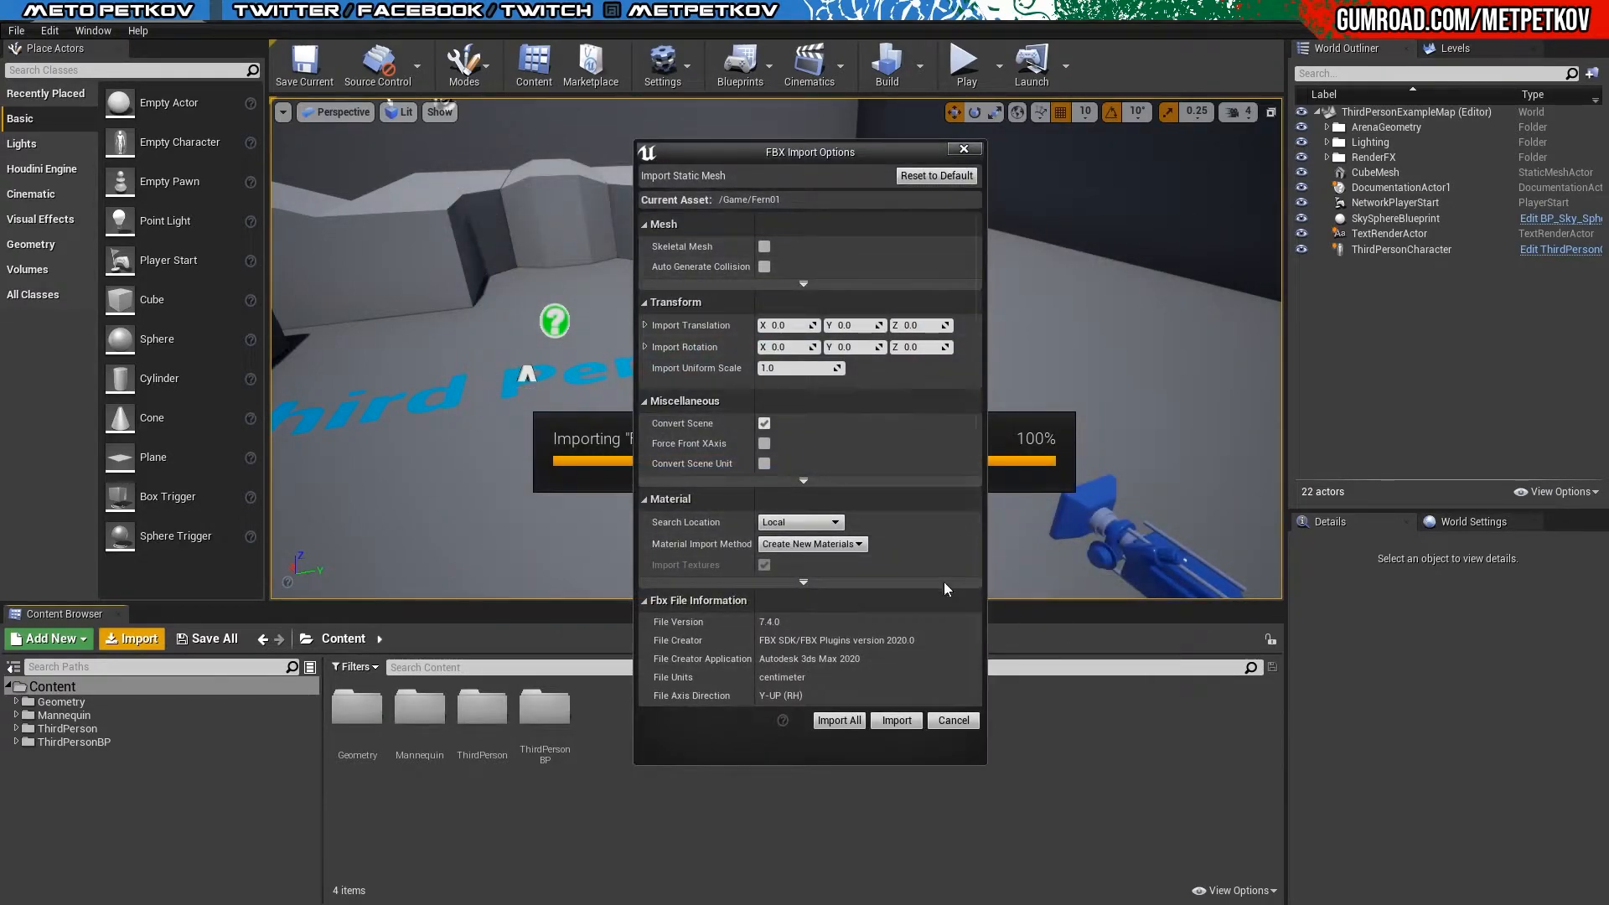
click(824, 545)
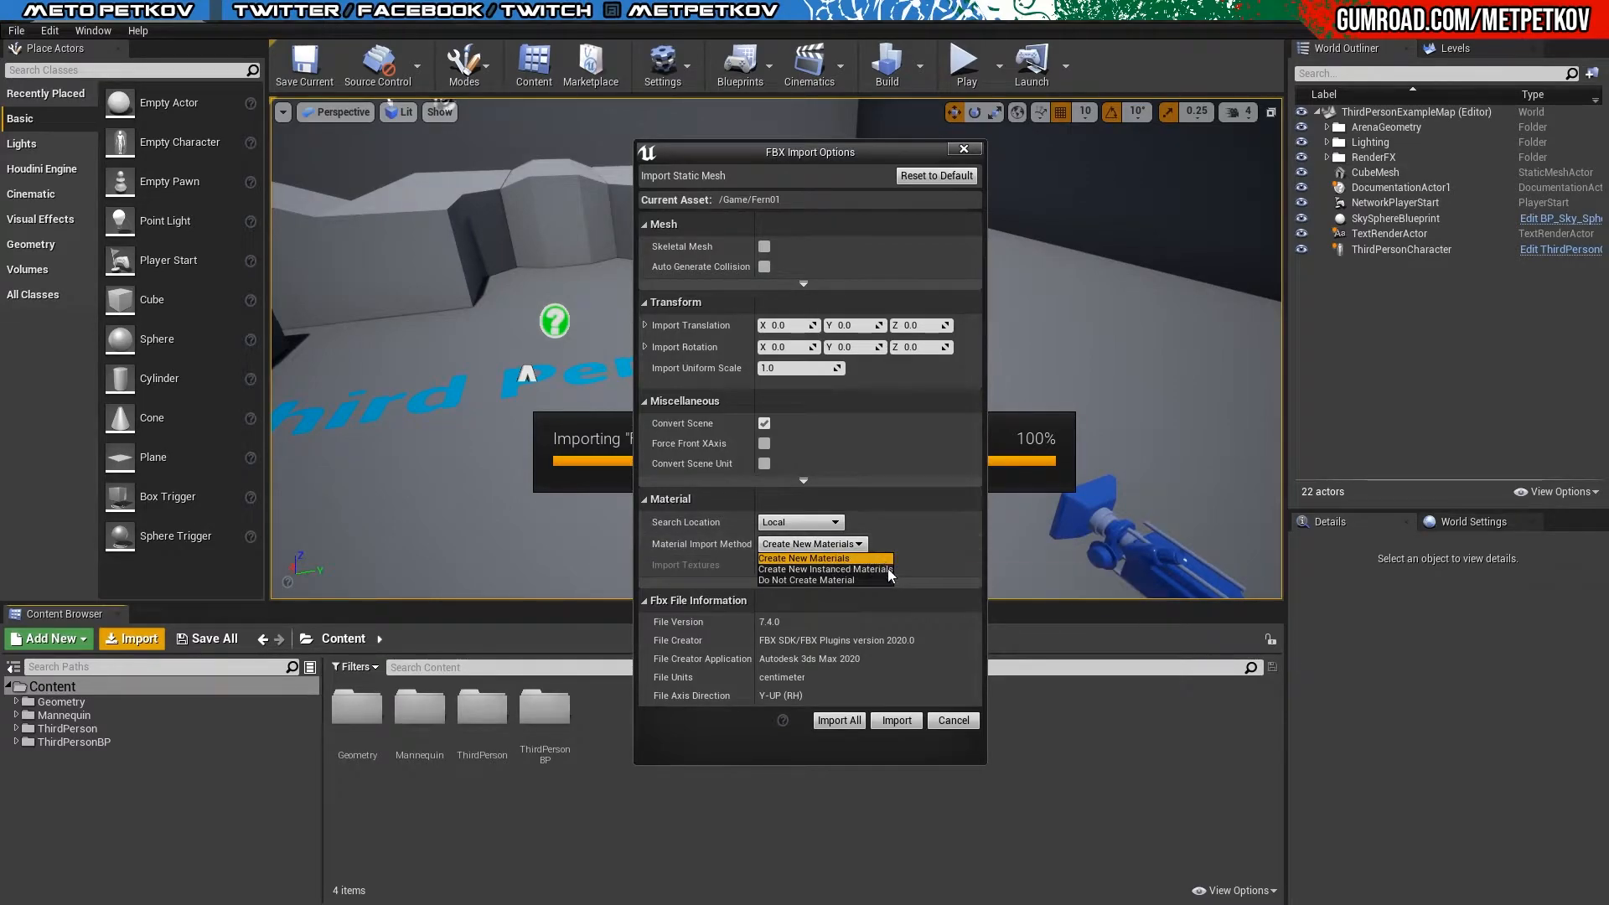
click(832, 545)
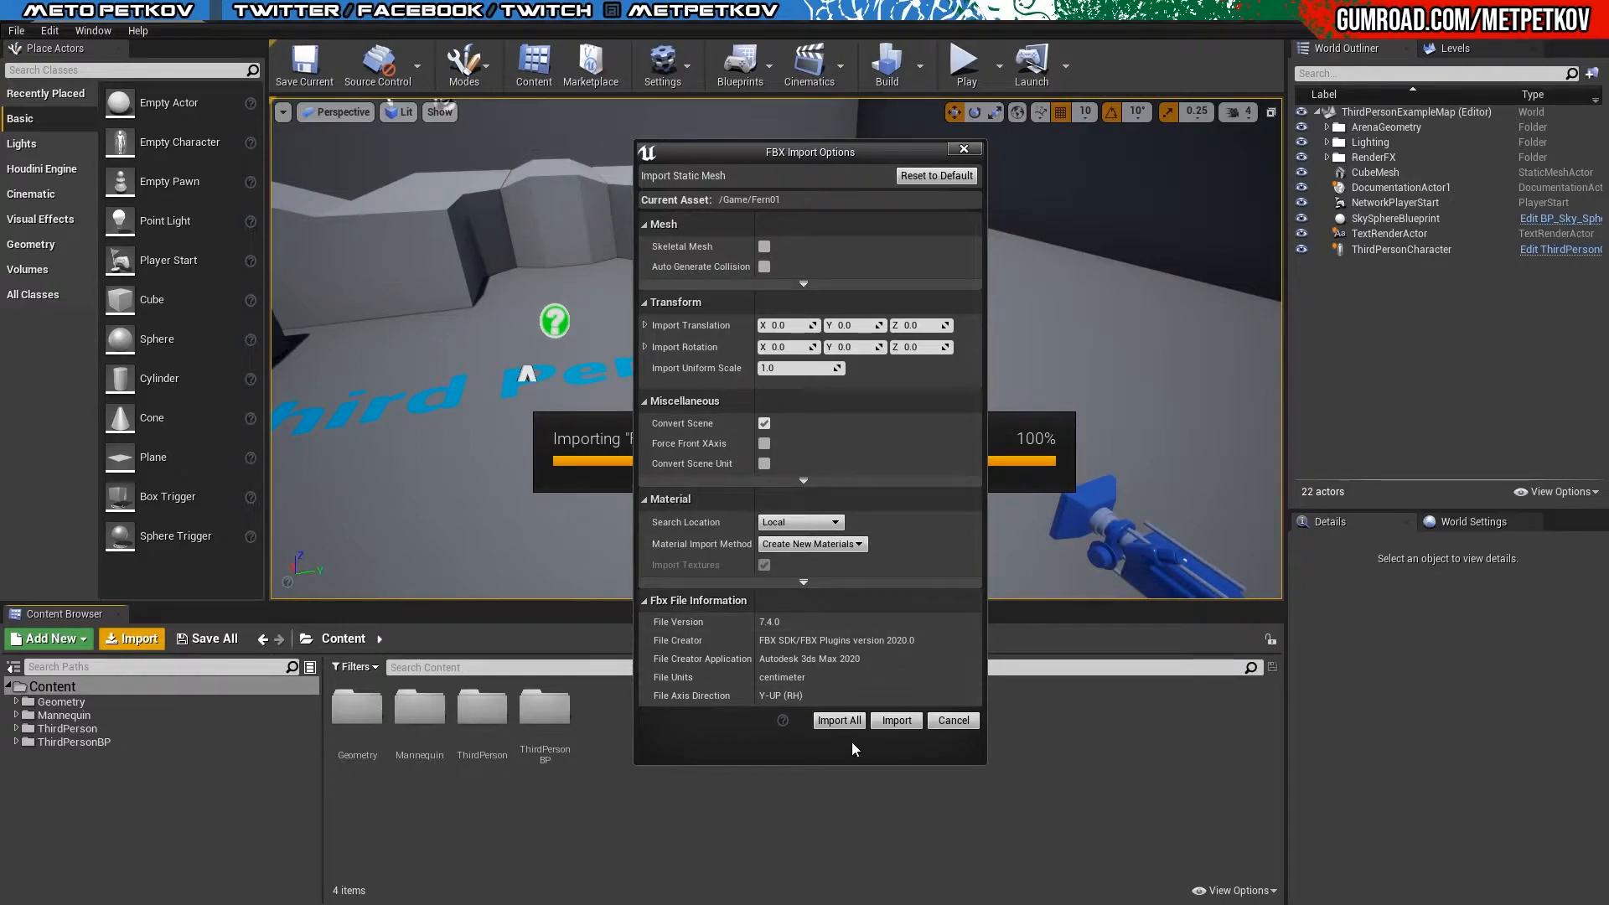
click(893, 721)
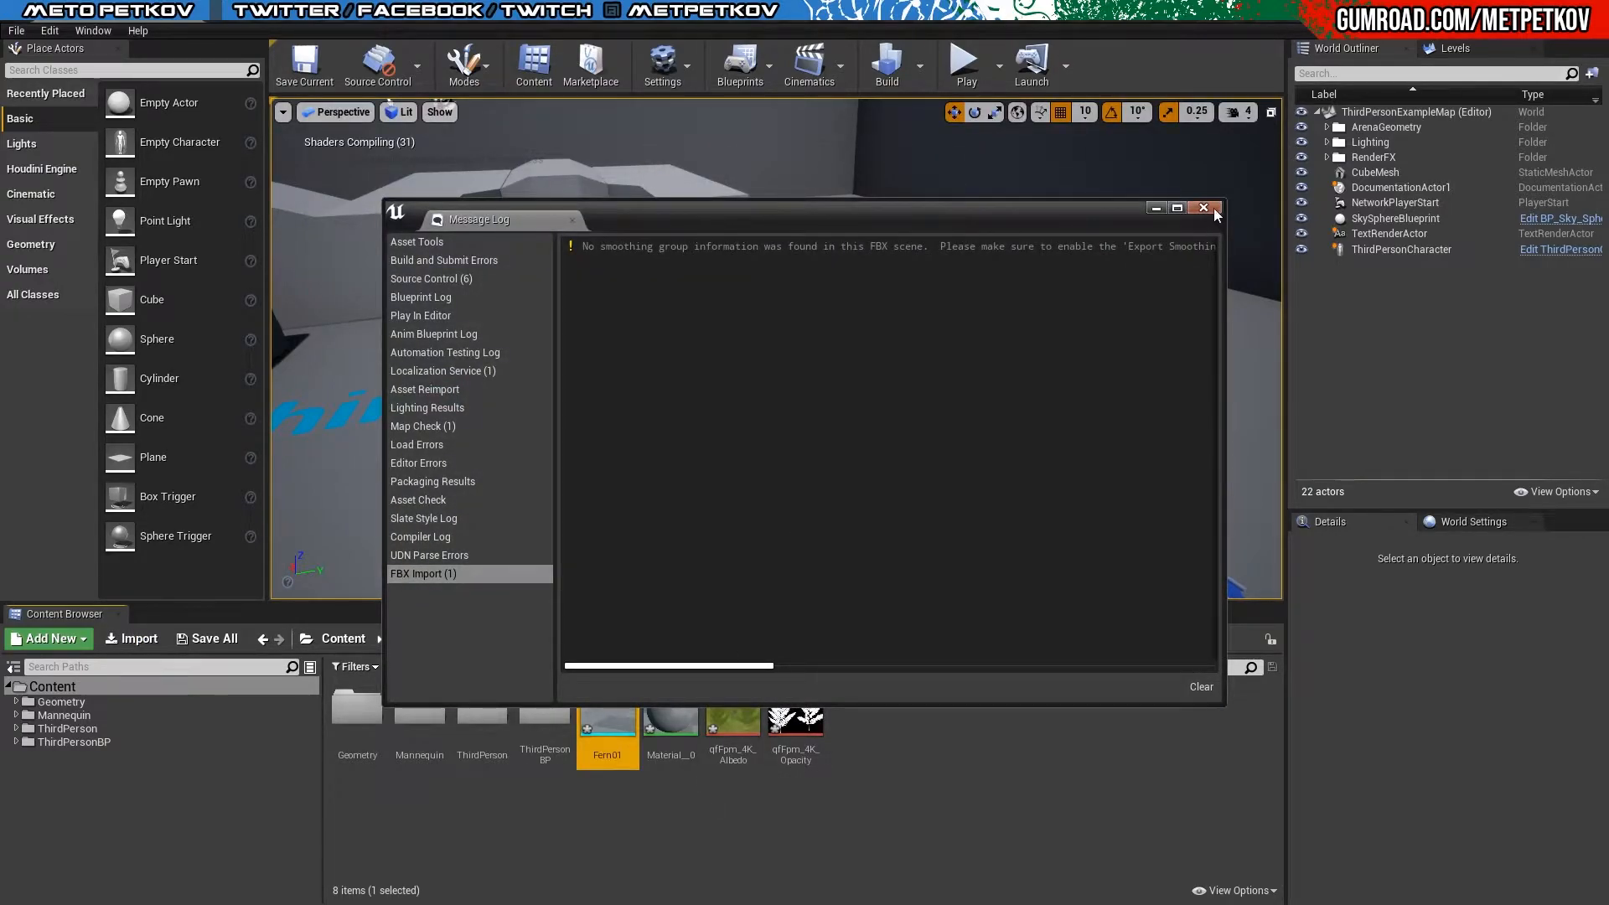
click(1211, 209)
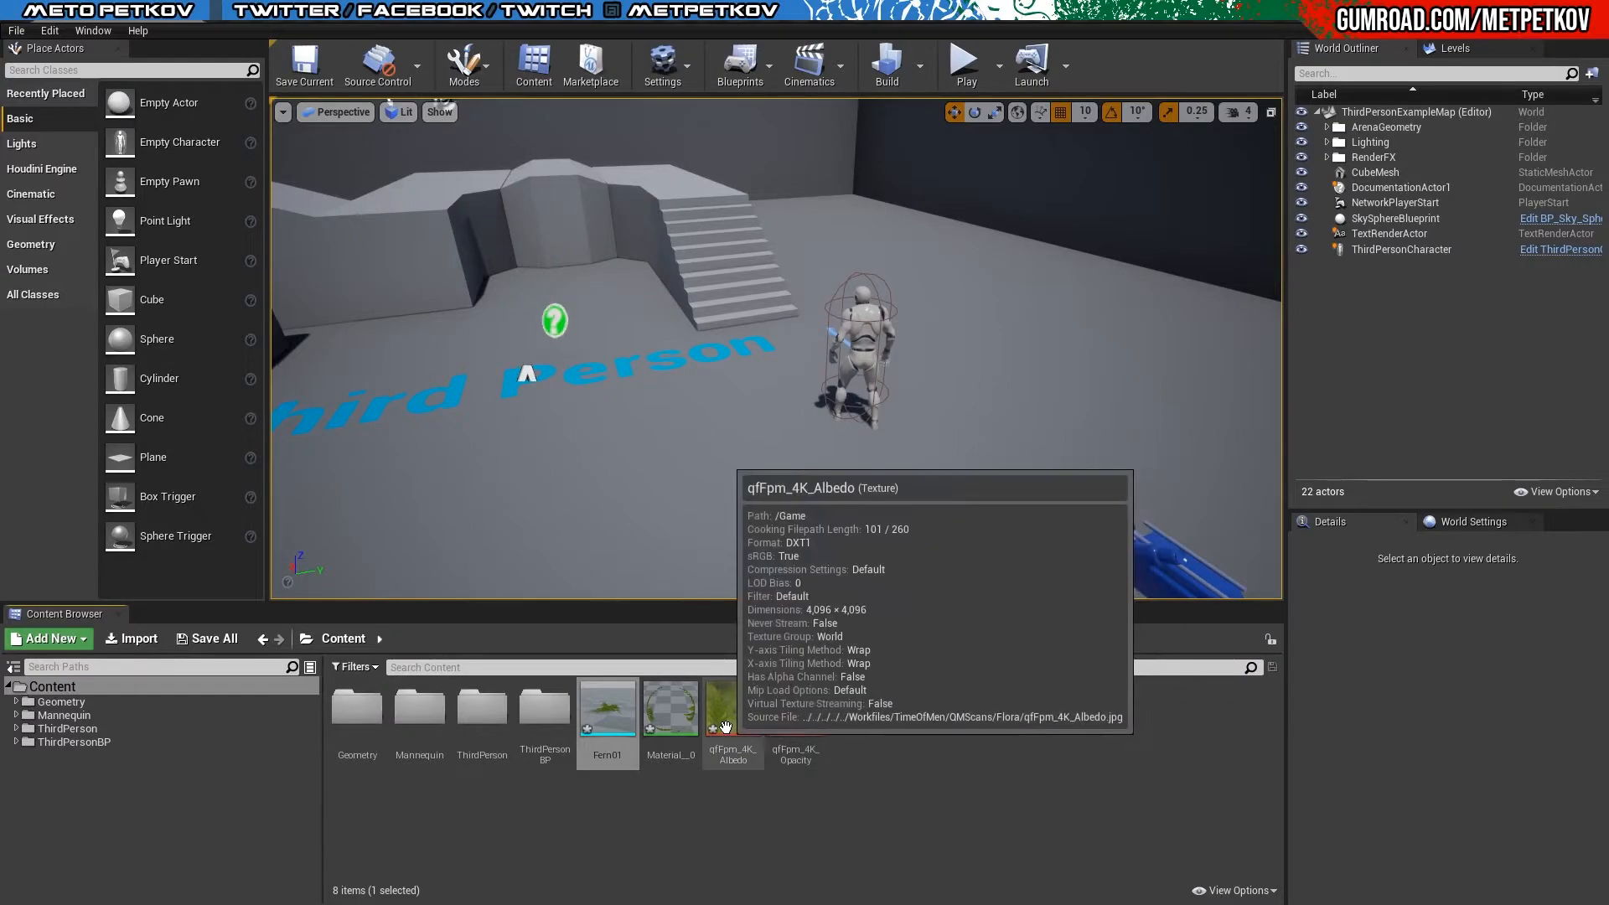
Step: Force delete the imported Material__0, qfFpm_4K_Albedo and qfFpm_4K_Opacity assets
click(877, 732)
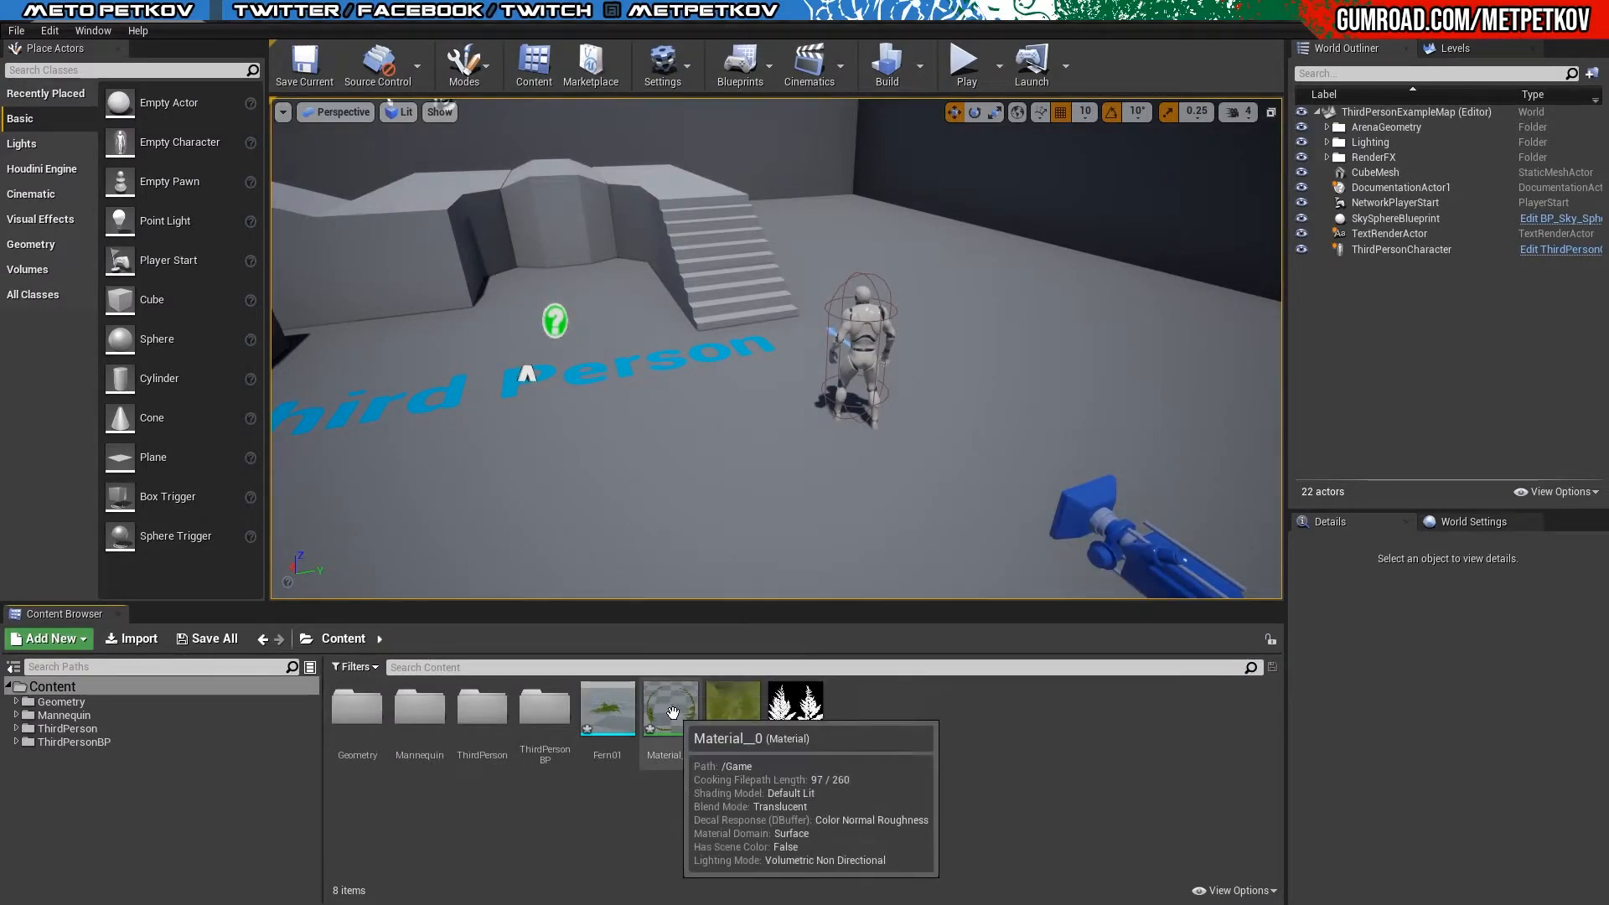
click(671, 713)
shift+click(796, 708)
key(Delete)
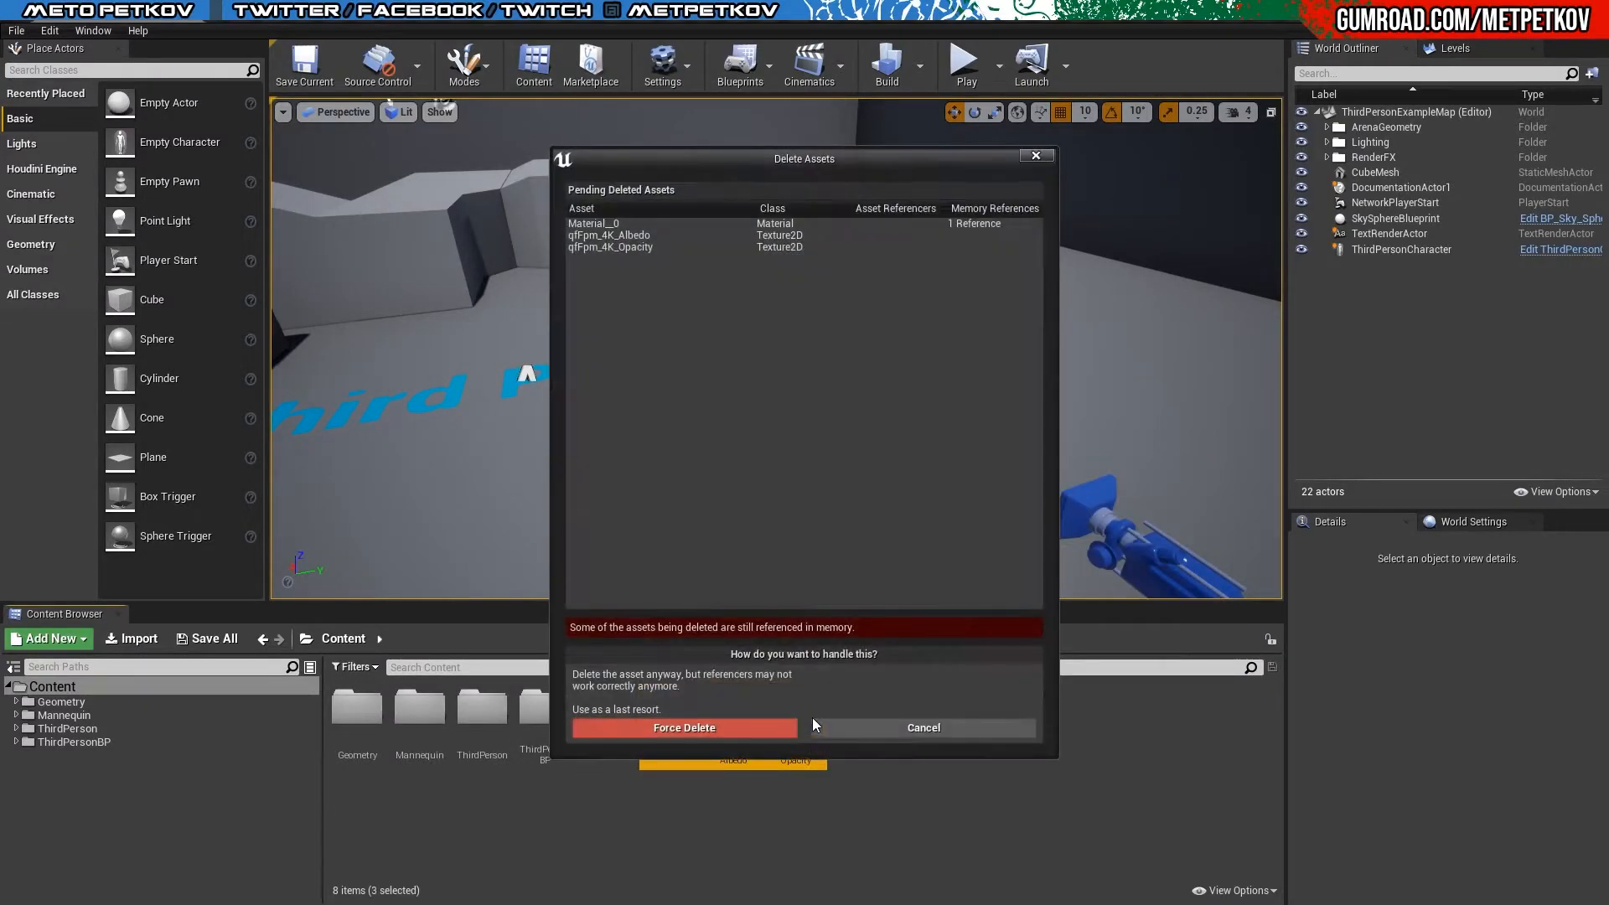
click(784, 728)
Step: Place four Fern01 instances on the floor around the third-person character and scale the one by the stairs to 2.0
drag(616, 716, 706, 387)
drag(793, 419, 809, 355)
drag(605, 745, 926, 392)
right_drag(1031, 423, 1030, 424)
drag(607, 714, 926, 457)
right_drag(926, 456, 818, 585)
key(r)
drag(972, 209, 988, 180)
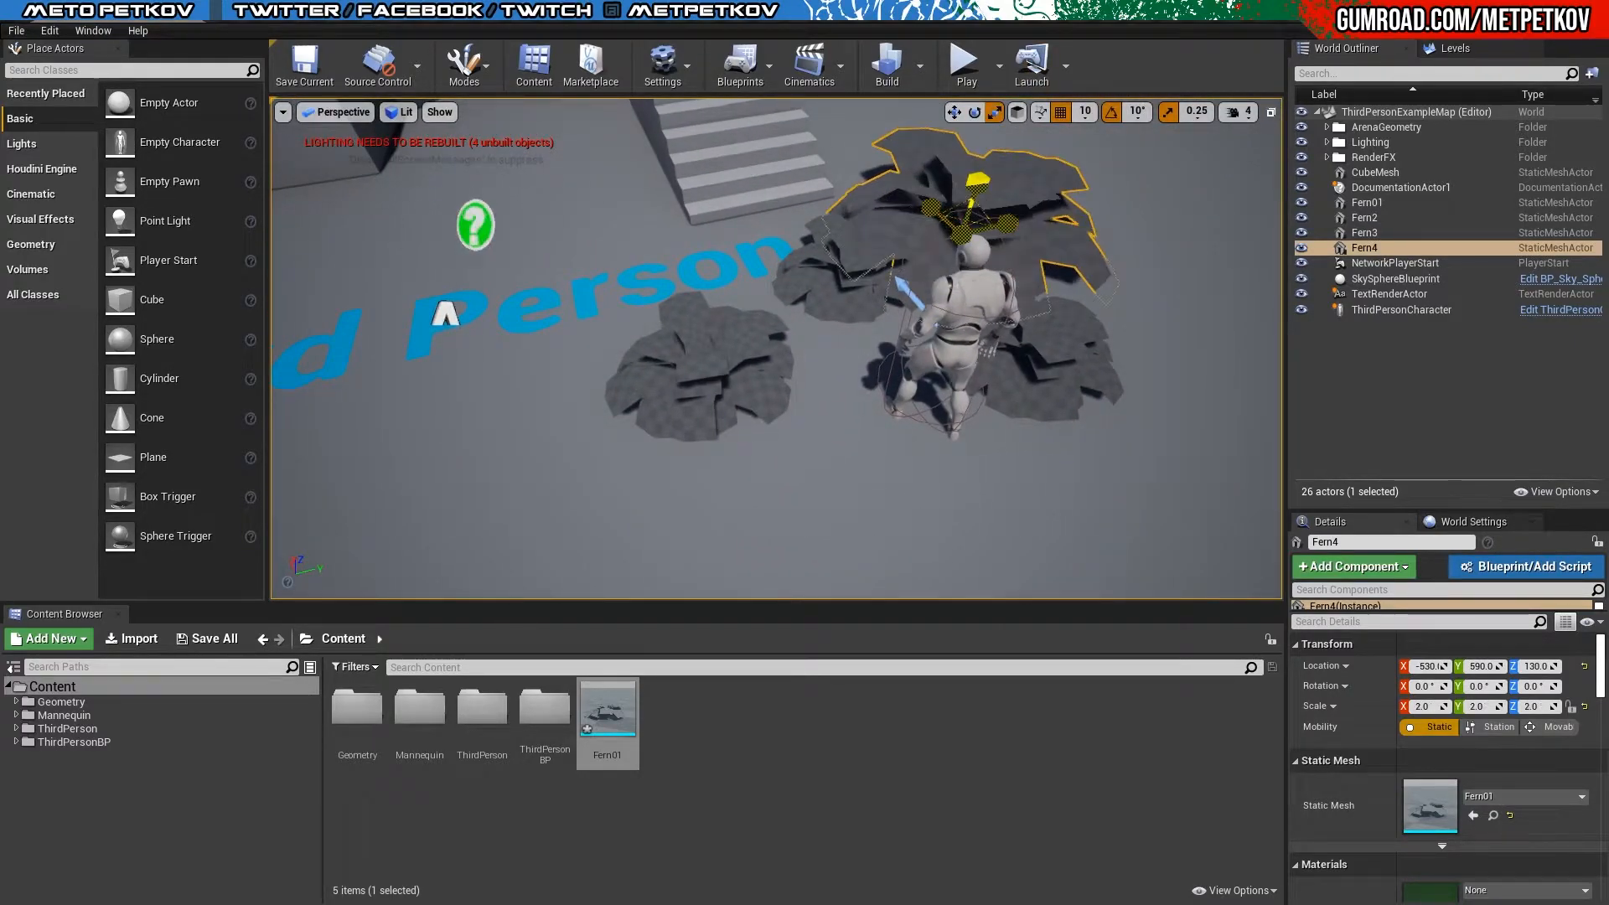
Step: Move the Fern01 instance beside the floor text closer to the character and rotate it 20° about Z
key(w)
click(709, 379)
drag(709, 380, 791, 384)
key(e)
drag(830, 442, 872, 415)
click(763, 790)
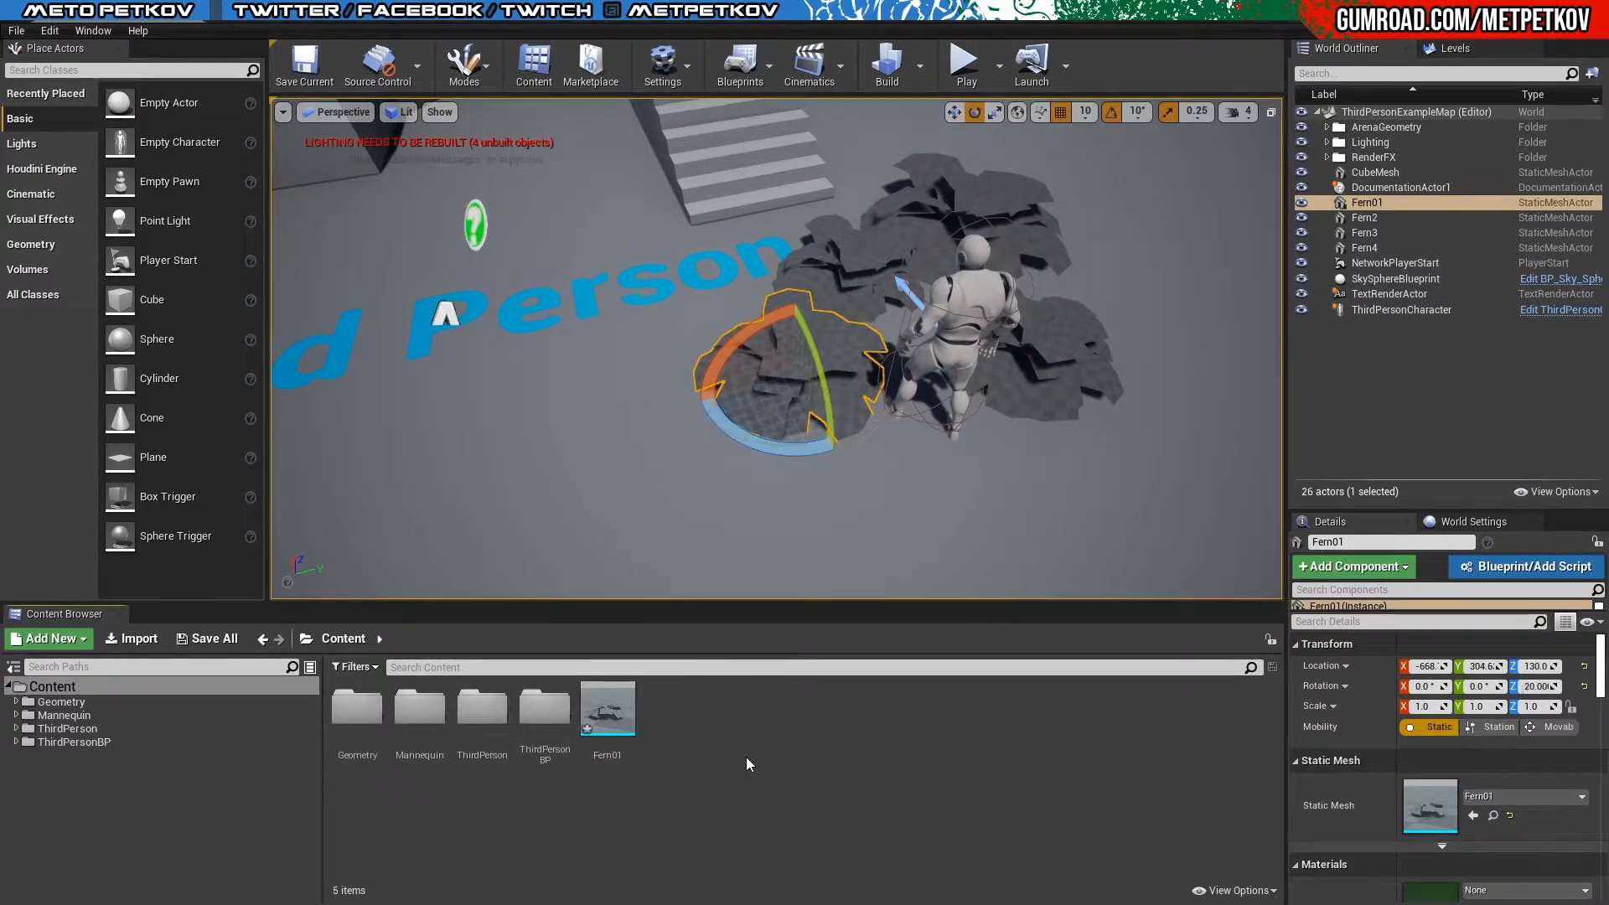
Step: Import the T_Fern_BCO, T_Fern_N, T_Fern_Opacity and T_Fern_R textures from the QMScans/Flora folder into Content
click(130, 639)
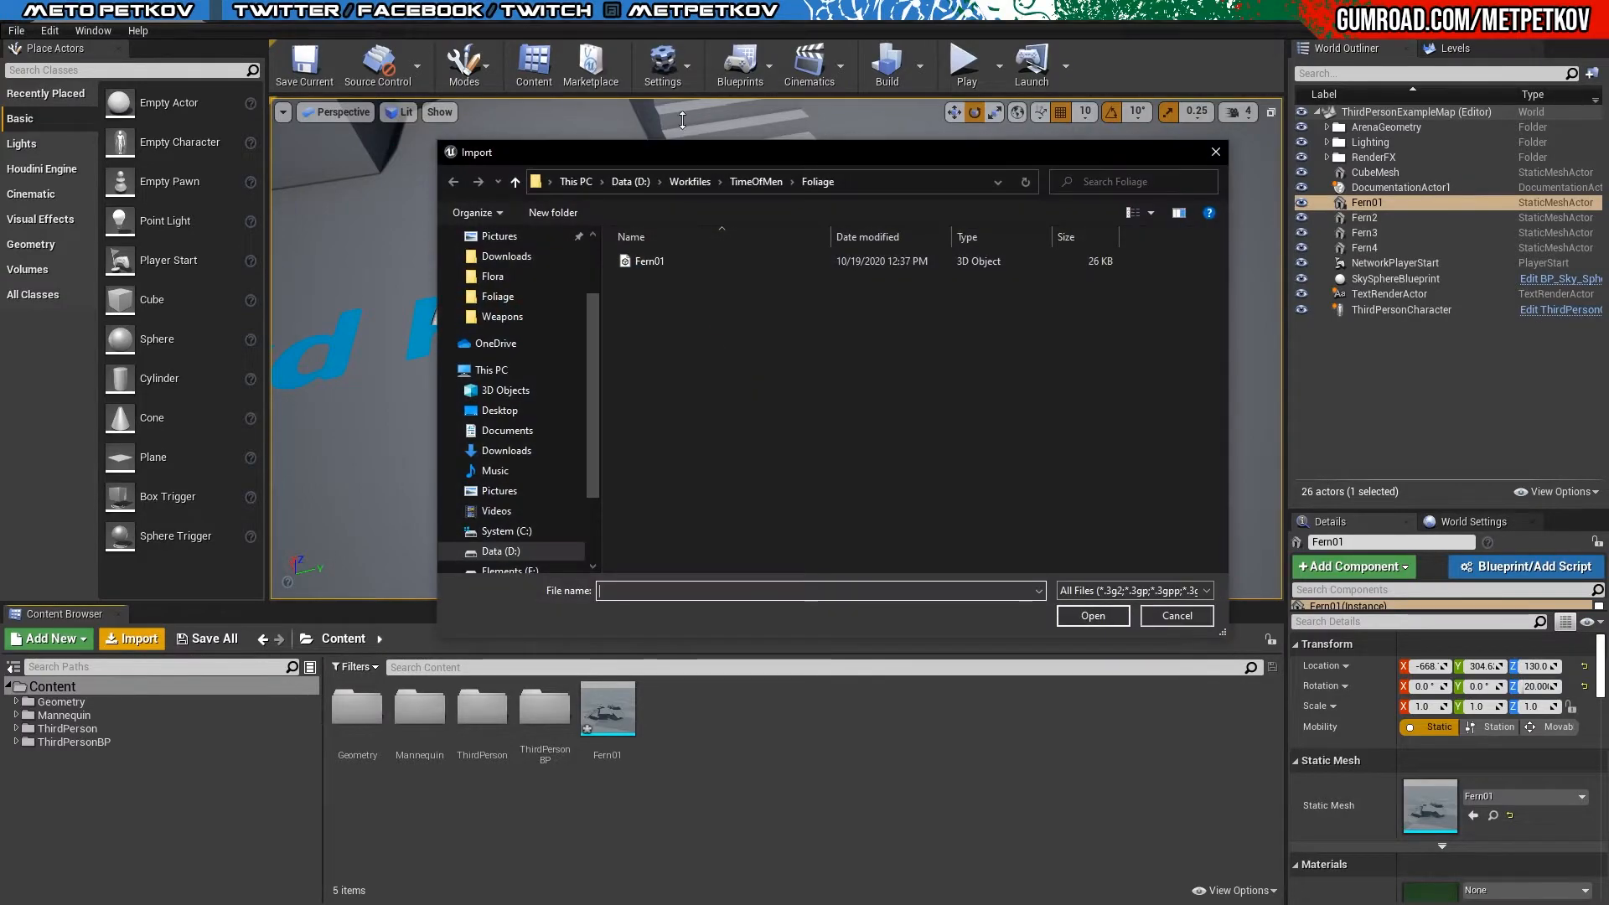
click(752, 181)
double_click(679, 344)
double_click(658, 293)
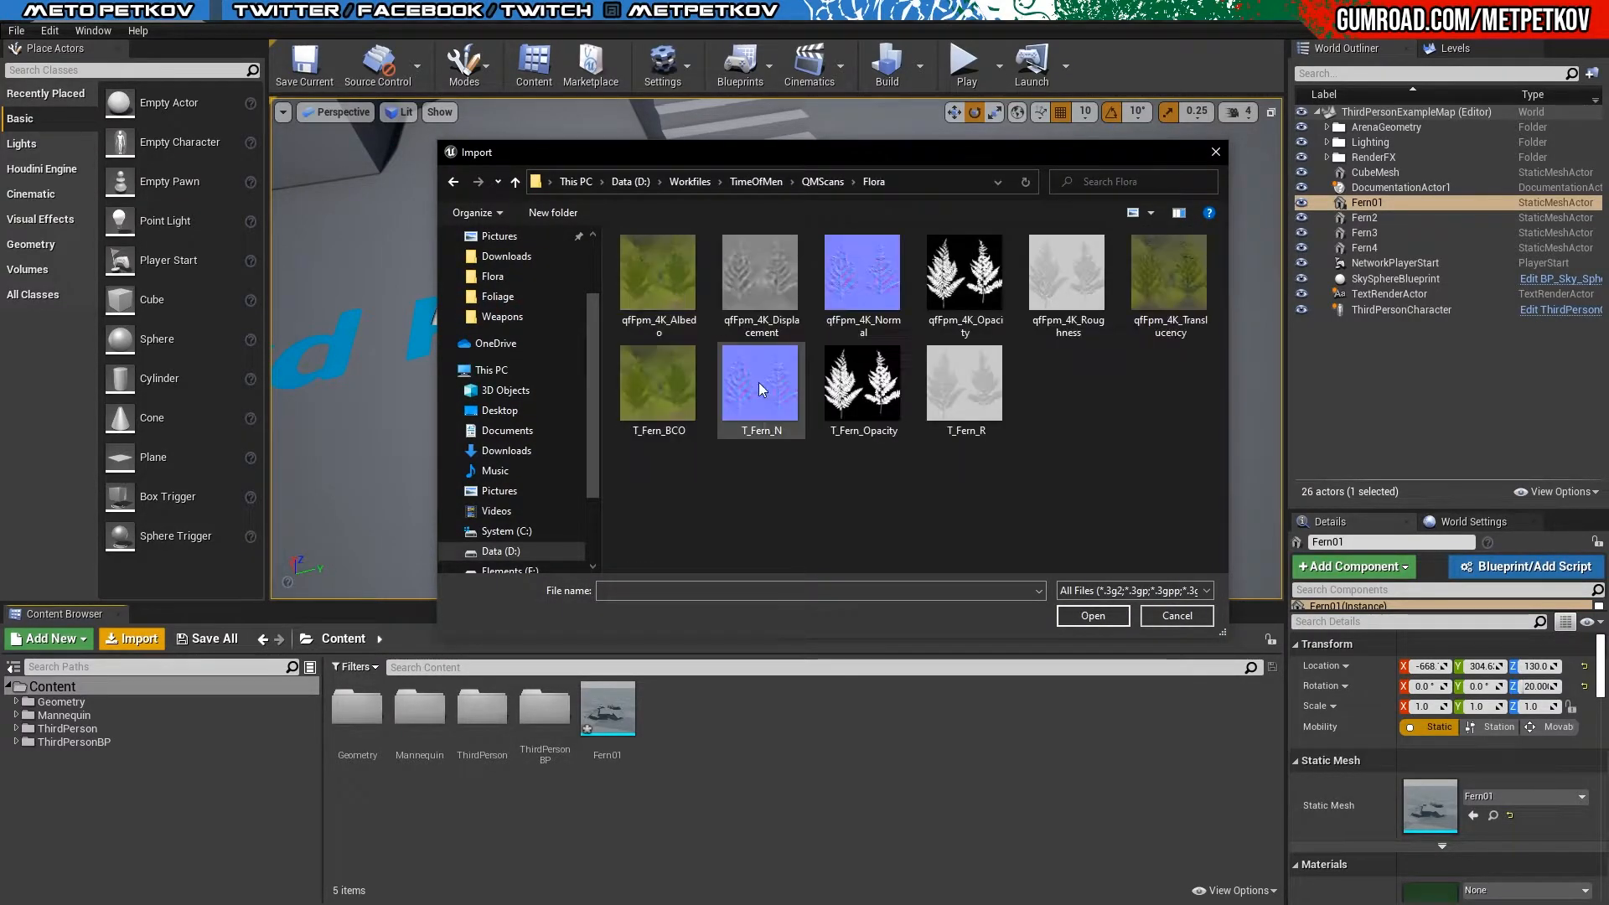
drag(1106, 516, 618, 354)
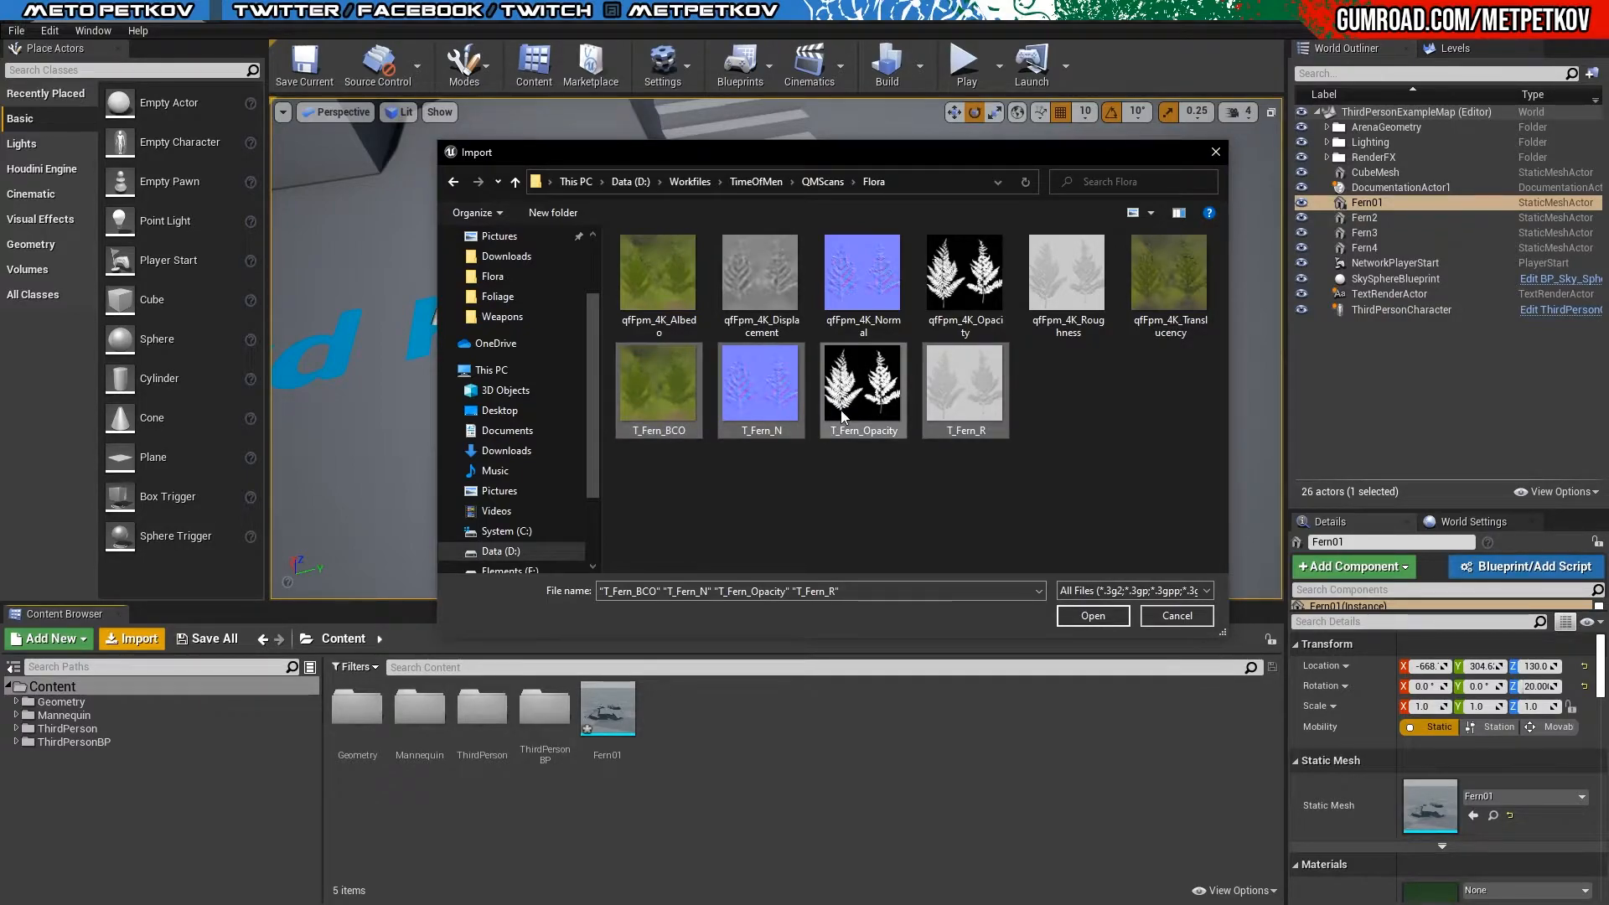
click(1097, 617)
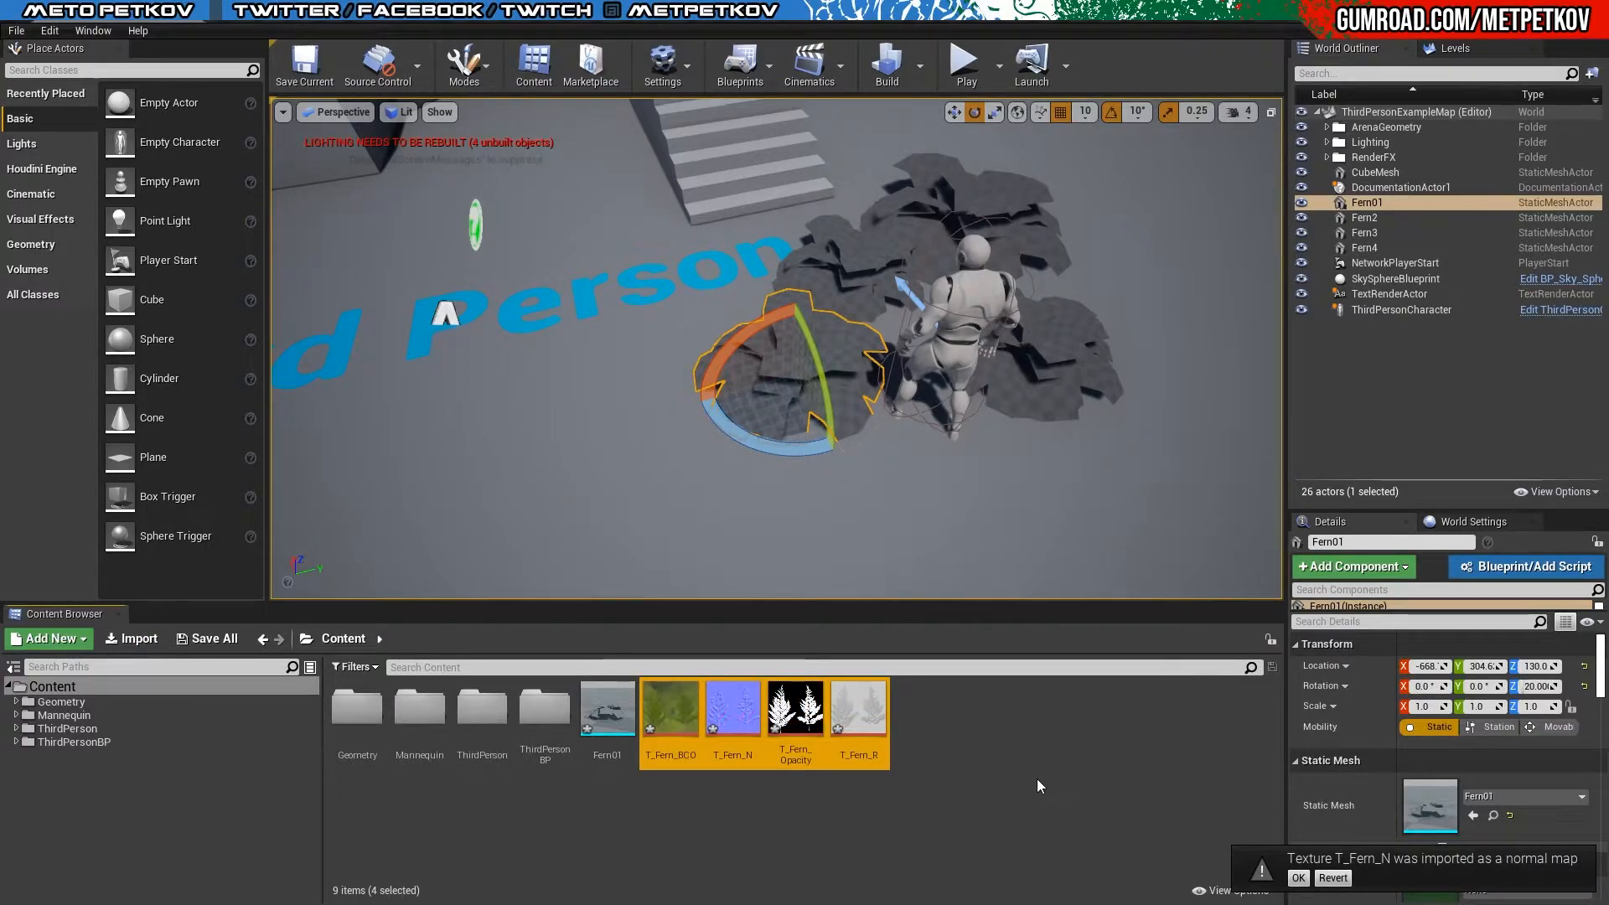
click(1058, 735)
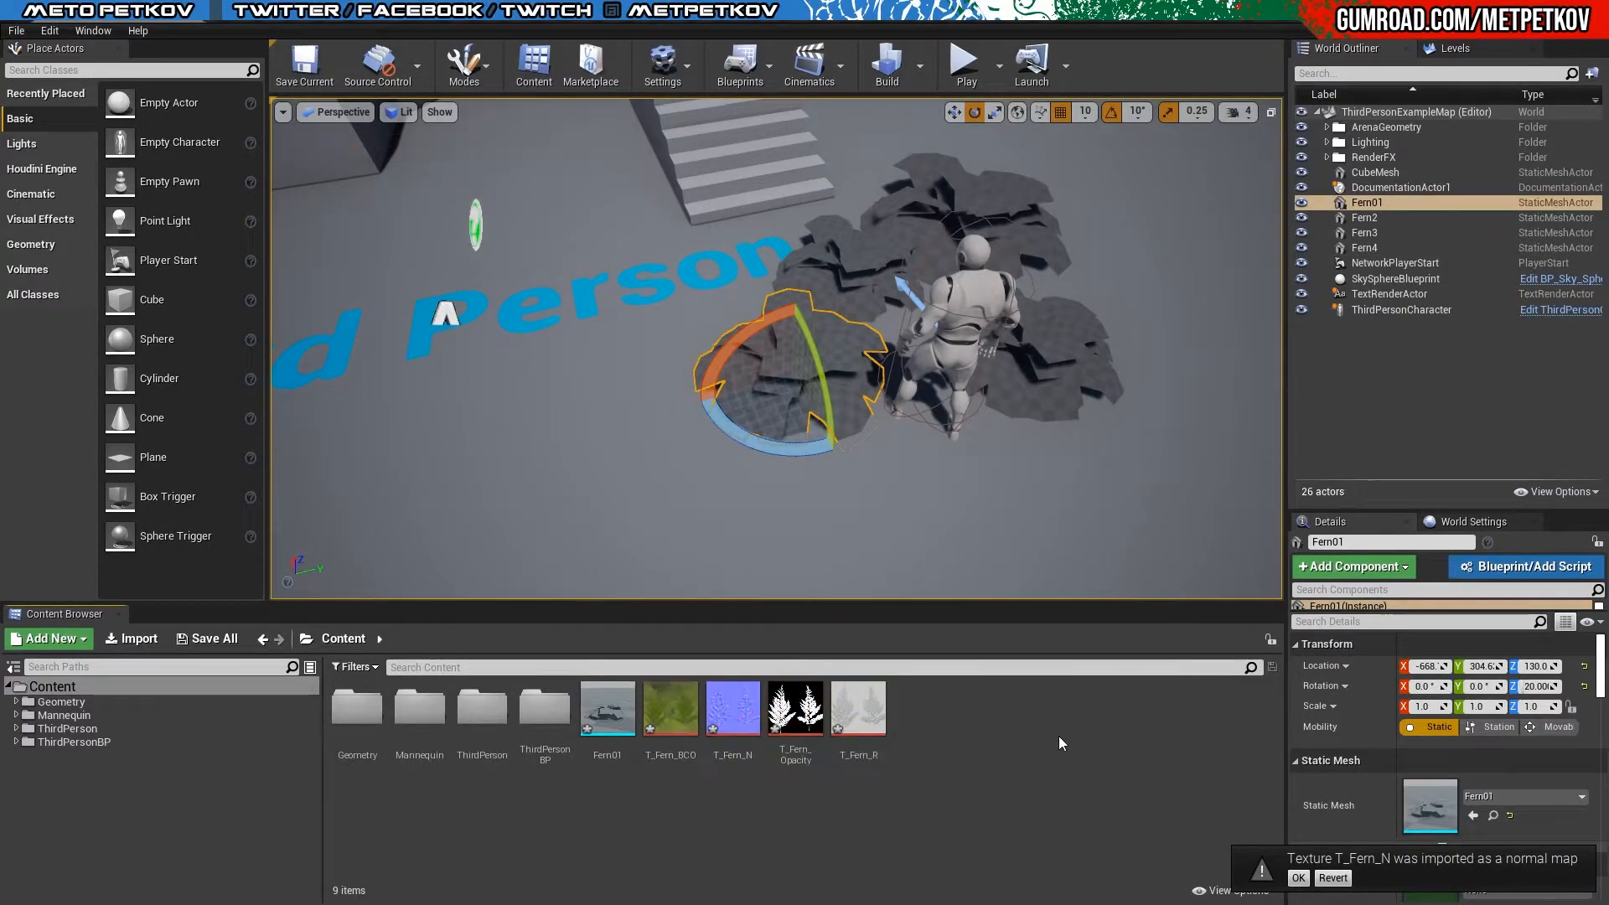
click(131, 638)
click(1168, 299)
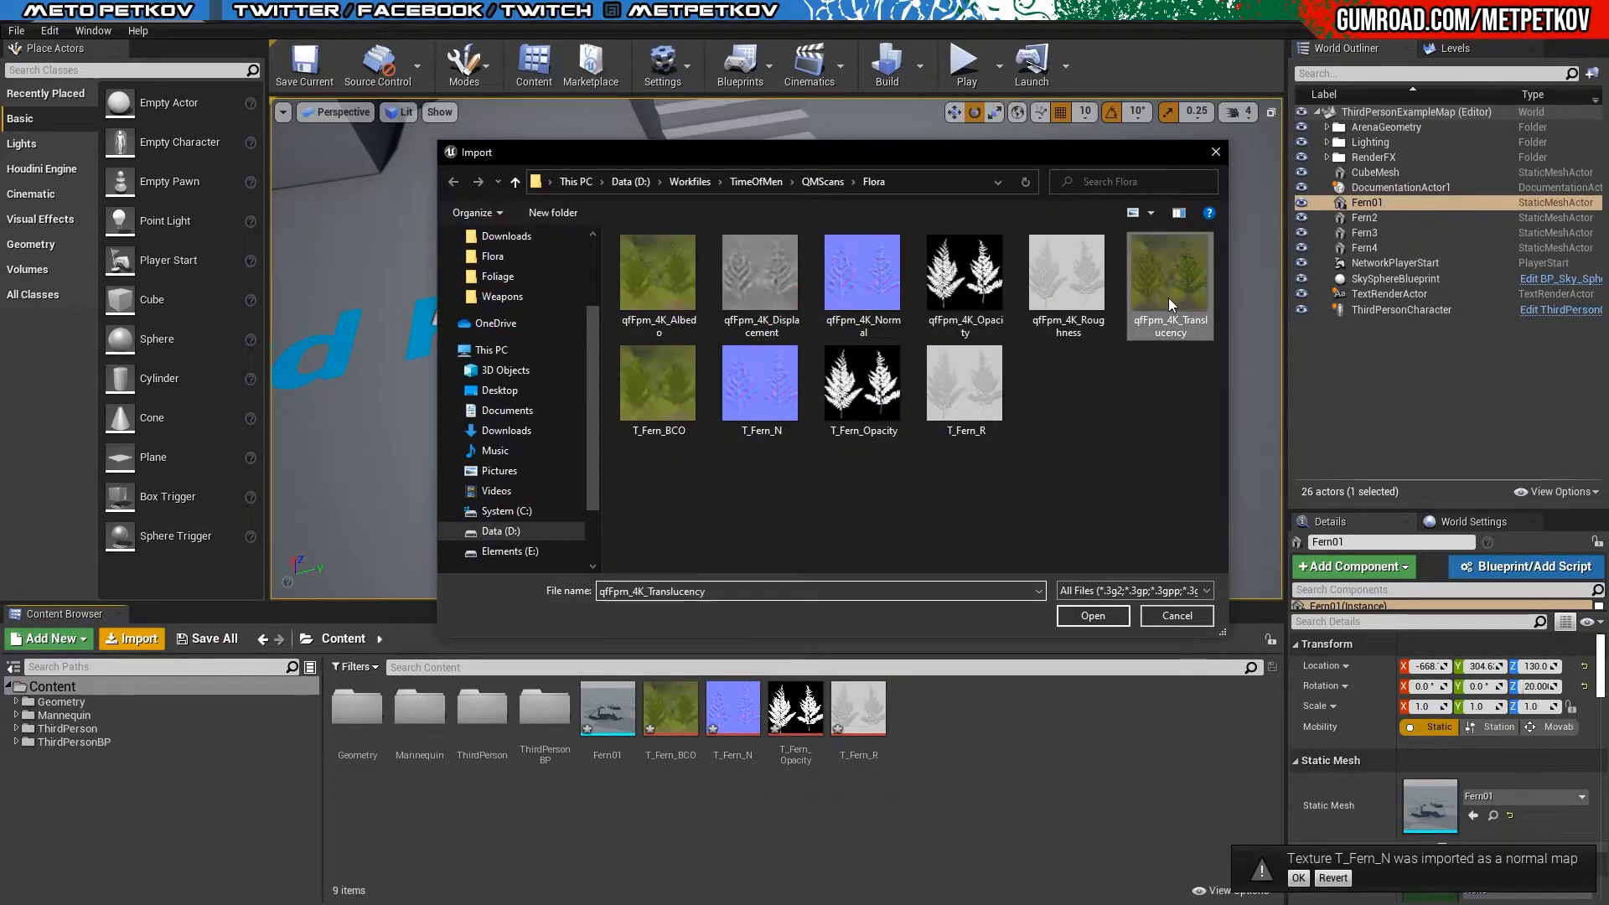
click(1173, 616)
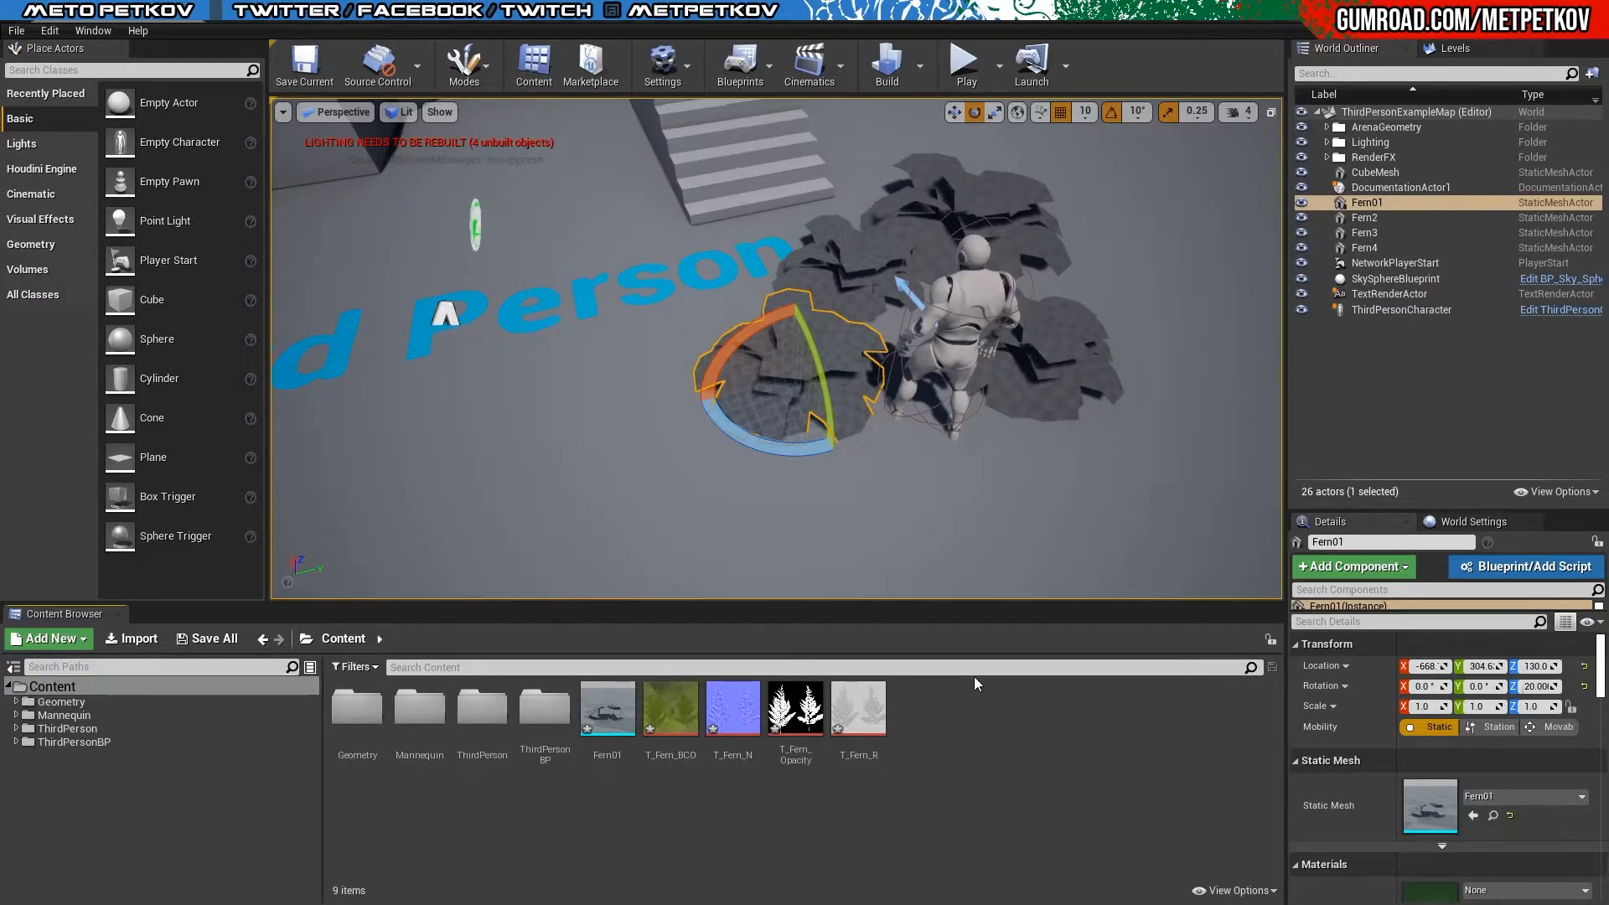
Step: Create a new material named M_Fern in Content and open it in a maximized Material Editor
right_click(936, 734)
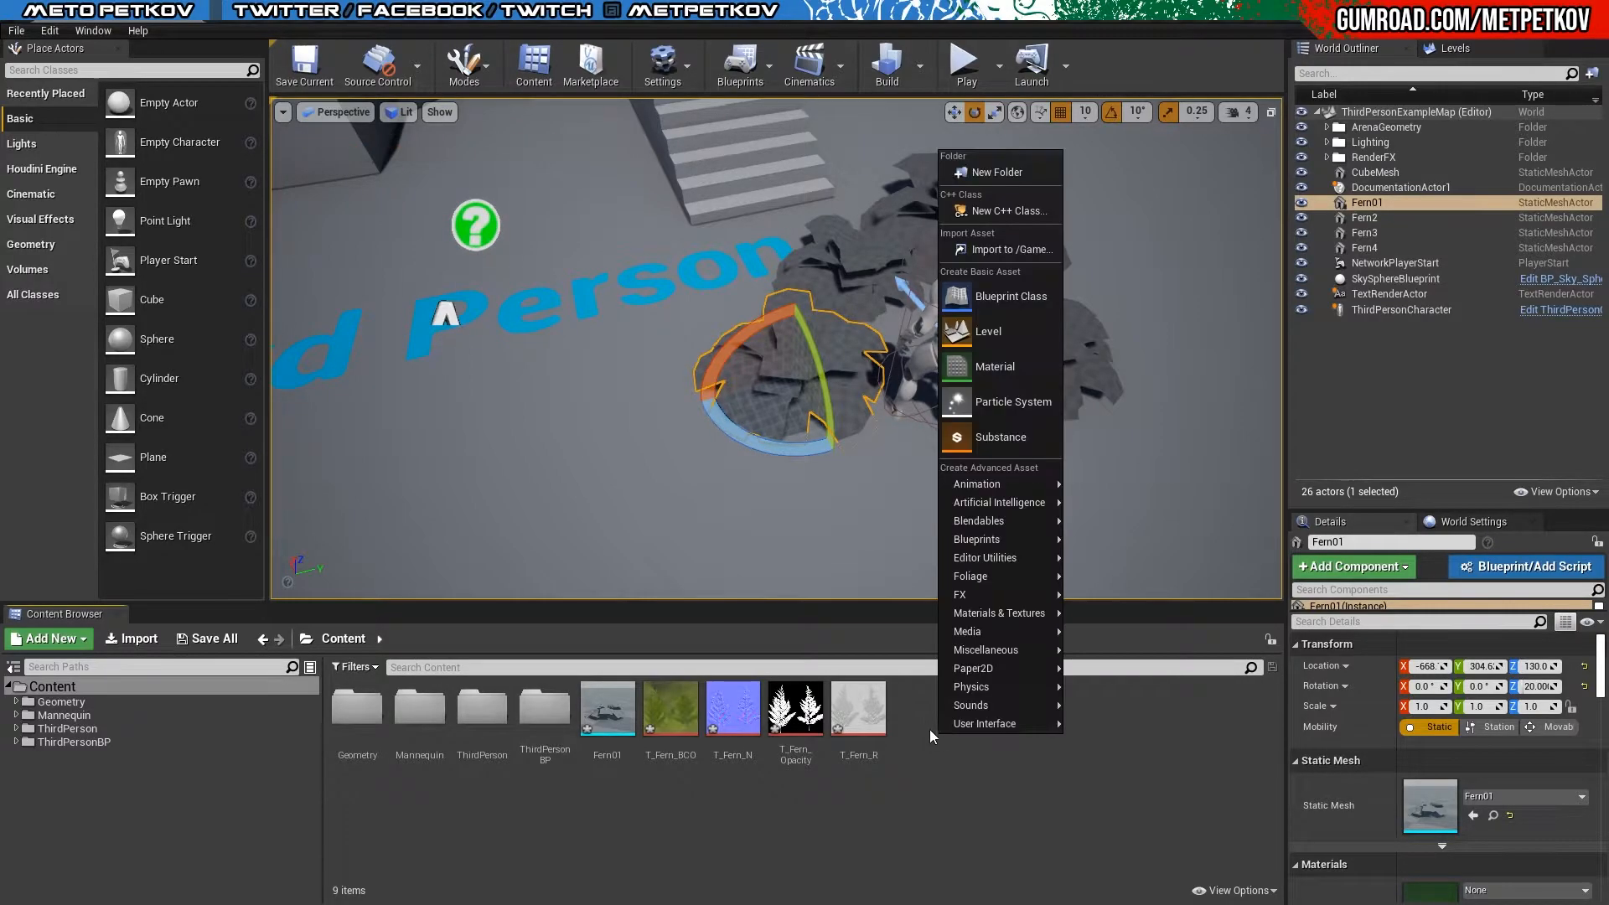
click(1006, 364)
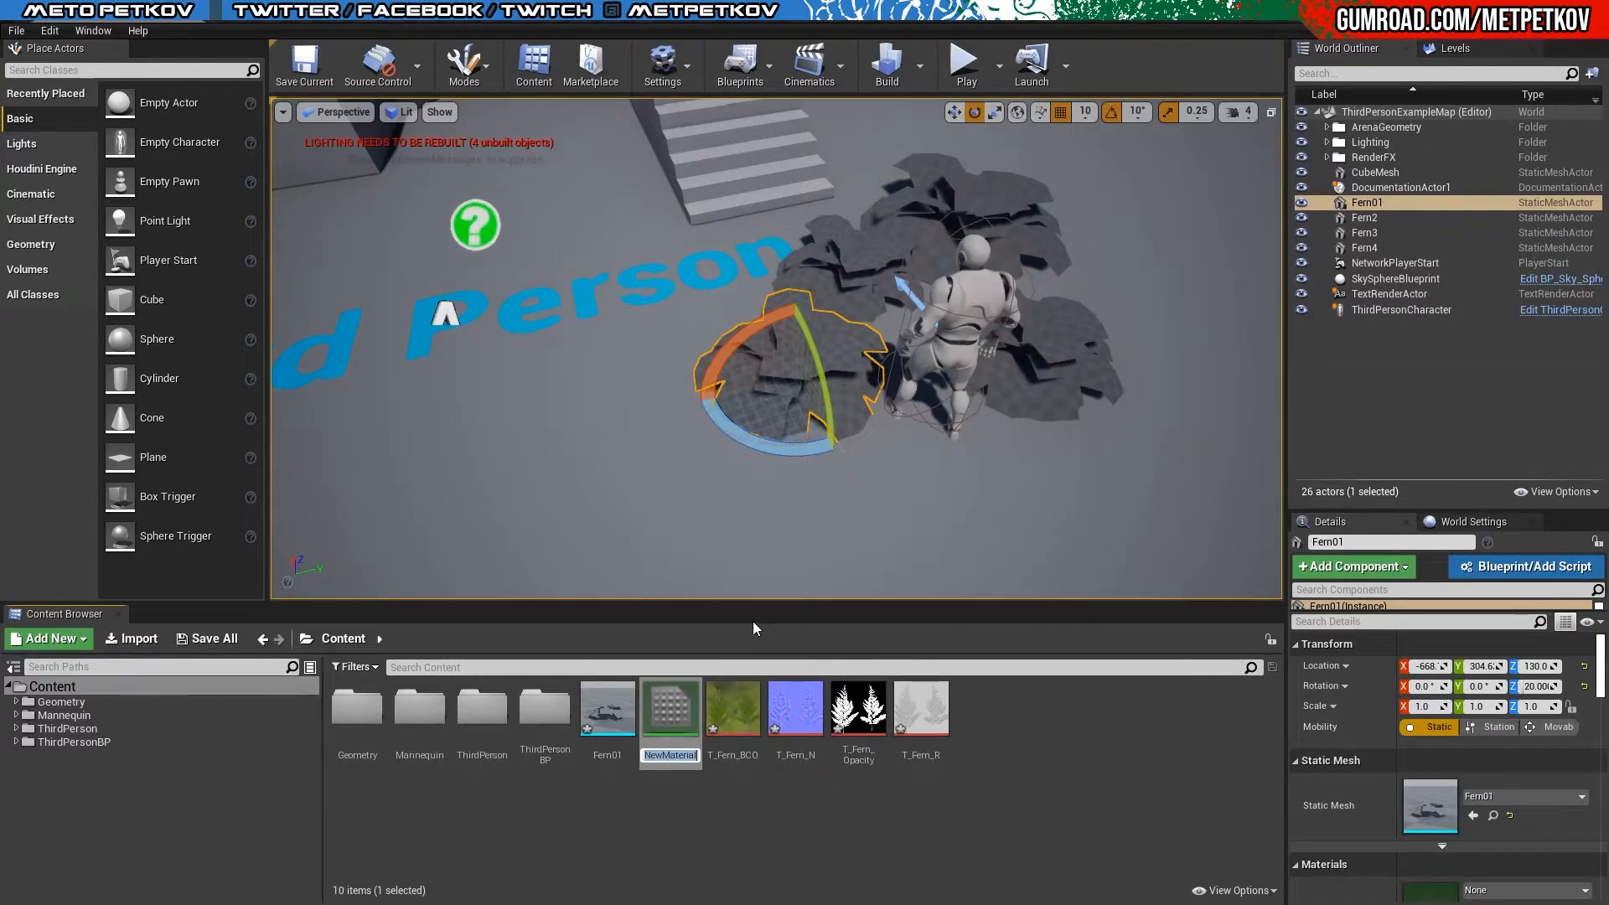
key(BackSpace)
text(M_Fern)
key(Return)
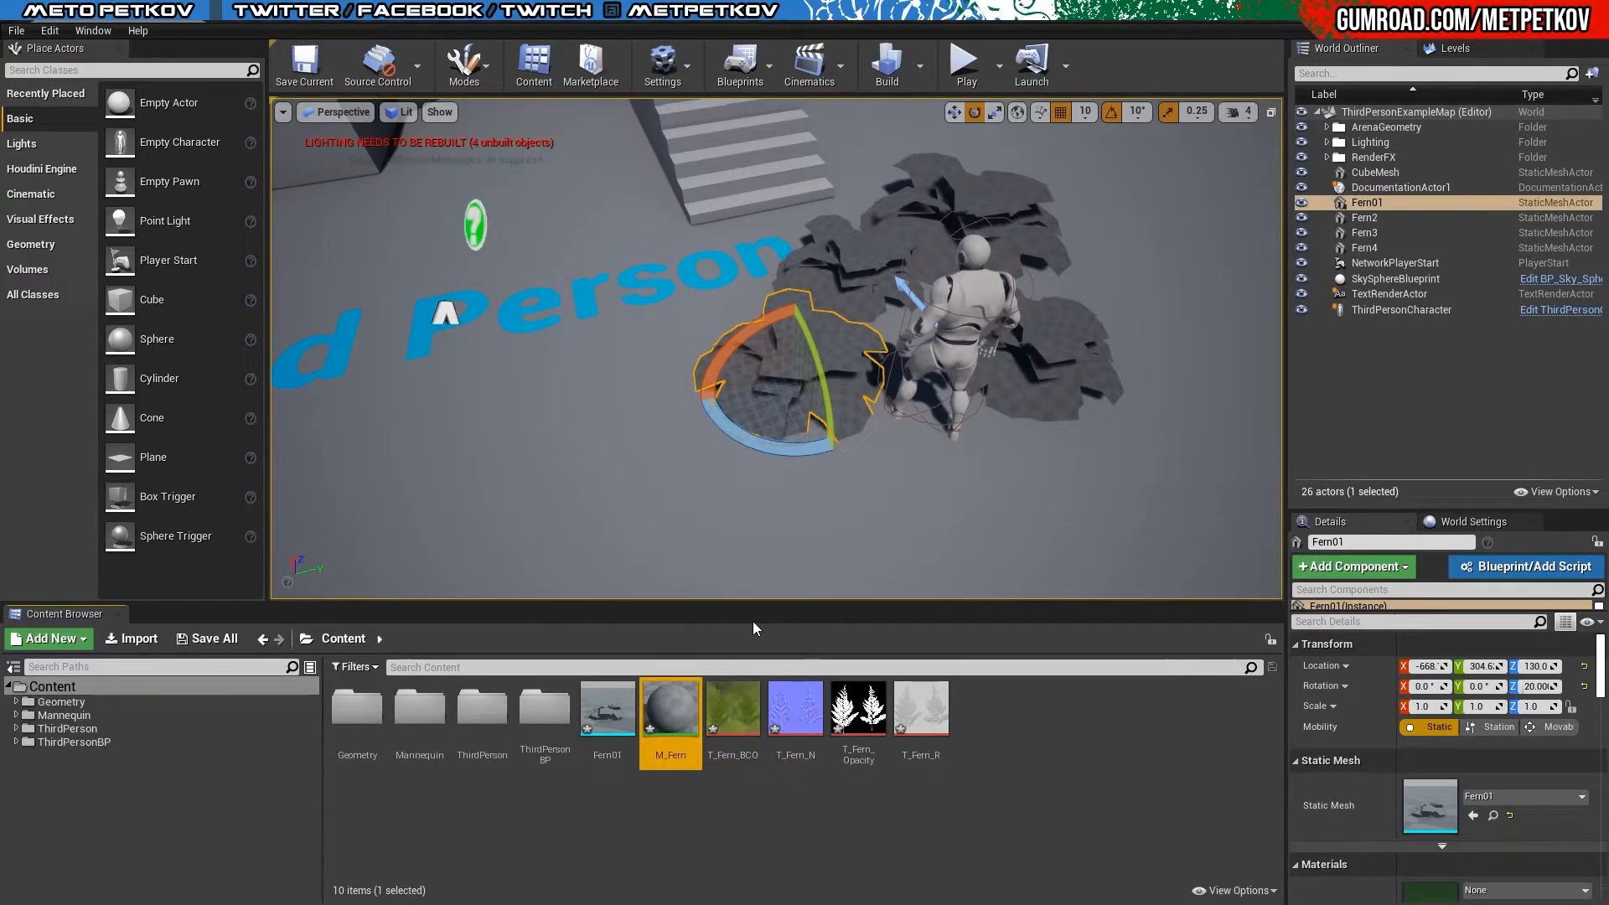
key(Return)
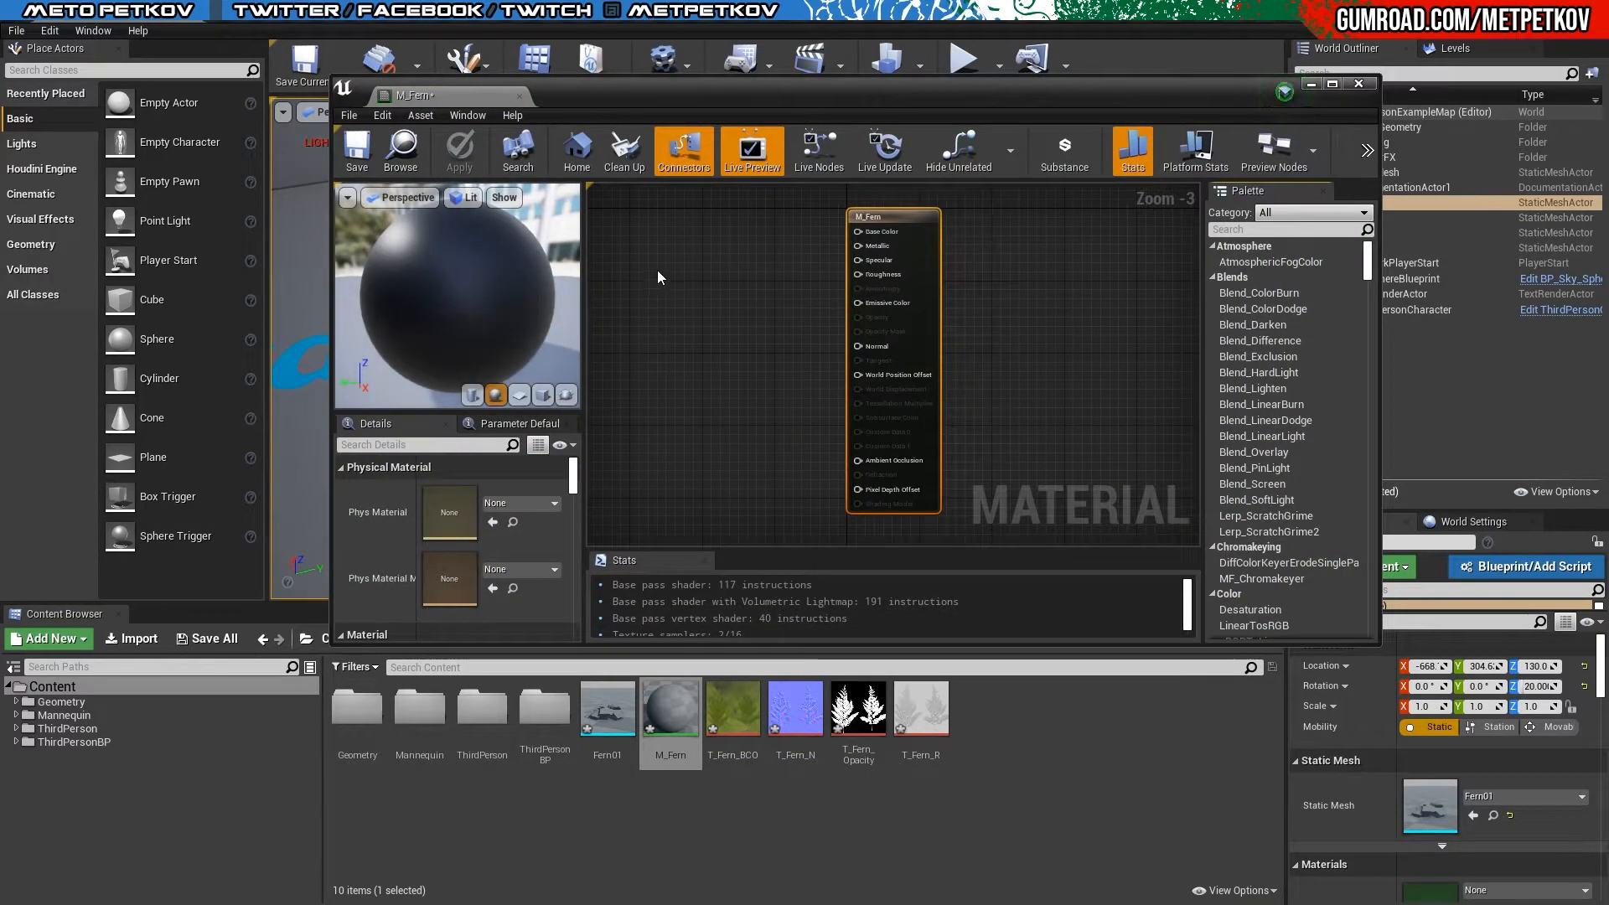
double_click(553, 95)
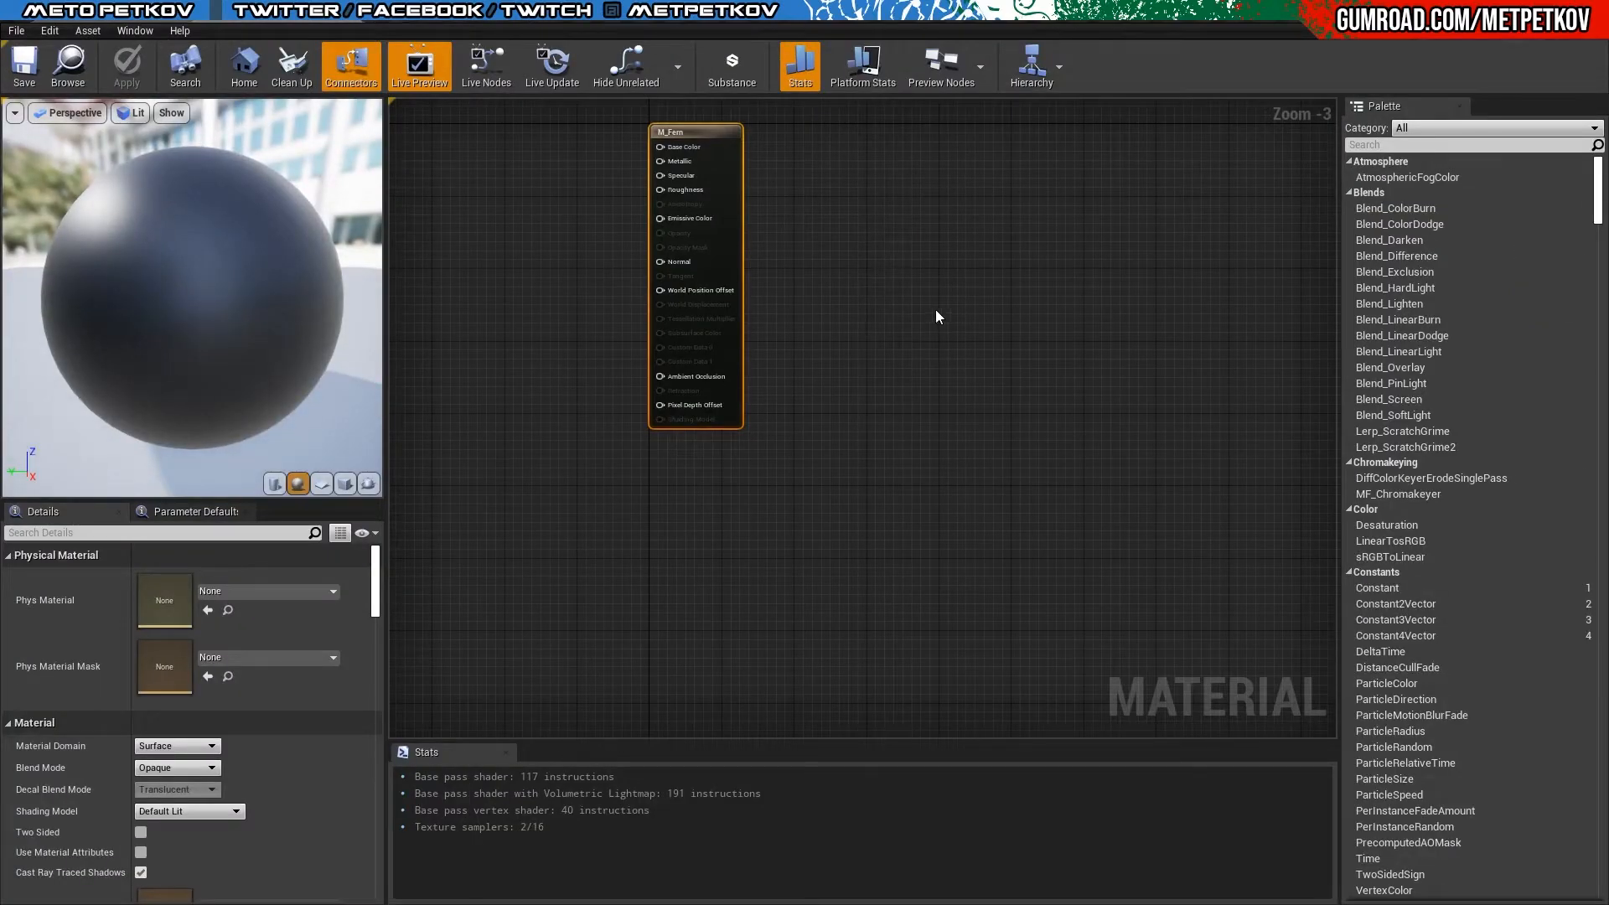
Step: Add the four T_Fern textures to the M_Fern graph as Texture Samples and arrange them in a column beside the material node
right_drag(794, 236, 1097, 326)
scroll(903, 364, up, 3)
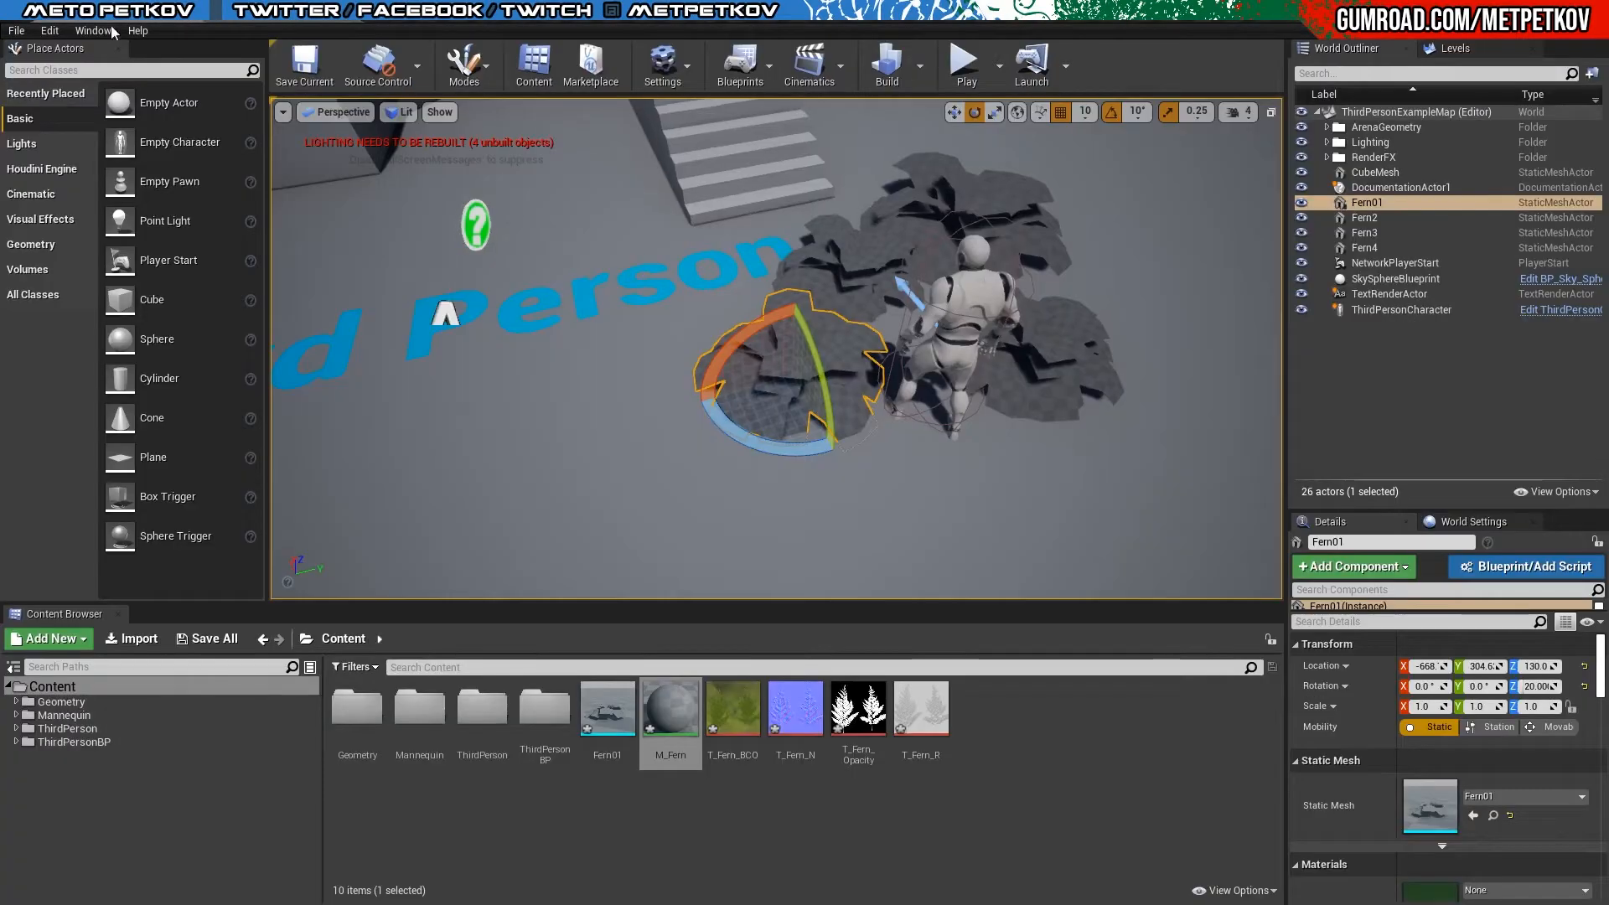
drag(932, 700, 490, 99)
drag(772, 347, 556, 525)
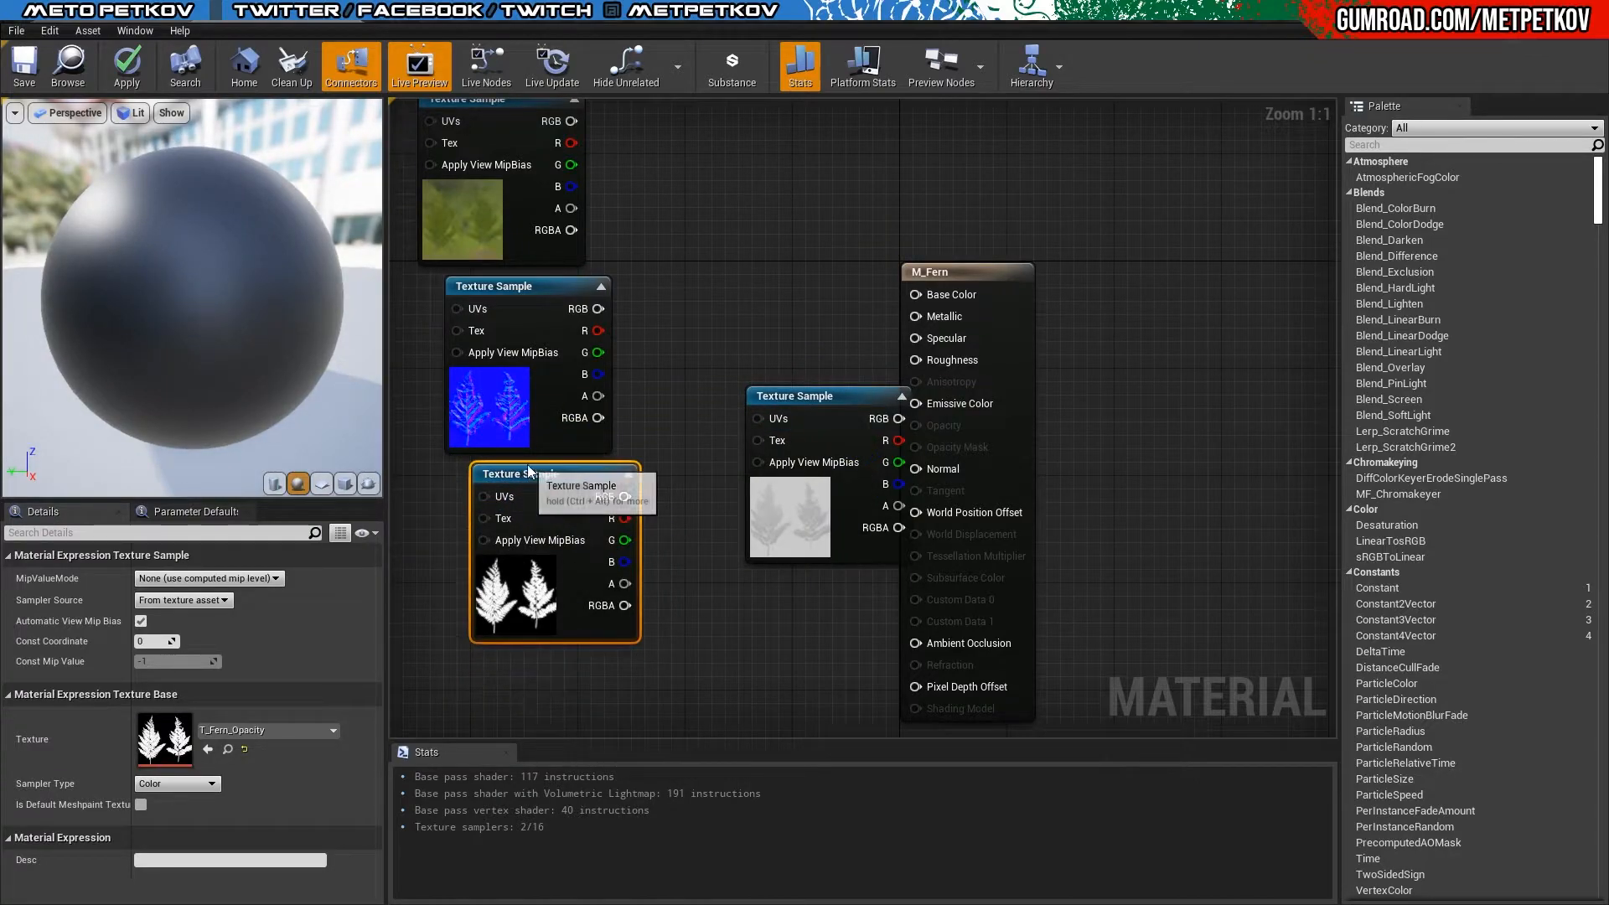
scroll(783, 427, down, 5)
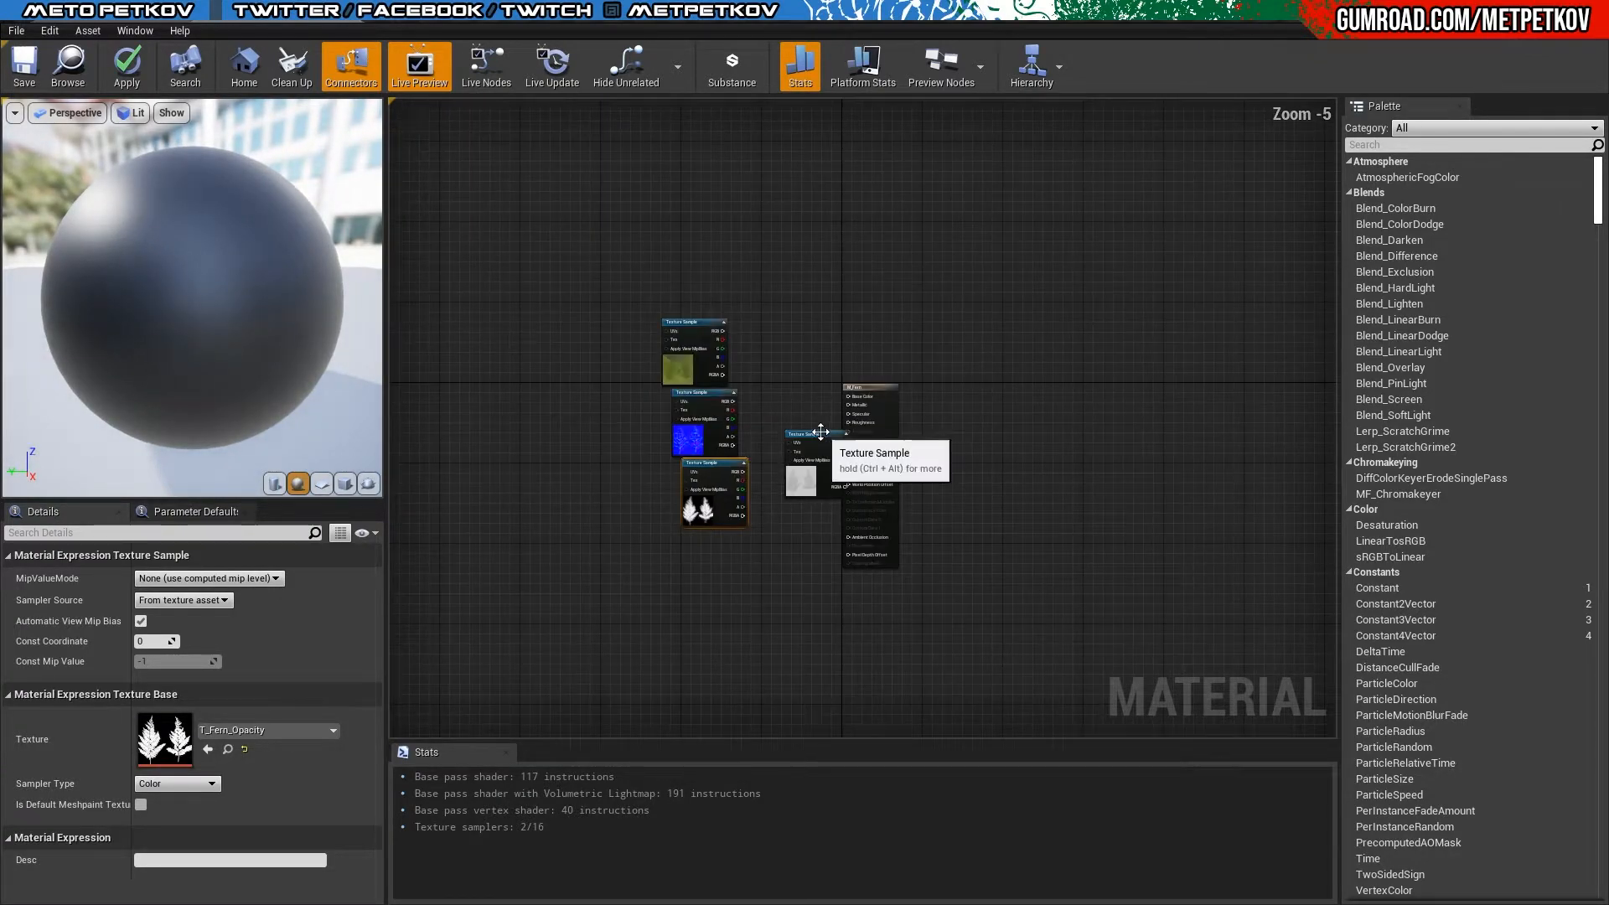
drag(825, 442, 725, 548)
right_drag(788, 459, 776, 379)
scroll(776, 378, up, 4)
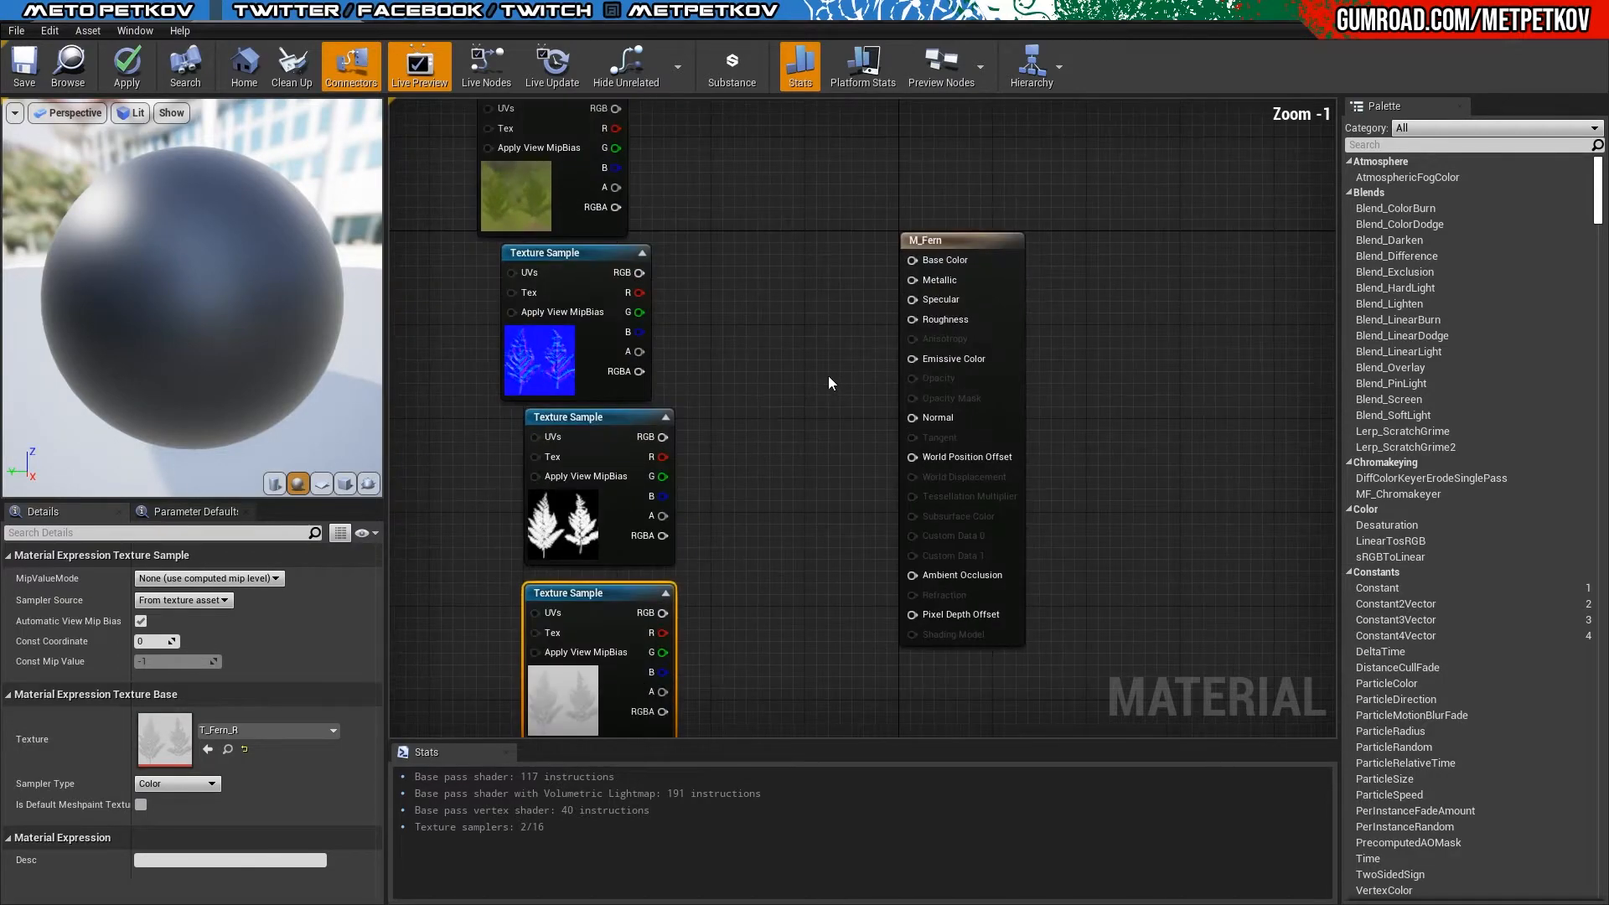
scroll(766, 389, down, 1)
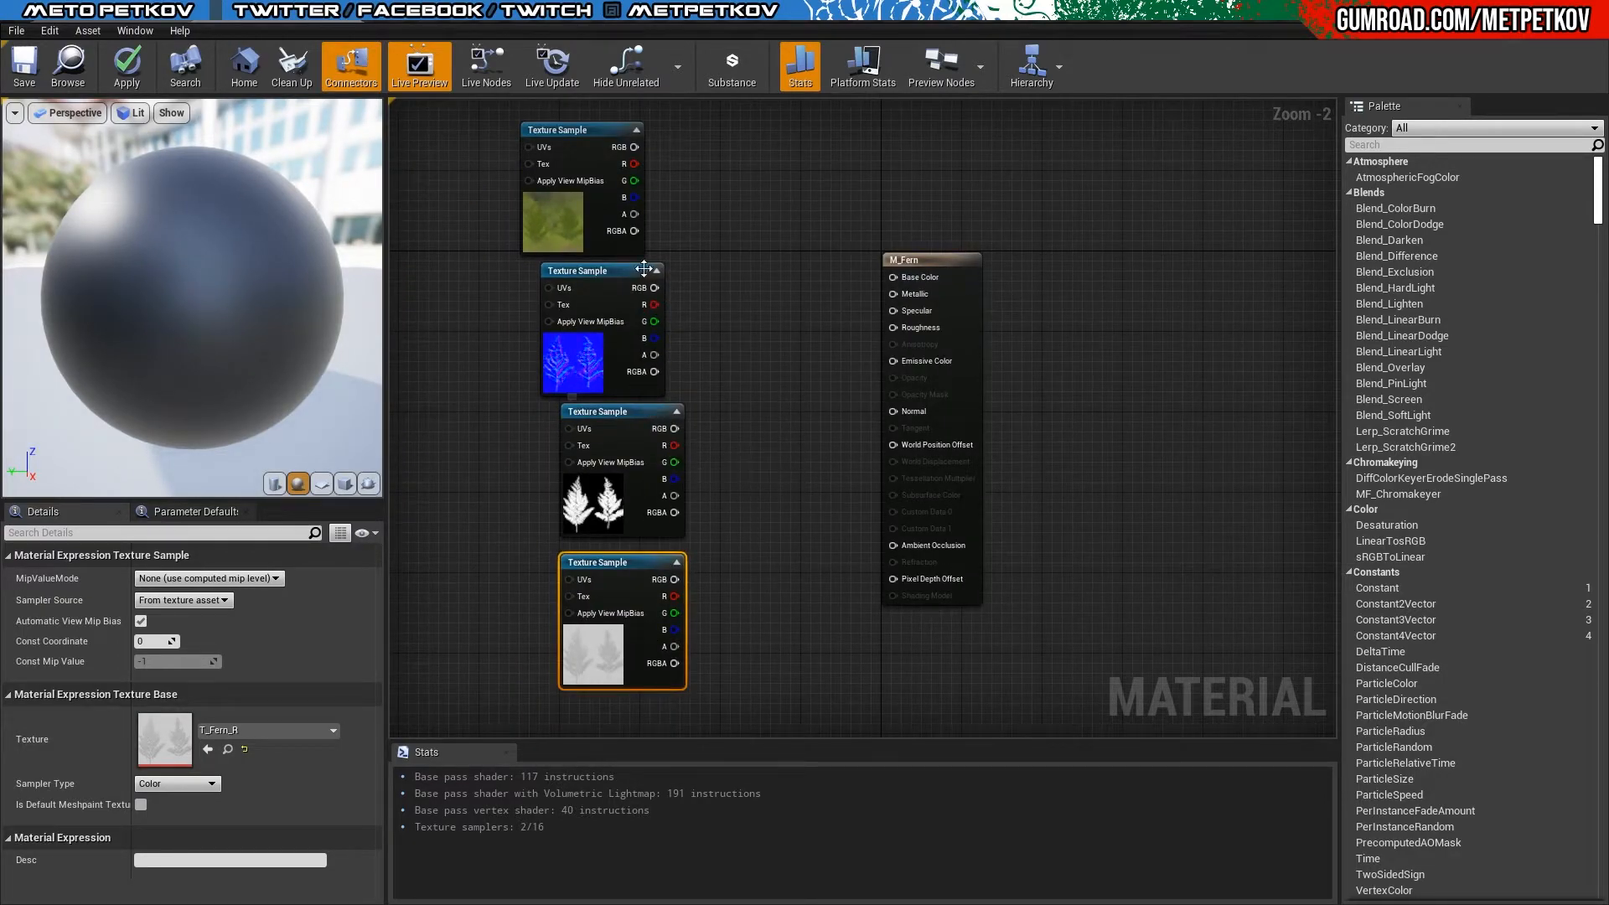
Step: Connect the T_Fern_BCO sample's RGB to Base Color and the T_Fern_N sample's RGB to Normal
click(596, 130)
drag(595, 130, 892, 277)
drag(655, 287, 894, 411)
Step: Set M_Fern's Blend Mode to Masked and Shading Model to Two Sided Foliage, and enable Two Sided
click(948, 263)
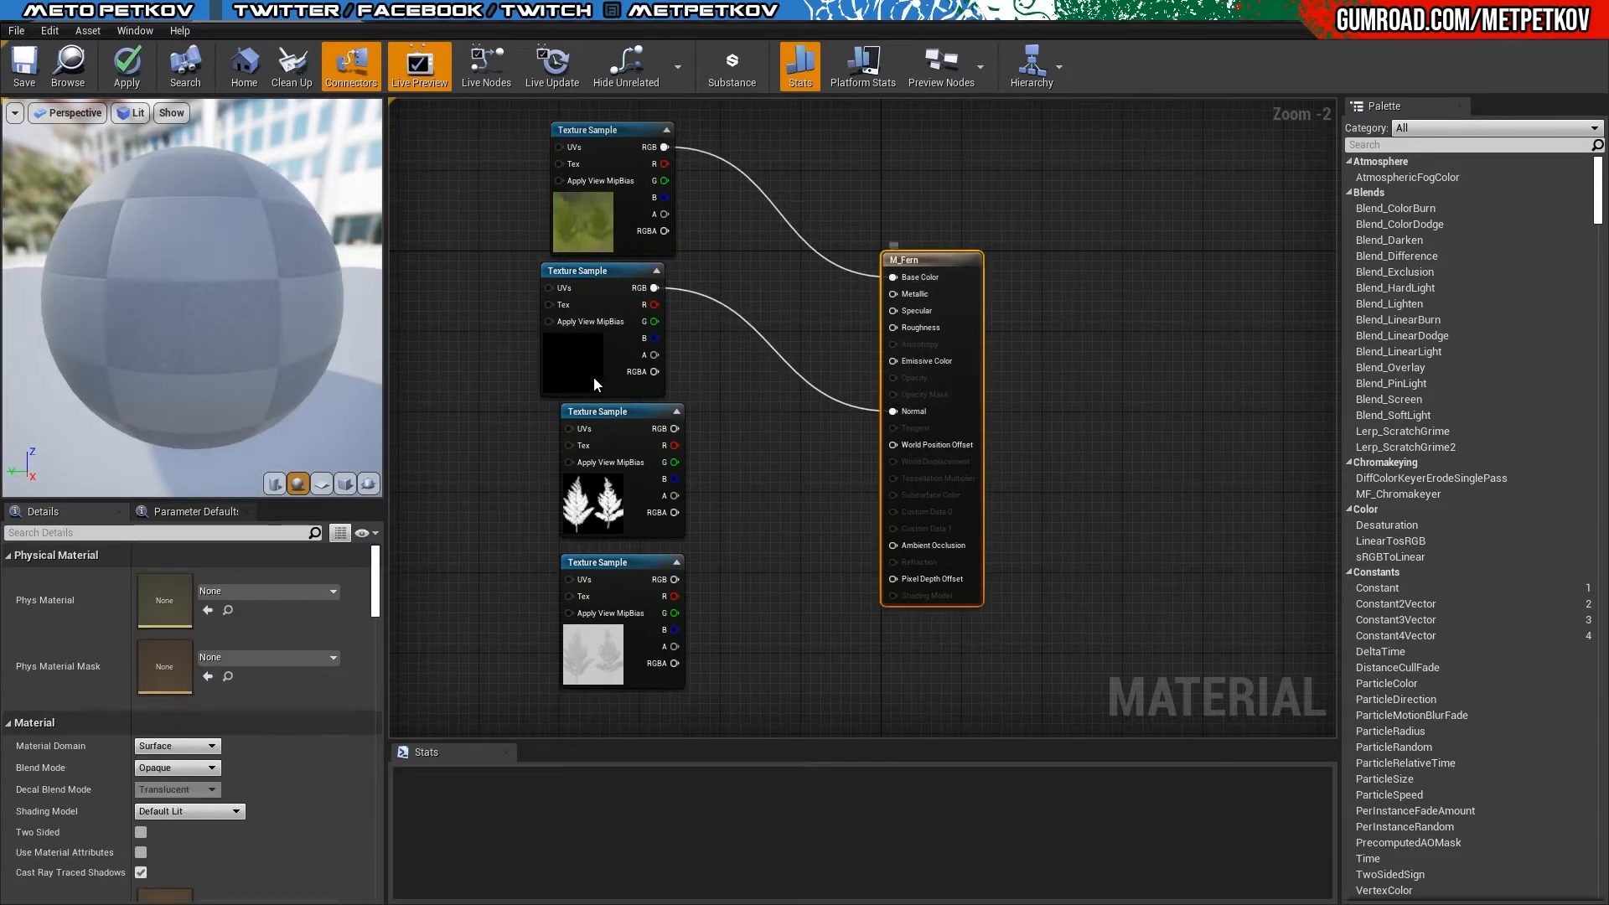
scroll(193, 735, down, 2)
click(178, 715)
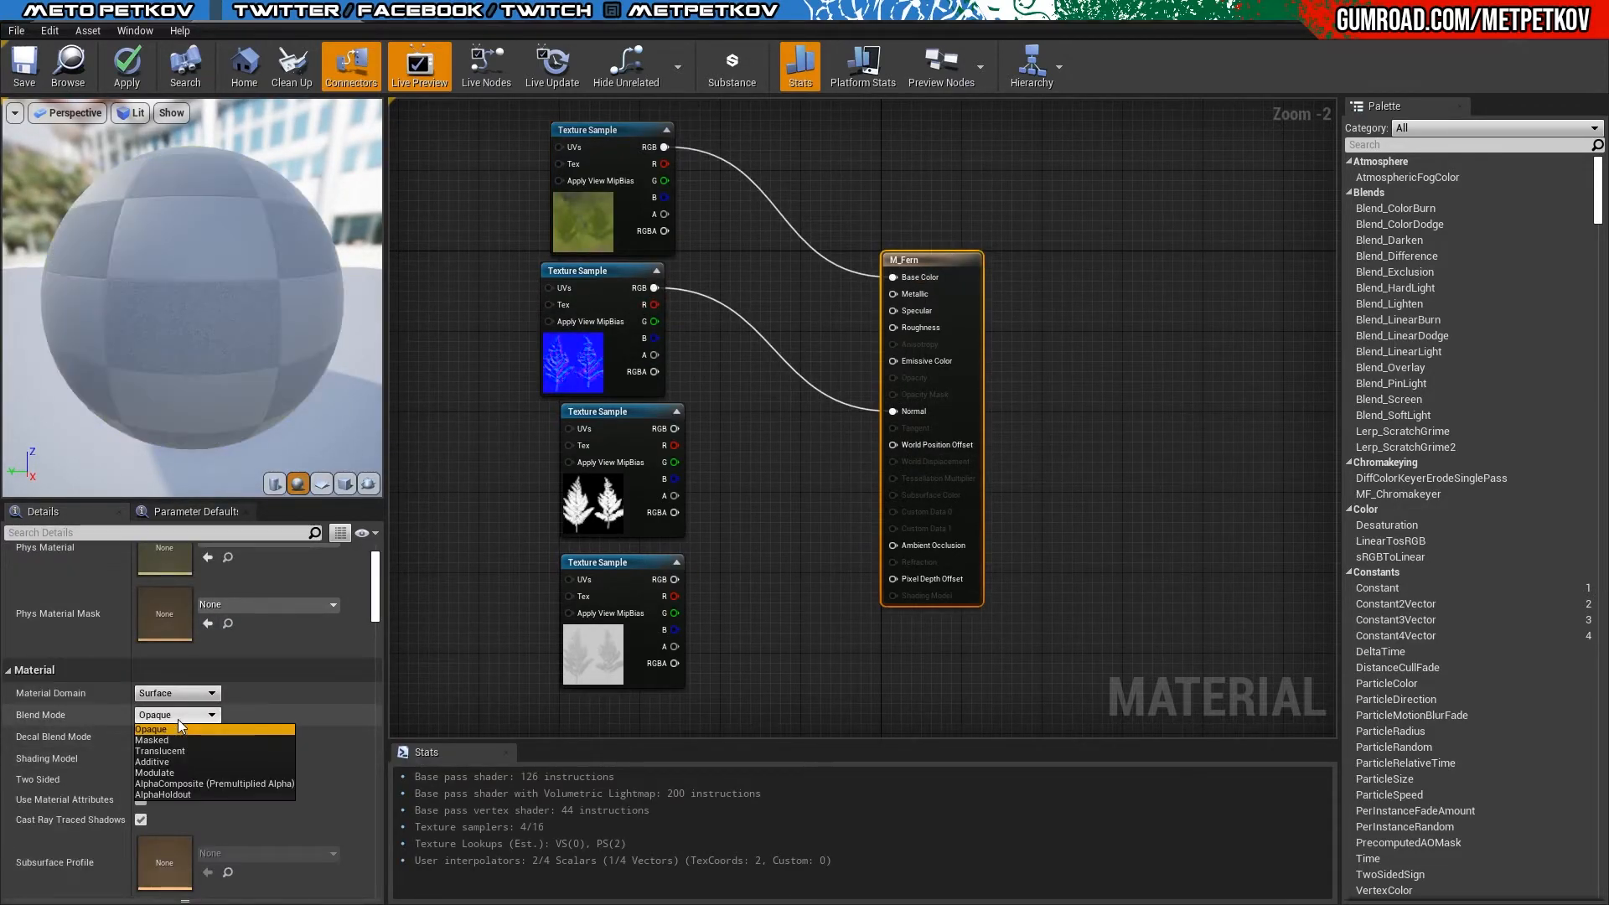
click(194, 739)
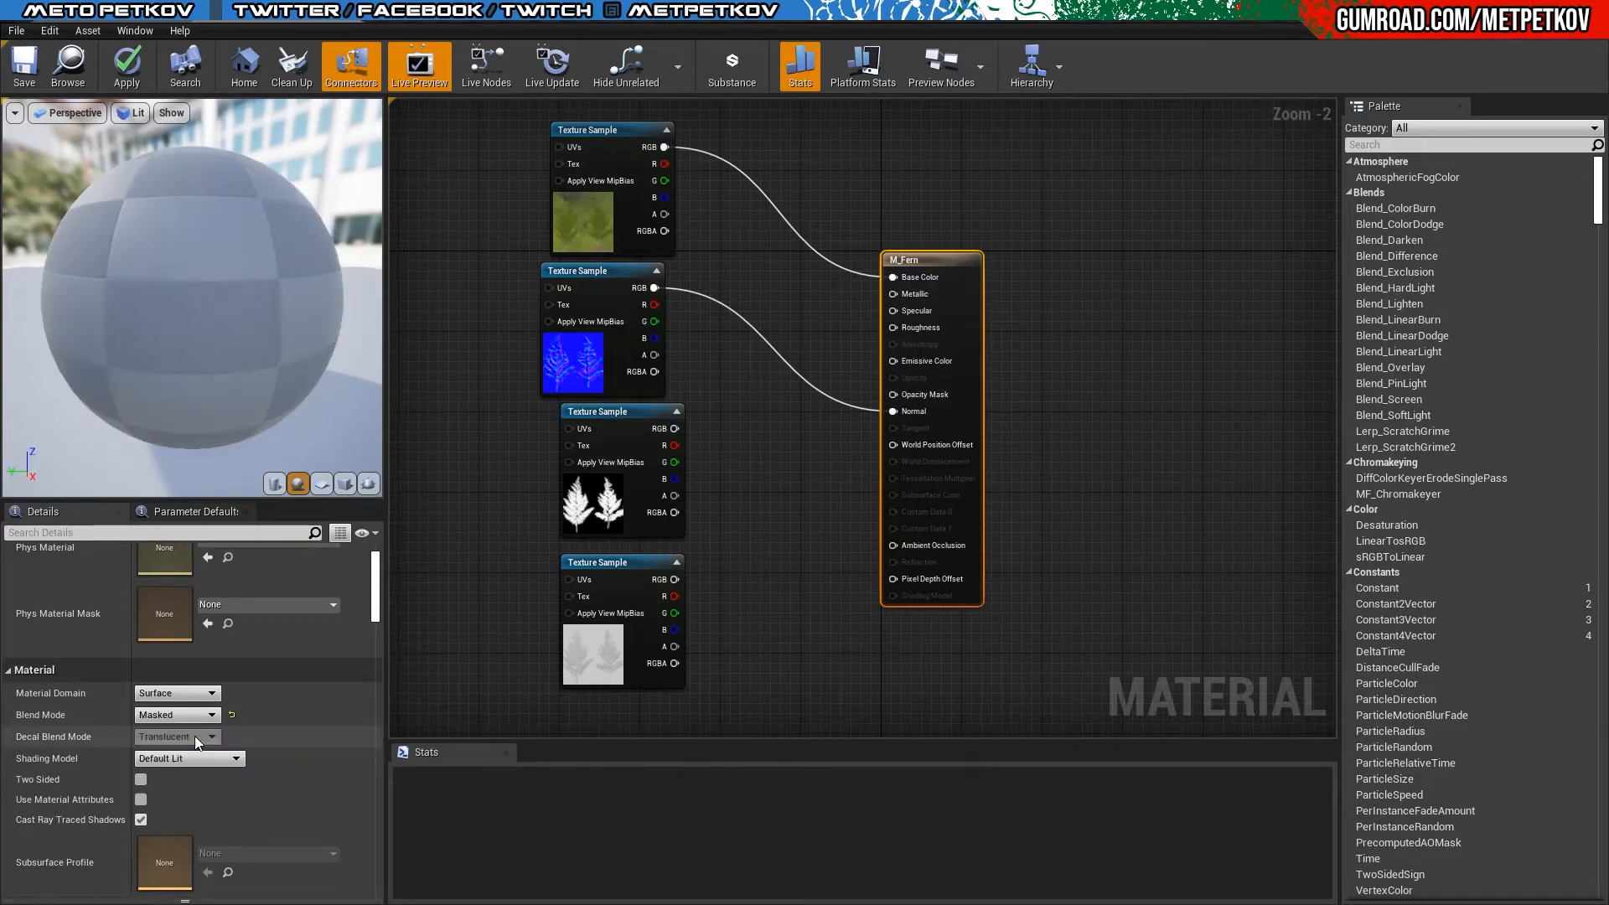
click(204, 759)
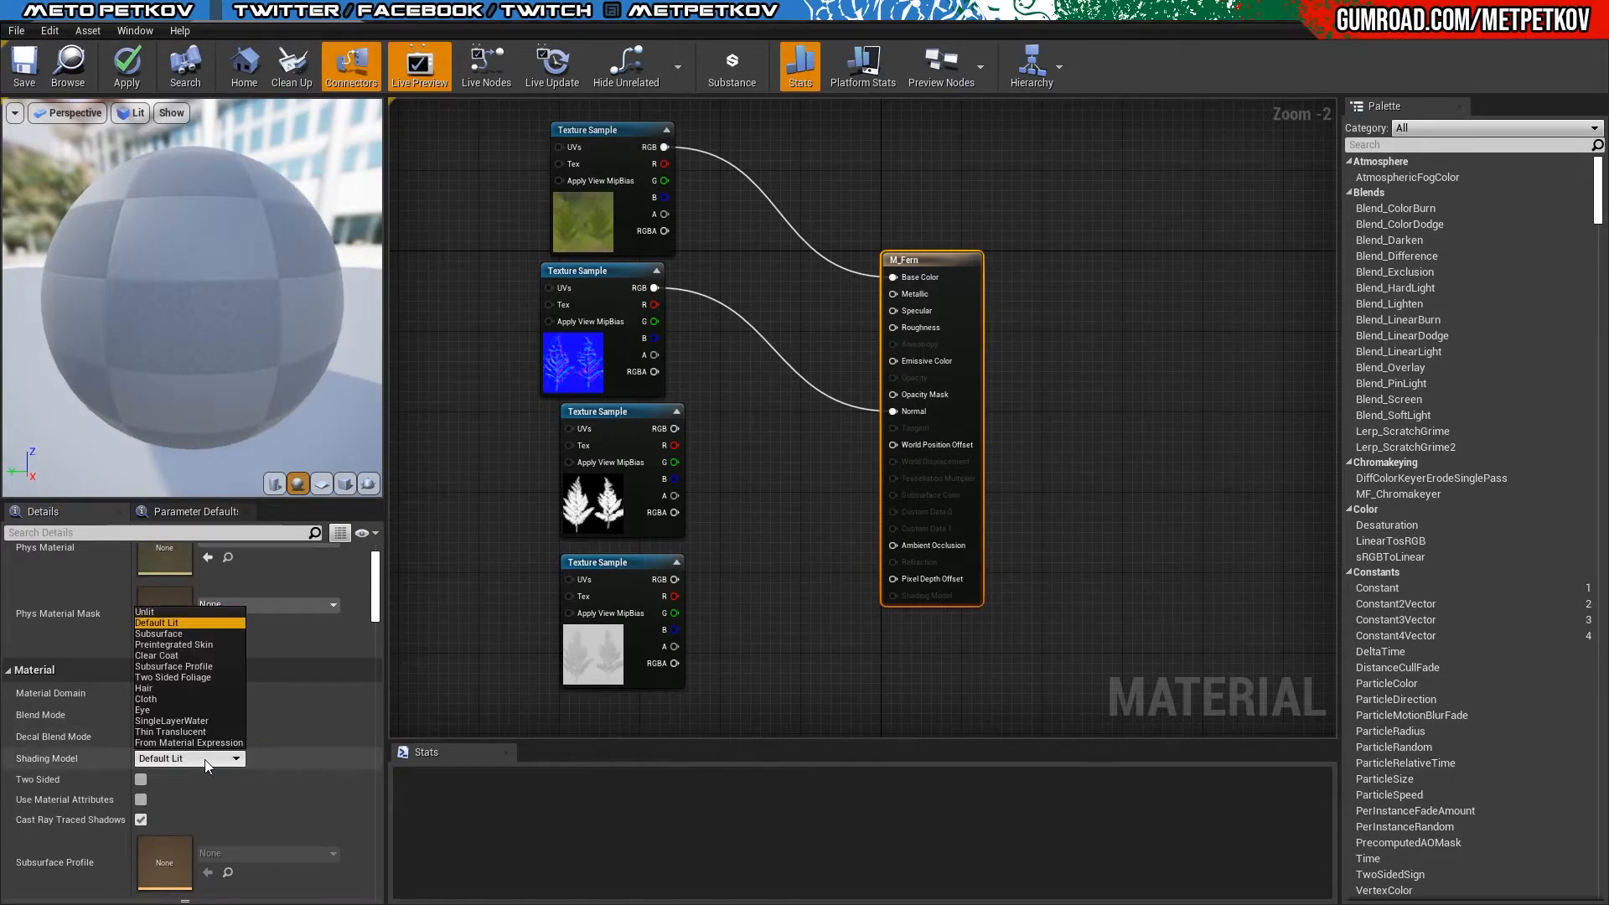
click(202, 677)
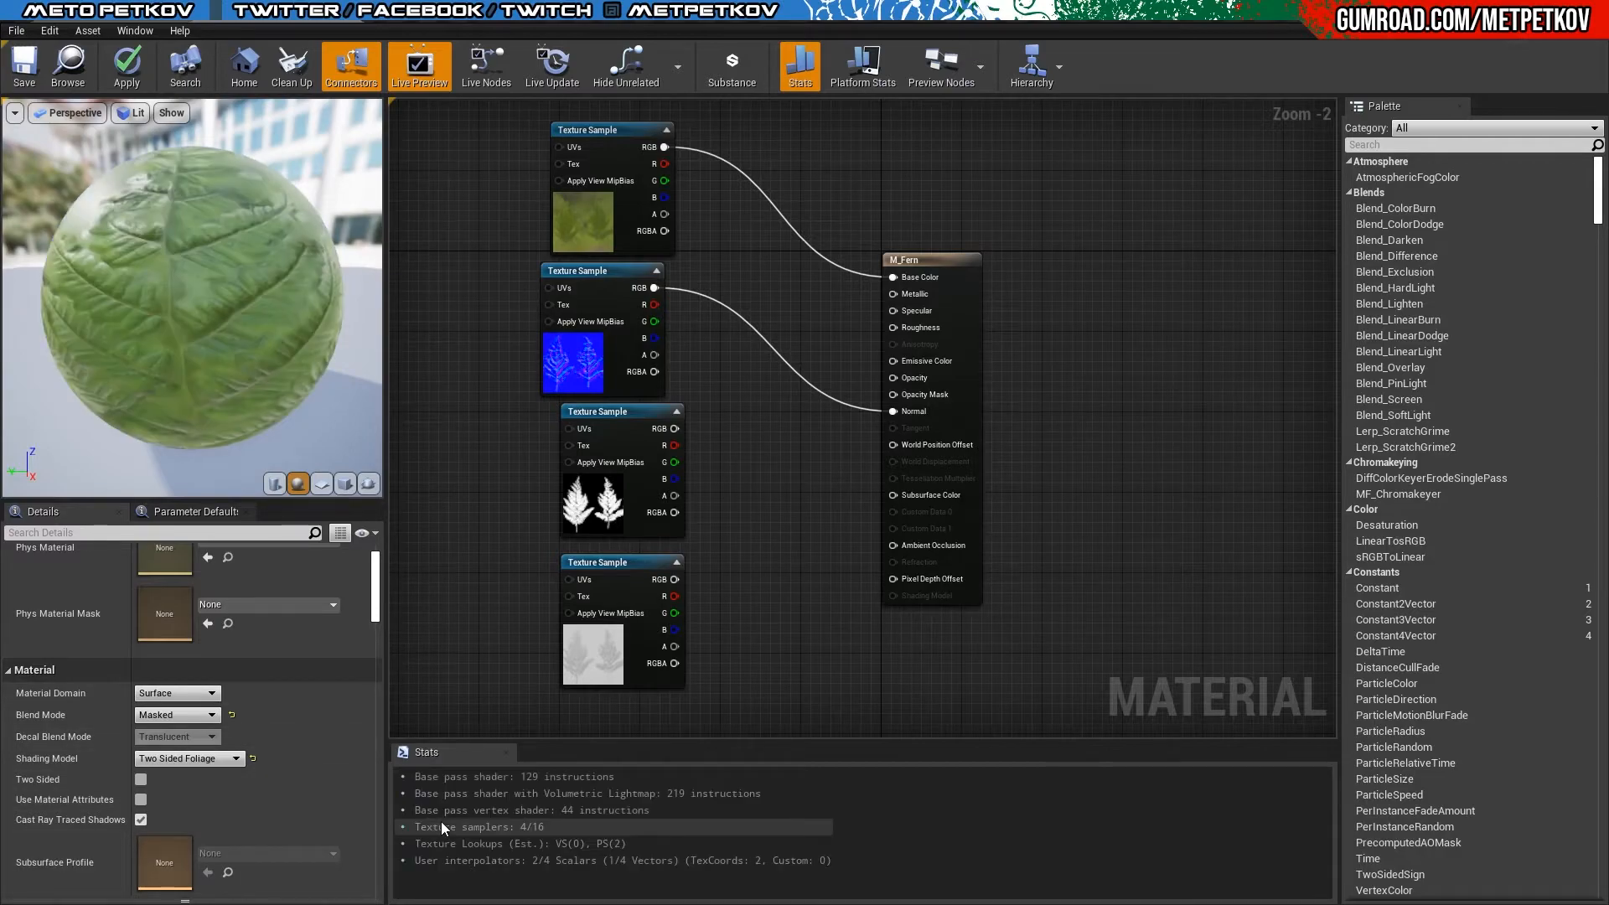
click(141, 779)
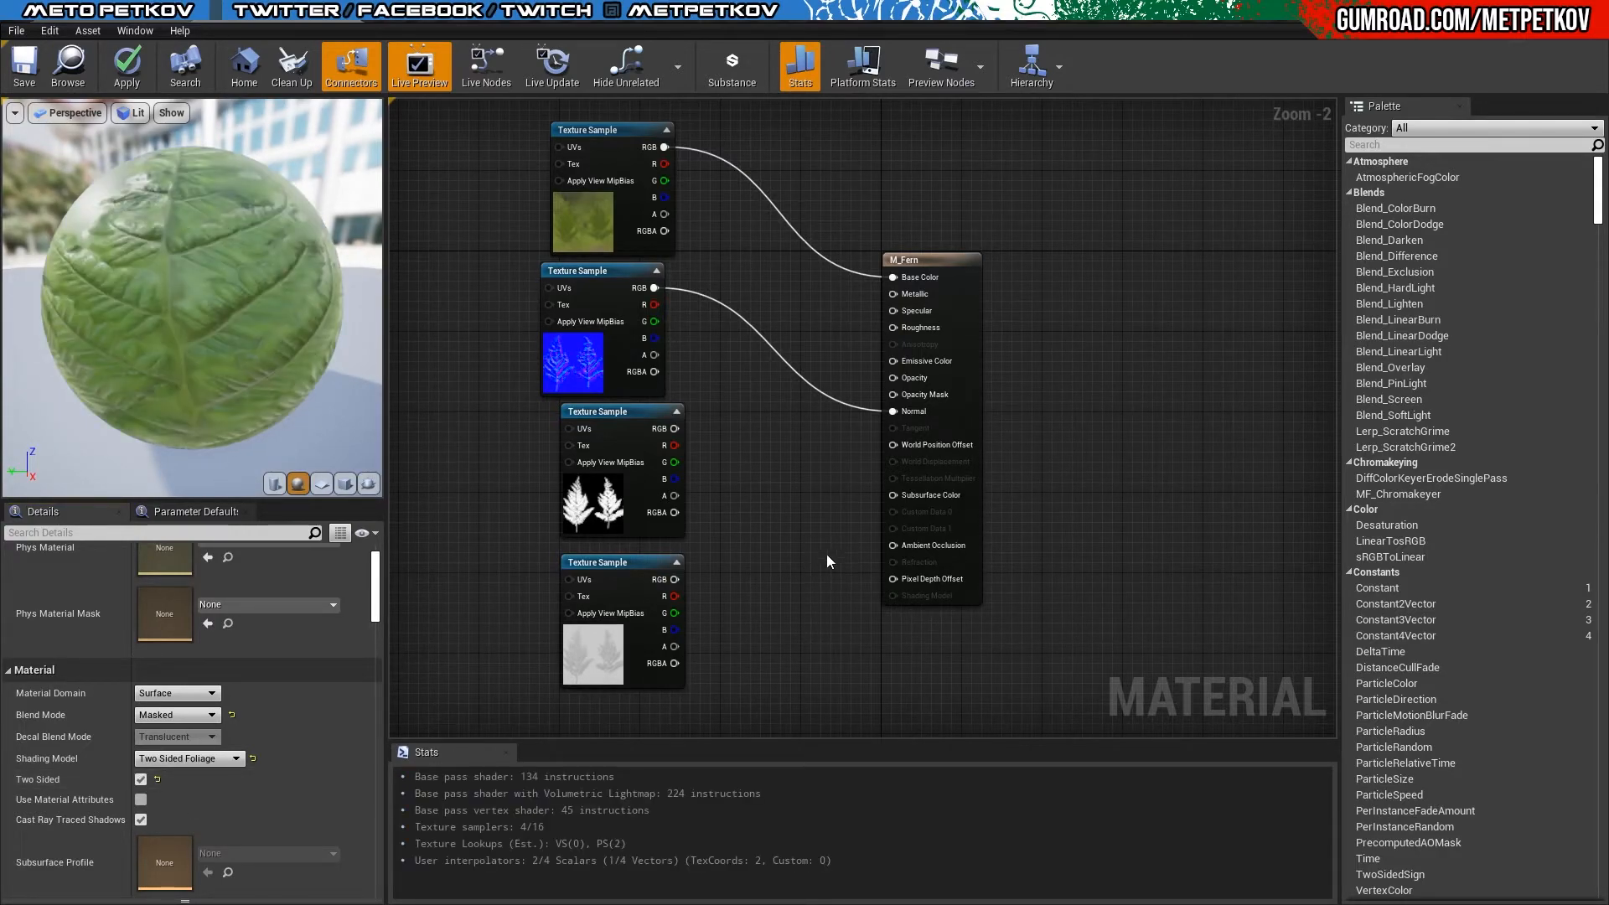
Step: Connect the T_Fern_Opacity sample's RGB to Opacity Mask and the T_Fern_R sample's RGB to Roughness
right_drag(779, 553, 826, 581)
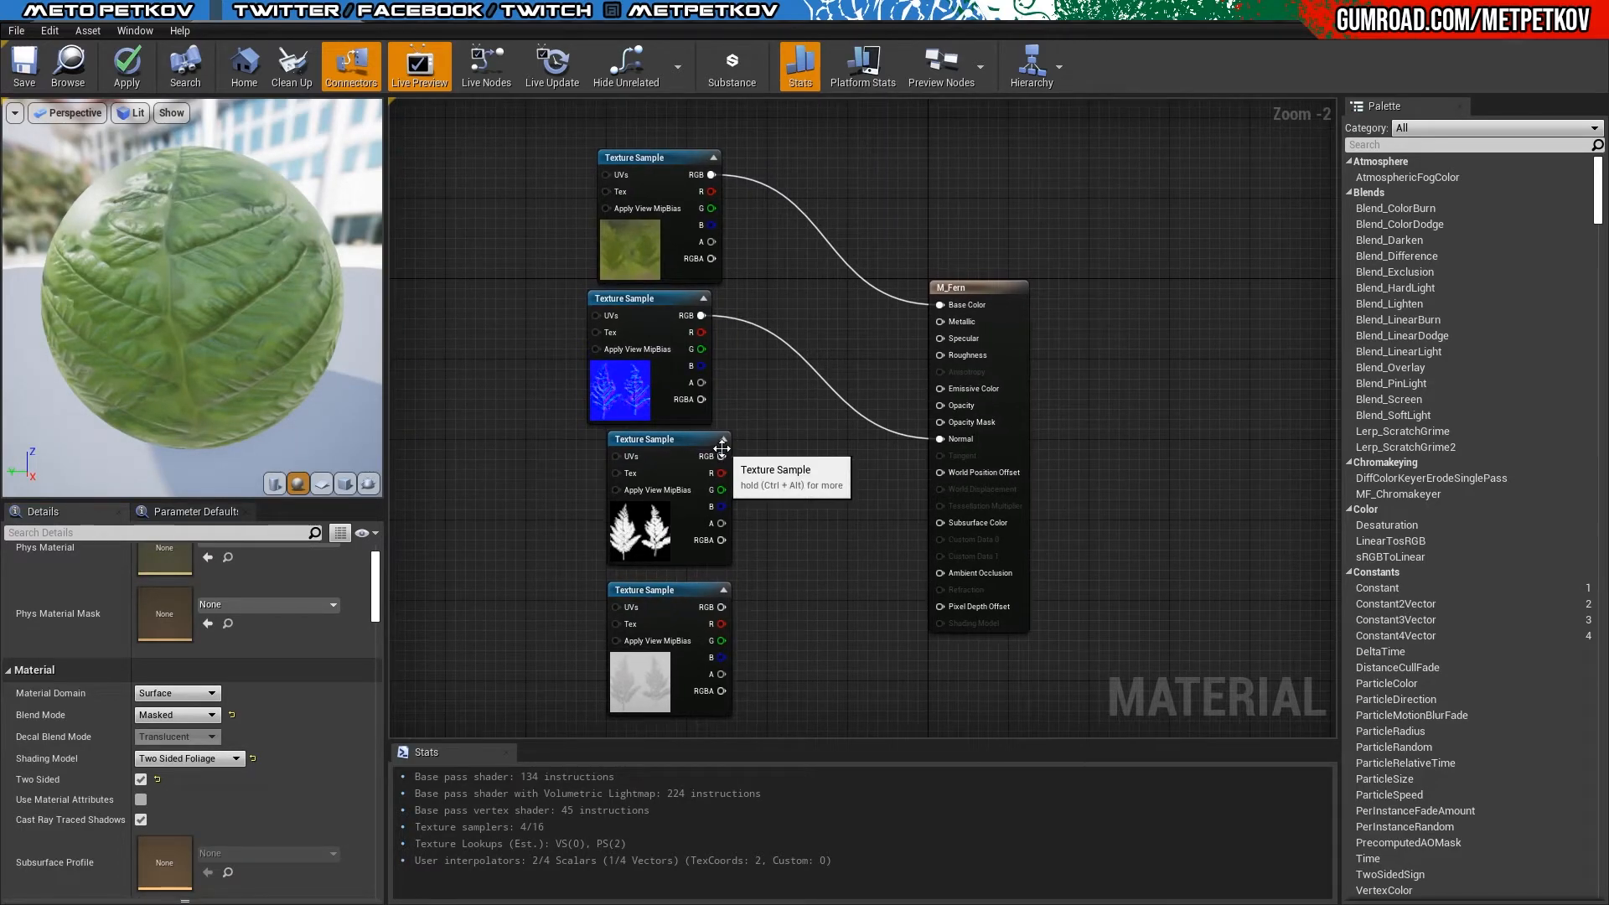
drag(849, 444, 902, 432)
drag(722, 456, 941, 422)
right_drag(821, 548, 860, 463)
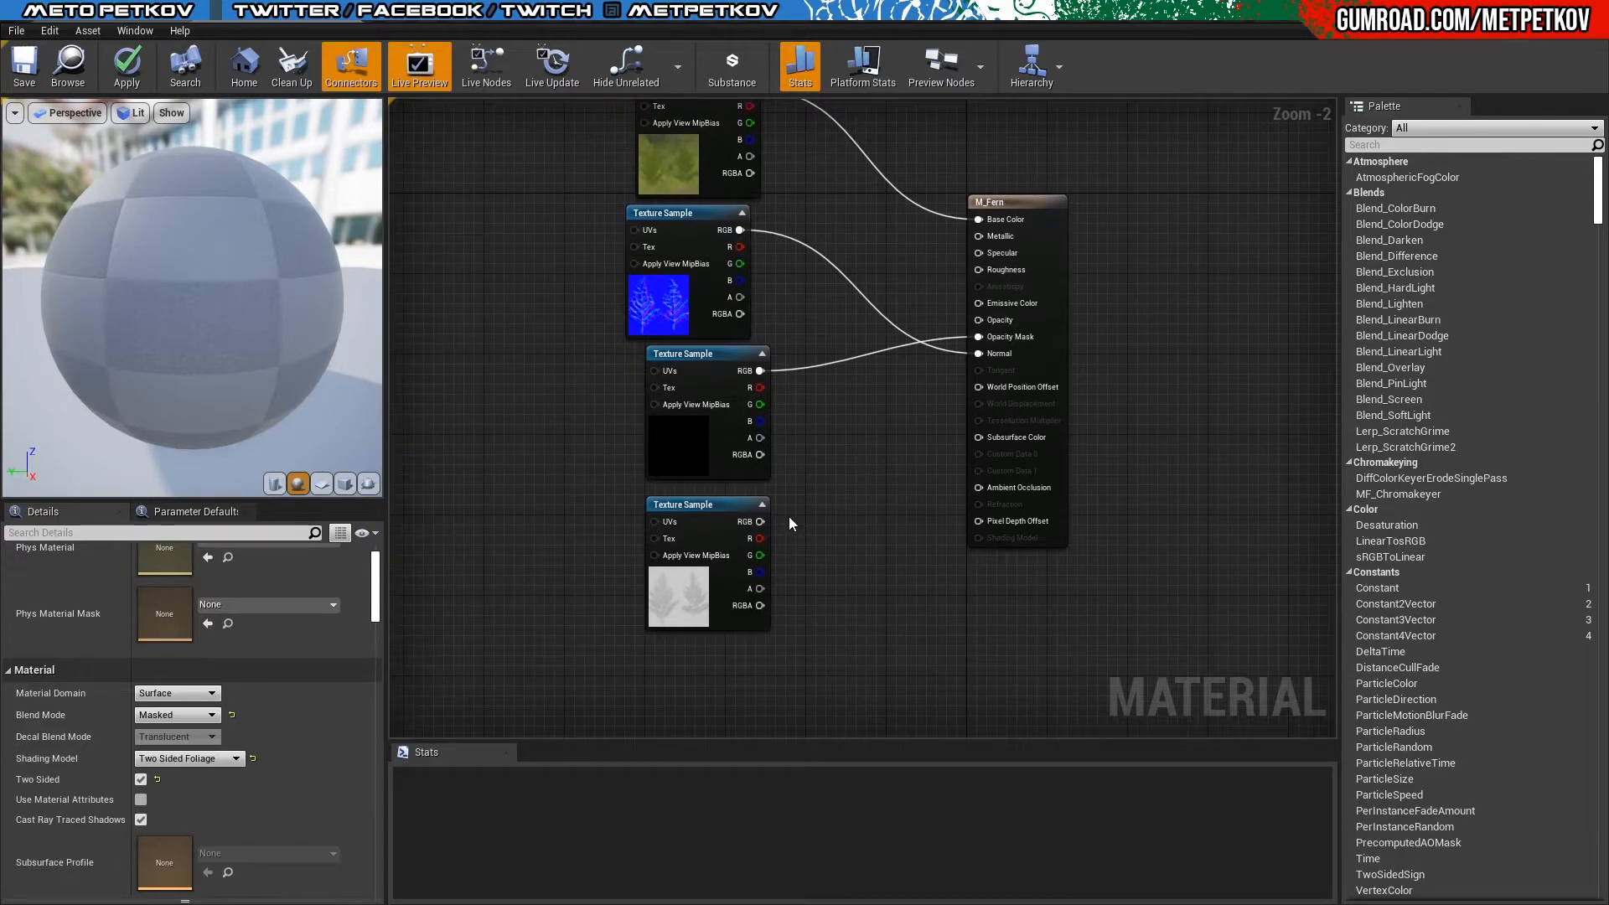
drag(760, 521, 984, 270)
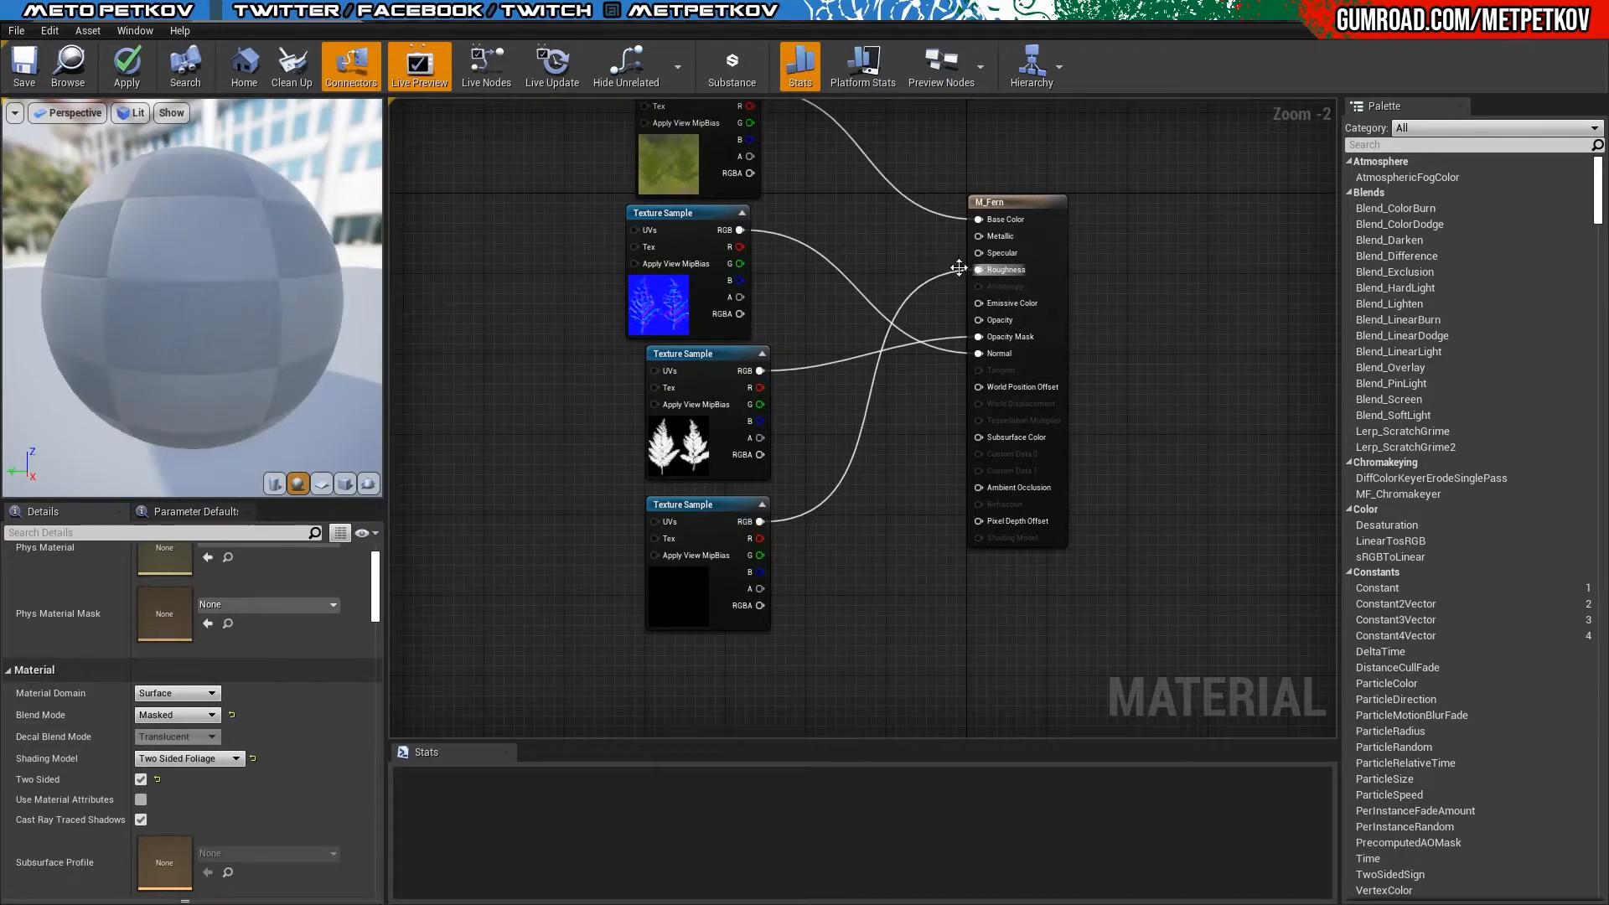
drag(194, 300, 293, 317)
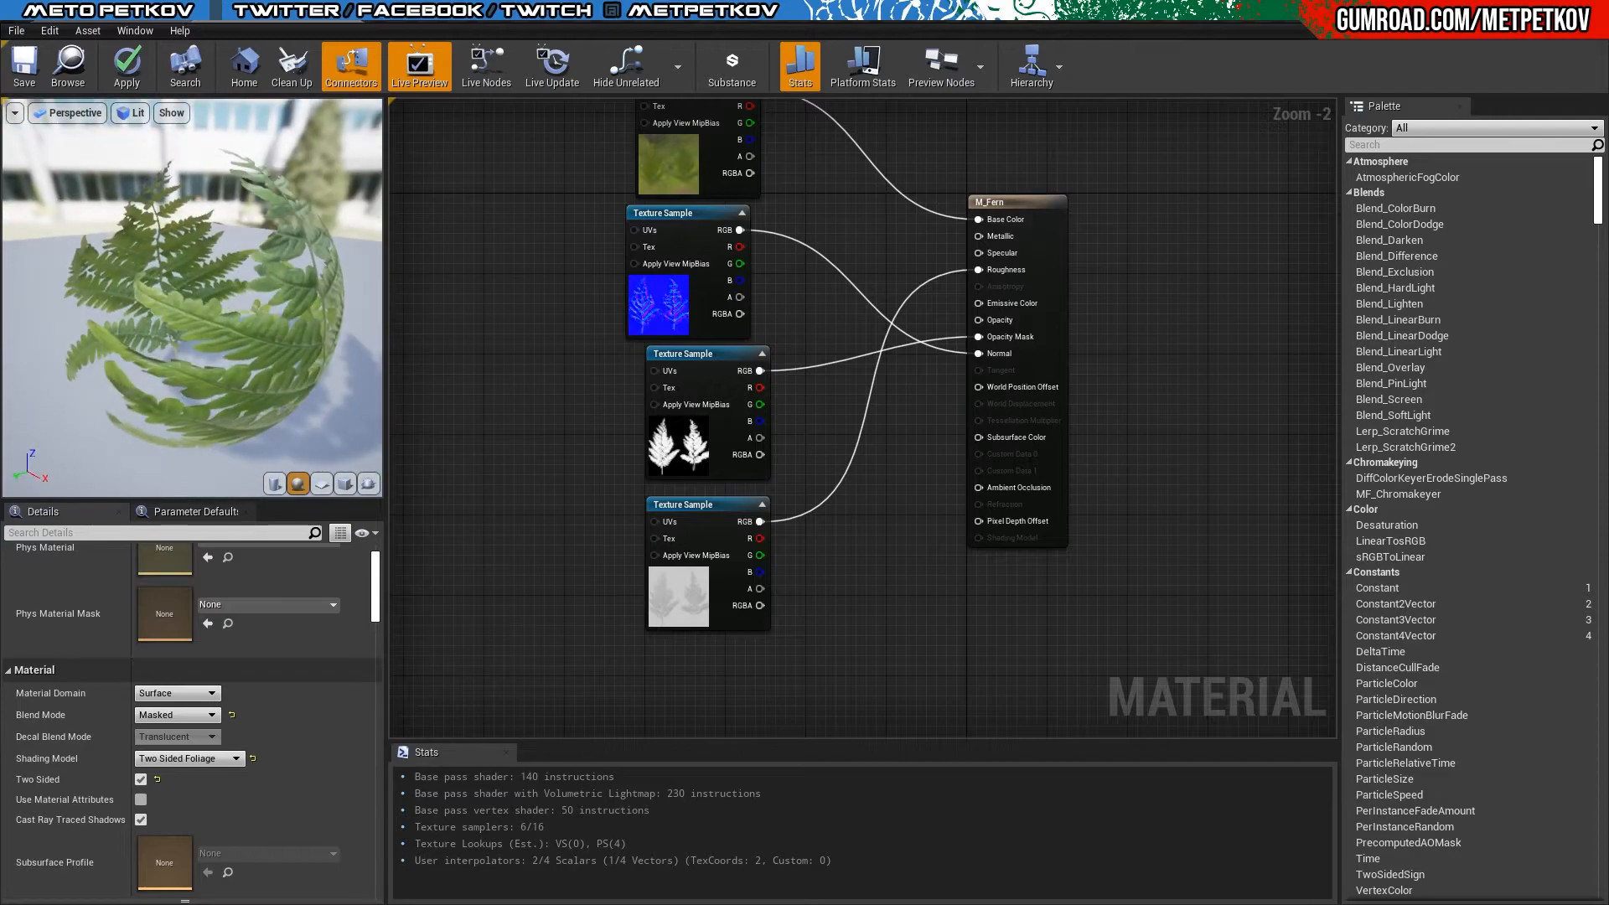
Step: Add a Constant node with value 0 and connect it to the Metallic input
click(506, 261)
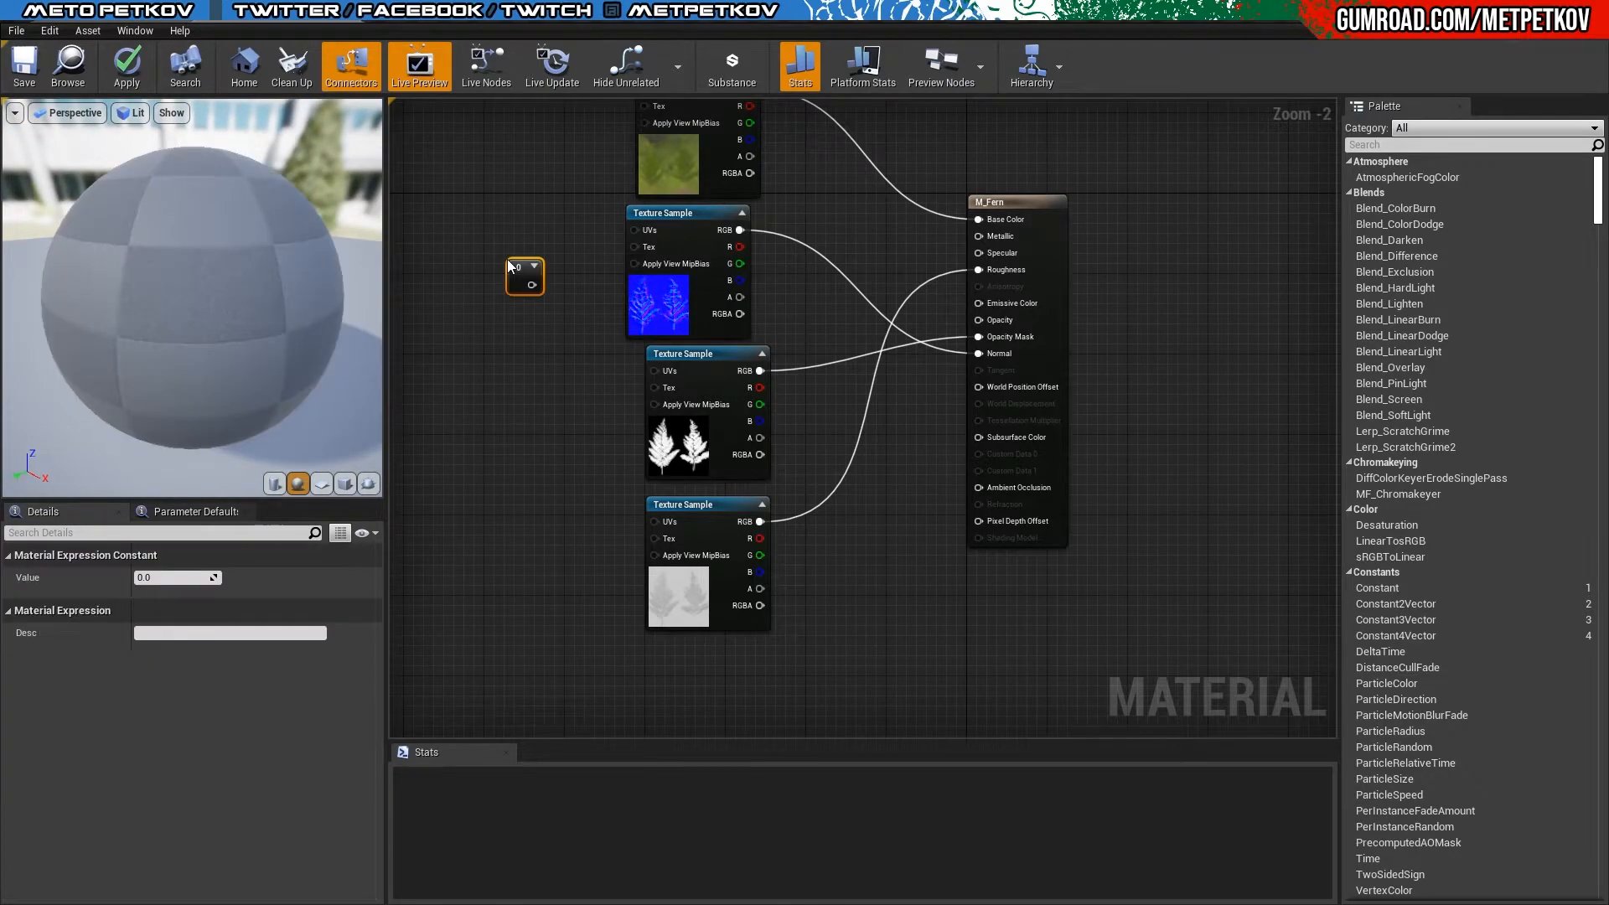
drag(520, 270, 978, 236)
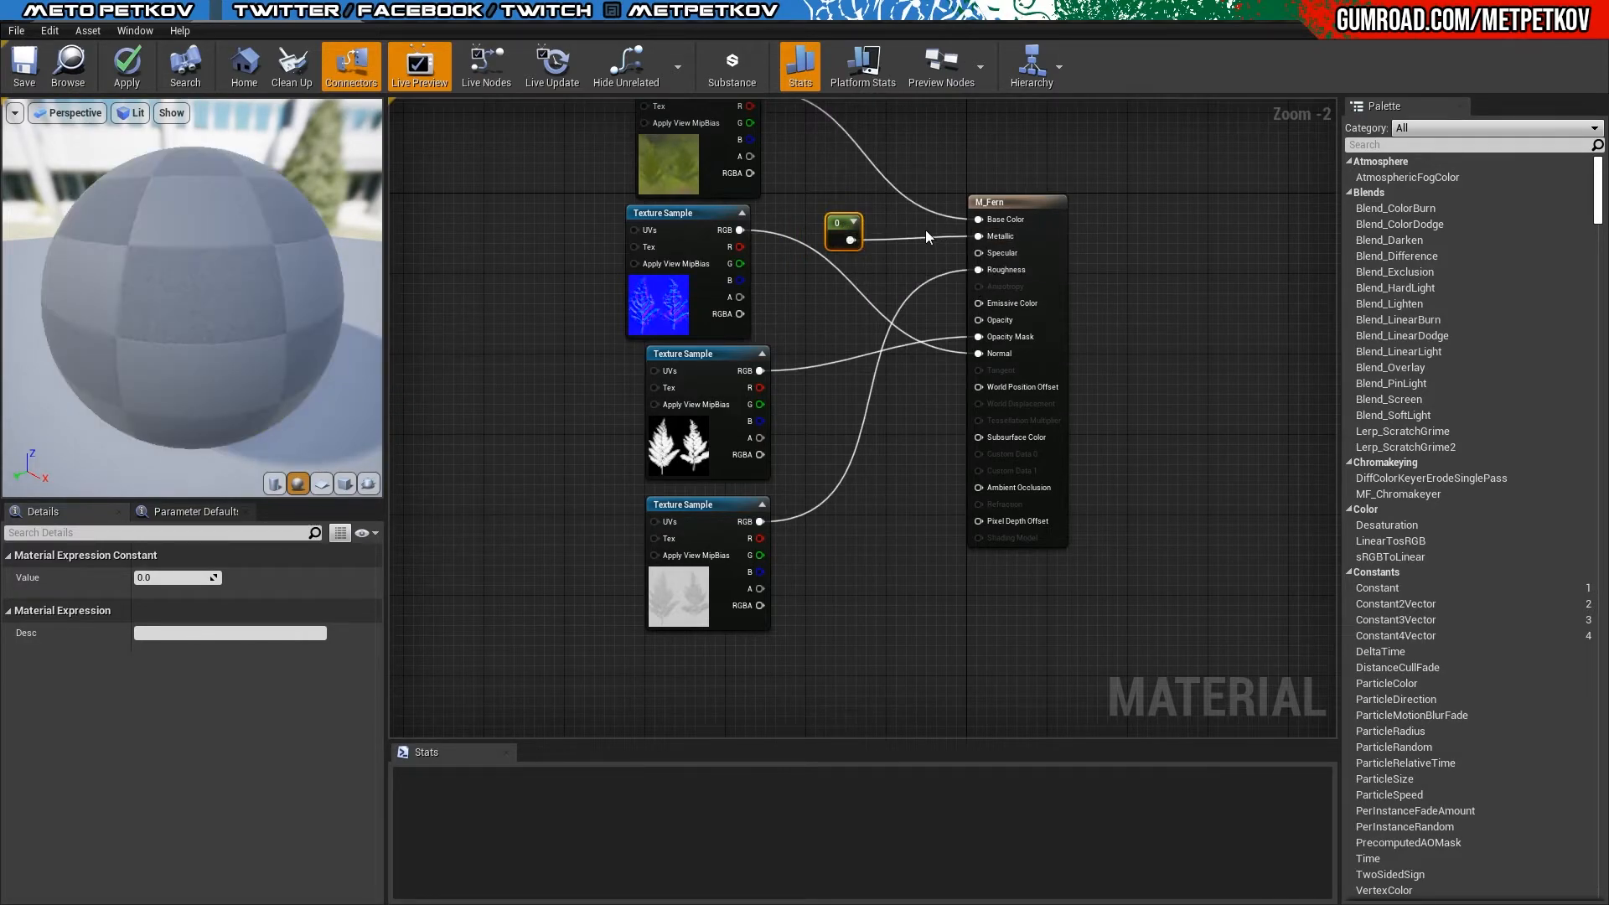
Step: Try driving Specular with a second Constant set to 1, and undo the value and delete that node
key(1)
click(870, 274)
drag(872, 281, 978, 252)
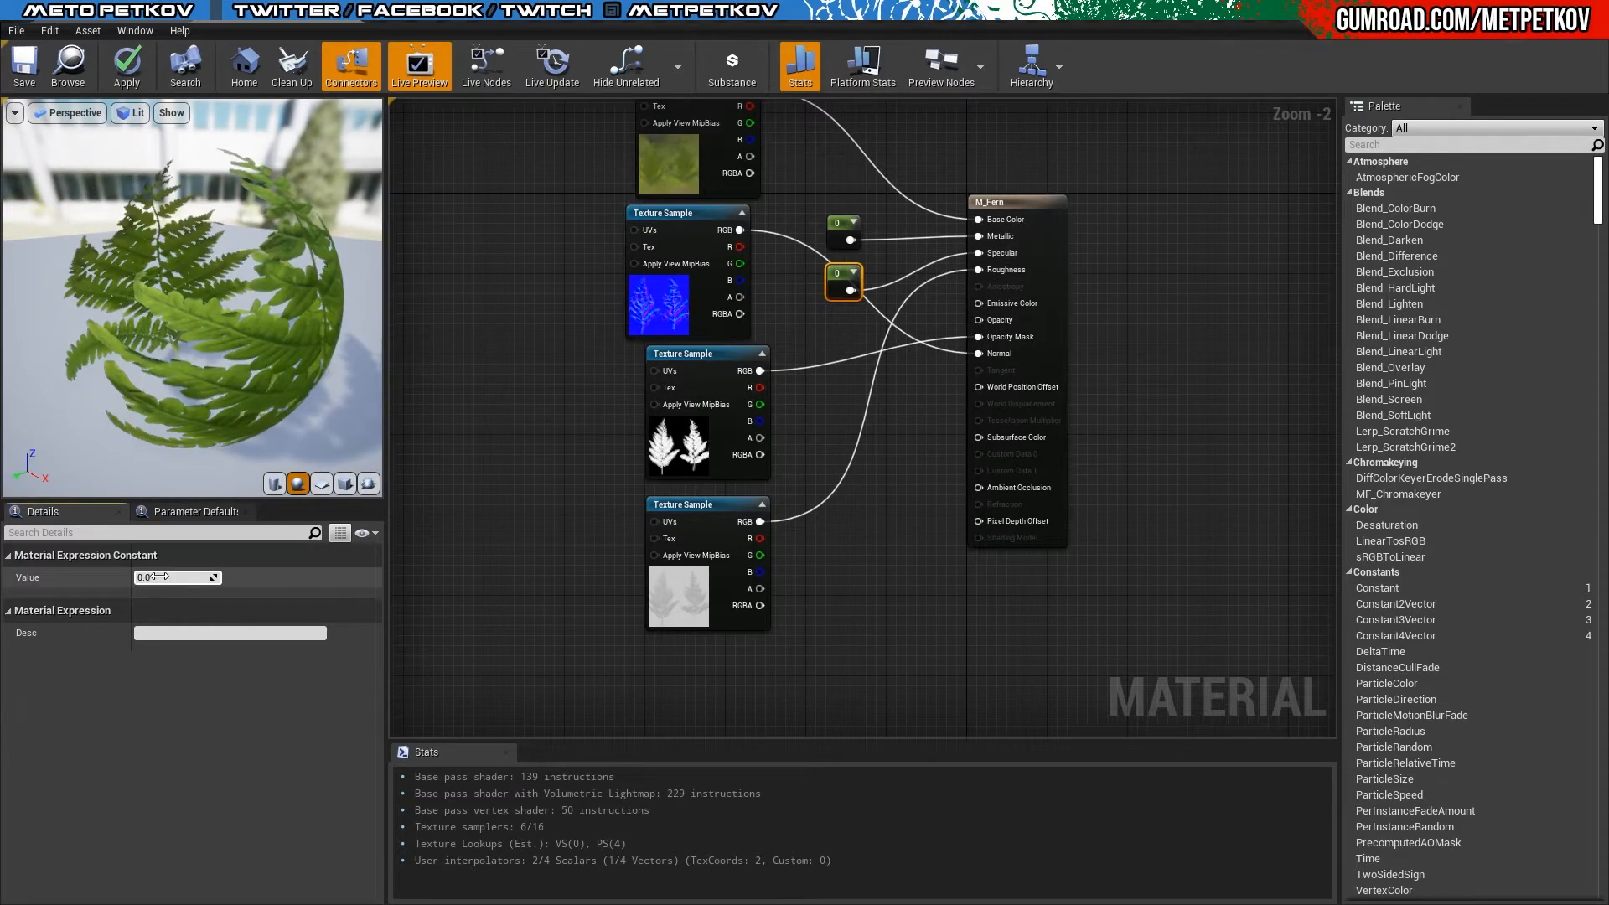
text(1)
key(Return)
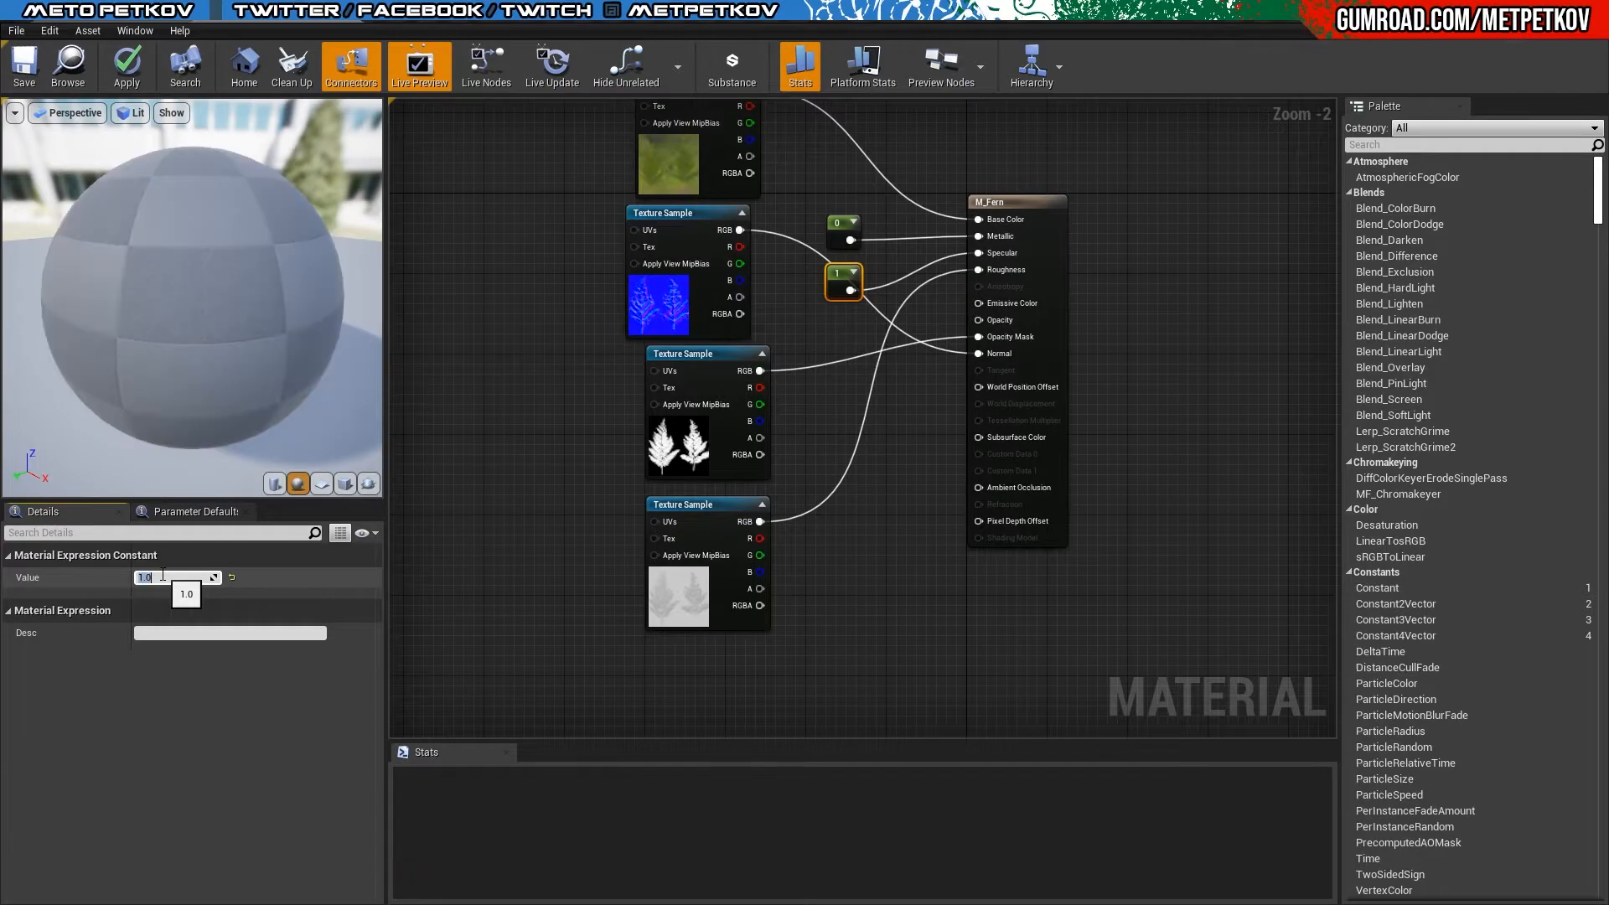
mouse_move(173, 305)
mouse_down()
mouse_move(92, 273)
mouse_move(188, 283)
mouse_up()
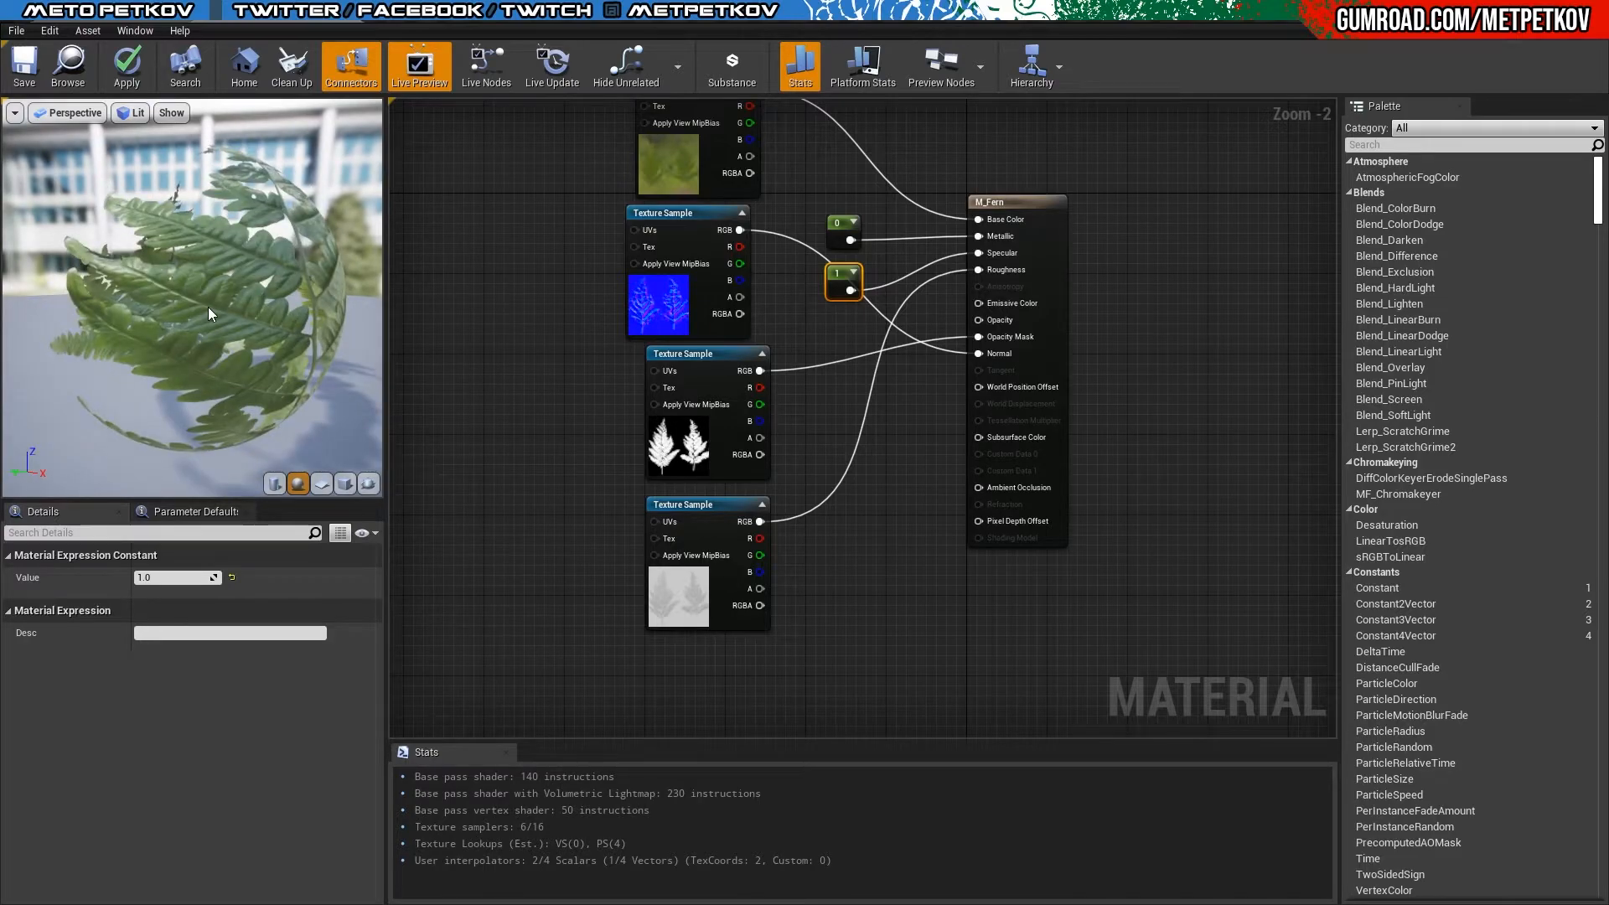
key(ctrl+z)
click(825, 274)
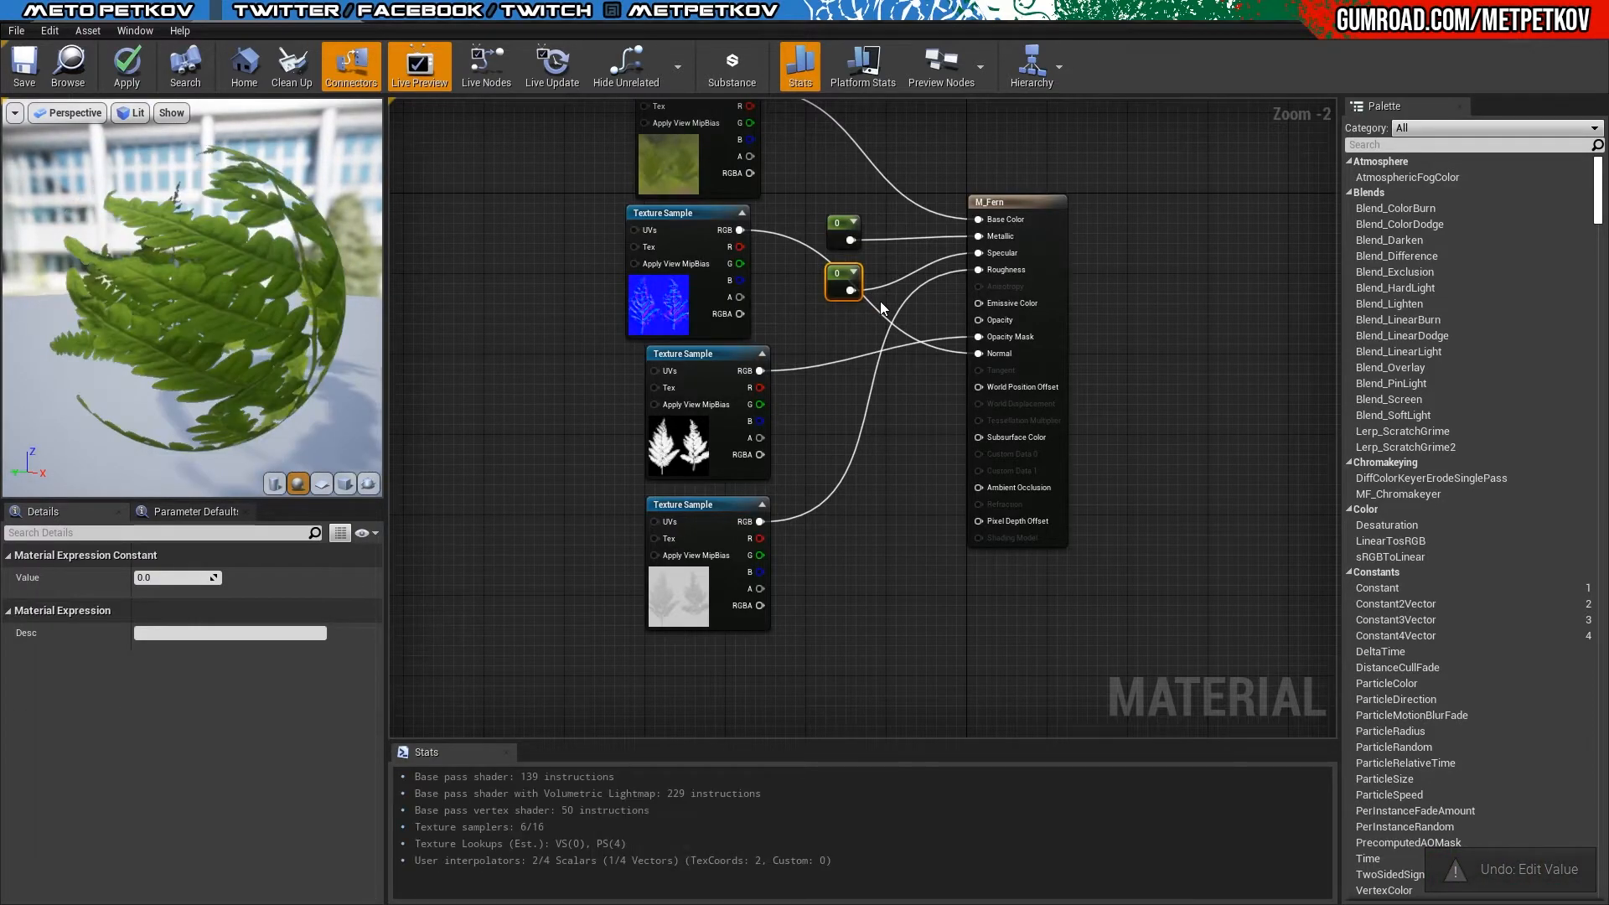
key(Delete)
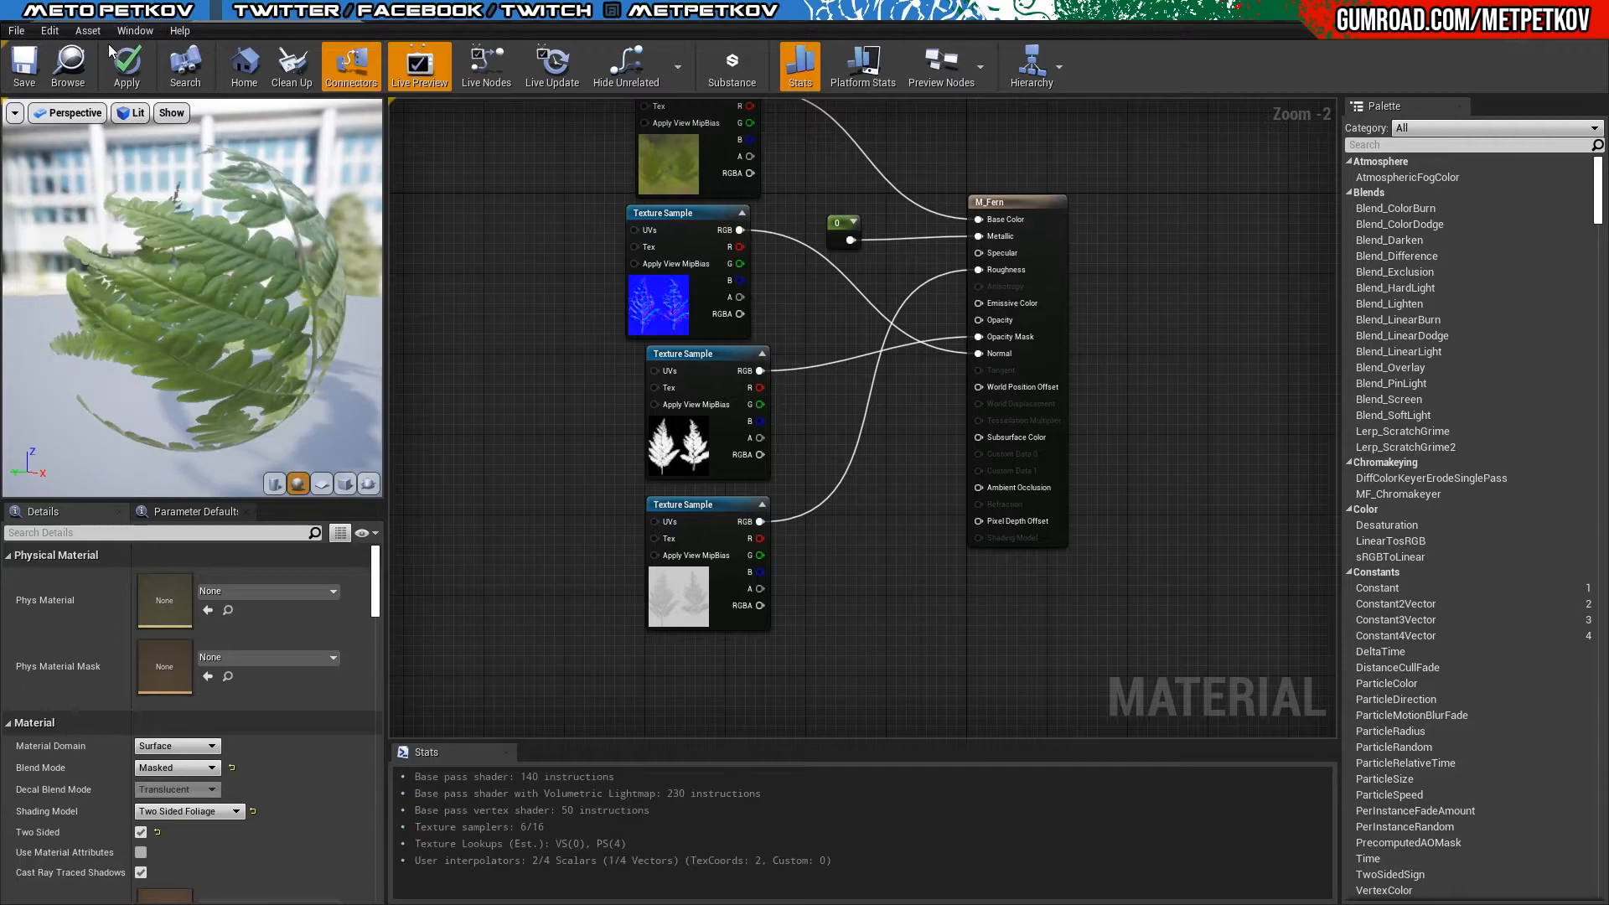
Step: Apply the graph and property changes to the M_Fern material
click(126, 67)
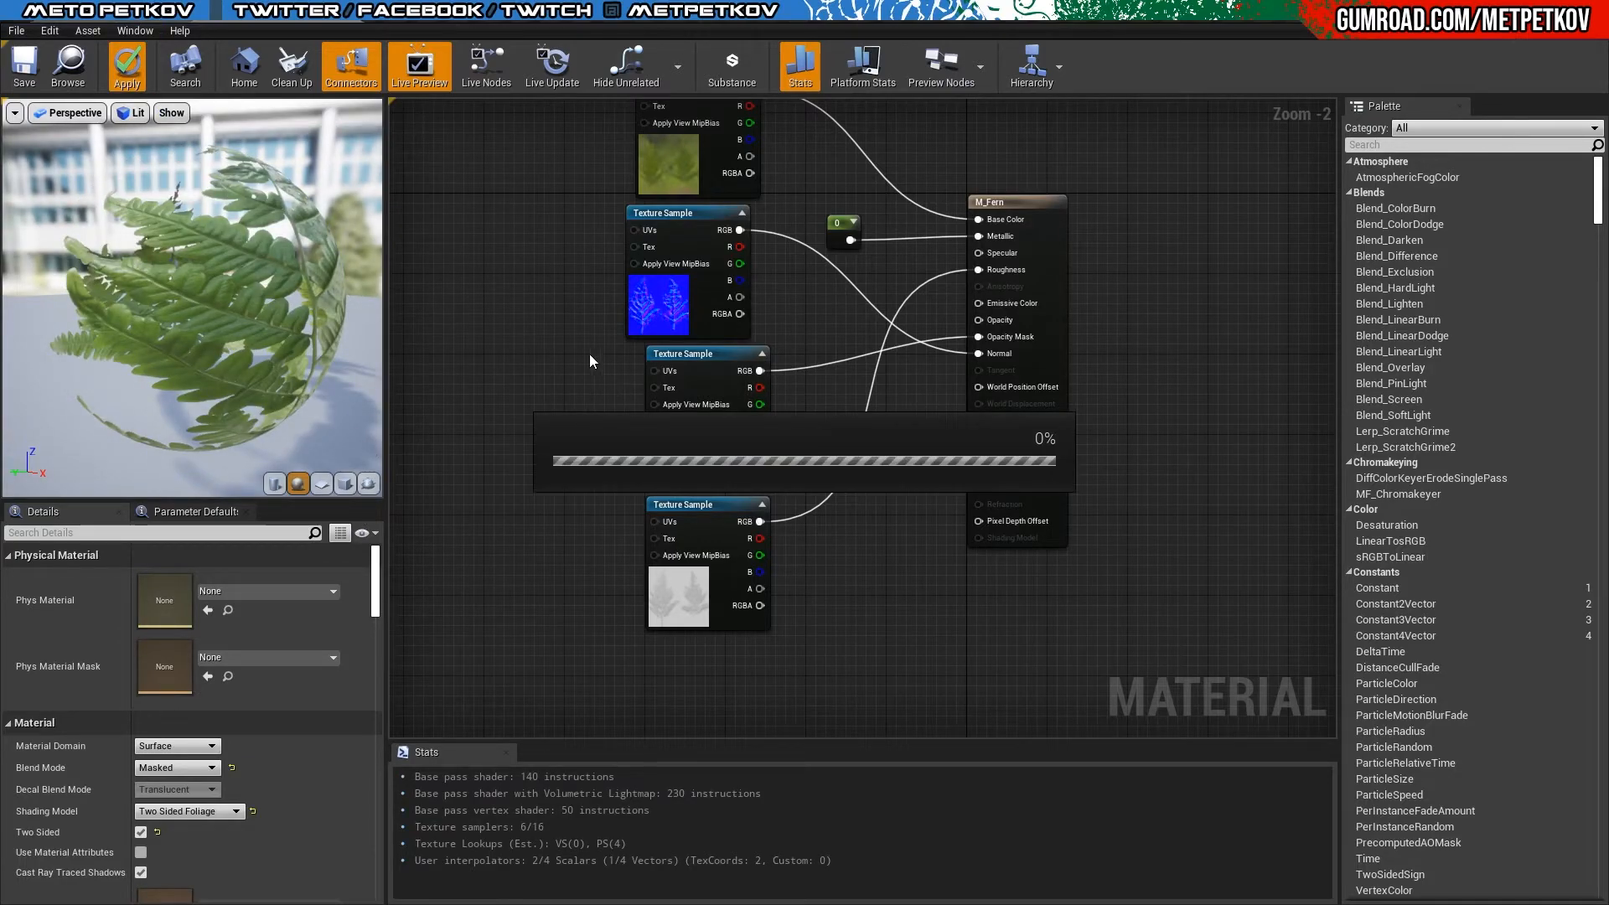
Step: Save the M_Fern material and create a material instance of it named MI_fern
click(35, 55)
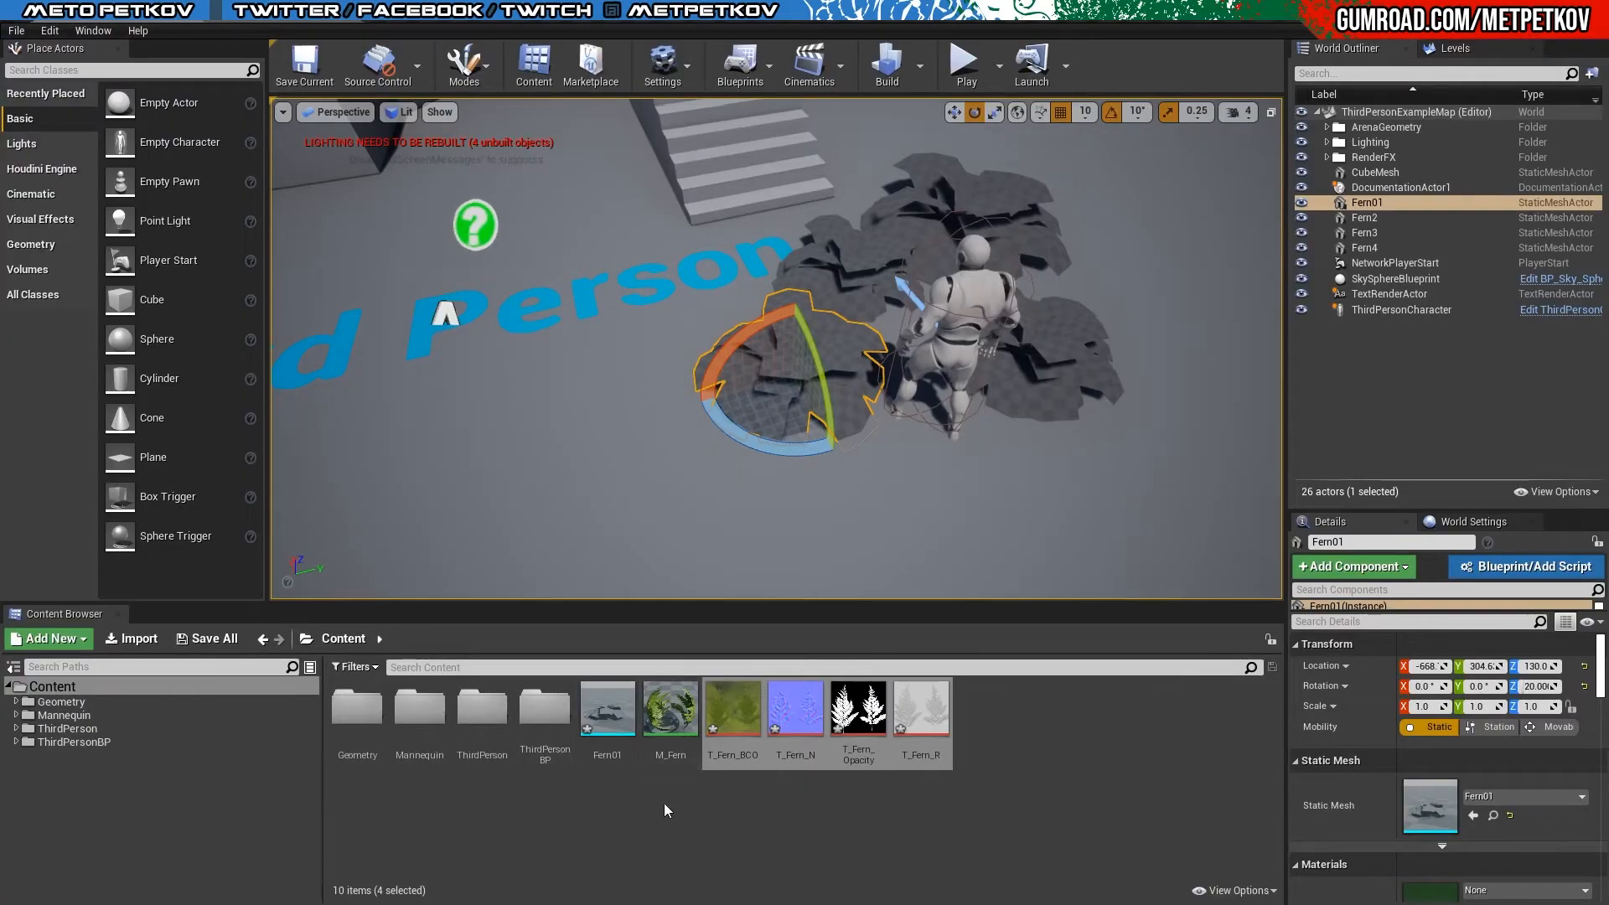
right_click(671, 737)
click(747, 294)
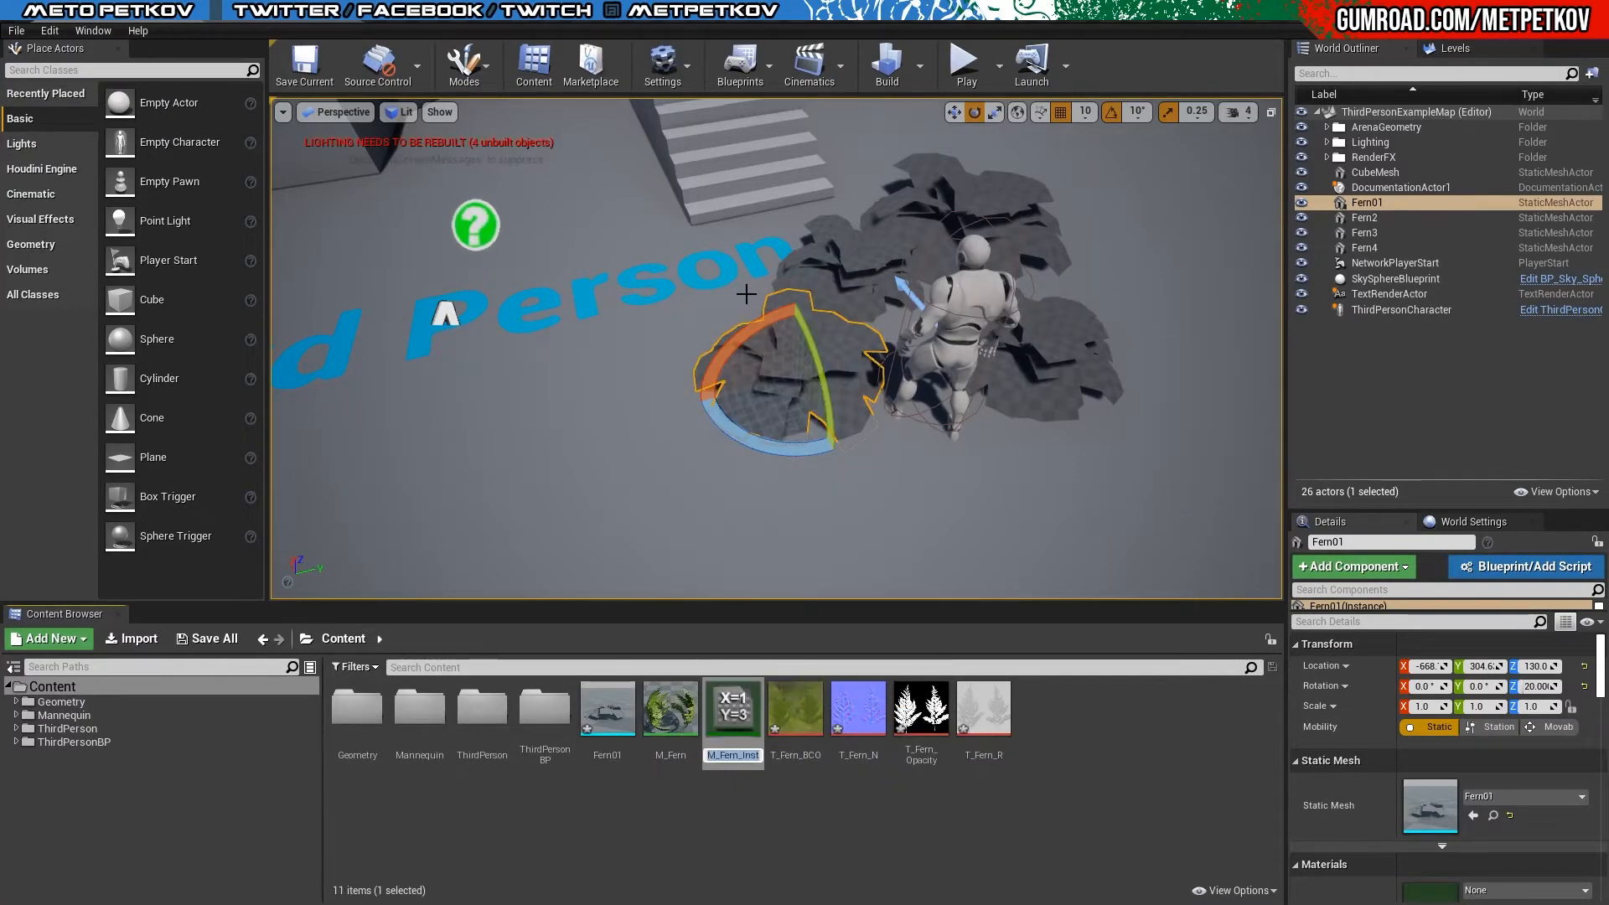
key(Return)
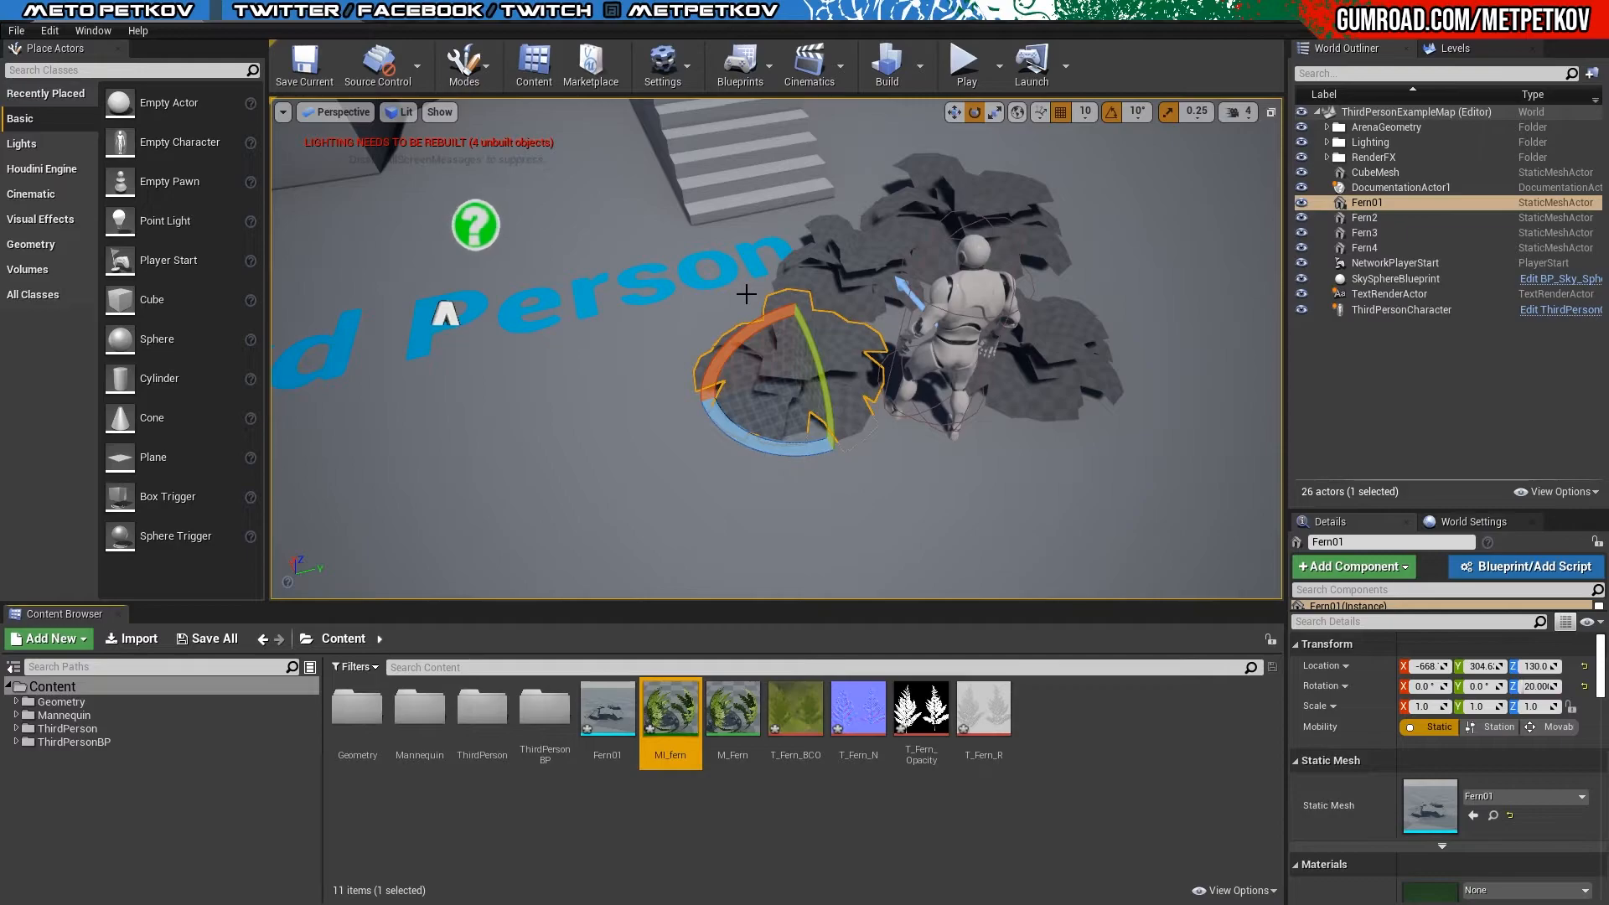
Step: Assign the MI_fern material instance to the Fern01 static mesh's Element 0 slot, check the result, and return to the level
double_click(622, 708)
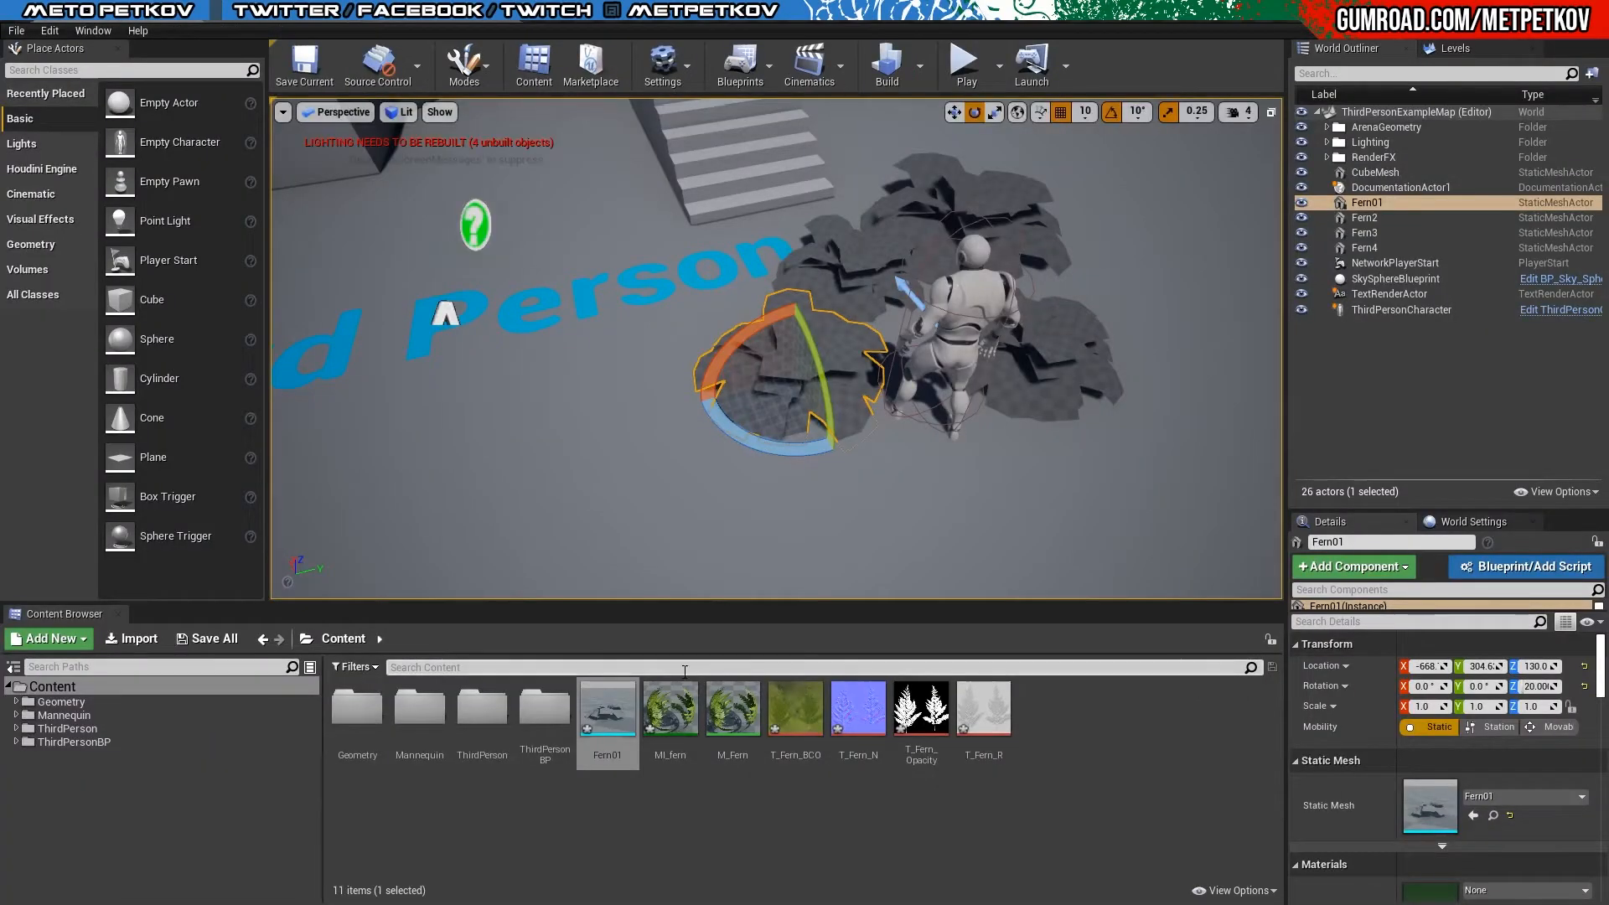
double_click(608, 708)
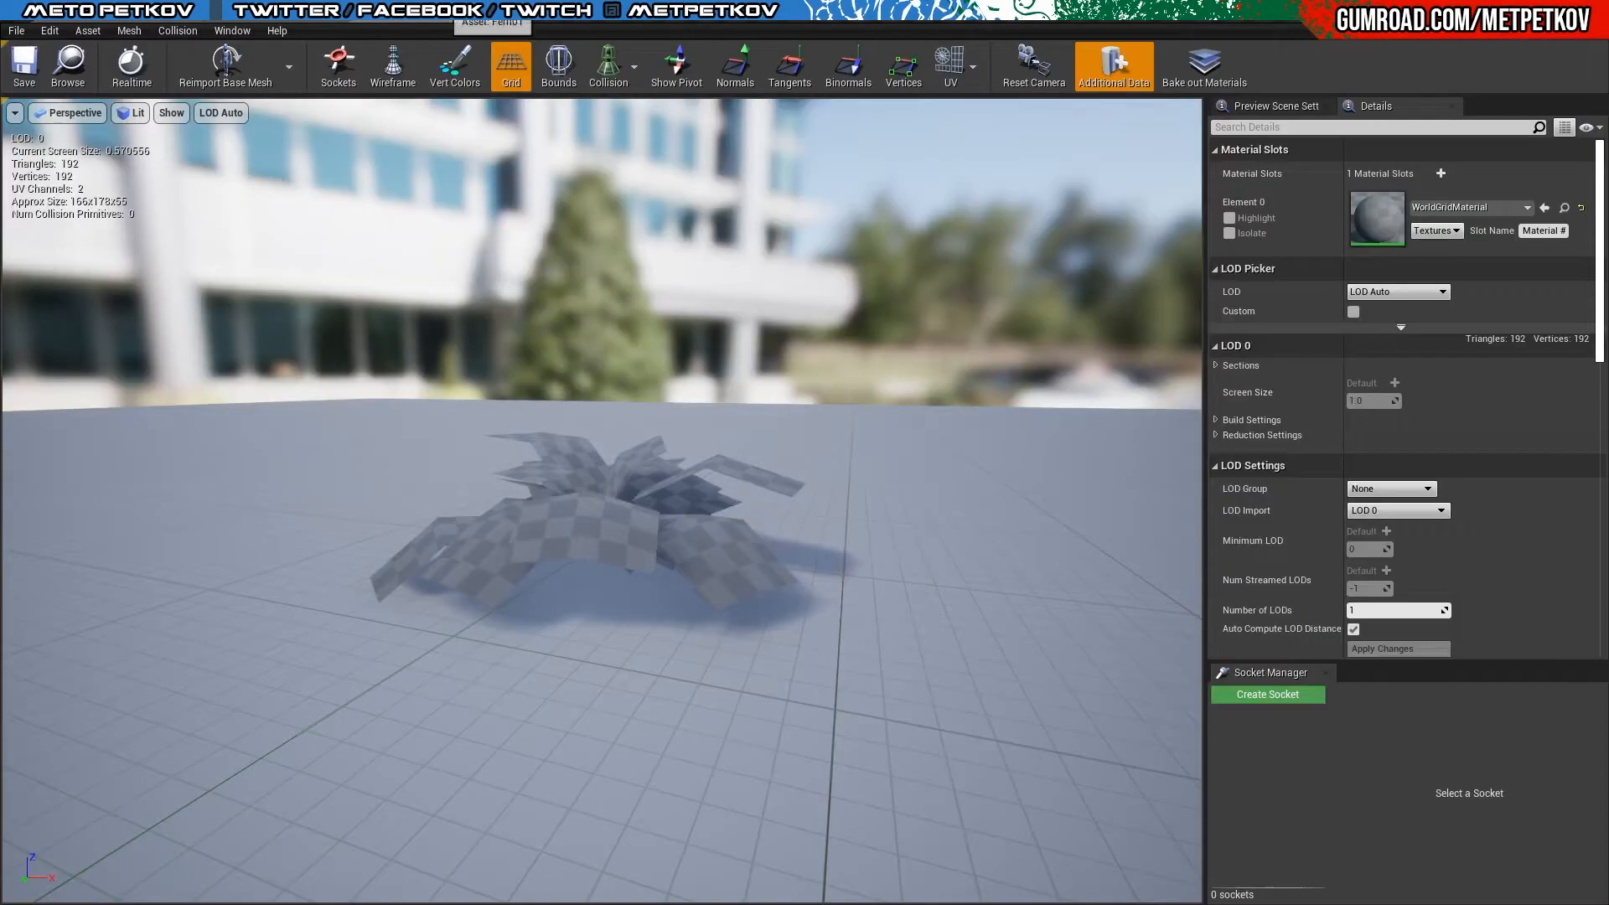
click(1544, 208)
drag(888, 461, 637, 553)
right_drag(637, 553, 637, 477)
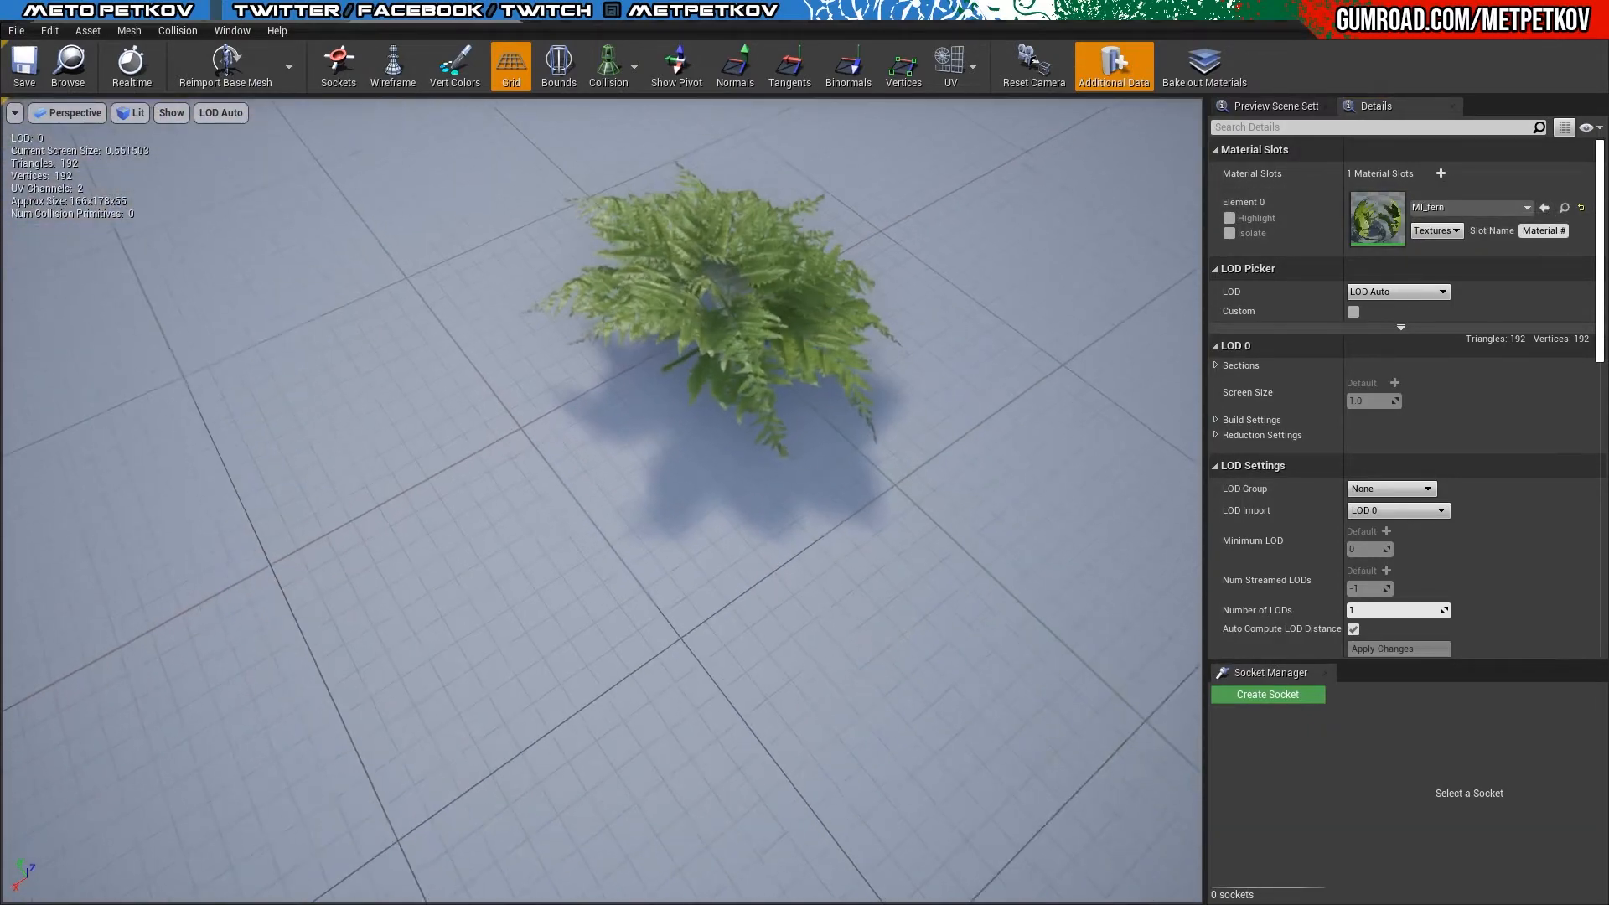
drag(637, 478, 569, 502)
drag(838, 360, 763, 310)
right_drag(762, 310, 746, 294)
drag(745, 293, 741, 288)
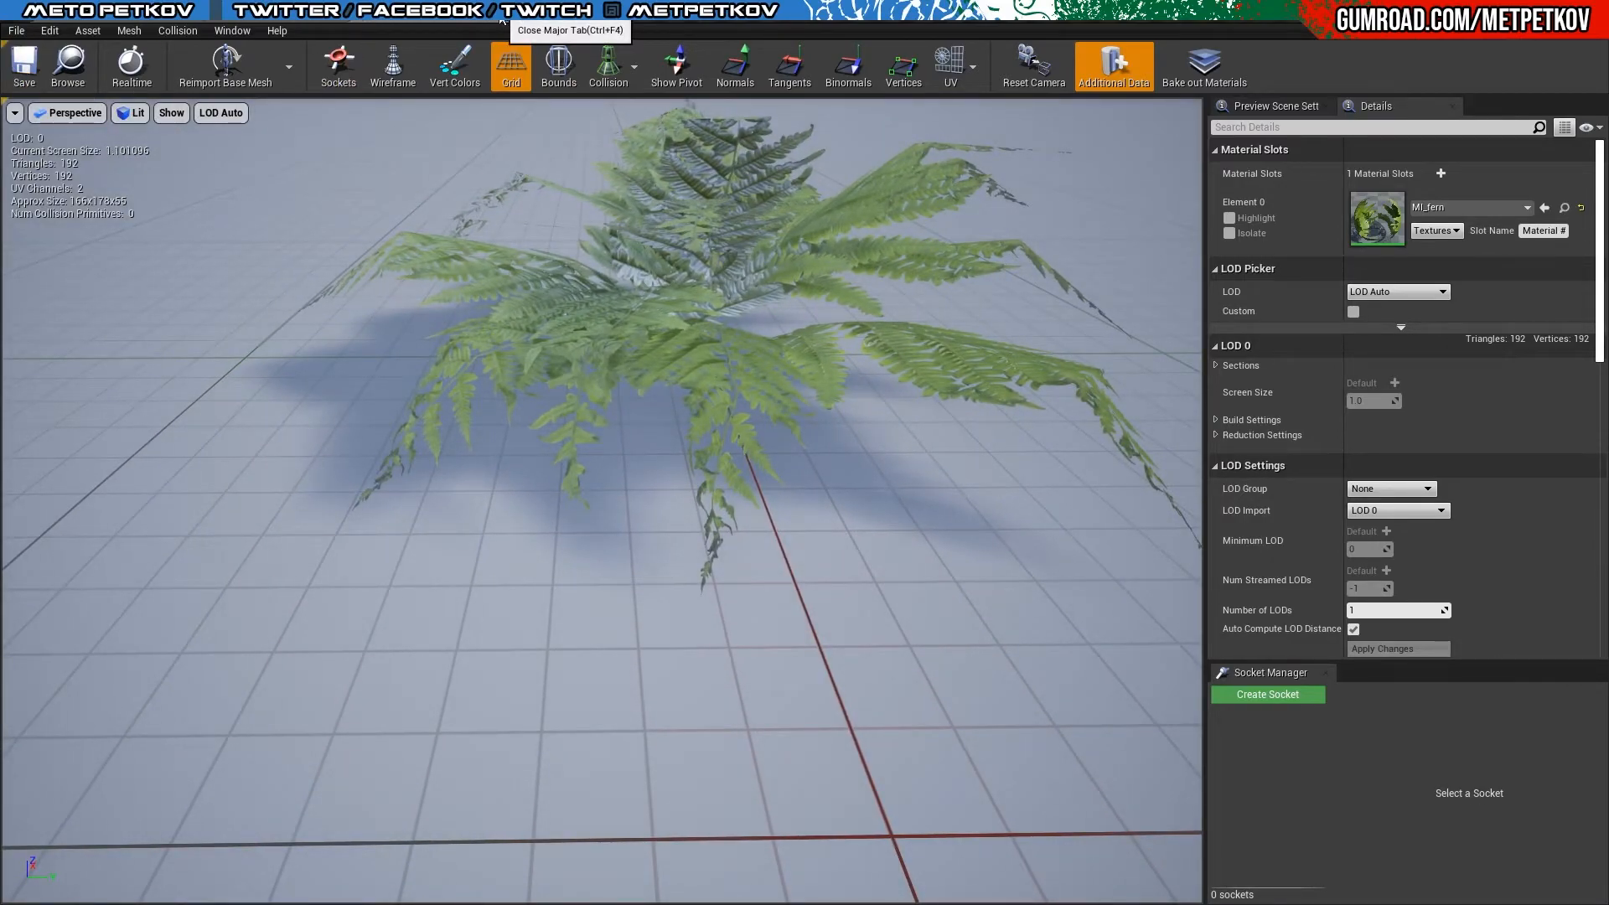
click(333, 22)
click(346, 21)
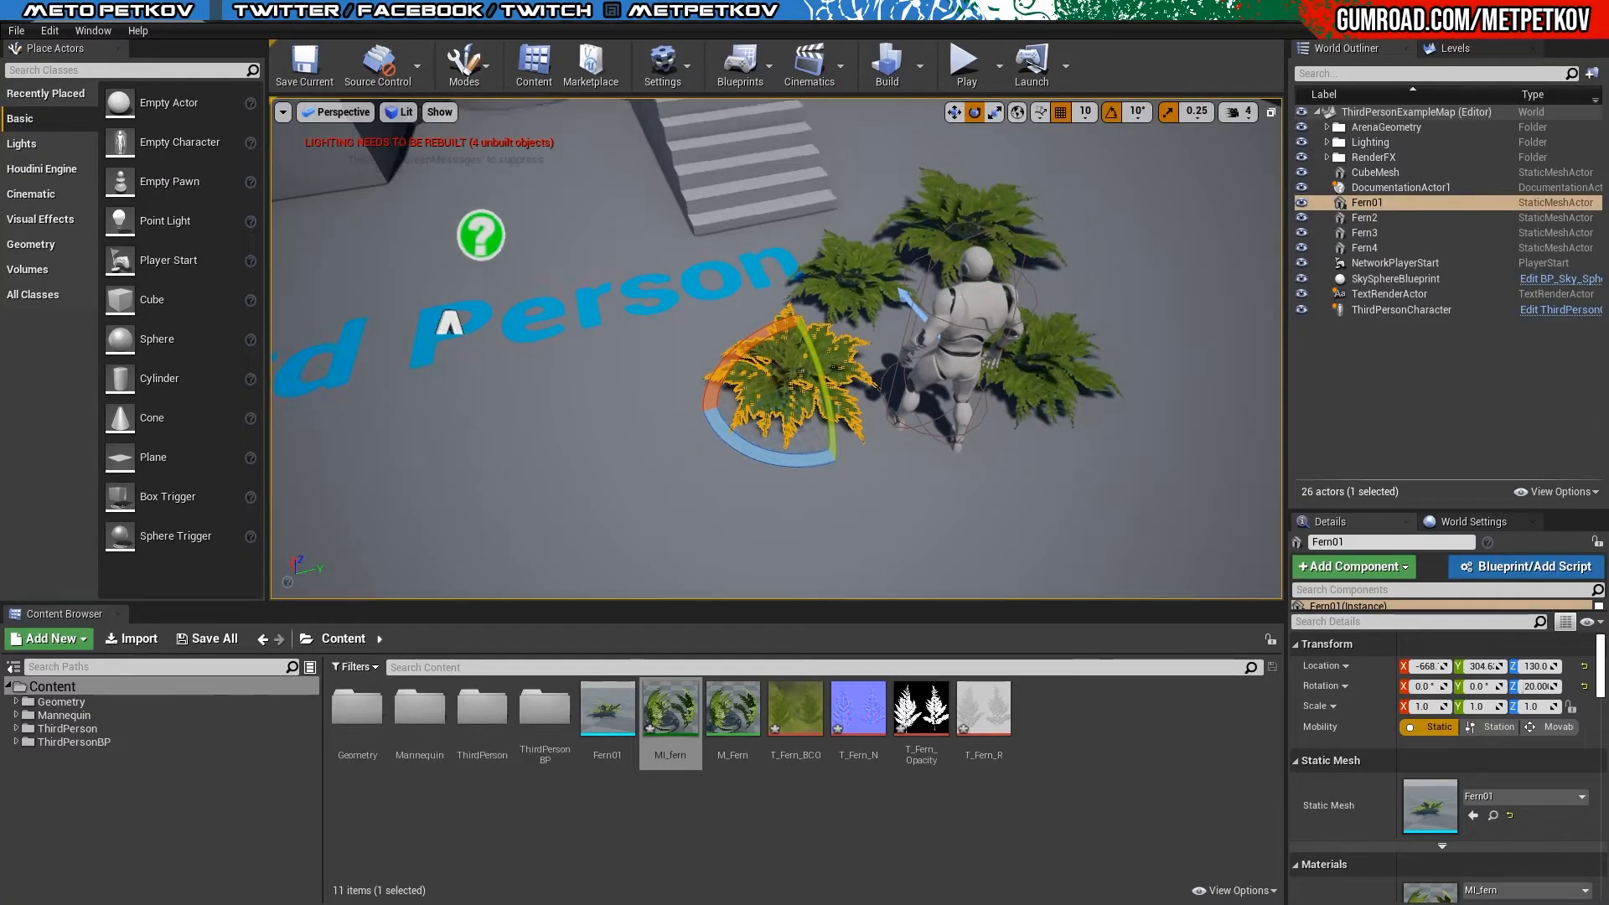
Step: Play-test the level in the viewport, running the character around and through the textured ferns, and stop the session
click(966, 65)
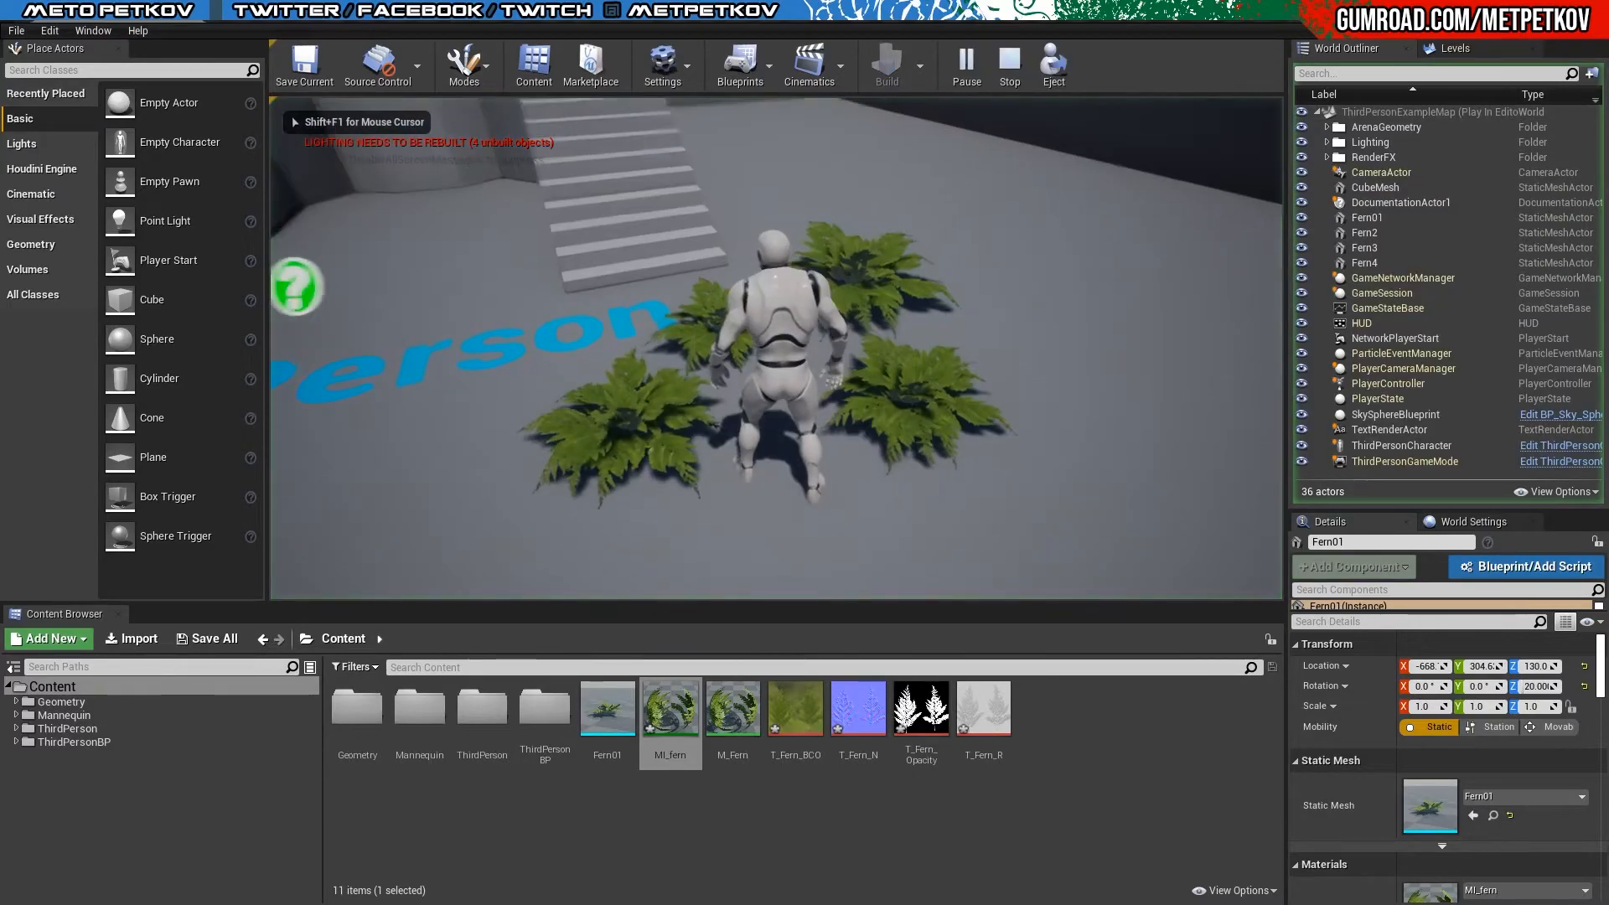
key(w)
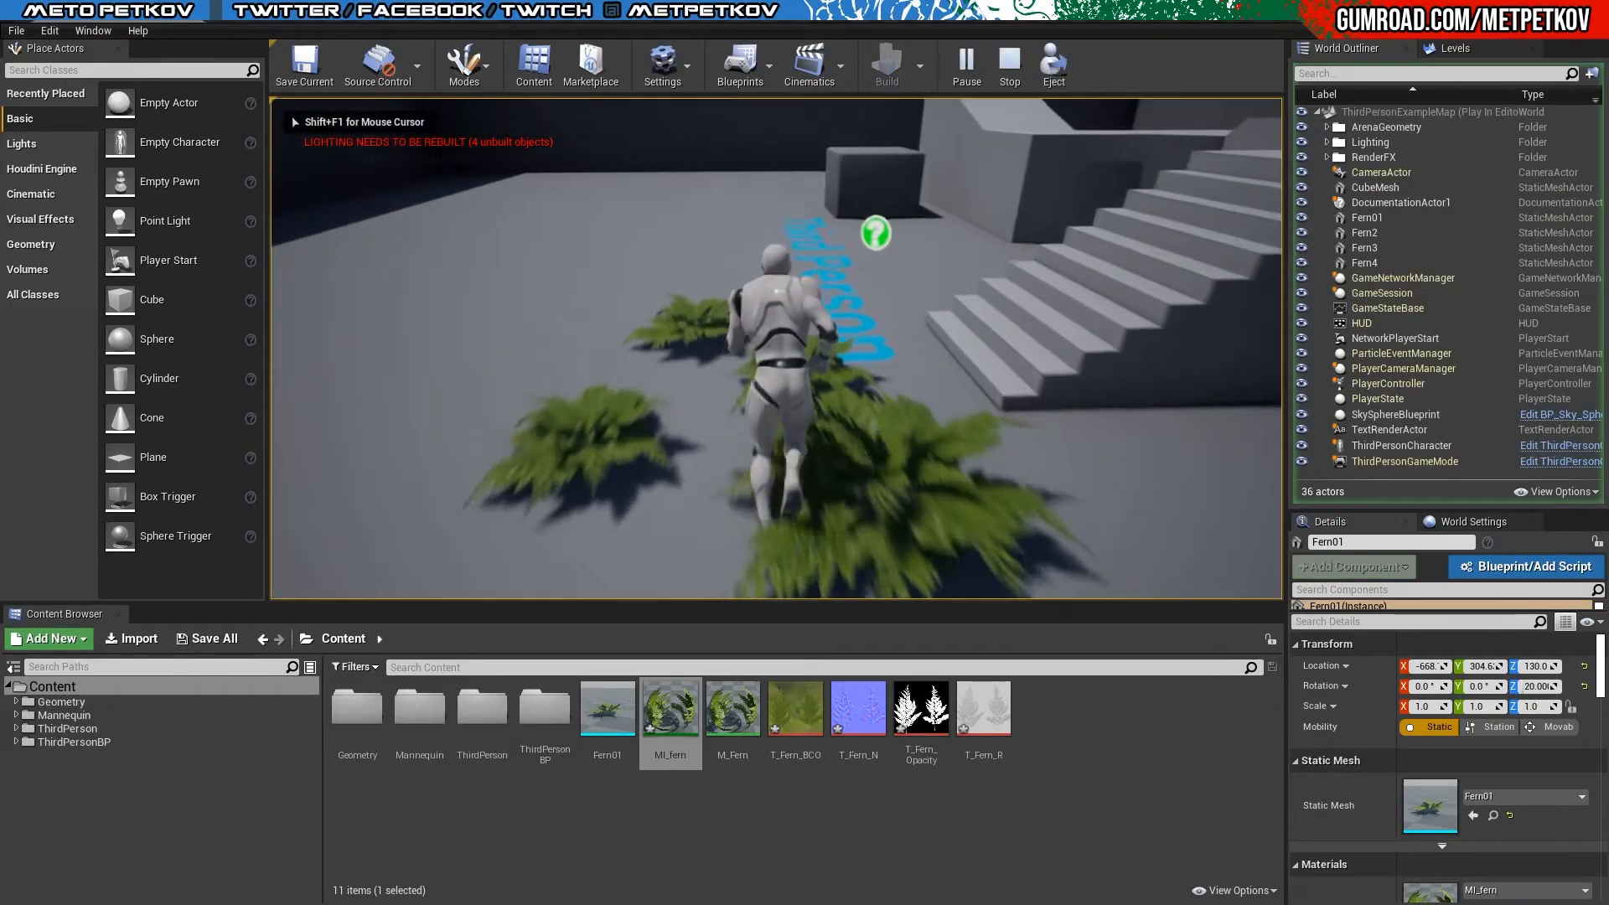
key(space)
key(w)
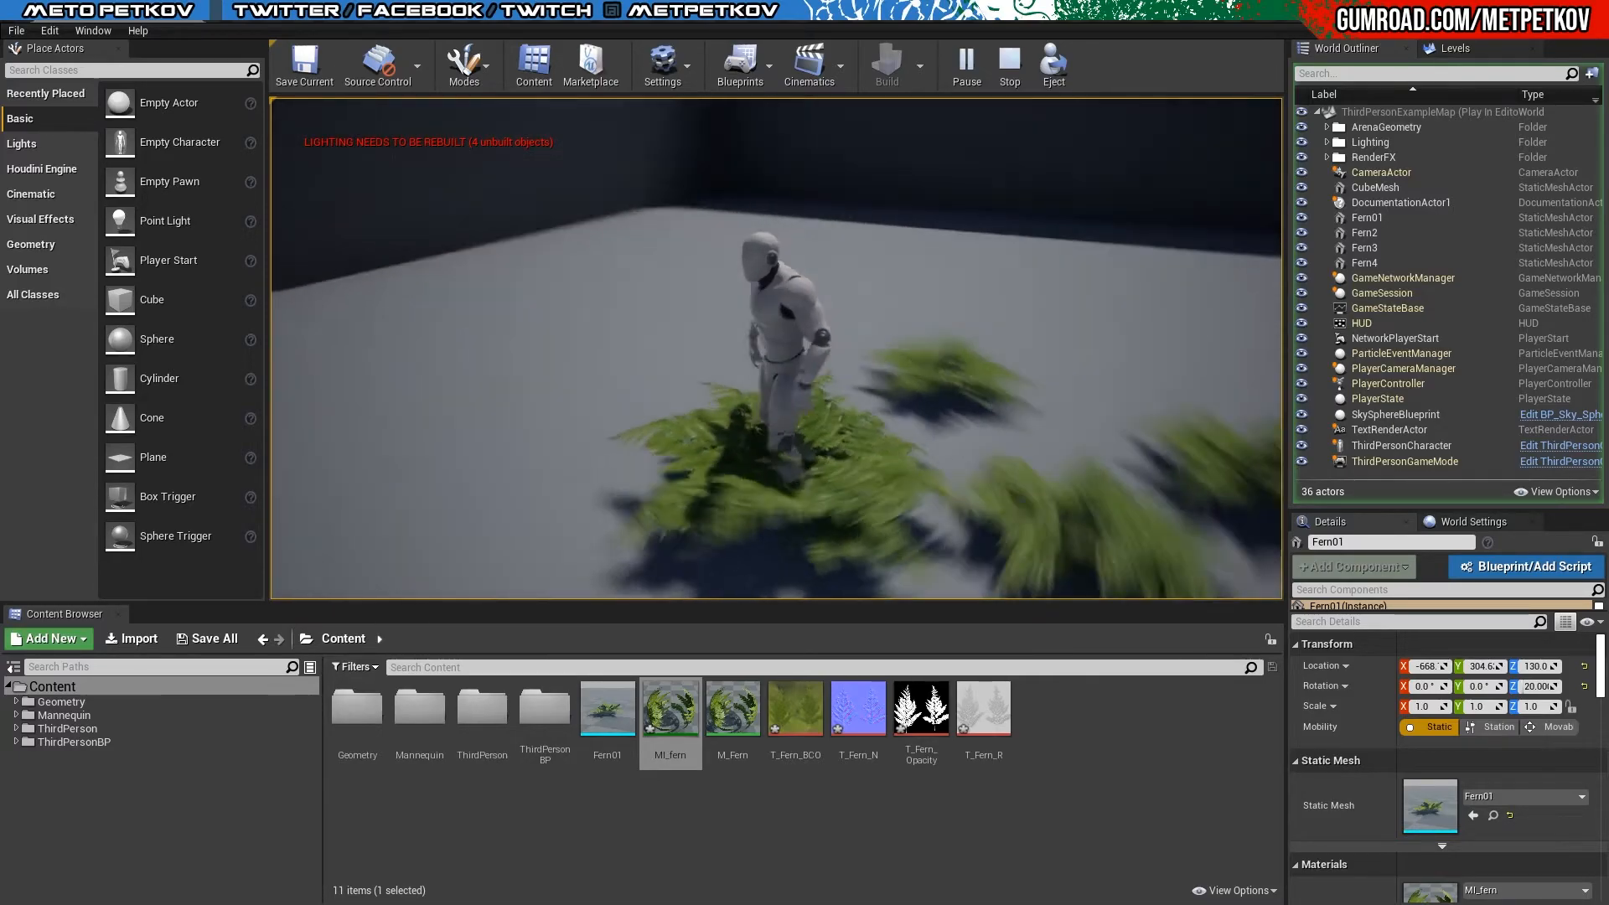
key(w)
key(Escape)
Step: Duplicate the Fern3 actor to X -650, Y 620 and scale the copy uniformly to 2.25
click(704, 458)
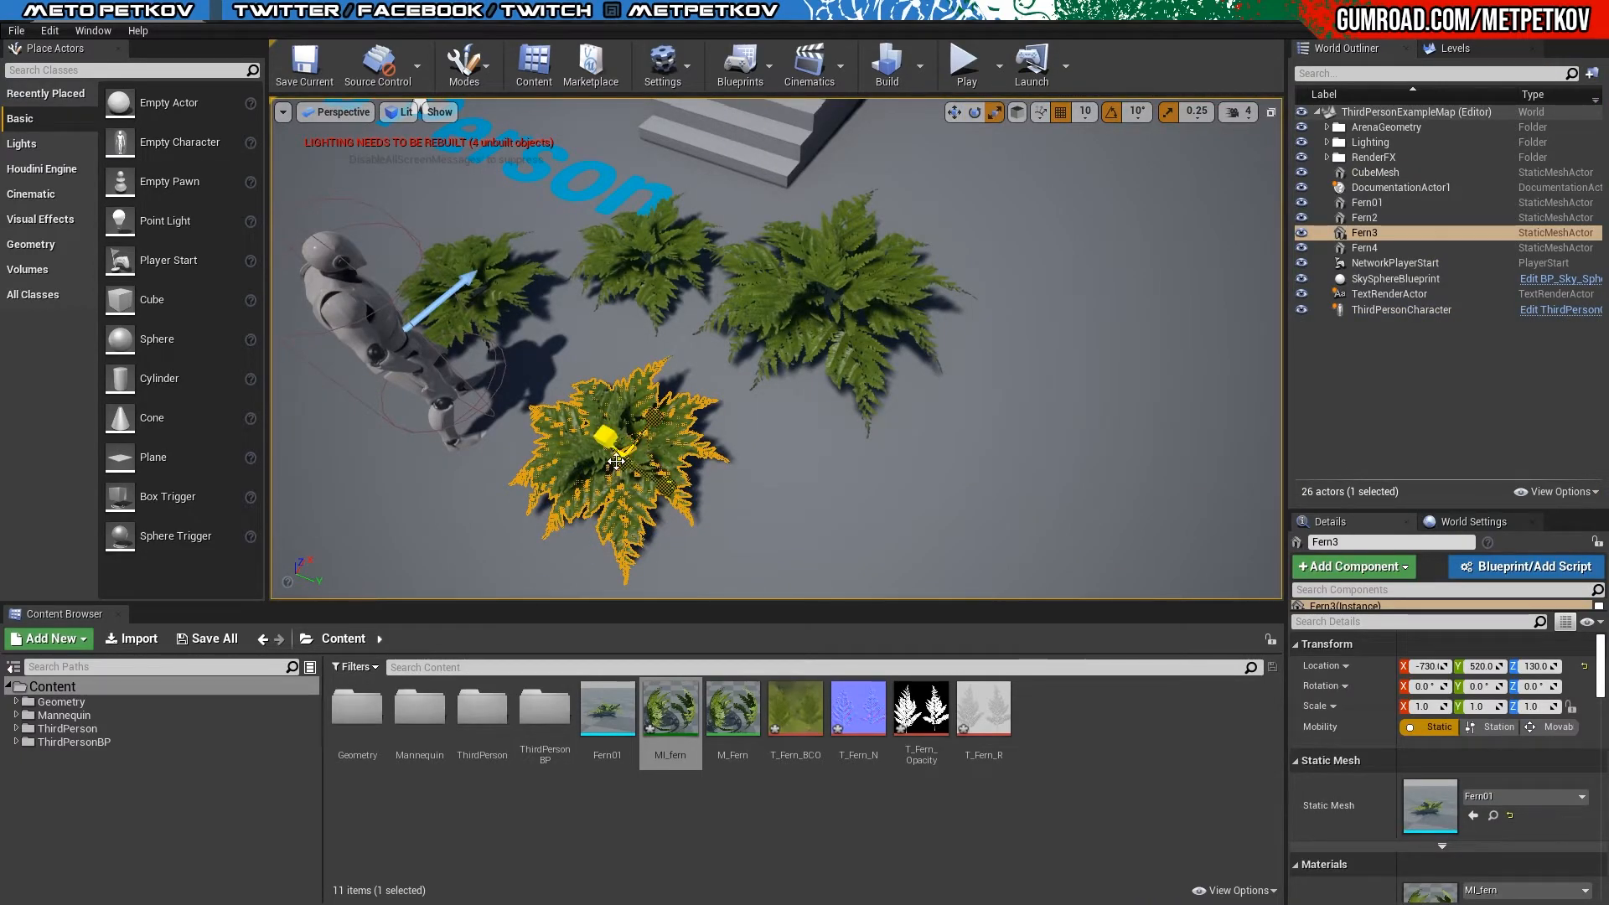
alt+drag(641, 452, 801, 416)
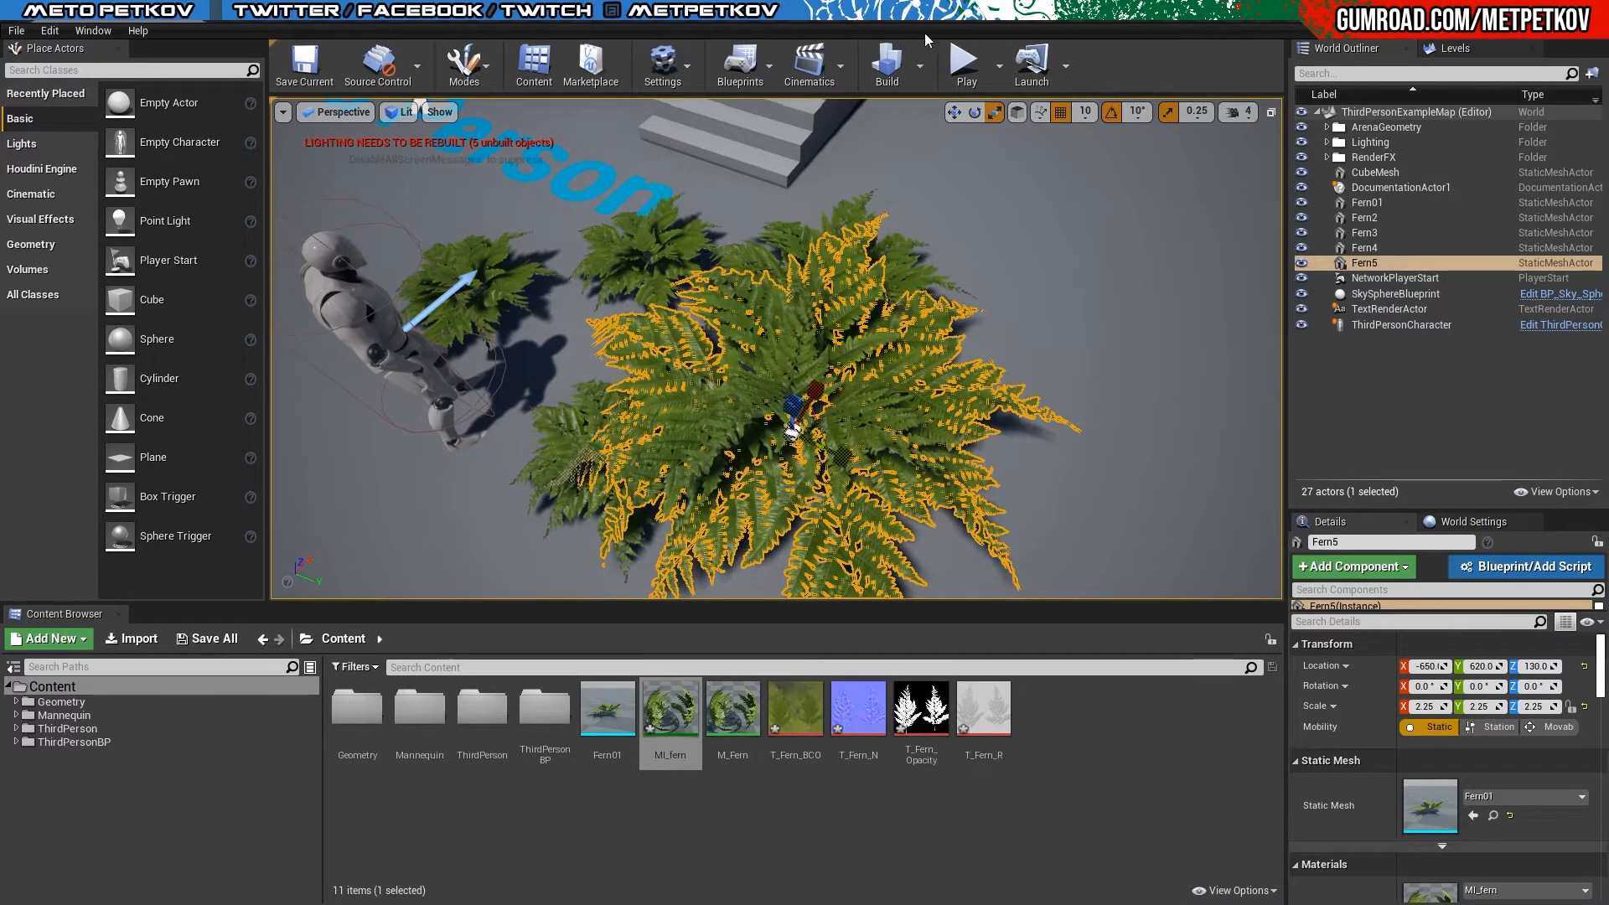
Step: Play-test the level again, walking the character through the enlarged fern to examine its size and shading, and stop the session
click(963, 62)
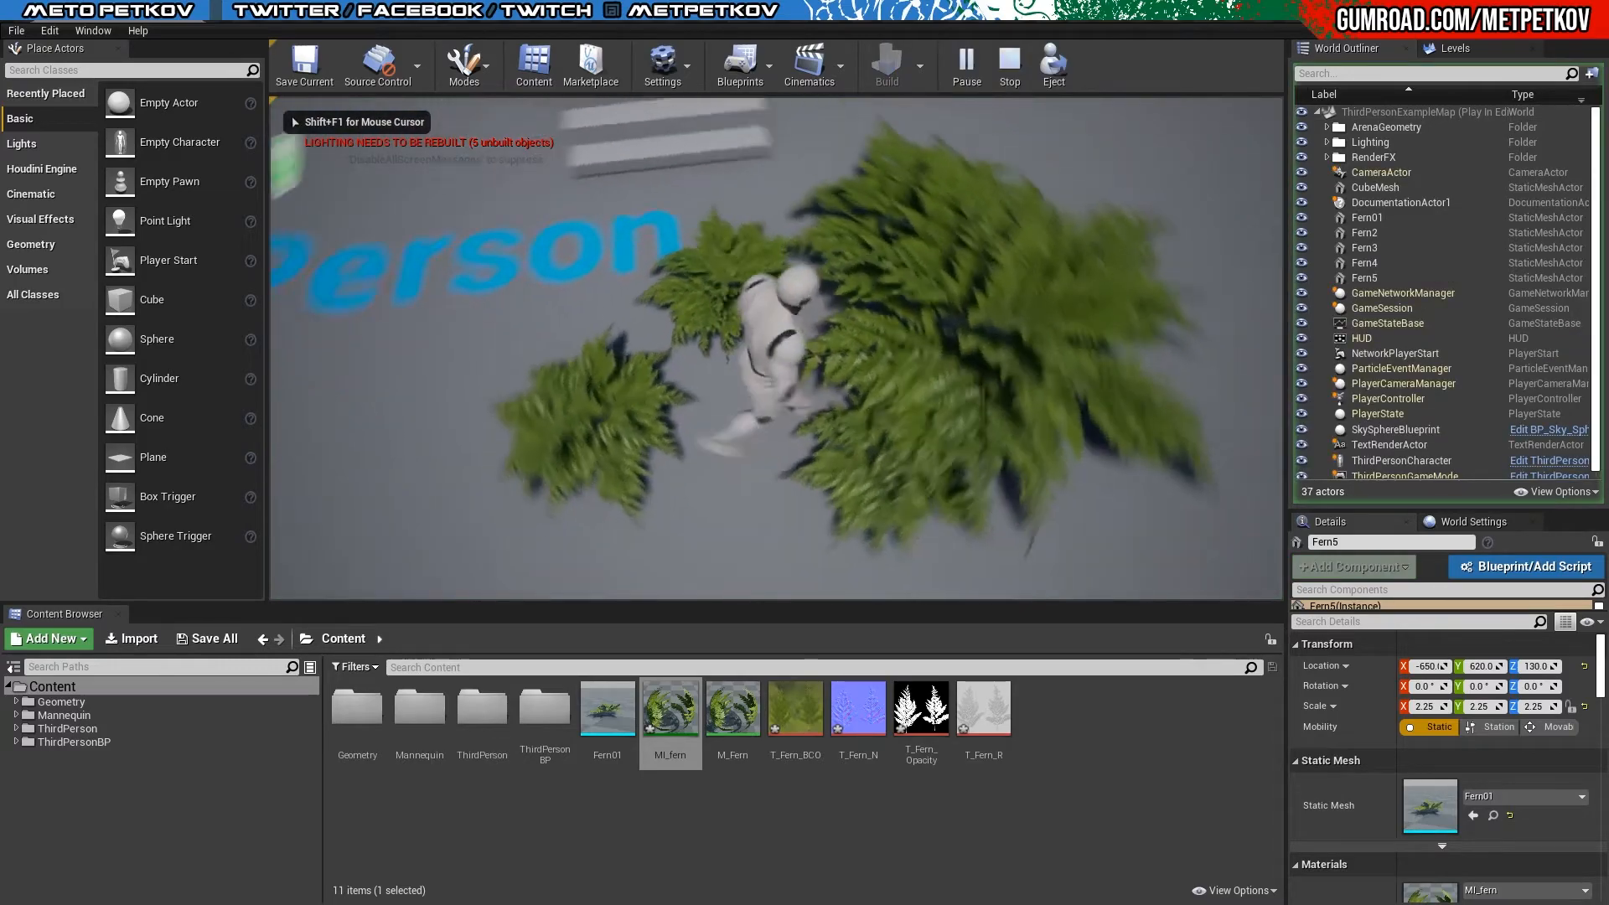
key(d)
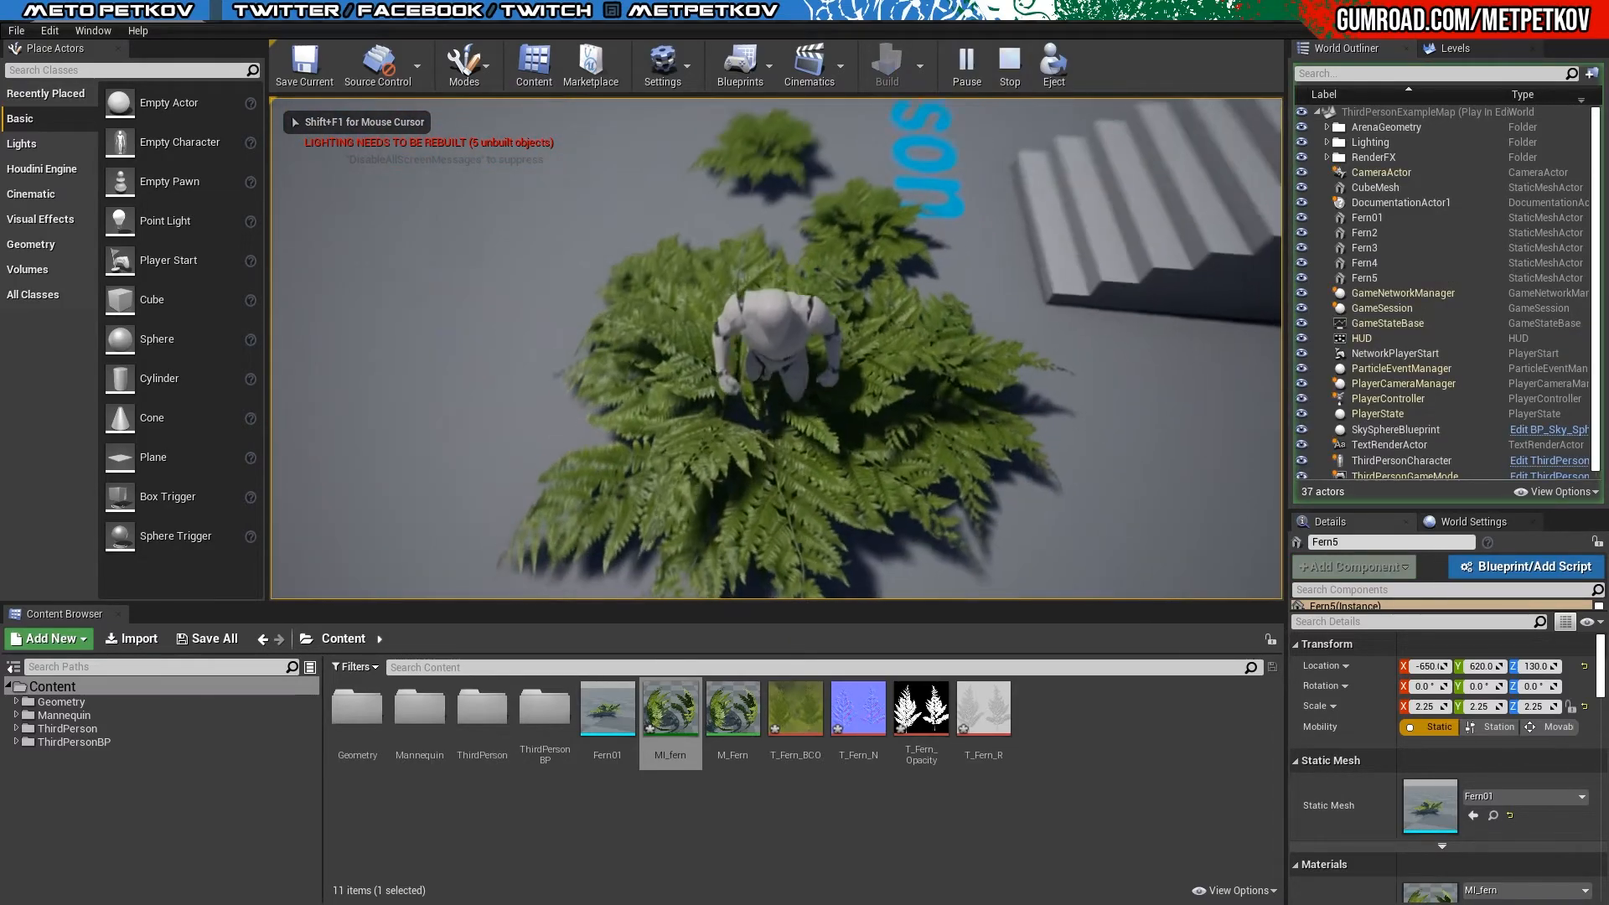
key(s)
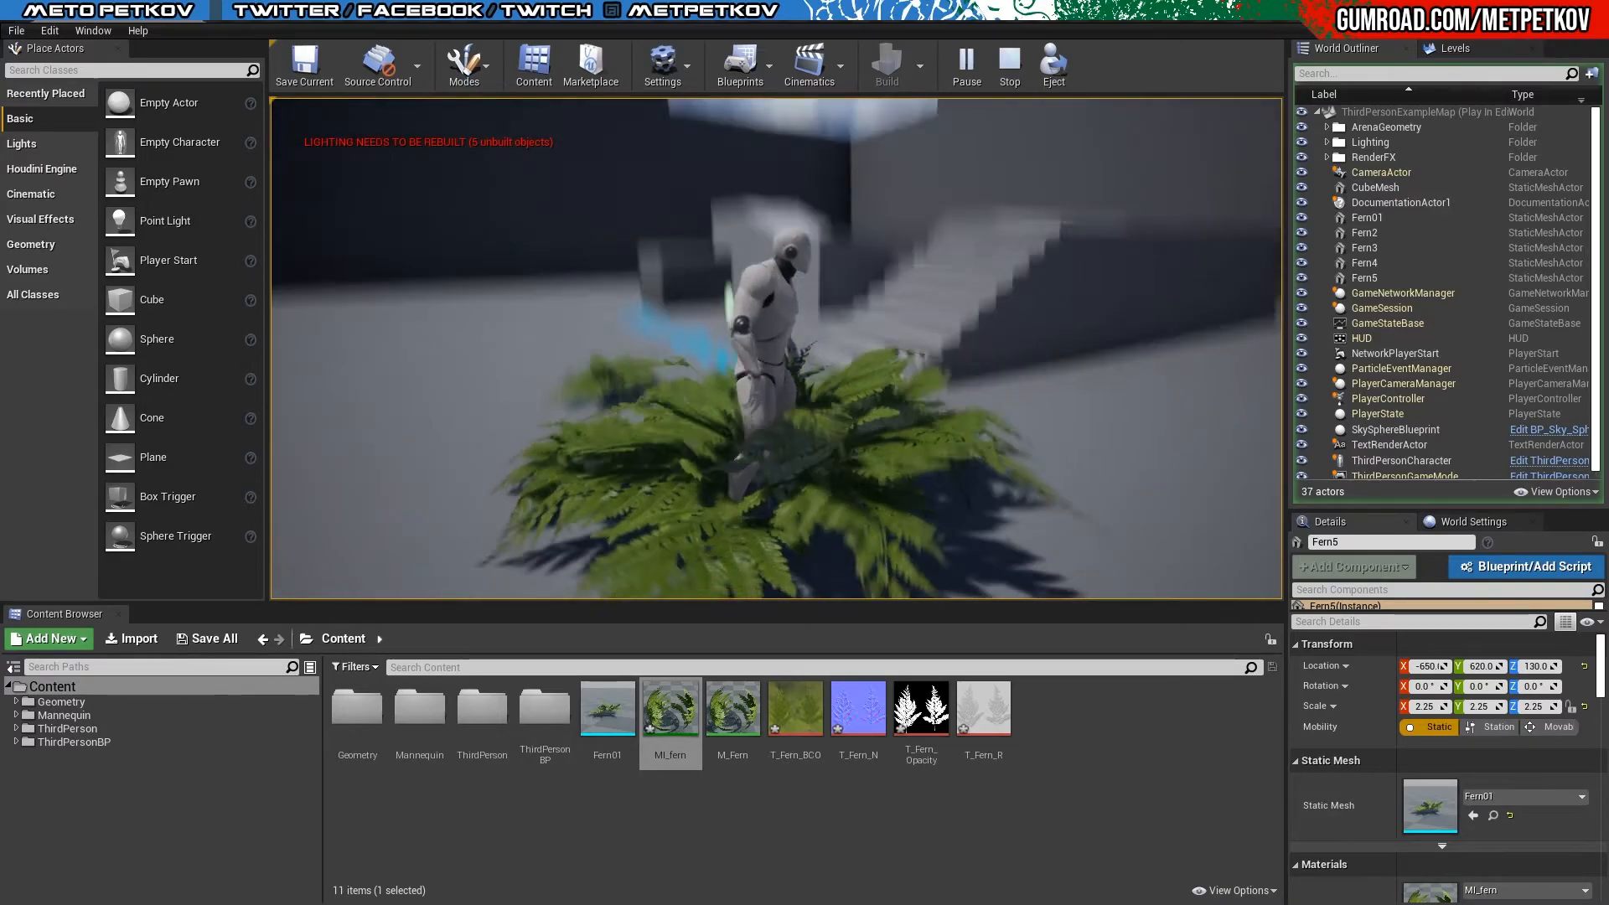
key(w)
key(w)
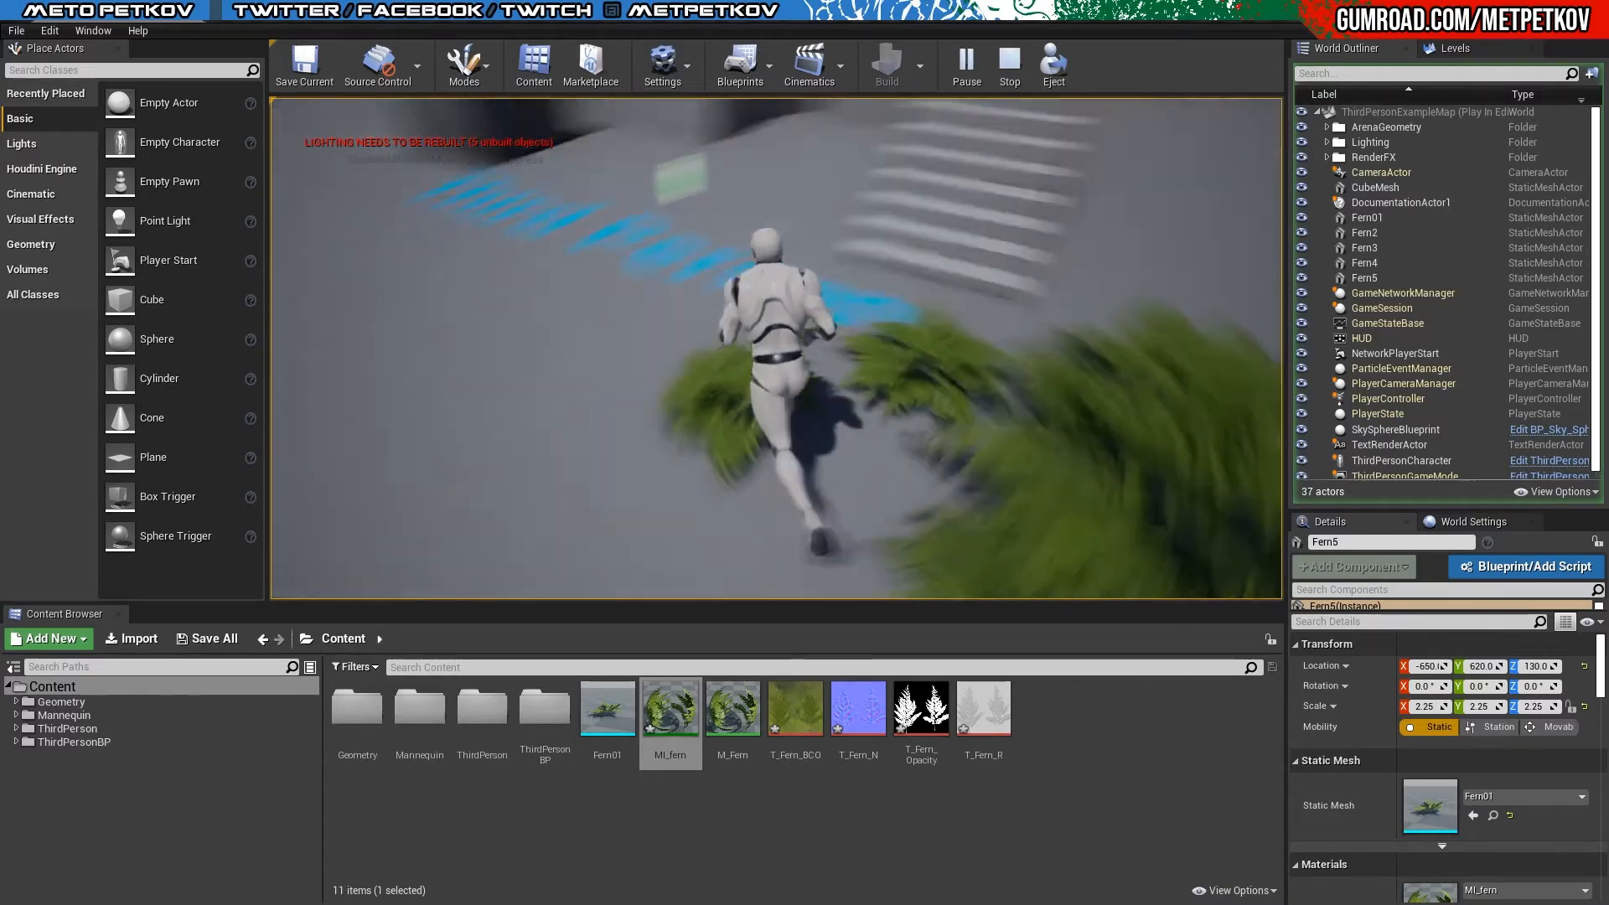
key(w)
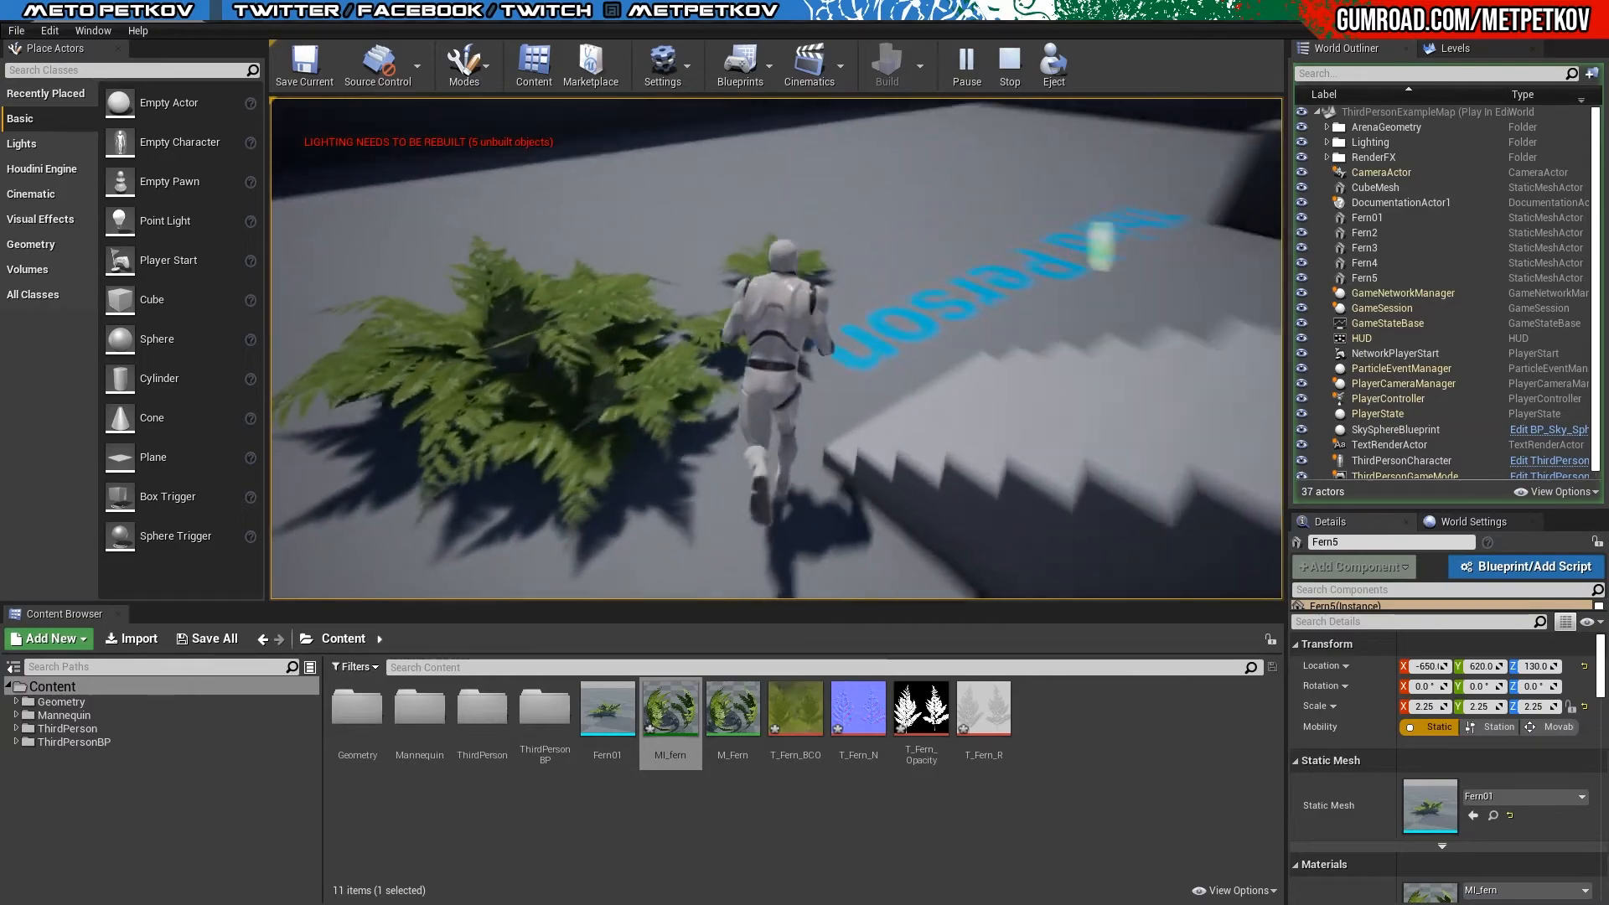
key(w)
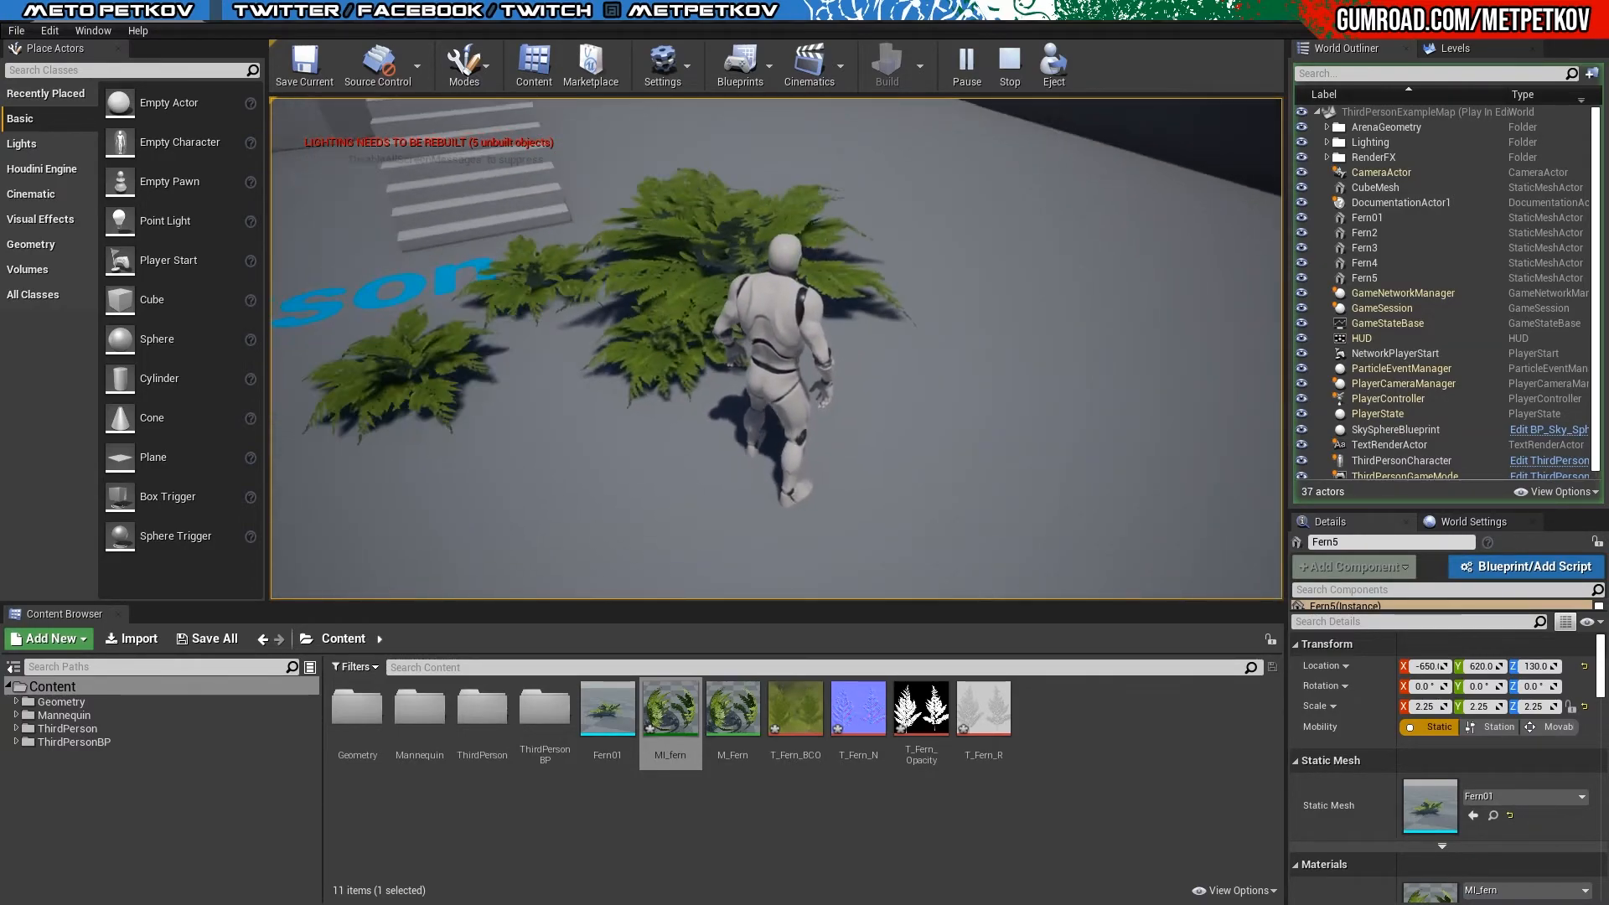
key(w)
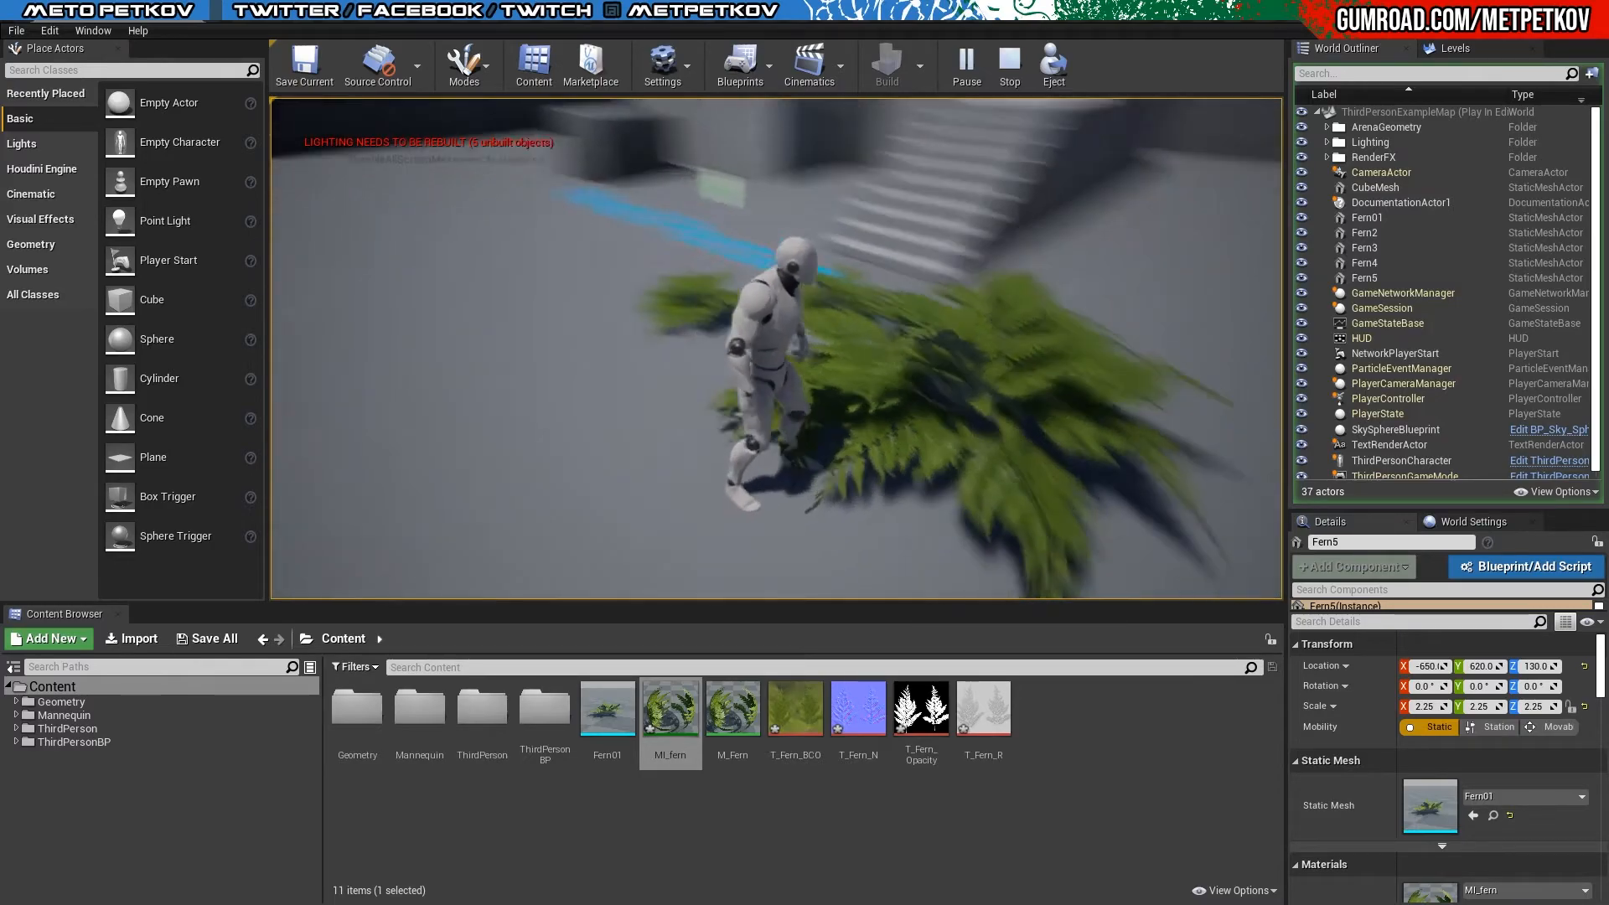
key(Escape)
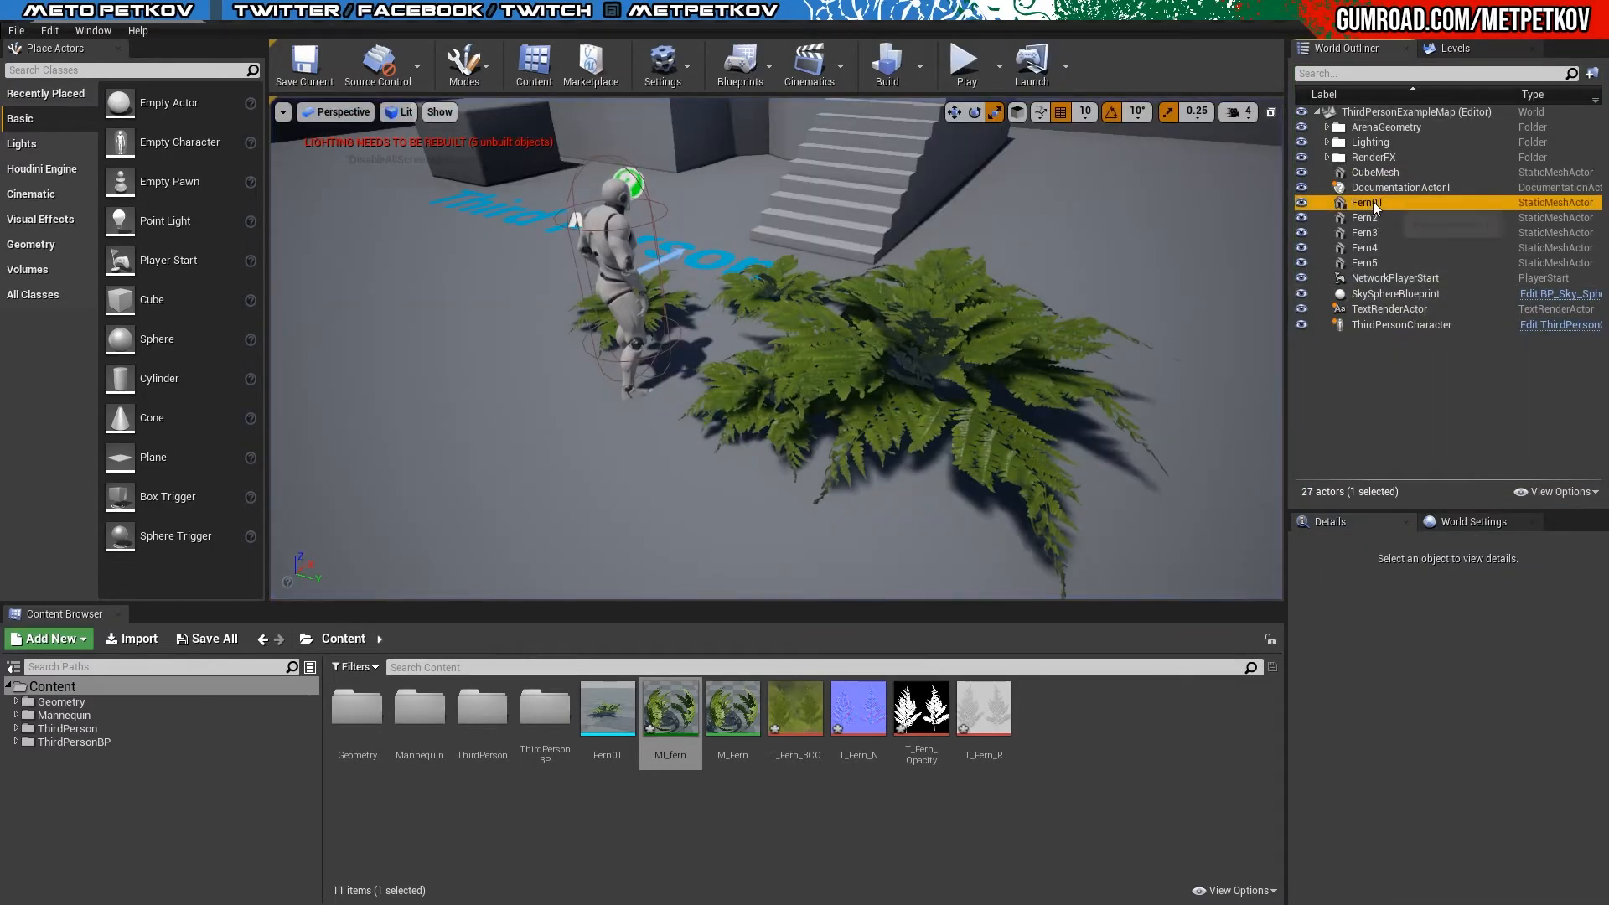
Step: Set the Mobility of all five fern actors, Fern01 through Fern5, to Movable
click(1374, 204)
shift+click(1388, 260)
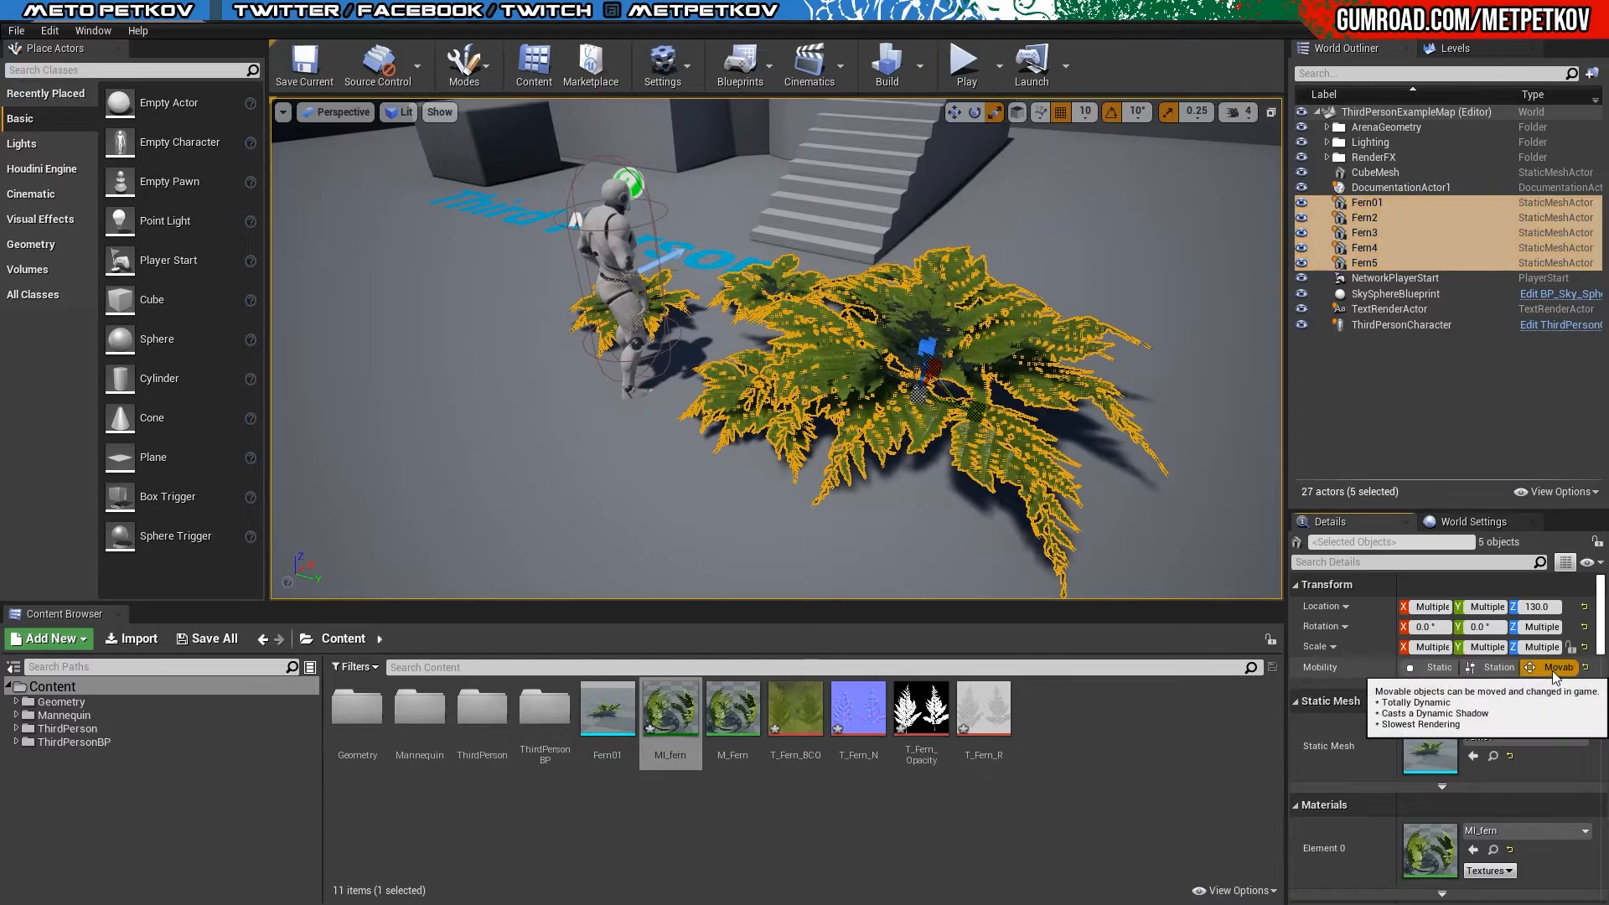
click(1231, 474)
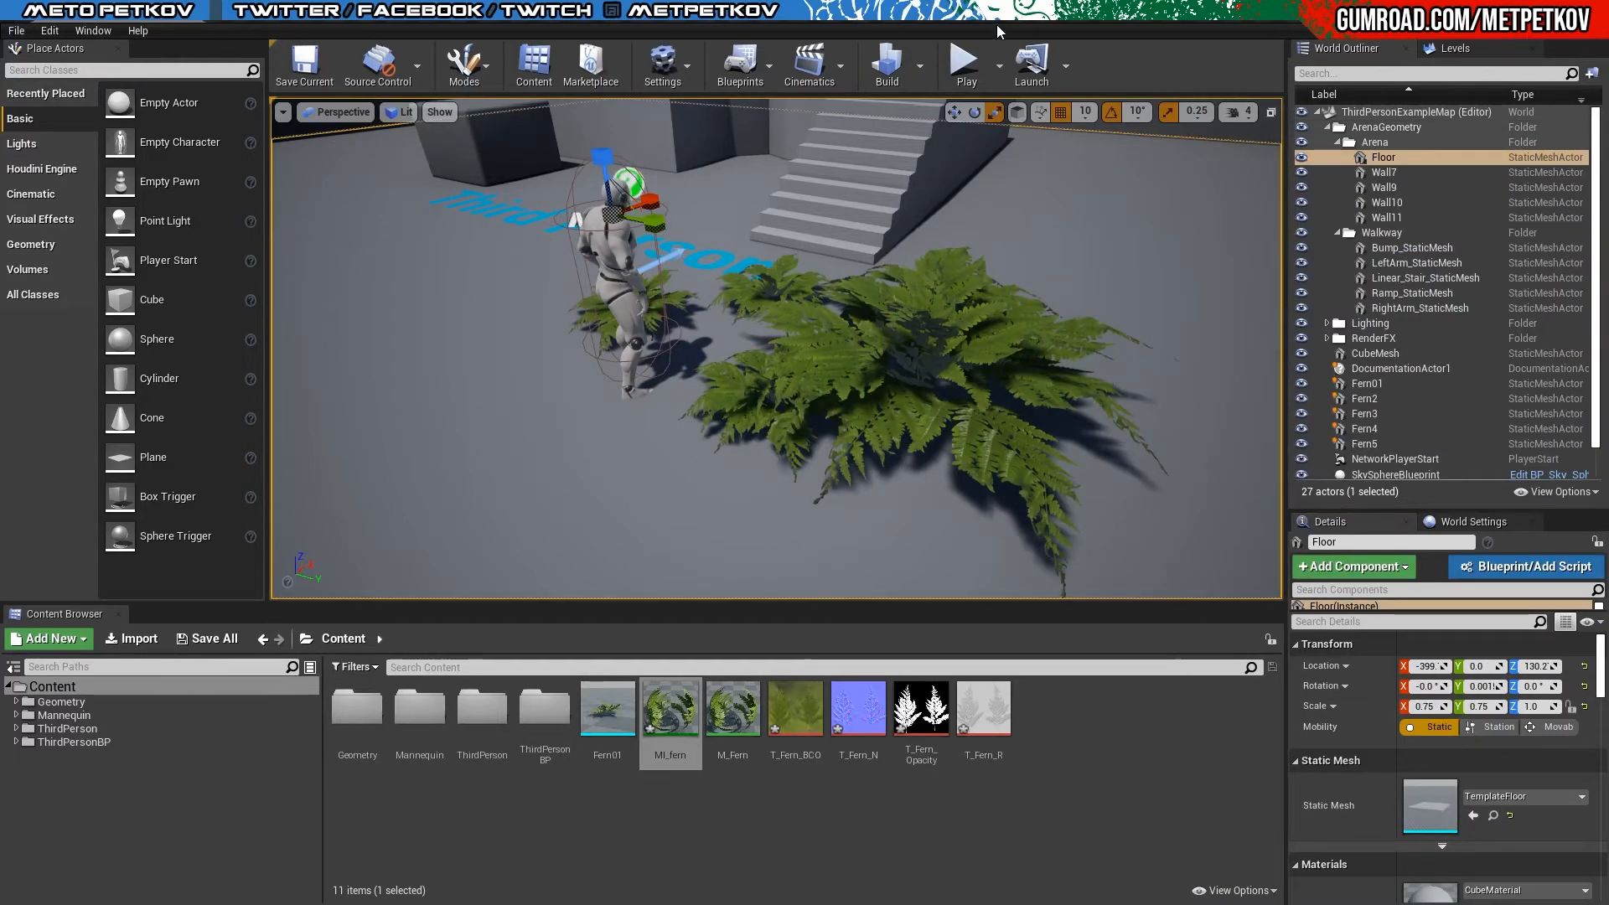
Step: Play-test the level briefly in the viewport and in a new editor window, walking through the ferns to examine their leaves and dynamic shadows
click(963, 66)
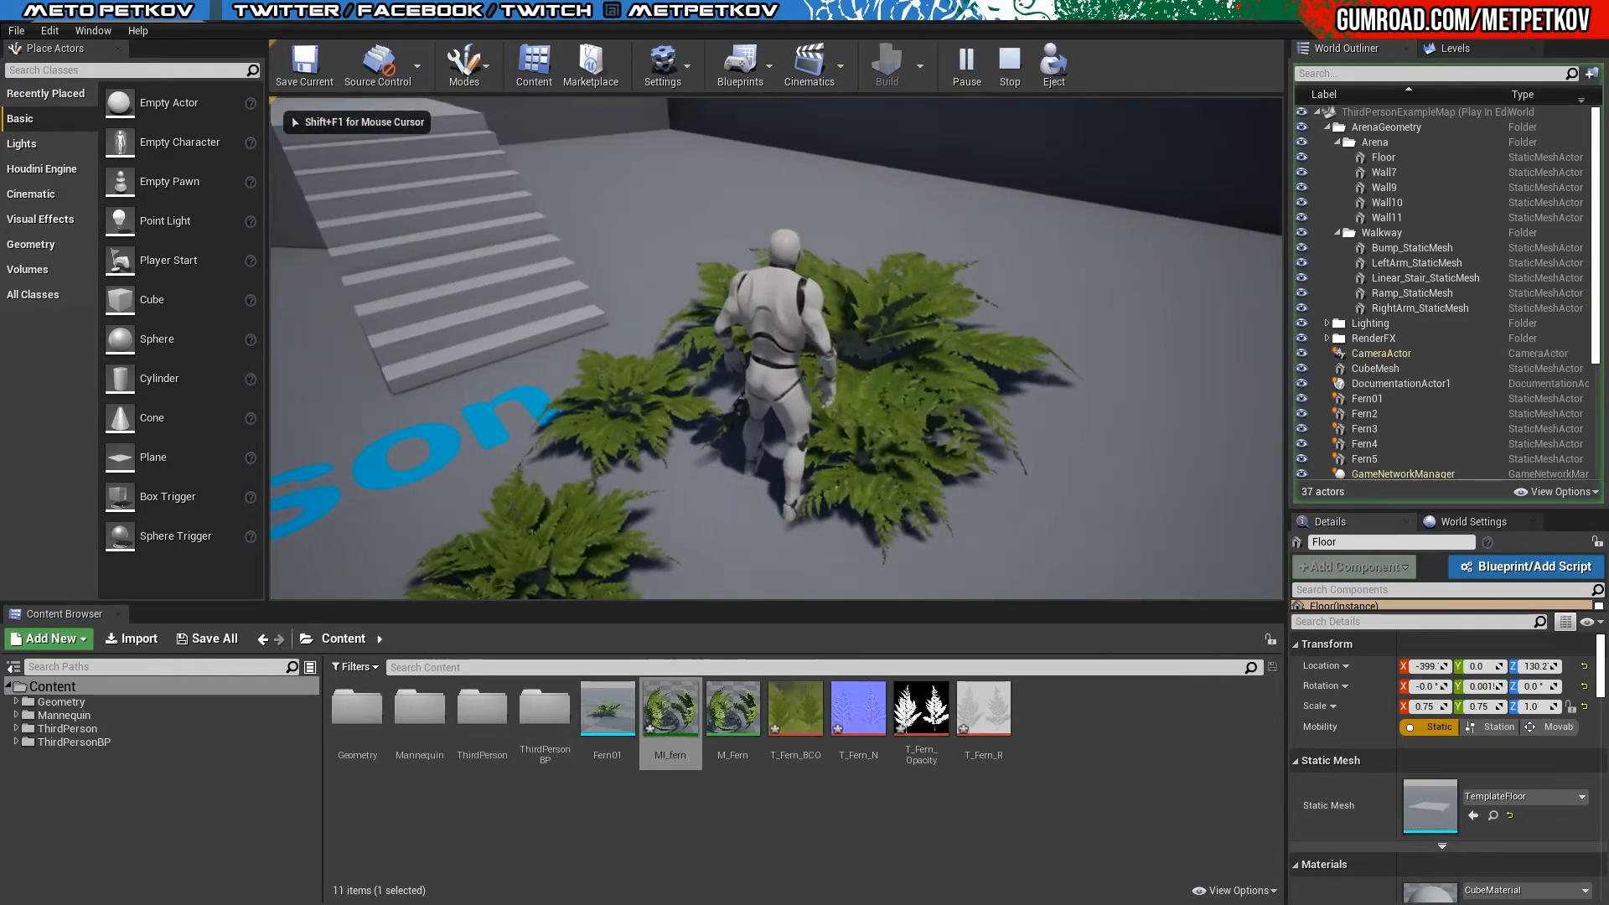
key(Escape)
click(999, 72)
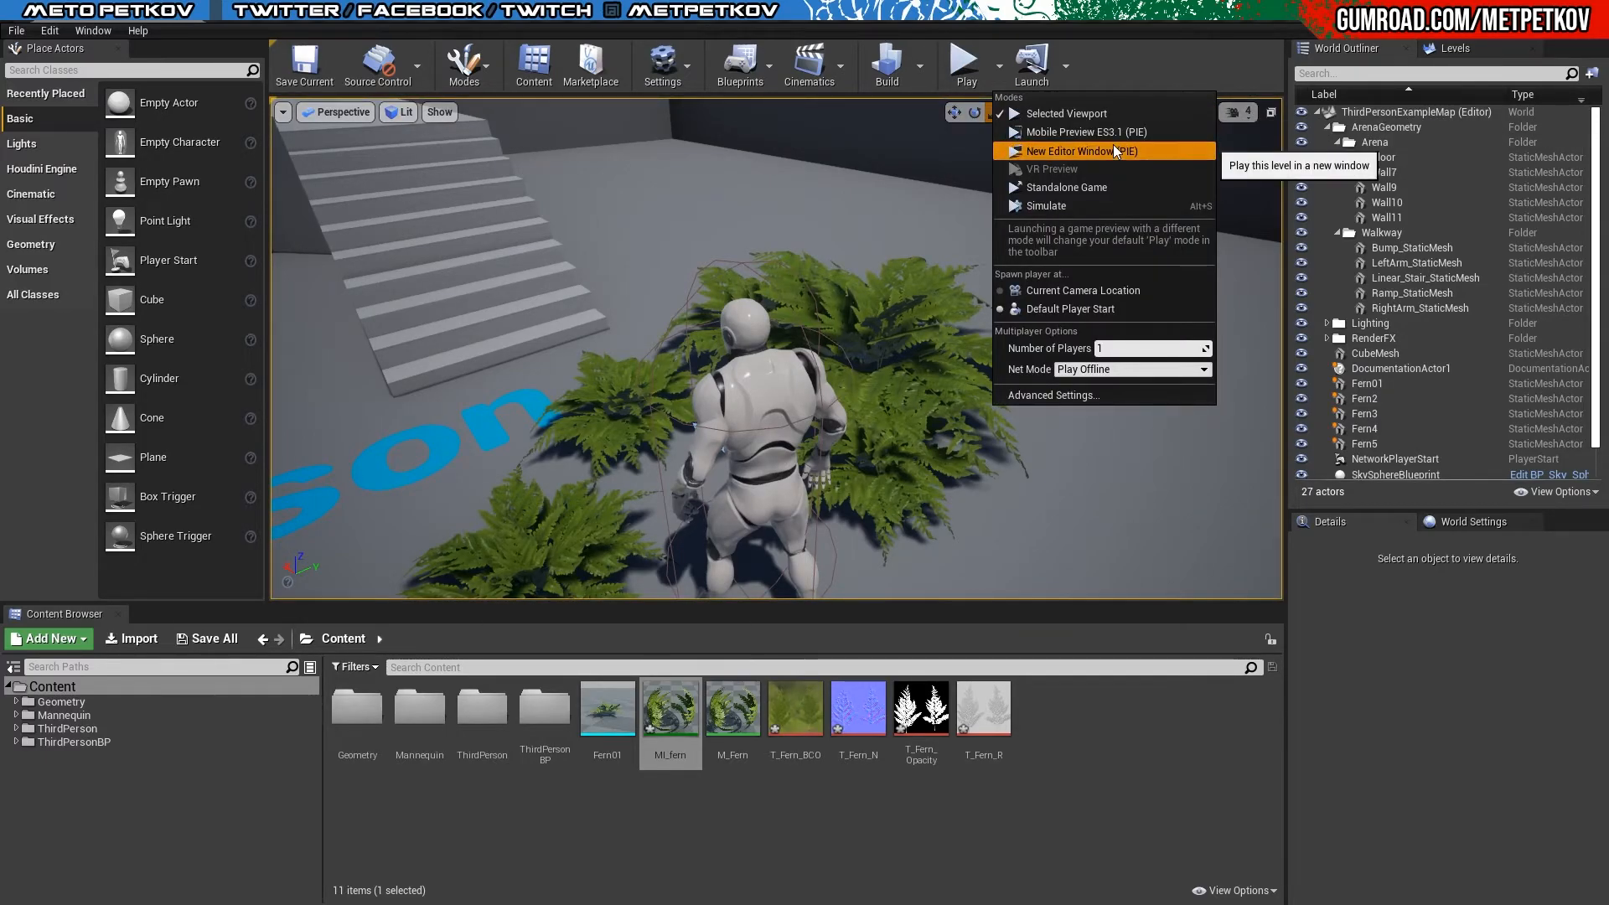
click(1081, 151)
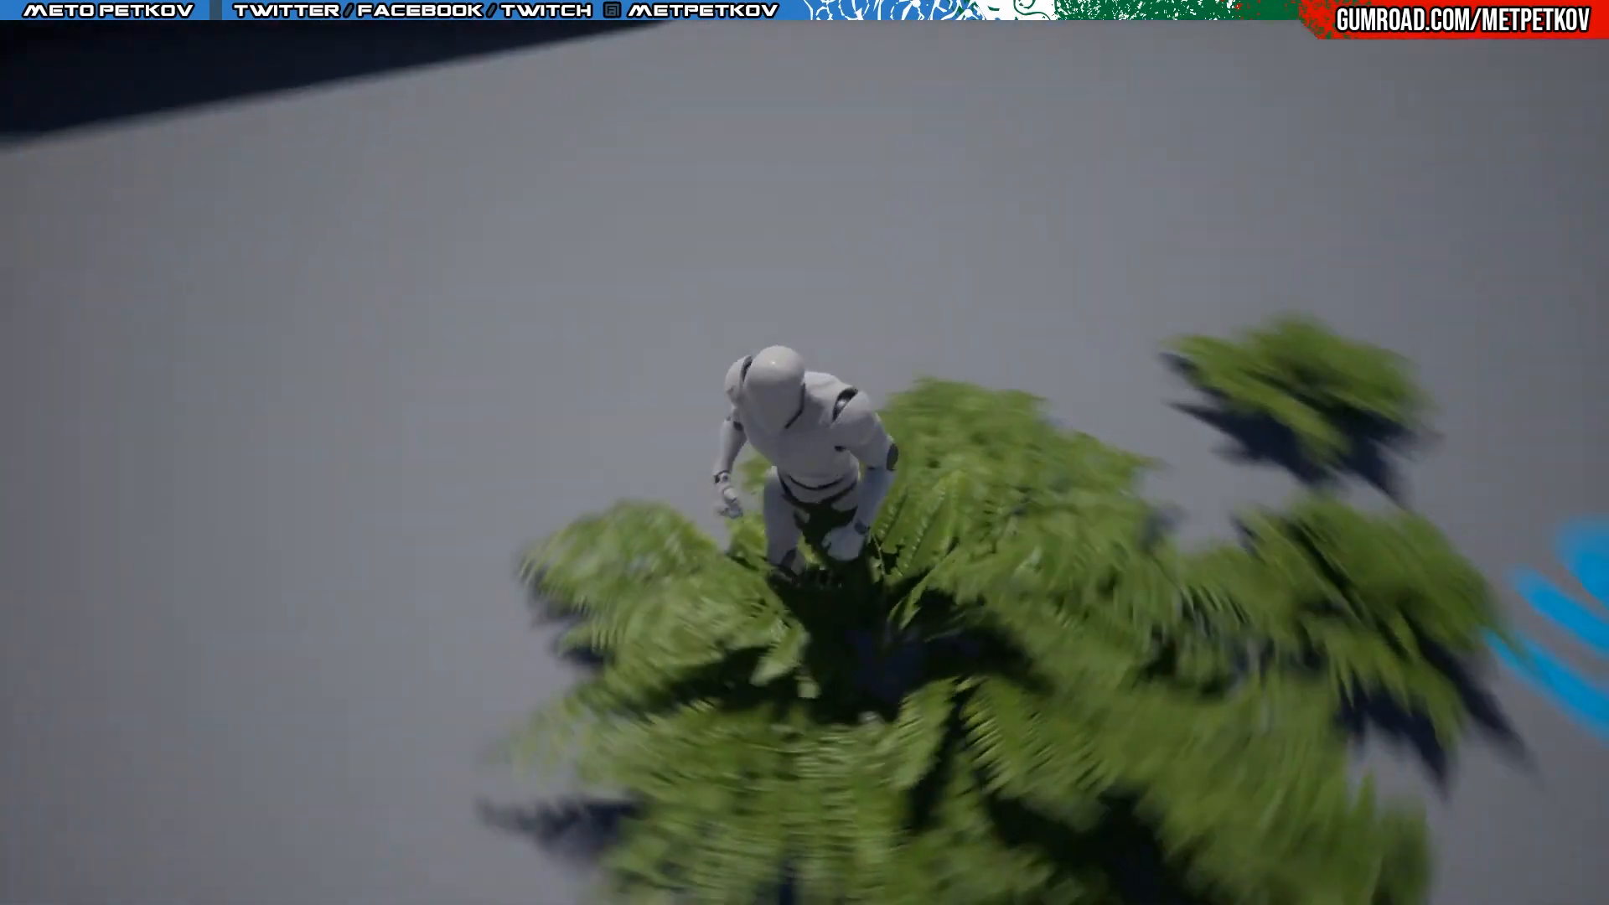
key(w)
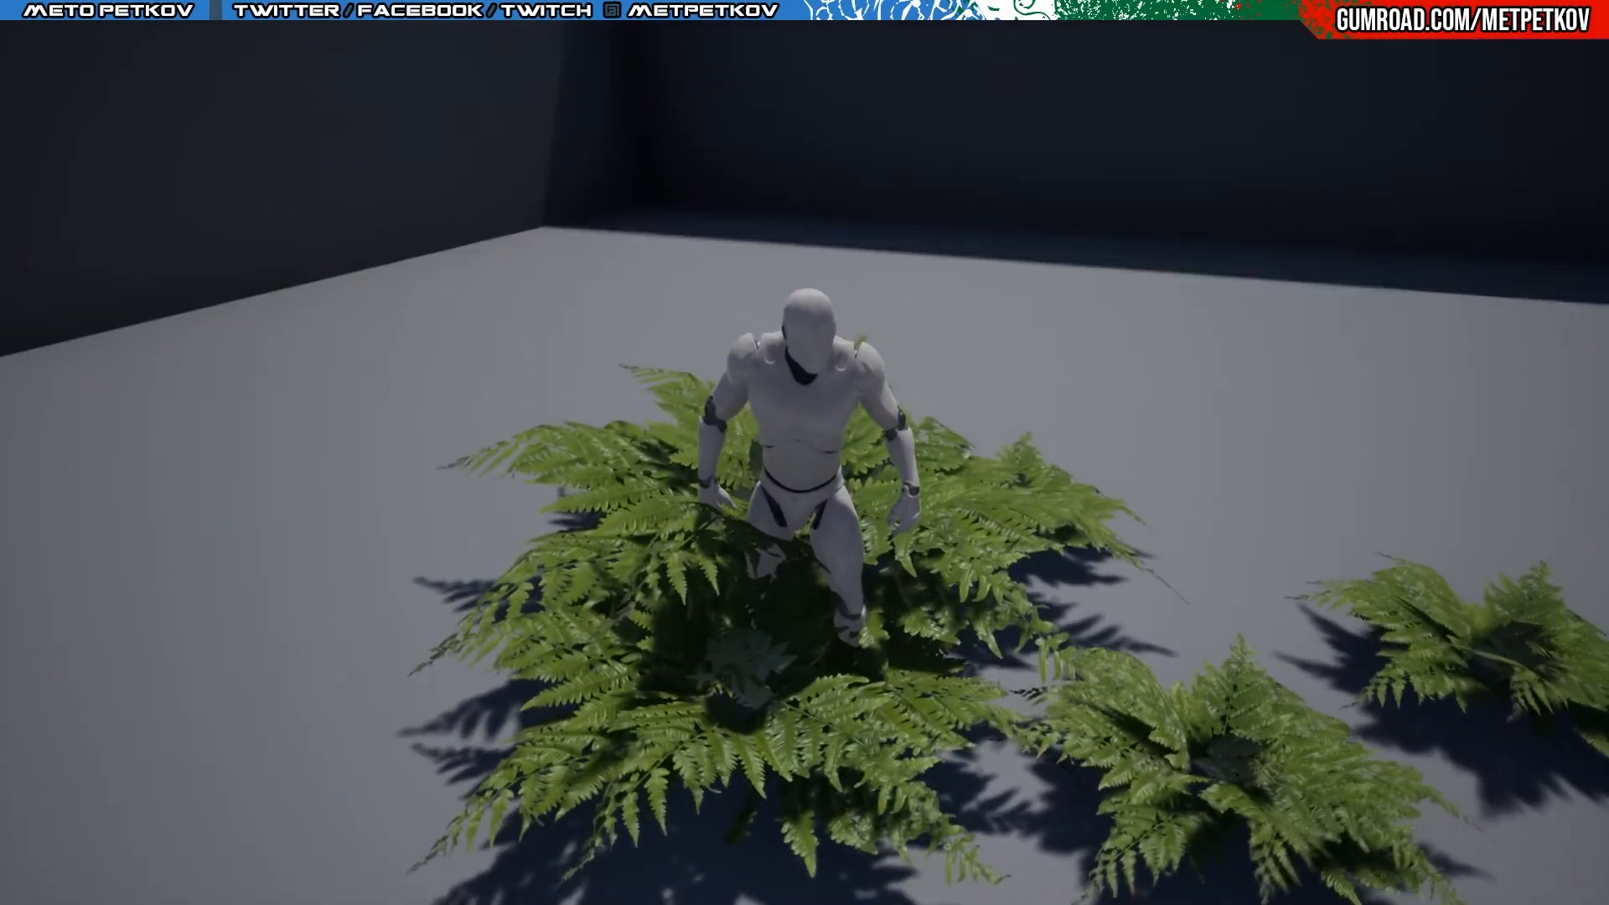
key(w)
key(s)
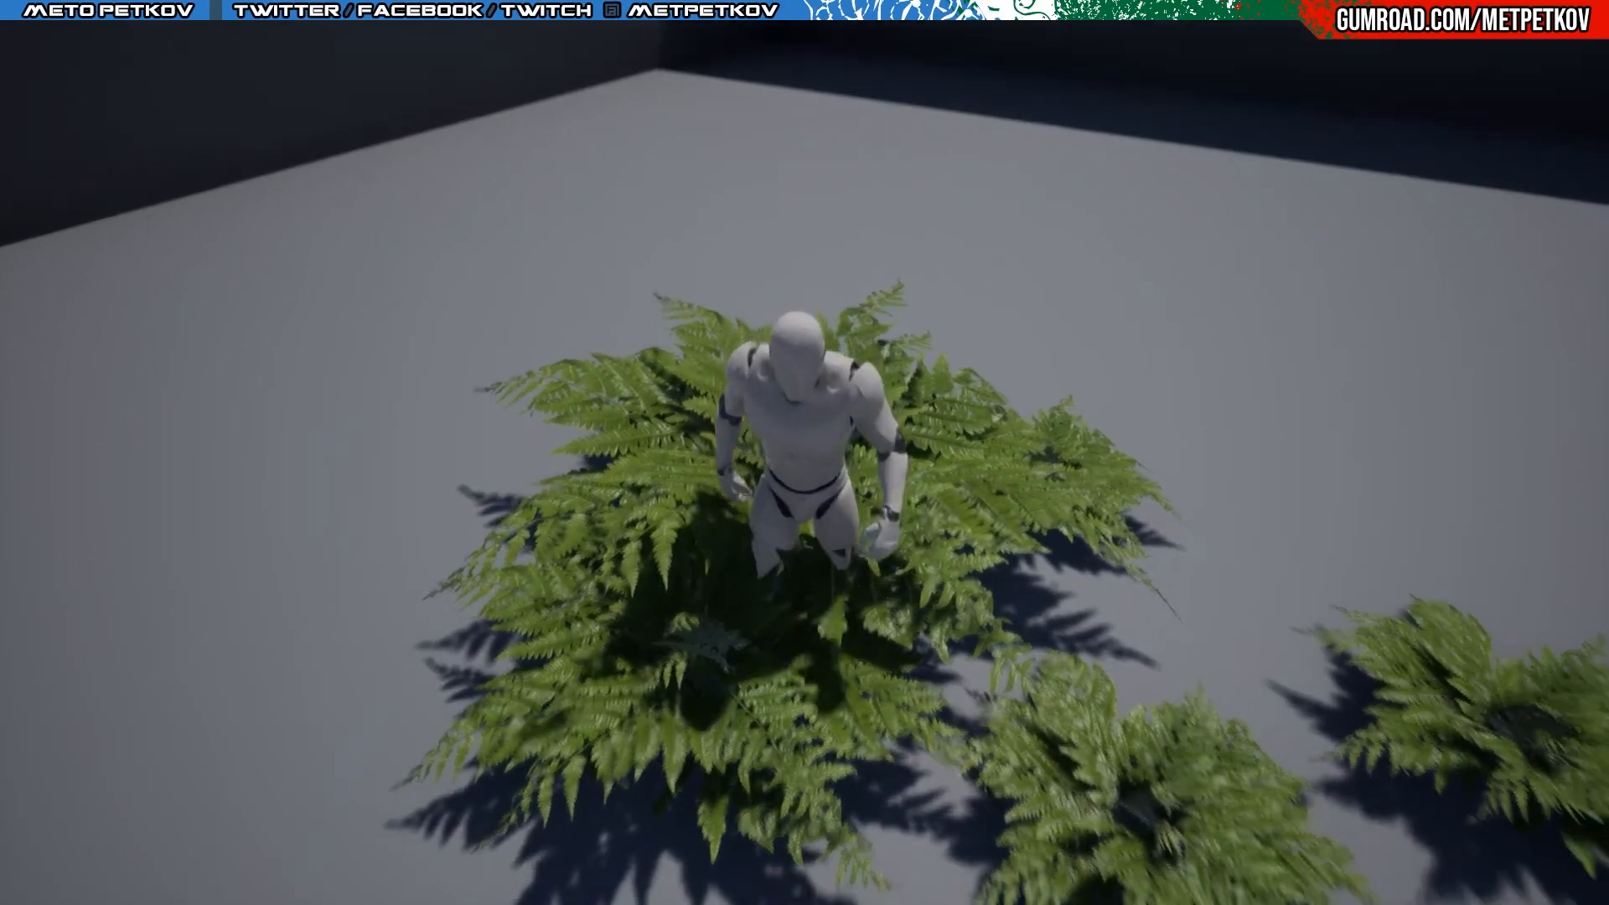
key(d)
key(s)
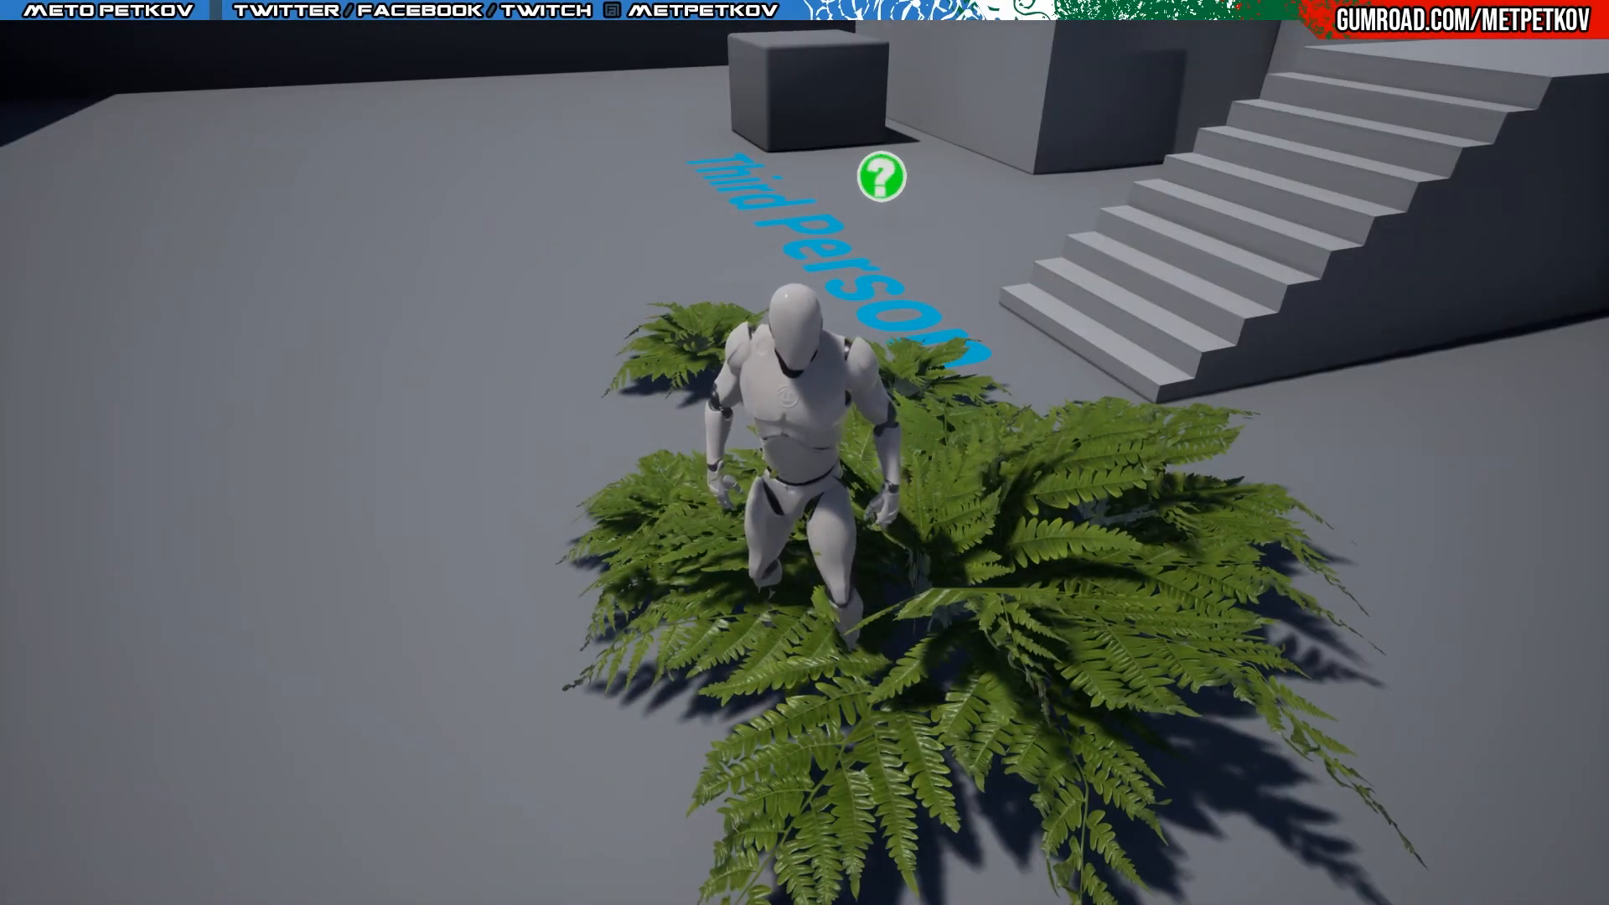
key(c)
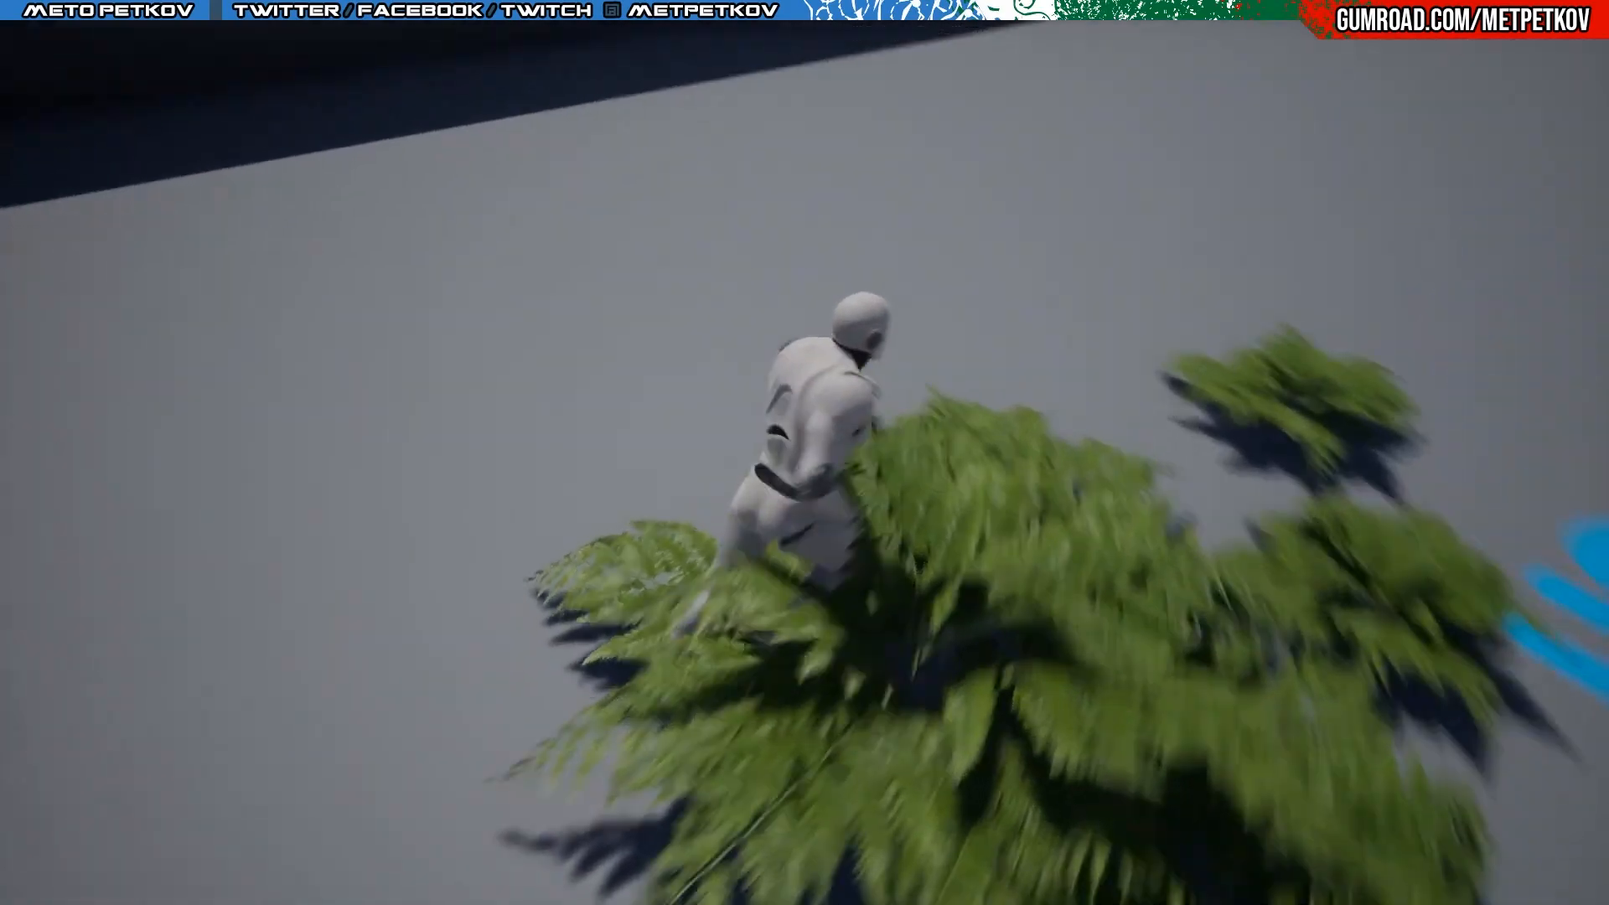
key(d)
key(a)
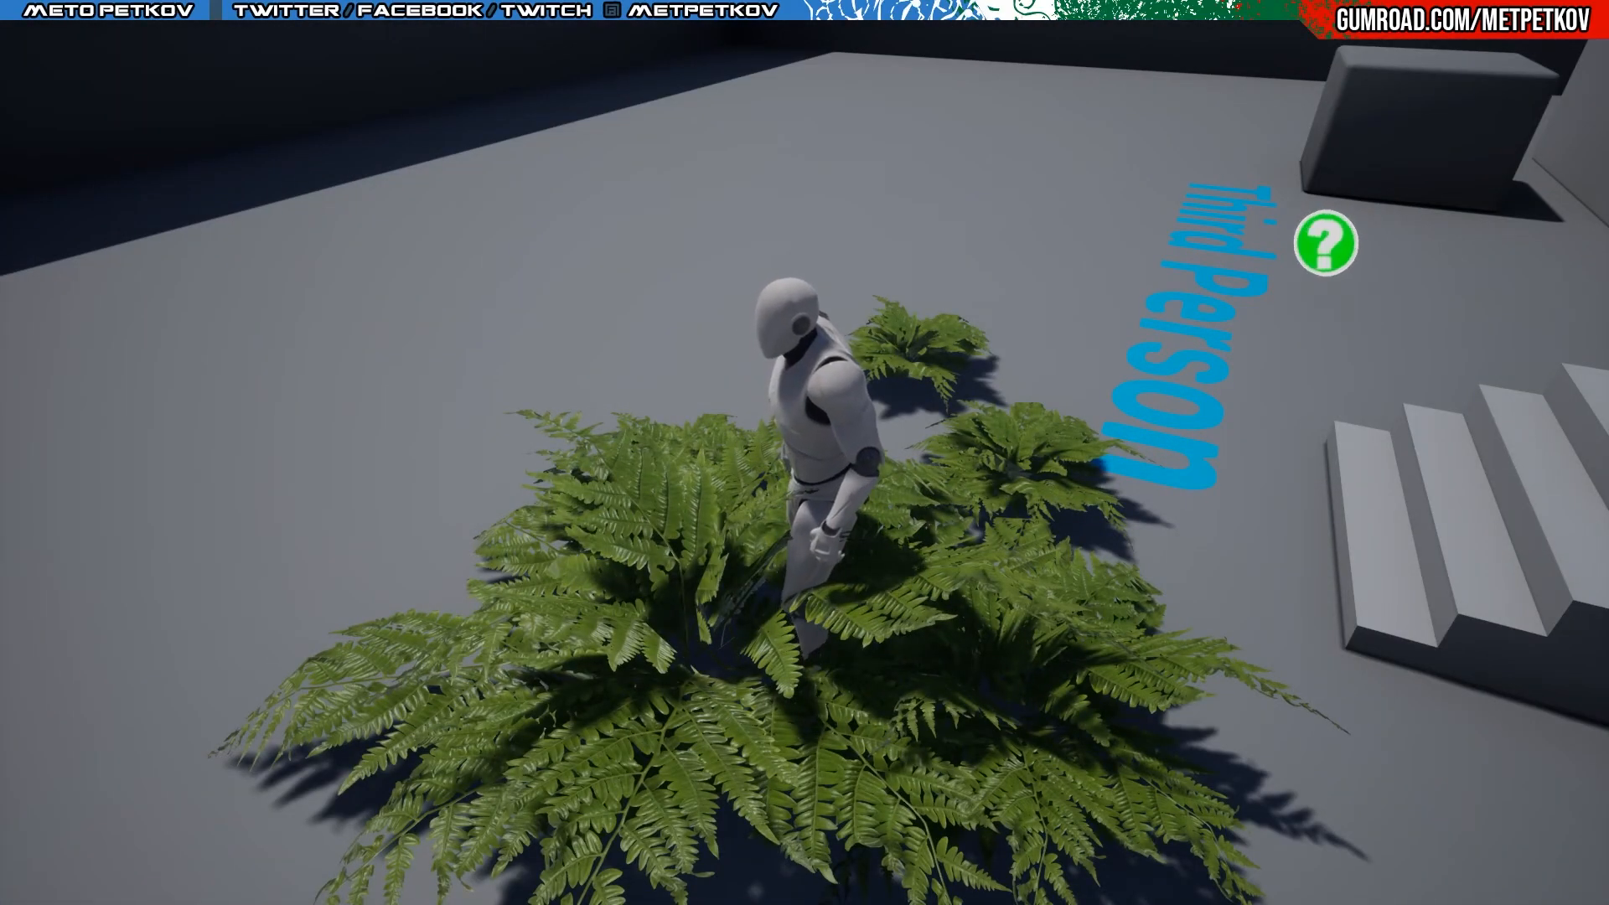